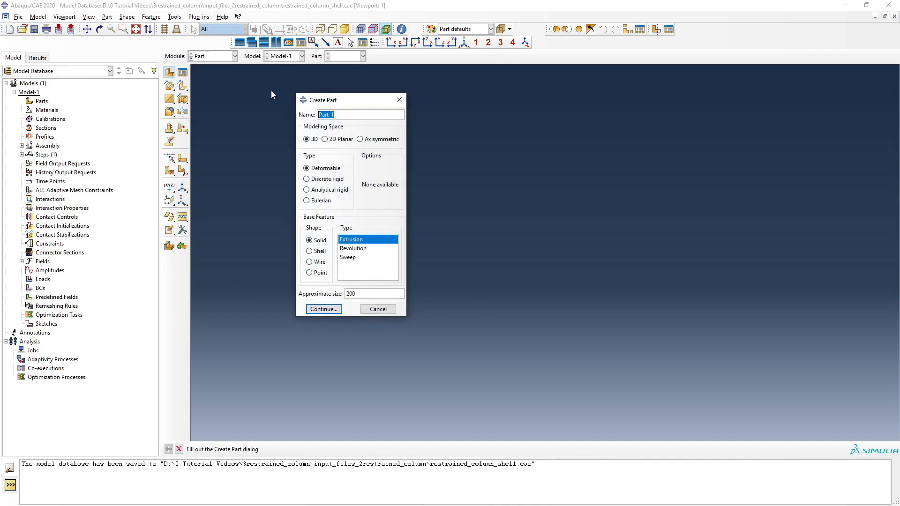
Create a 3D deformable shell extrusion part named column with an approximate size of 350.
text(column)
click(318, 252)
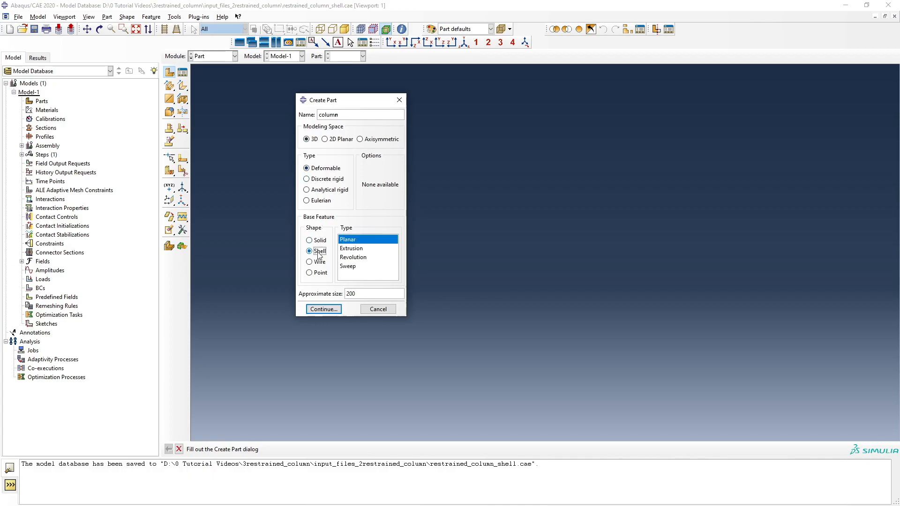
click(346, 249)
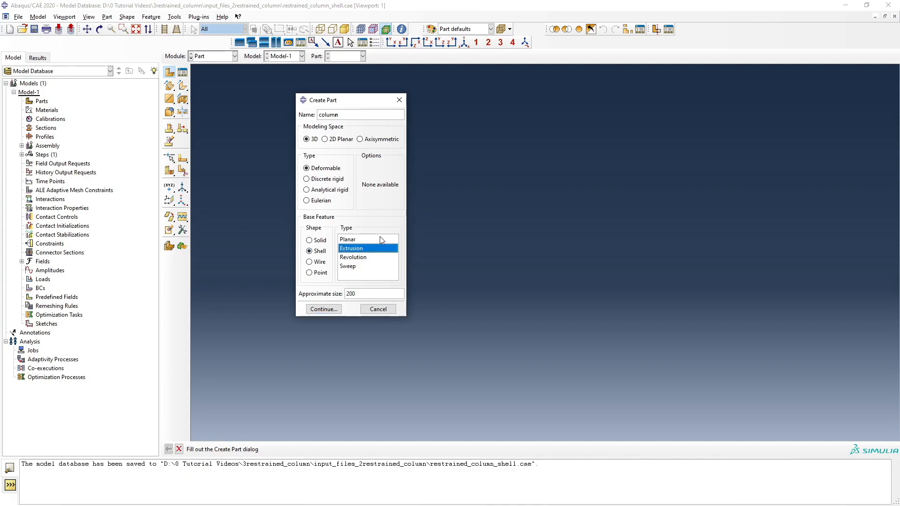
double_click(357, 294)
text(350)
click(329, 309)
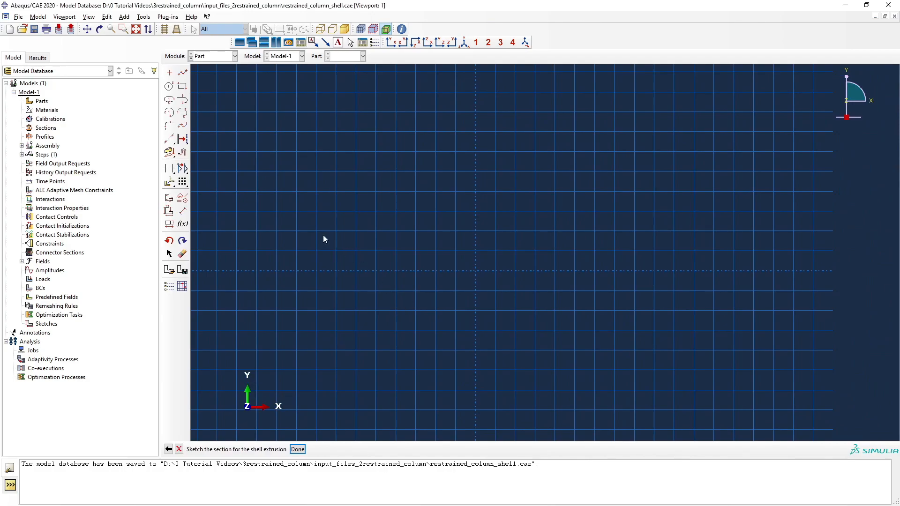
Draw the lower flange of the section as a horizontal line from 0,0 to 76,0.
click(183, 74)
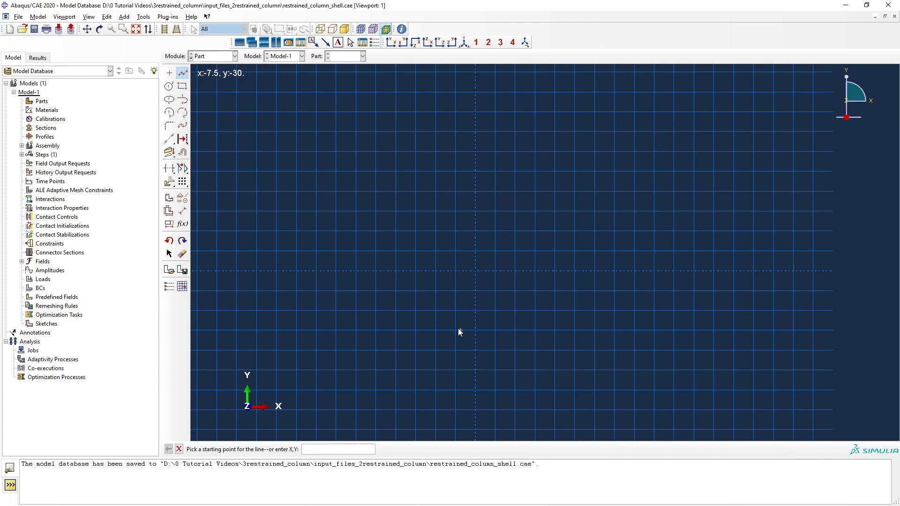
text(0,0)
key(Return)
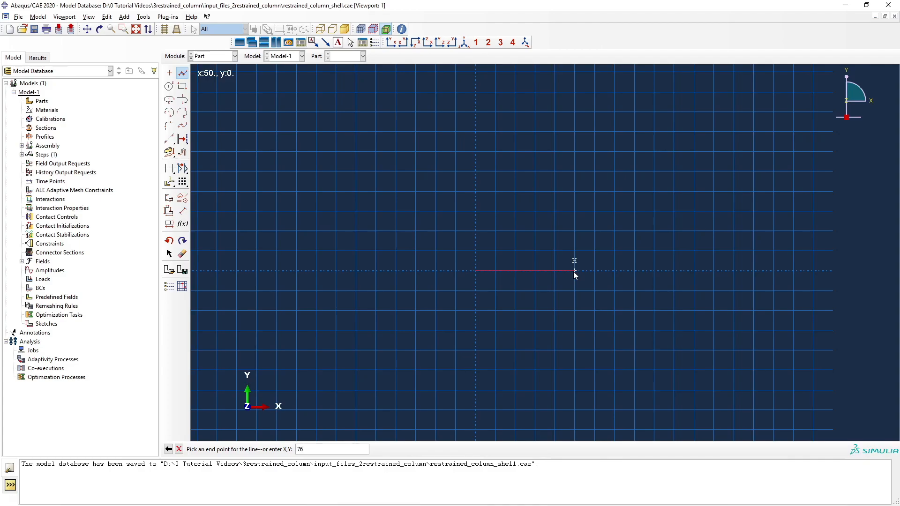
key(Return)
middle_click(575, 316)
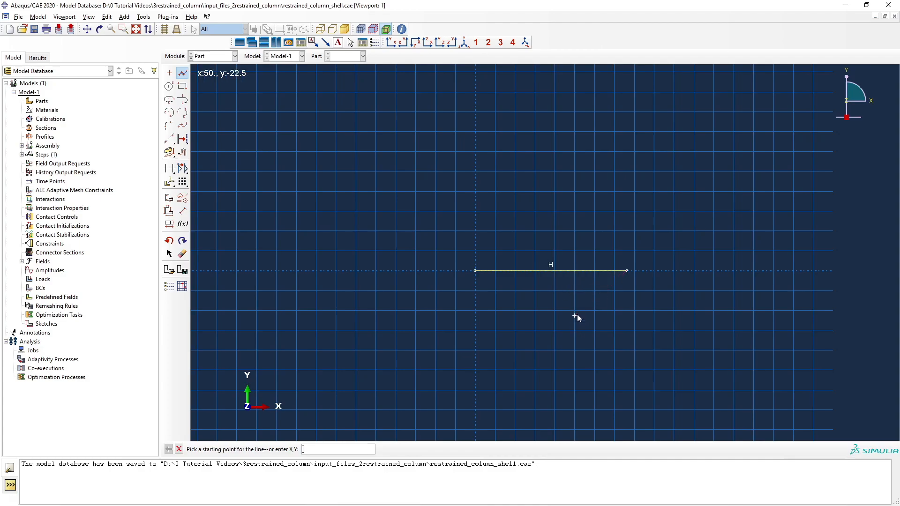
Draw the web as a vertical line from the lower flange's midpoint up to 38,120.
click(551, 271)
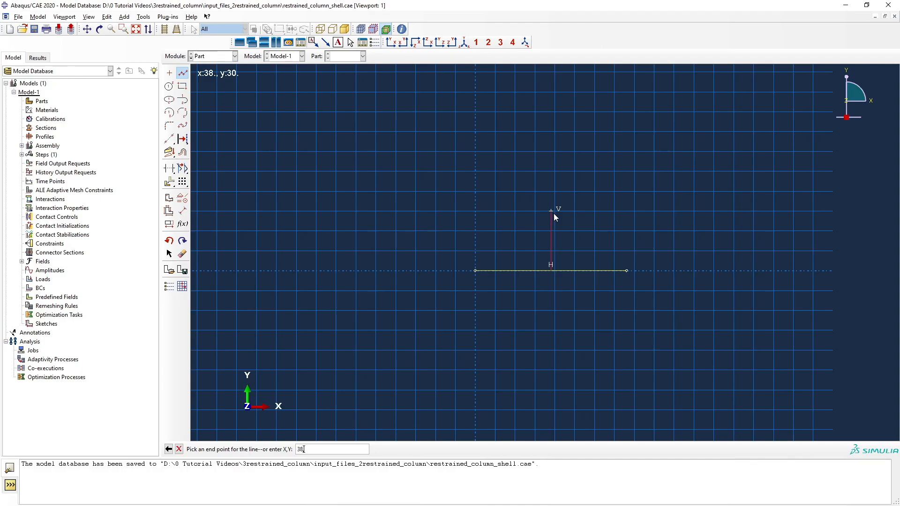
key(Return)
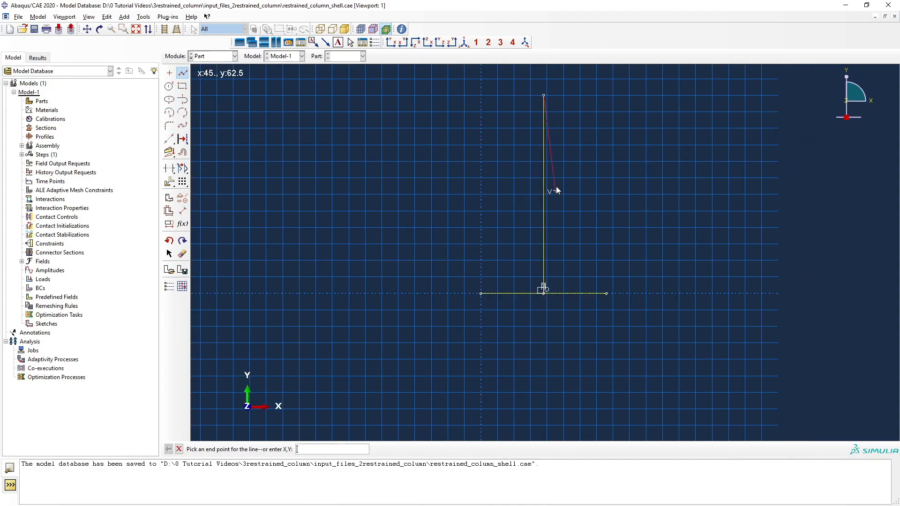
middle_click(515, 137)
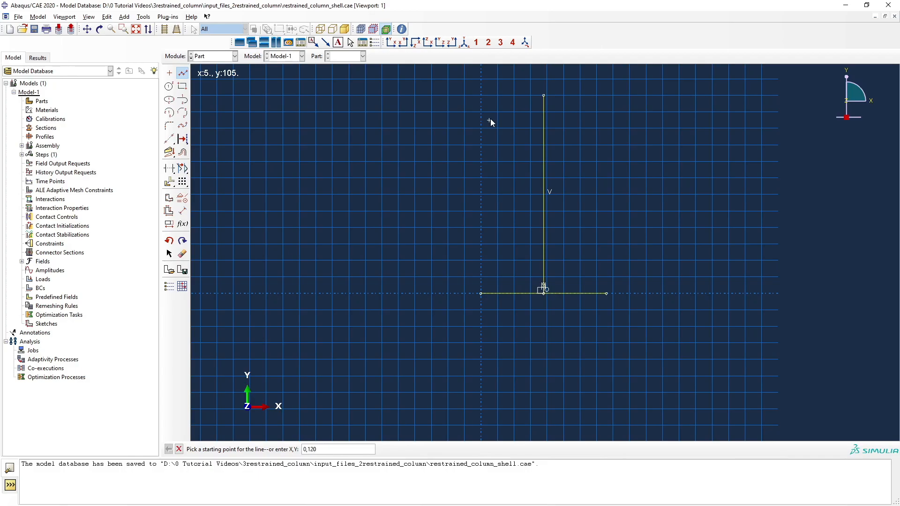
Draw the upper flange as a horizontal line from 0,120 to 76,120 and finish the line command.
key(Return)
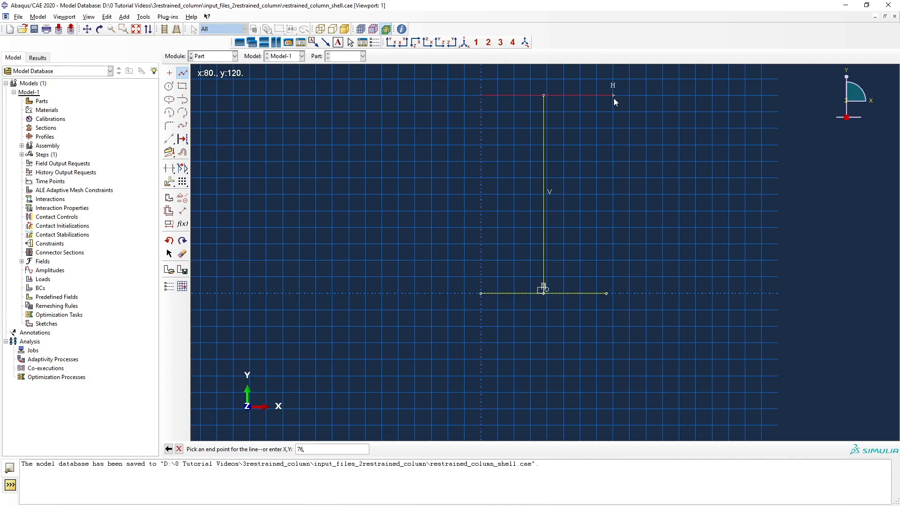
text(120)
key(Return)
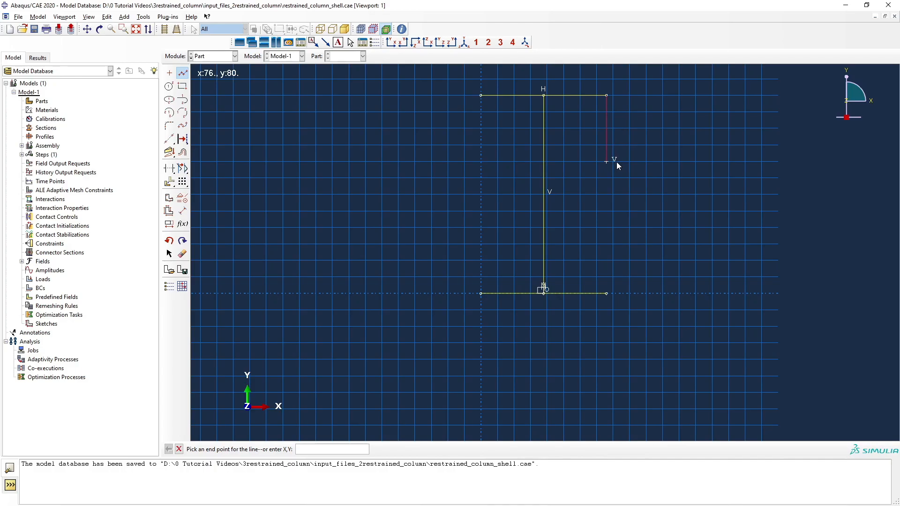
key(Escape)
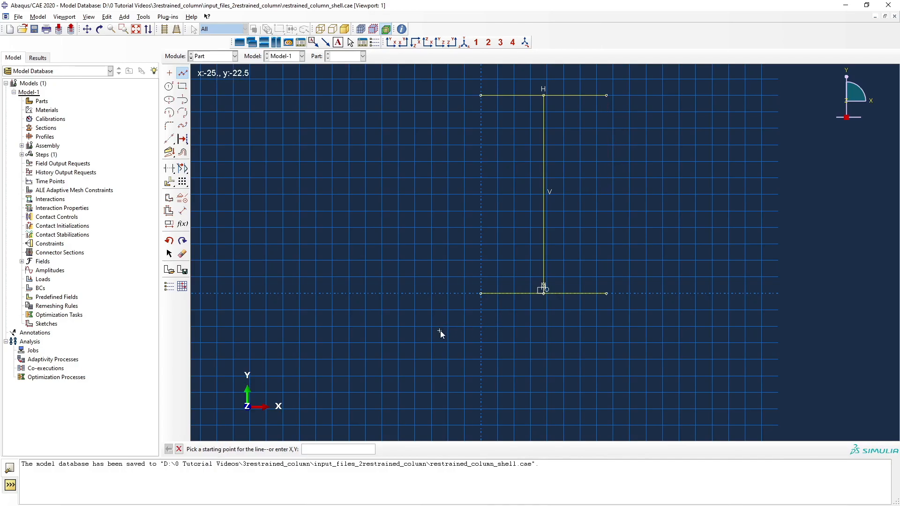
key(Escape)
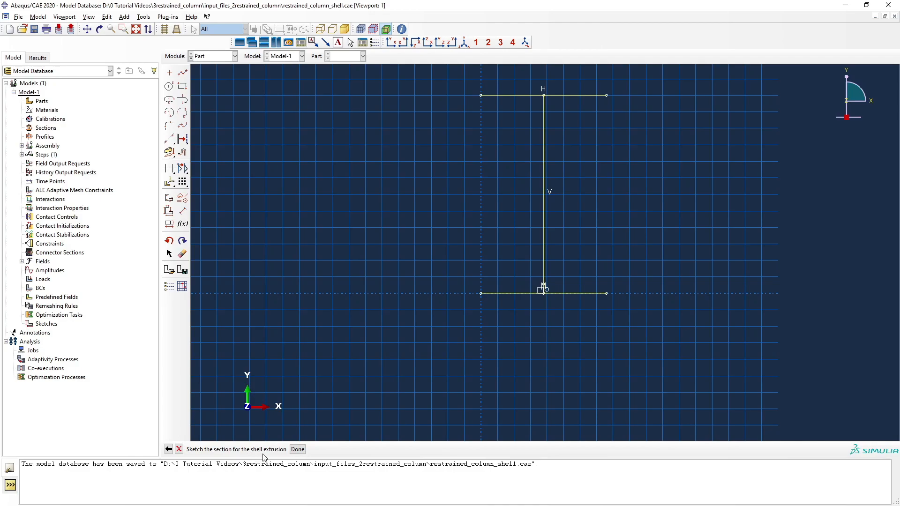
Finish the I-section sketch and extrude it to a depth of 1800.
click(298, 449)
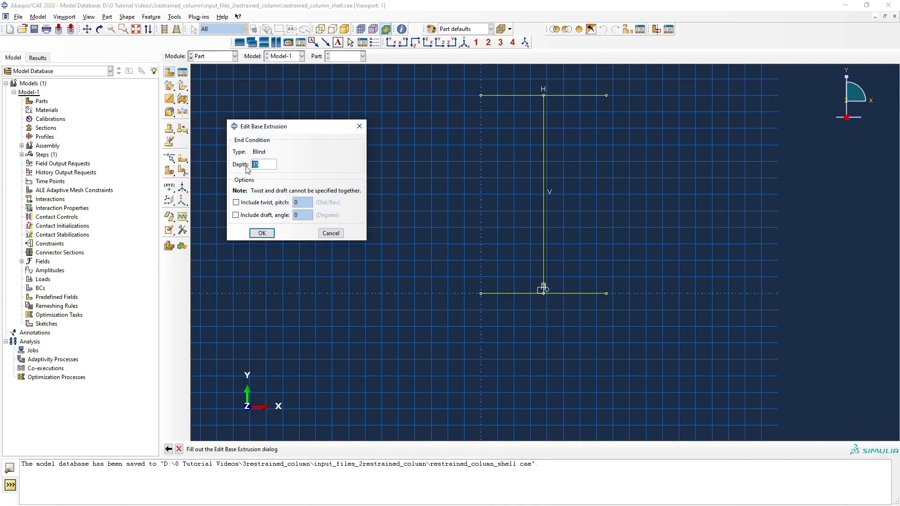
key(BackSpace)
text(1800)
click(262, 233)
scroll(408, 190, up, 3)
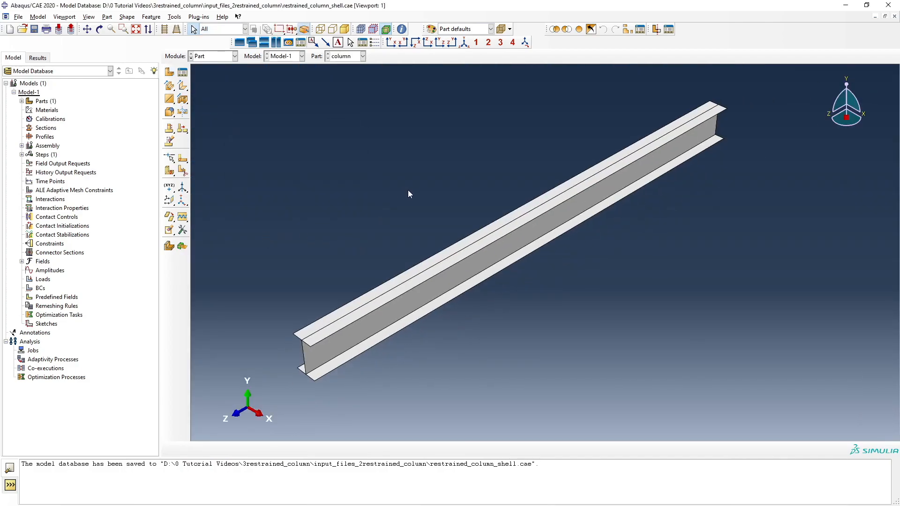
scroll(305, 356, down, 2)
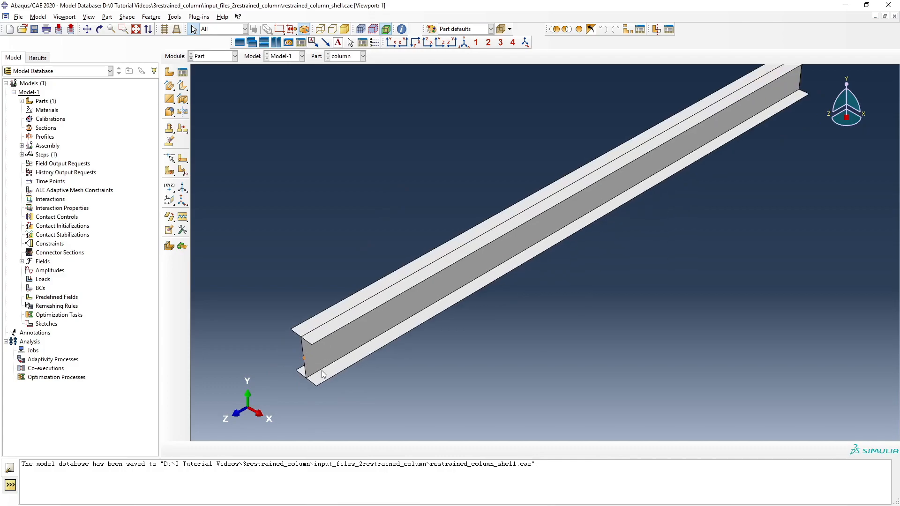
scroll(319, 365, up, 1)
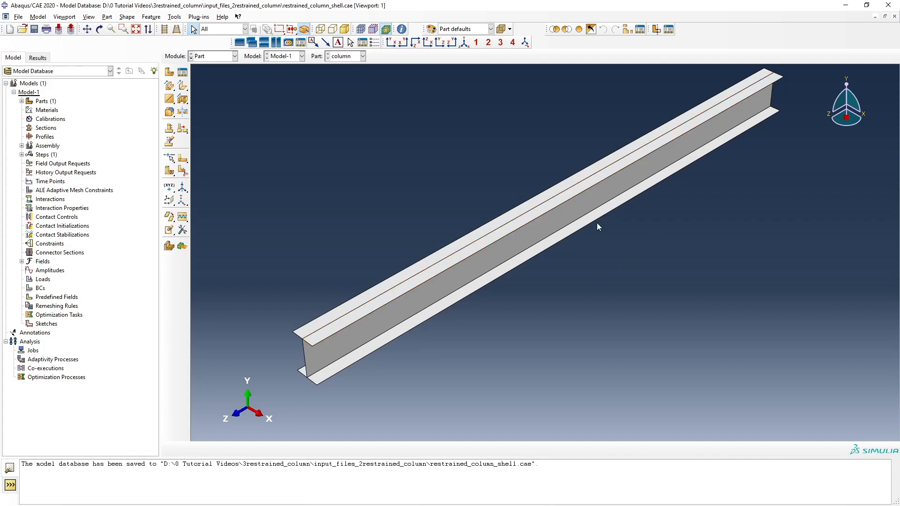
Reopen the section sketch of the column's shell extrusion for editing.
click(22, 102)
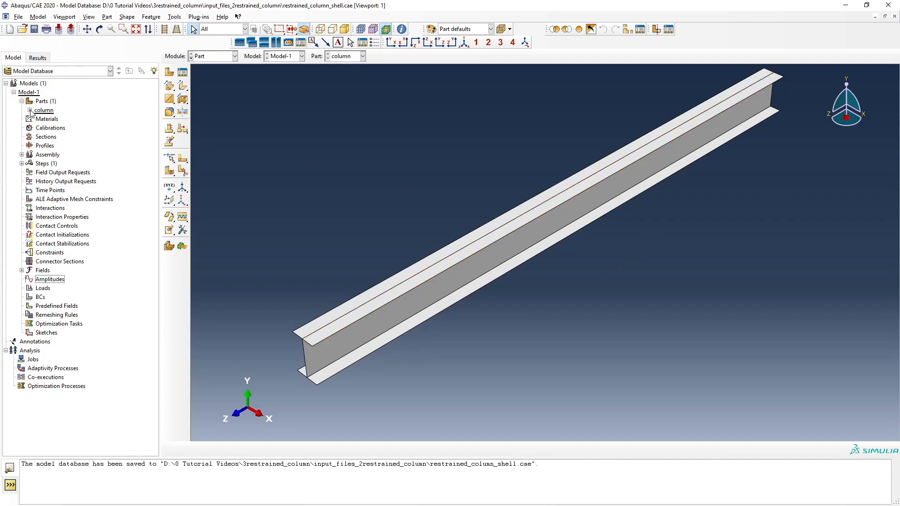
click(29, 110)
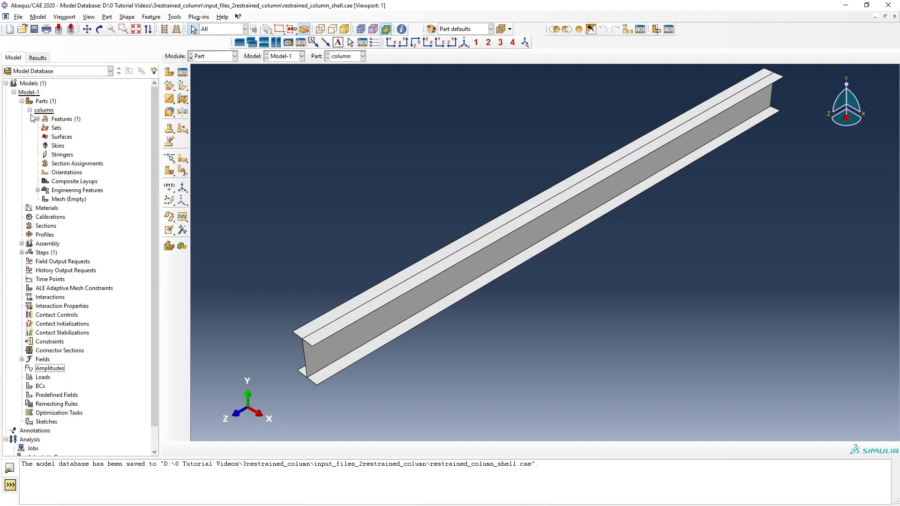
click(38, 119)
click(46, 128)
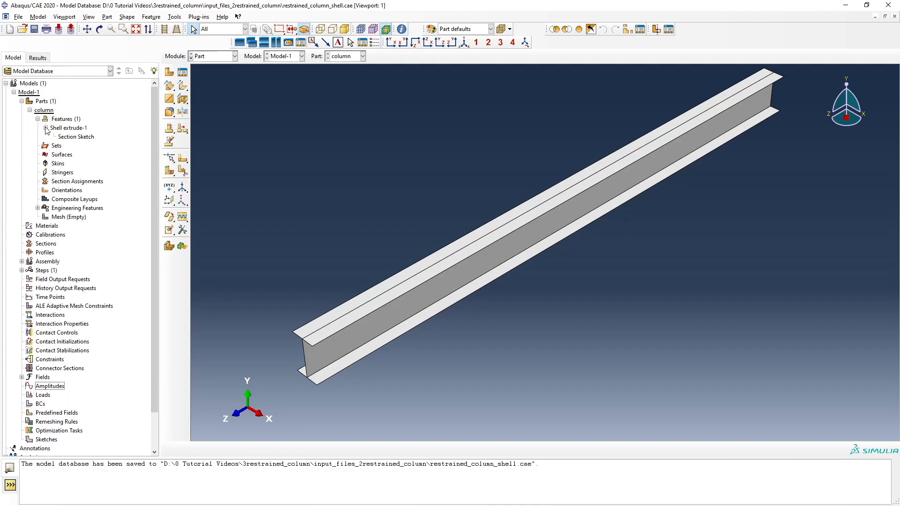
click(75, 137)
double_click(75, 137)
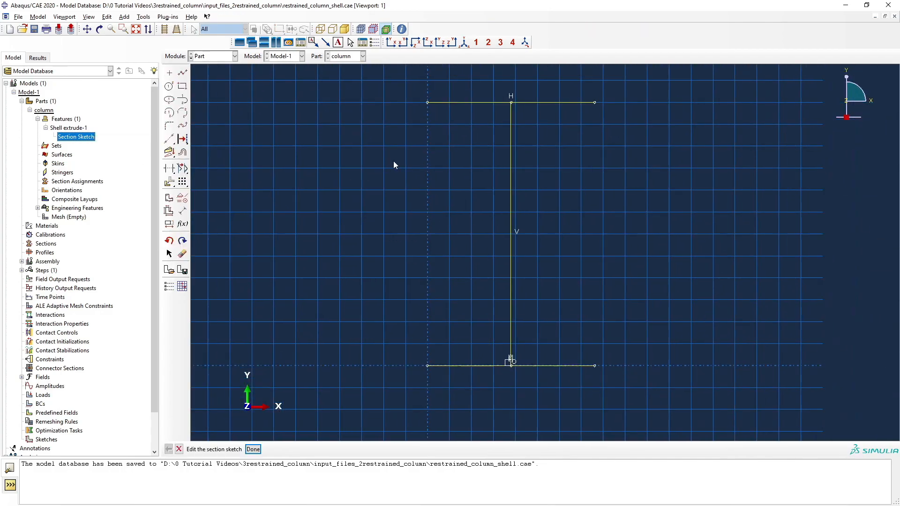
Dimension the lower flange's width below the section, accepting the value 76.
click(182, 211)
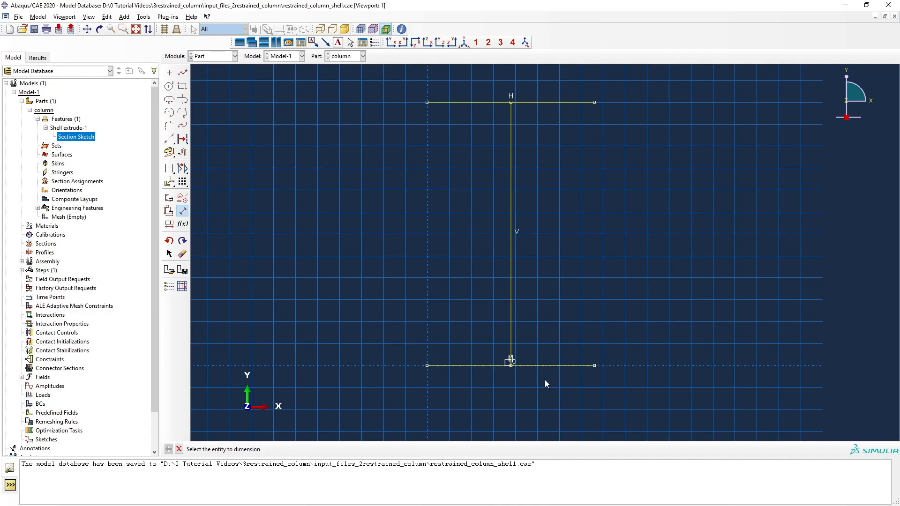
click(490, 365)
click(490, 387)
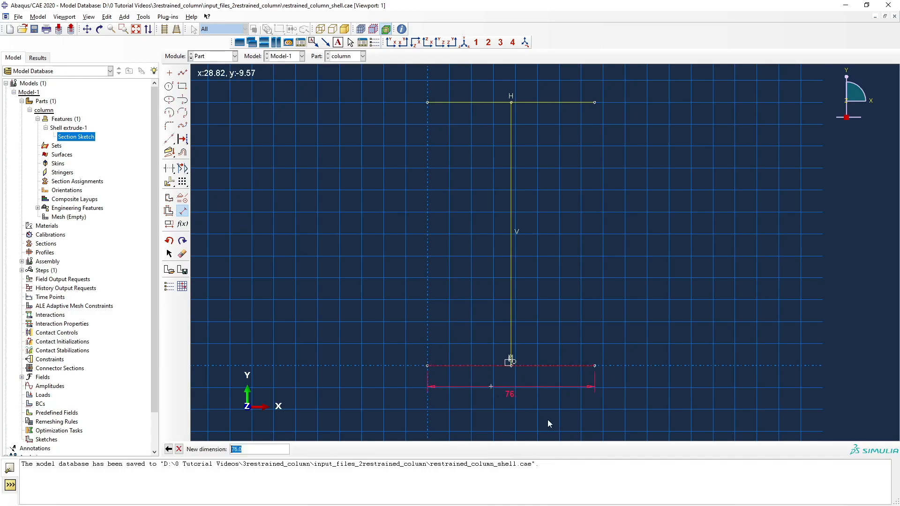
key(Return)
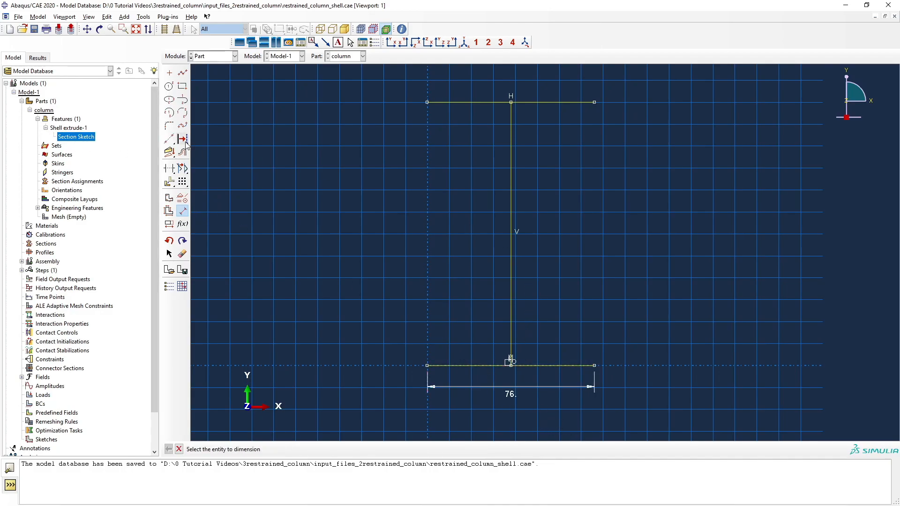
click(186, 209)
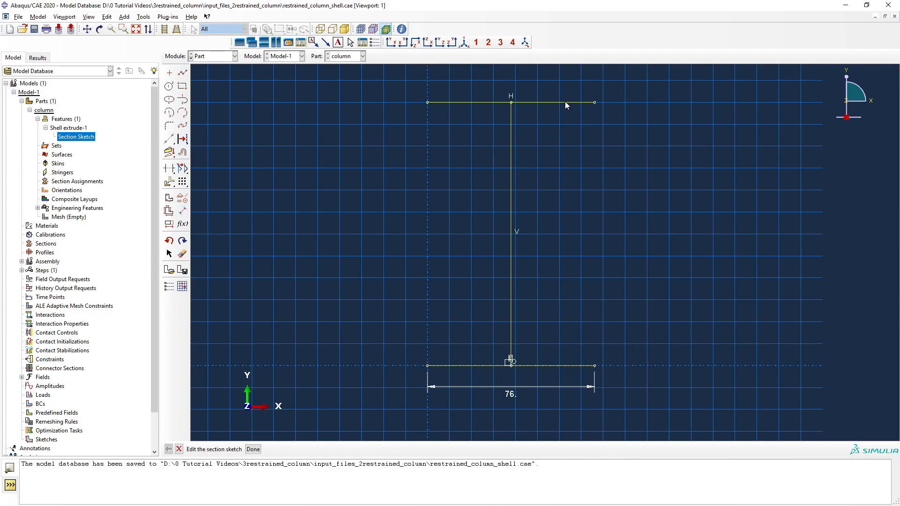
Dimension the vertical distance between the two flanges beside the section and leave the sketch.
click(182, 211)
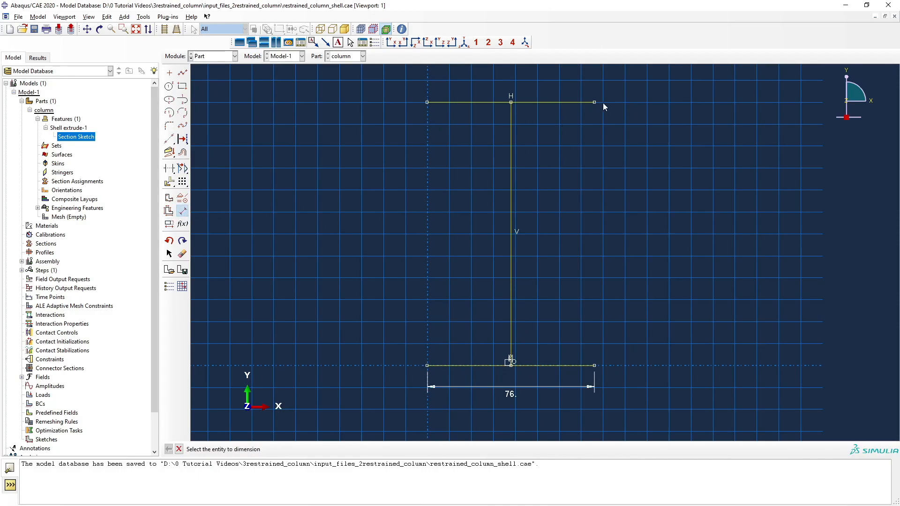
click(581, 107)
click(549, 365)
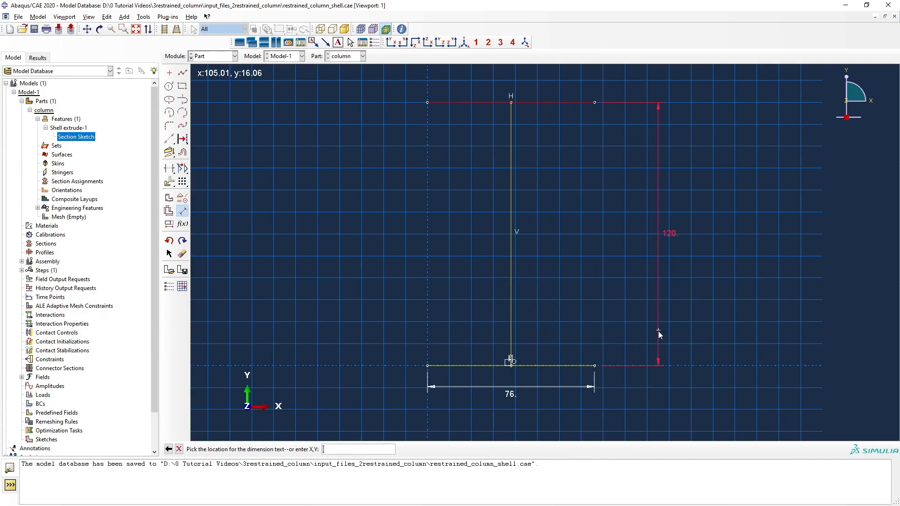
click(633, 335)
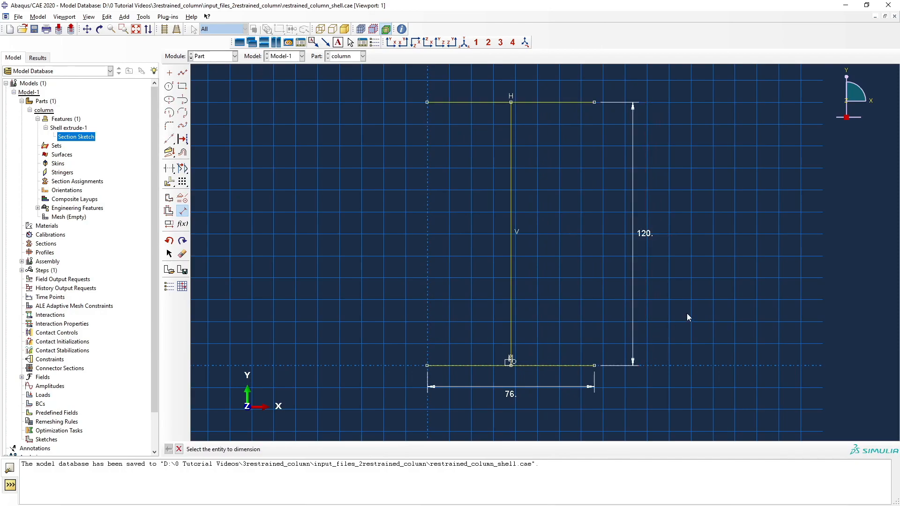
key(Escape)
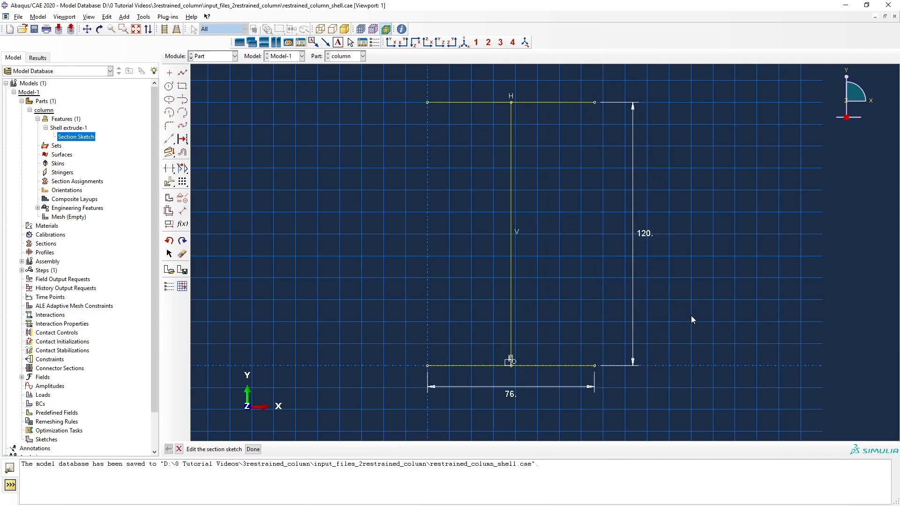
middle_click(340, 290)
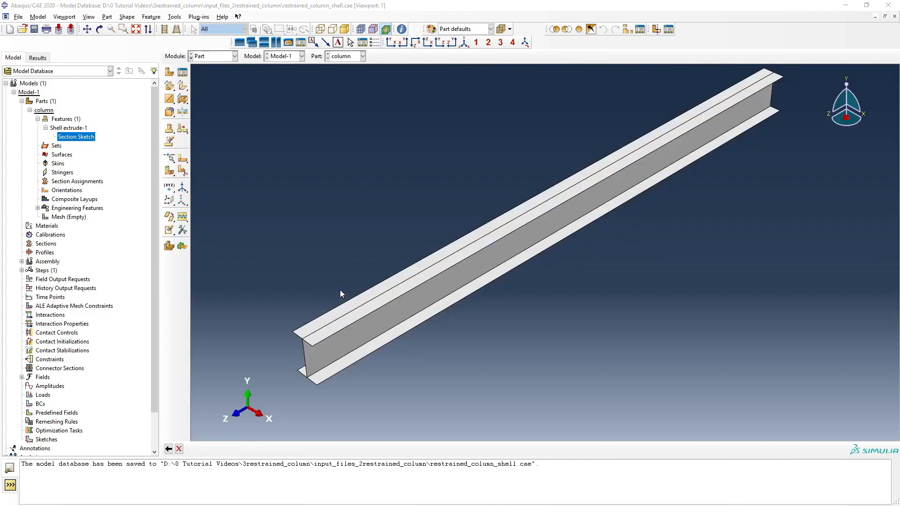
Open the column's shell extrusion feature to review its settings, then collapse the column's entry in the model tree.
right_click(70, 128)
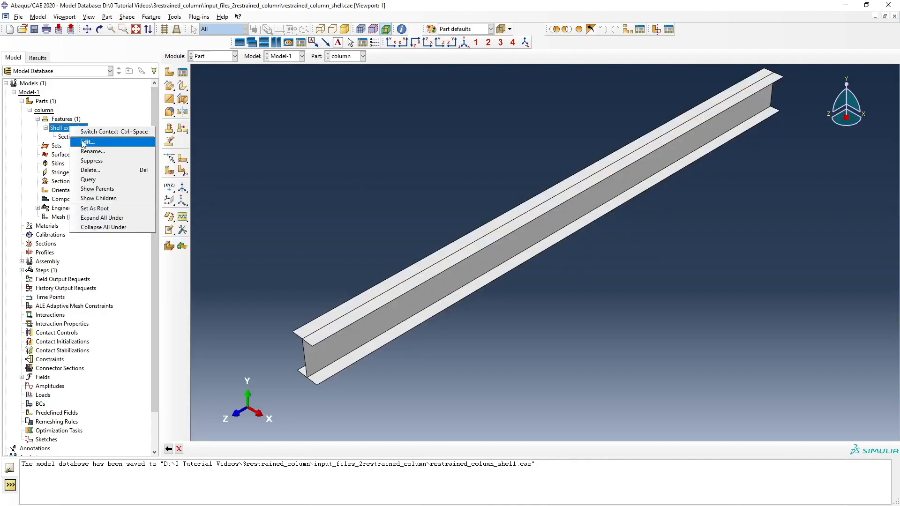
click(85, 142)
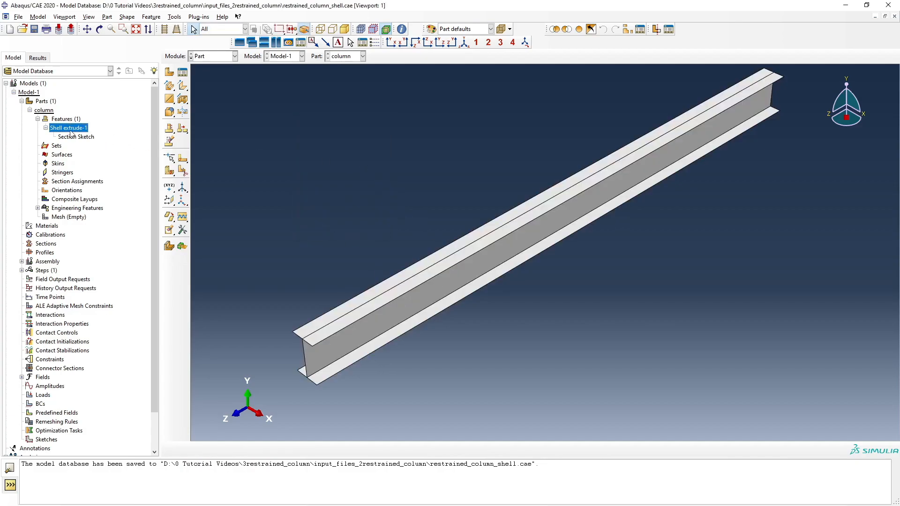
click(30, 109)
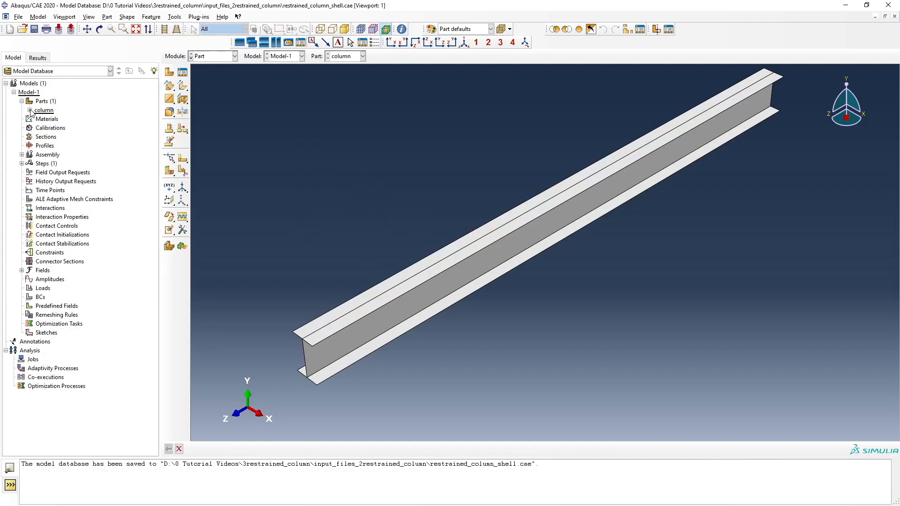
Start a new 3D deformable shell extrusion part named upper_plate with an approximate size of 1500.
click(174, 85)
click(169, 72)
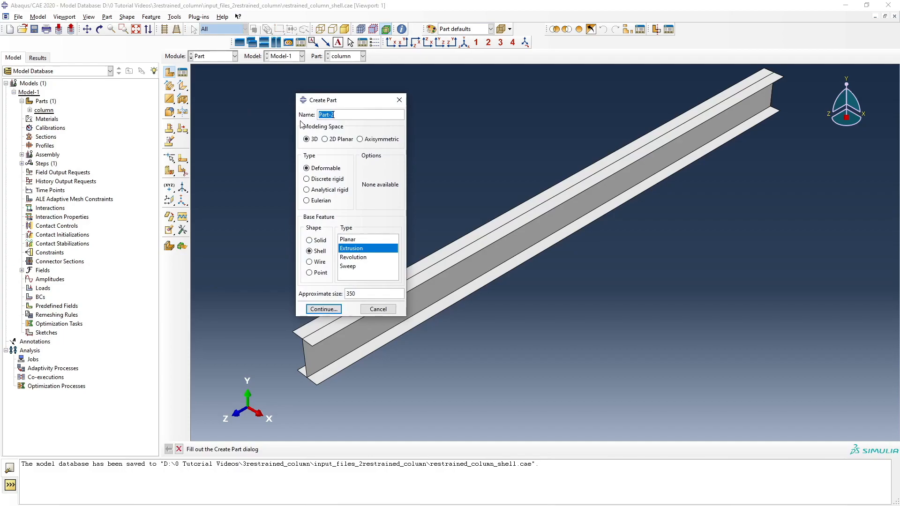
text(upper_plate)
drag(360, 294, 345, 295)
key(BackSpace)
text(1500)
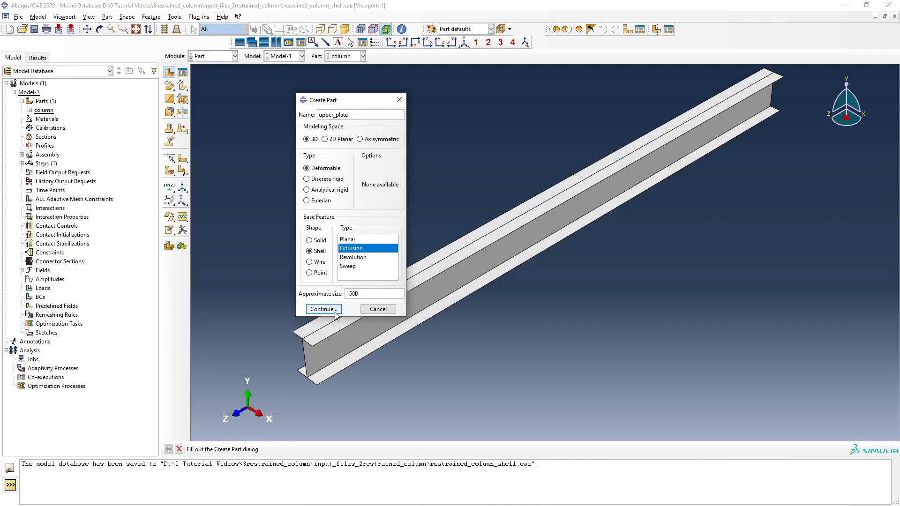
click(335, 311)
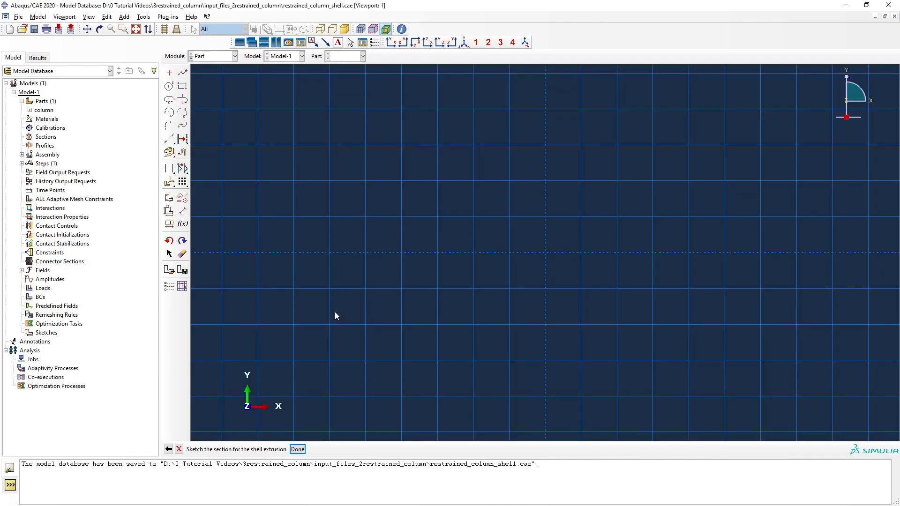
Sketch the plate's section as a horizontal line from 0,0 to 750,0.
scroll(281, 253, down, 1)
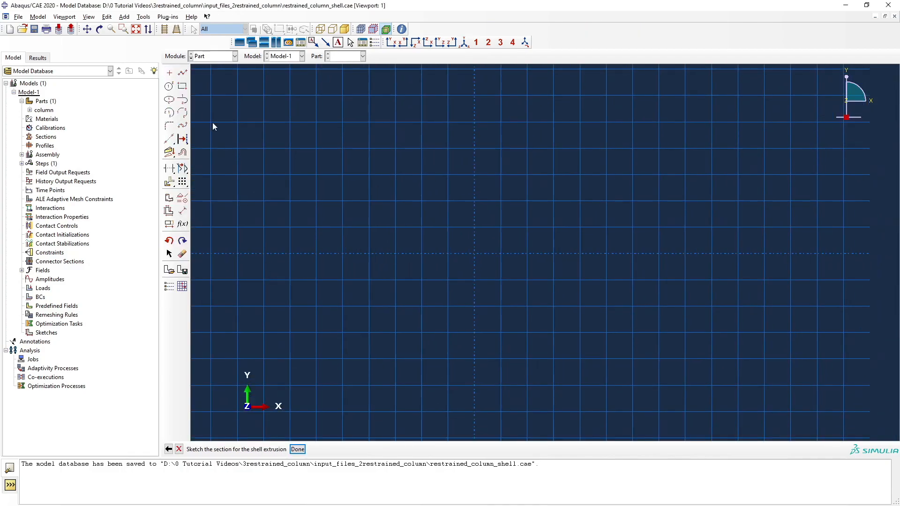
click(185, 73)
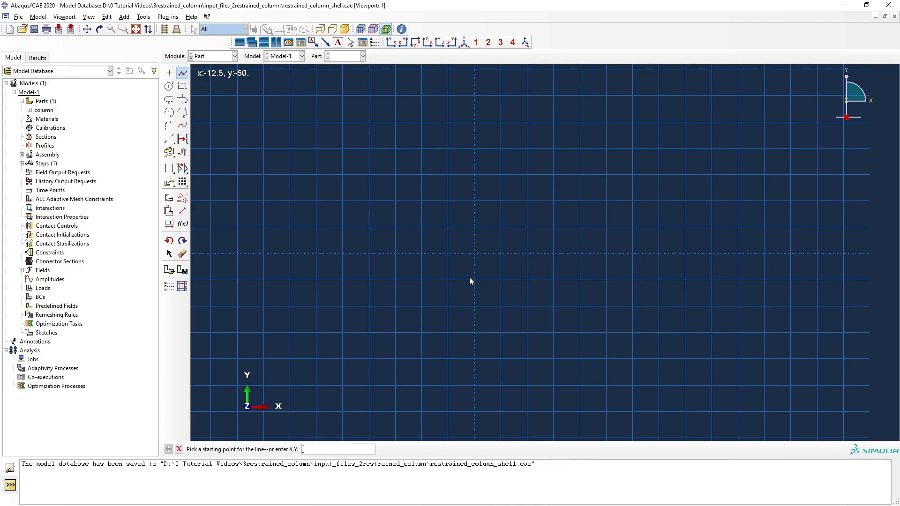
text(0,0)
key(Return)
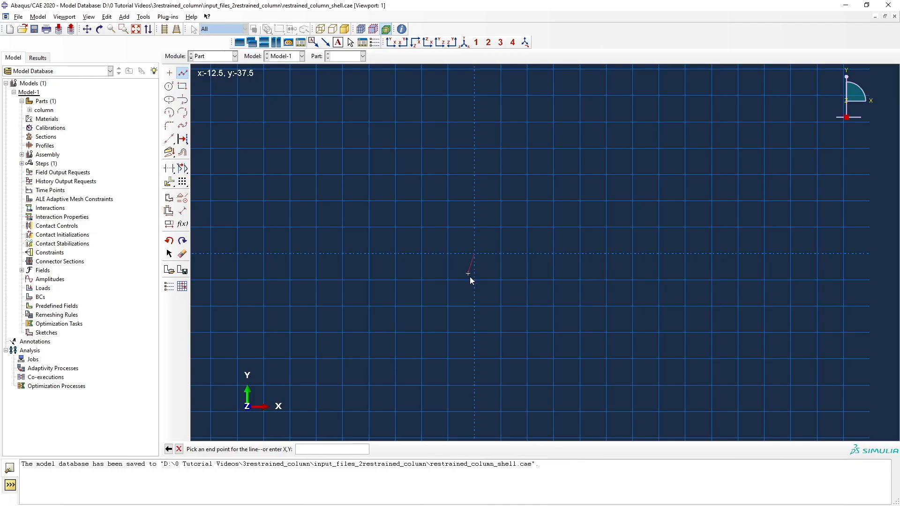
text(15750,0)
key(Return)
middle_click(698, 326)
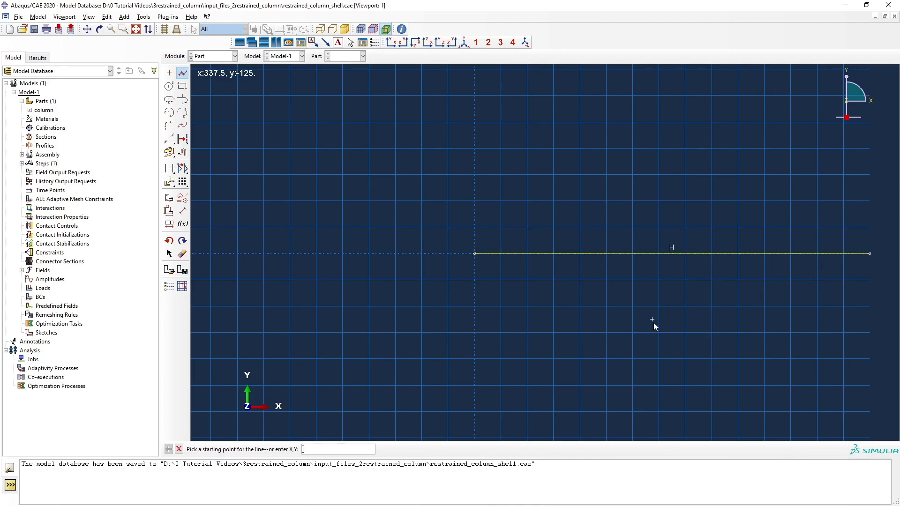
Dimension the length of the section line, placing the dimension below it.
scroll(653, 322, up, 3)
click(182, 211)
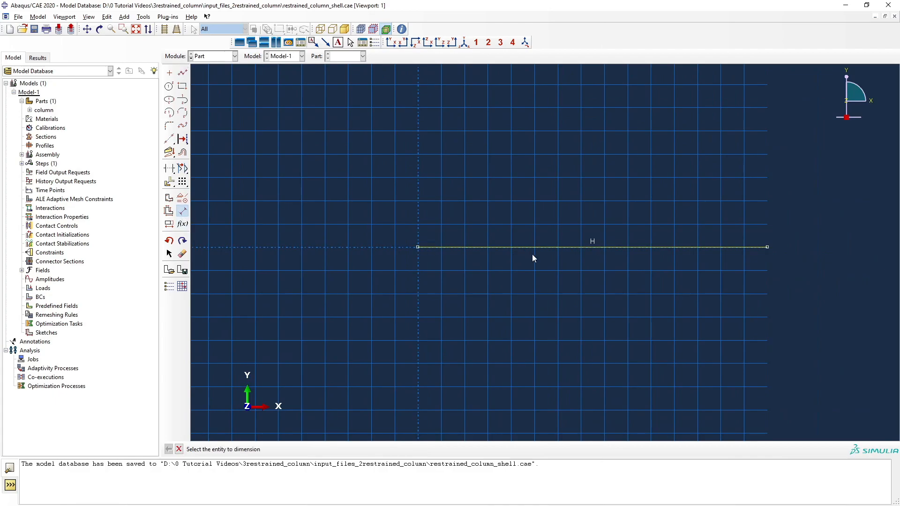
click(531, 248)
click(533, 278)
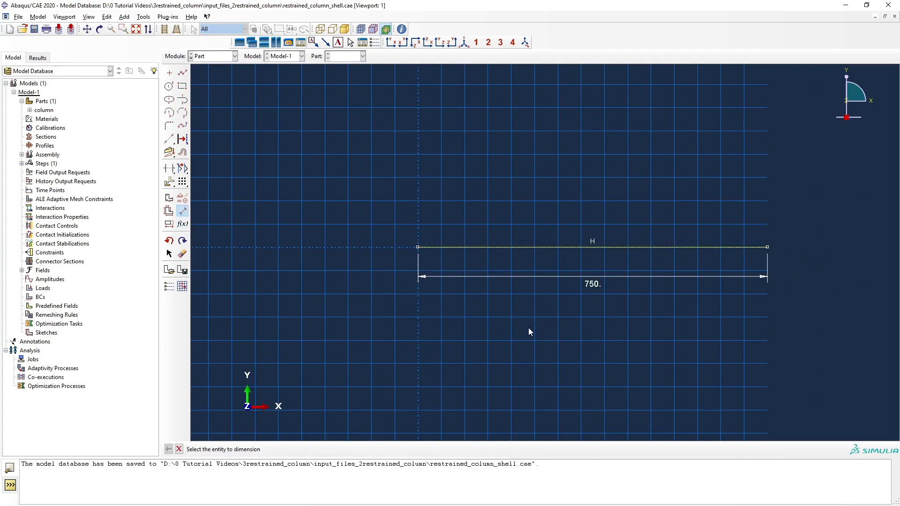
middle_click(537, 334)
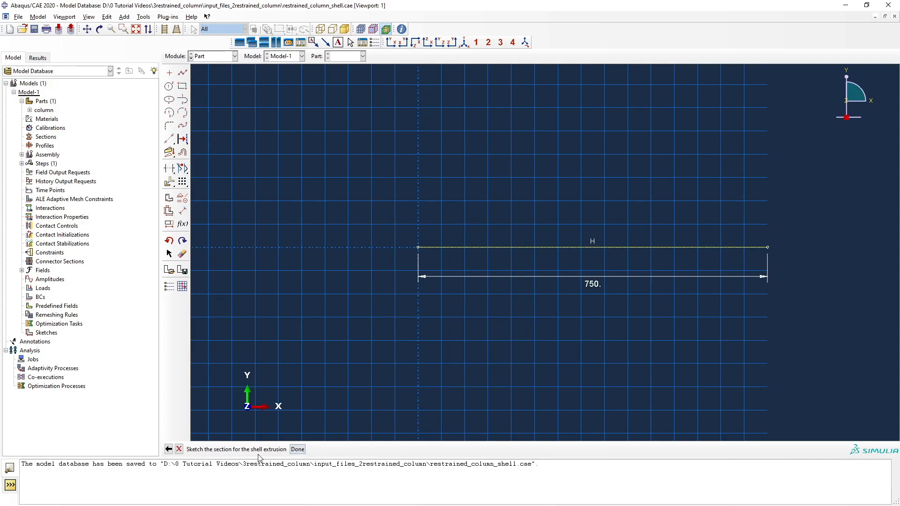
Finish the section sketch and extrude the upper plate to a depth of 200.
click(297, 450)
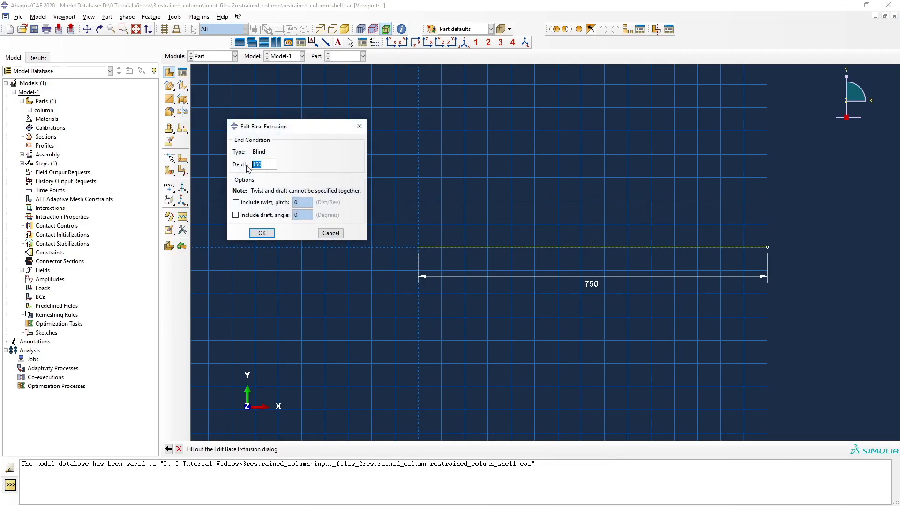
key(BackSpace)
text(200)
click(262, 232)
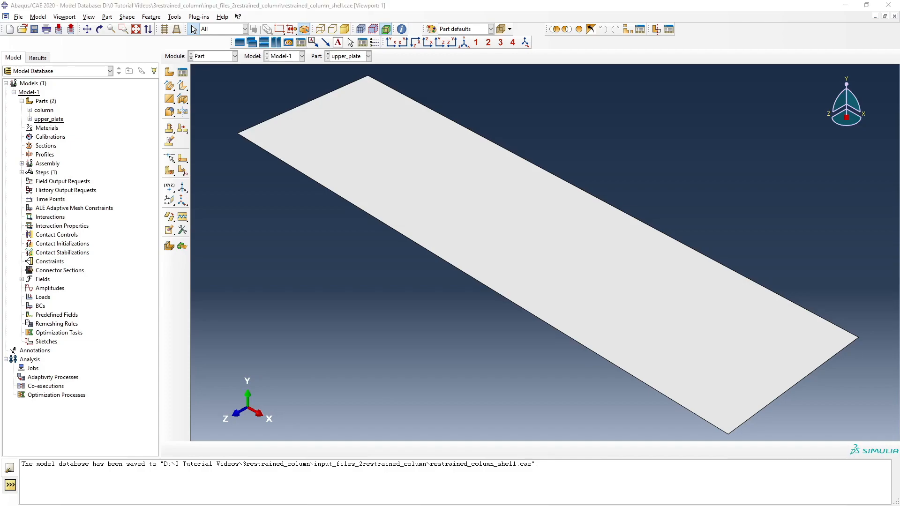
Switch to the workshop slides to examine the Part module page on the column's axial spring restraint.
key(alt+Tab)
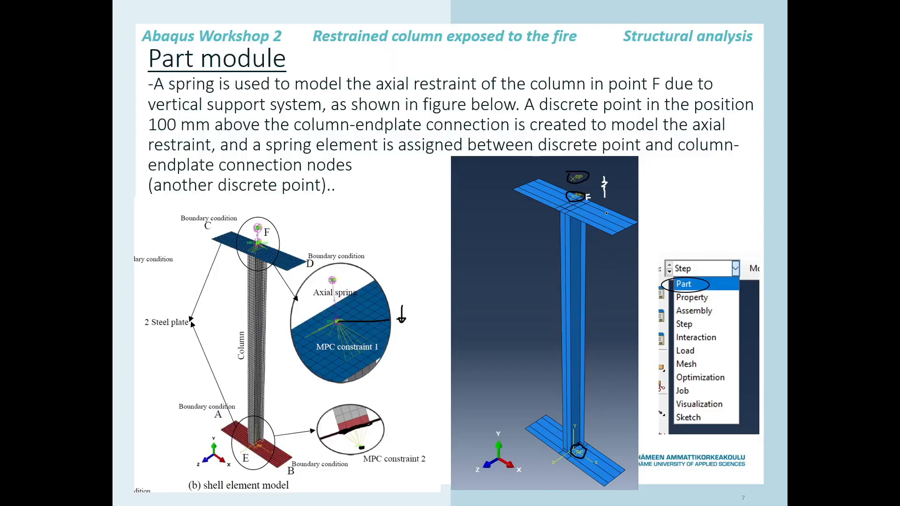
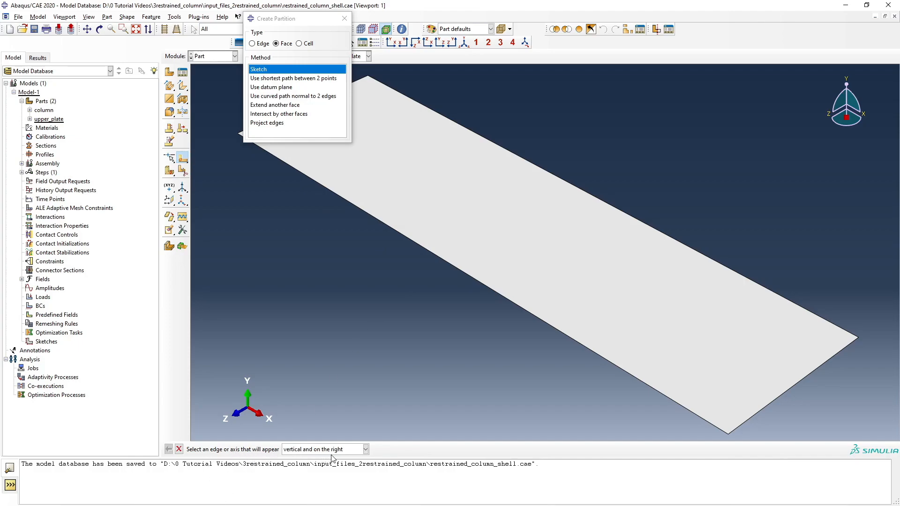
Orient the upper plate's partition sketch by its short edge and draw full vertical and horizontal centre lines across the plate.
click(783, 393)
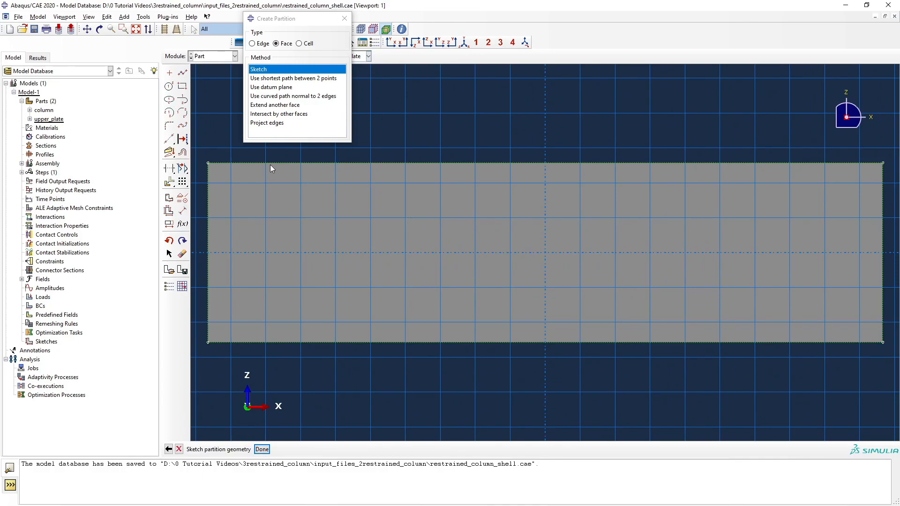
click(185, 73)
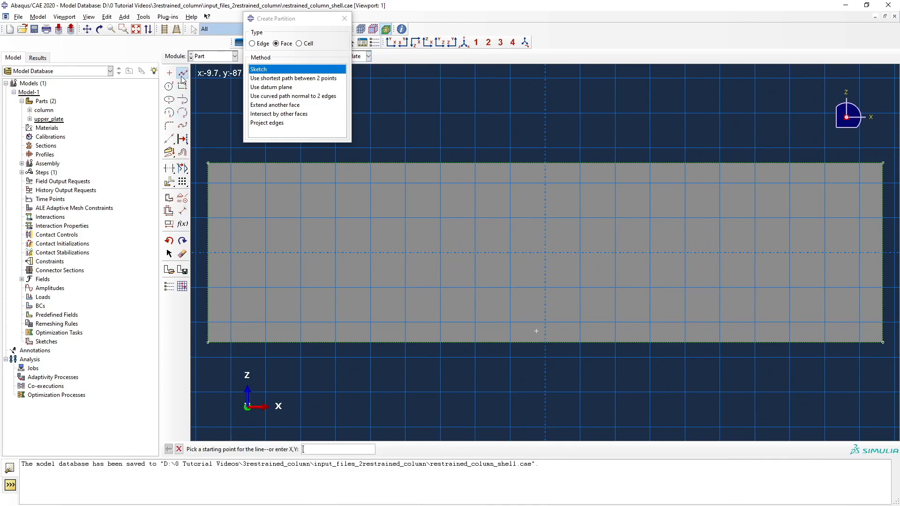
click(546, 164)
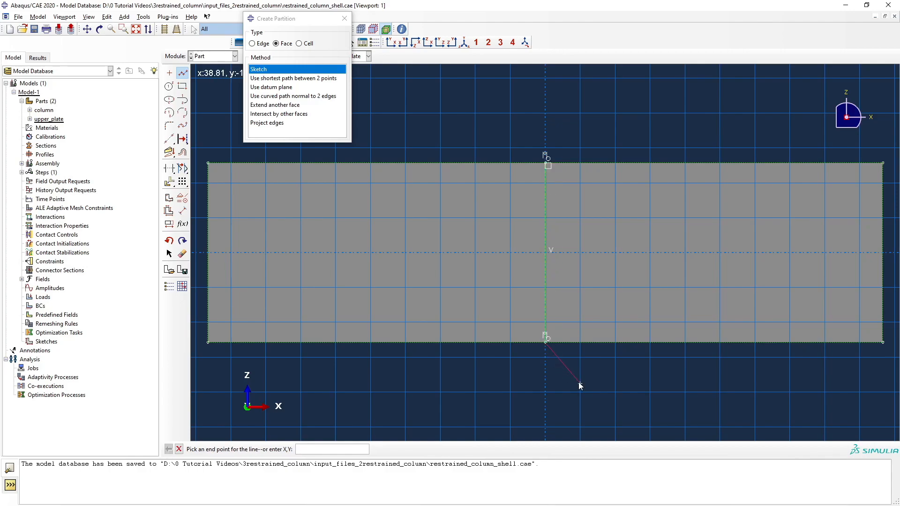
double_click(545, 342)
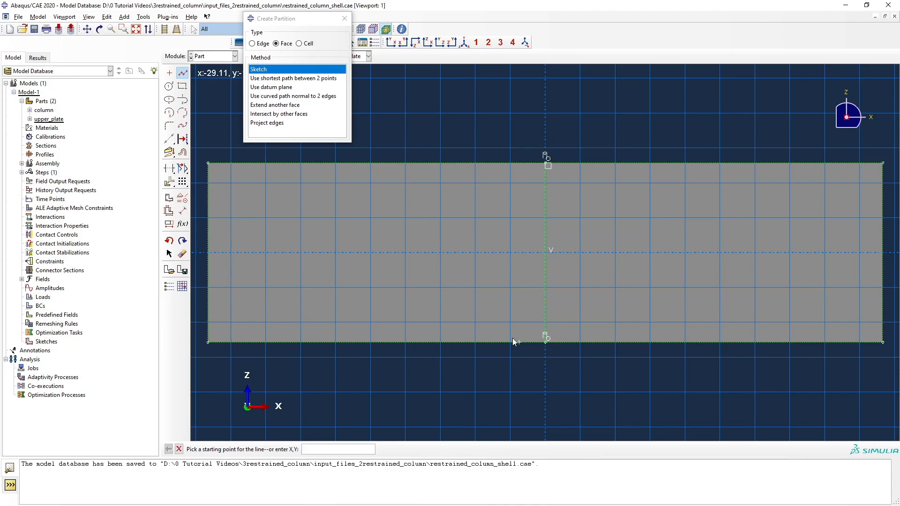
click(208, 253)
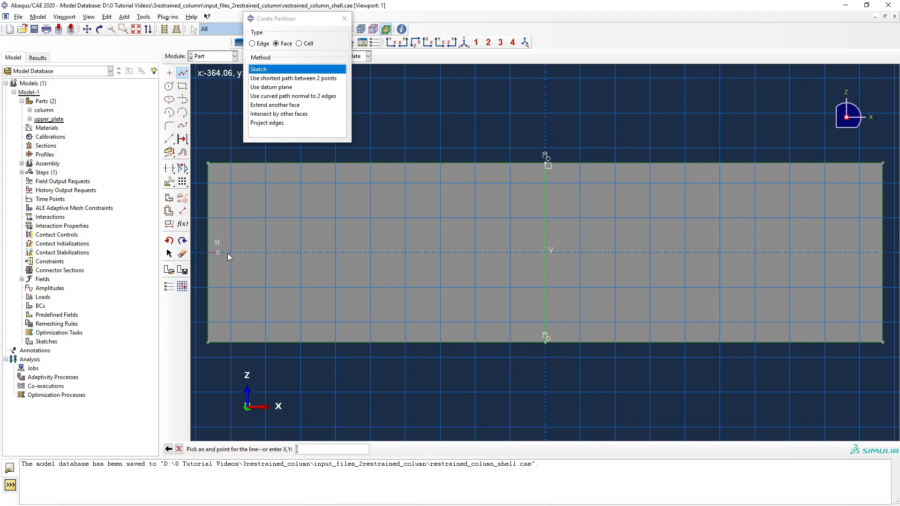
click(882, 254)
middle_click(587, 281)
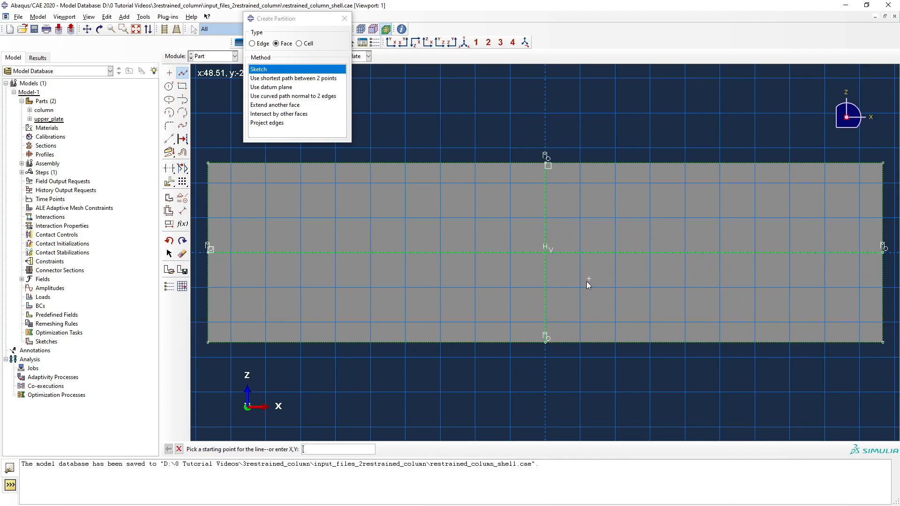
Sketch two full-length horizontal lines, about 49 above and about 56 below the plate's horizontal centre line.
click(214, 209)
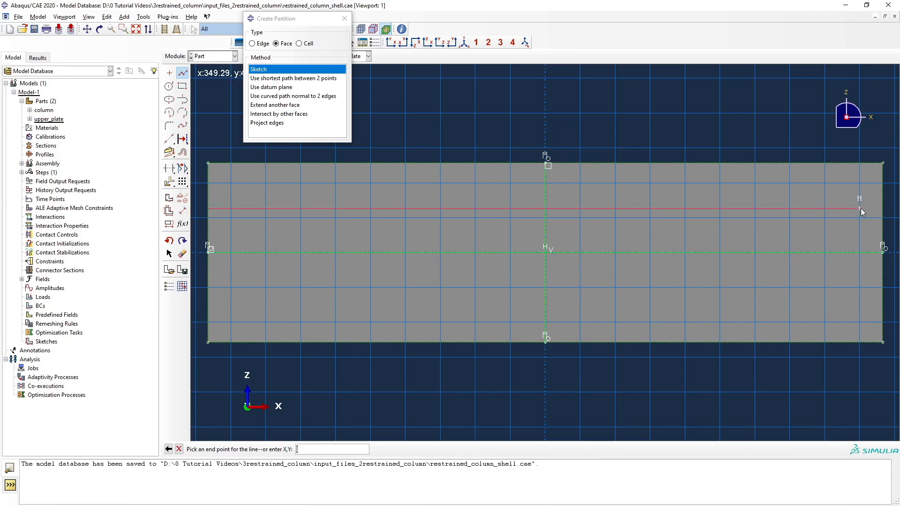
click(883, 208)
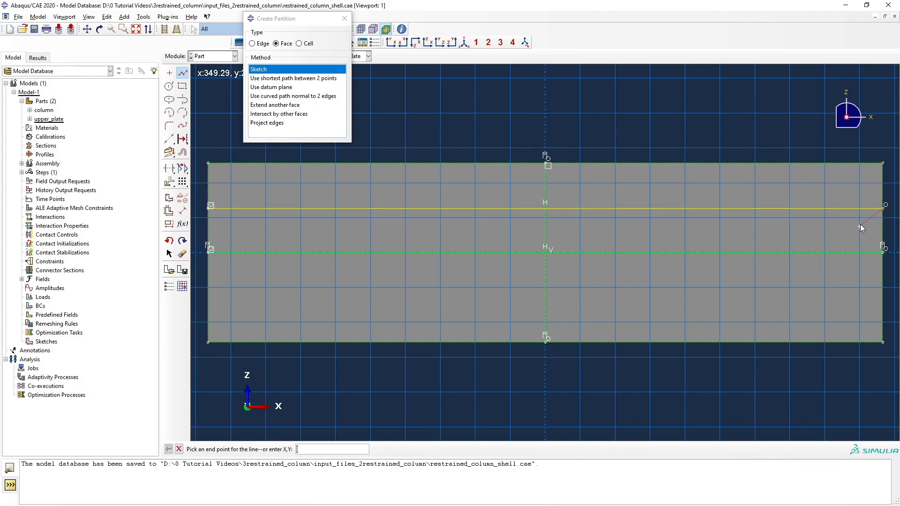
middle_click(861, 226)
click(215, 303)
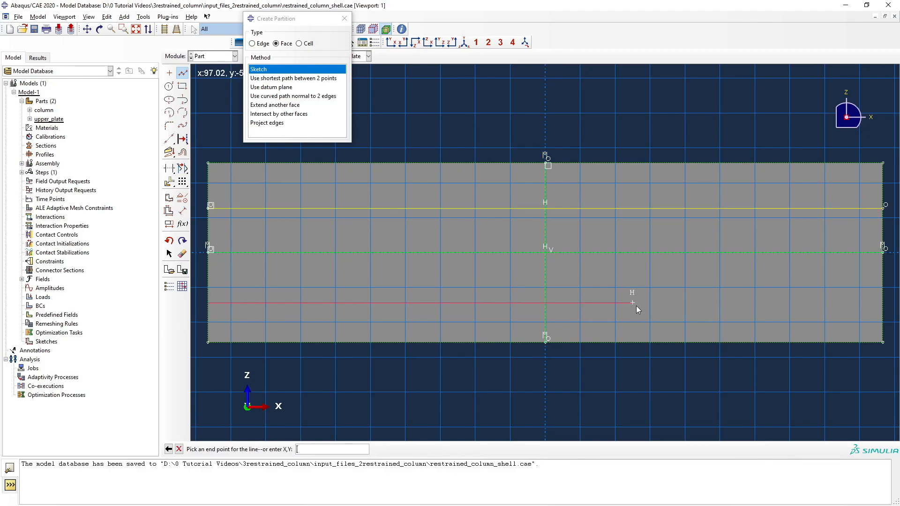
click(883, 302)
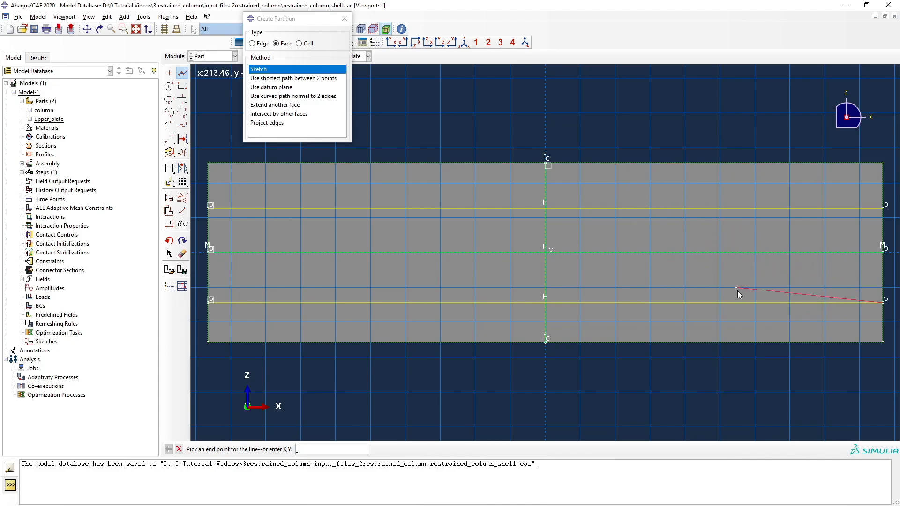
middle_click(750, 328)
Sketch two full-width vertical lines, one on each side of the vertical centre line and about 78 away from it.
click(617, 166)
click(617, 343)
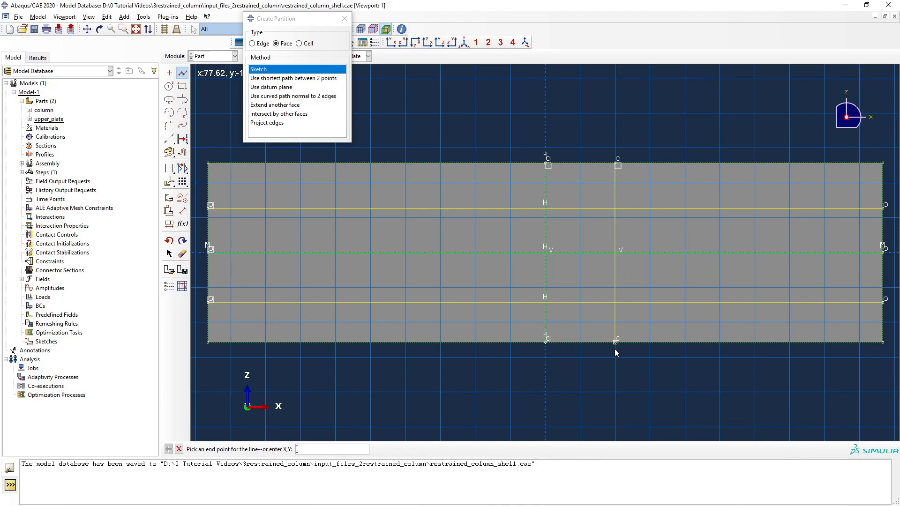
middle_click(645, 370)
click(474, 164)
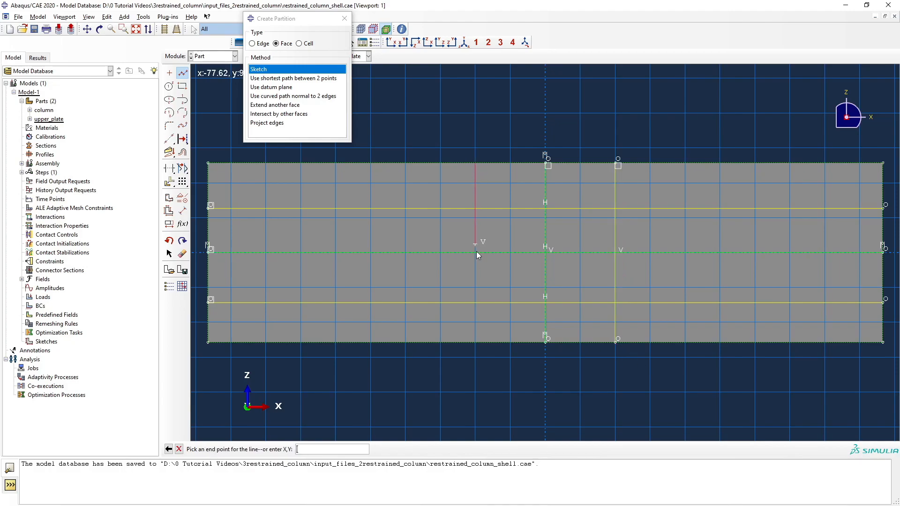
click(475, 340)
middle_click(532, 378)
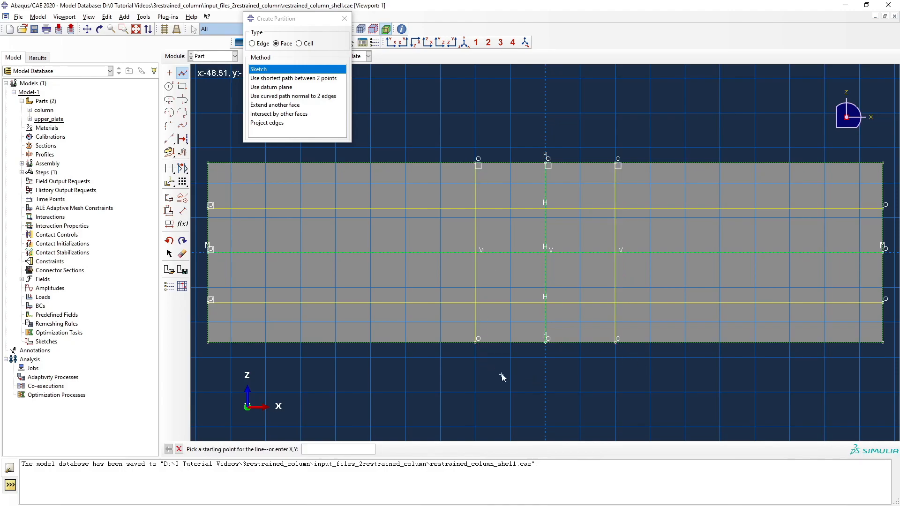
Dimension the upper horizontal line at 60 from the horizontal centre line.
click(183, 210)
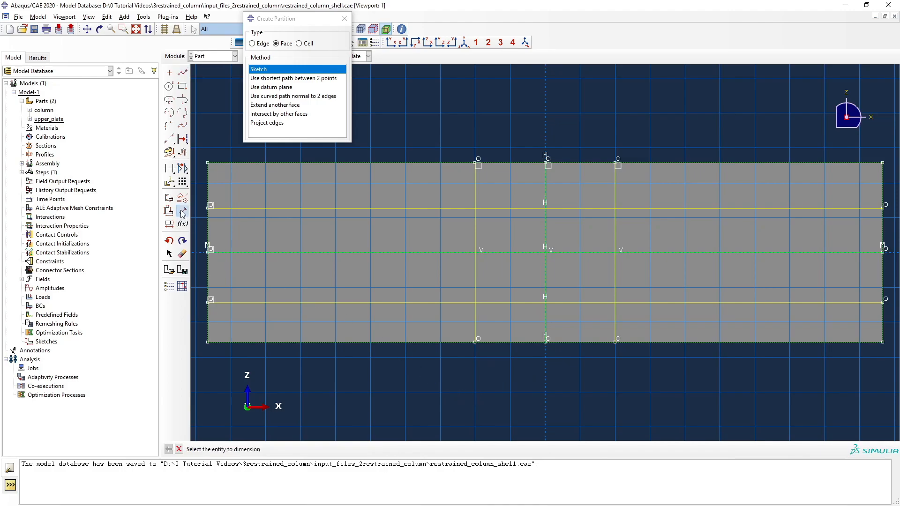
click(314, 252)
click(320, 208)
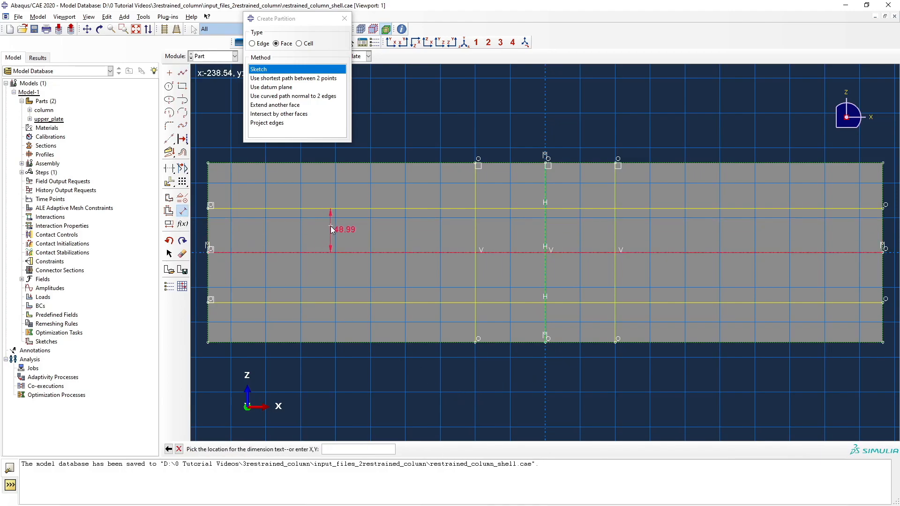
click(330, 226)
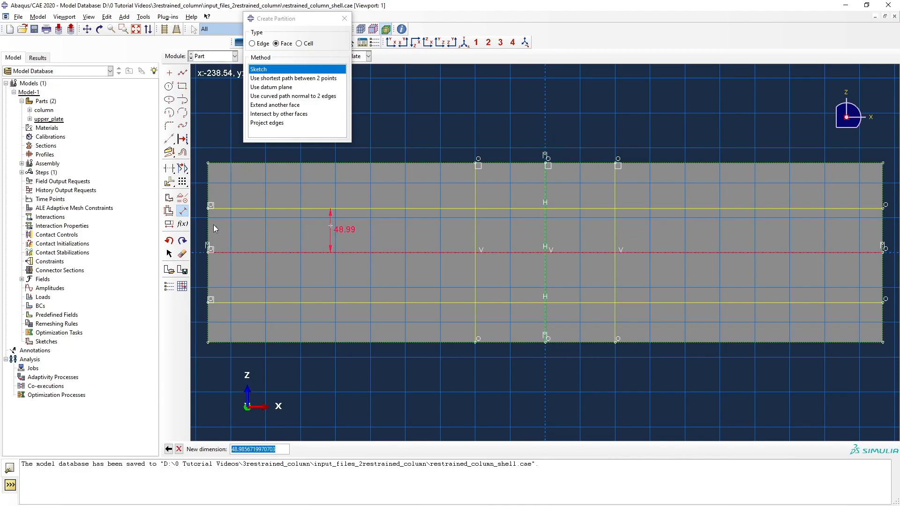
text(60)
key(Return)
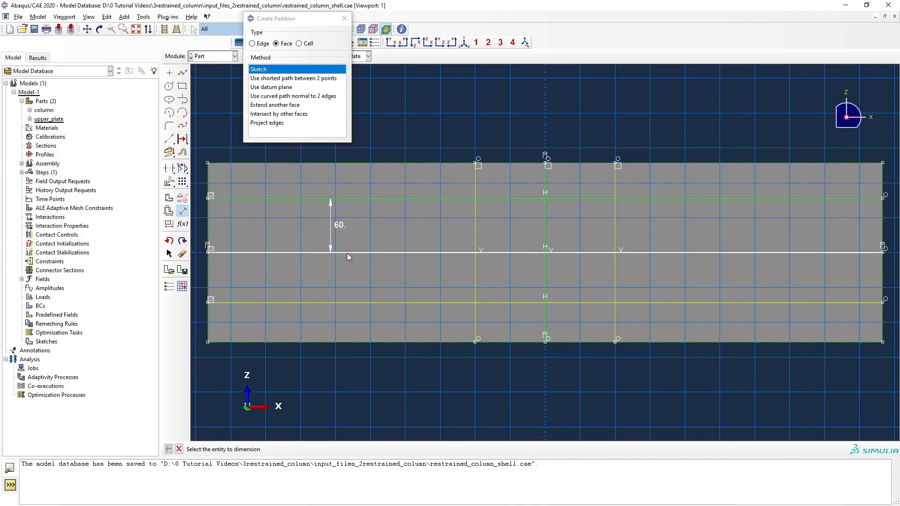
Dimension the lower horizontal line at 60 from the horizontal centre line.
click(347, 253)
click(350, 302)
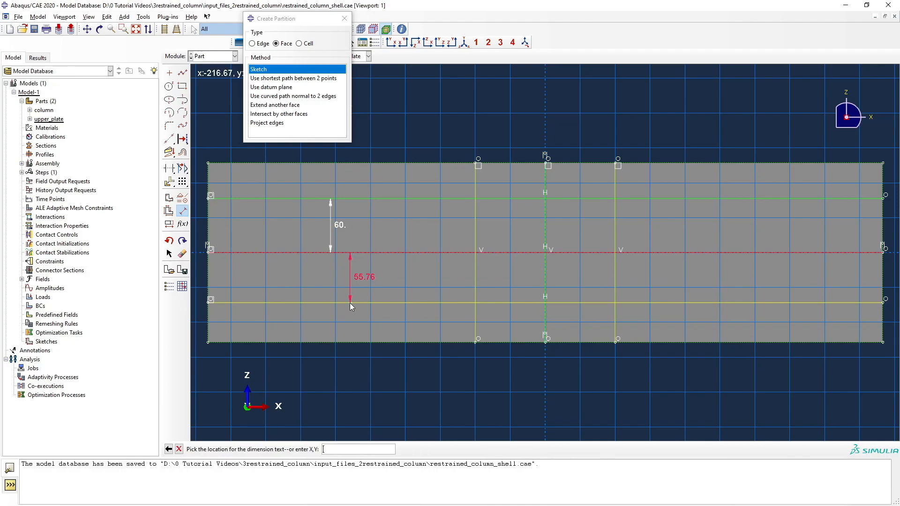
click(309, 299)
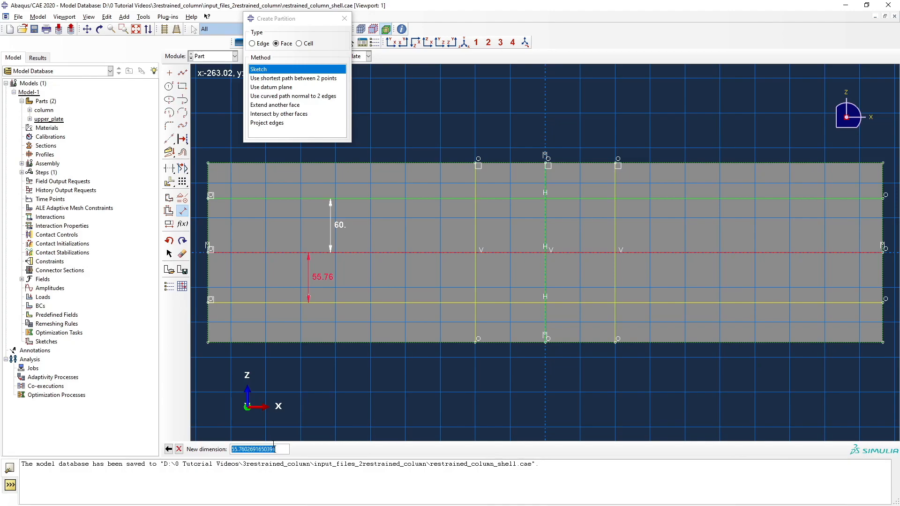
text(60)
key(Return)
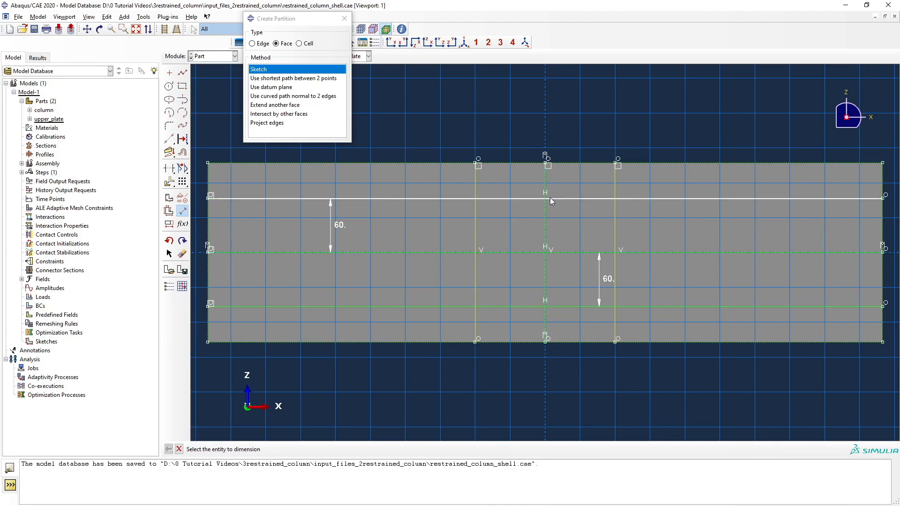
Dimension the vertical line right of the centre at 38 from the vertical centre line, placing the dimension above the plate.
click(546, 185)
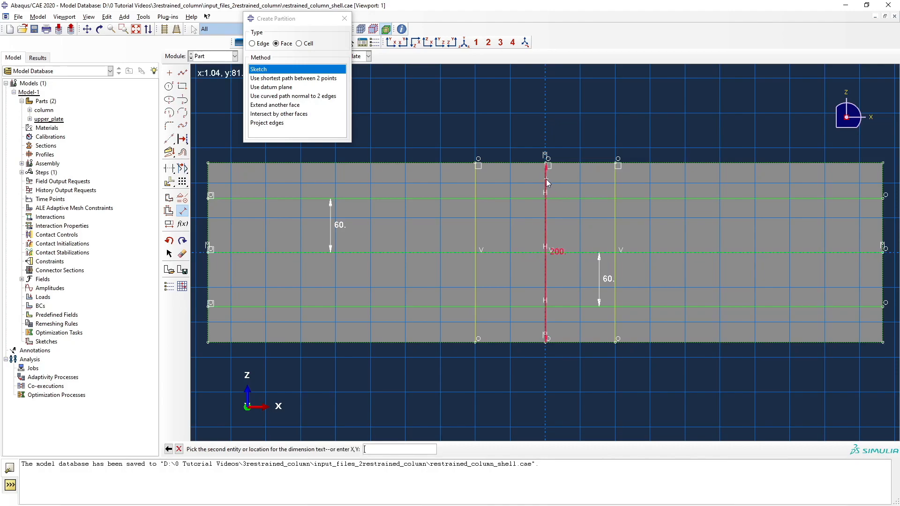
click(615, 188)
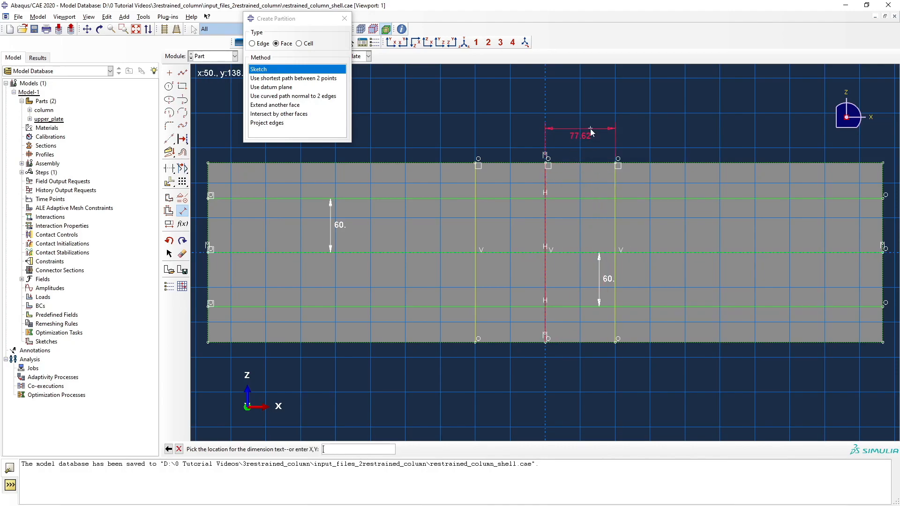
click(591, 132)
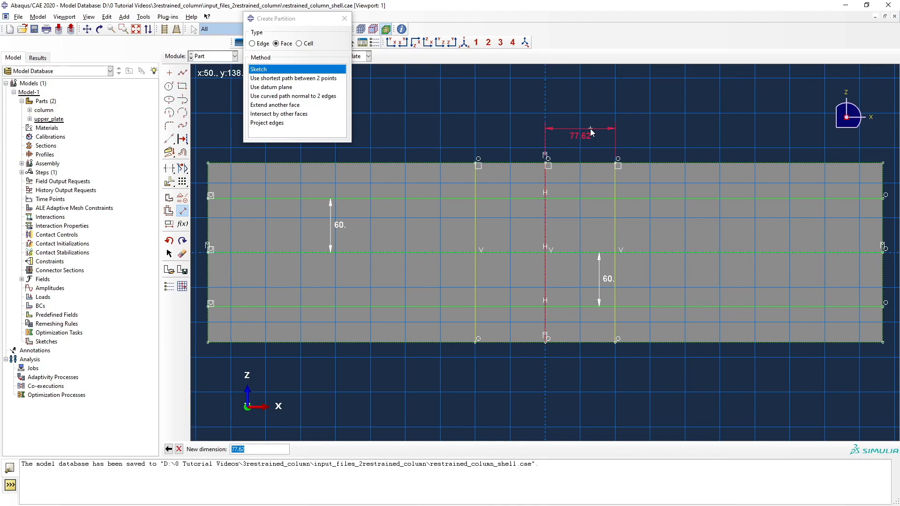
text(38)
key(Return)
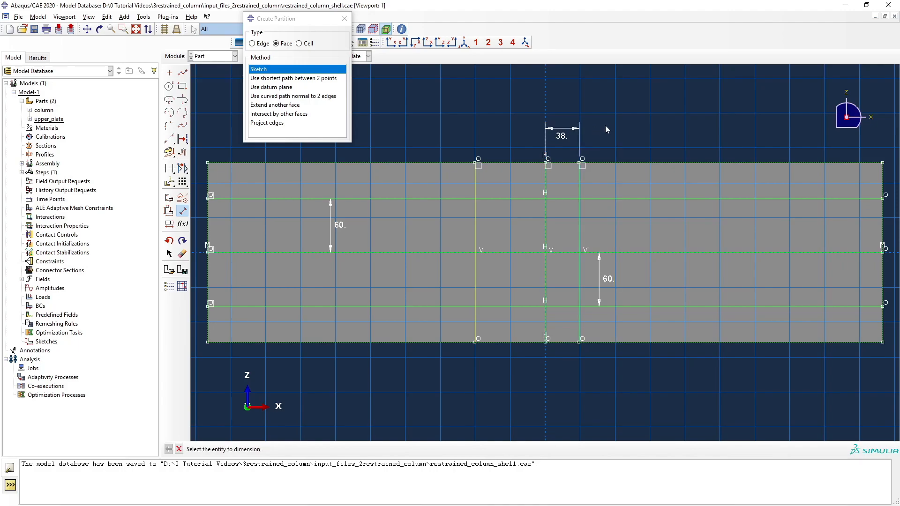
Dimension the vertical line left of the centre at 38 from the vertical centre line, placing the dimension above the plate.
click(545, 189)
click(476, 181)
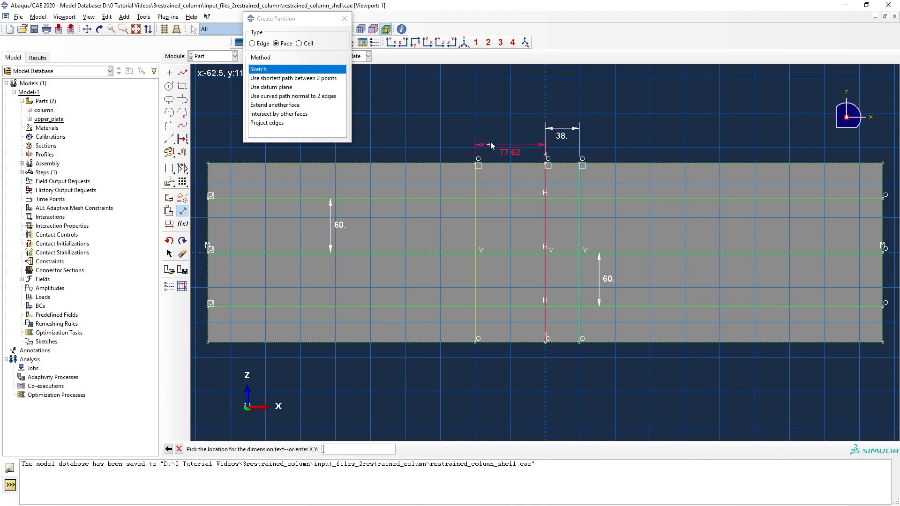
click(499, 128)
text(38)
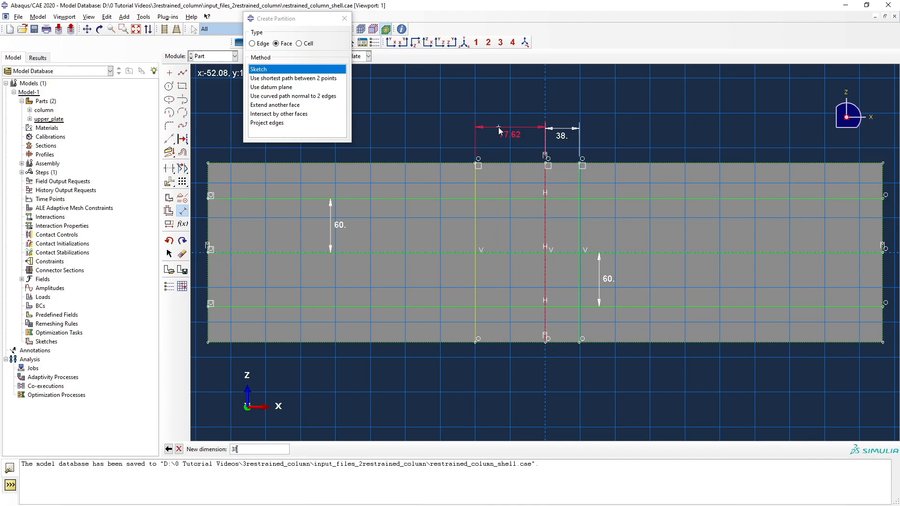
key(Return)
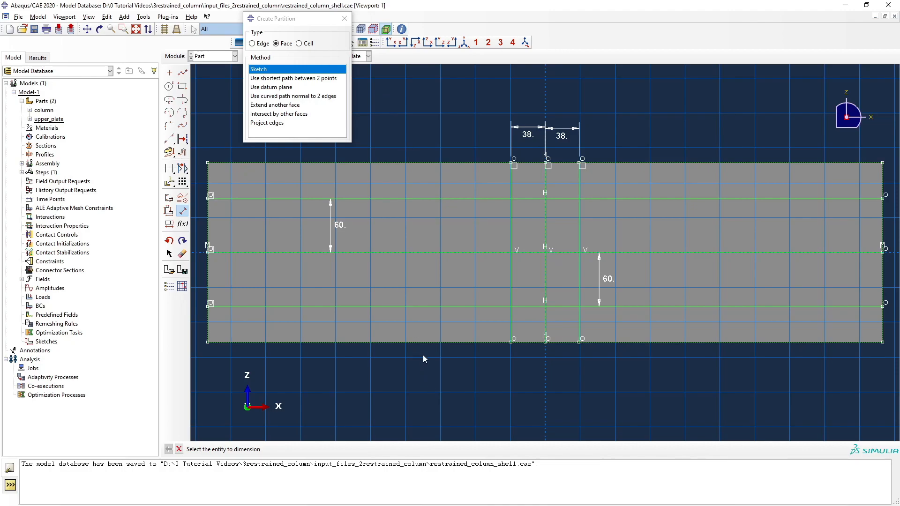
Finish the partition sketch to split the upper plate's face along the lines, and end partitioning.
key(Escape)
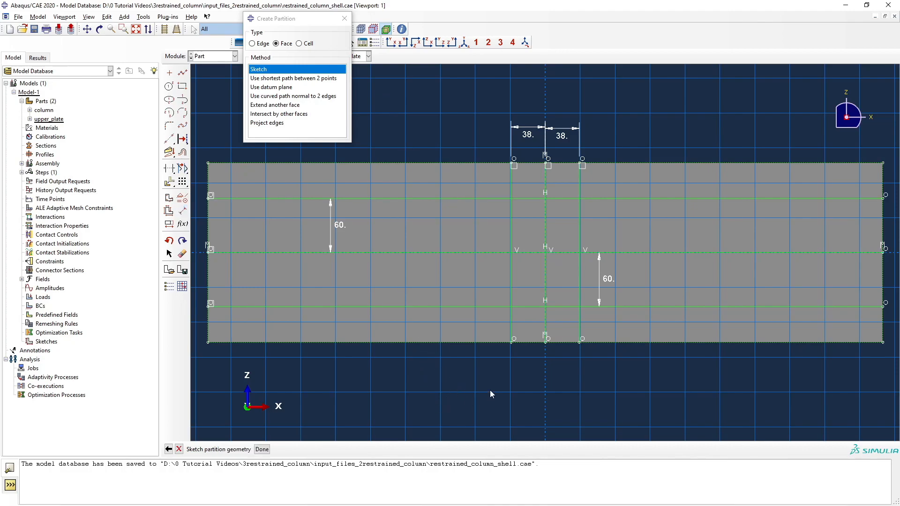
middle_click(490, 390)
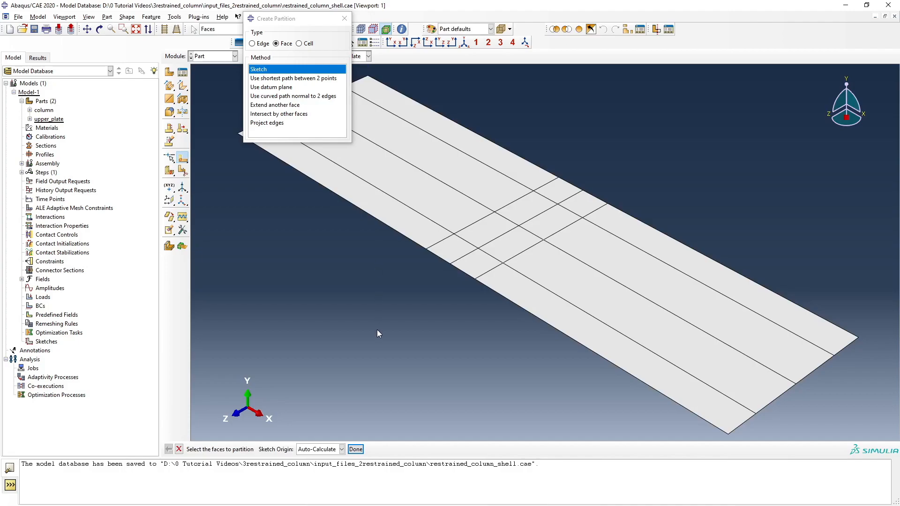
click(356, 449)
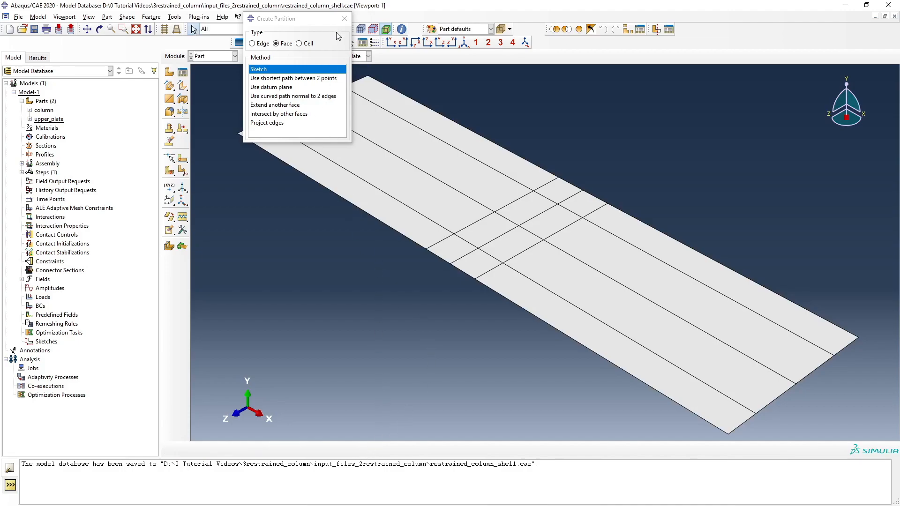
click(345, 18)
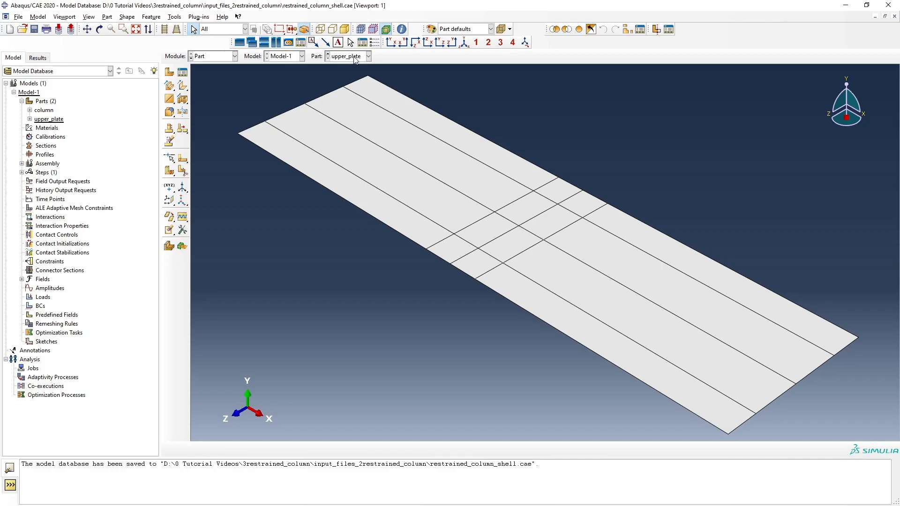
Copy the upper_plate part to a new part named lower_plate, leaving all copy options off.
click(29, 119)
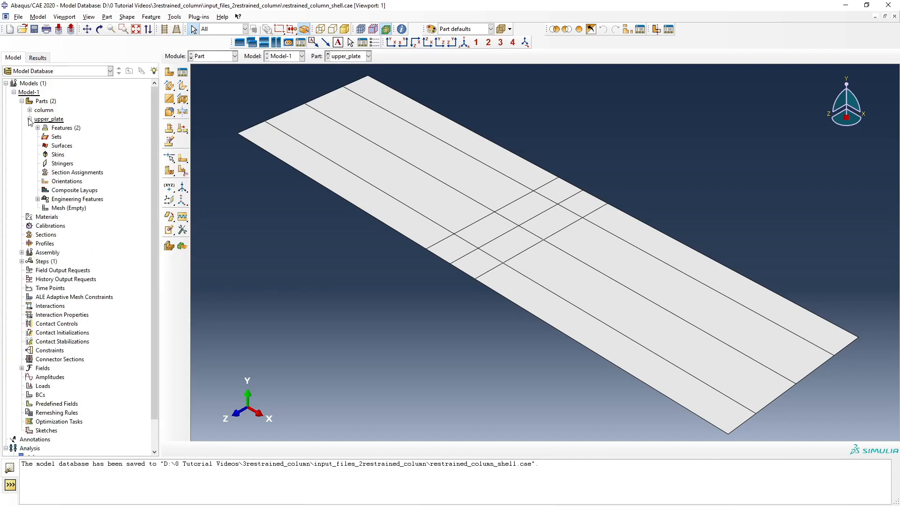
click(30, 119)
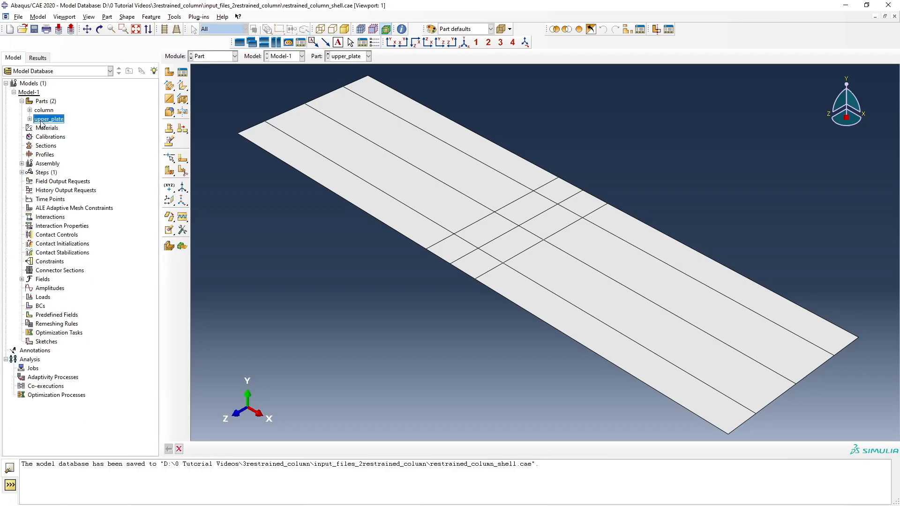
right_click(41, 120)
click(60, 156)
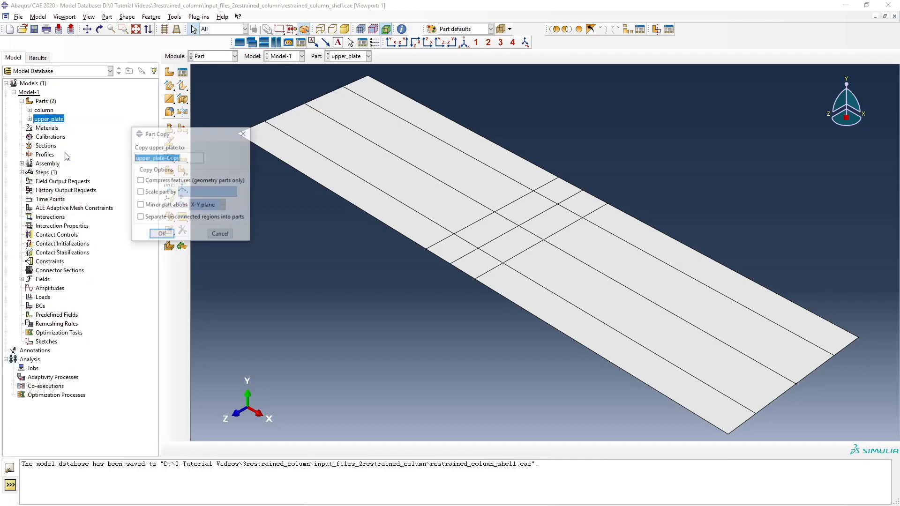
click(194, 160)
key(BackSpace)
key(BackSpace)
key(BackSpace)
key(BackSpace)
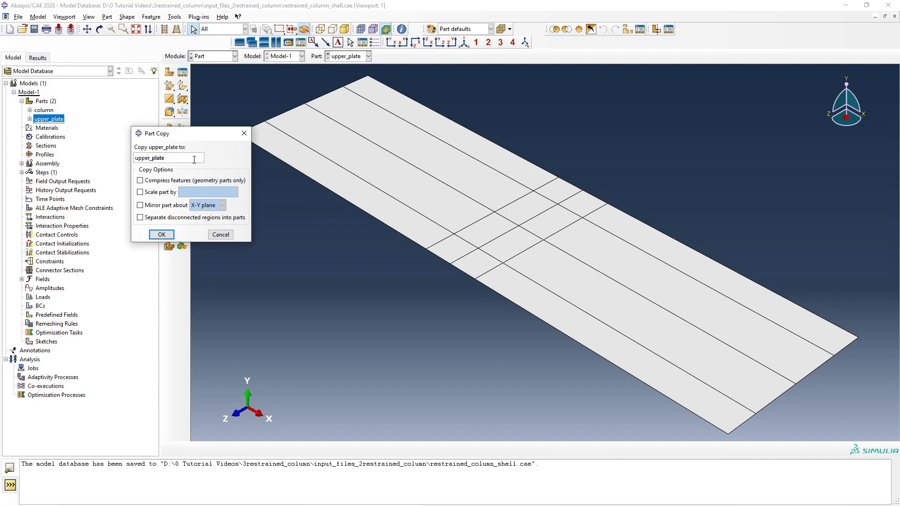
key(BackSpace)
key(BackSpace)
key(BackSpace)
key(BackSpace)
key(BackSpace)
text(lower)
click(161, 235)
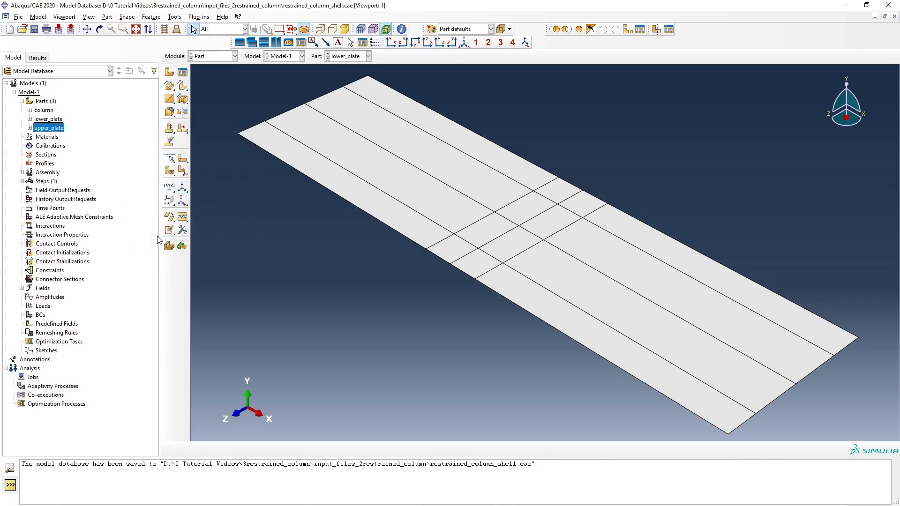
Make the column the current part in the viewport.
click(351, 57)
click(350, 66)
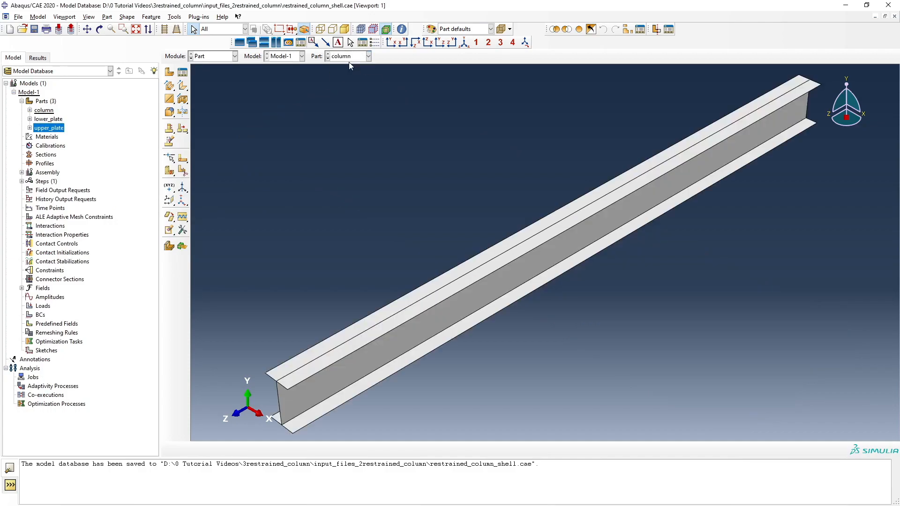
Display the lower_plate part and the upper_plate part in turn to compare the two plates.
click(352, 57)
click(347, 75)
click(353, 57)
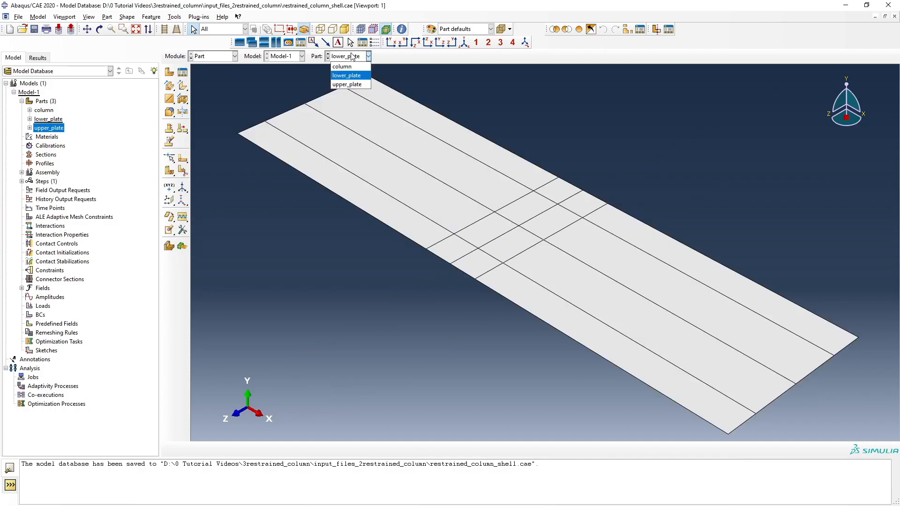
click(348, 85)
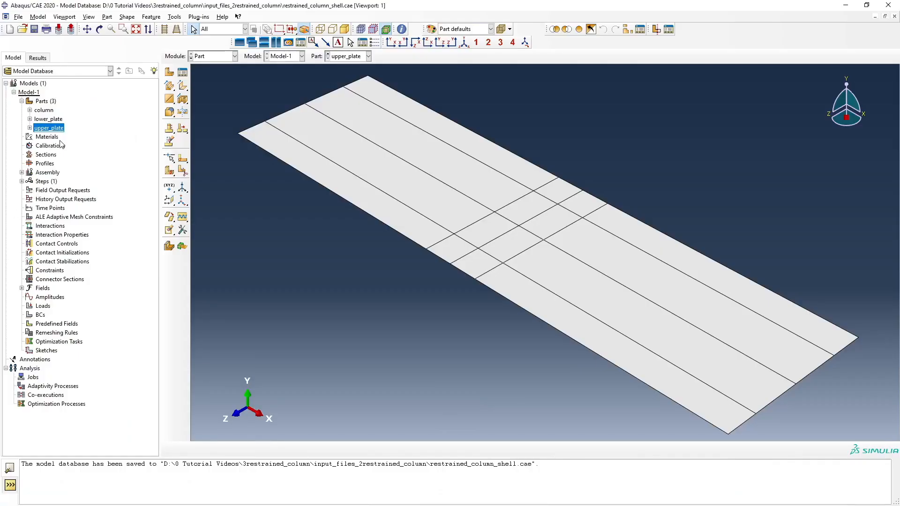
Start a new 3D part and name it discrete_point_below_lower_column.
click(45, 102)
right_click(46, 101)
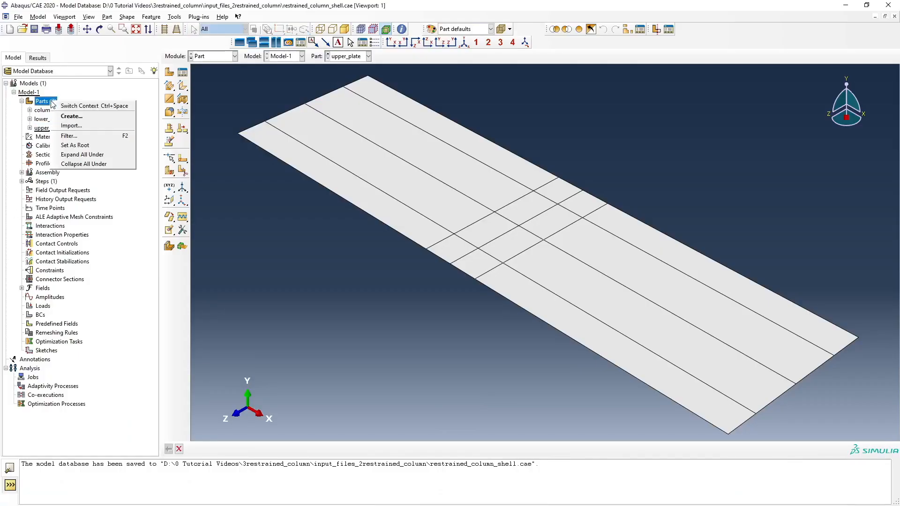
click(71, 116)
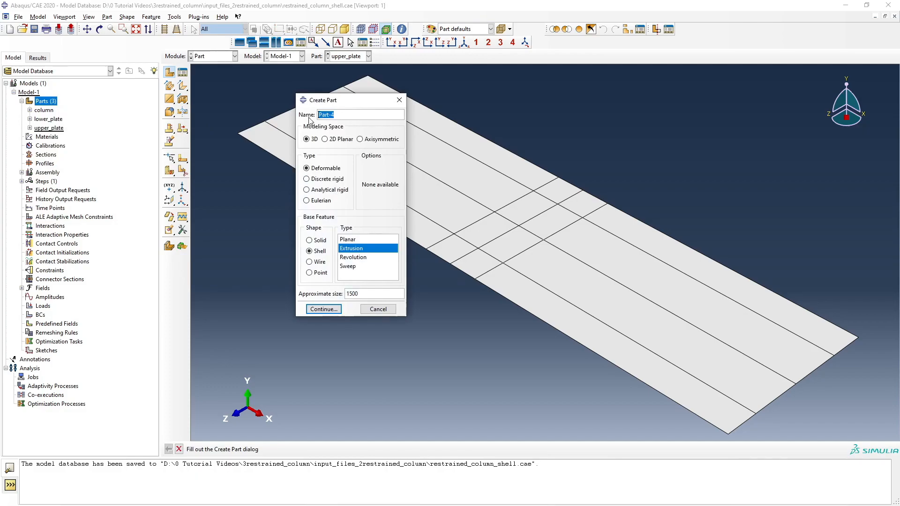
text(dre)
key(BackSpace)
text(descrete)
key(BackSpace)
key(BackSpace)
key(BackSpace)
key(BackSpace)
key(BackSpace)
key(BackSpace)
text(crete)
text(_c)
key(BackSpace)
text(po)
text(lower_column)
text(below_)
Define the new part as discrete rigid with a point base feature given by coordinates, keeping the approximate size of 1500.
click(325, 190)
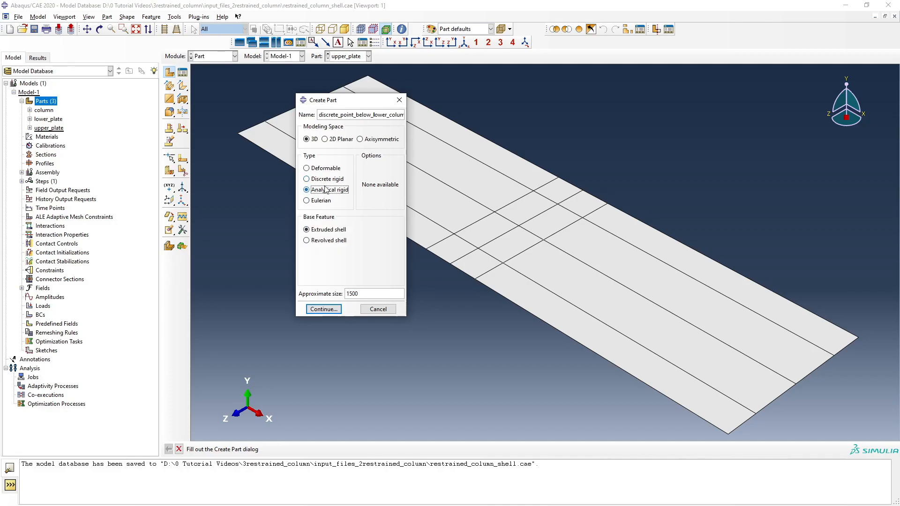
click(326, 180)
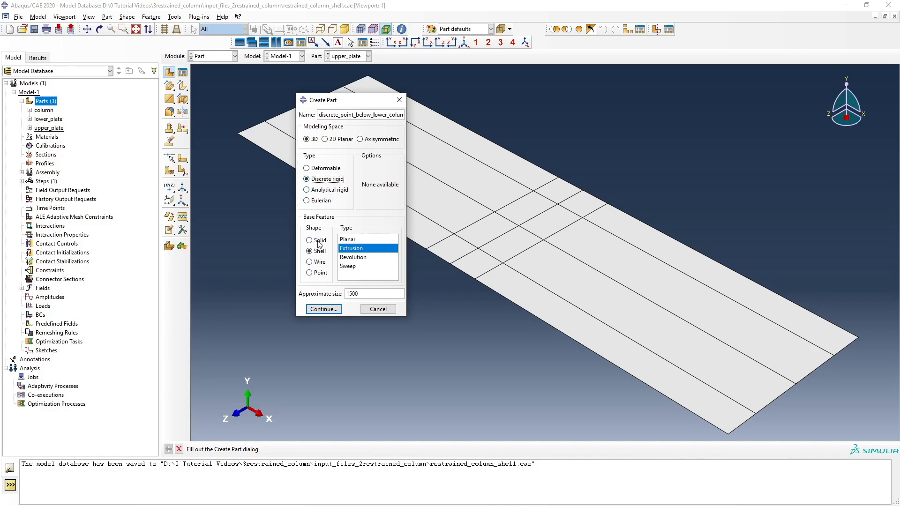
click(320, 274)
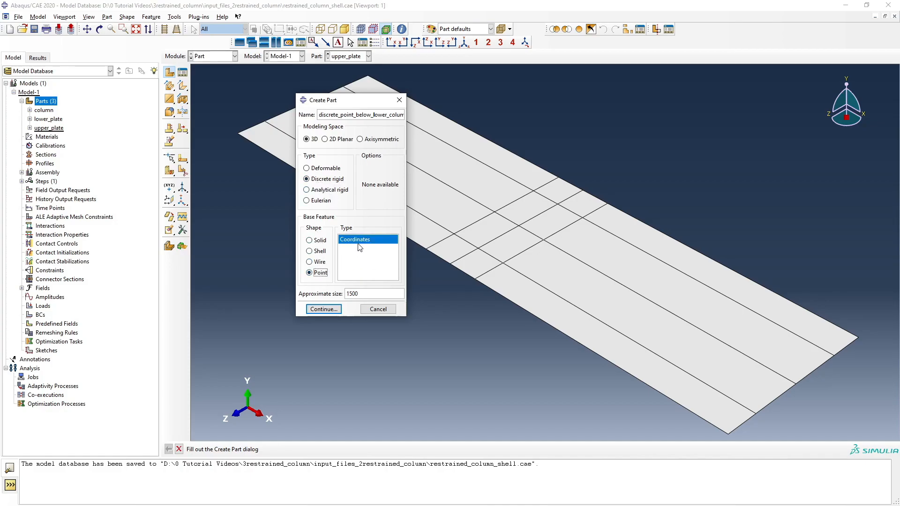
click(325, 310)
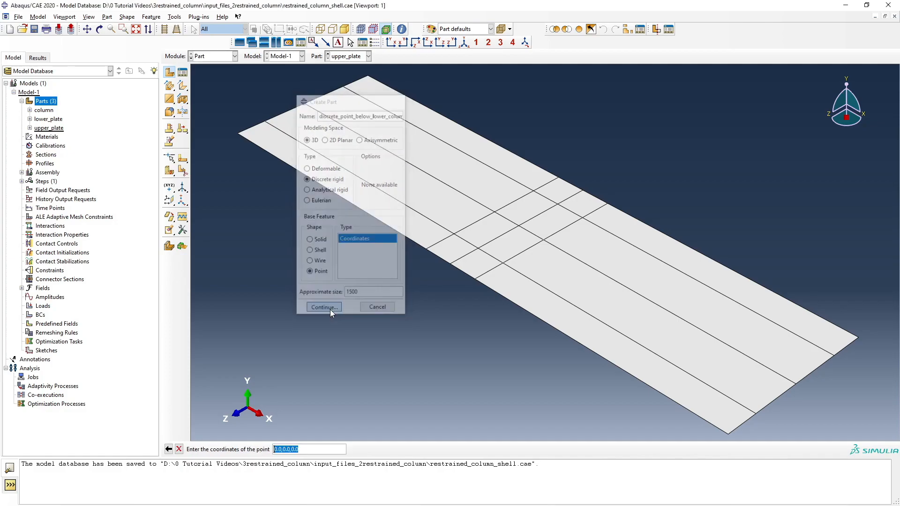
Place the discrete rigid point at X 0, Y -50, Z 0 to create the part.
click(302, 450)
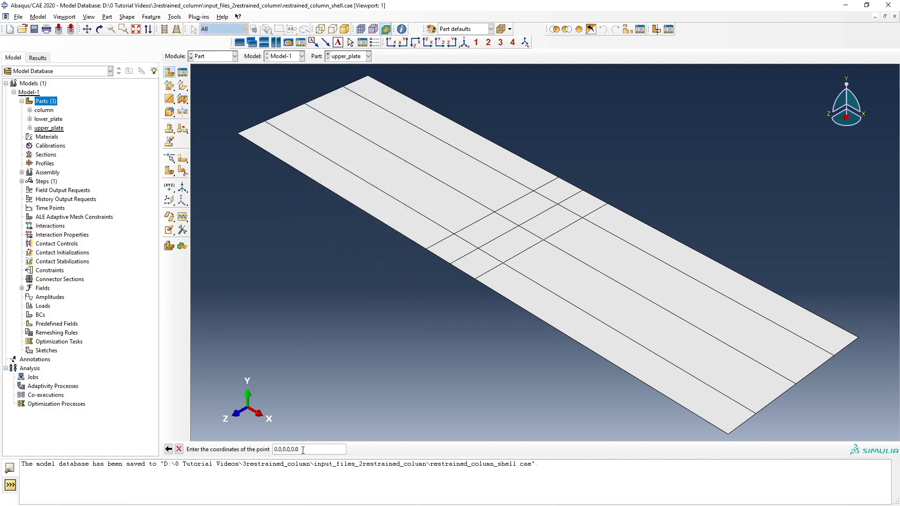
key(Left)
key(Left)
key(Left)
key(Left)
key(Left)
key(BackSpace)
key(BackSpace)
text(150.)
key(Return)
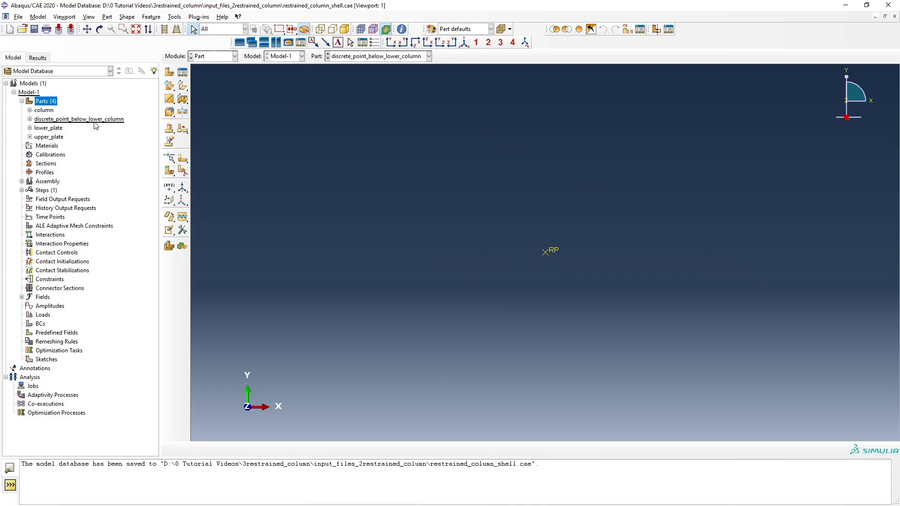
Check the coordinates of the reference point feature in the discrete_point_below_lower_column part.
click(30, 119)
click(38, 128)
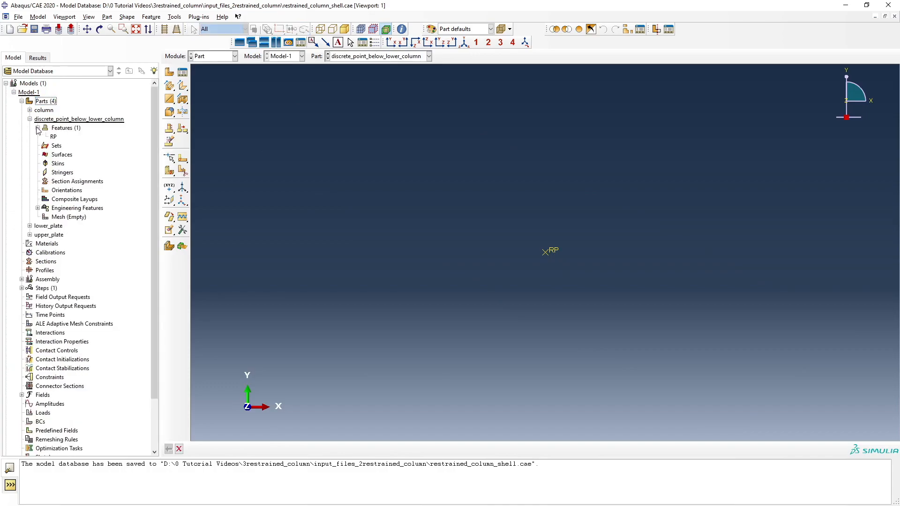
click(53, 137)
right_click(55, 139)
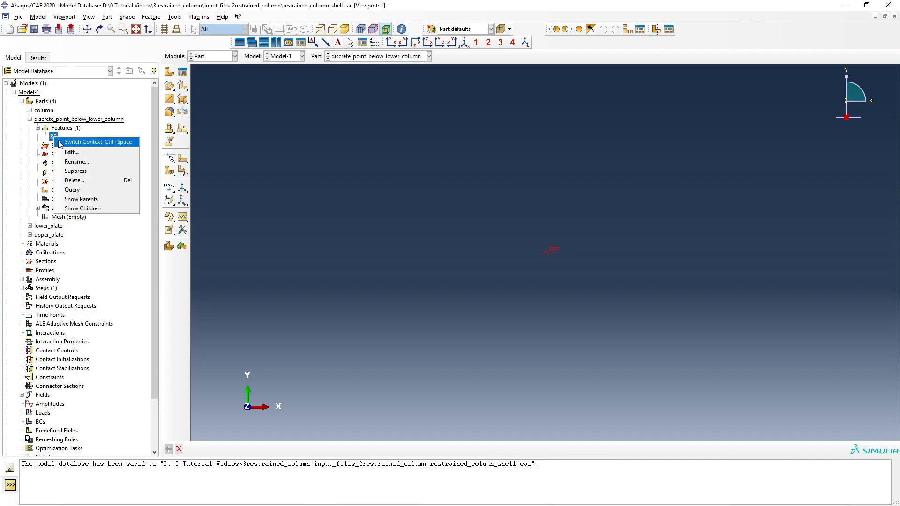
click(69, 151)
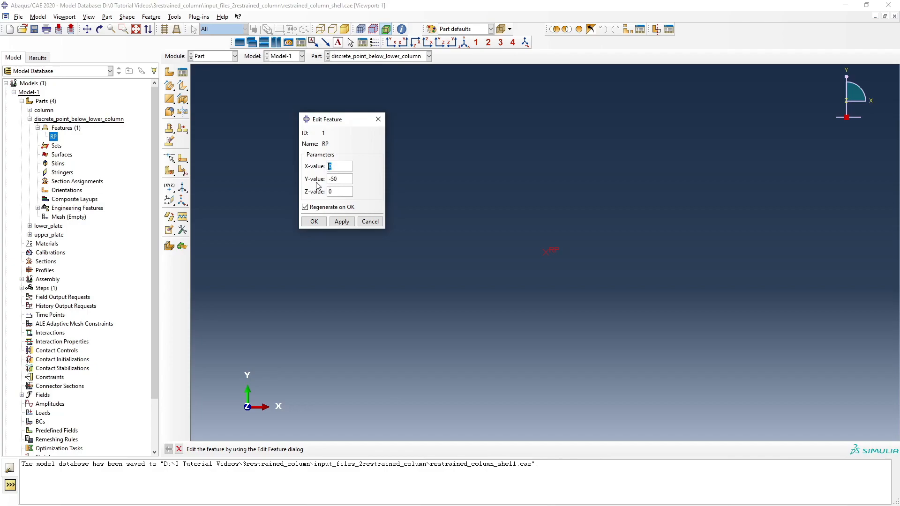
click(314, 222)
click(30, 120)
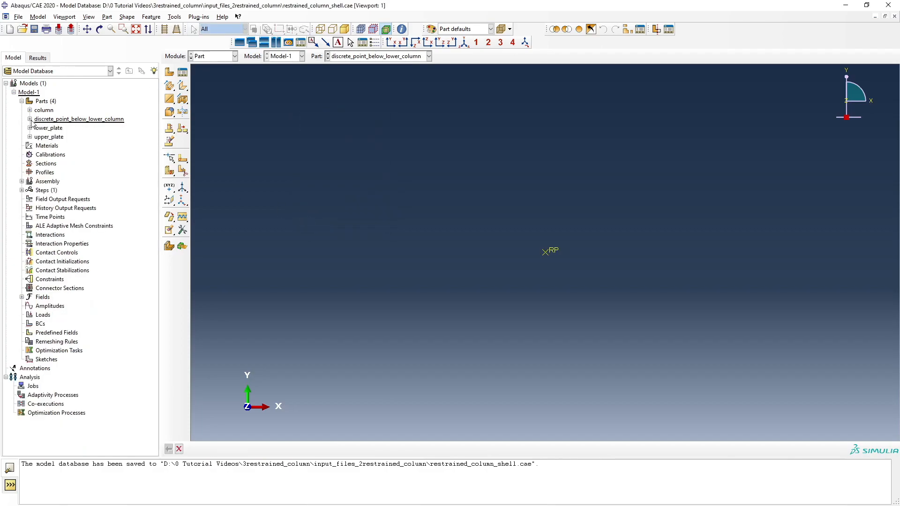
Copy the discrete_point_below_lower_column part to a new part named discrete_point_loading_point, leaving all copy options off.
click(67, 120)
right_click(67, 120)
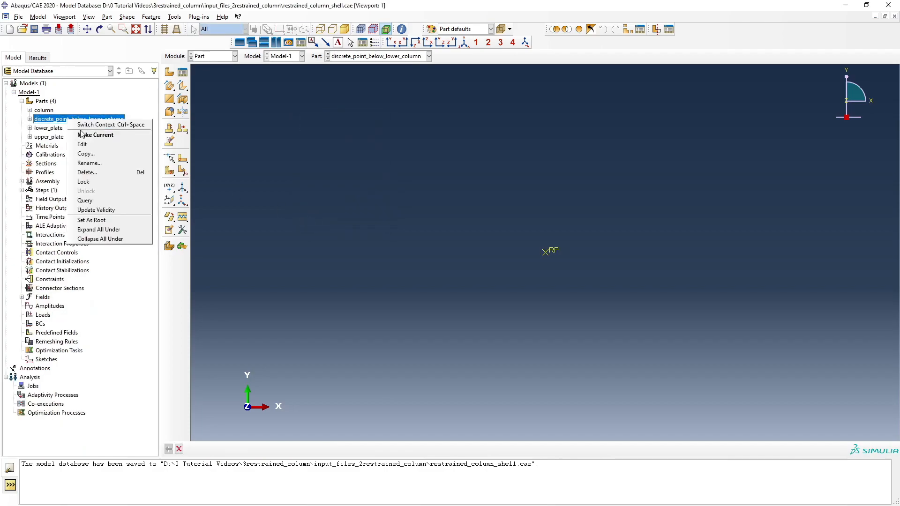
click(86, 153)
click(241, 158)
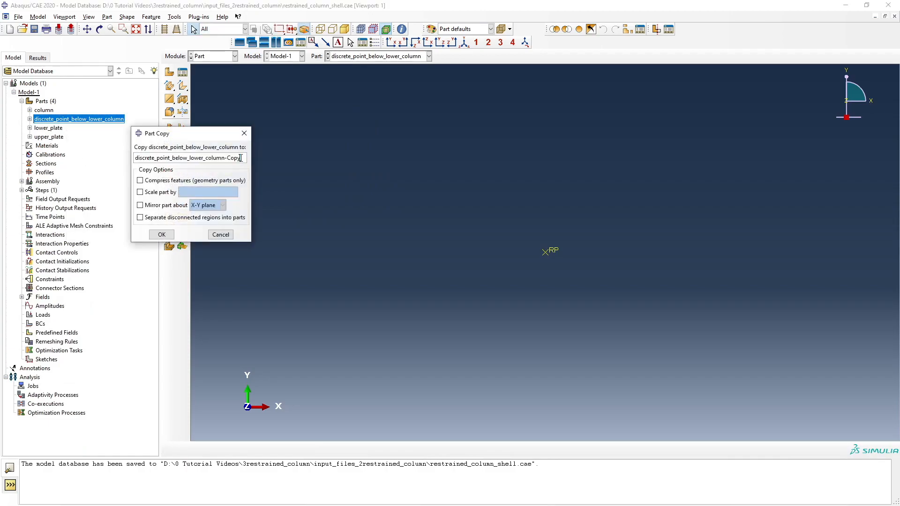
key(BackSpace)
key(BackSpace)
key(BackSpace)
key(BackSpace)
key(BackSpace)
key(BackSpace)
key(BackSpace)
key(BackSpace)
key(BackSpace)
key(BackSpace)
key(BackSpace)
key(BackSpace)
key(BackSpace)
key(BackSpace)
key(BackSpace)
key(BackSpace)
key(BackSpace)
key(BackSpace)
key(BackSpace)
key(BackSpace)
key(BackSpace)
key(BackSpace)
text(loading_point)
click(162, 235)
Set the Y-value of the reference point in discrete_point_loading_point to 1850 and reopen the feature to check it.
click(57, 128)
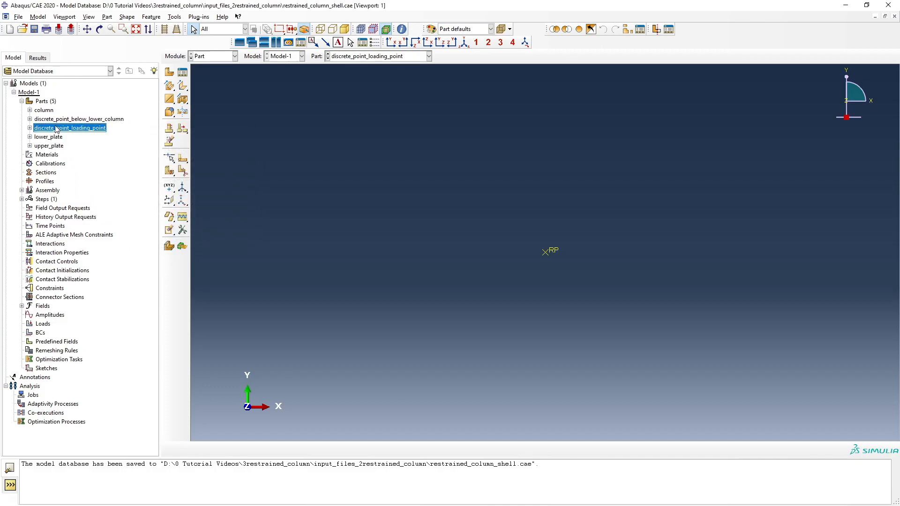
click(30, 128)
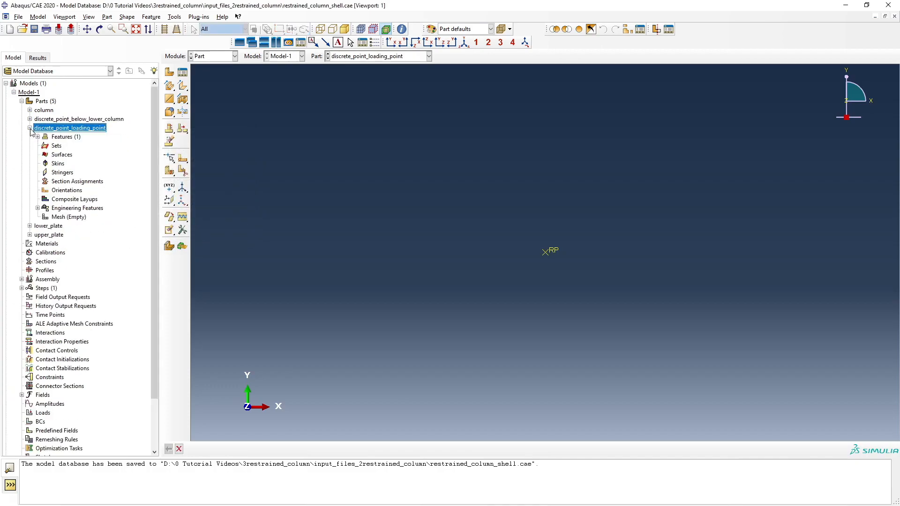
click(38, 137)
right_click(53, 146)
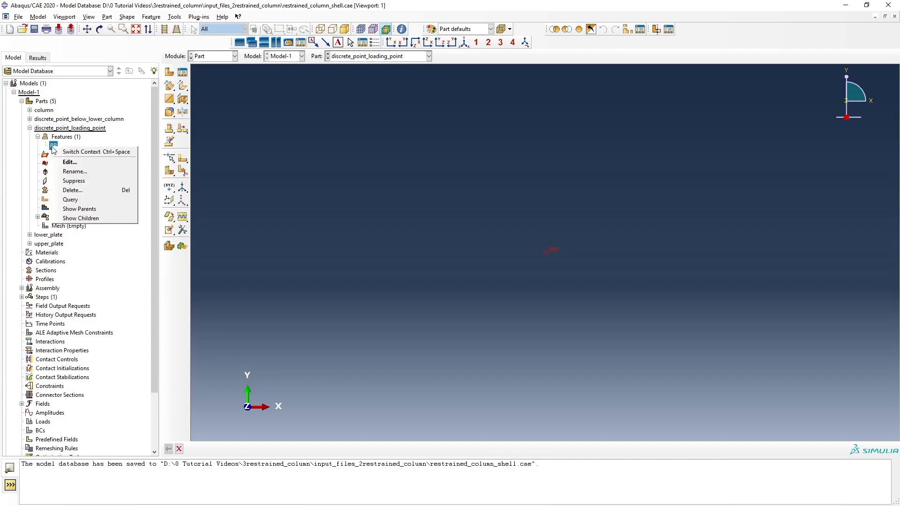
click(66, 163)
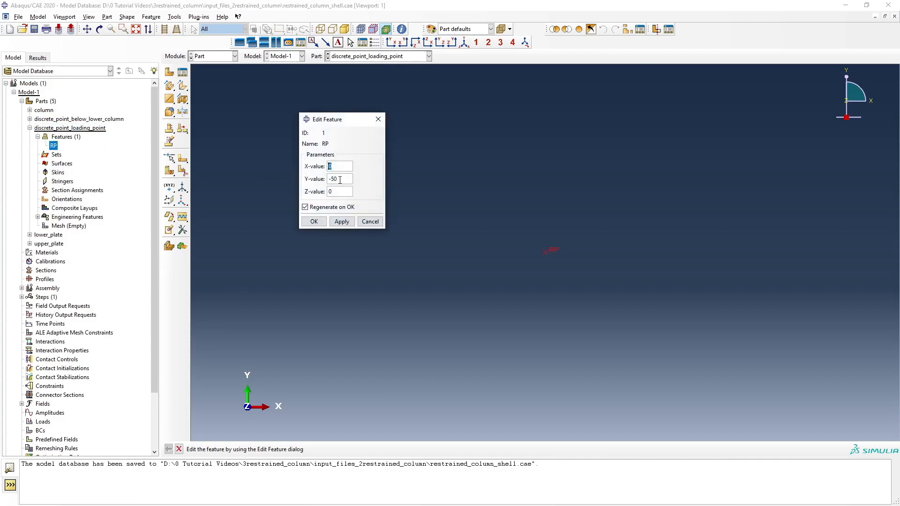
drag(340, 179, 318, 182)
key(BackSpace)
text(18)
text(00+50)
key(BackSpace)
key(BackSpace)
key(BackSpace)
key(BackSpace)
key(BackSpace)
text(50)
click(332, 224)
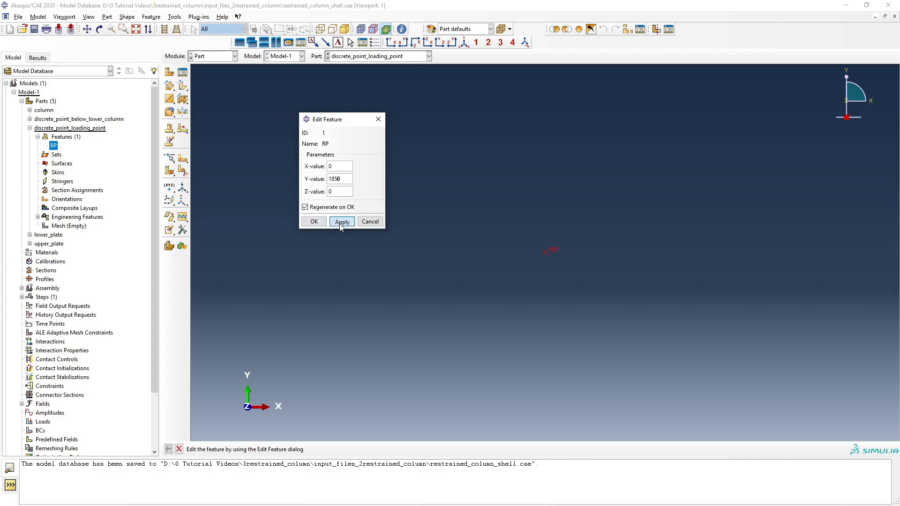
click(368, 222)
right_click(53, 146)
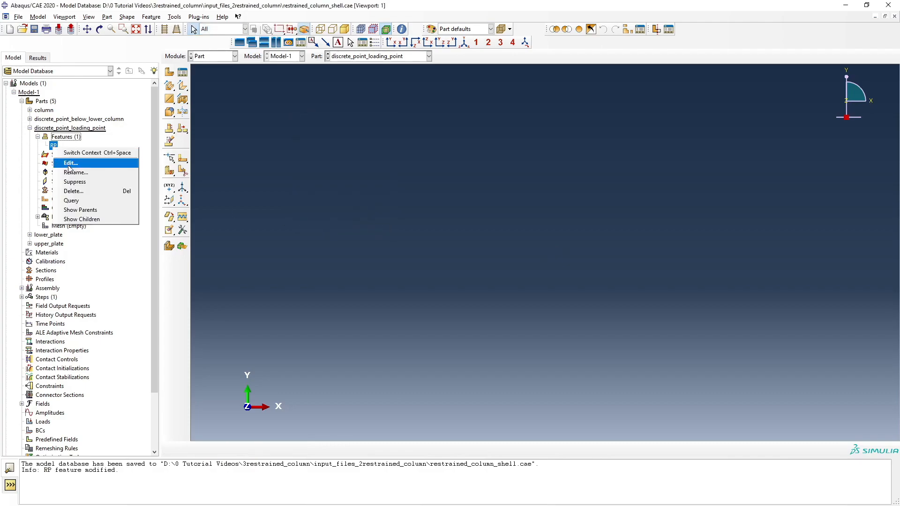
click(71, 169)
click(369, 221)
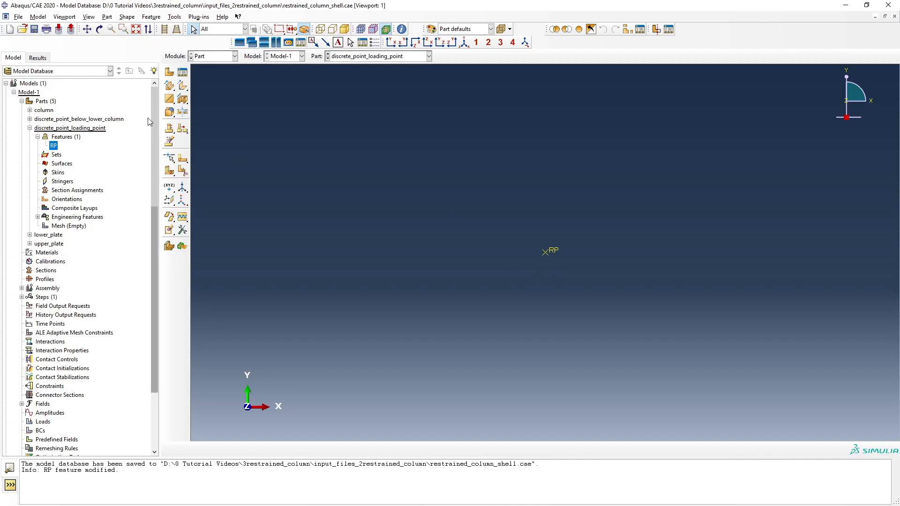
click(29, 128)
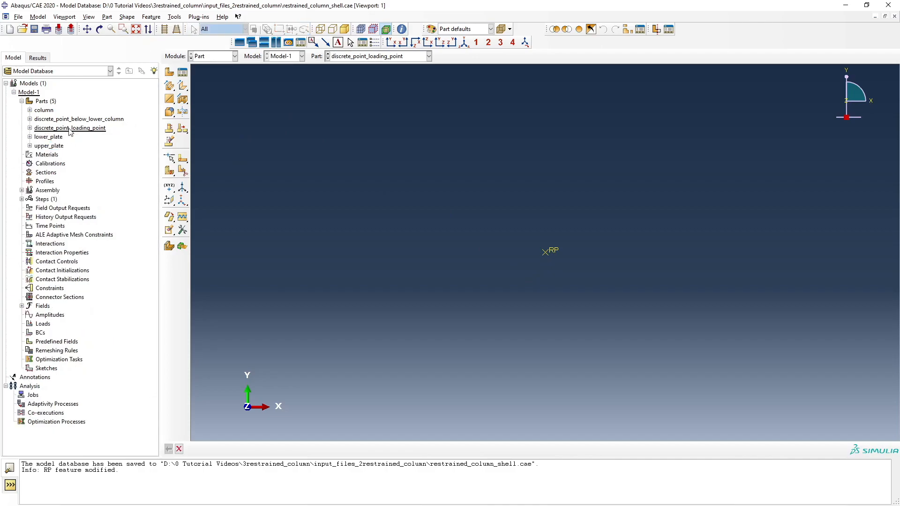
Copy the discrete_point_loading_point part to a new part named discrete_point_endspring, leaving all copy options off.
right_click(70, 128)
click(89, 162)
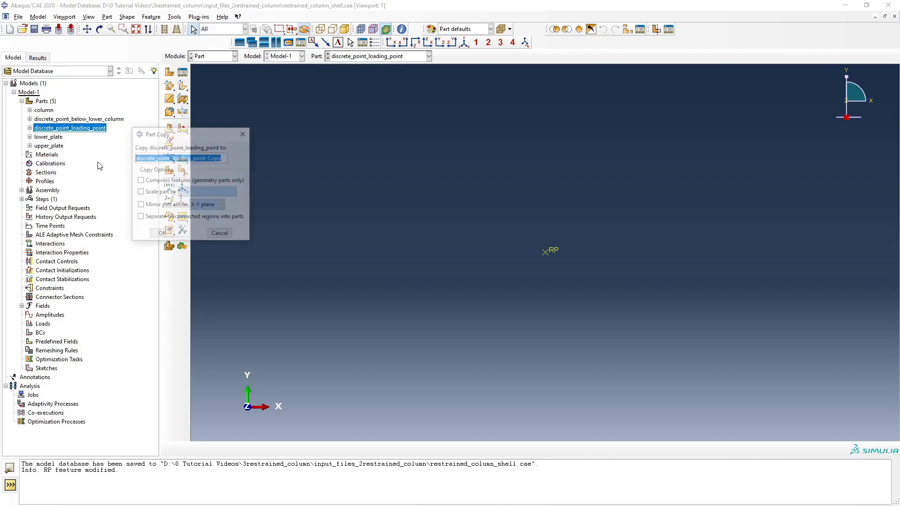
click(230, 160)
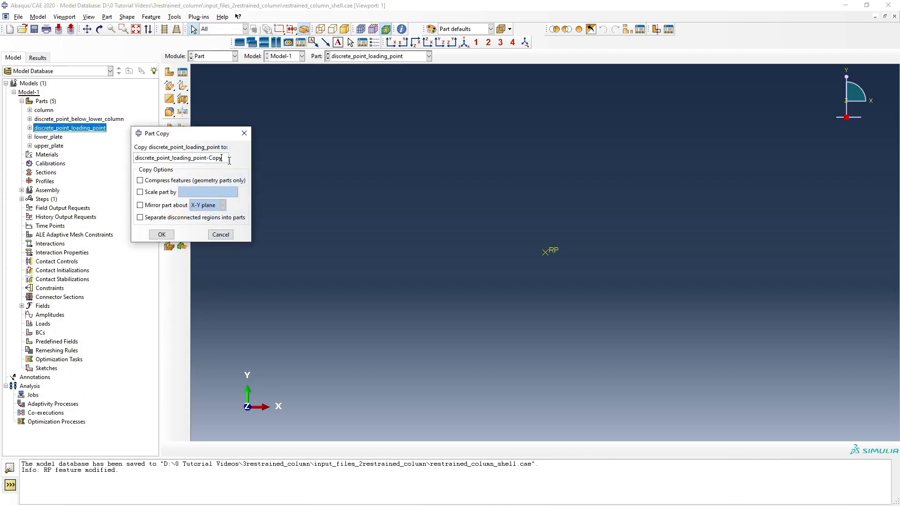
key(BackSpace)
key(BackSpace)
key(BackSpace)
key(BackSpace)
key(BackSpace)
key(BackSpace)
key(BackSpace)
key(BackSpace)
key(BackSpace)
key(BackSpace)
key(BackSpace)
key(BackSpace)
key(BackSpace)
key(BackSpace)
key(BackSpace)
key(BackSpace)
key(BackSpace)
text(endspring)
click(161, 234)
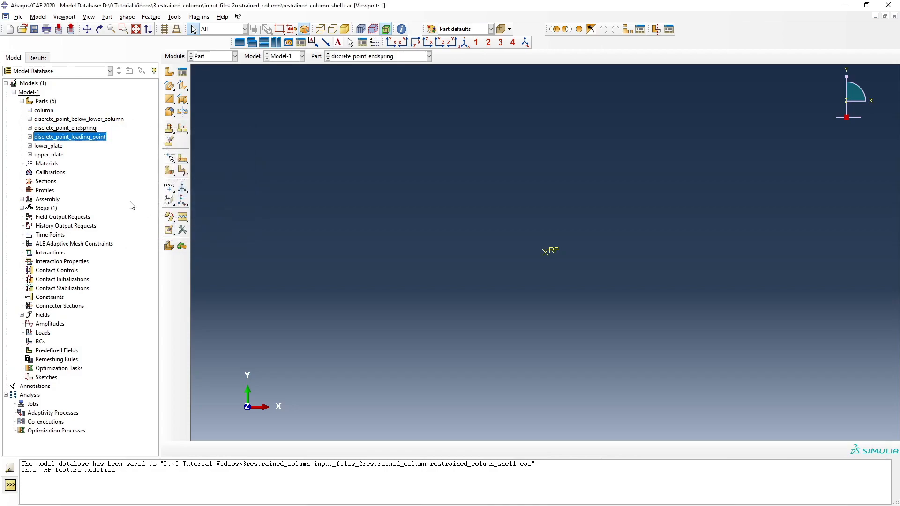
Set the Y-value of the reference point in discrete_point_endspring to 1950 and fit the point in the viewport.
click(29, 128)
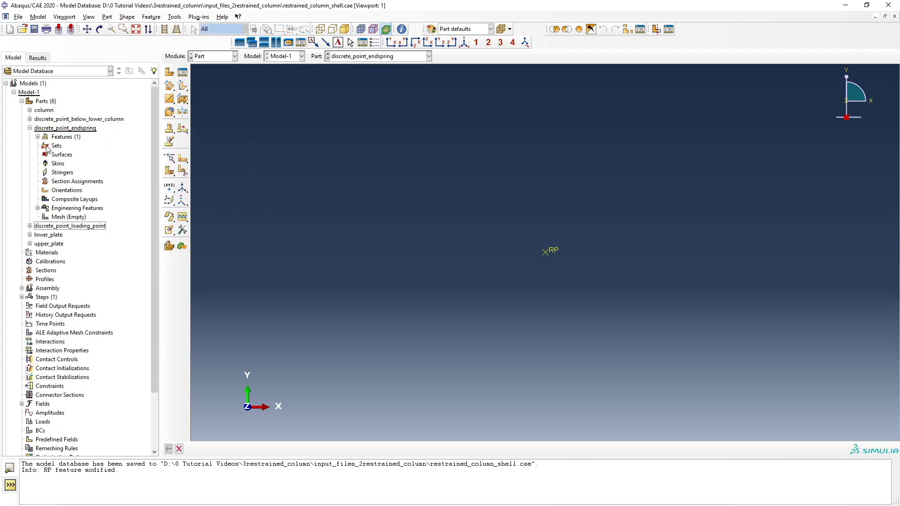
click(38, 137)
right_click(54, 146)
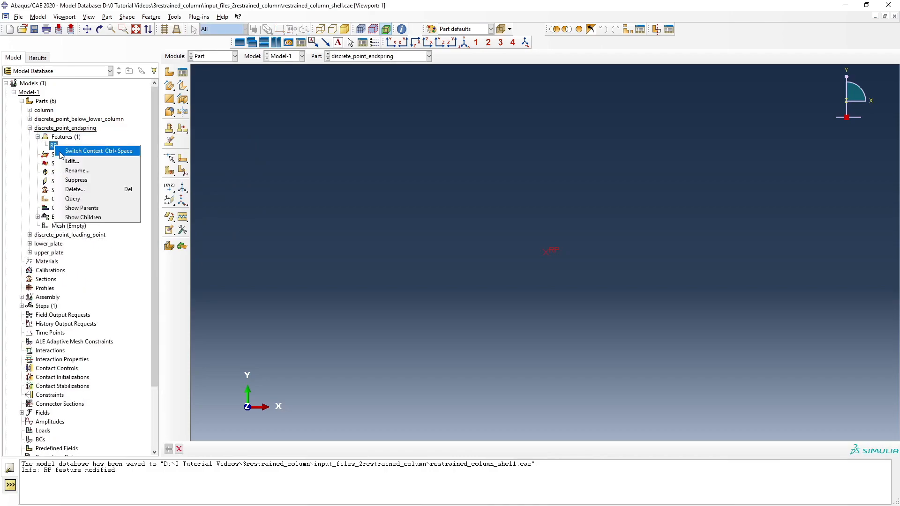
click(66, 156)
click(347, 180)
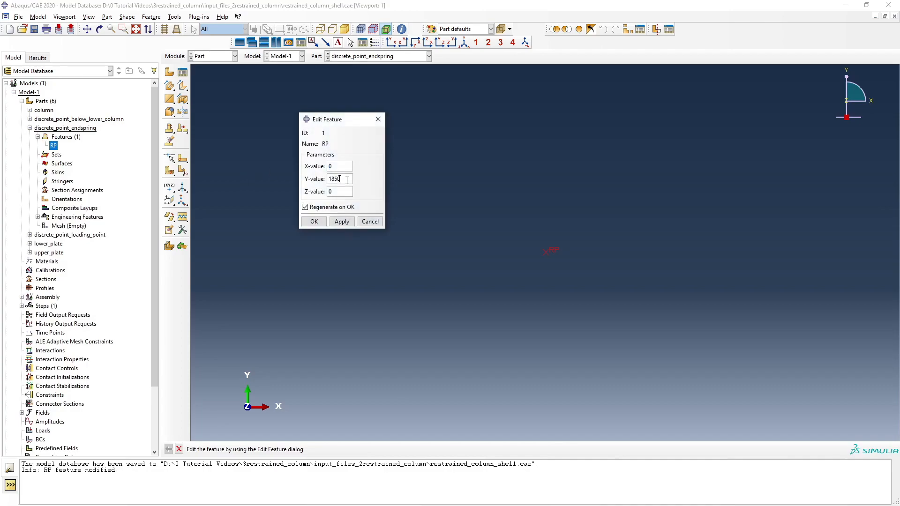
text(+100)
key(BackSpace)
key(BackSpace)
key(BackSpace)
key(BackSpace)
key(BackSpace)
key(BackSpace)
key(BackSpace)
key(BackSpace)
text(1950)
click(313, 223)
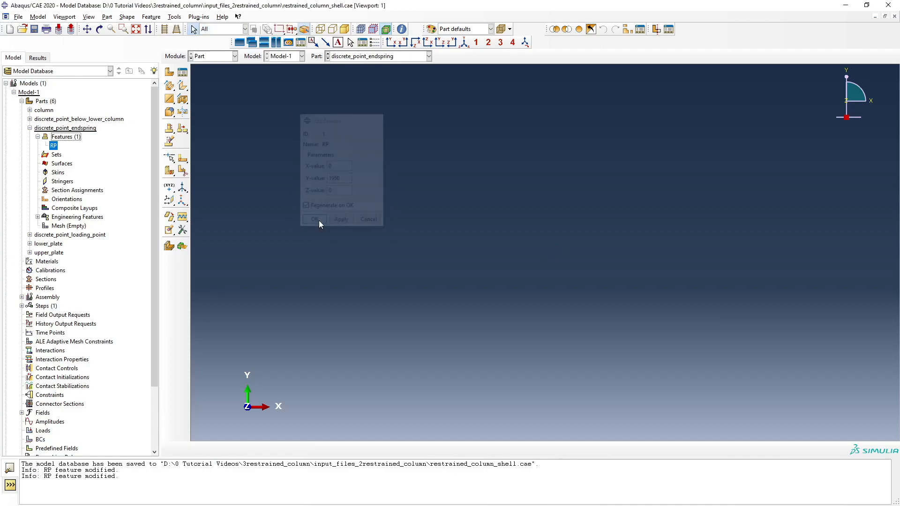
click(136, 29)
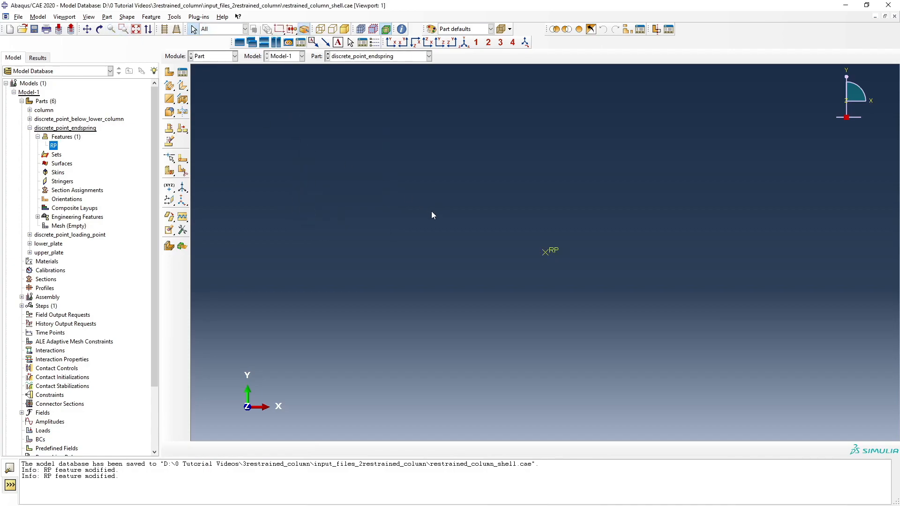
click(30, 128)
click(371, 56)
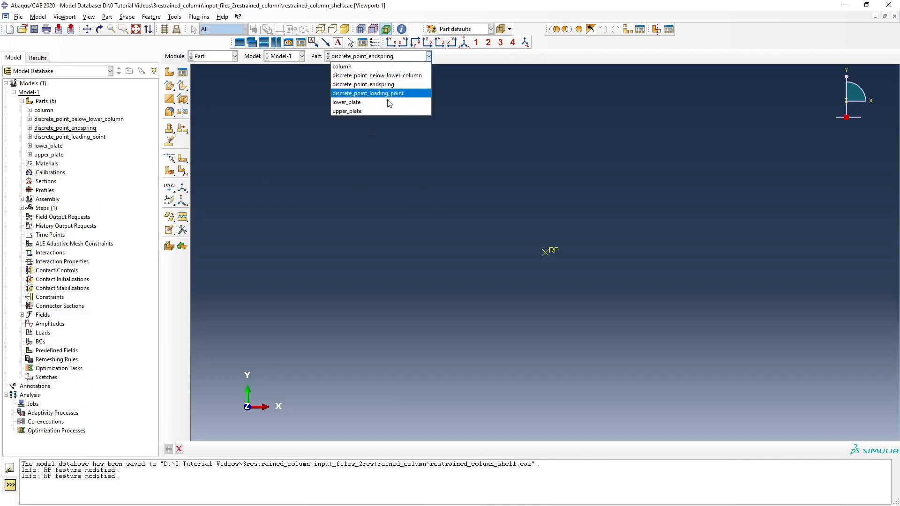
click(468, 179)
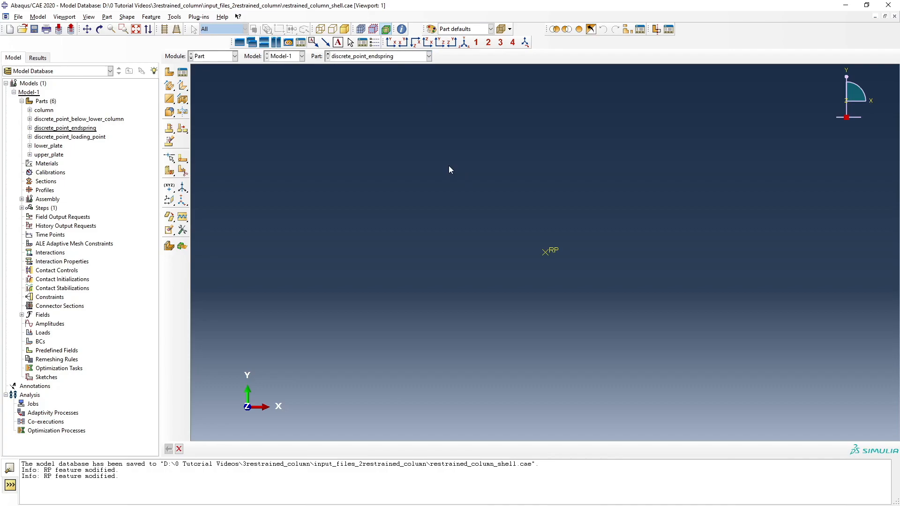
In the Assembly module, create independent (mesh on instance) instances of all six parts: column, lower_plate, upper_plate and the three discrete points.
click(220, 56)
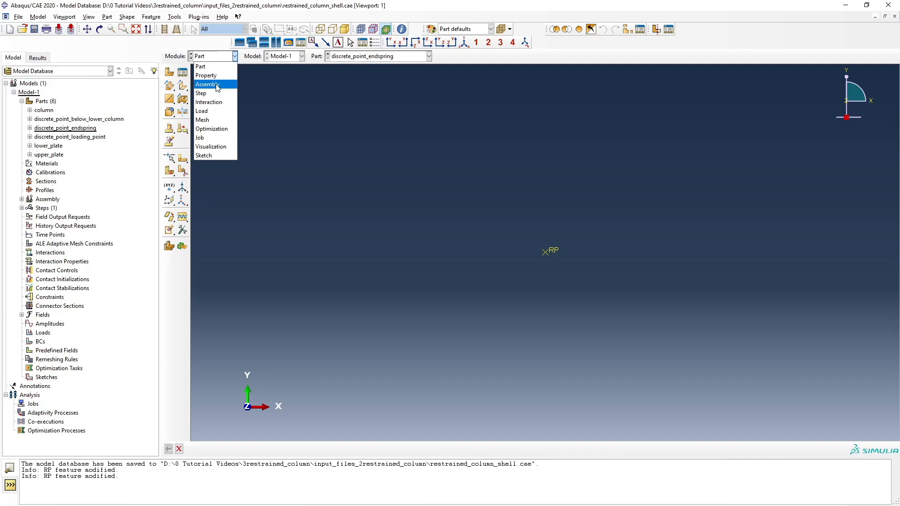
click(217, 85)
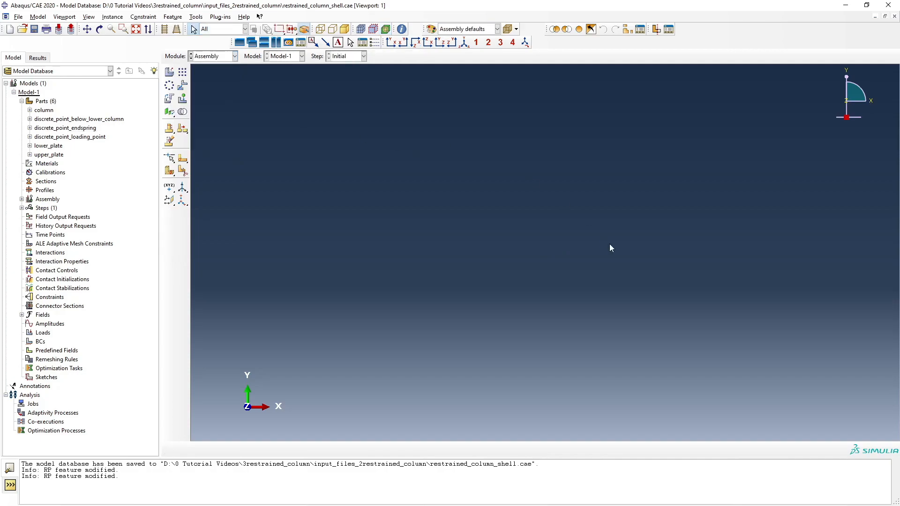
click(170, 71)
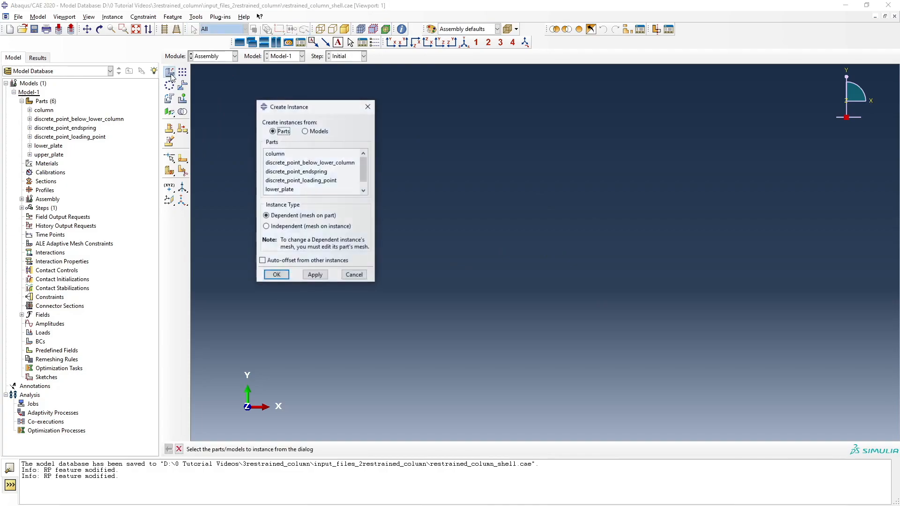
click(281, 155)
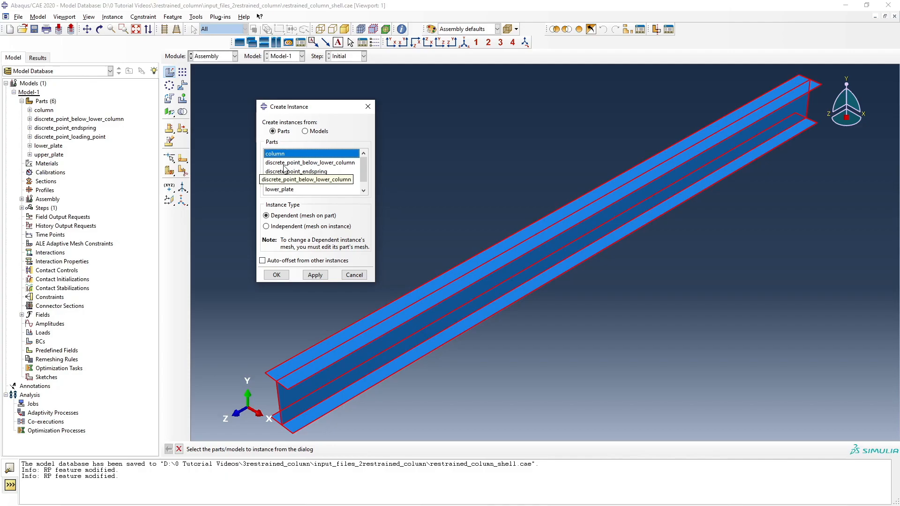
shift+click(284, 163)
shift+click(286, 172)
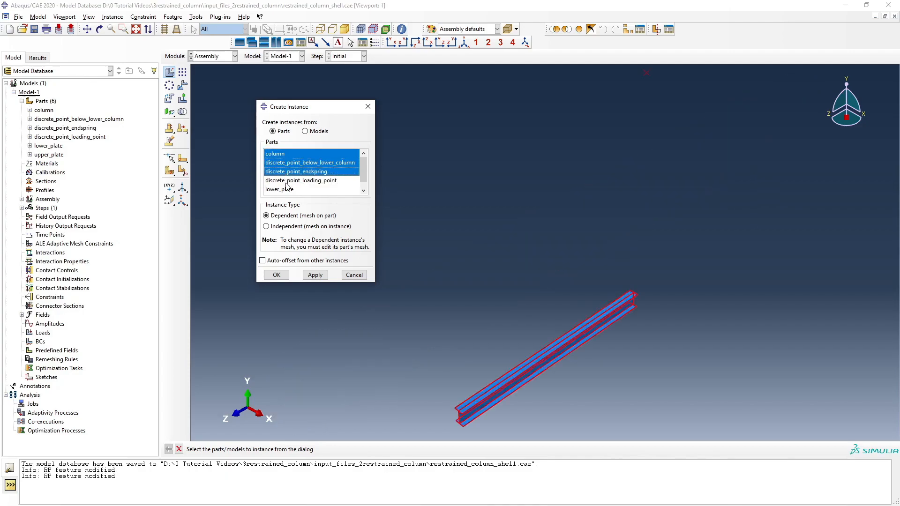
shift+click(287, 182)
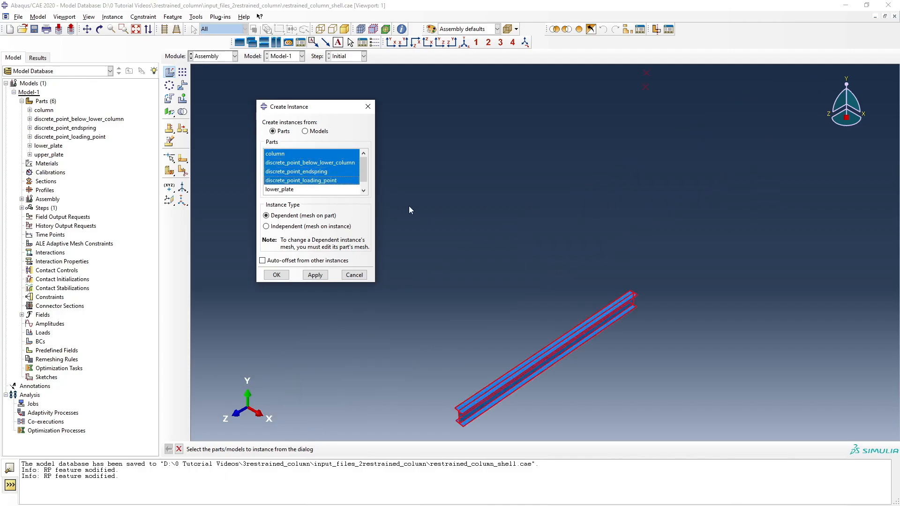
shift+click(300, 189)
click(363, 191)
shift+click(309, 190)
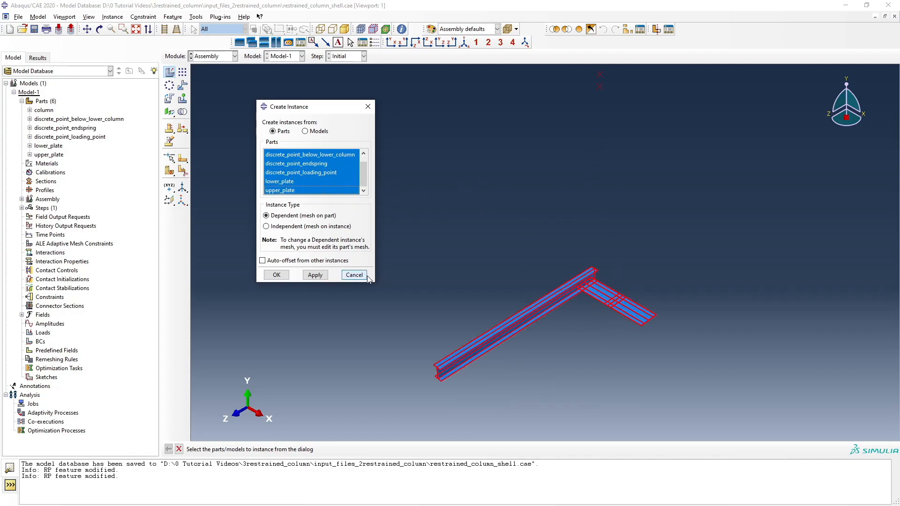
click(289, 227)
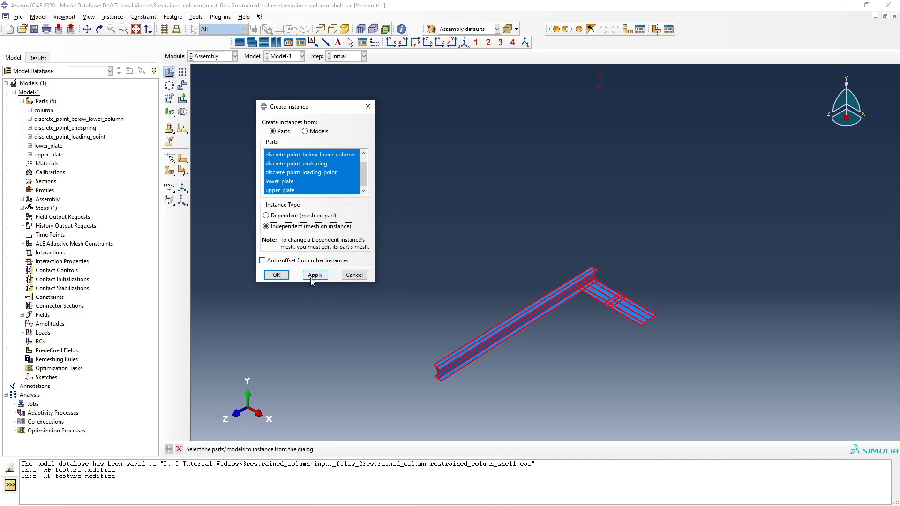
click(282, 276)
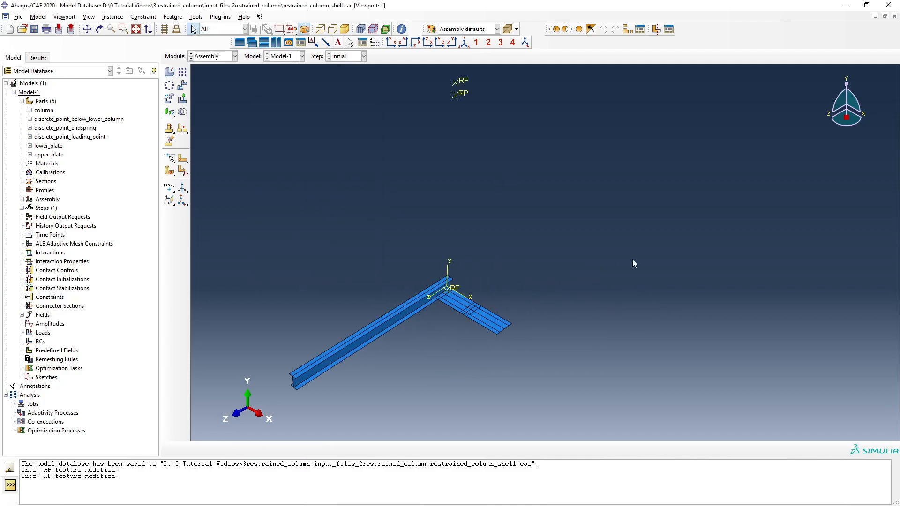
Inspect how the column, end plates and reference points are positioned relative to each other in the assembly.
scroll(632, 260, down, 3)
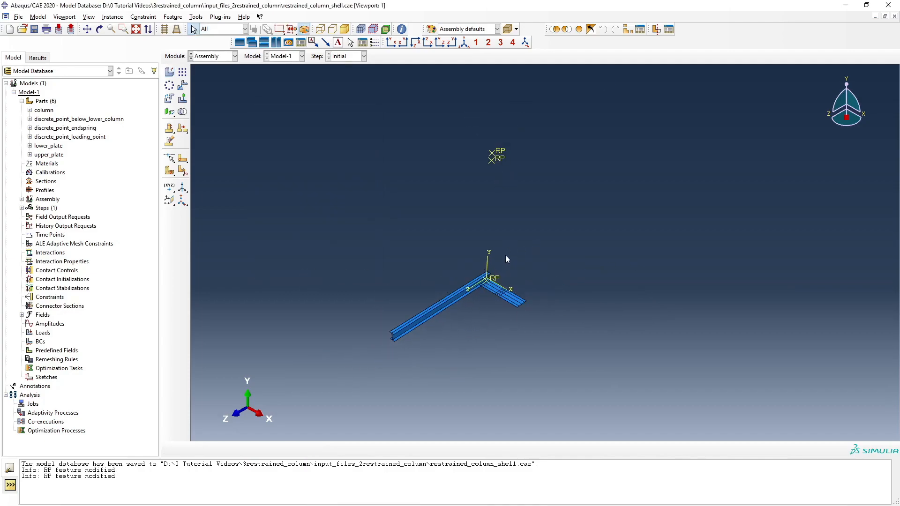
scroll(497, 269, up, 1)
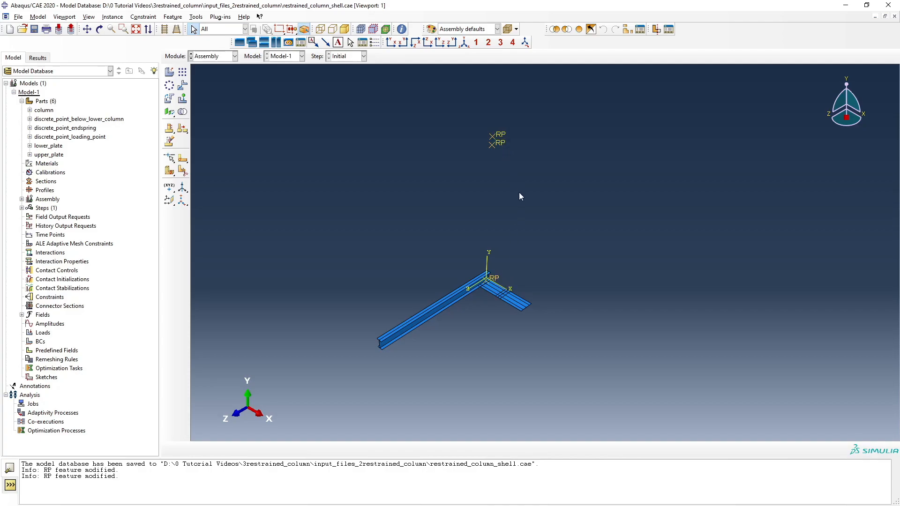
scroll(504, 311, down, 3)
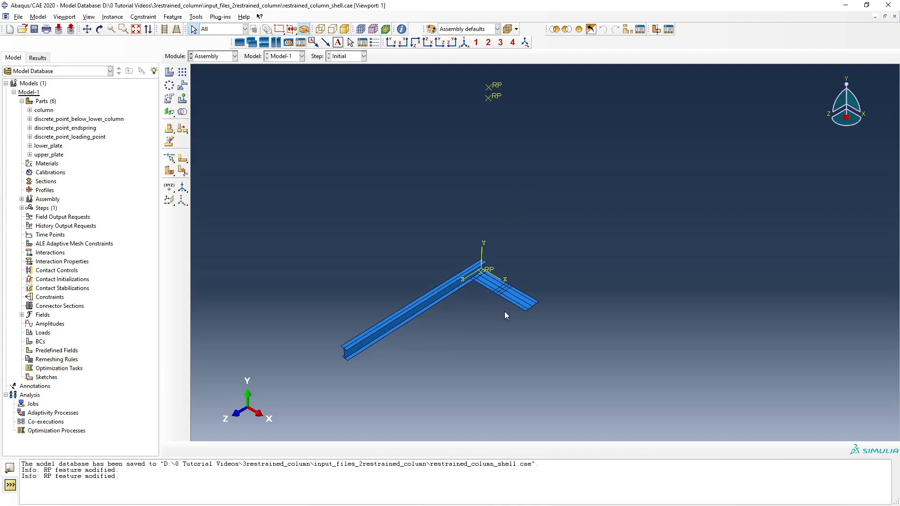
scroll(581, 311, up, 3)
scroll(519, 302, down, 5)
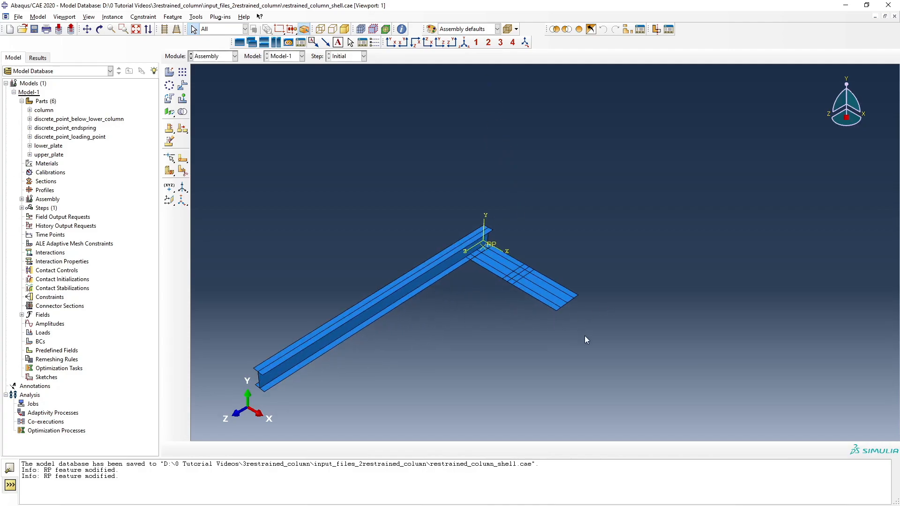
scroll(584, 336, up, 2)
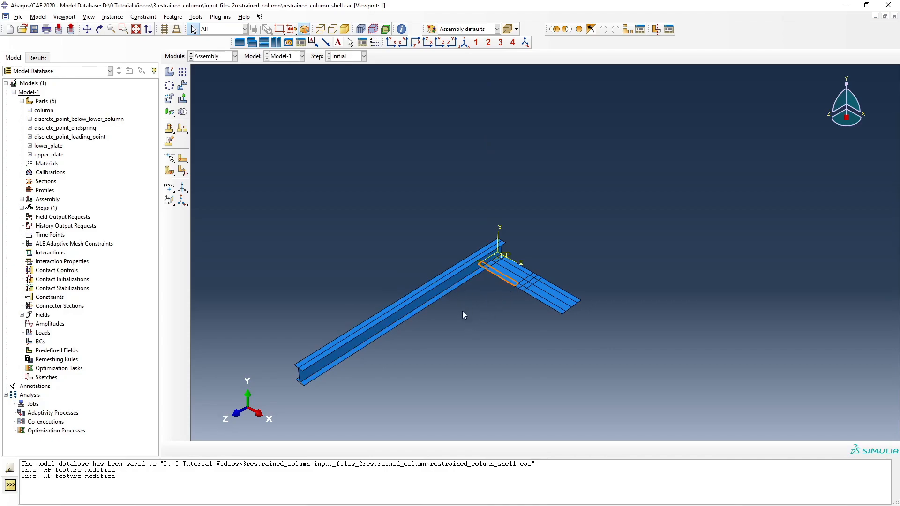
scroll(490, 327, up, 2)
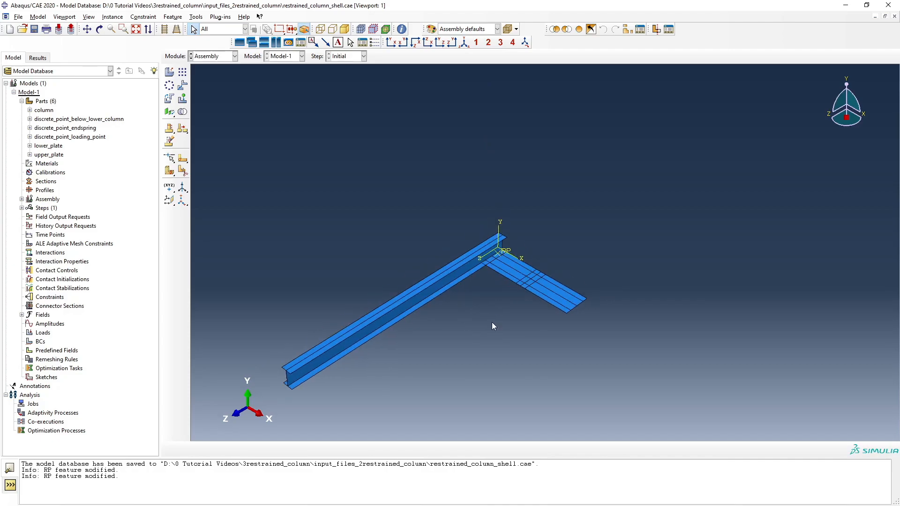
scroll(484, 323, down, 1)
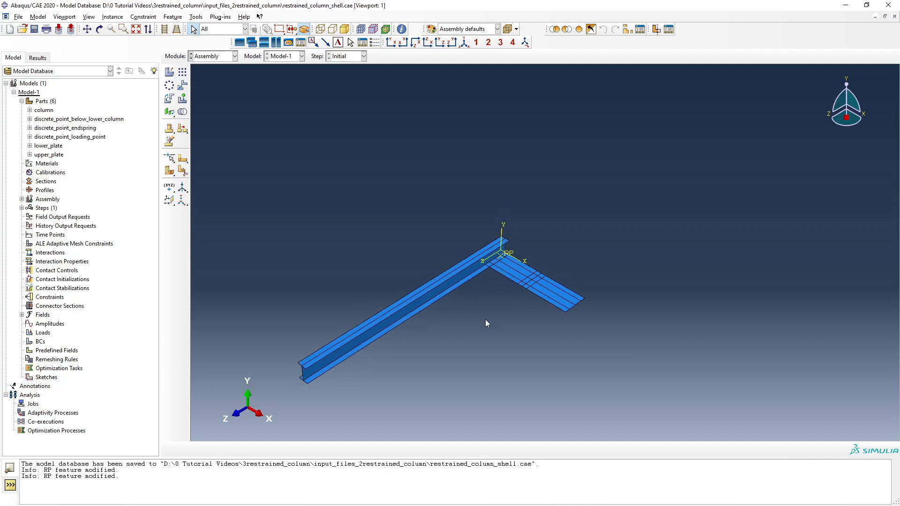
scroll(524, 170, up, 1)
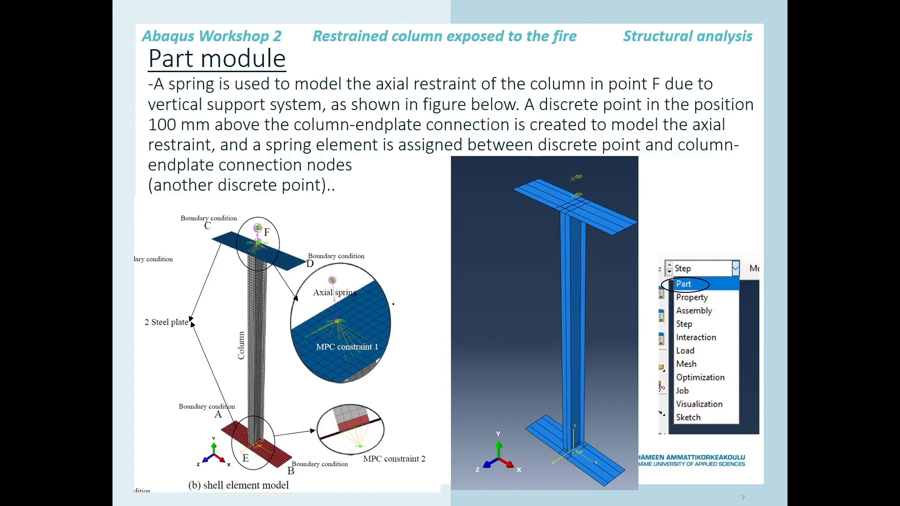
key(Right)
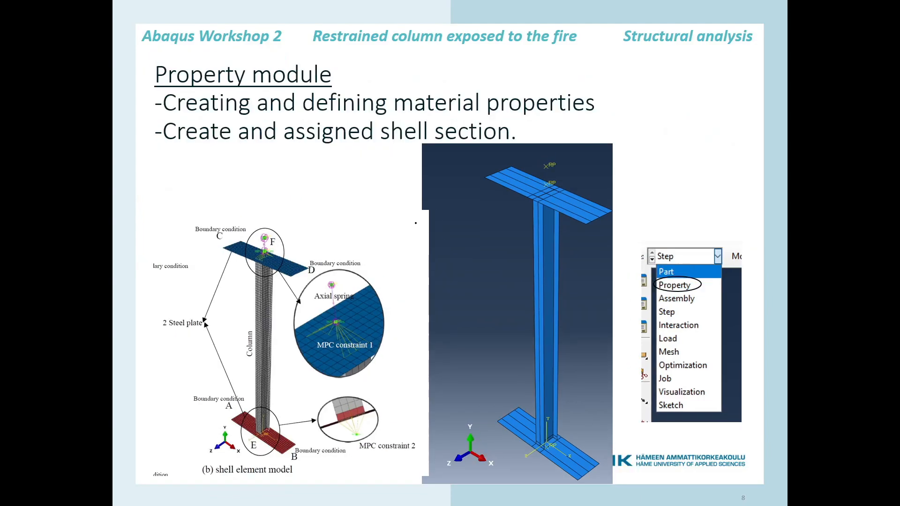
key(Right)
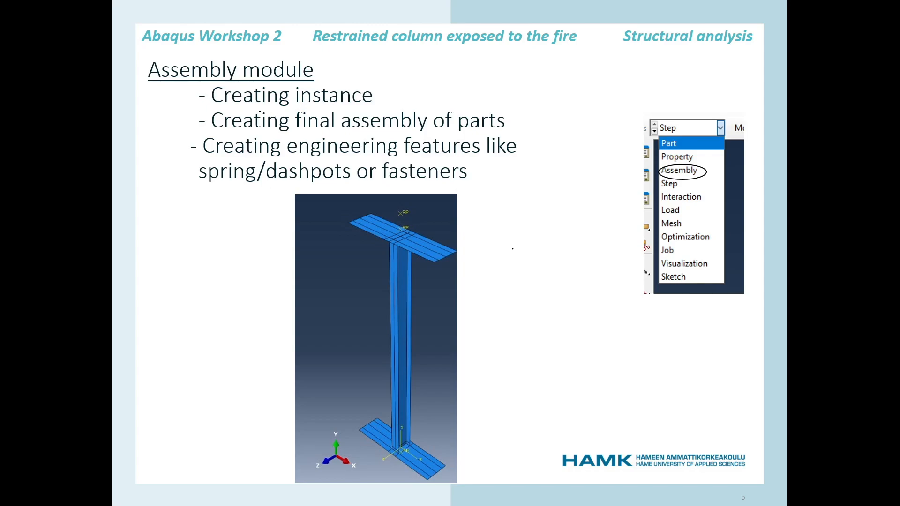
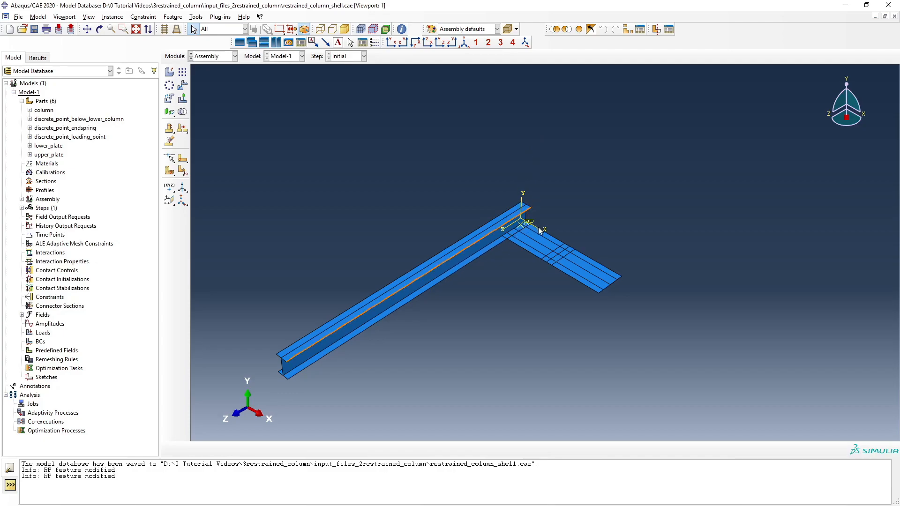
Rotate the column instance 90 degrees about the X axis through the origin so it stands parallel to the Y axis.
click(170, 99)
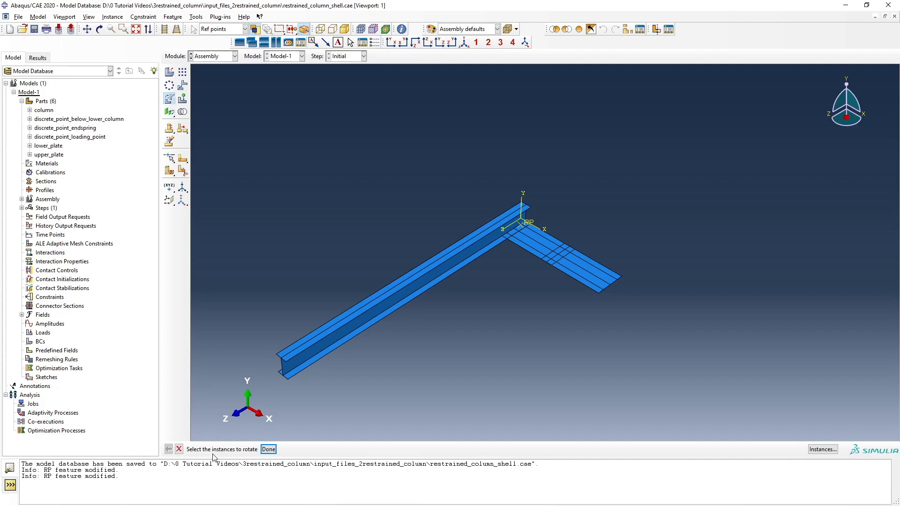
click(350, 334)
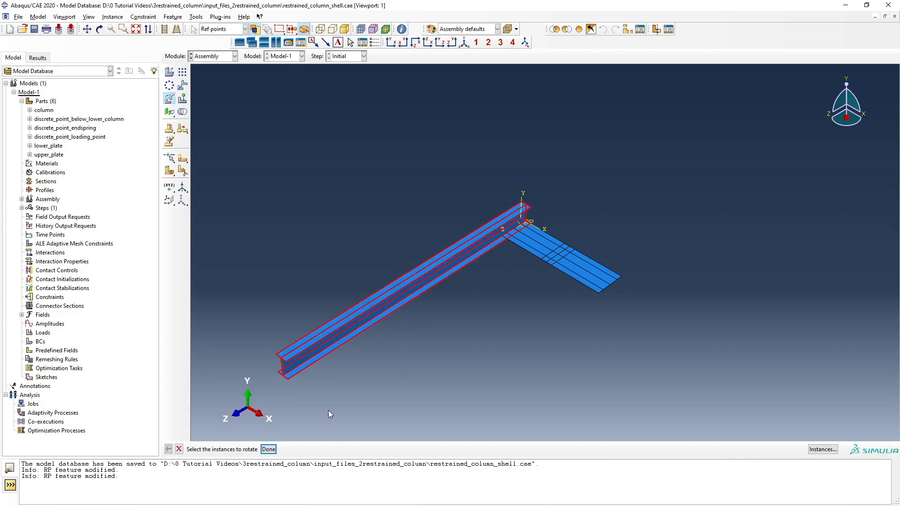
click(269, 449)
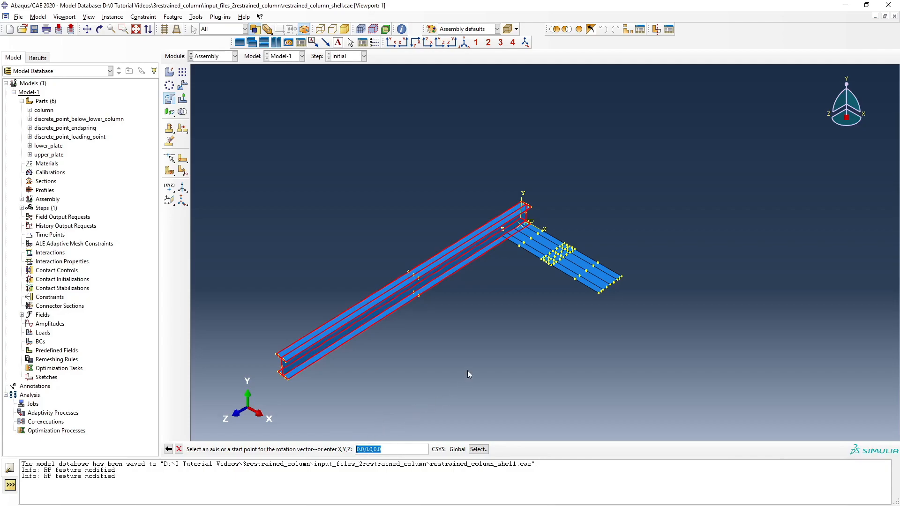
scroll(511, 336, up, 5)
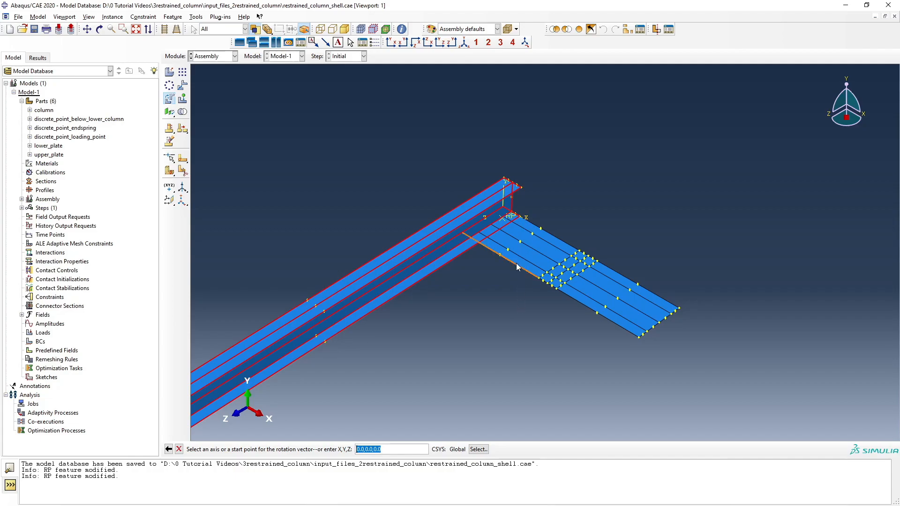
click(525, 219)
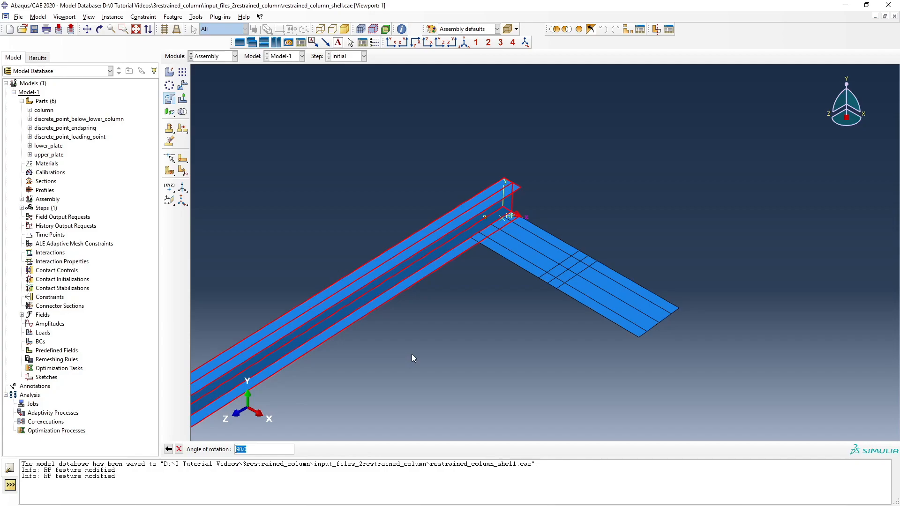
key(Return)
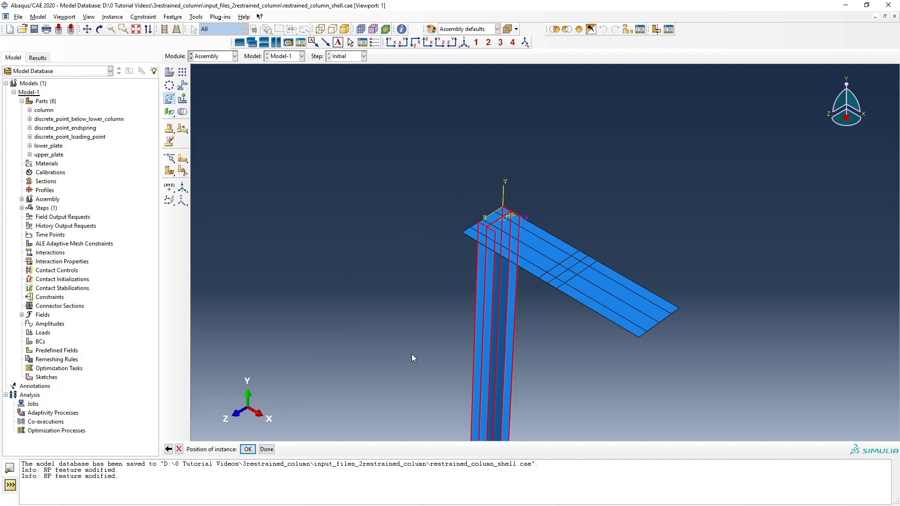
scroll(429, 281, up, 5)
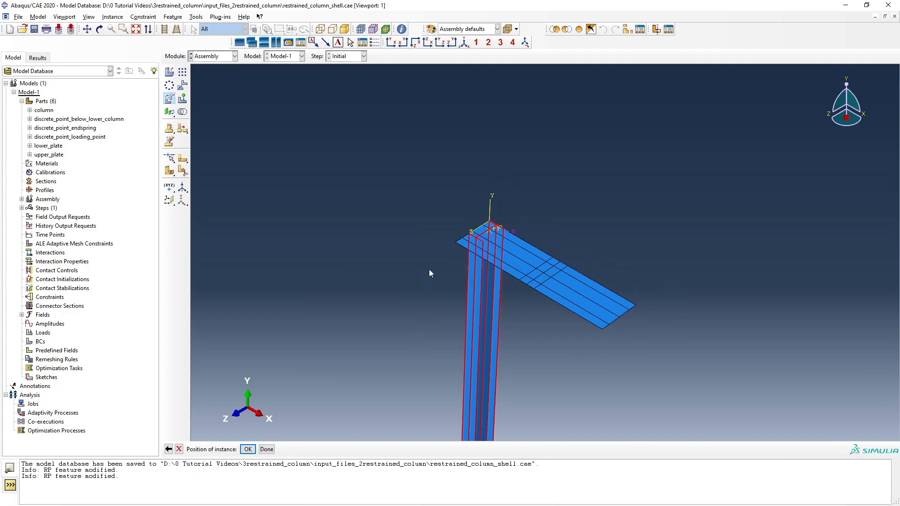
scroll(455, 407, down, 2)
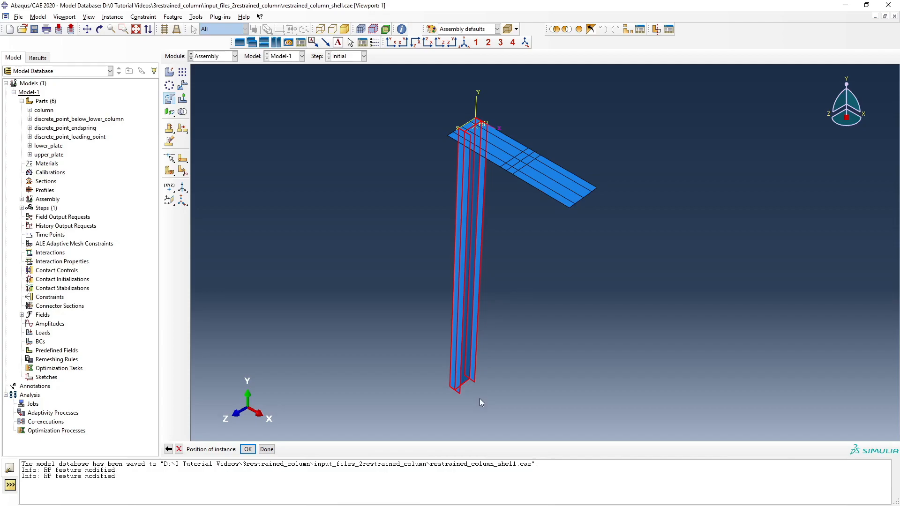
click(248, 449)
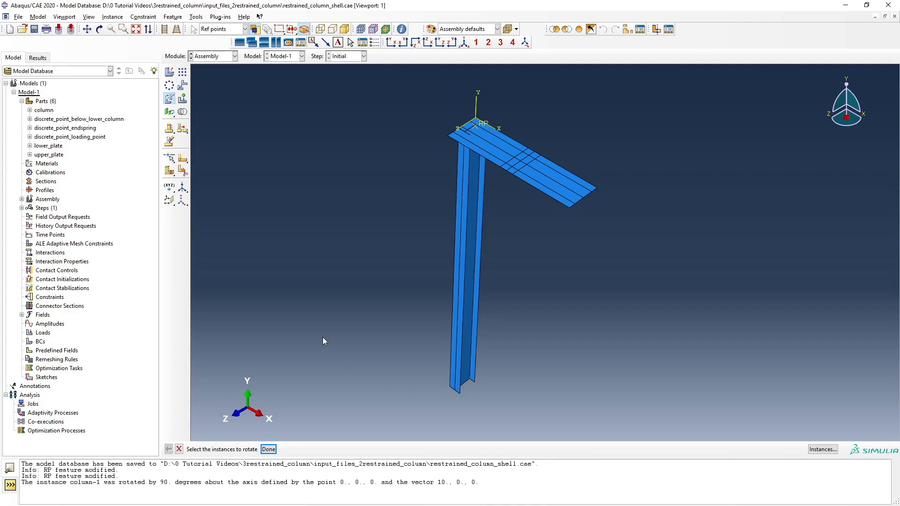
Translate the column instance from the web midpoint at its lower end to the origin (0,0,0).
click(184, 87)
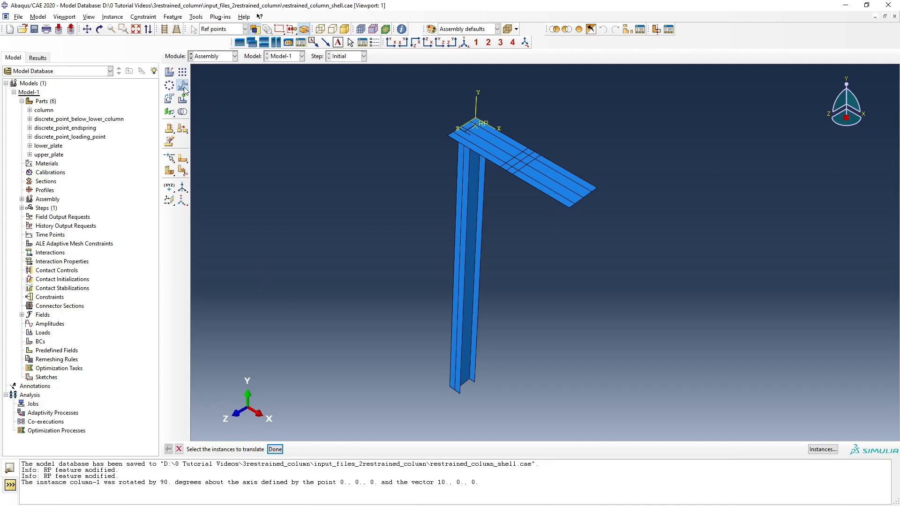
click(474, 276)
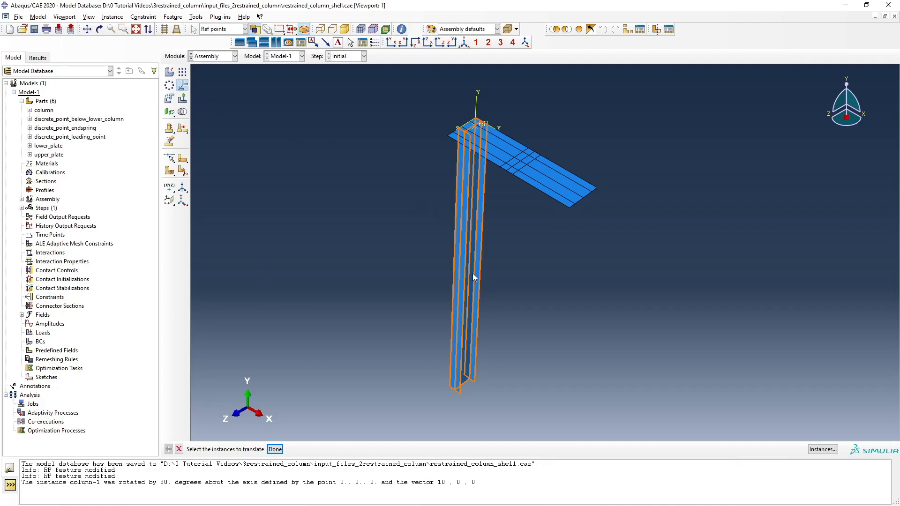
click(275, 448)
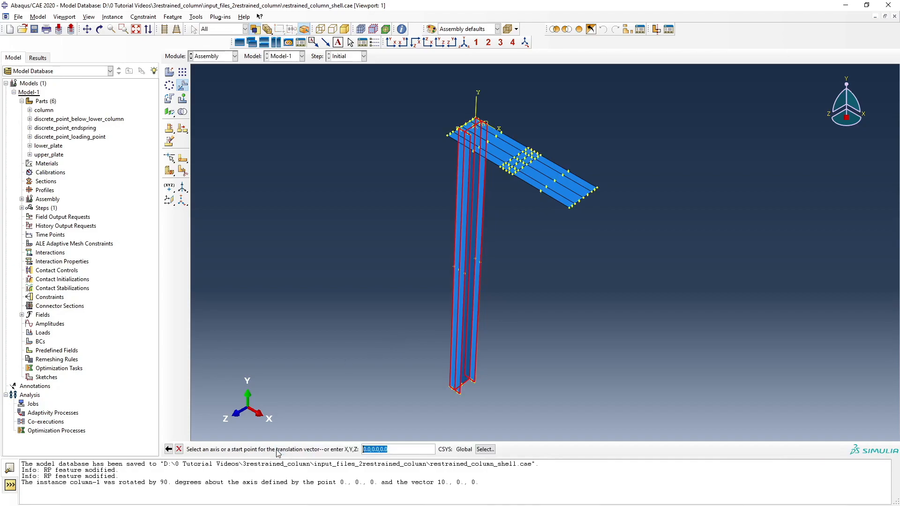
scroll(466, 393, up, 3)
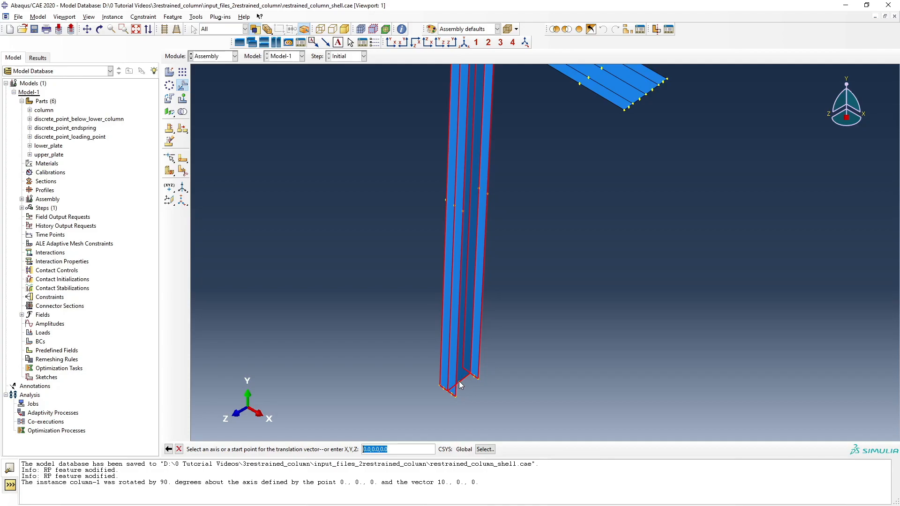
click(460, 383)
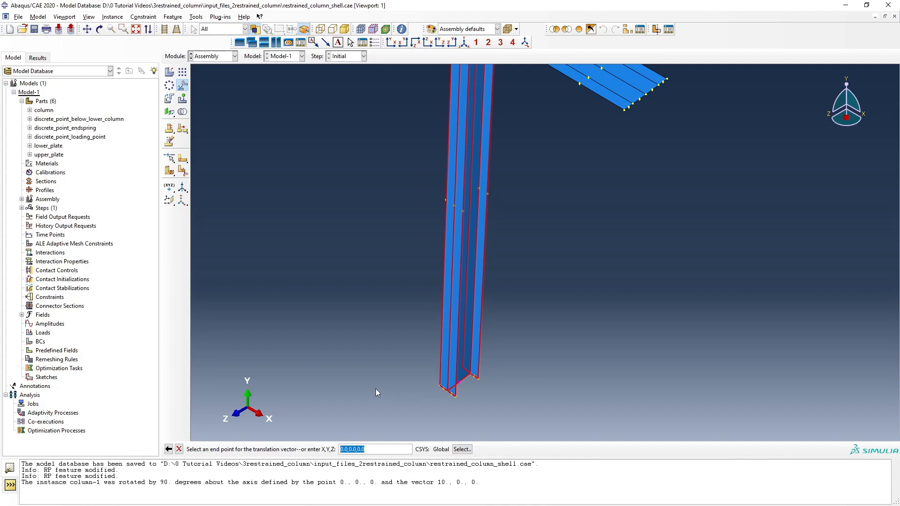
key(Return)
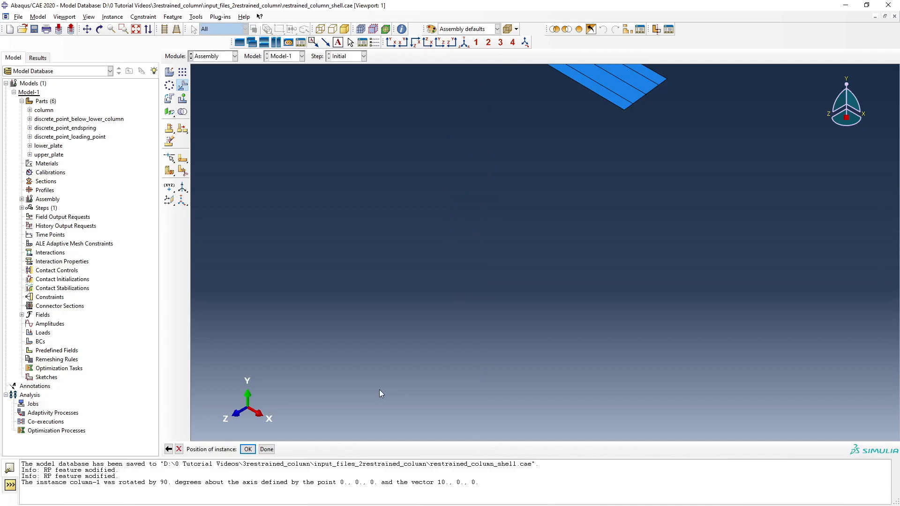
click(137, 29)
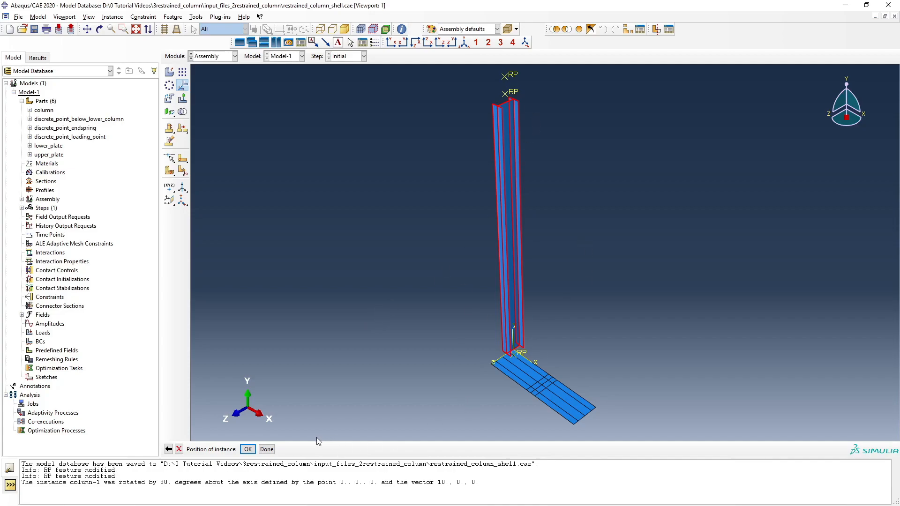
click(248, 450)
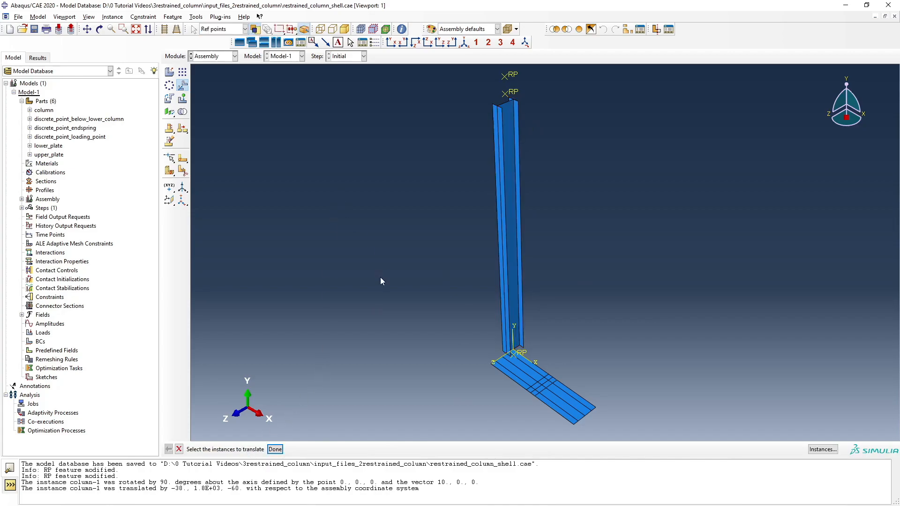
Translate the upper_plate instance from its central partition point to the web midpoint at the column's top end.
scroll(352, 249, up, 2)
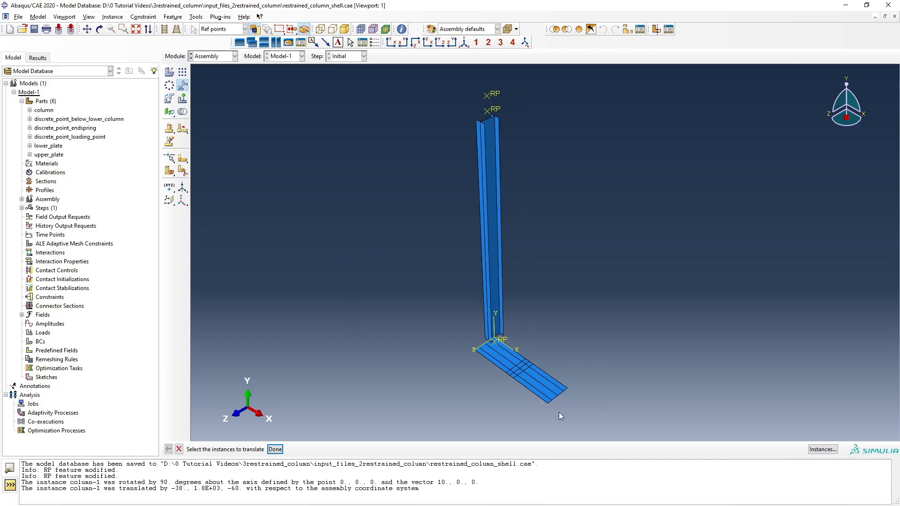
scroll(559, 412, down, 3)
click(532, 382)
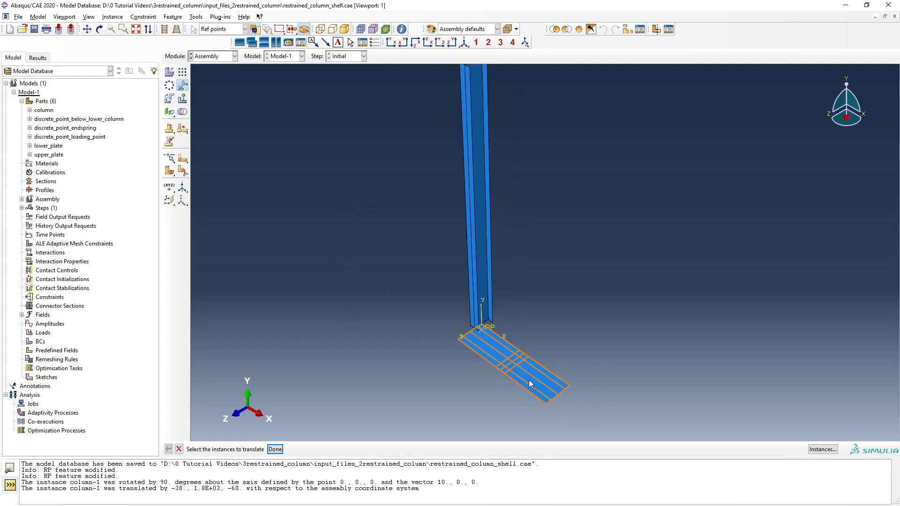
scroll(454, 373, up, 3)
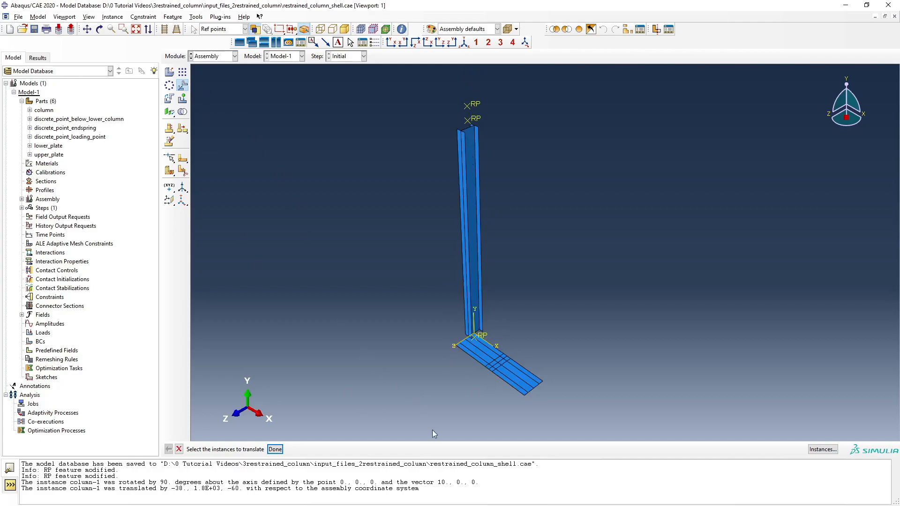
click(523, 383)
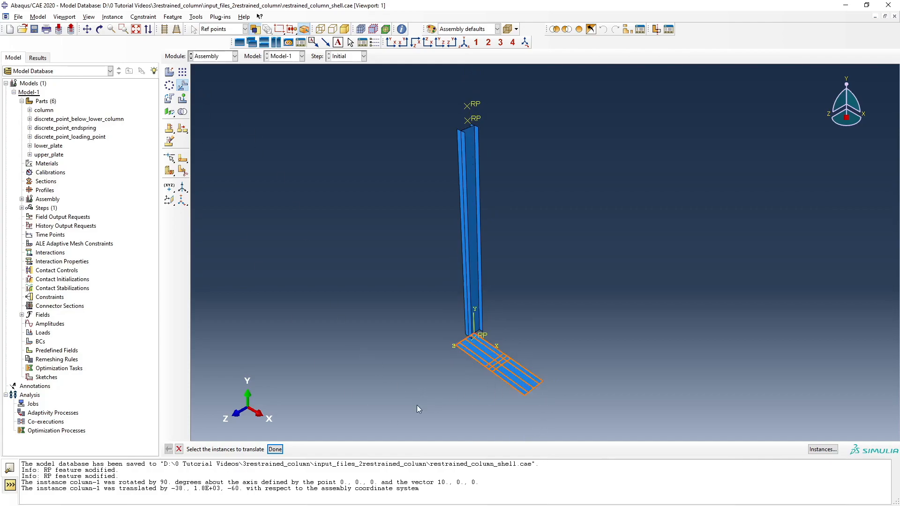
middle_click(372, 389)
scroll(499, 368, up, 8)
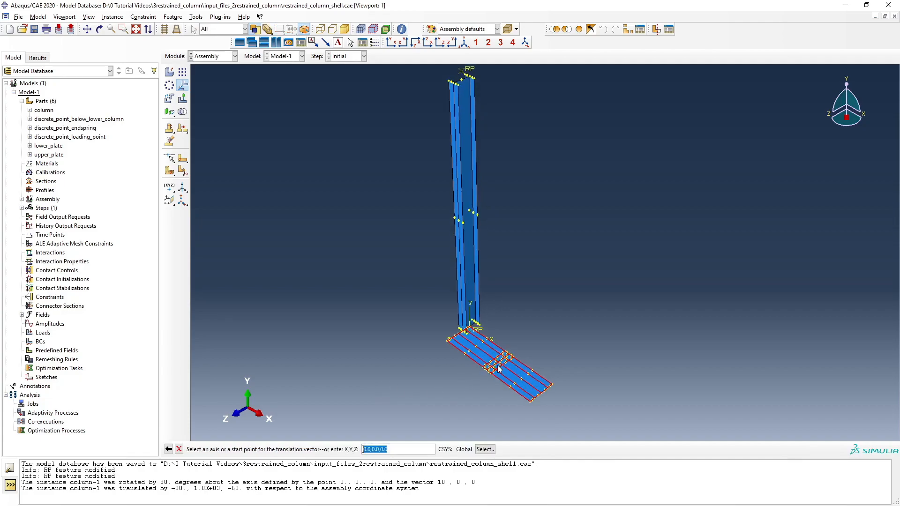
scroll(499, 368, up, 1)
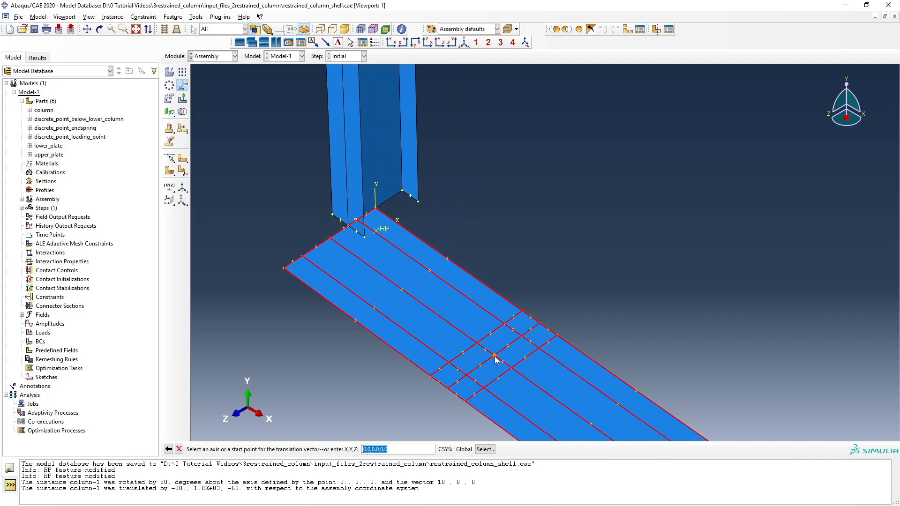
click(495, 356)
scroll(371, 389, down, 3)
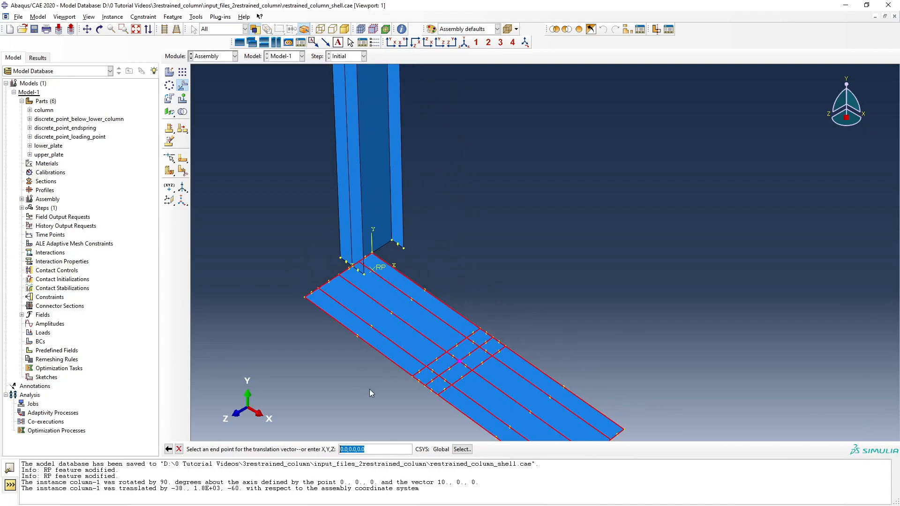
scroll(373, 390, down, 5)
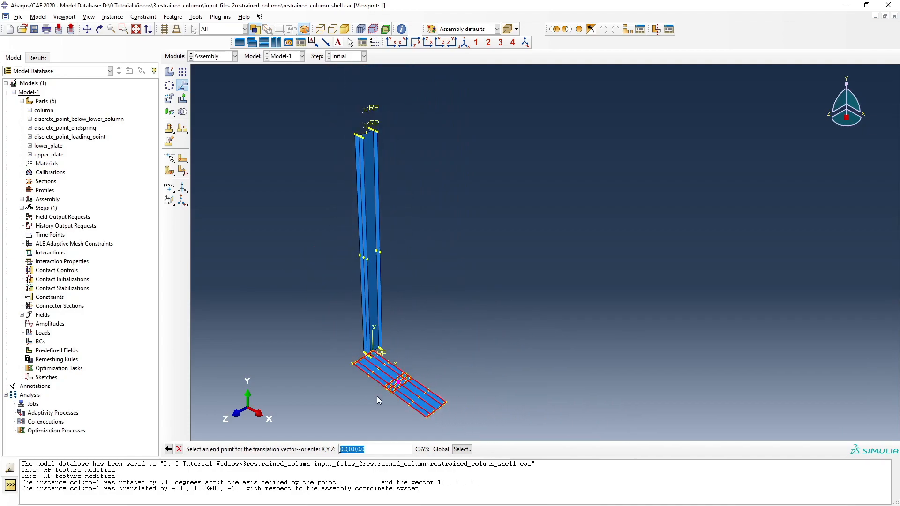
scroll(366, 112, up, 1)
scroll(366, 111, up, 3)
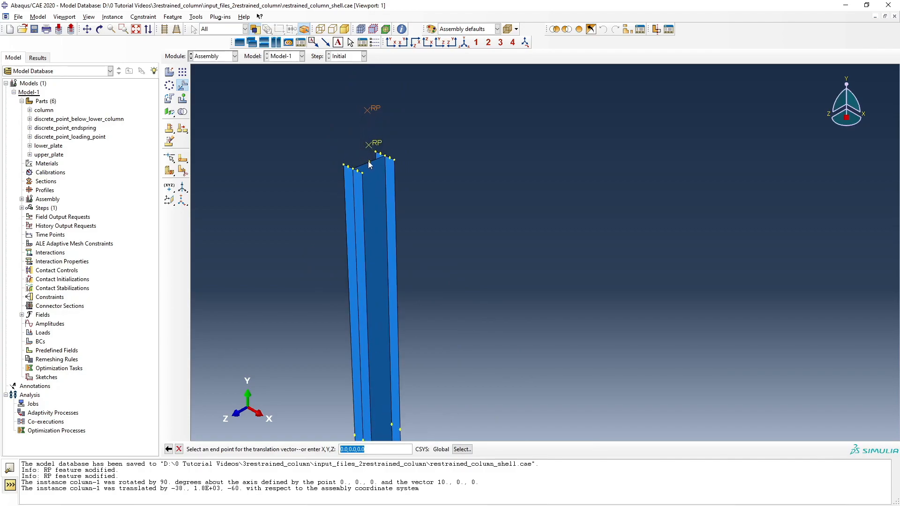
click(369, 164)
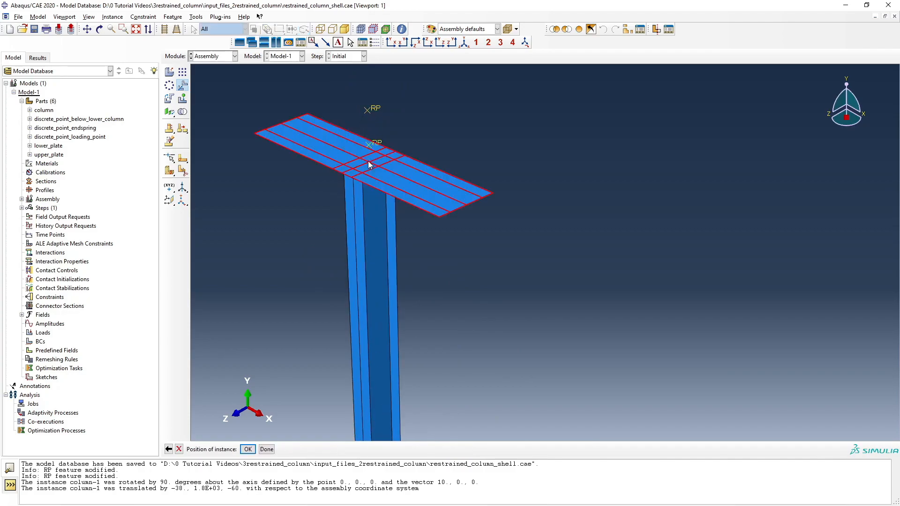
scroll(503, 179, down, 4)
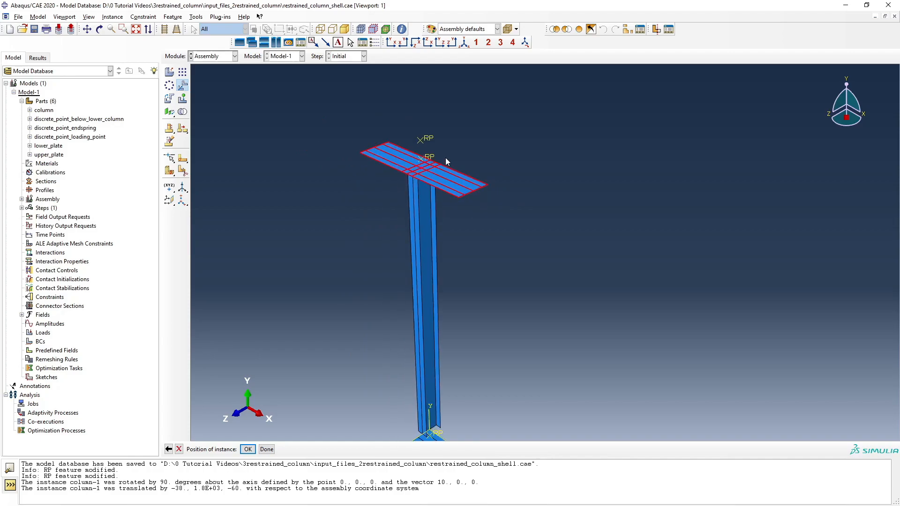
click(248, 450)
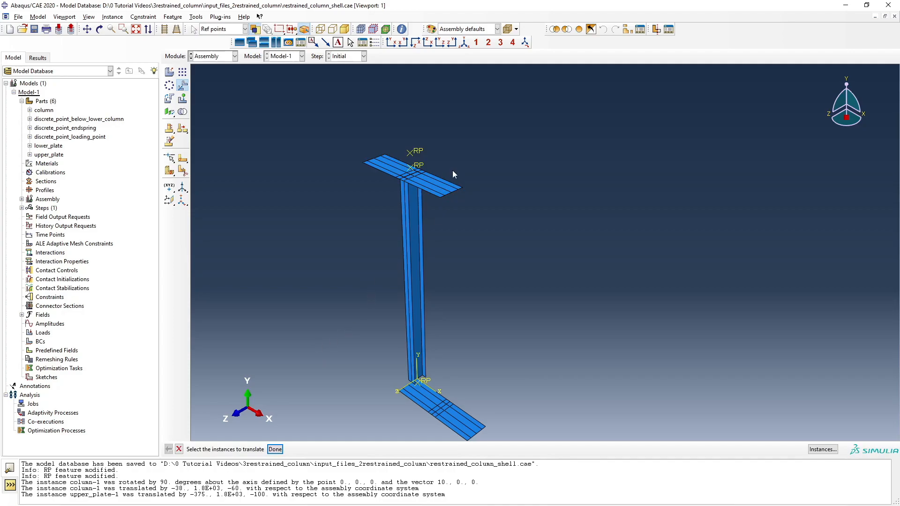
Translate the lower_plate instance from its central partition point to the web midpoint at the column's lower end.
ctrl+alt+drag(447, 247, 428, 317)
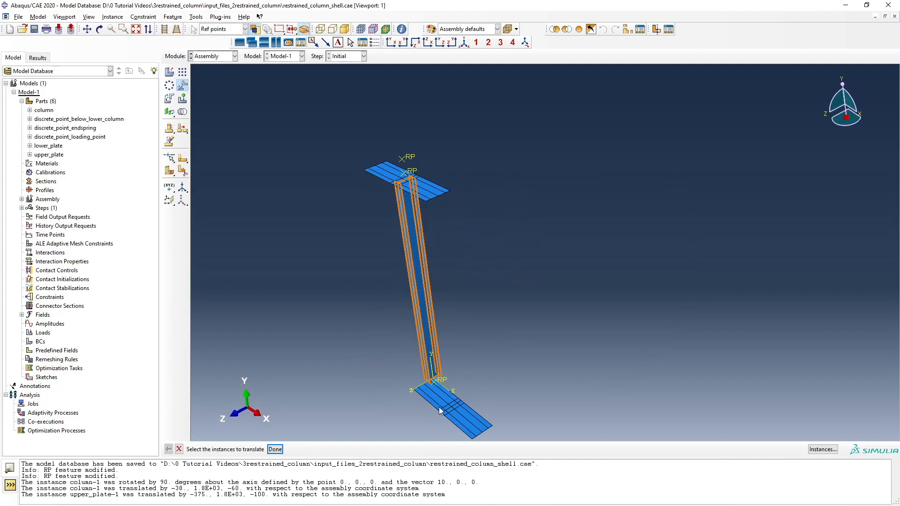
scroll(401, 288, down, 1)
scroll(364, 200, up, 2)
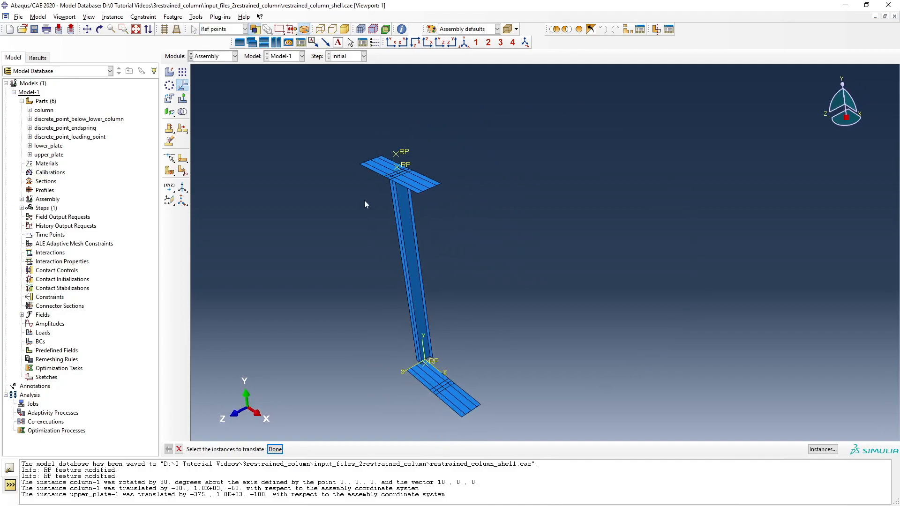
scroll(424, 384, down, 3)
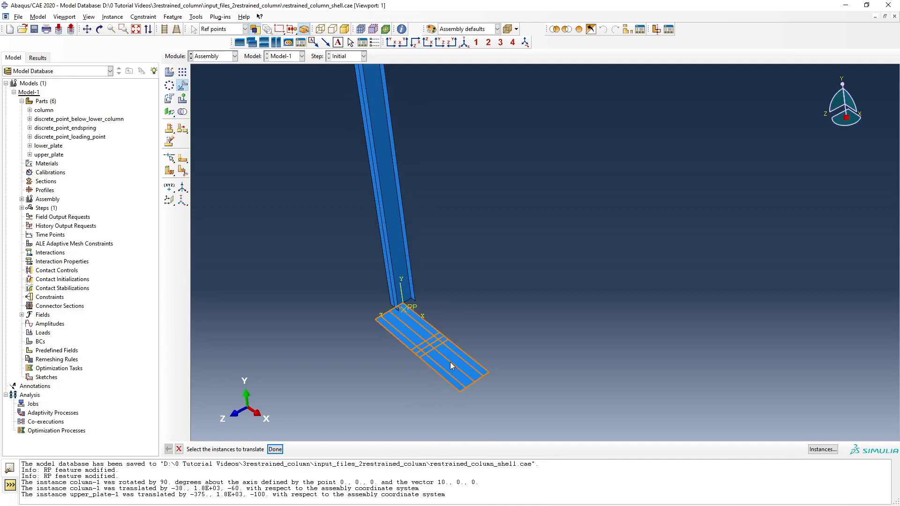
click(450, 363)
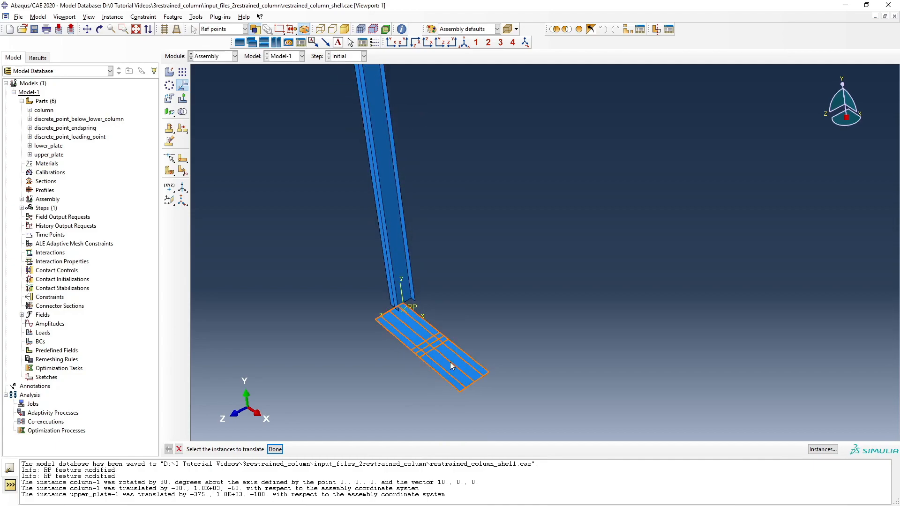
middle_click(354, 395)
scroll(432, 316, down, 2)
scroll(423, 353, down, 4)
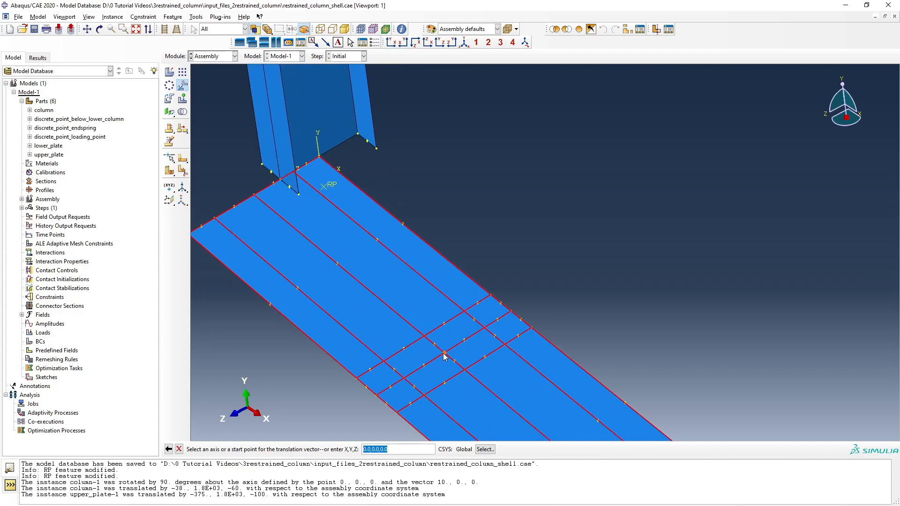
click(445, 354)
scroll(427, 365, up, 1)
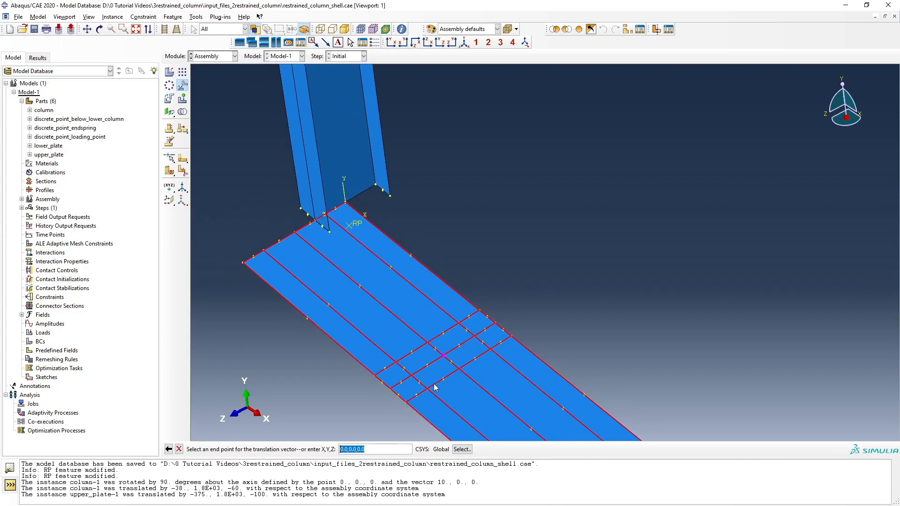
scroll(344, 201, down, 1)
scroll(343, 201, down, 1)
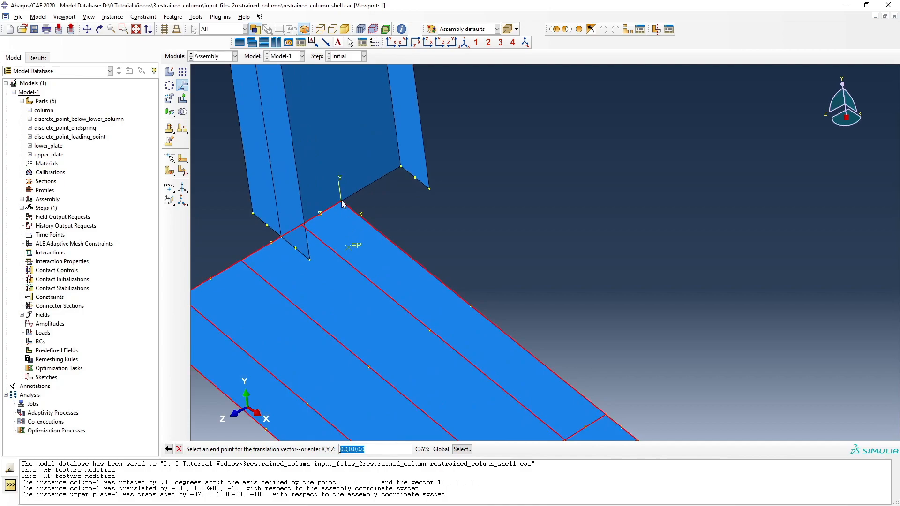
click(342, 204)
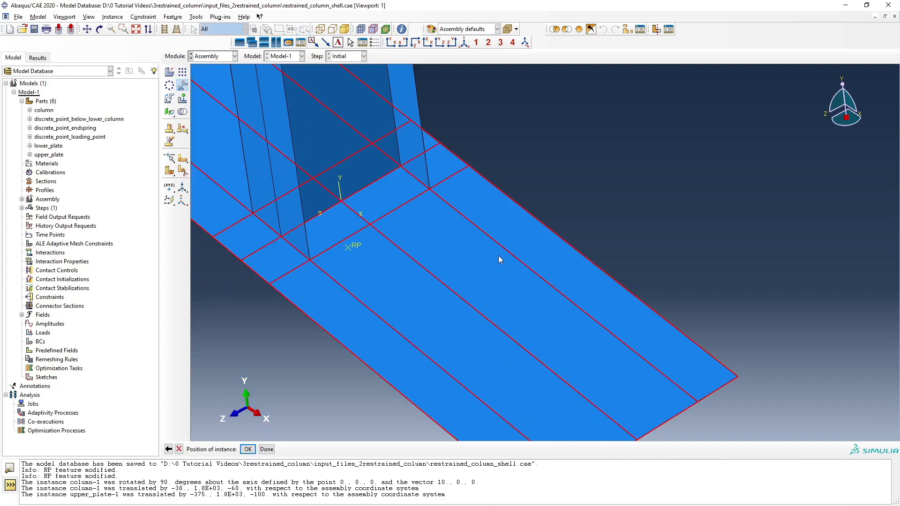
click(248, 450)
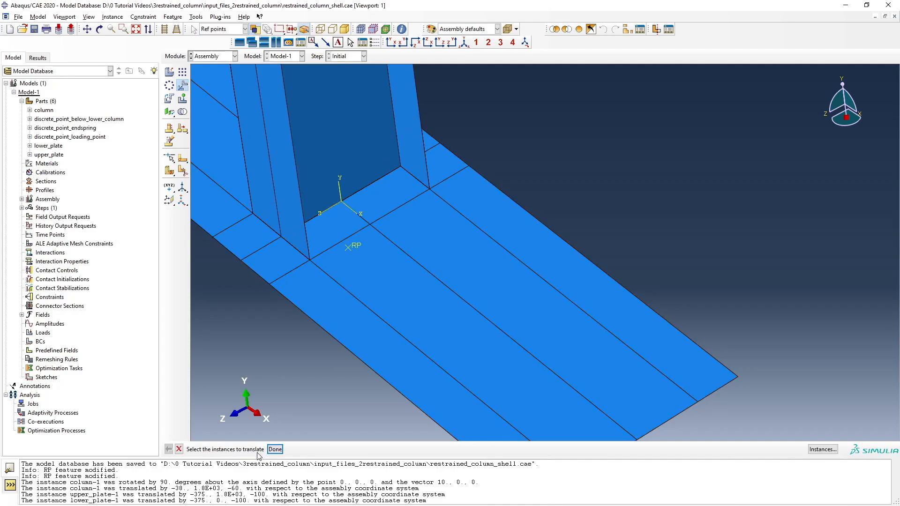
click(179, 449)
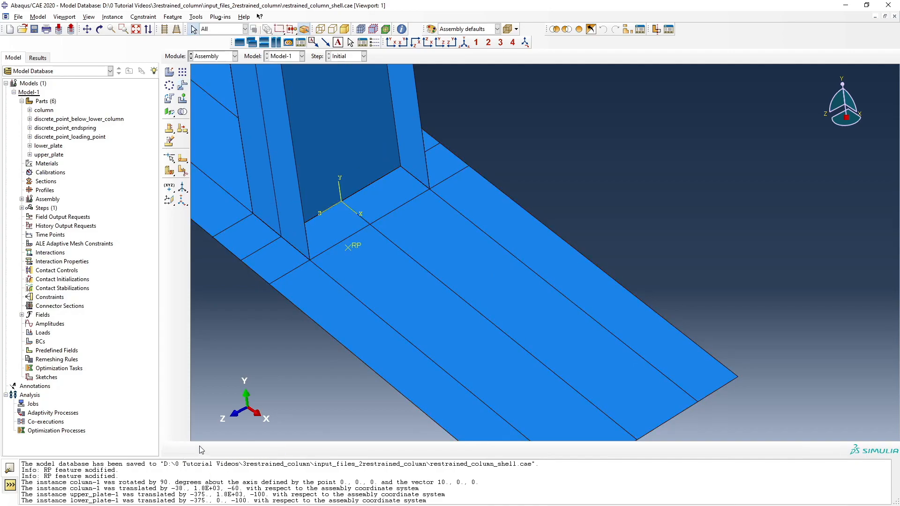
Inspect the assembled column, both end plates and the reference points from several angles, ending in the isometric view.
click(136, 29)
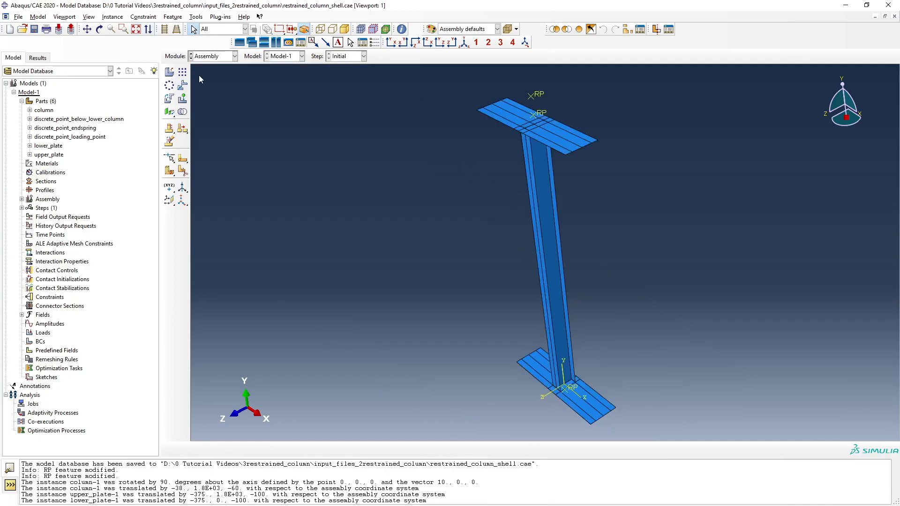
key(F3)
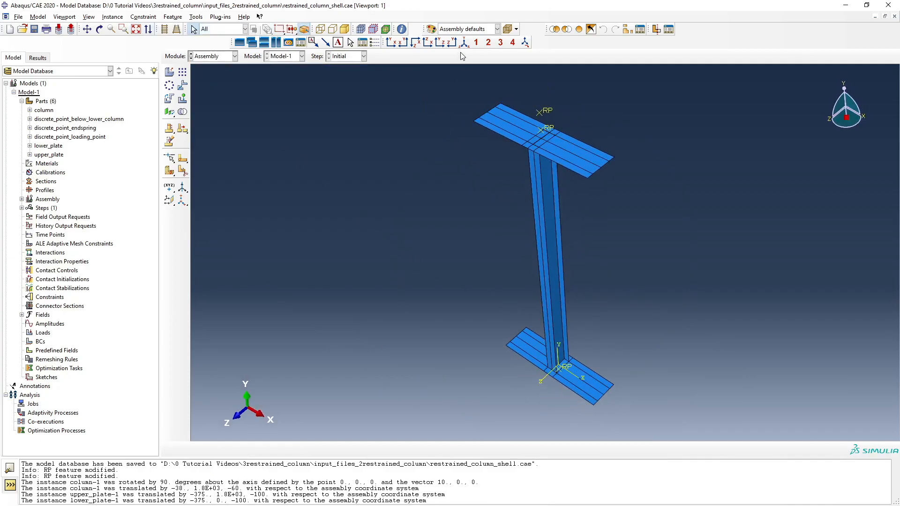
click(464, 42)
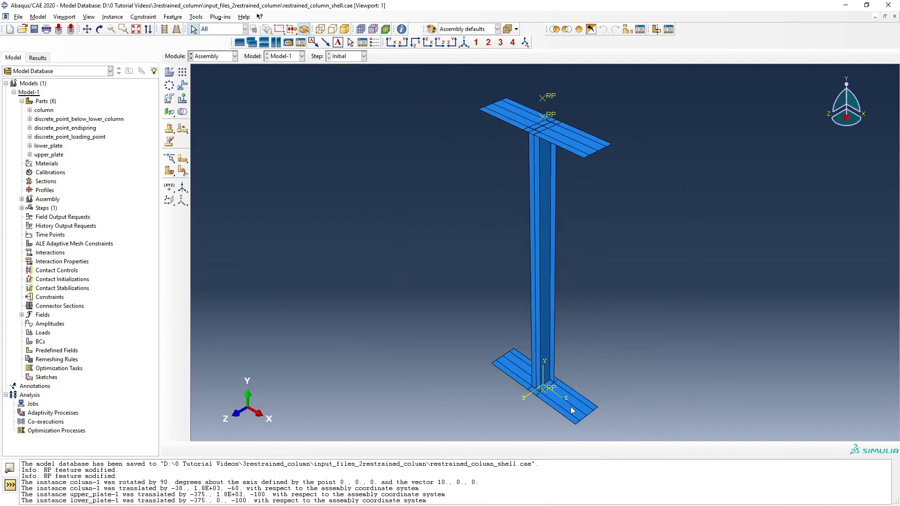
scroll(571, 407, down, 4)
scroll(294, 334, up, 3)
ctrl+alt+drag(398, 349, 378, 238)
ctrl+alt+drag(552, 213, 663, 348)
ctrl+alt+drag(734, 278, 737, 326)
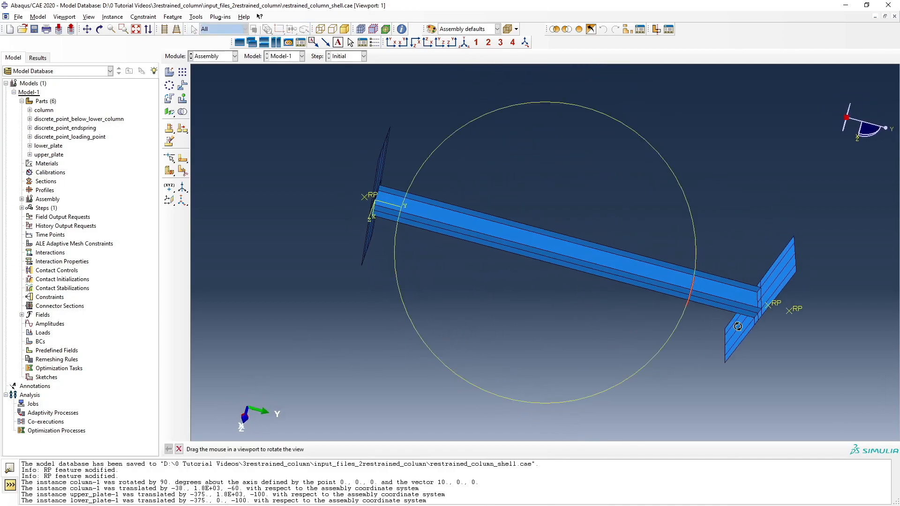
scroll(764, 316, down, 5)
scroll(398, 275, up, 2)
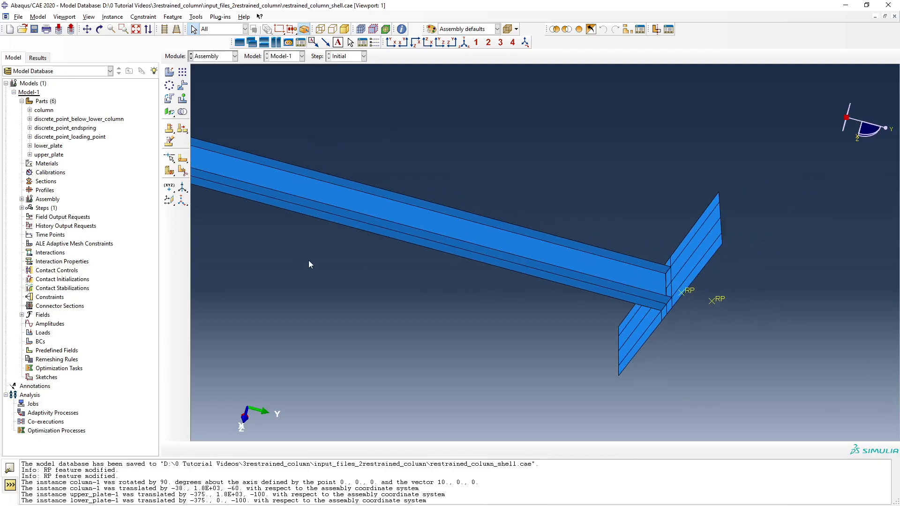
ctrl+alt+drag(595, 287, 576, 410)
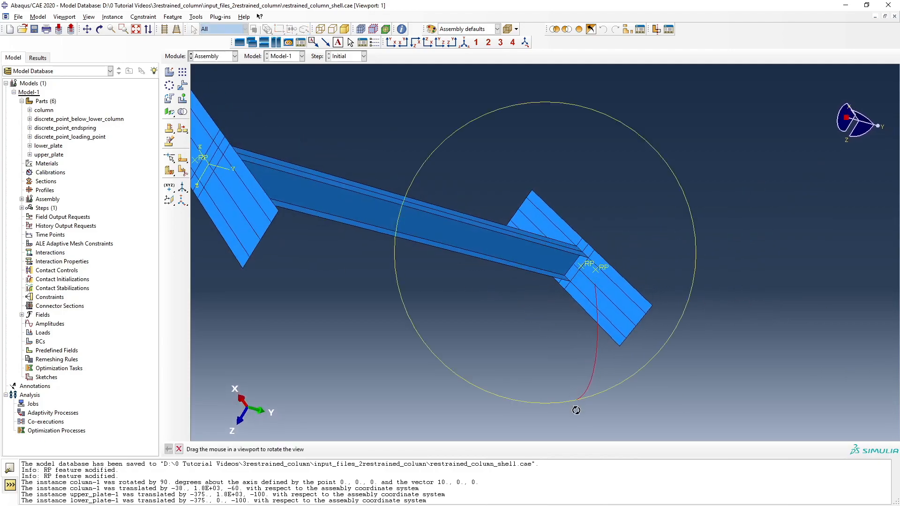
ctrl+alt+drag(586, 274, 603, 400)
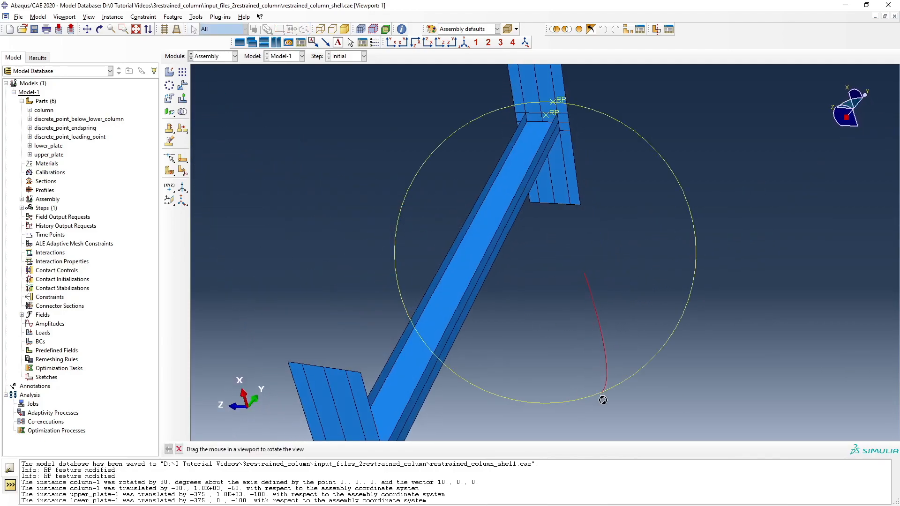
ctrl+alt+drag(460, 296, 470, 219)
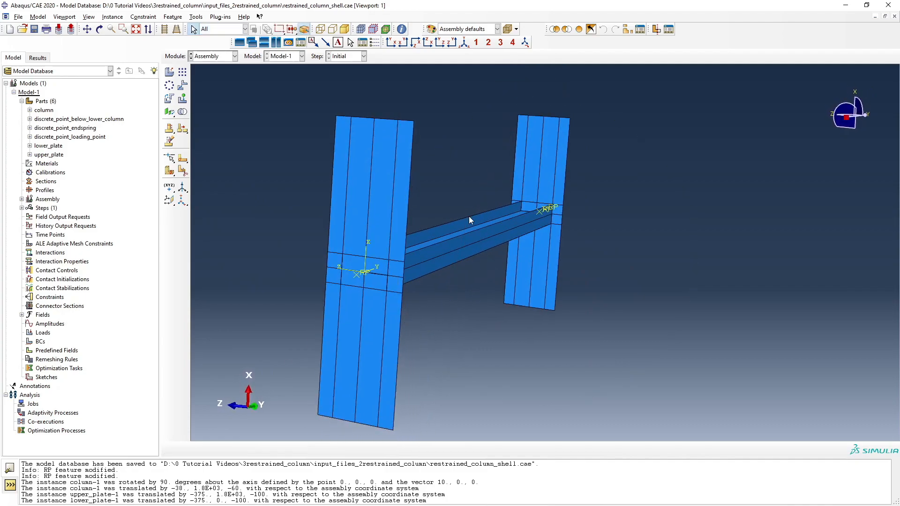
scroll(359, 271, up, 4)
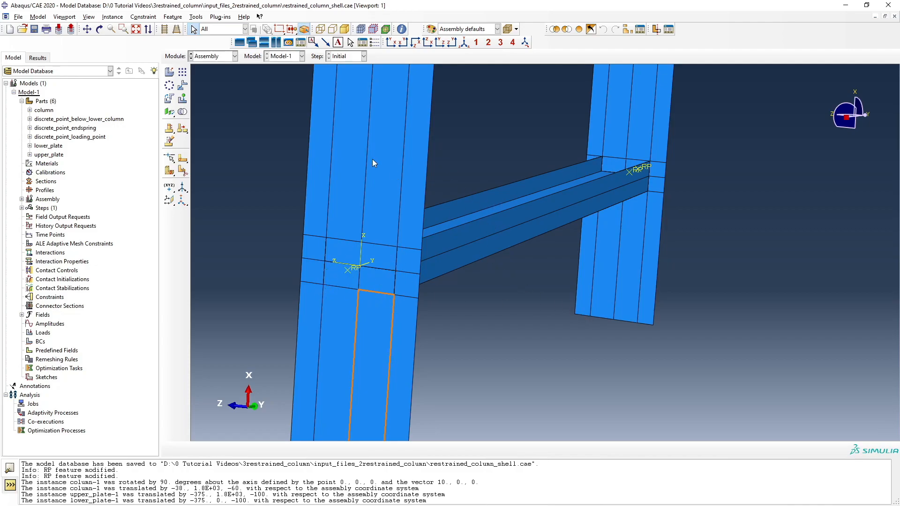
click(464, 42)
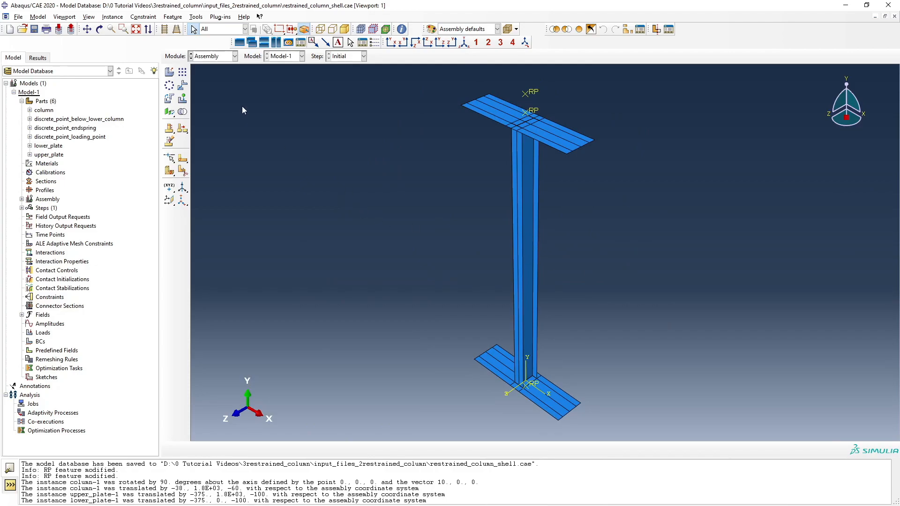
Switch to the Property module and display the column part.
click(233, 56)
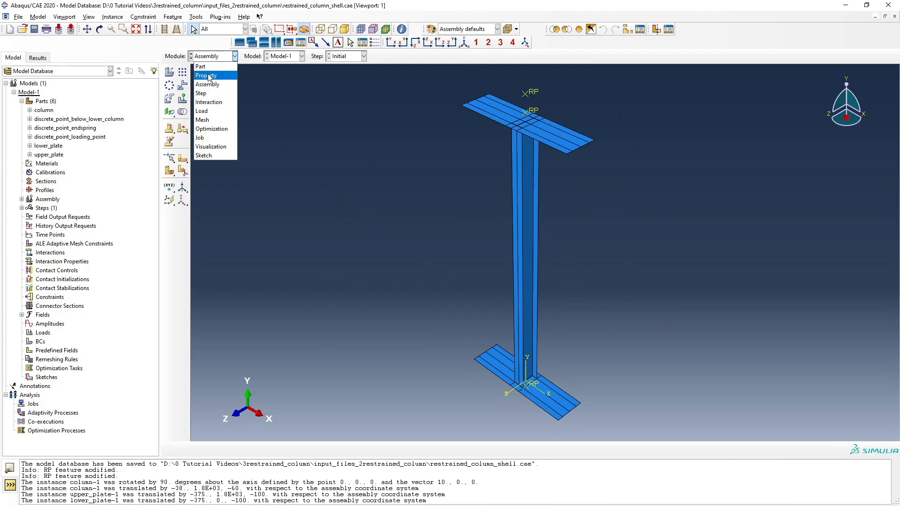
click(213, 73)
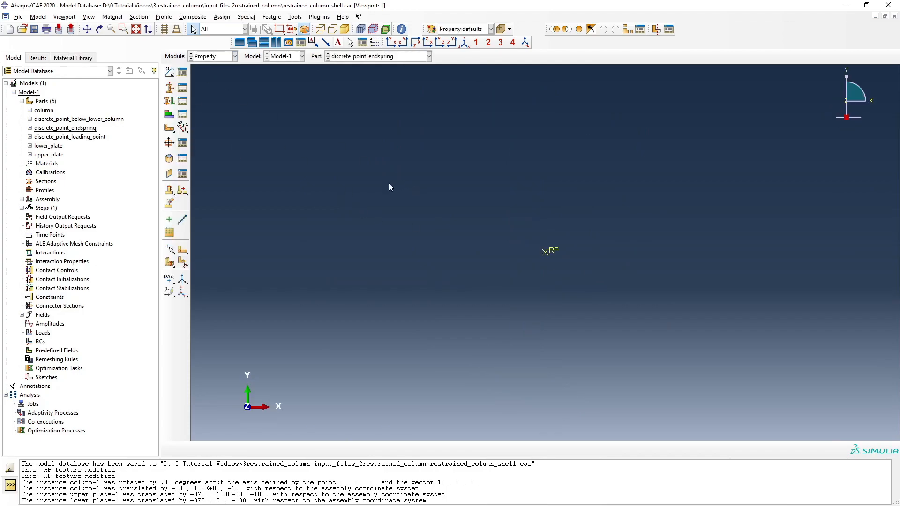
click(366, 57)
click(363, 67)
scroll(451, 117, down, 1)
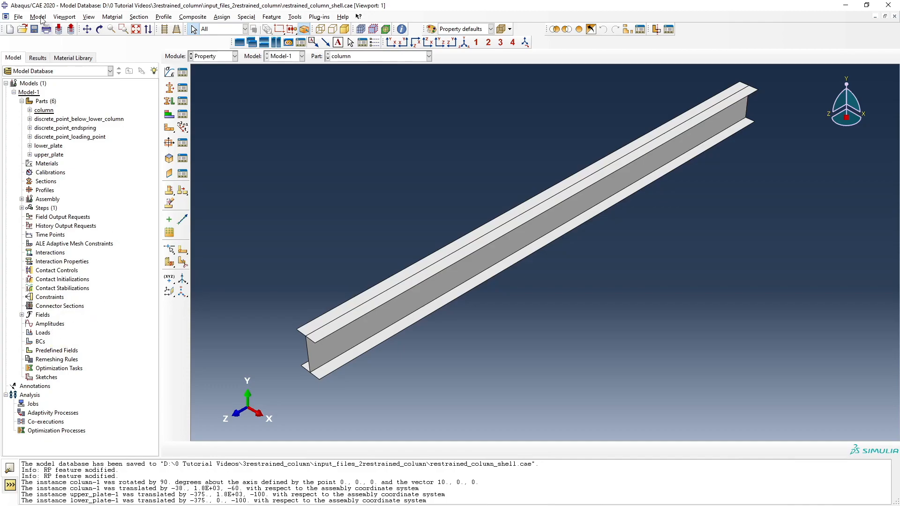
Run the script restrained_column_mat_temp.py to import the material and temperature definitions.
click(19, 18)
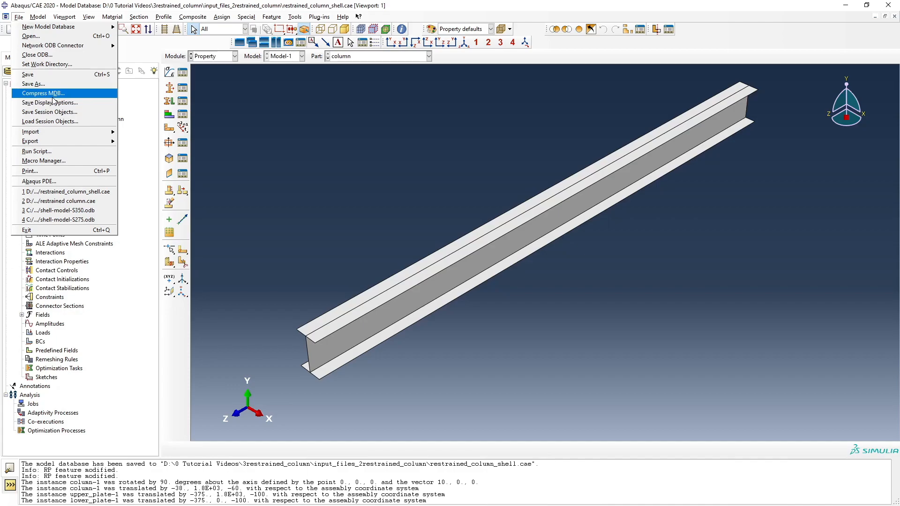
click(50, 154)
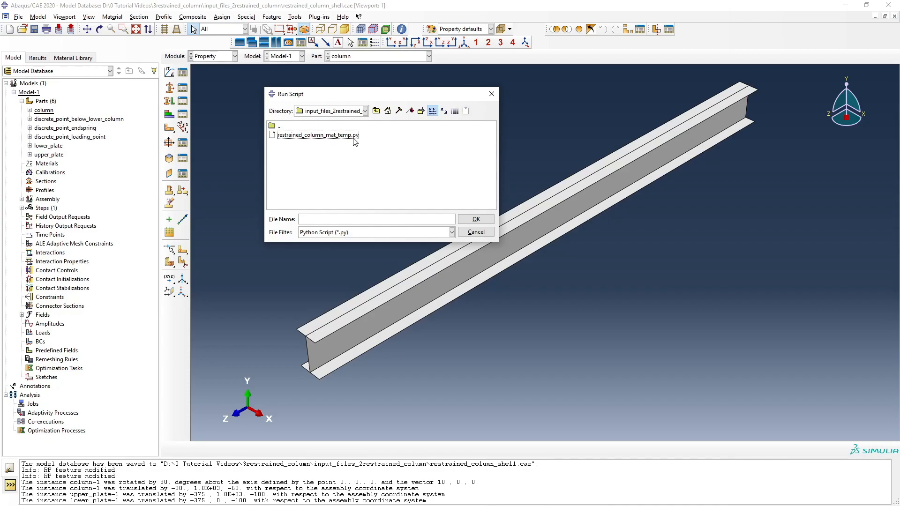
click(334, 137)
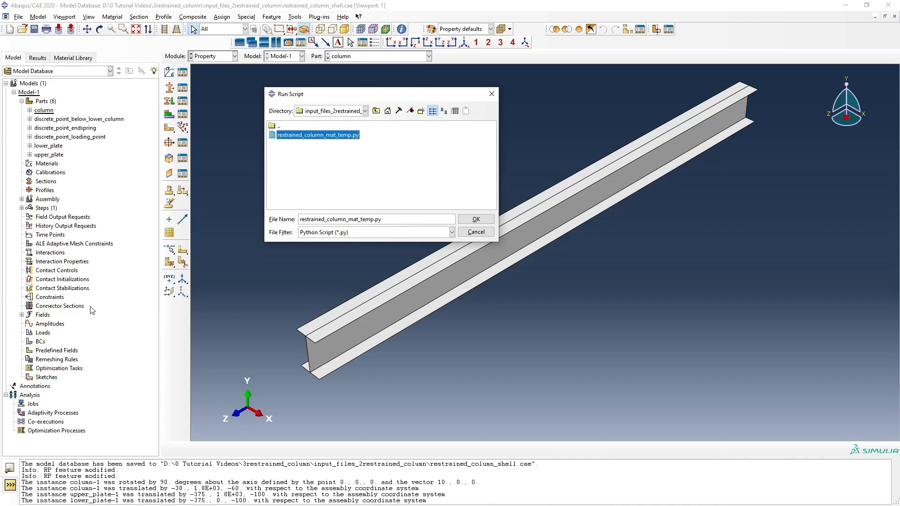
click(468, 220)
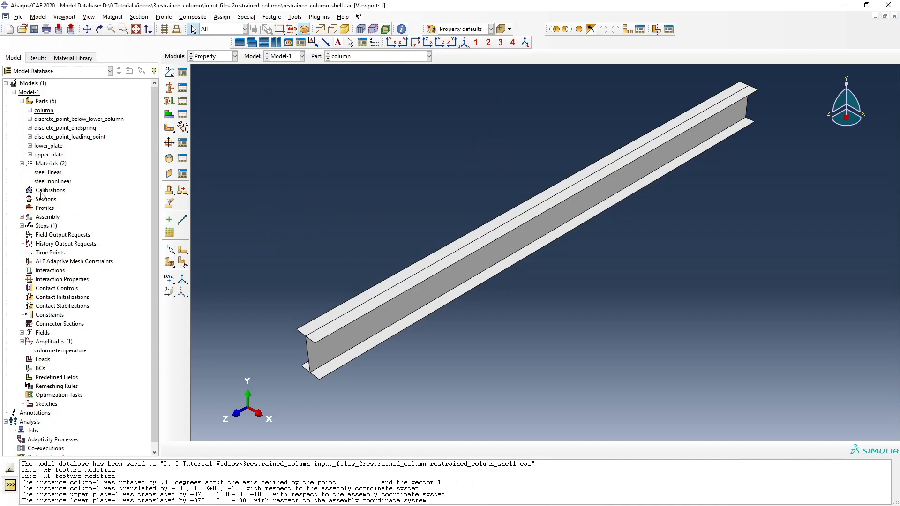
Check the imported materials and the column-temperature amplitude, and review the density and elastic data of steel_linear.
click(53, 173)
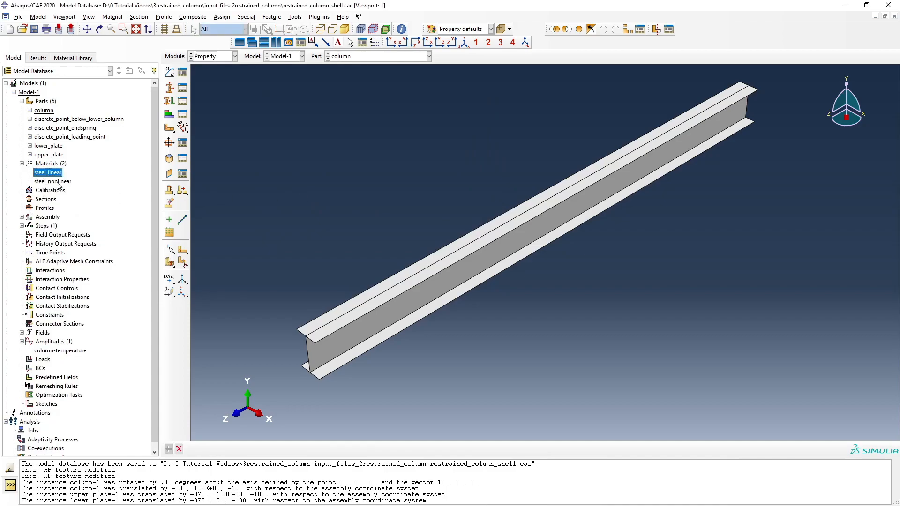
click(57, 182)
click(55, 174)
click(54, 183)
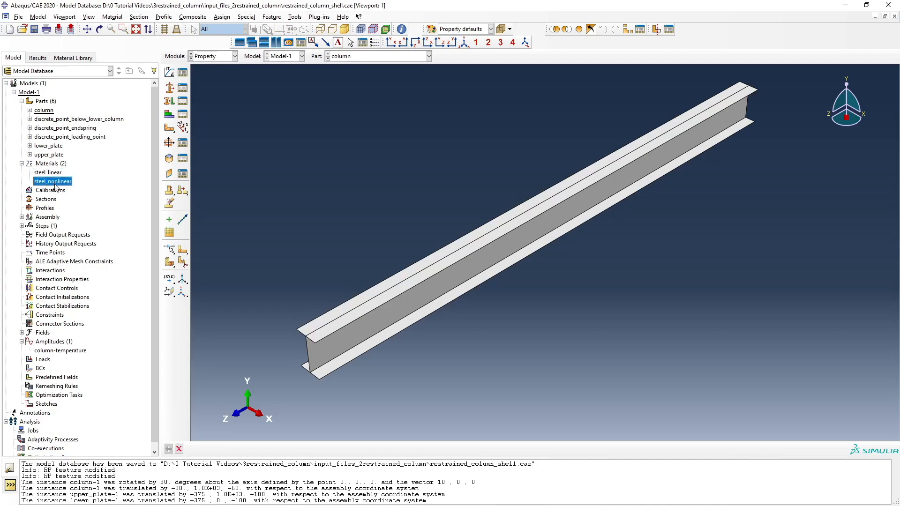
click(48, 352)
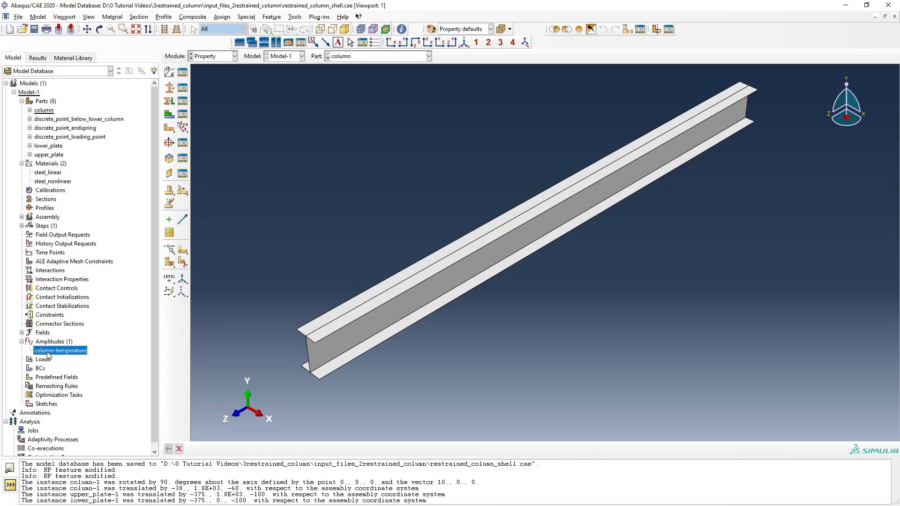
double_click(52, 174)
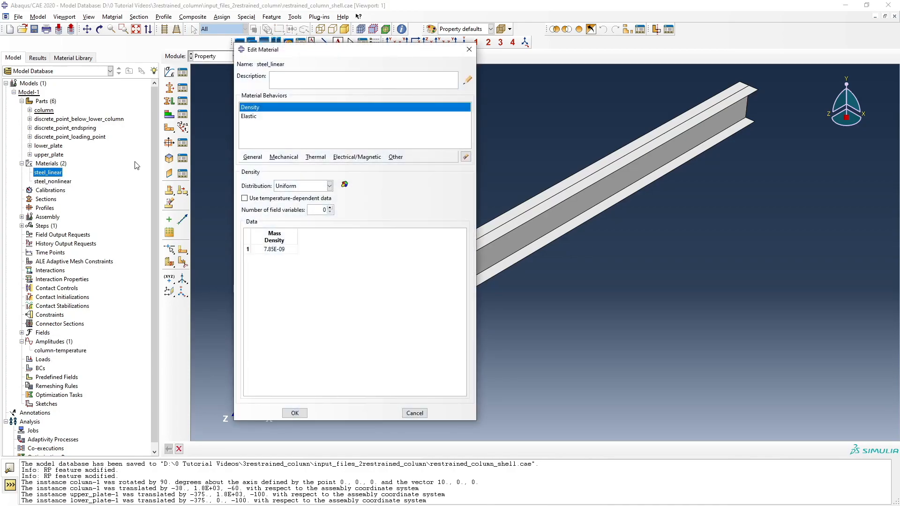
click(256, 116)
click(256, 108)
click(256, 117)
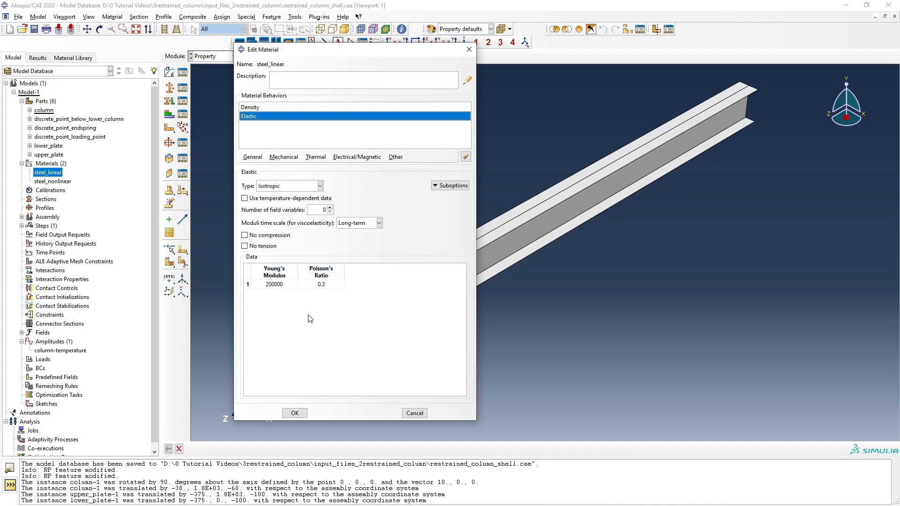
click(294, 413)
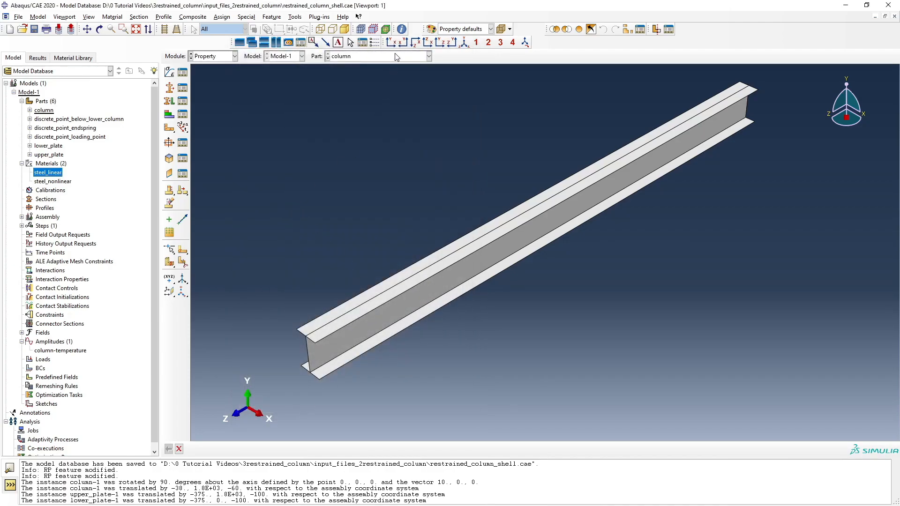
Review the elastic, expansion and plastic data of the steel_nonlinear material without changing it.
double_click(55, 182)
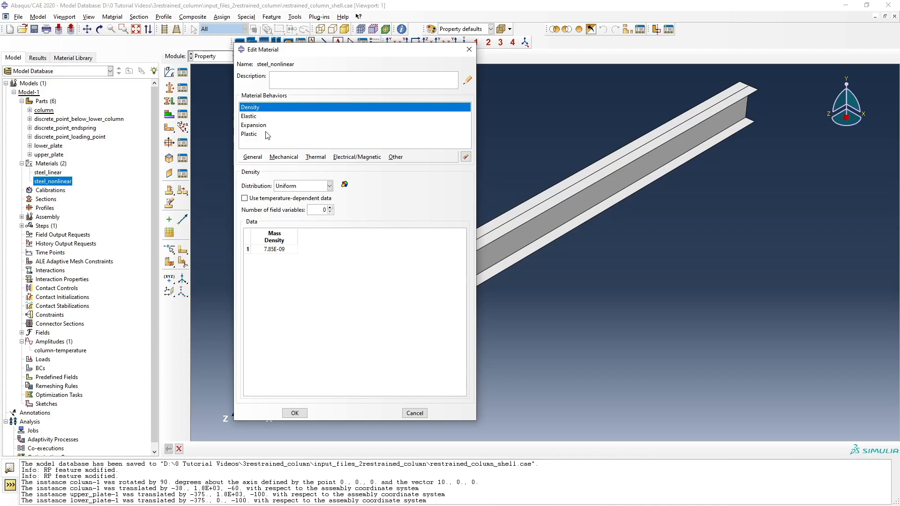
click(257, 117)
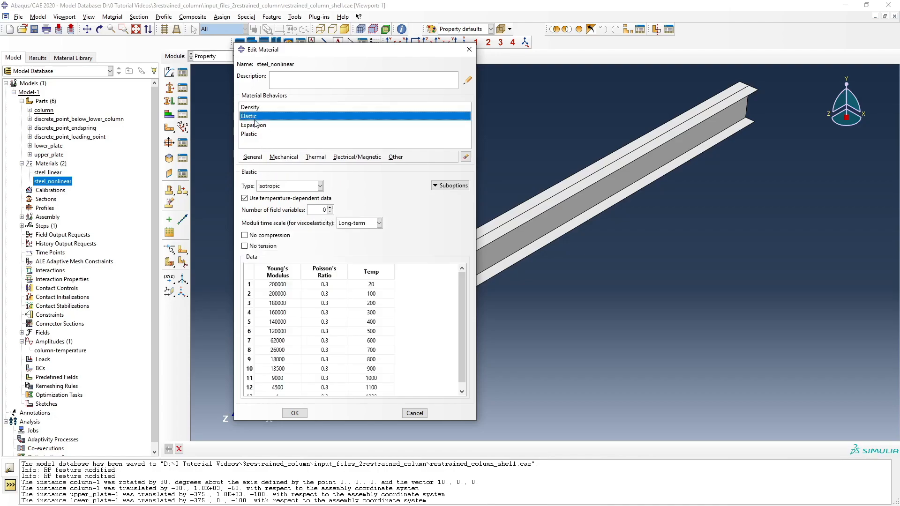
click(256, 125)
click(251, 135)
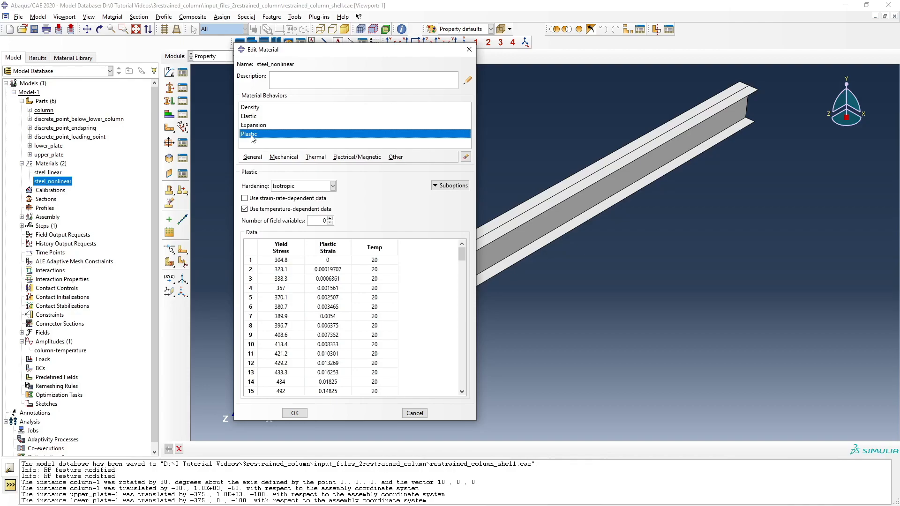
click(252, 125)
click(253, 117)
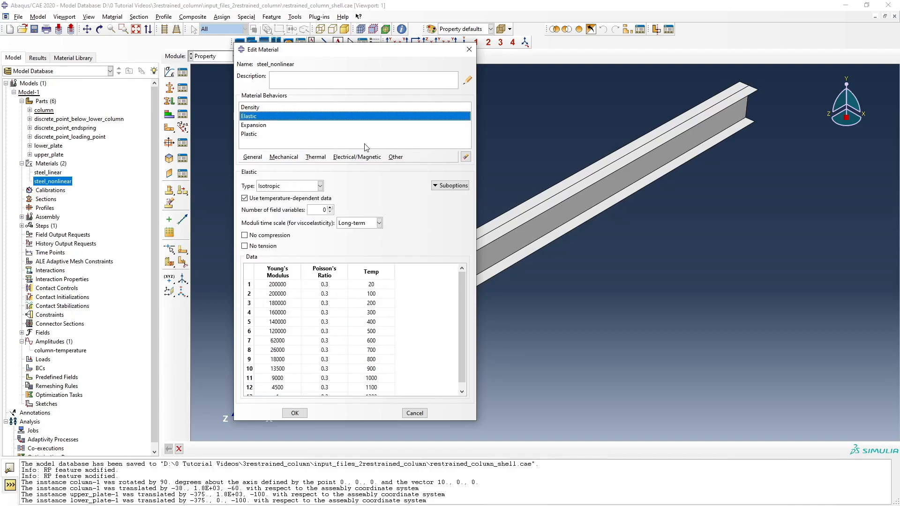
click(469, 50)
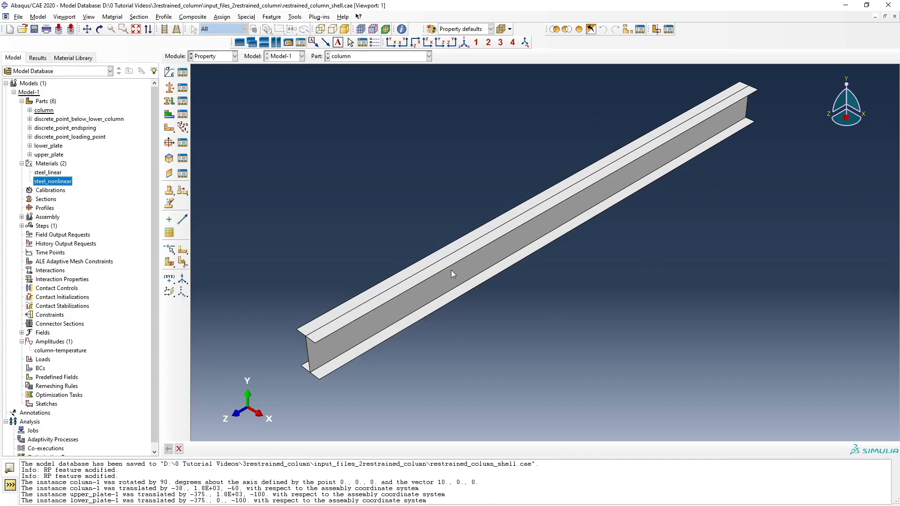
Start a homogeneous shell section named Section-flange.
scroll(440, 212, up, 2)
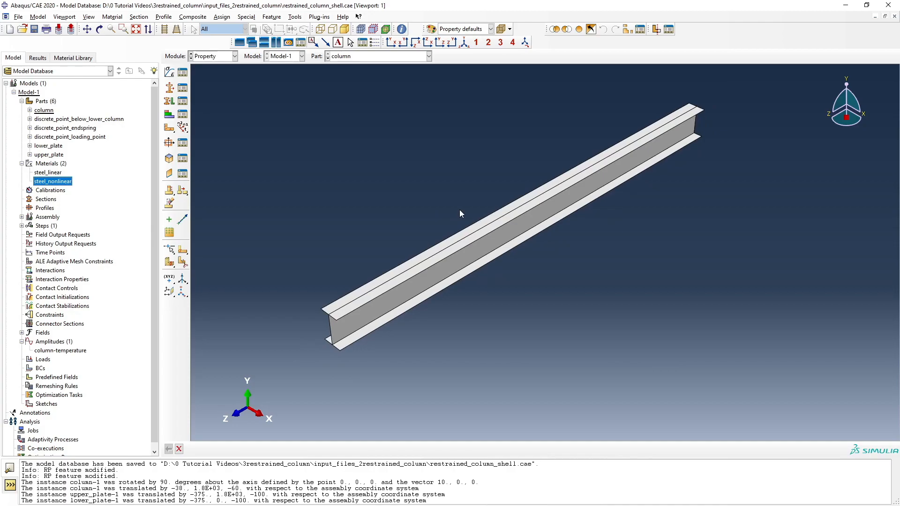
click(178, 95)
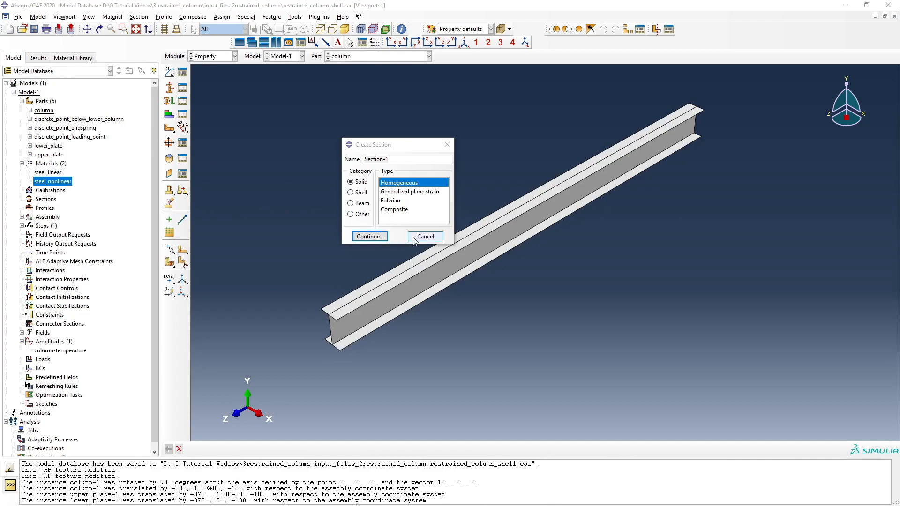
click(398, 159)
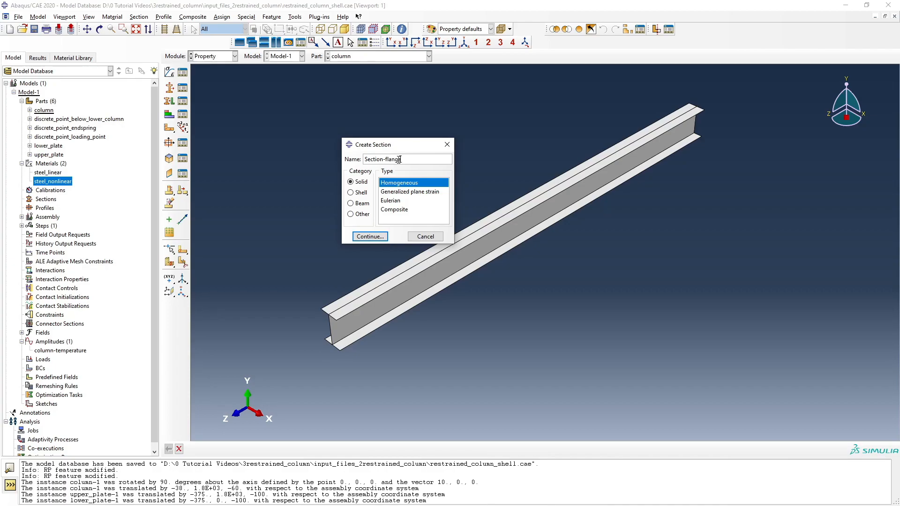
click(362, 193)
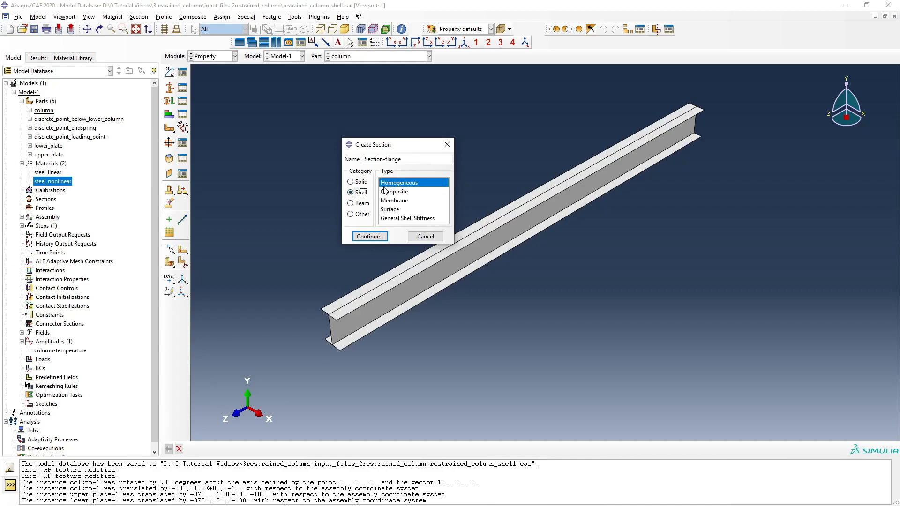
click(370, 237)
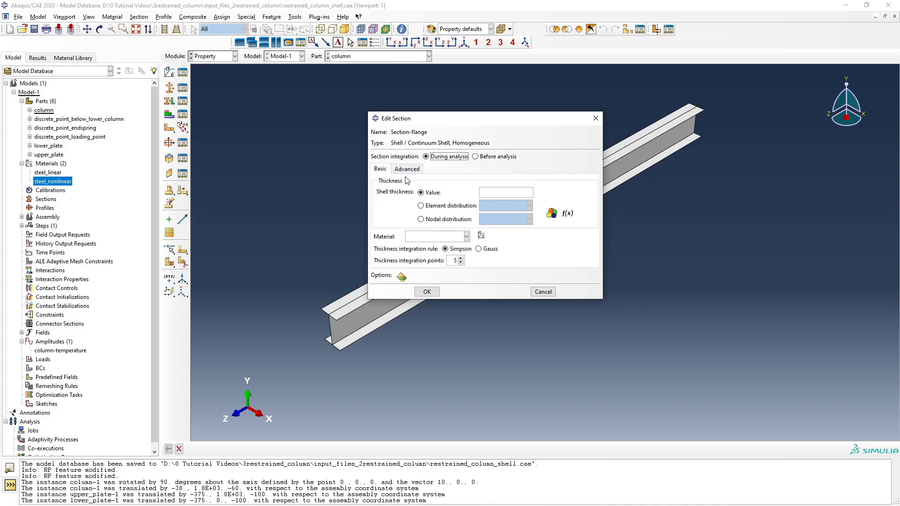
Give Section-flange a shell thickness of 7.6 and the material steel_nonlinear, keeping five Simpson integration points.
click(495, 191)
click(466, 237)
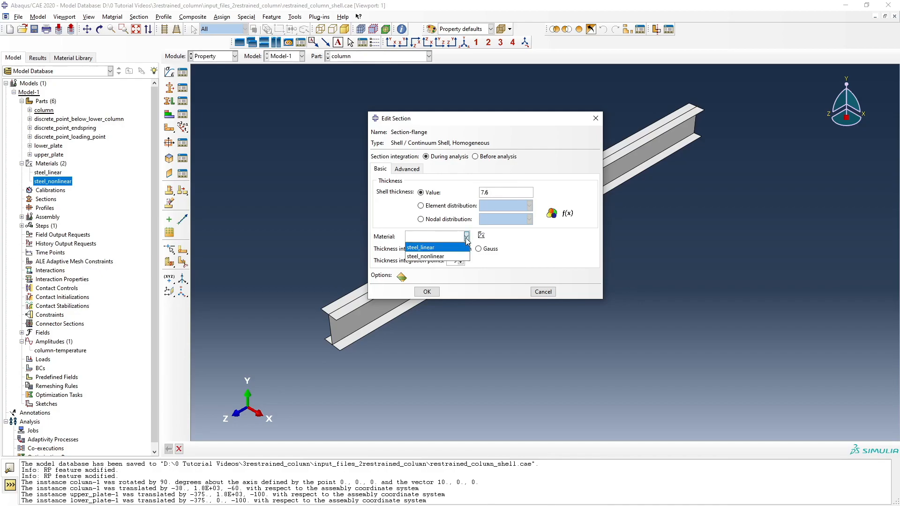
click(467, 237)
click(466, 237)
click(453, 259)
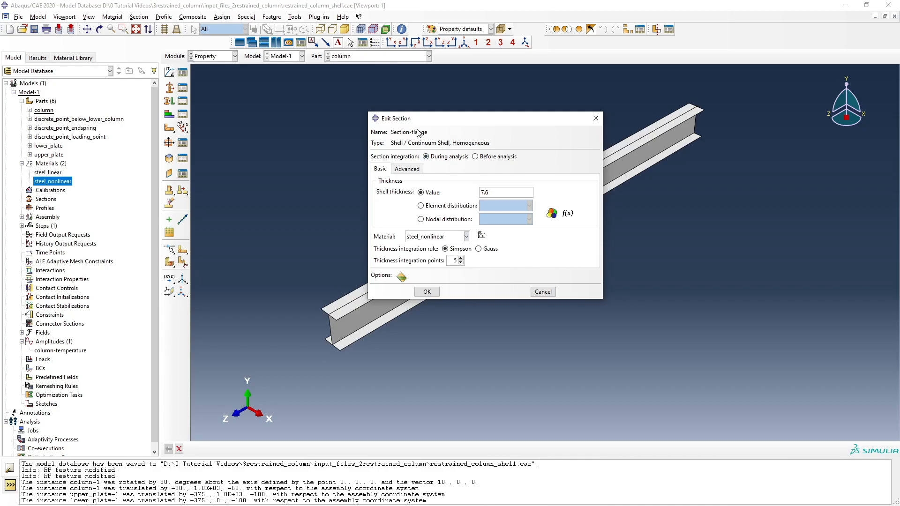
click(427, 292)
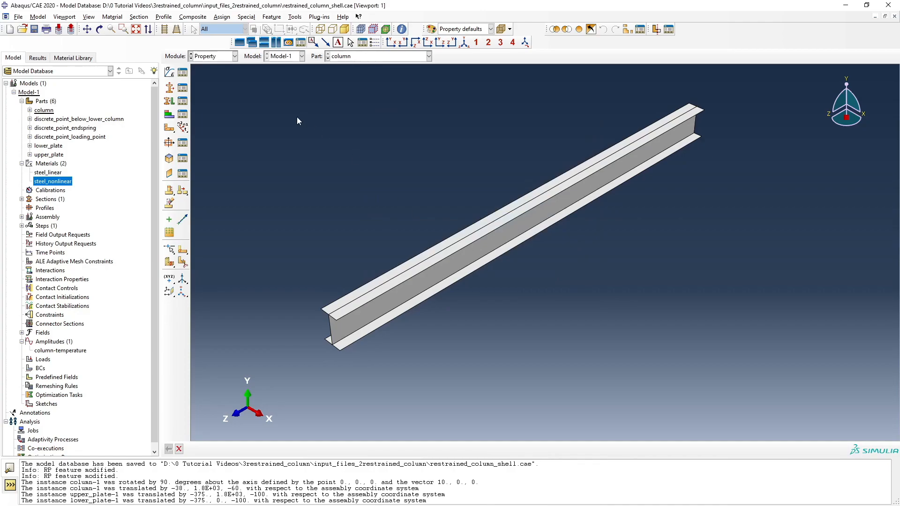
Start a second homogeneous shell section from the Section Manager and name it Section-web.
click(172, 94)
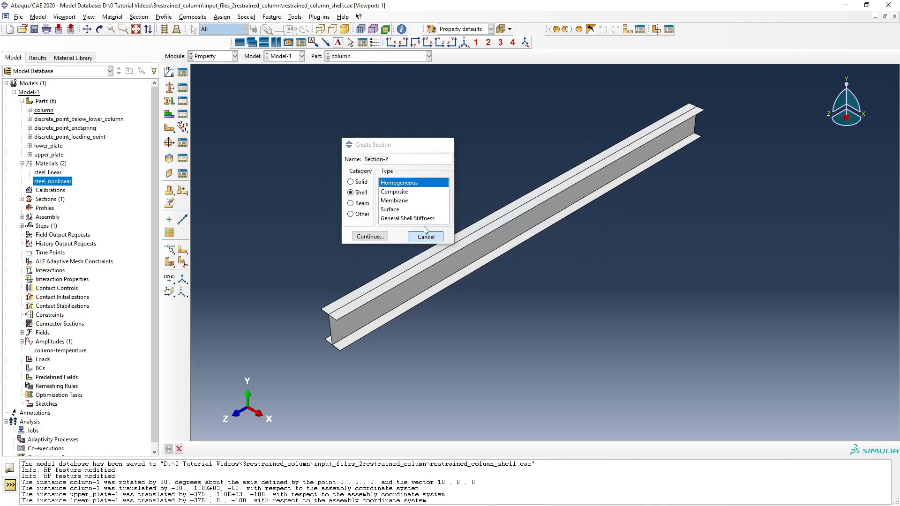
click(442, 243)
click(182, 89)
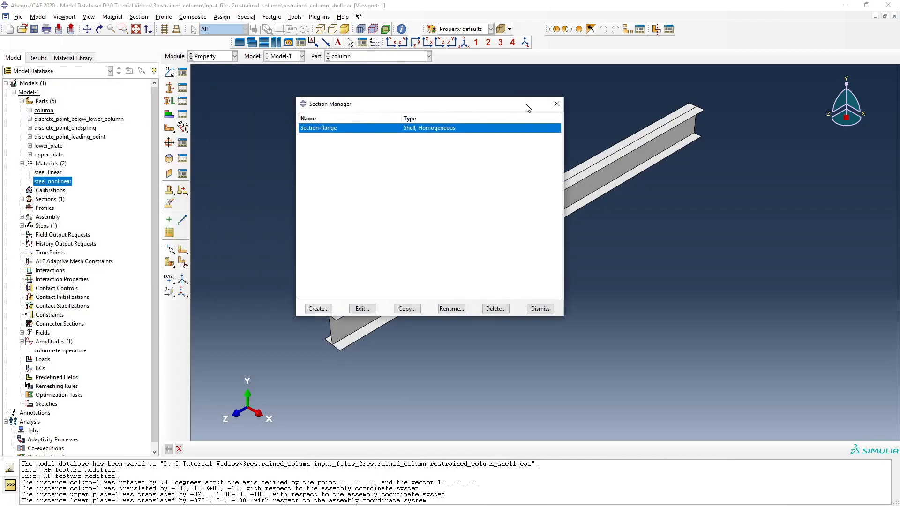
drag(526, 104, 598, 99)
drag(454, 96, 412, 96)
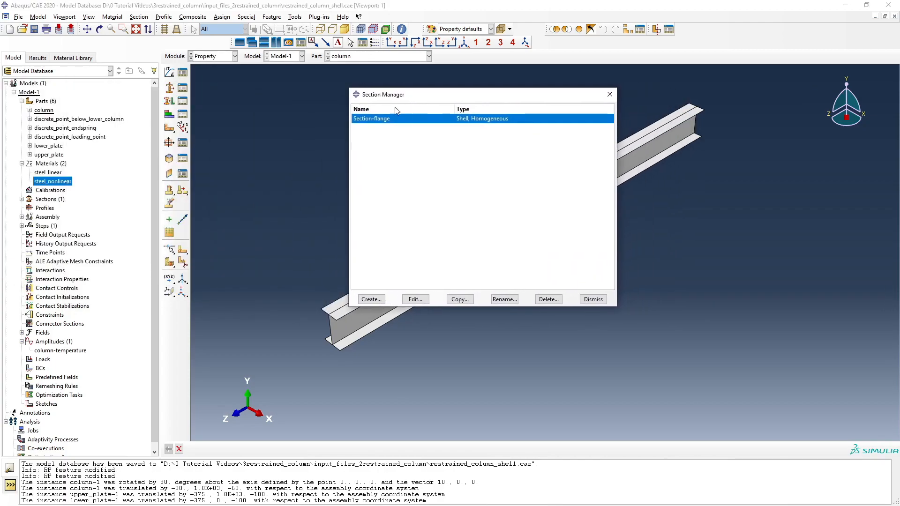
click(371, 299)
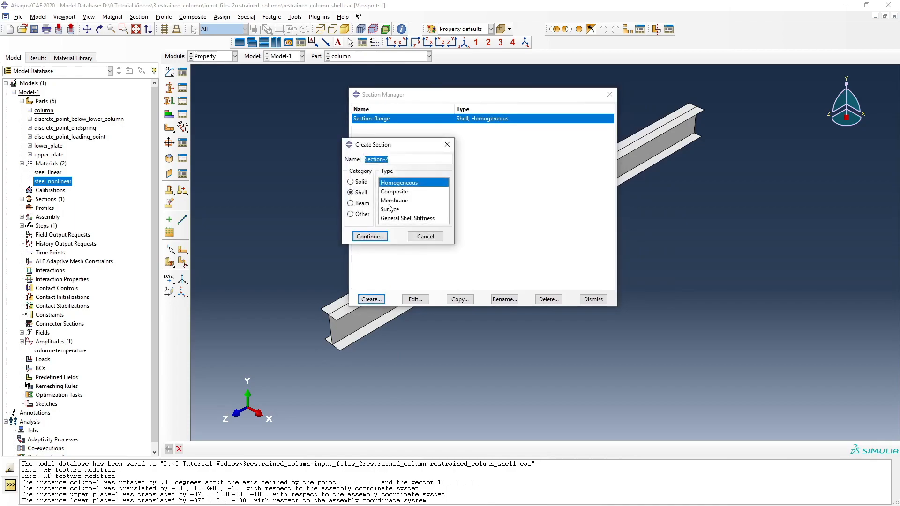
click(398, 160)
key(BackSpace)
text(web)
click(375, 238)
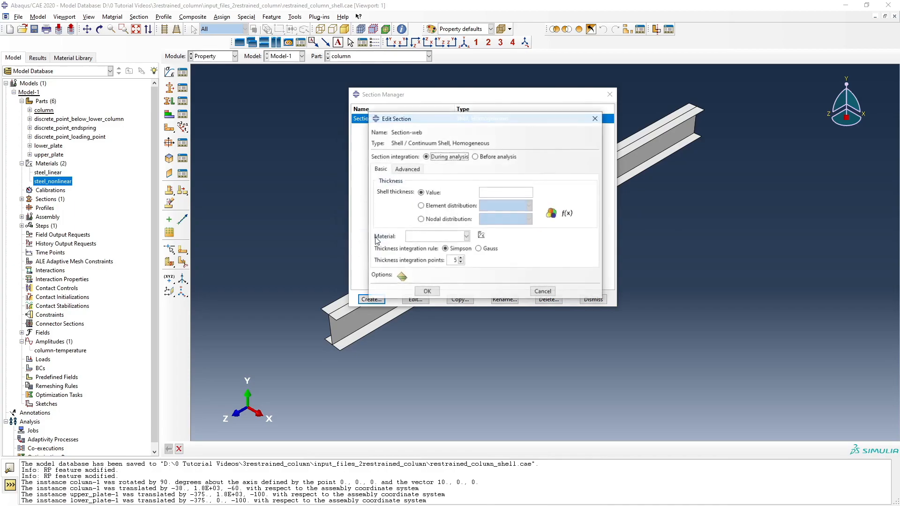
Give Section-web a shell thickness of 4.2 and the material steel_nonlinear.
click(496, 191)
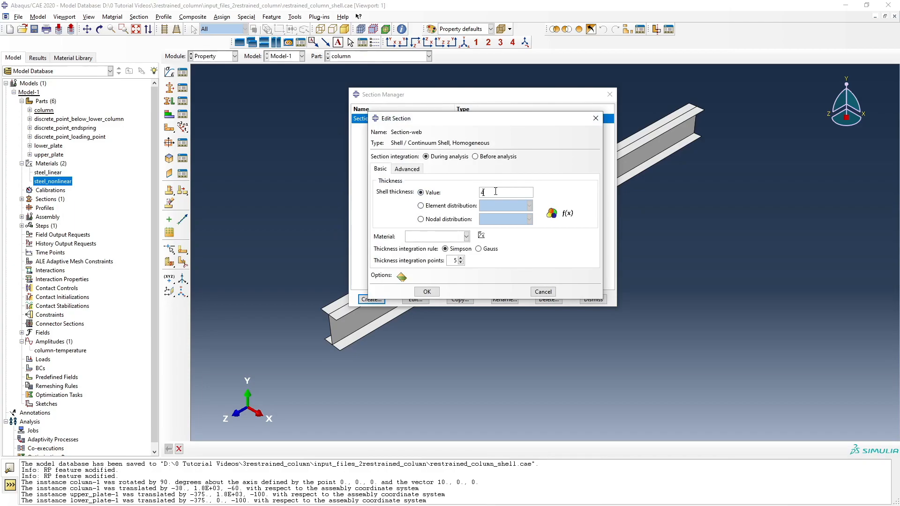
text(4.2)
click(453, 238)
click(440, 257)
click(427, 291)
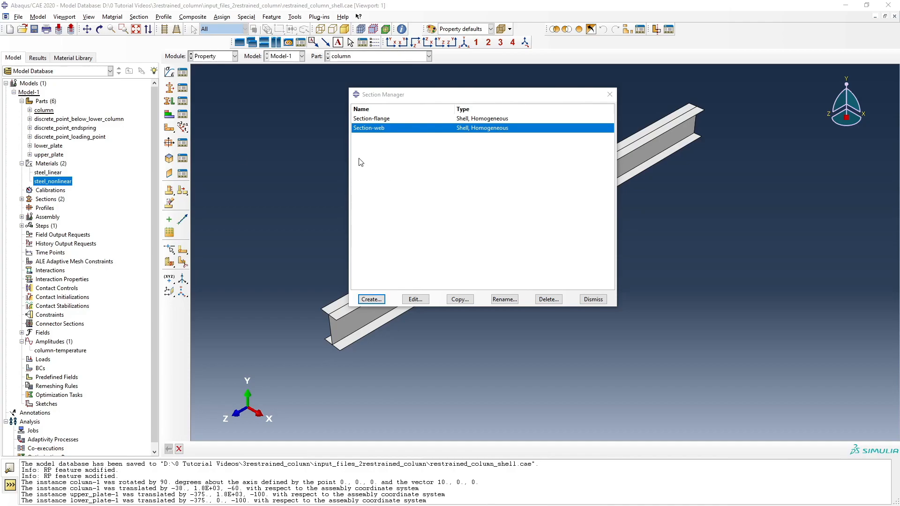
Start a third homogeneous shell section named Section-plate.
click(371, 300)
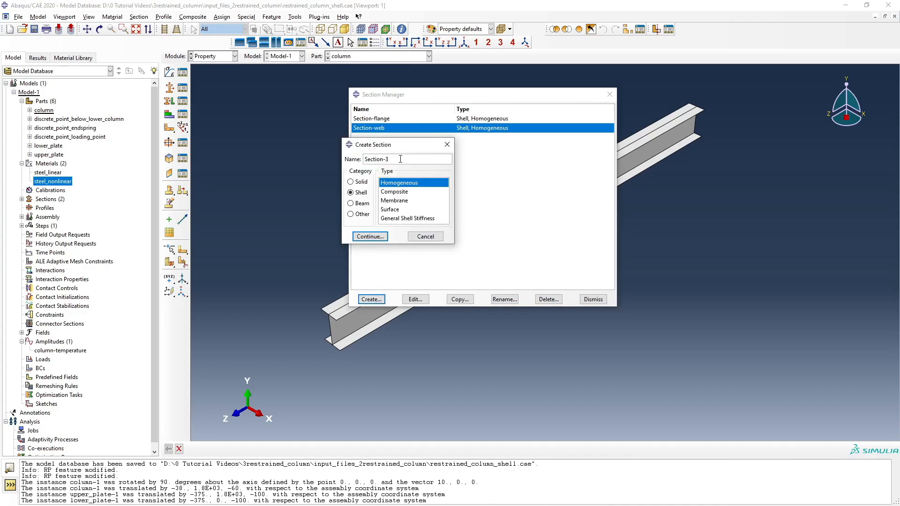
key(BackSpace)
text(plate)
click(370, 237)
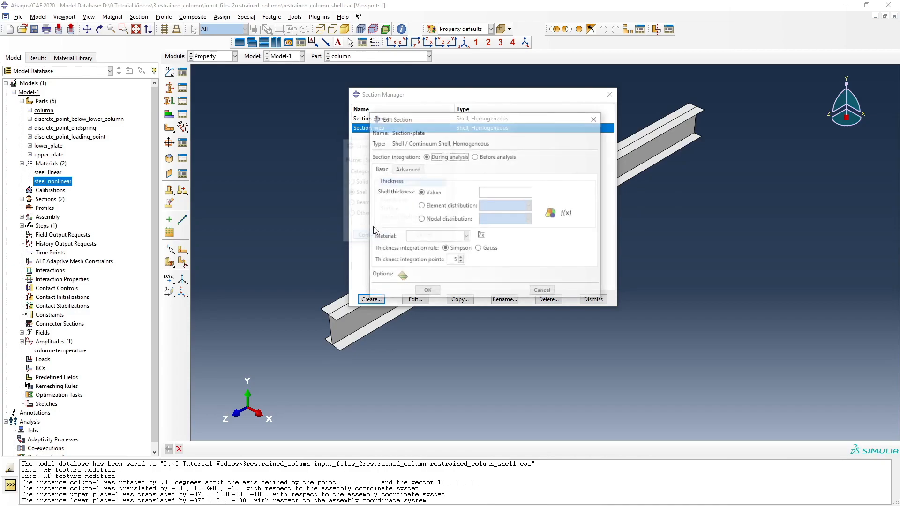
Give Section-plate a shell thickness of 20 and the material steel_linear, finishing the section definitions.
click(492, 193)
text(20)
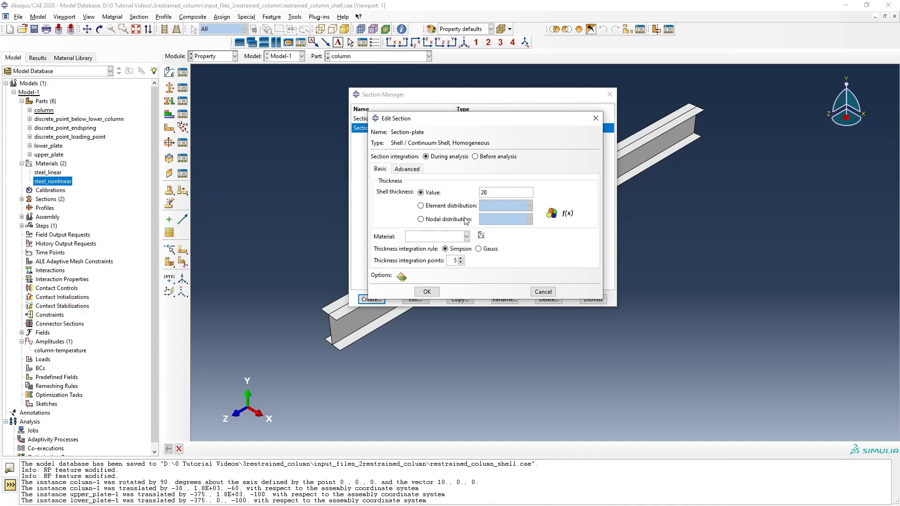
click(466, 236)
click(440, 247)
click(467, 237)
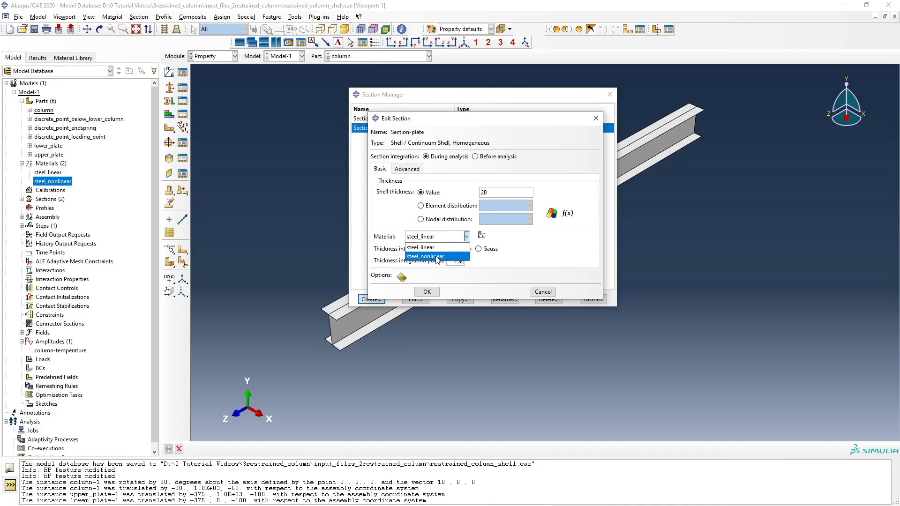
click(444, 237)
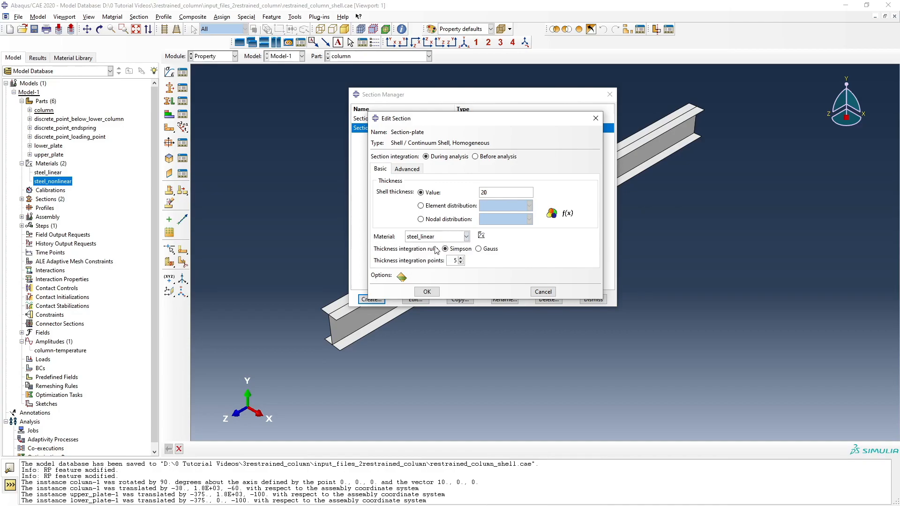
click(440, 237)
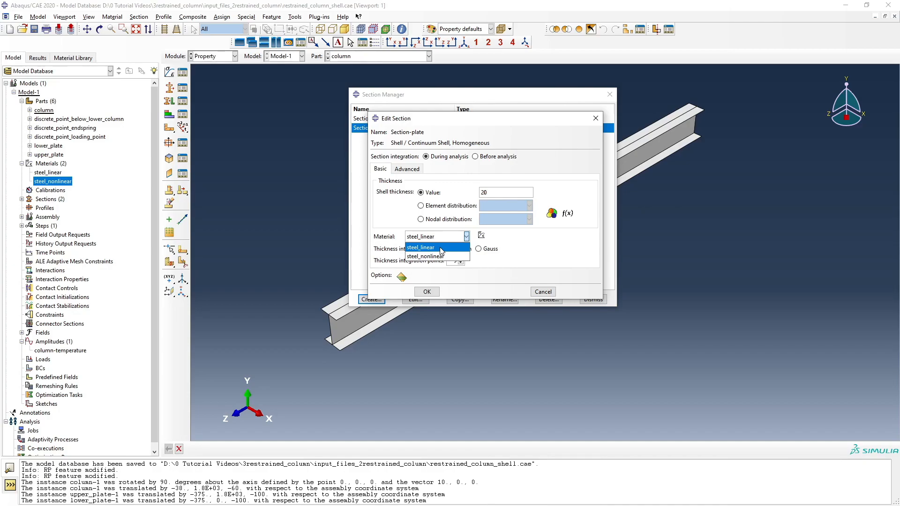
click(440, 249)
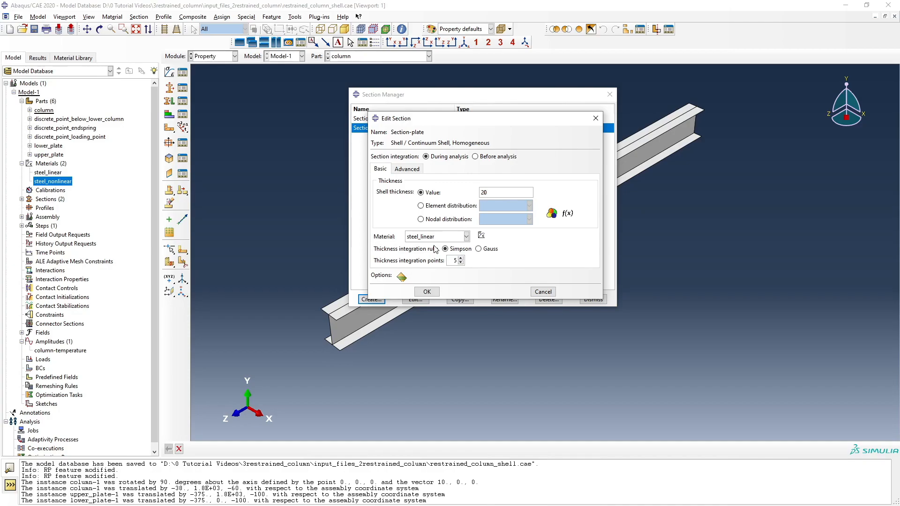
click(427, 292)
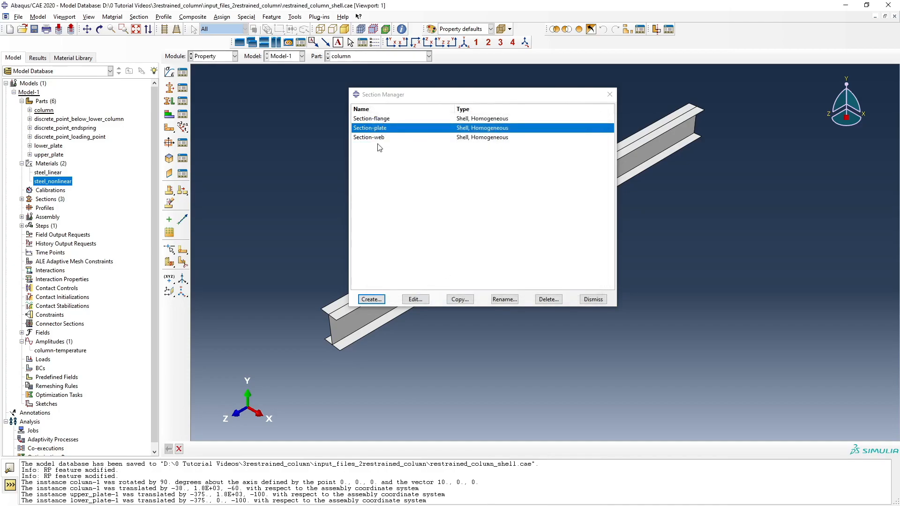
click(593, 300)
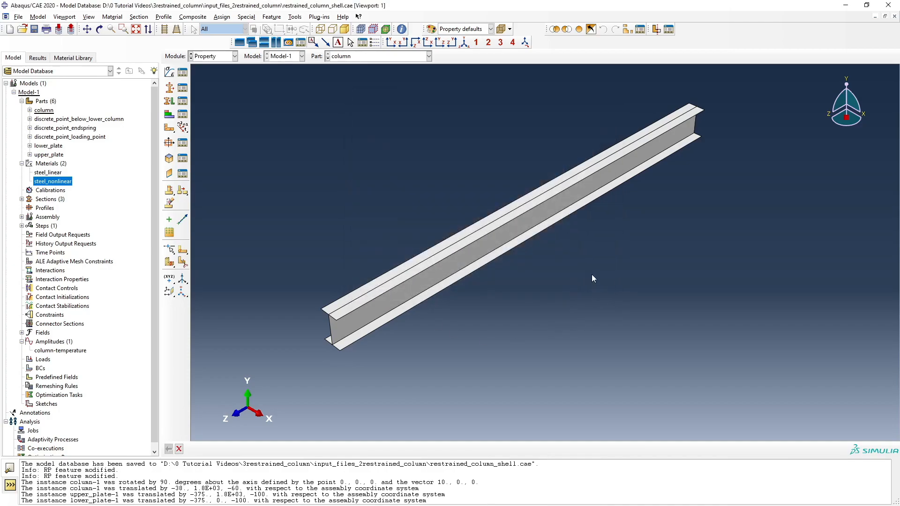
Assign Section-web to the column's web face, saving the region as a set named web.
scroll(470, 137, up, 1)
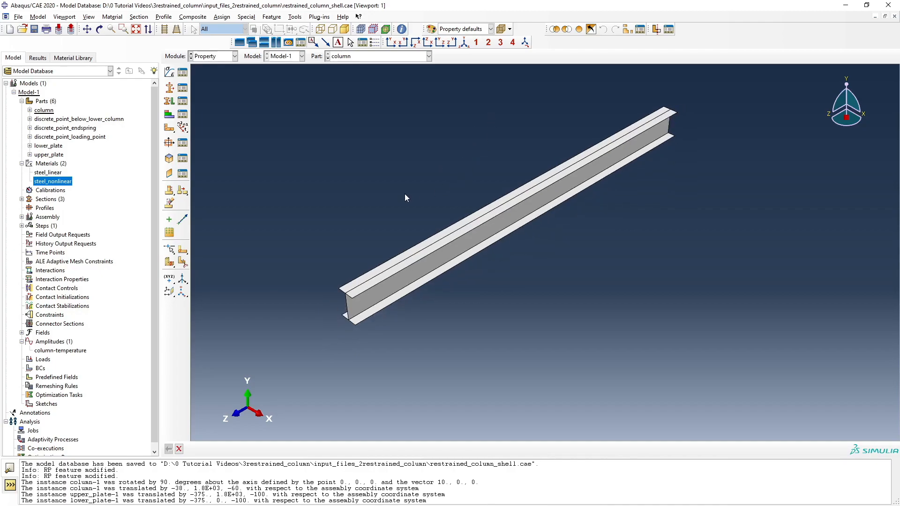
click(170, 104)
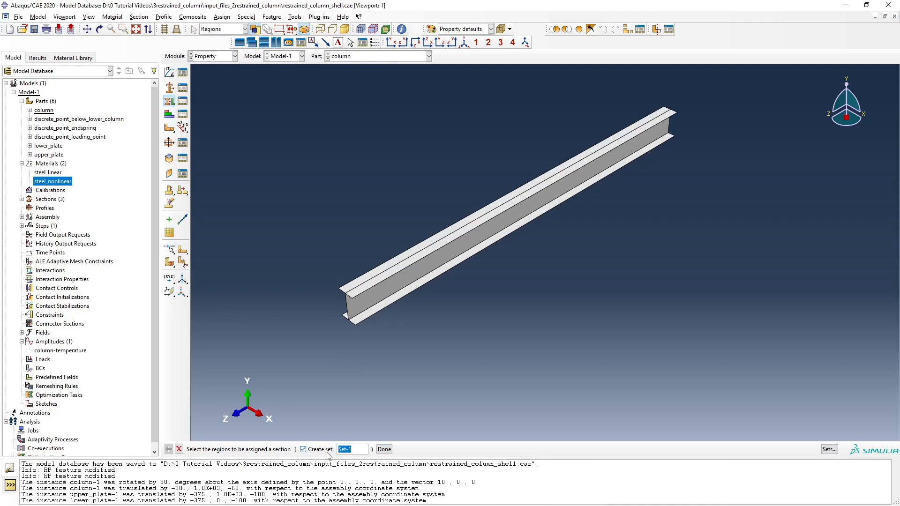
text(web)
click(377, 304)
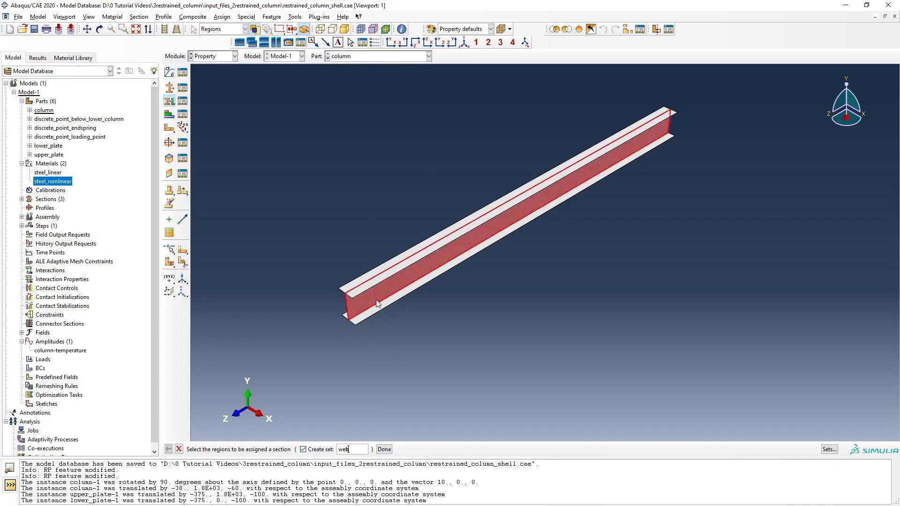
middle_click(436, 396)
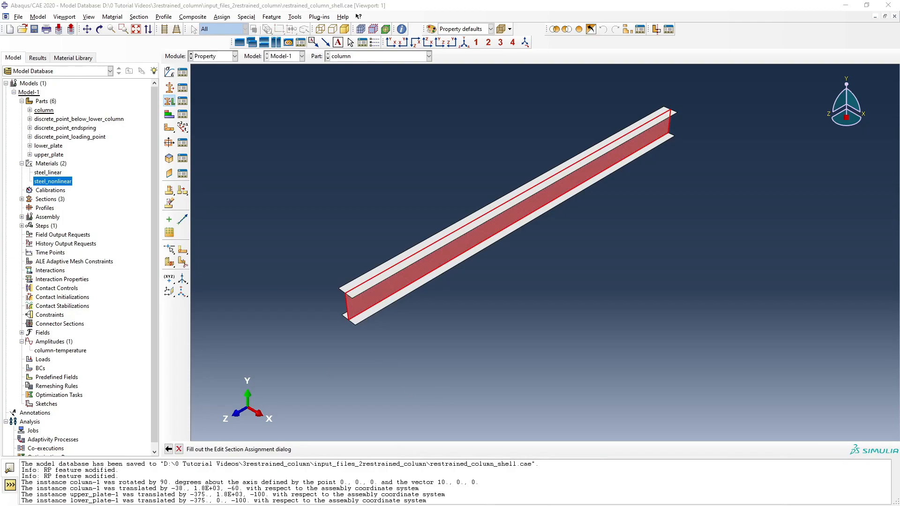
drag(305, 117, 379, 92)
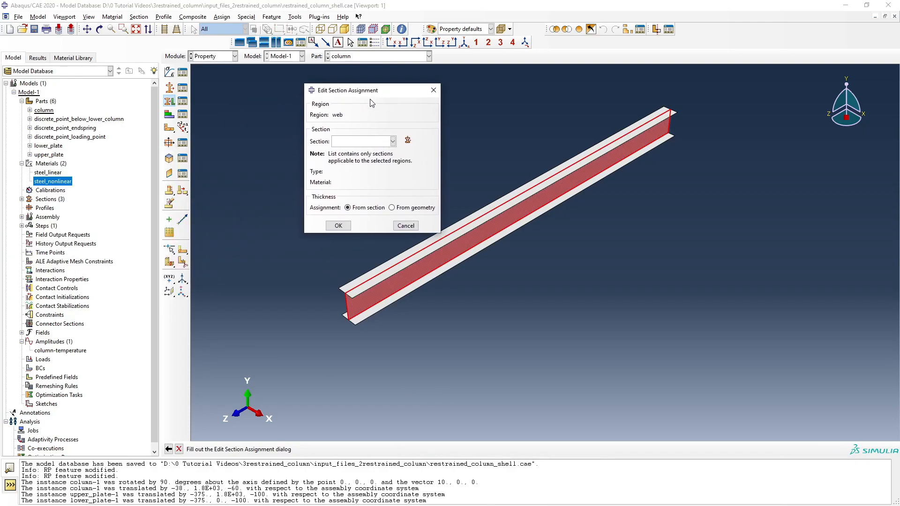
click(353, 142)
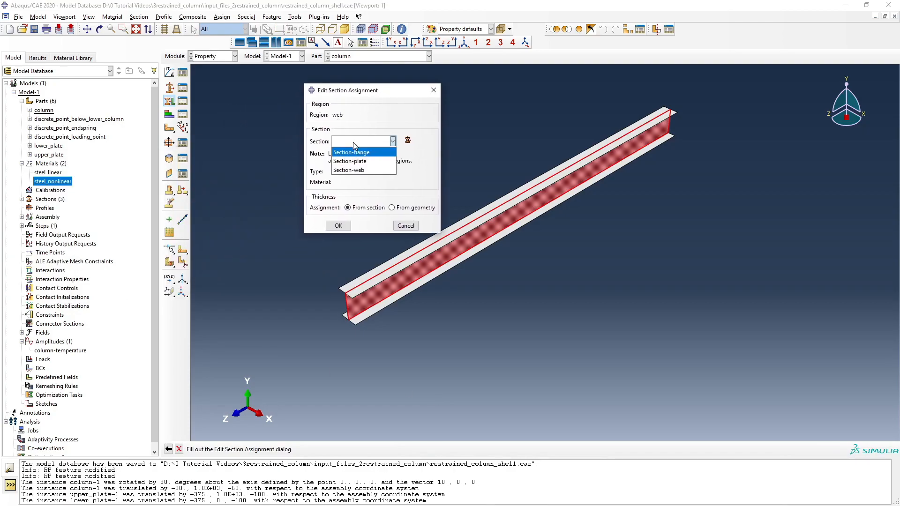
click(358, 170)
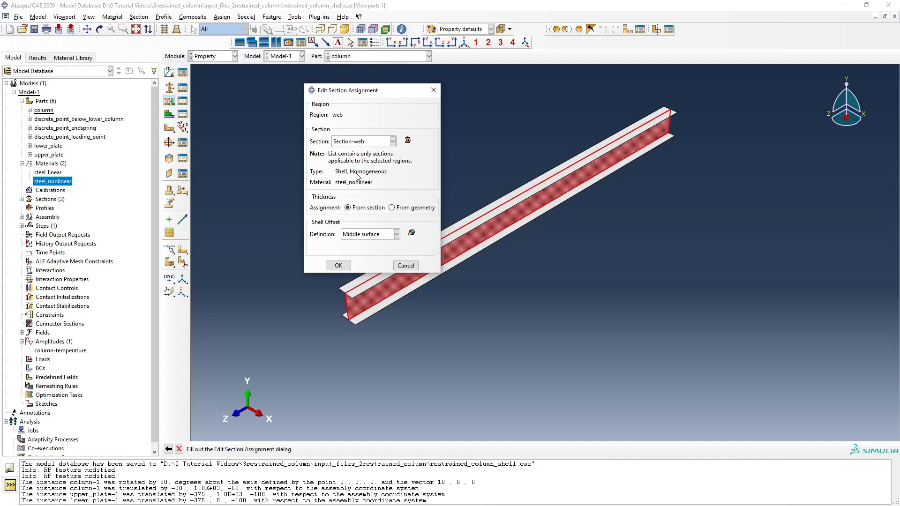
click(338, 266)
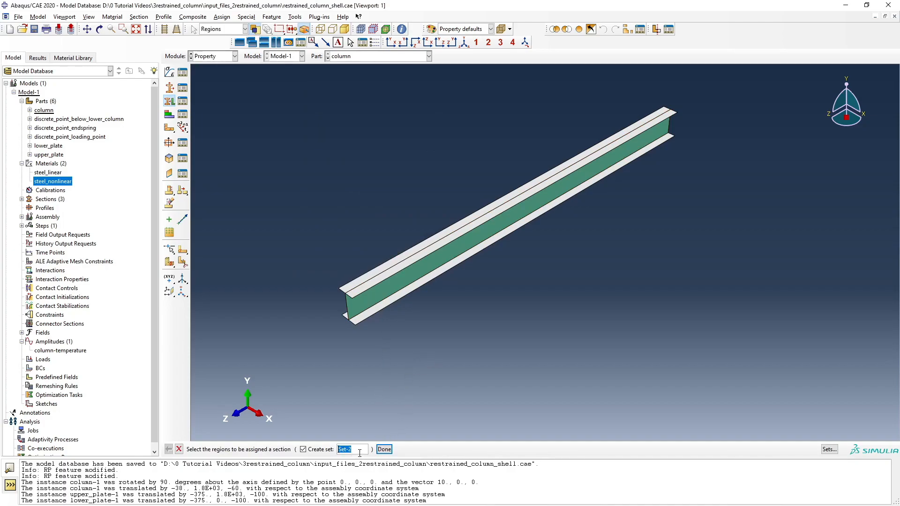
Temporarily render the column's shell thickness to examine the web, and switch the thickness rendering off again.
click(88, 21)
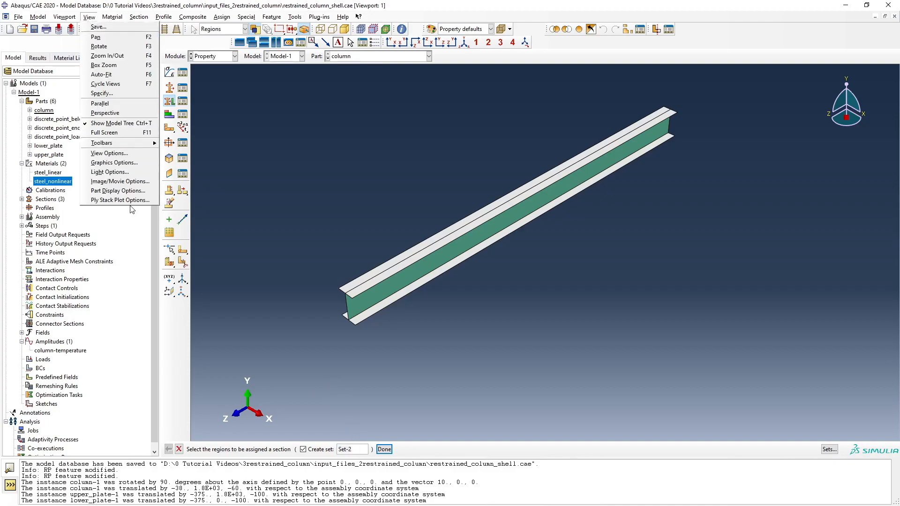
click(132, 192)
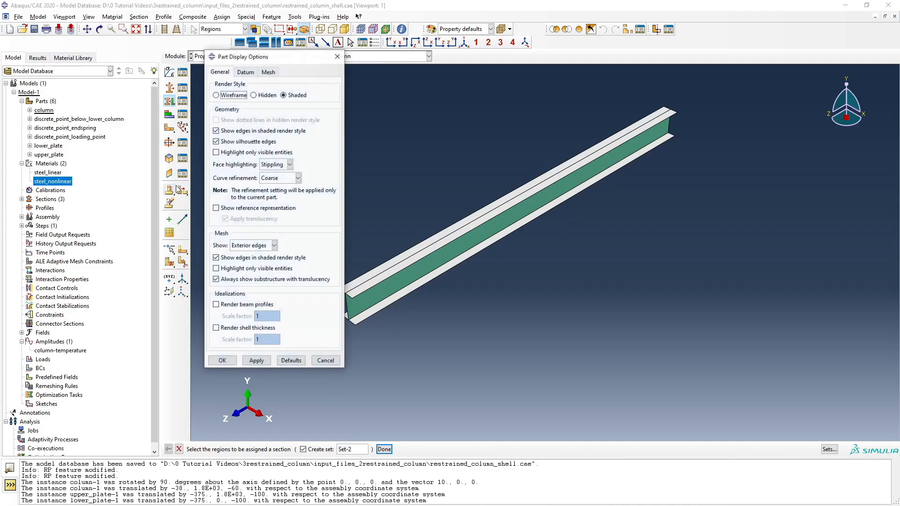
click(249, 328)
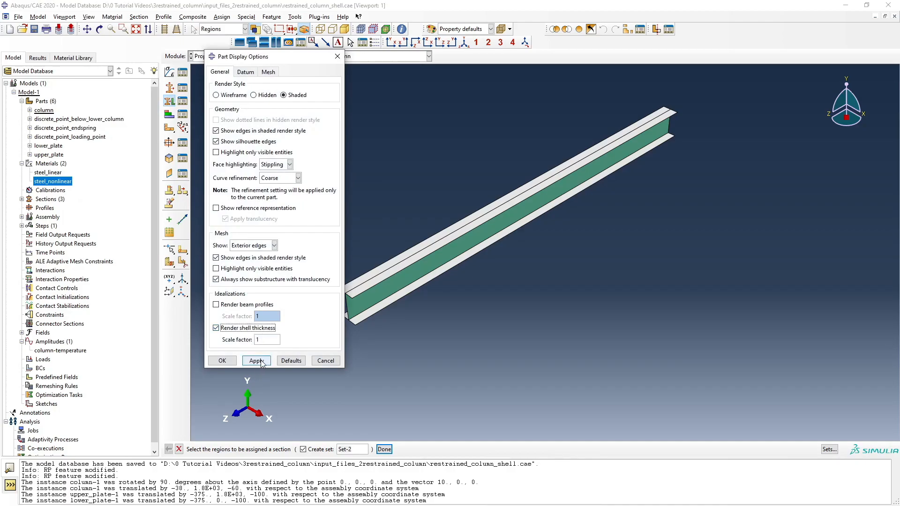
click(256, 360)
scroll(406, 328, down, 1)
scroll(417, 318, up, 2)
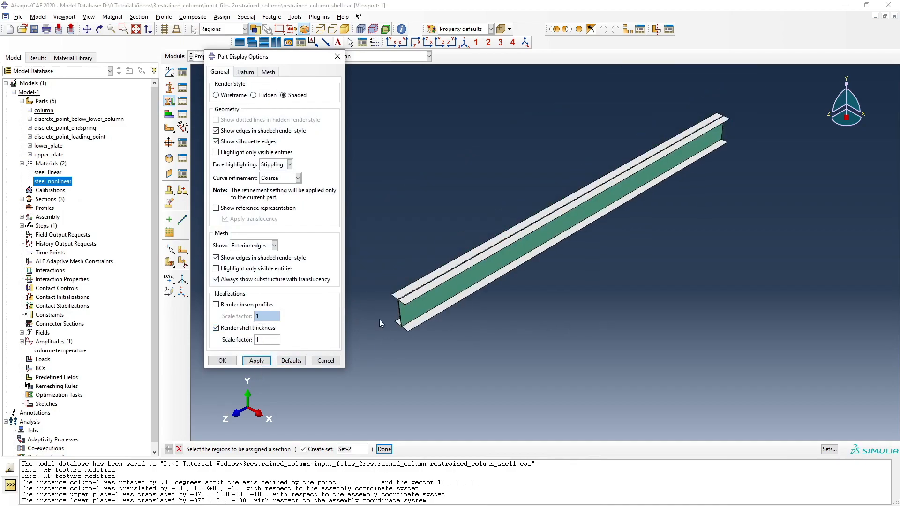
scroll(397, 331, down, 8)
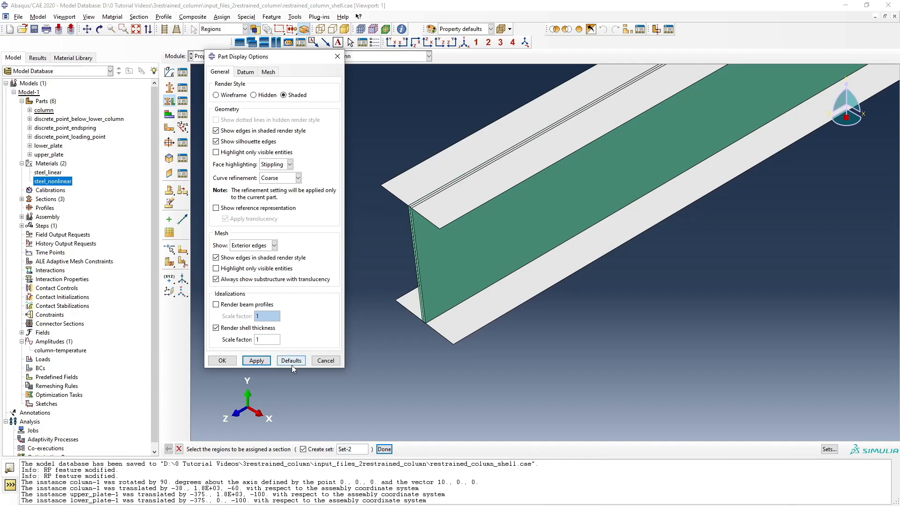
click(238, 328)
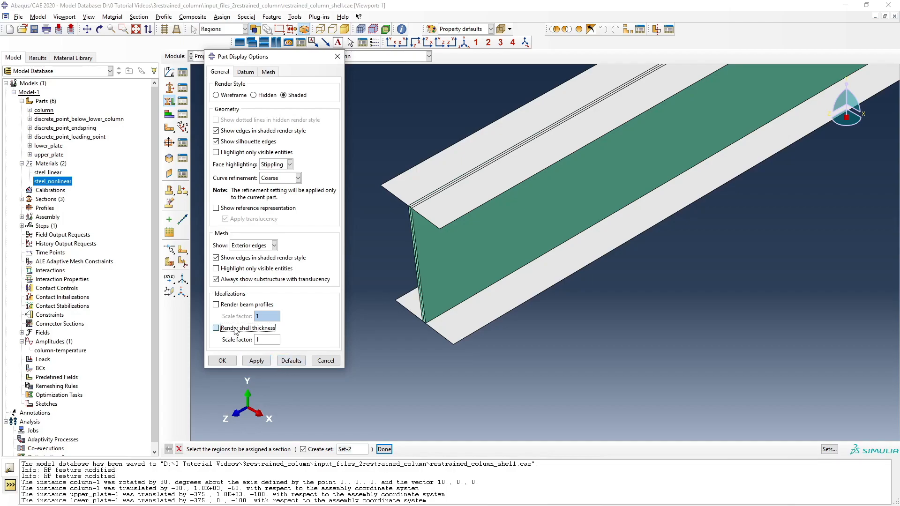
click(256, 360)
click(325, 361)
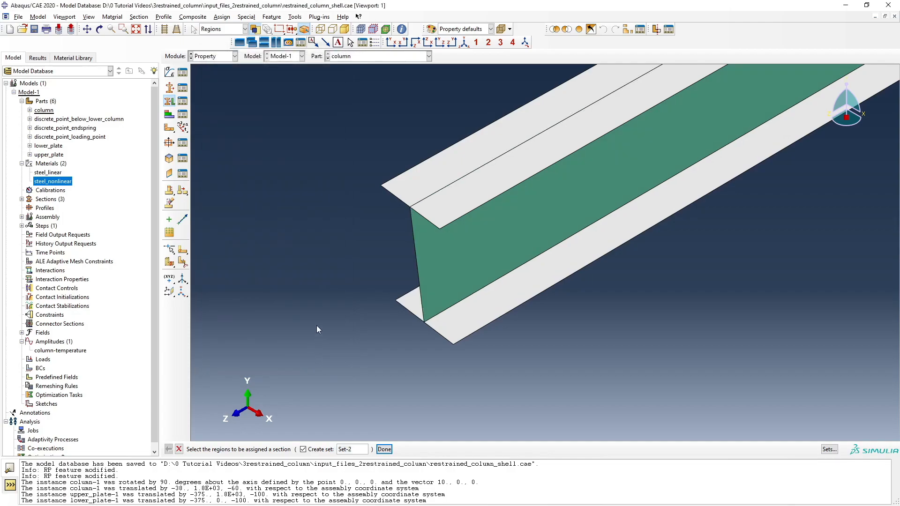
Assign Section-flange to both upper flange faces of the column, saving the region as a set named upper_flange.
scroll(333, 297, up, 3)
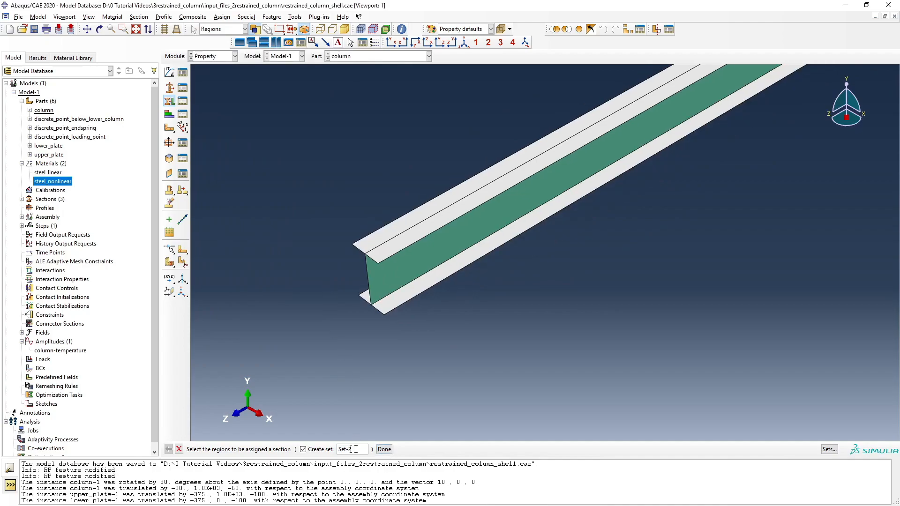
text(upper_flange)
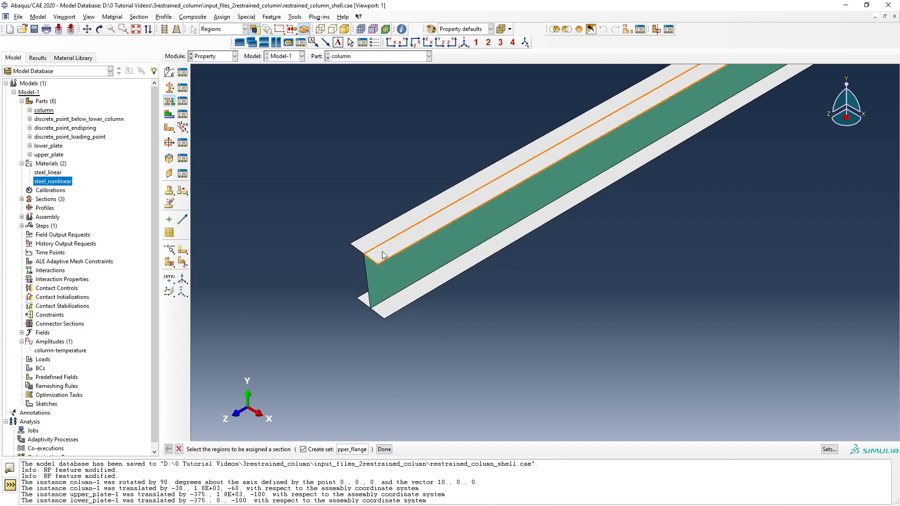
click(383, 255)
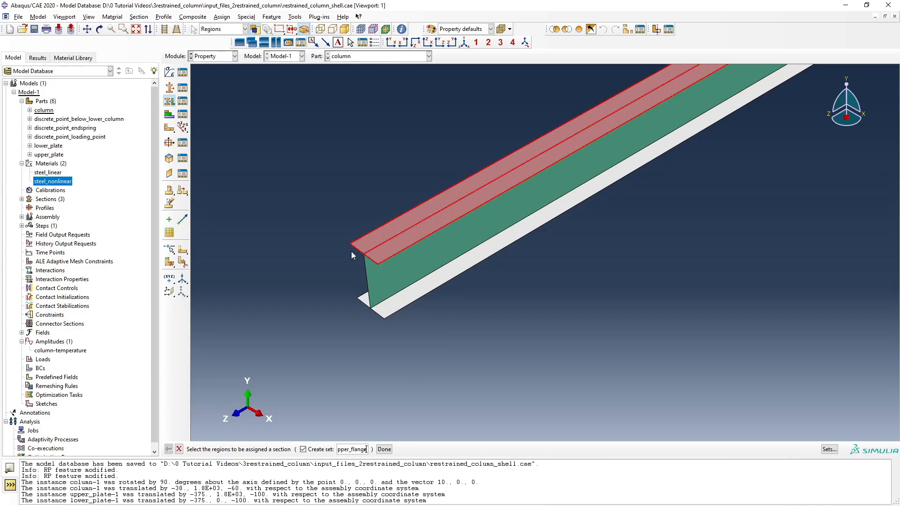
scroll(337, 262, down, 3)
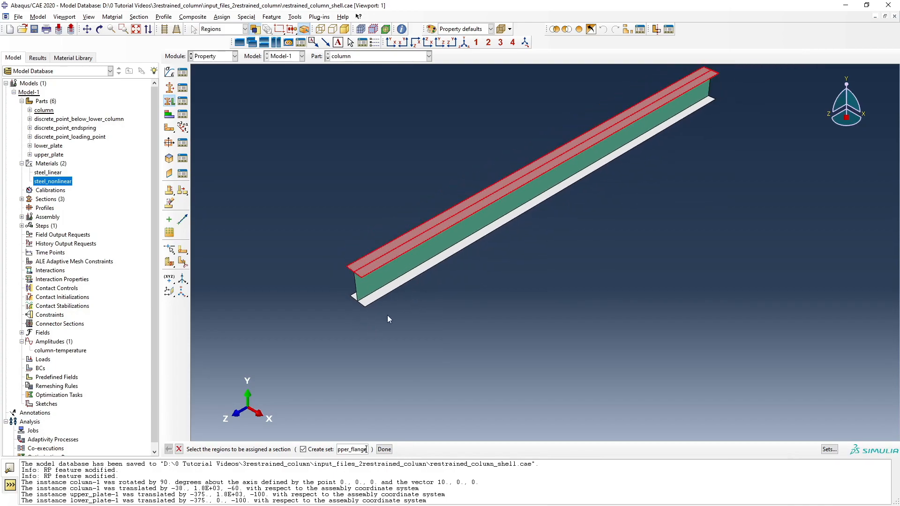
click(384, 449)
click(392, 141)
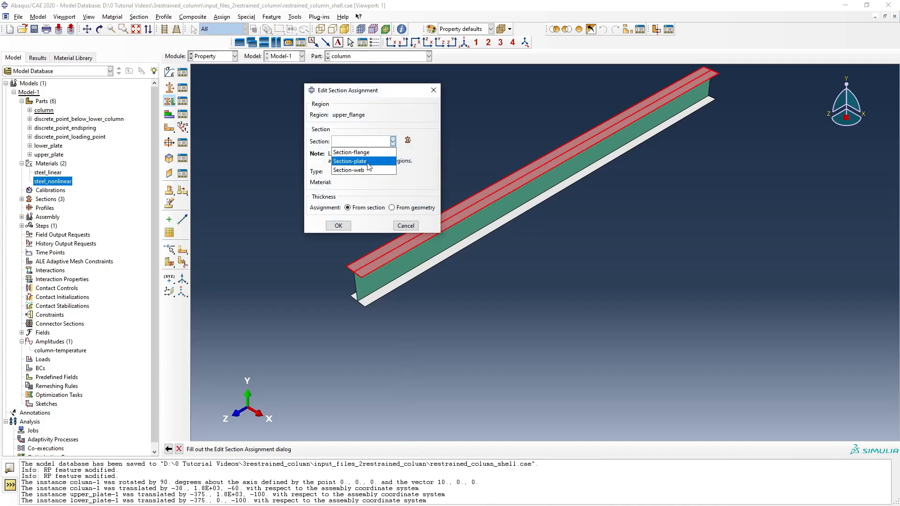
click(367, 152)
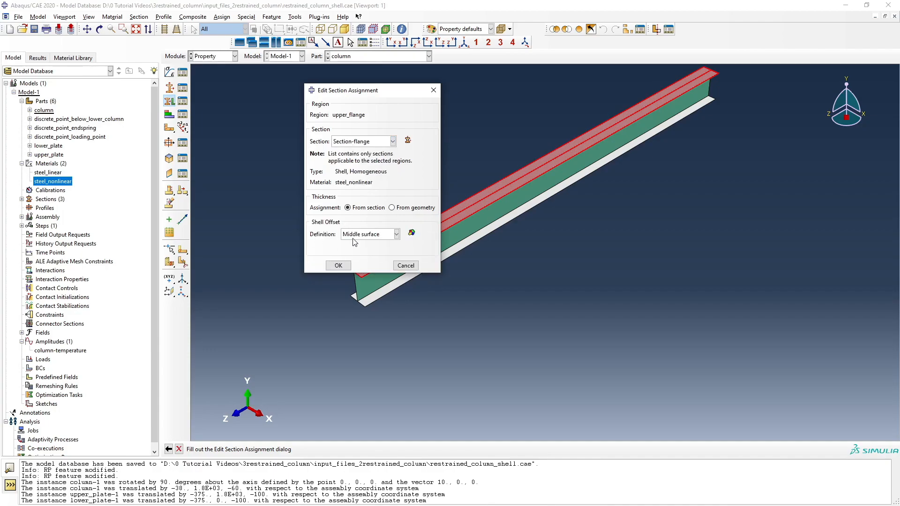
click(338, 265)
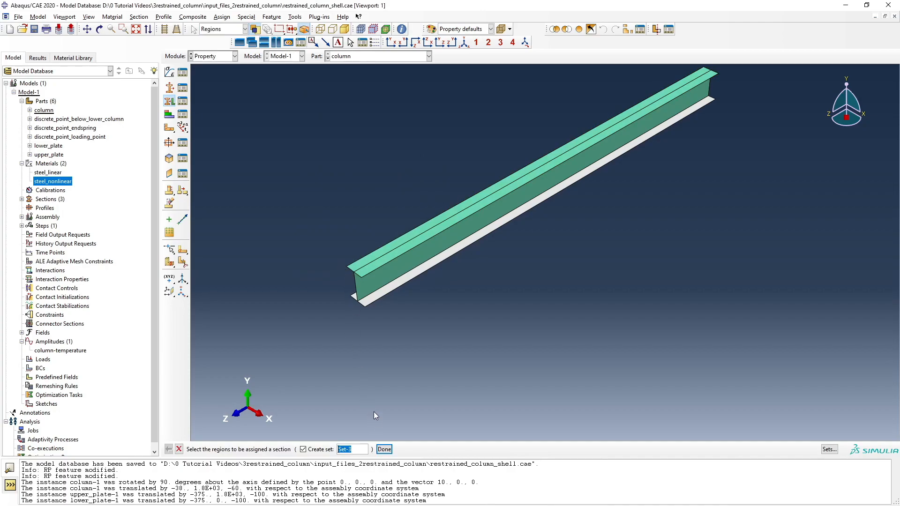
Assign Section-flange to both lower flange faces of the column, saving the region as a set named lower_flange.
scroll(339, 327, up, 2)
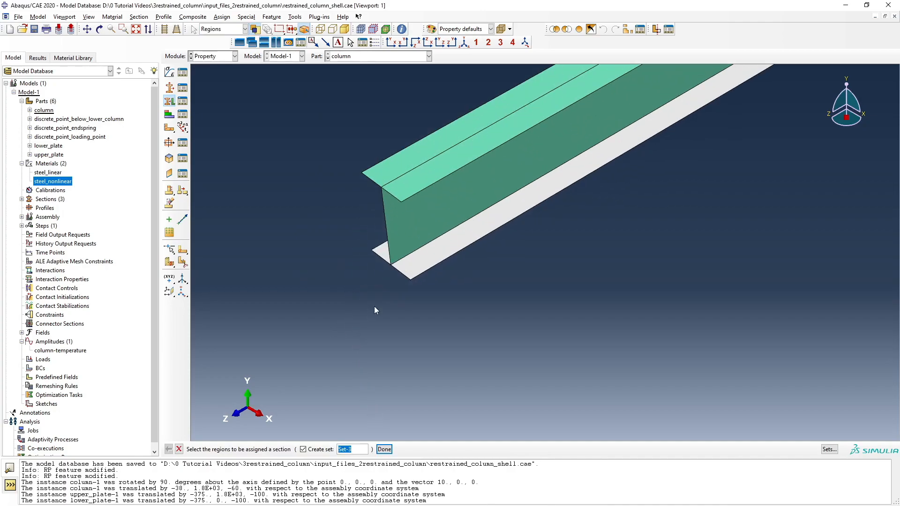
click(410, 267)
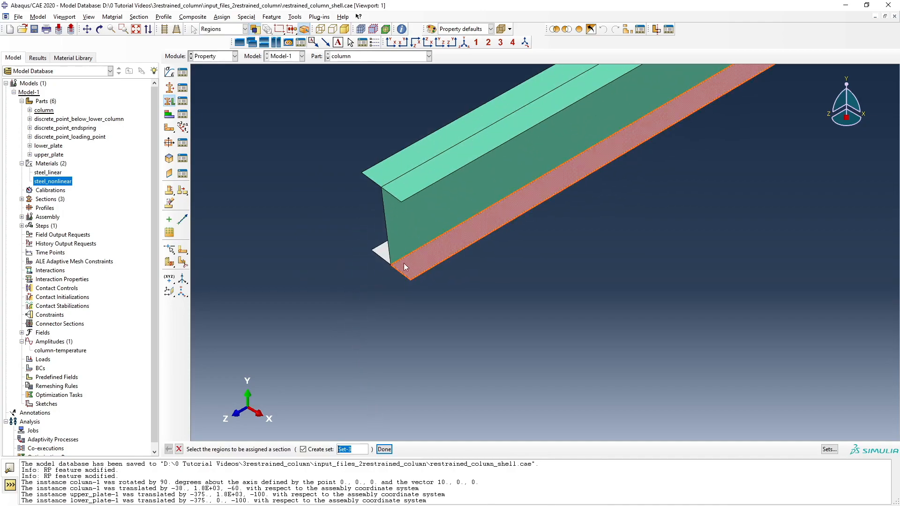
shift+click(381, 254)
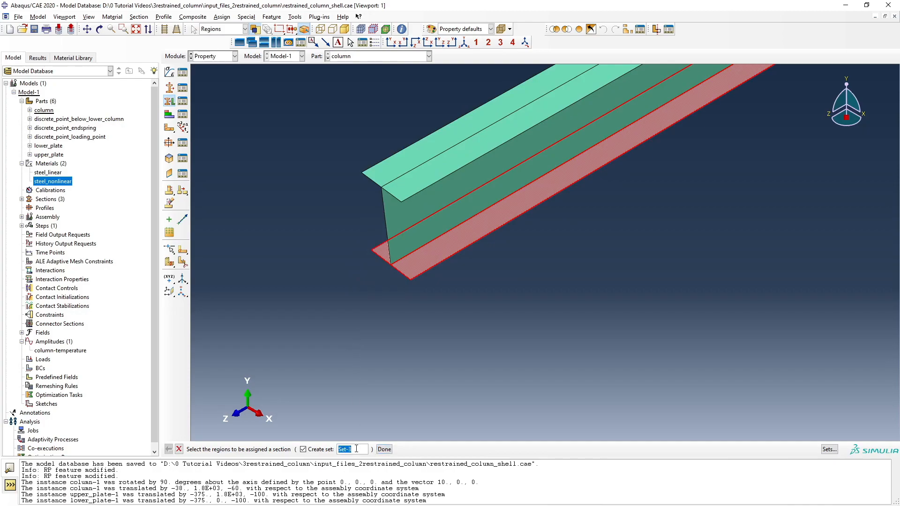
text(lower_flange)
middle_click(413, 340)
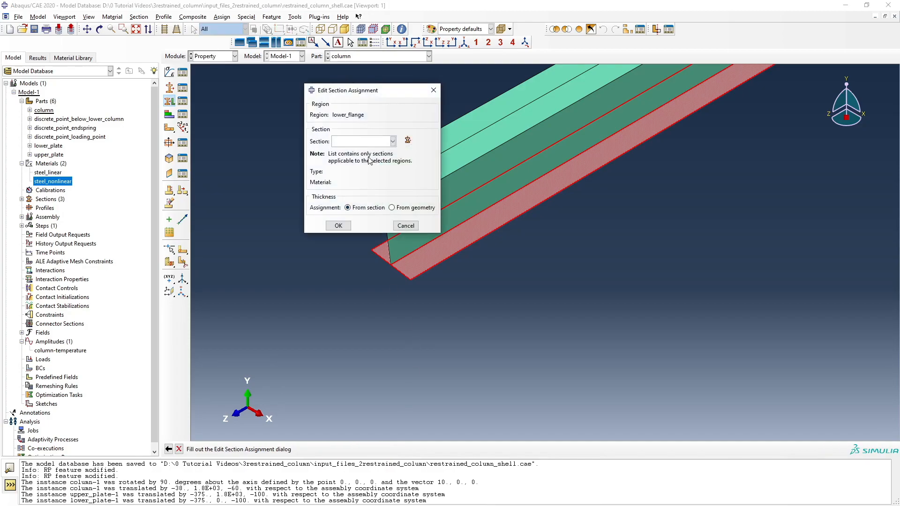
click(369, 142)
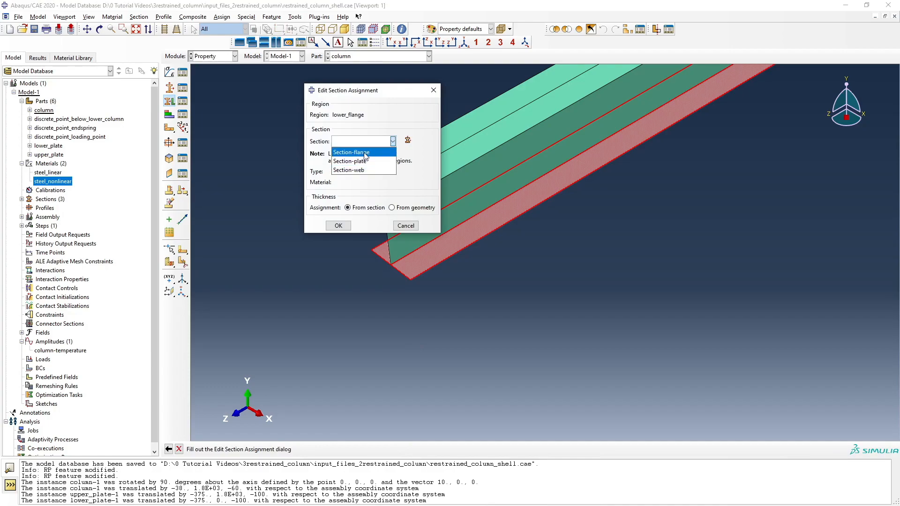
click(365, 153)
click(338, 250)
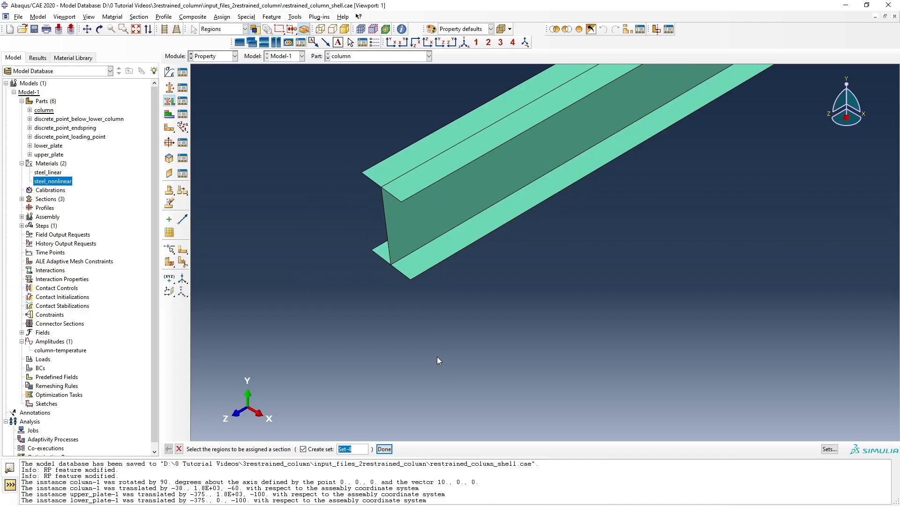
click(178, 448)
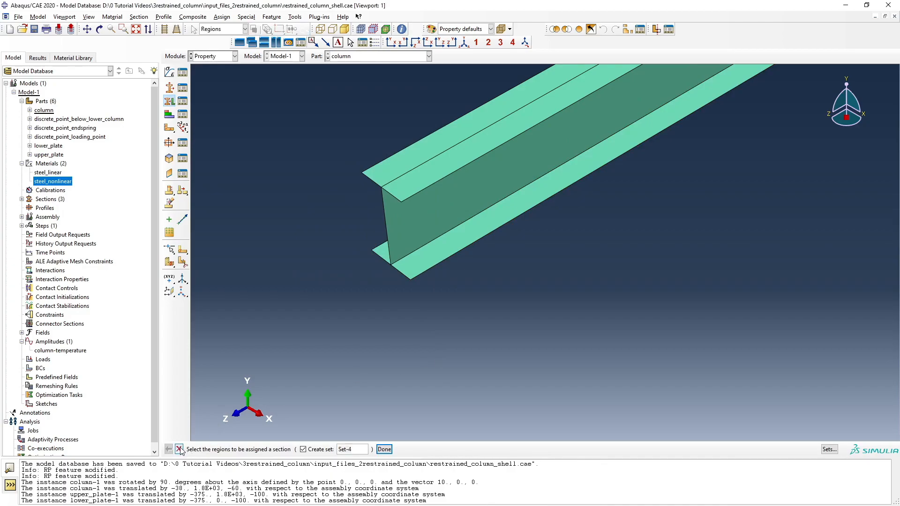
Render shell thickness on the column to check the flanges and web together, and turn the rendering back off.
click(89, 16)
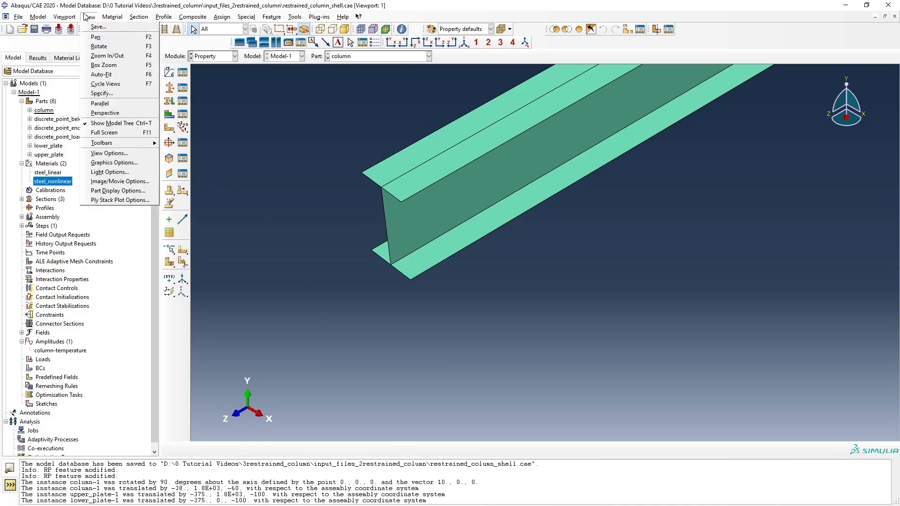
click(121, 191)
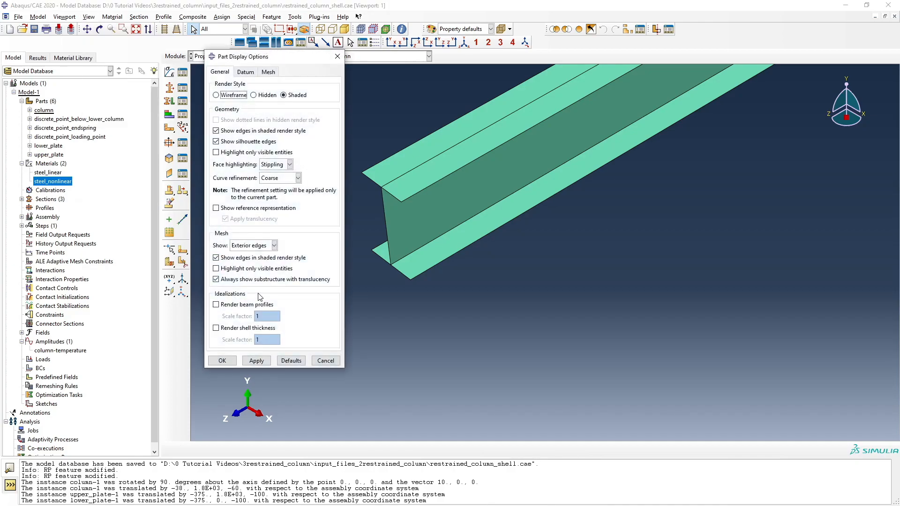
click(217, 328)
click(256, 360)
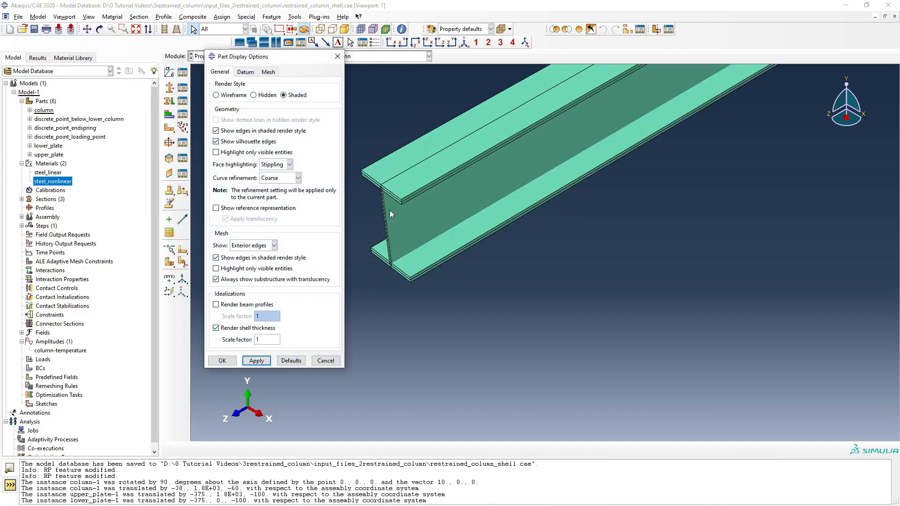
click(237, 328)
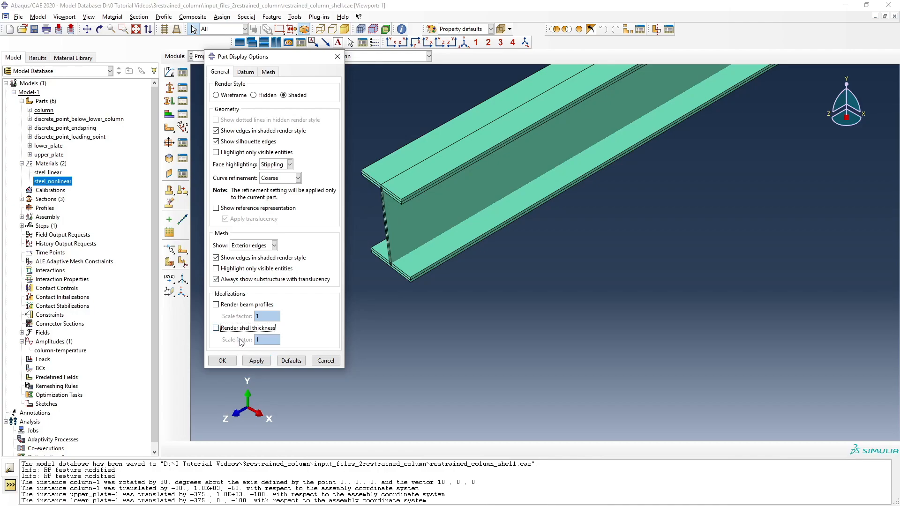
click(257, 360)
click(222, 361)
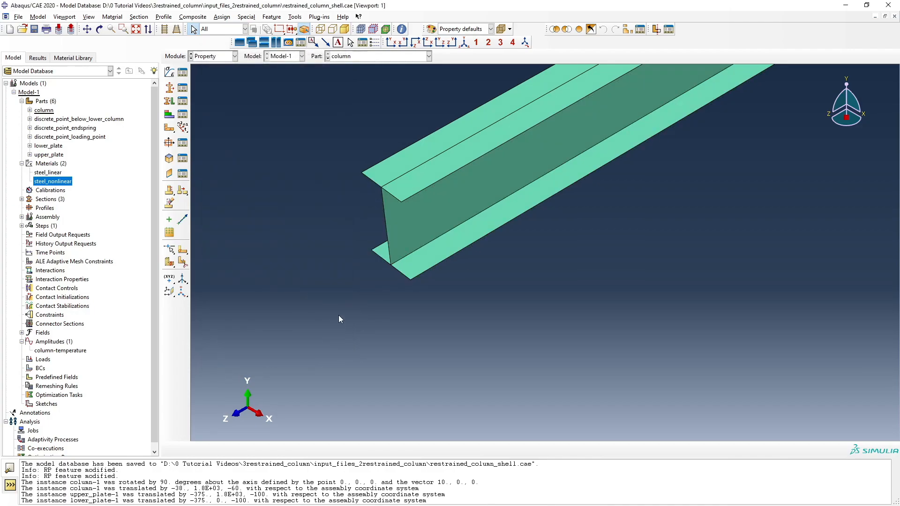
scroll(333, 297, down, 4)
scroll(385, 258, up, 1)
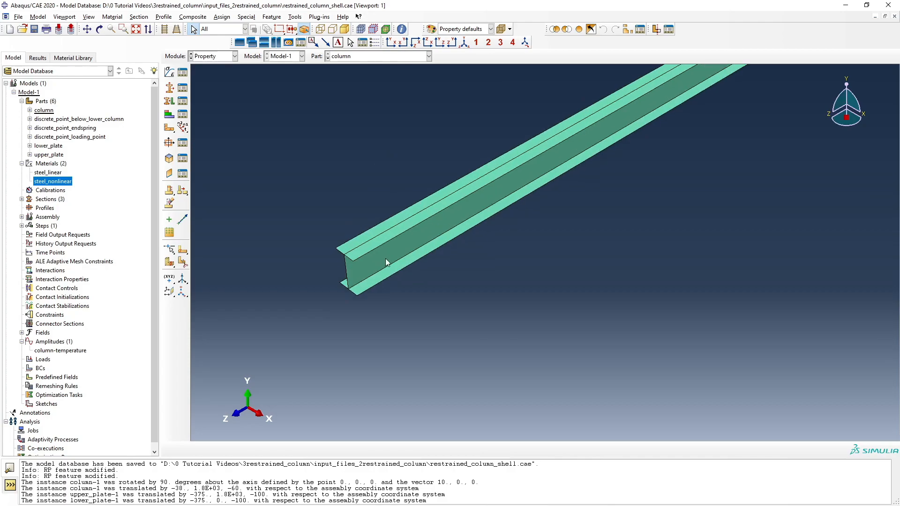
Review the column's section assignments for the web, upper flange and lower flange regions.
scroll(347, 284, down, 2)
scroll(409, 249, up, 1)
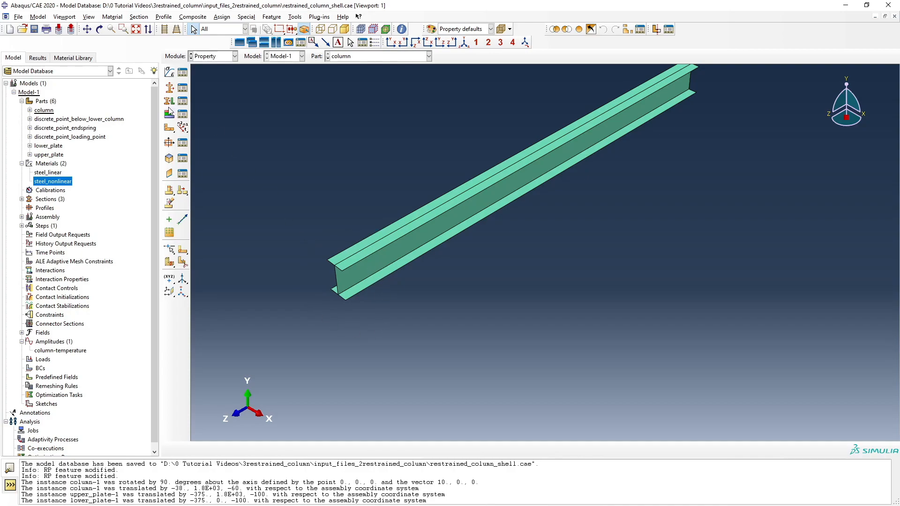
click(181, 101)
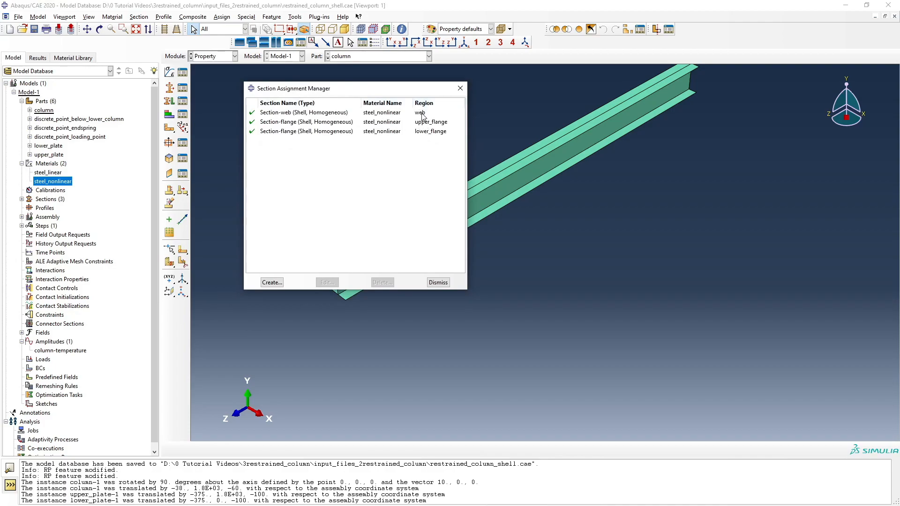
click(437, 282)
Start a section assignment on the lower_plate part, selecting the whole plate as a region set named lower_plate.
click(382, 59)
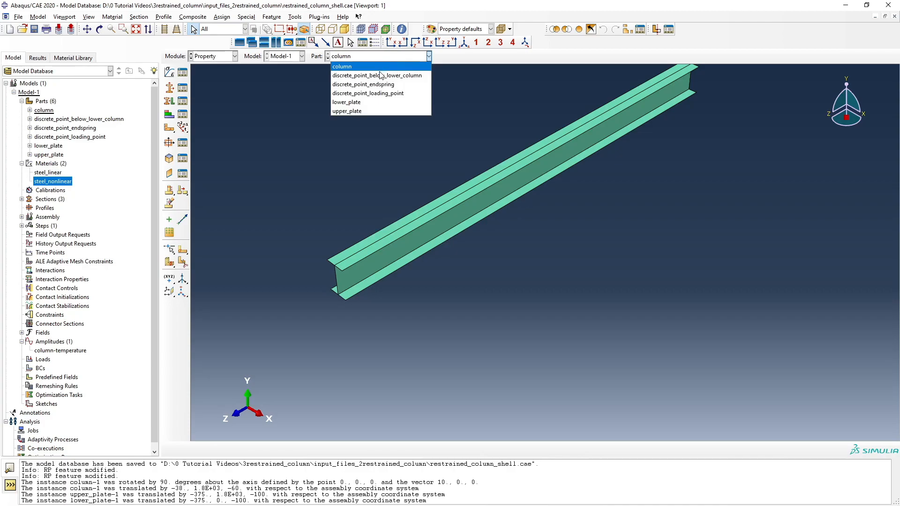
click(377, 103)
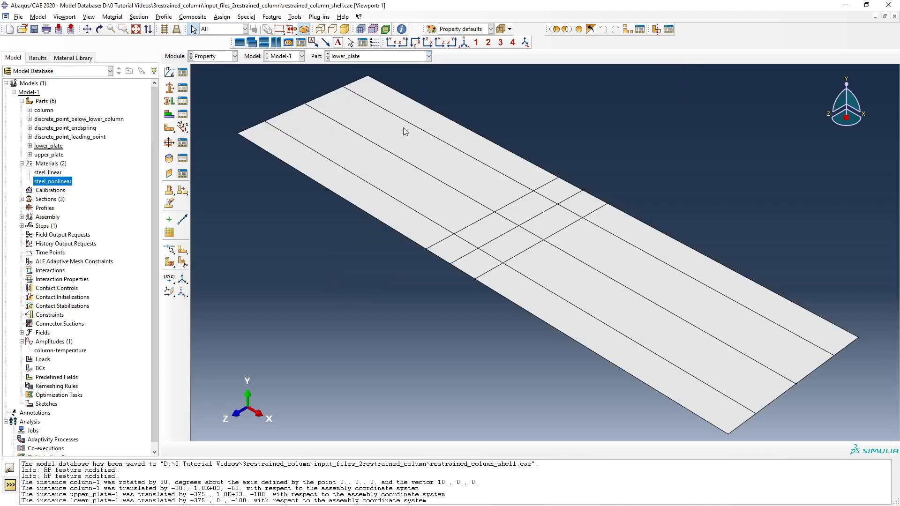
scroll(402, 128, up, 3)
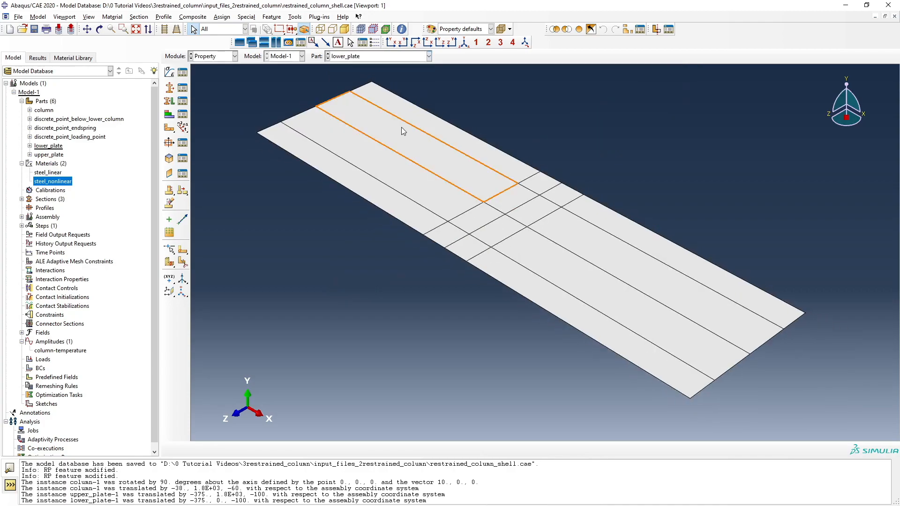
click(183, 101)
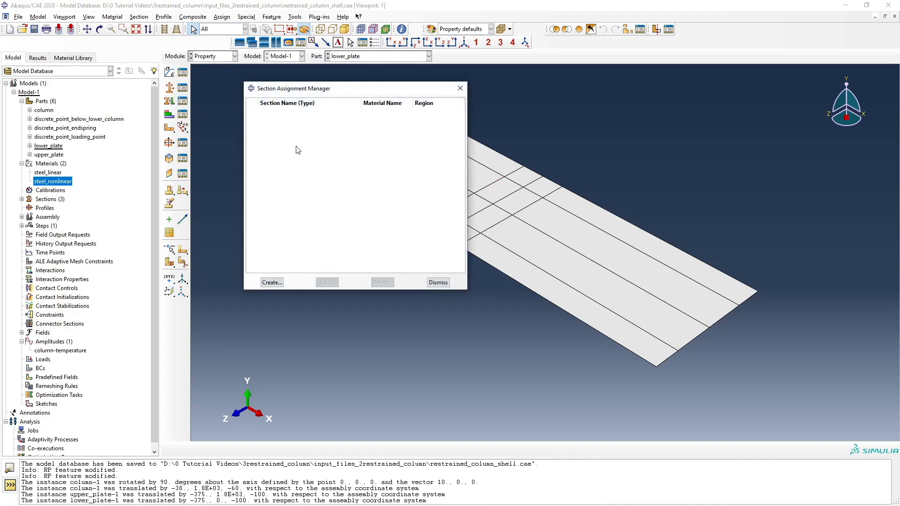
click(272, 282)
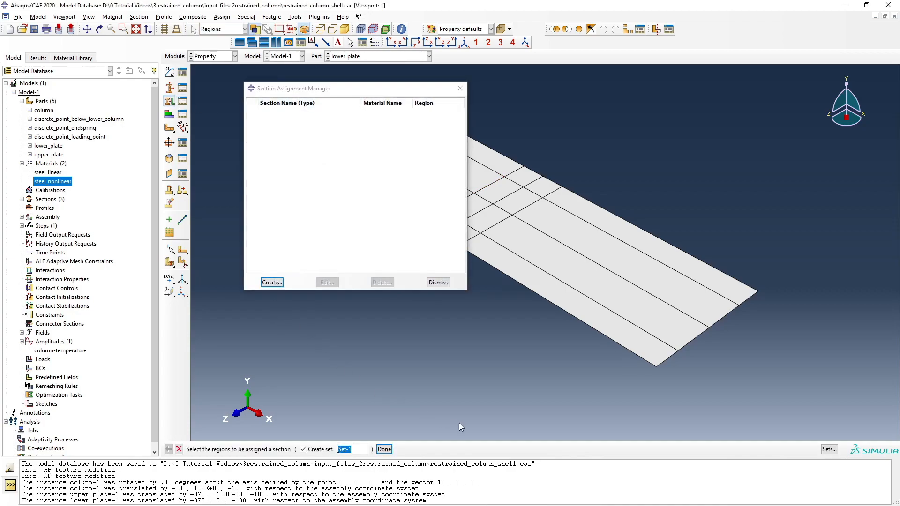
drag(301, 94, 172, 175)
scroll(752, 183, up, 1)
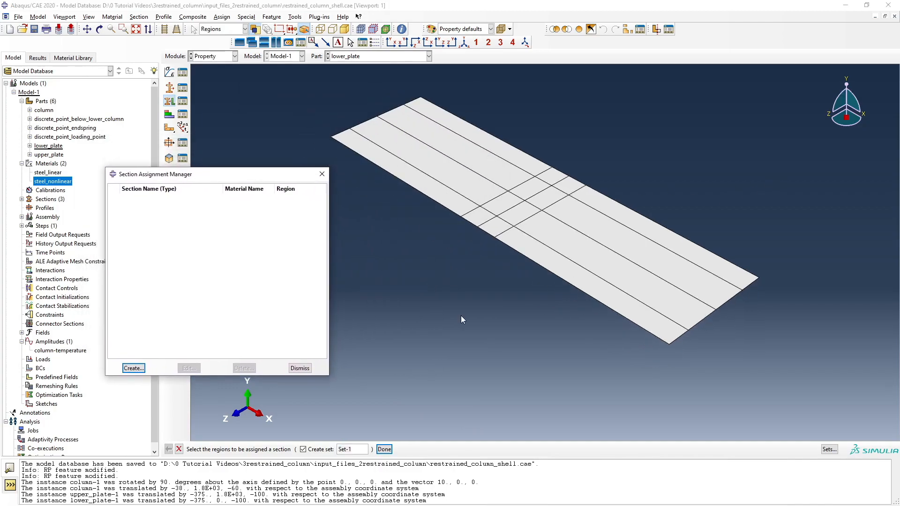
double_click(358, 450)
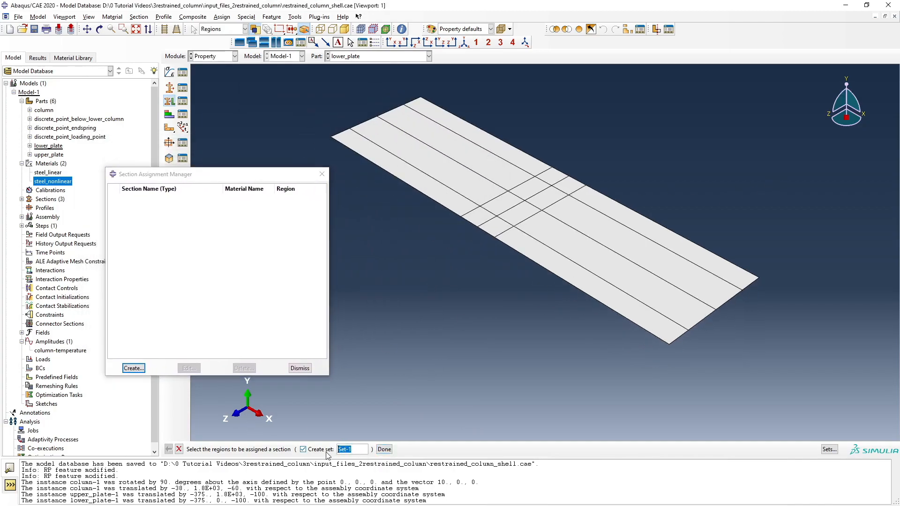
text(lower_plate)
scroll(553, 297, up, 1)
drag(351, 122, 735, 370)
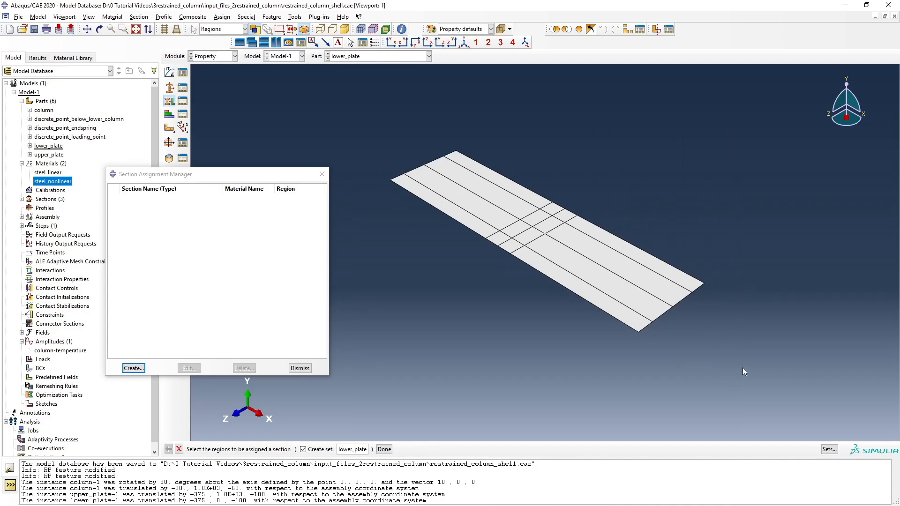
middle_click(541, 383)
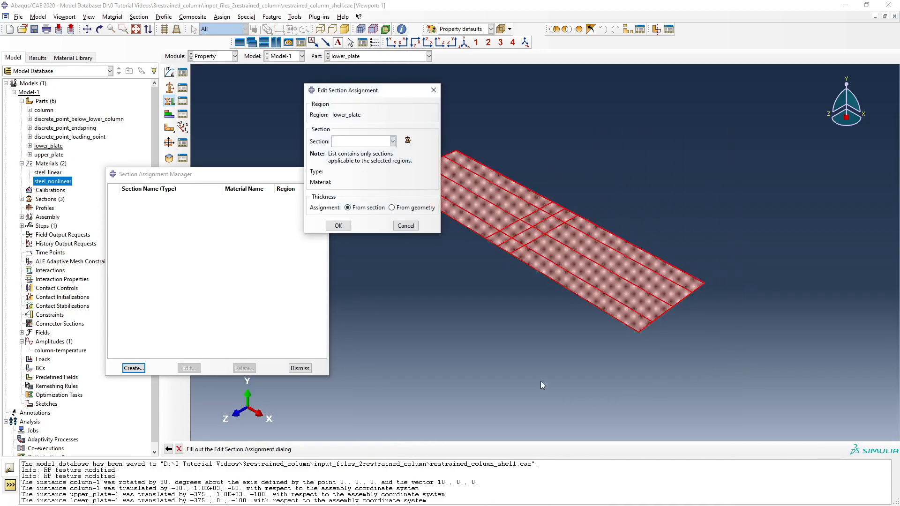
Assign Section-plate to the lower_plate region and finish the lower plate's section assignments.
click(392, 141)
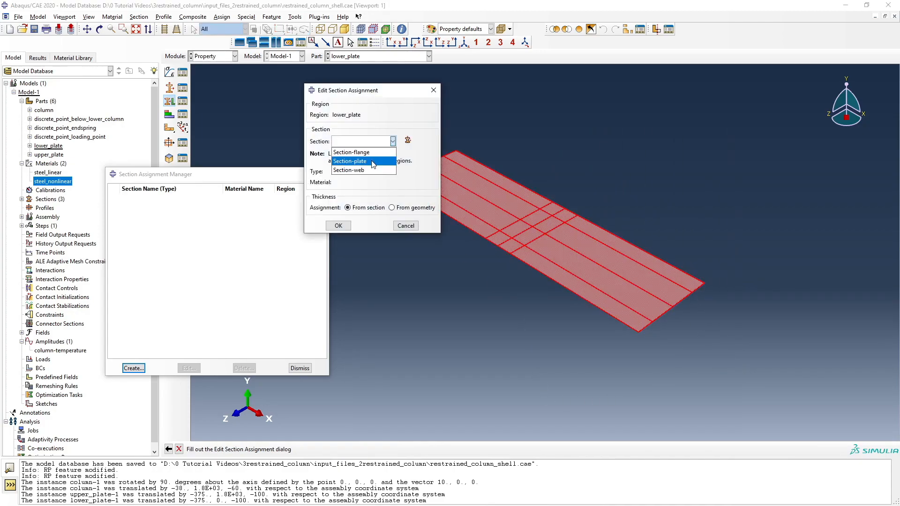
click(372, 162)
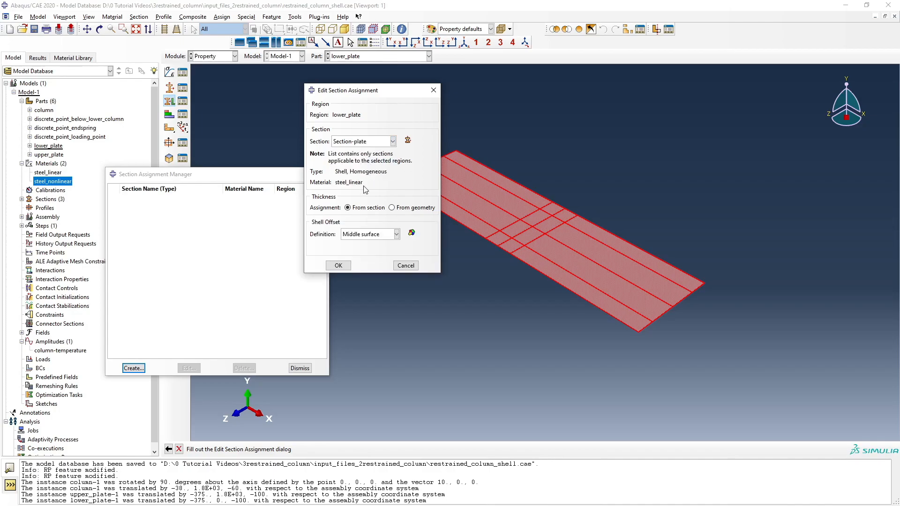
click(339, 266)
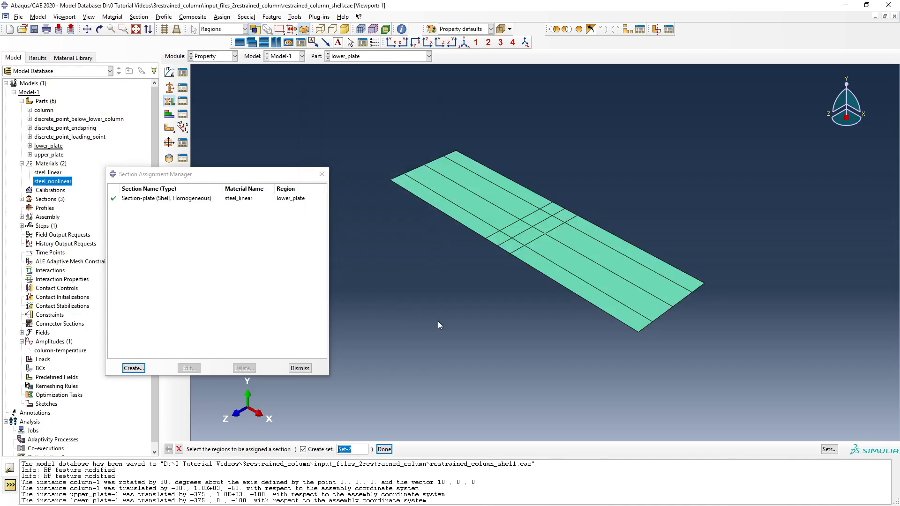
click(179, 449)
click(299, 369)
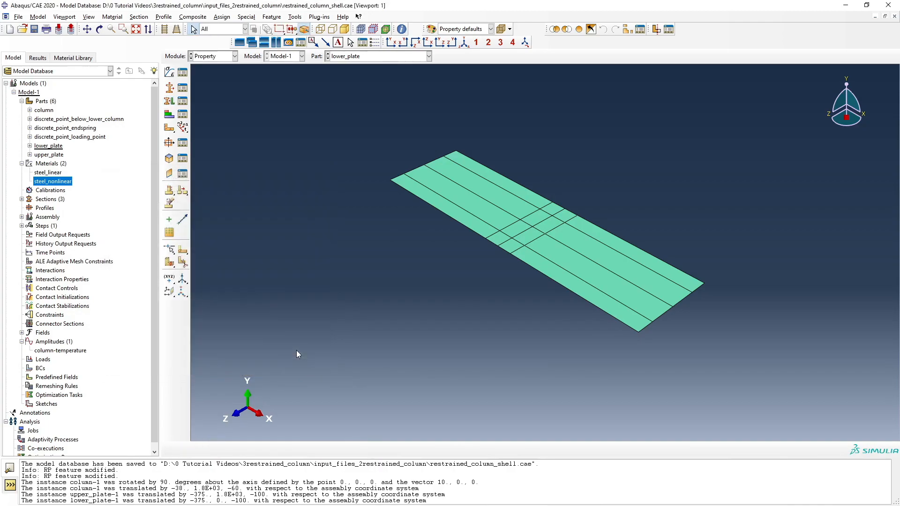
Start a section assignment on the upper_plate part, selecting the whole plate as a region set named upper_plate.
click(426, 56)
click(390, 113)
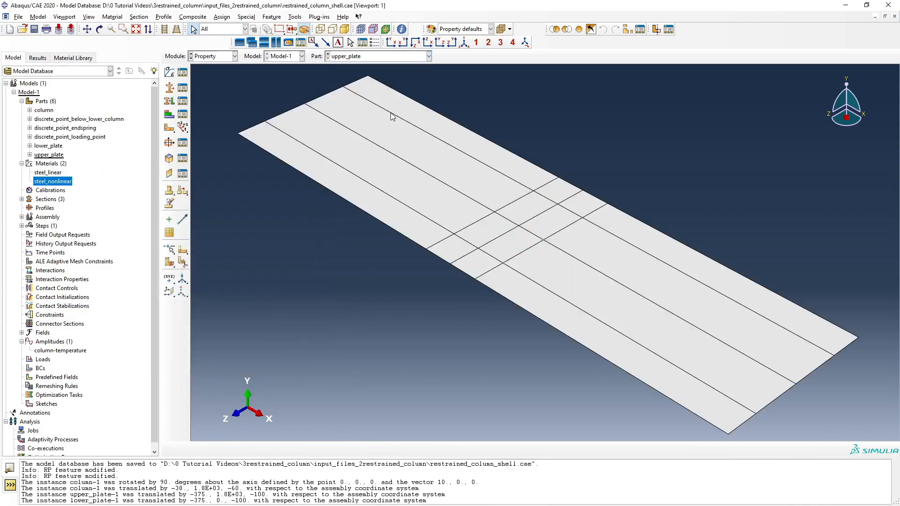
click(183, 114)
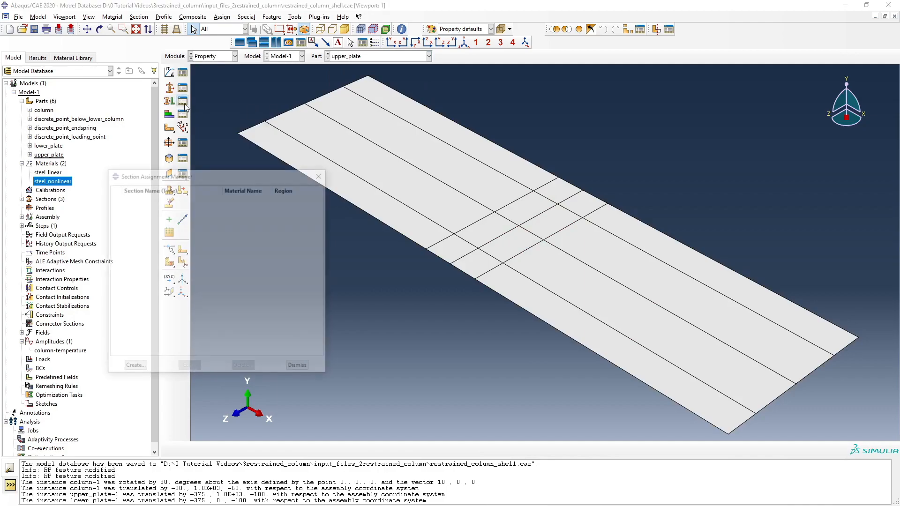
drag(166, 174, 247, 141)
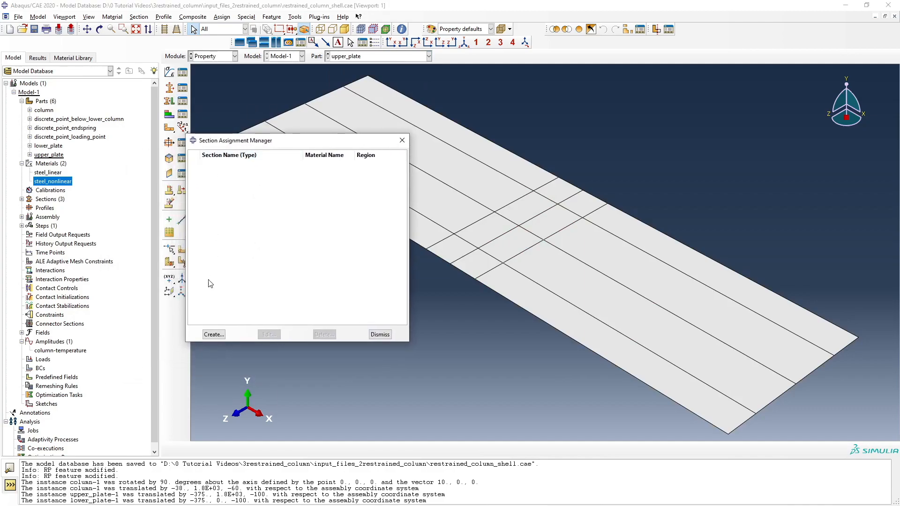
click(213, 334)
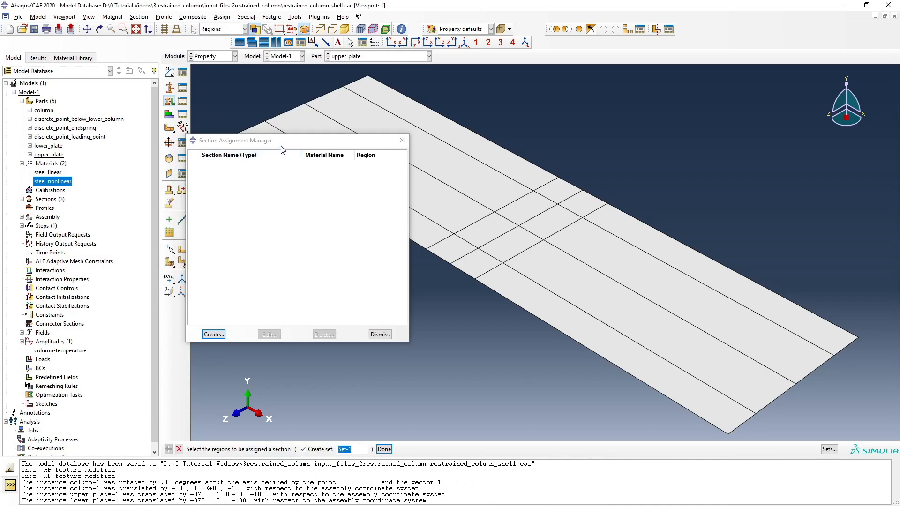
drag(281, 143, 178, 197)
scroll(573, 207, down, 3)
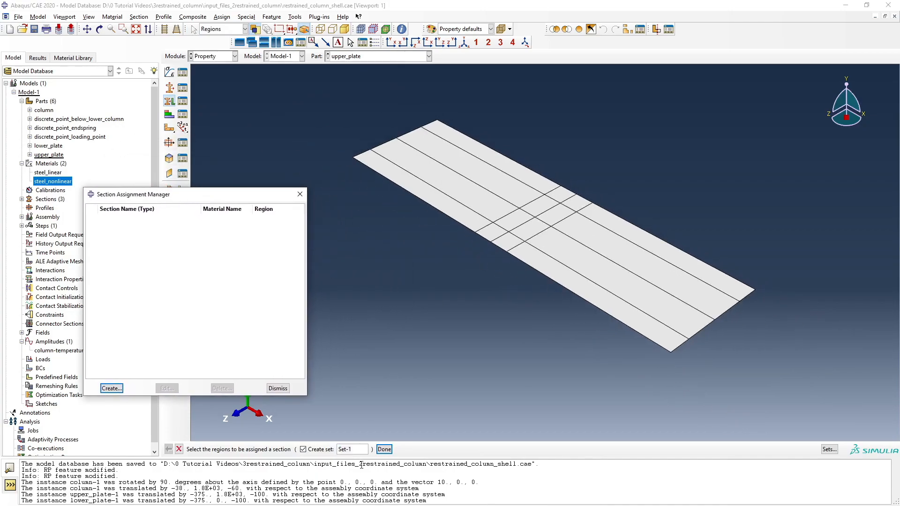
drag(356, 451, 328, 456)
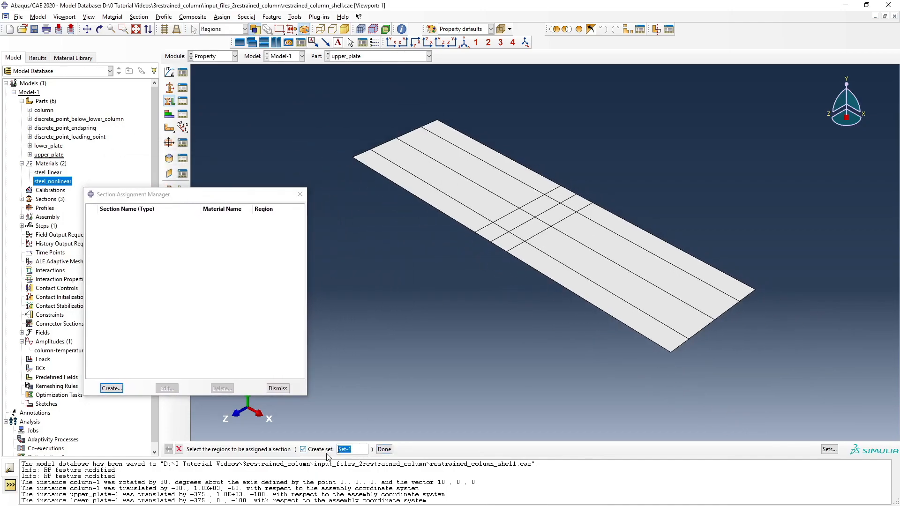
text(upper_plate)
drag(331, 94, 793, 382)
middle_click(711, 358)
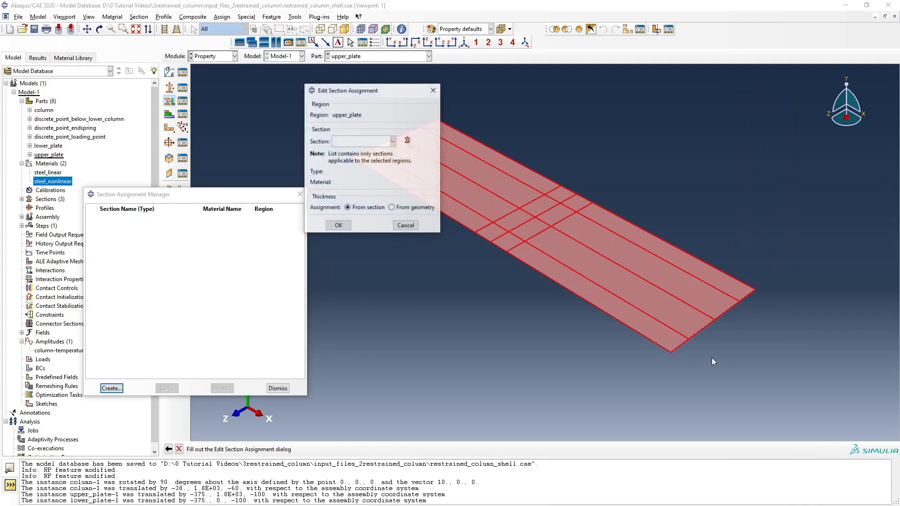
Assign Section-plate to the upper_plate region and finish the upper plate's section assignments.
click(379, 142)
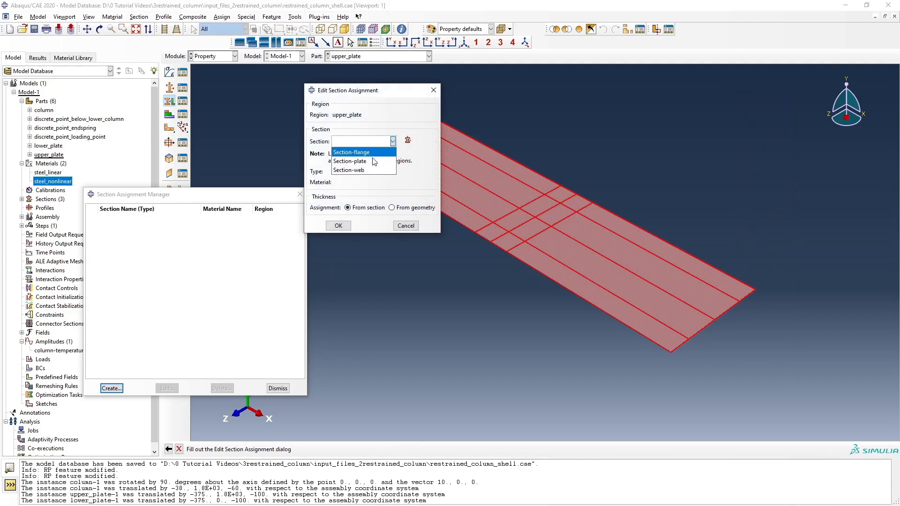
click(363, 161)
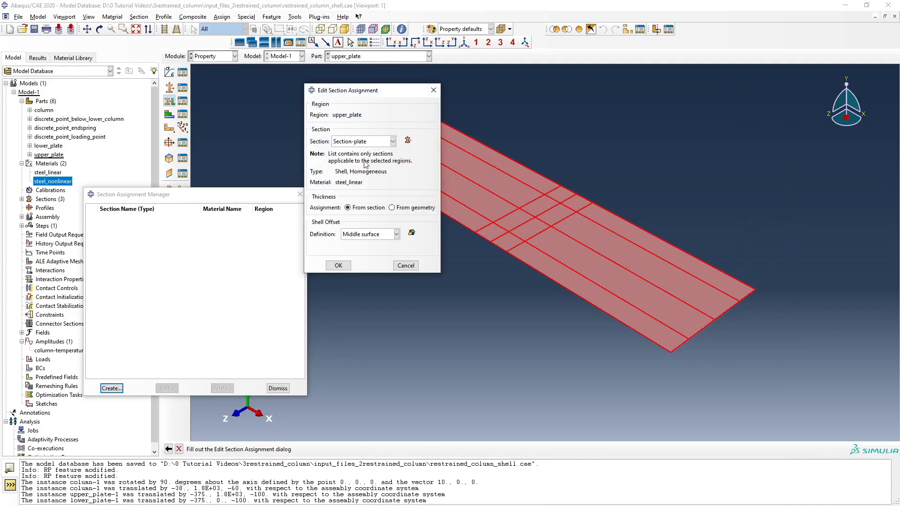
click(339, 271)
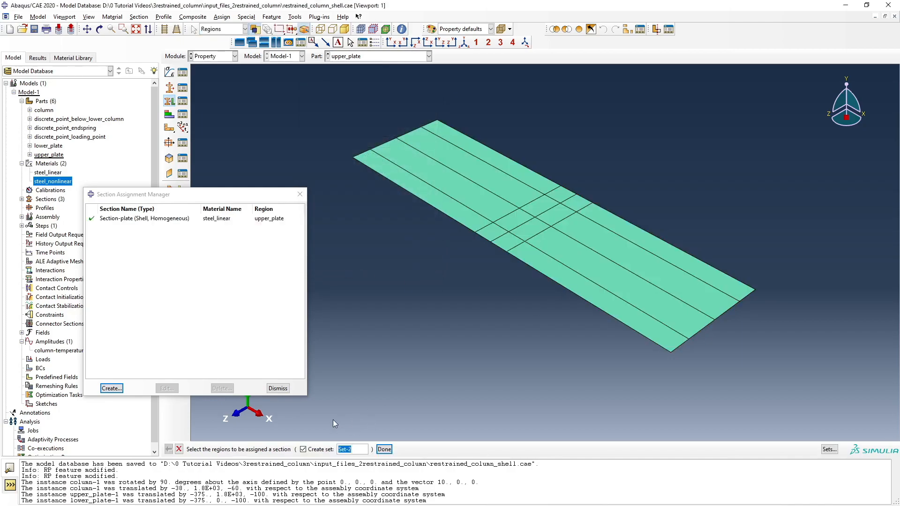
click(180, 450)
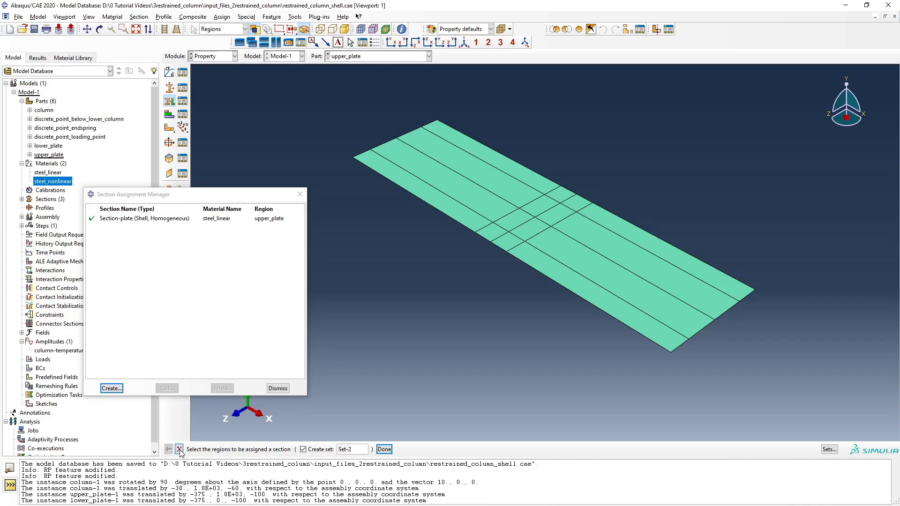
click(277, 389)
Render shell thickness on the full assembly at scale factor 1 and examine the column with both plates.
scroll(372, 165, up, 1)
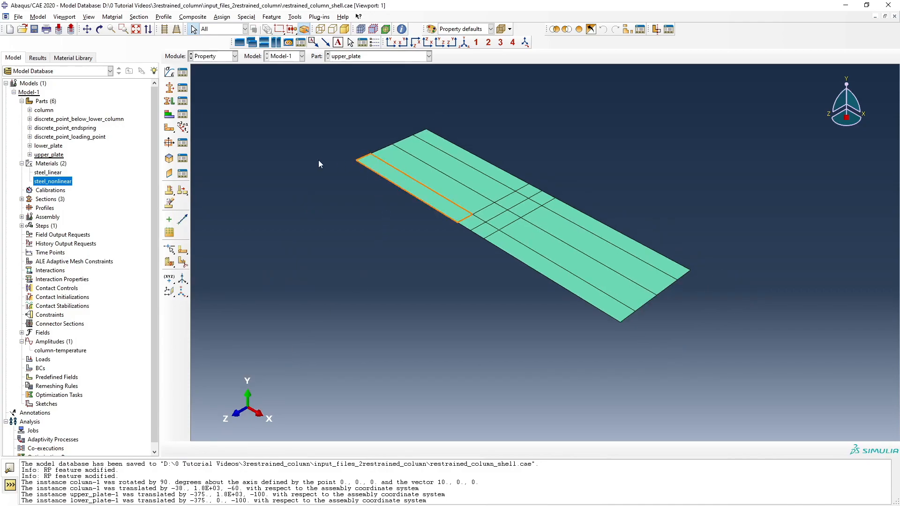
click(213, 56)
click(211, 83)
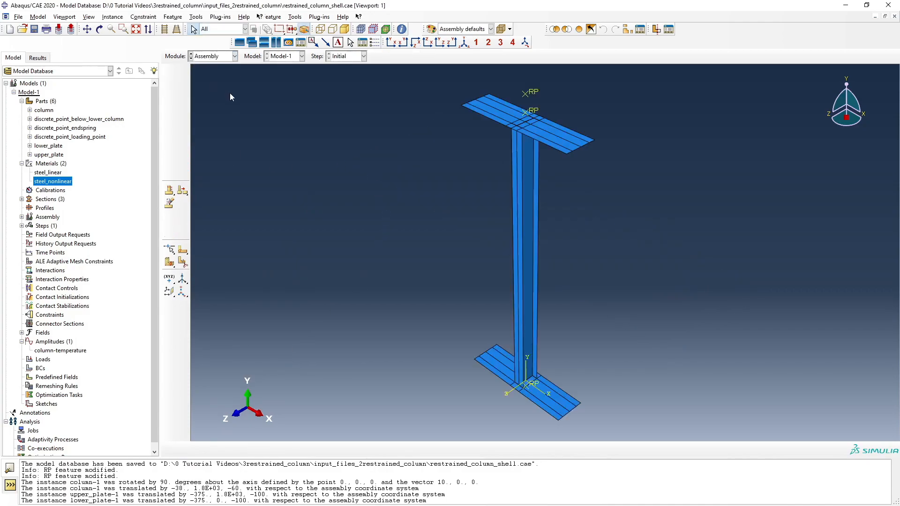
click(88, 17)
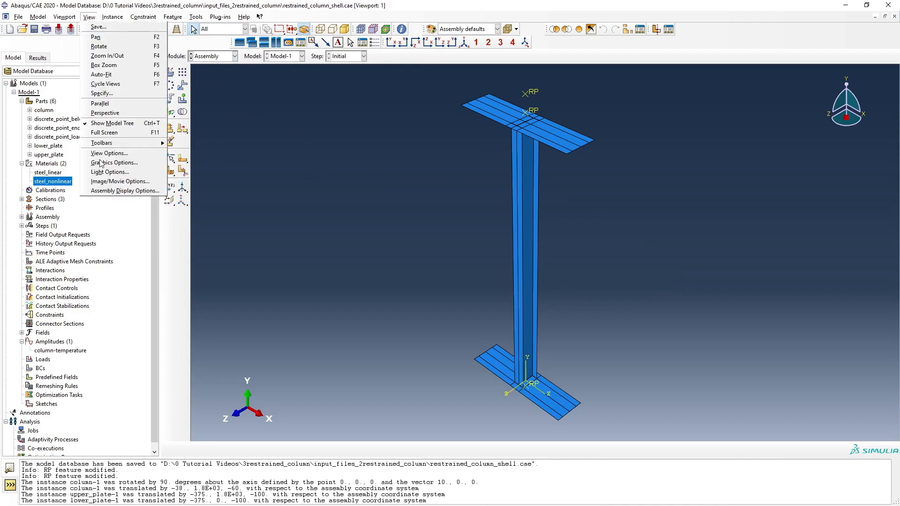
click(124, 191)
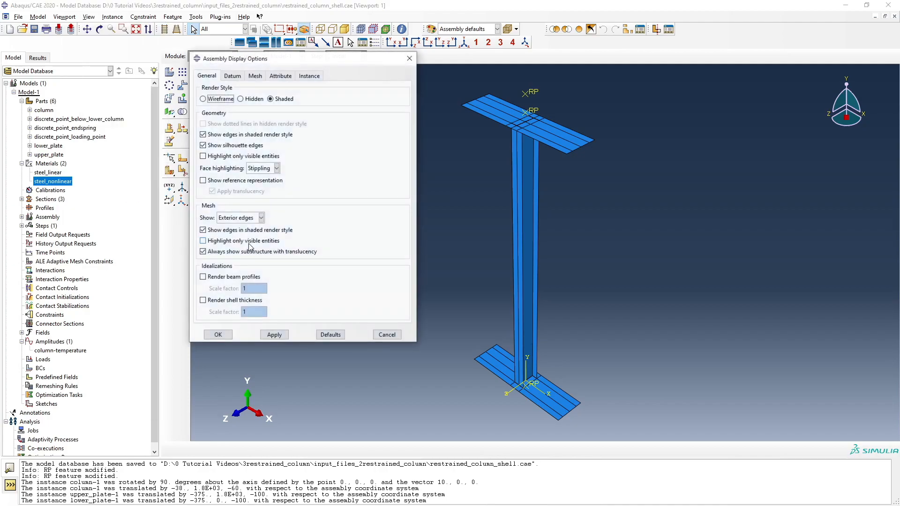
click(234, 302)
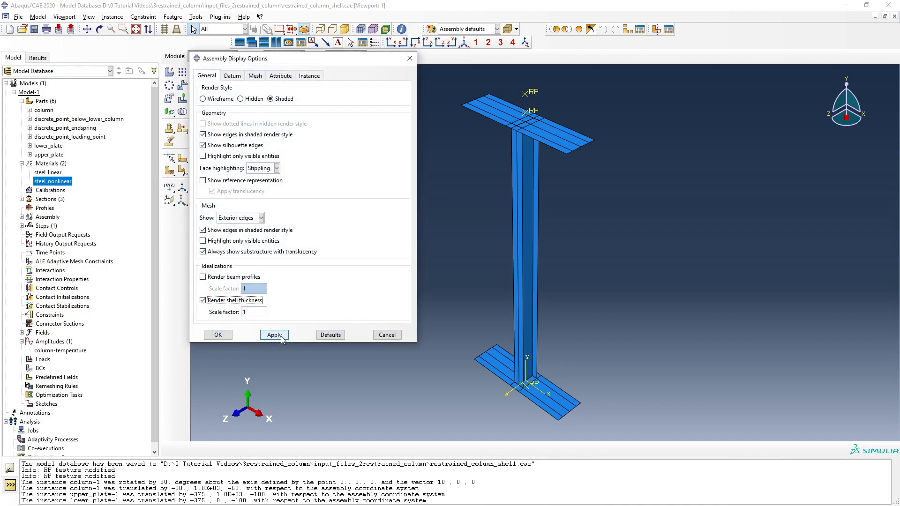
click(280, 336)
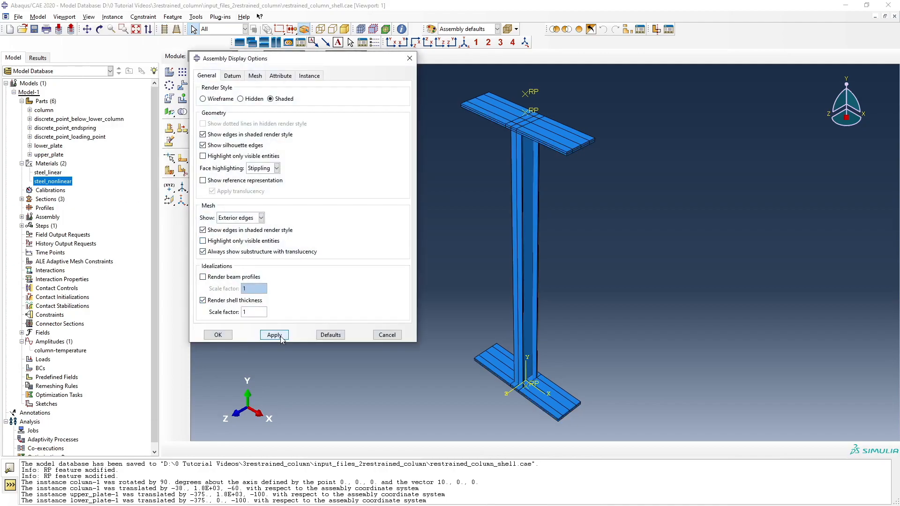
click(380, 338)
ctrl+alt+drag(539, 324, 566, 243)
ctrl+alt+drag(511, 255, 437, 245)
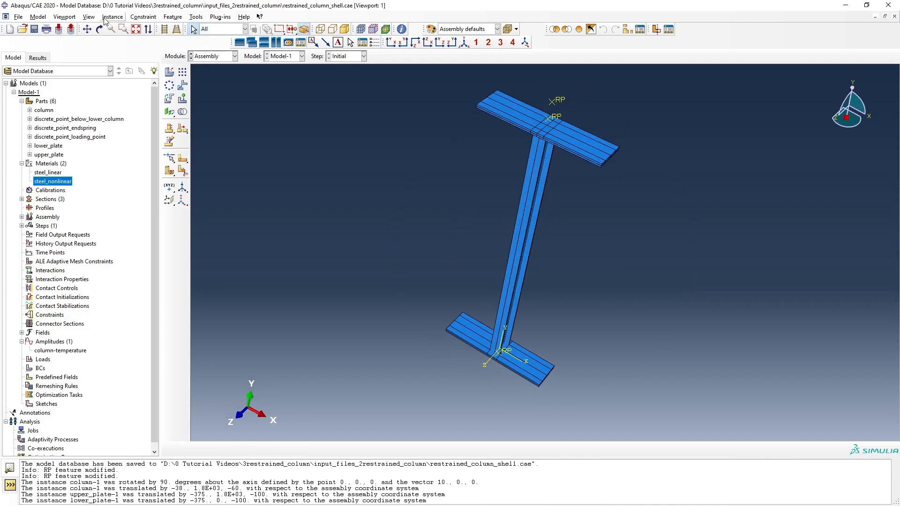
Turn off the shell thickness rendering for the assembly.
click(89, 17)
click(125, 191)
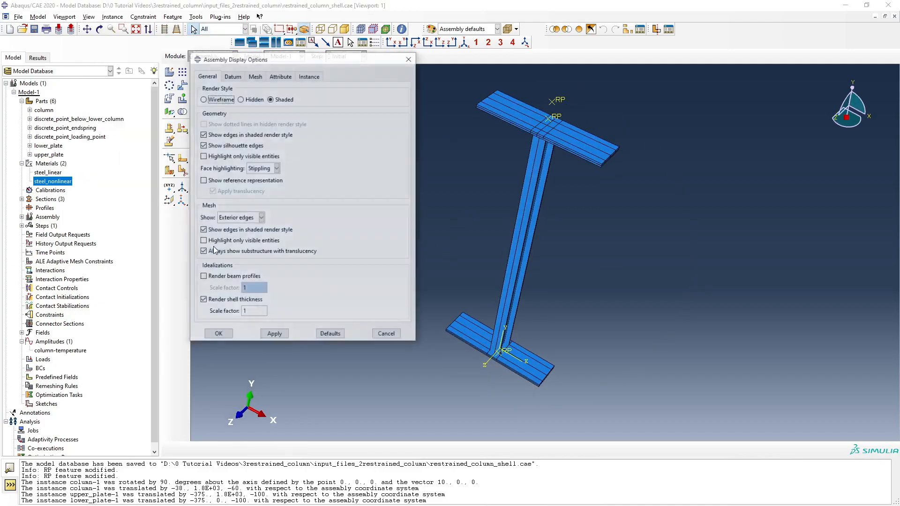
click(237, 300)
click(275, 335)
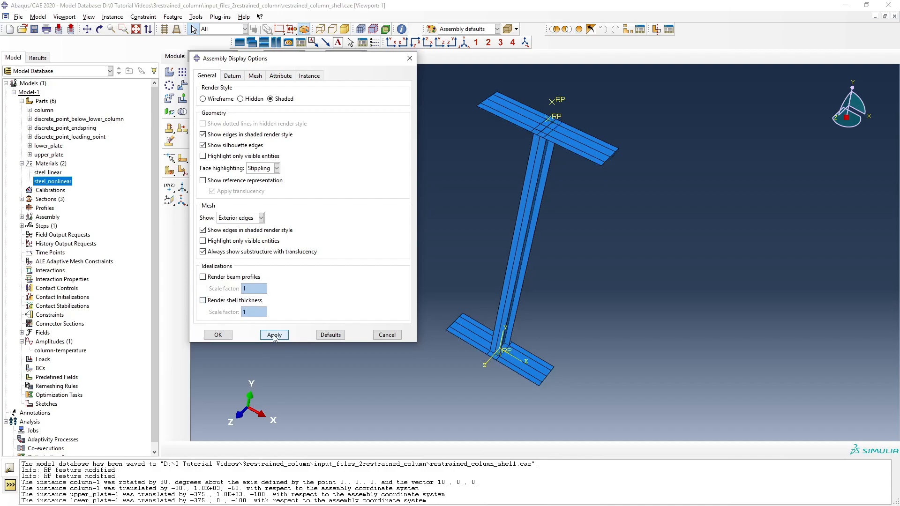
Close the assembly display options and examine the upper plate and its reference points in an isometric view.
click(389, 332)
click(464, 43)
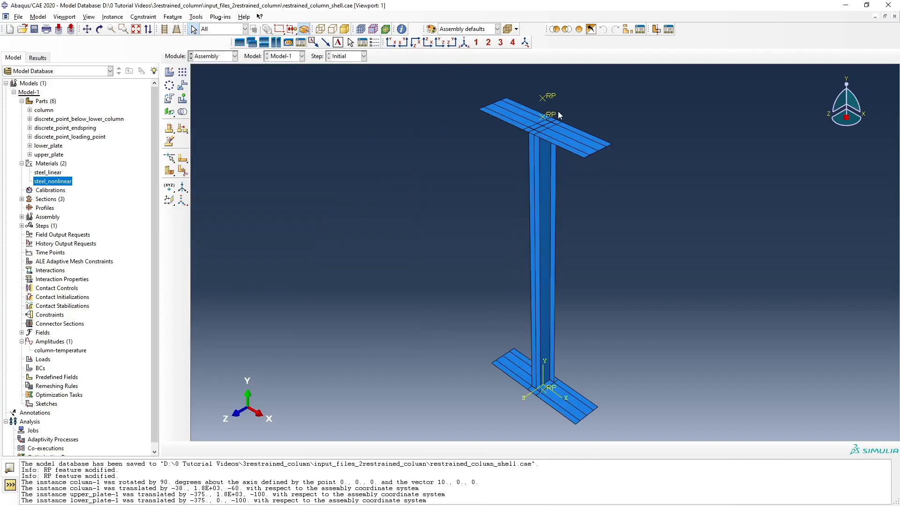
scroll(551, 98, down, 3)
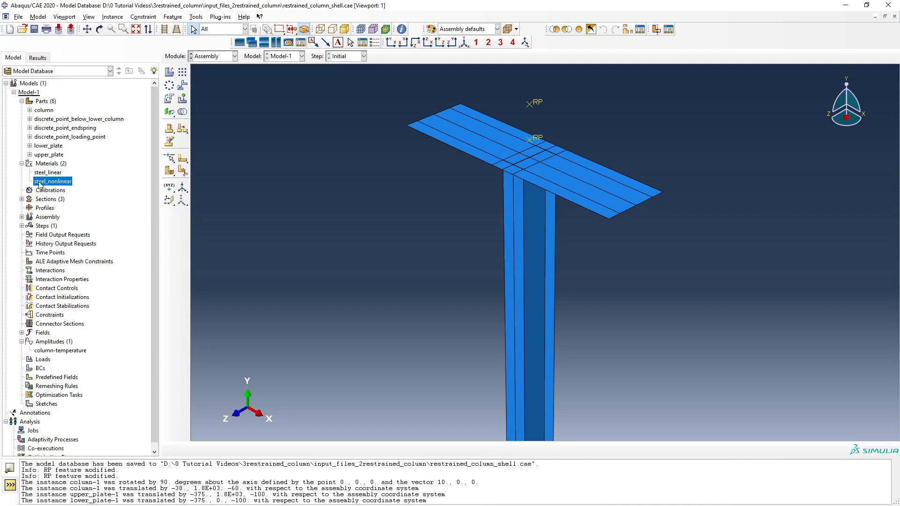
click(21, 101)
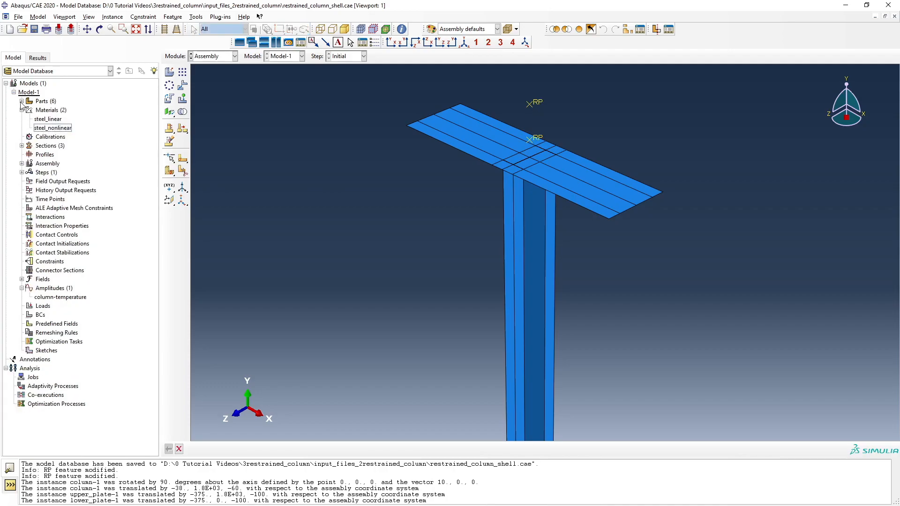
click(22, 110)
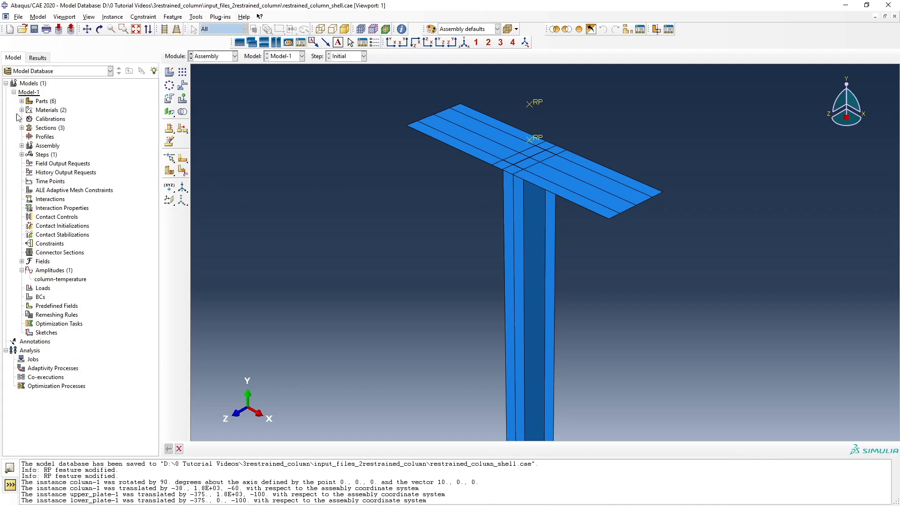
click(21, 146)
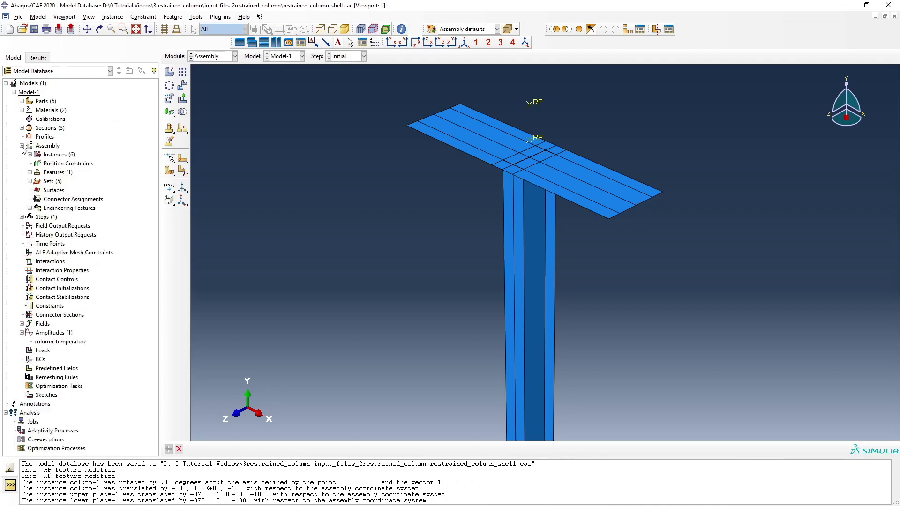
click(29, 208)
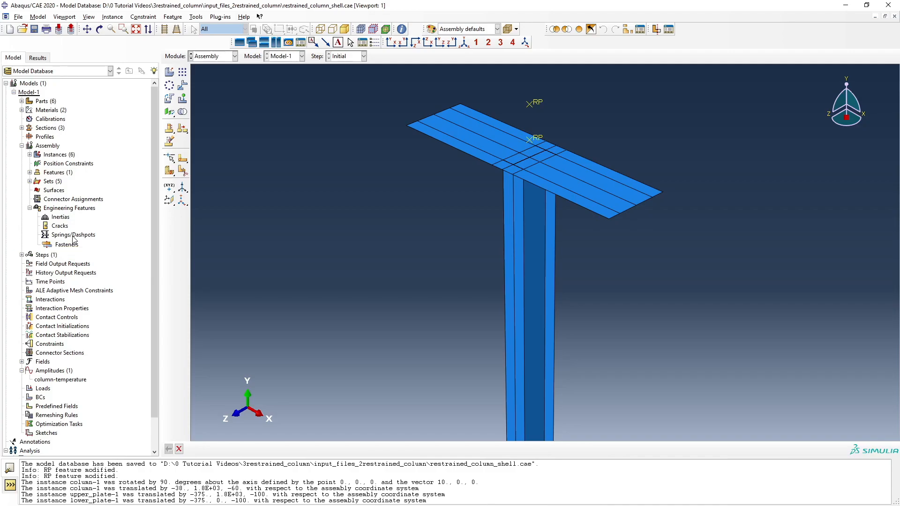
right_click(74, 239)
click(86, 256)
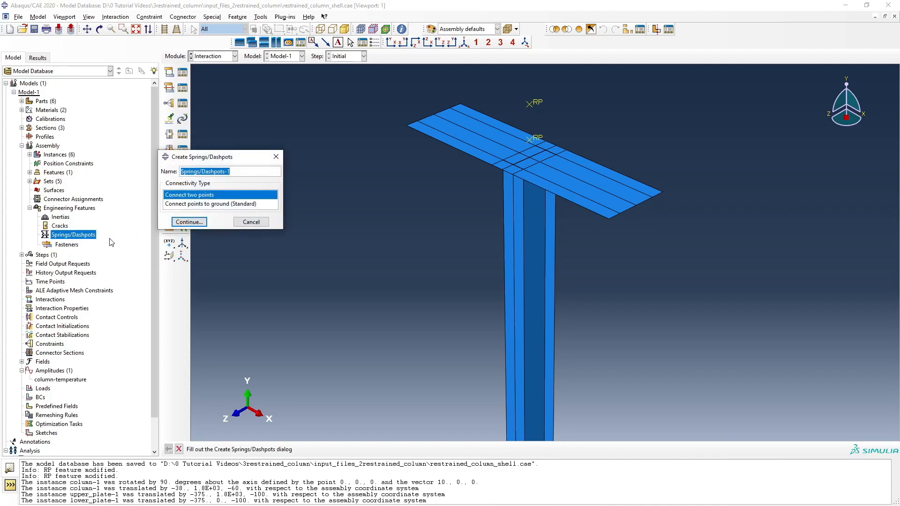
click(236, 172)
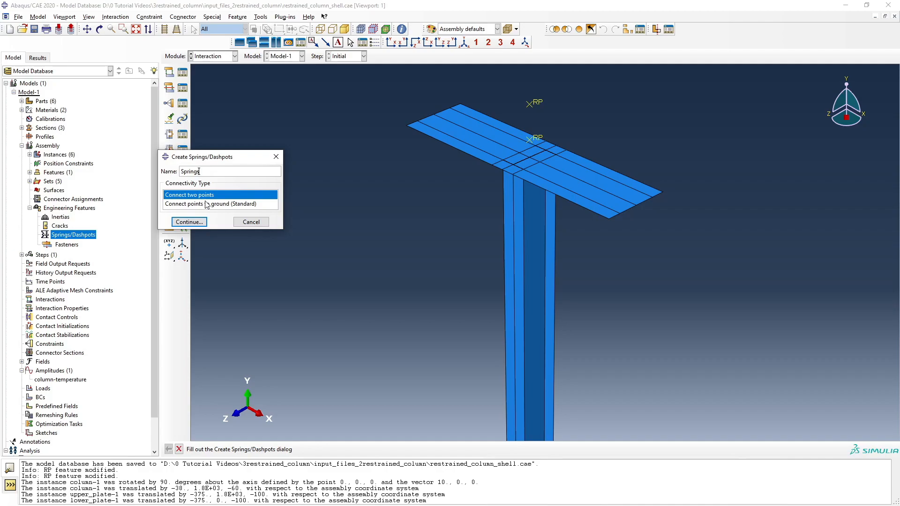
click(199, 223)
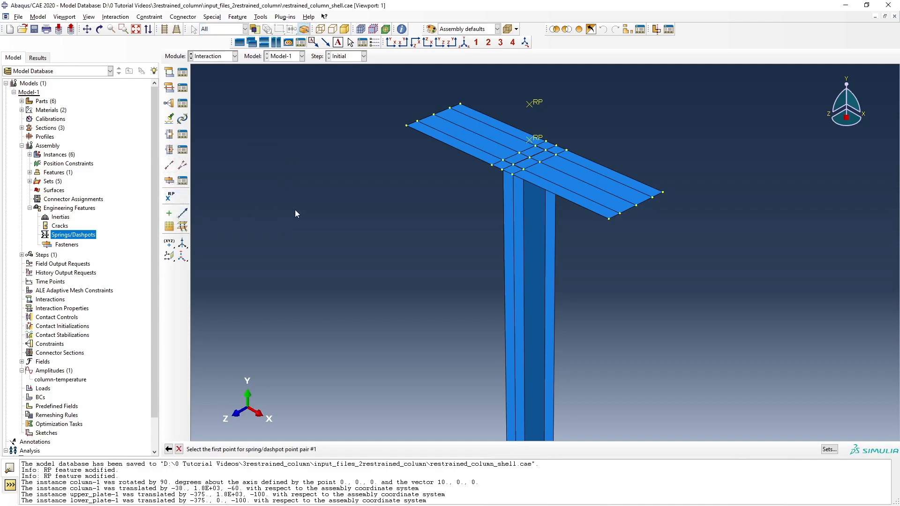
click(829, 450)
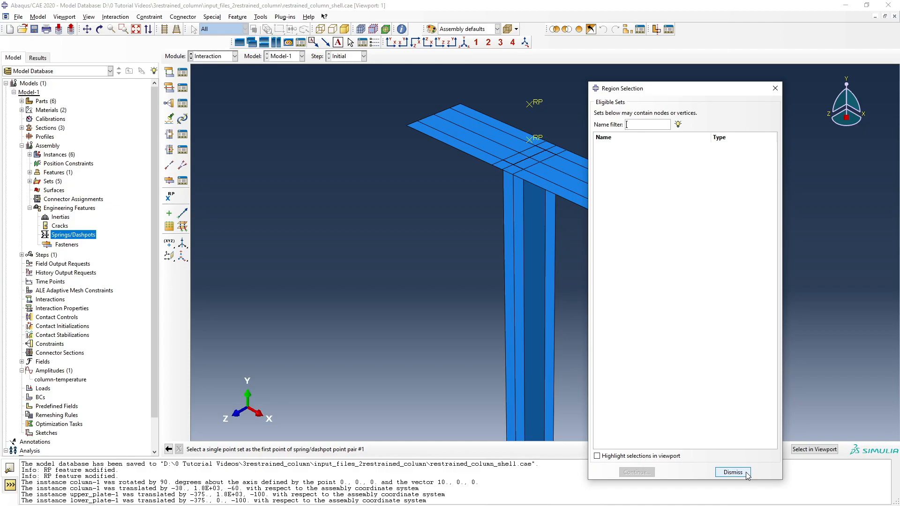
click(746, 473)
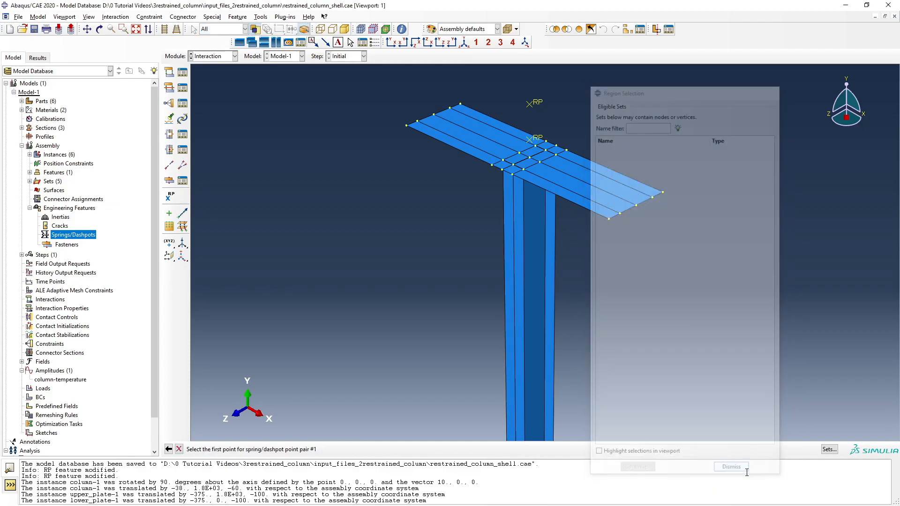
click(179, 449)
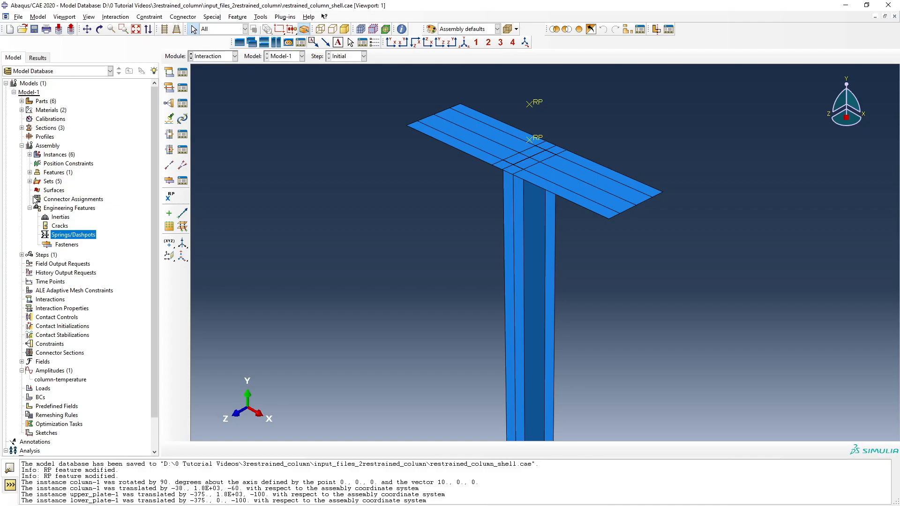
Switch to the Part module, expand the engineering features of discrete_point_below_lower_column and make it the displayed part.
click(21, 146)
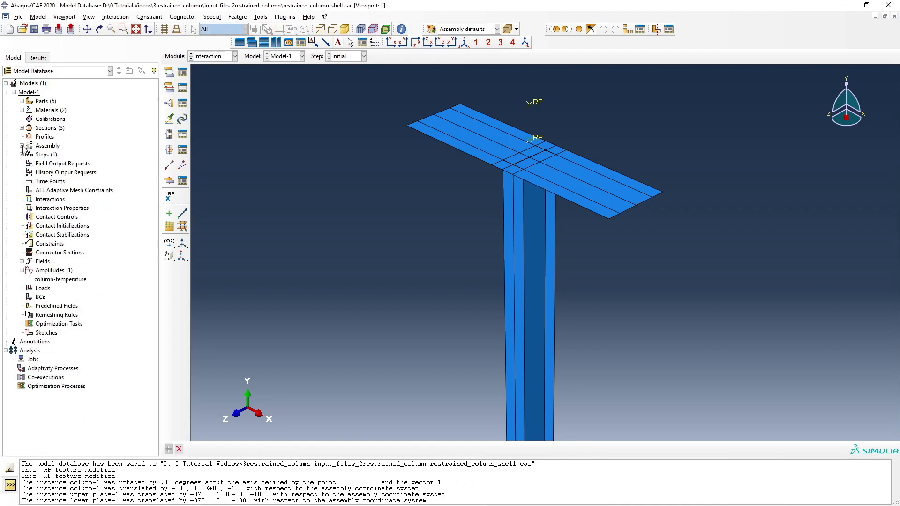
click(22, 101)
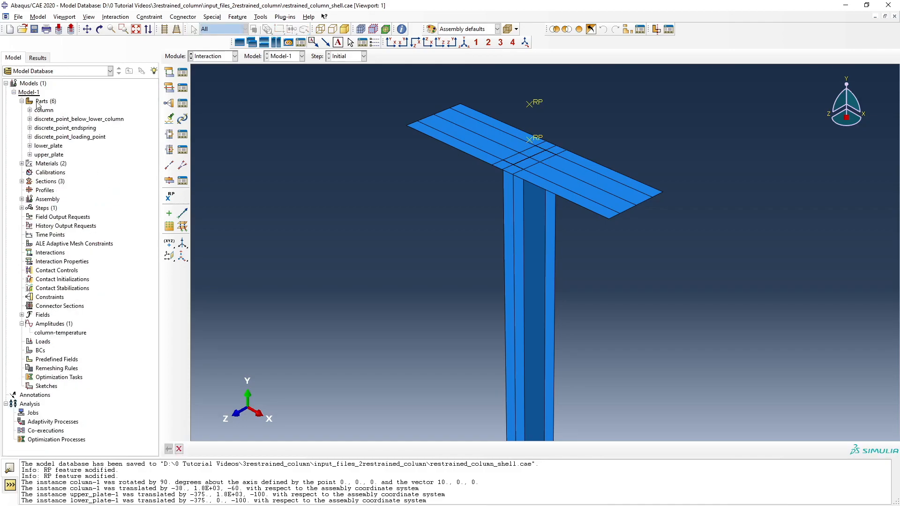
click(234, 55)
click(223, 67)
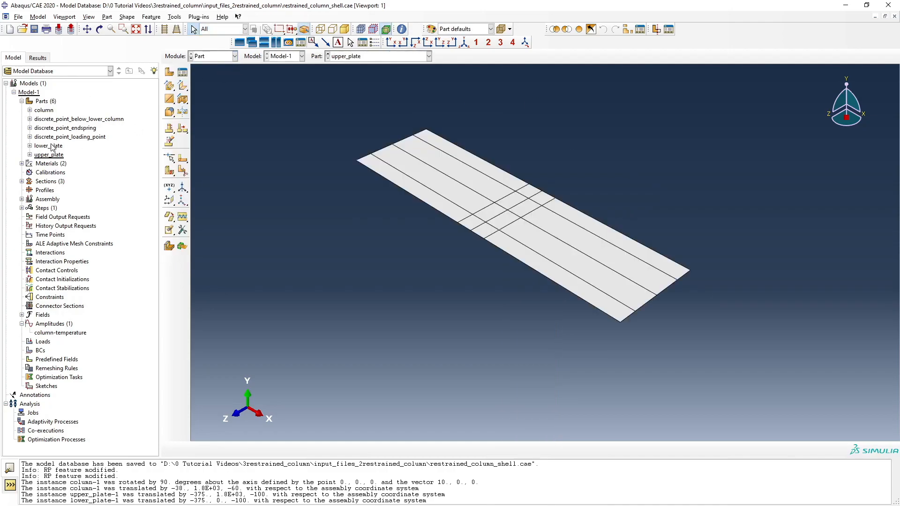
click(30, 119)
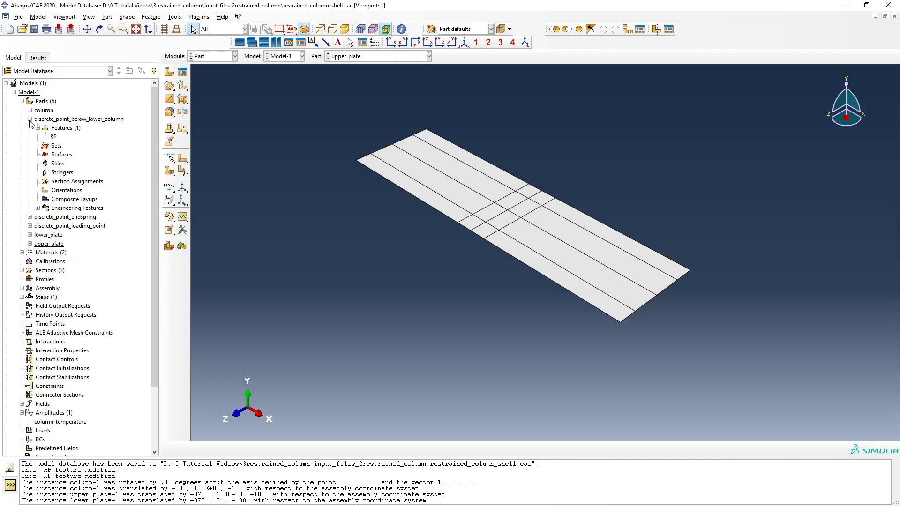
click(38, 208)
double_click(68, 217)
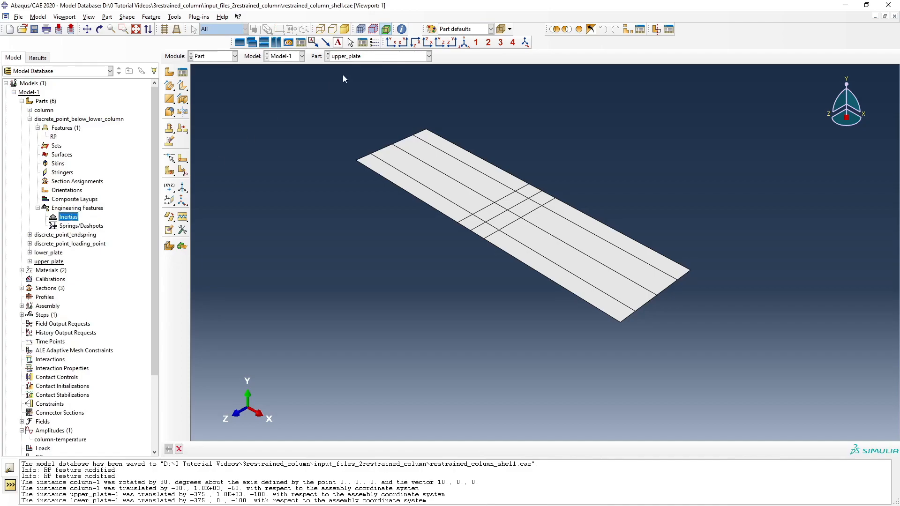
click(374, 56)
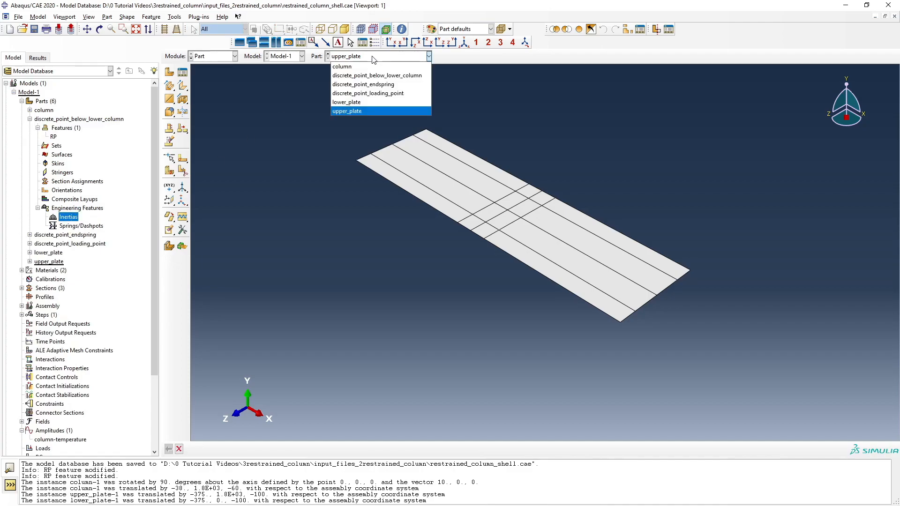
click(375, 76)
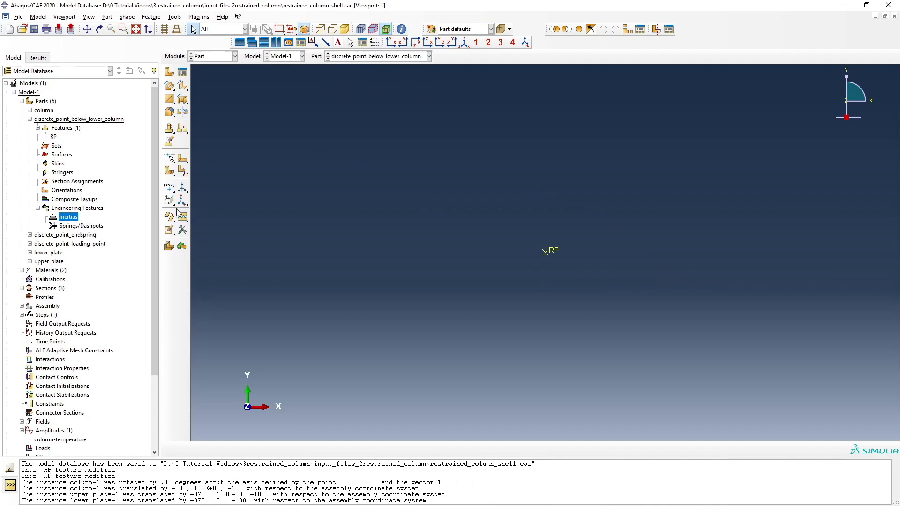
Create a point mass/inertia with an isotropic mass on the reference point of discrete_point_below_lower_column.
right_click(73, 218)
click(89, 235)
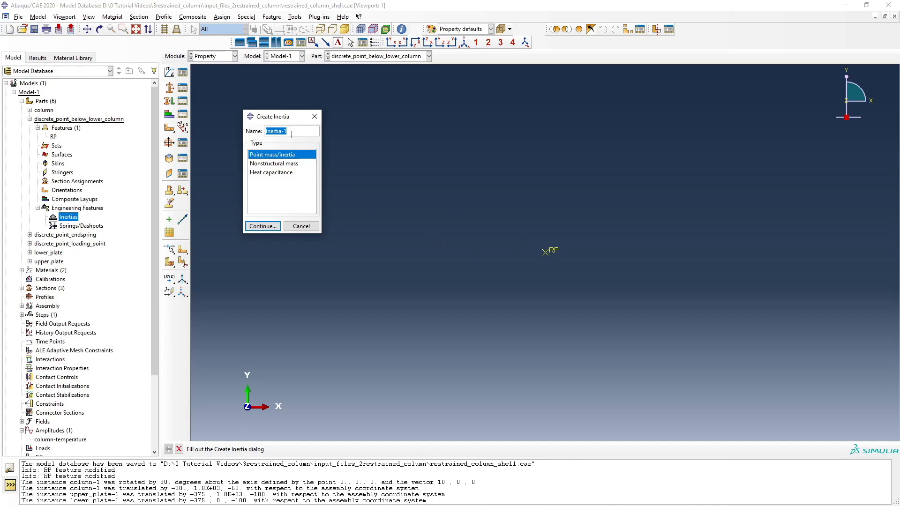
click(263, 227)
click(553, 256)
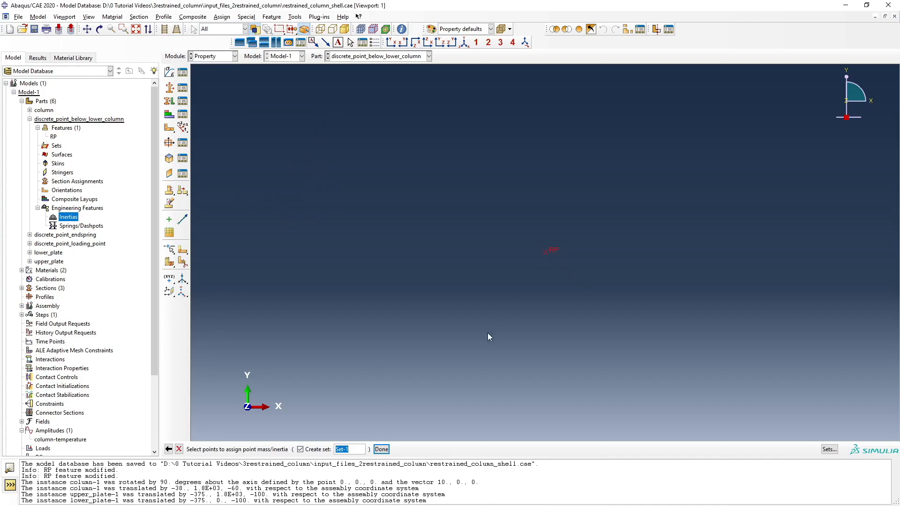
middle_click(479, 305)
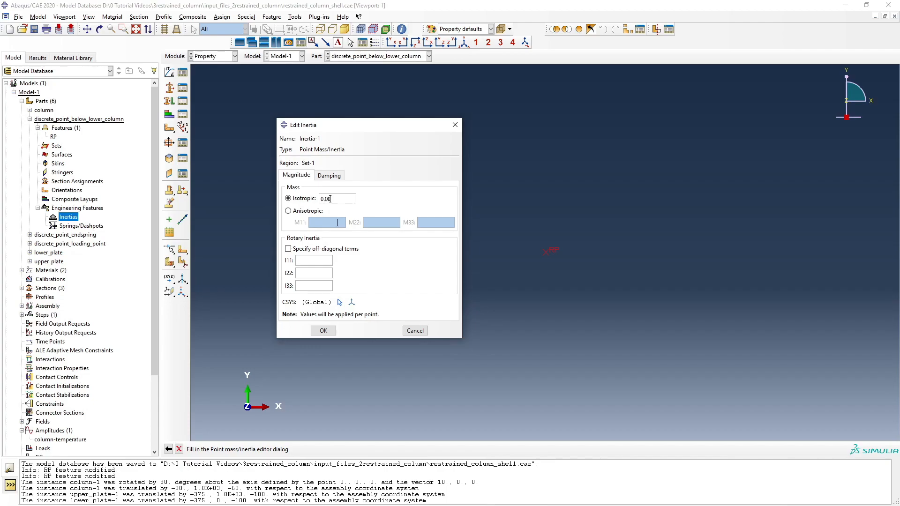
text(0.0001)
drag(344, 196, 319, 203)
click(347, 196)
click(323, 330)
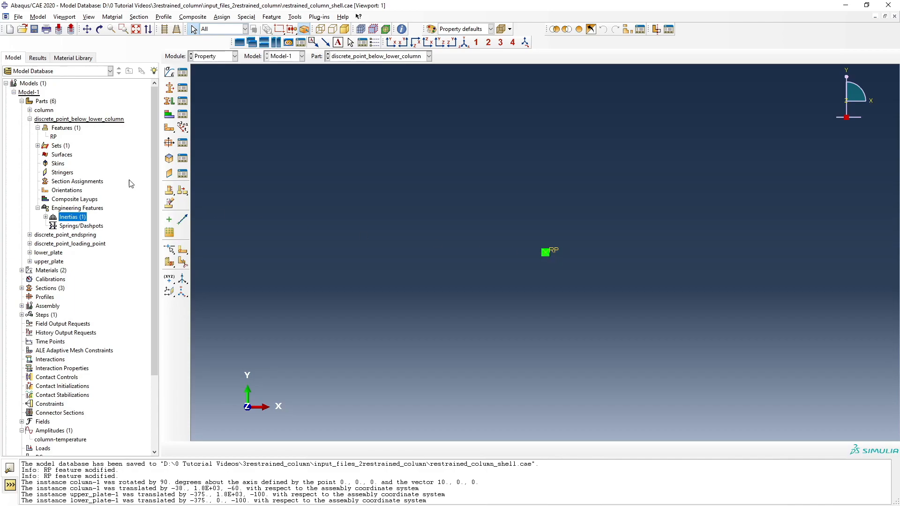
Create a point mass/inertia on the reference point of discrete_point_endspring with an isotropic mass of 0.0001.
click(29, 119)
click(29, 128)
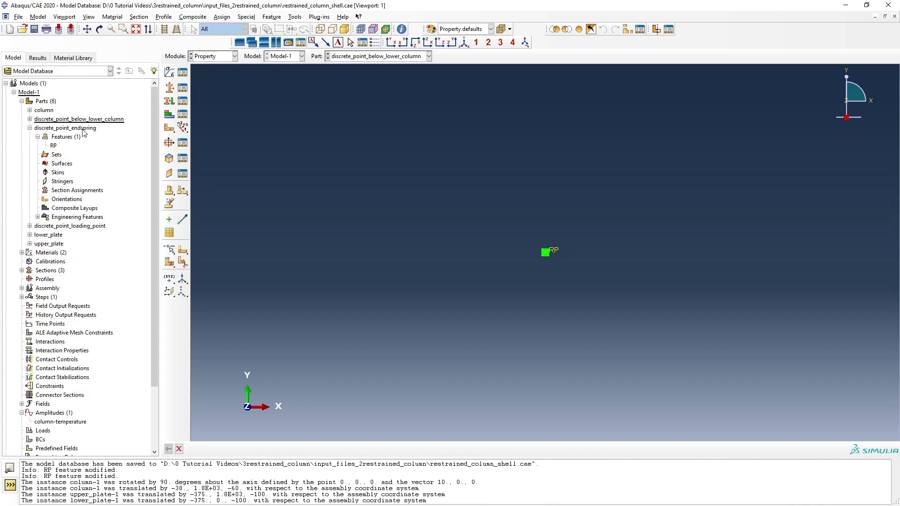
click(37, 217)
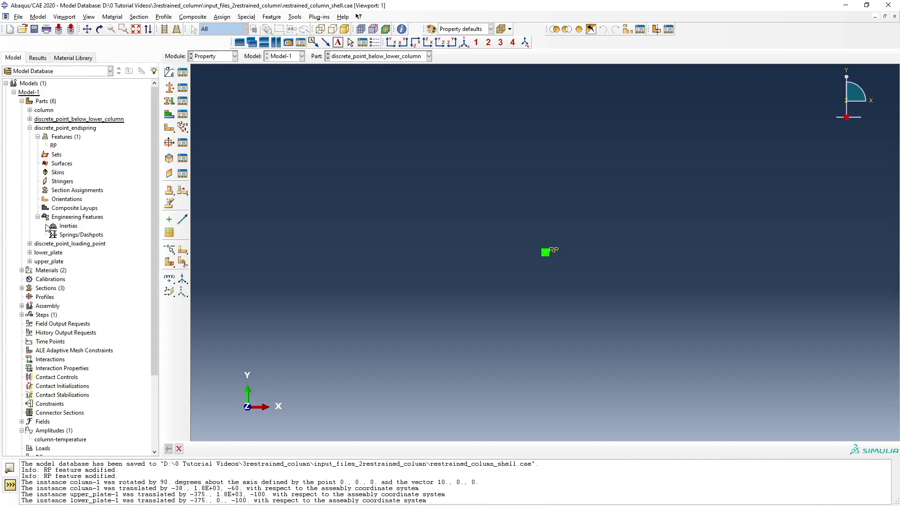
click(66, 227)
double_click(65, 226)
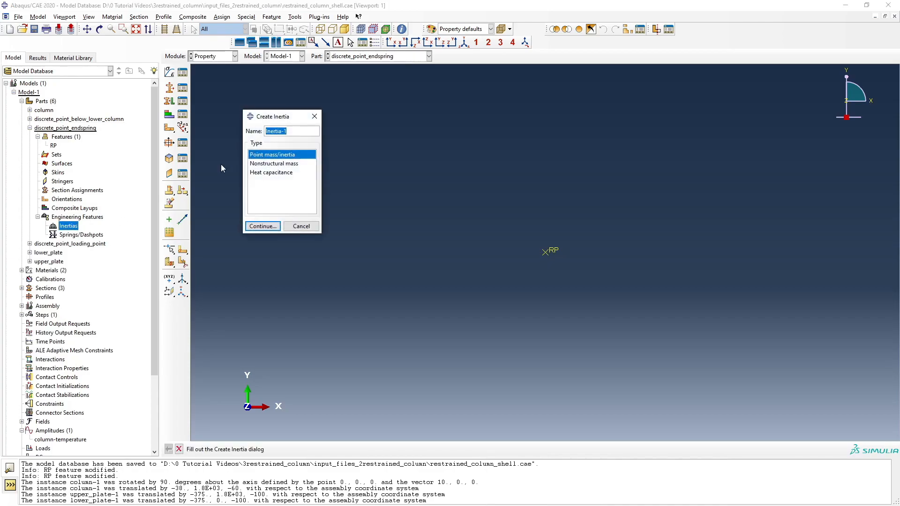
click(263, 225)
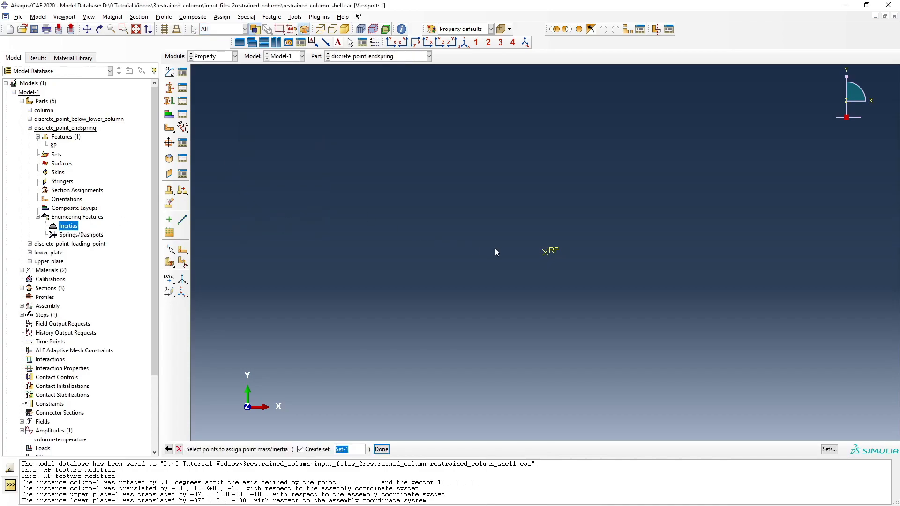
click(550, 254)
middle_click(468, 294)
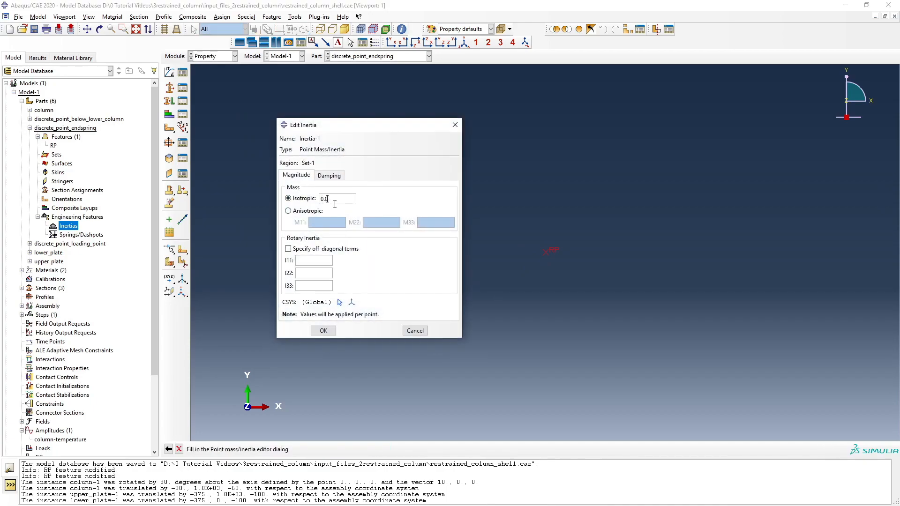
click(323, 331)
Create a point mass/inertia on the reference point of discrete_point_loading_point with an isotropic mass of 0.0001.
click(30, 128)
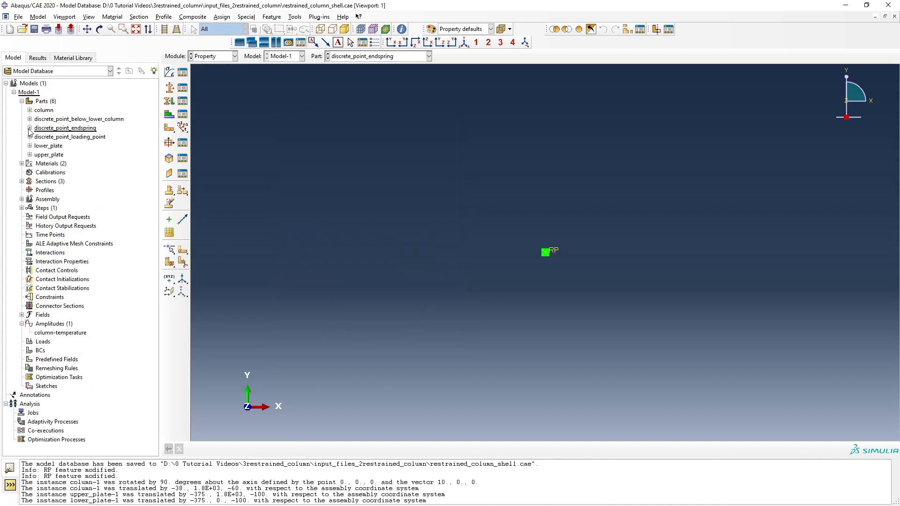
click(30, 137)
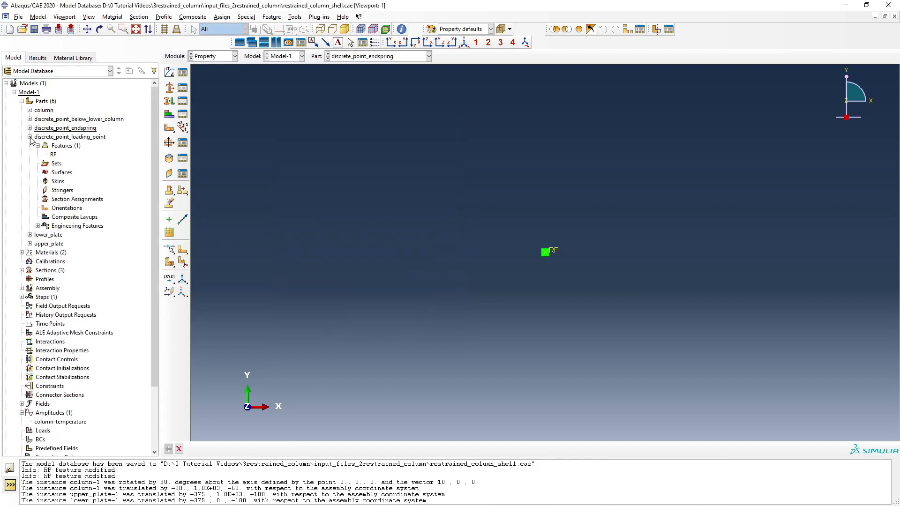
click(38, 226)
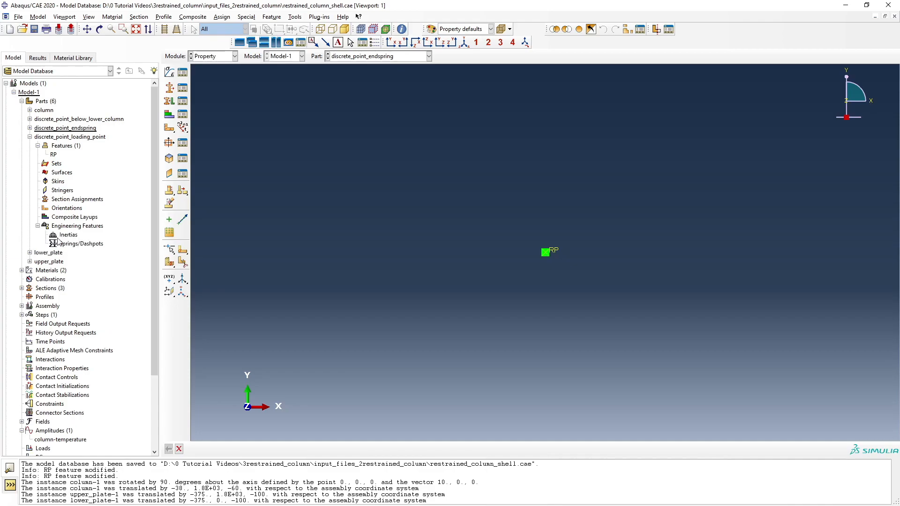
double_click(65, 235)
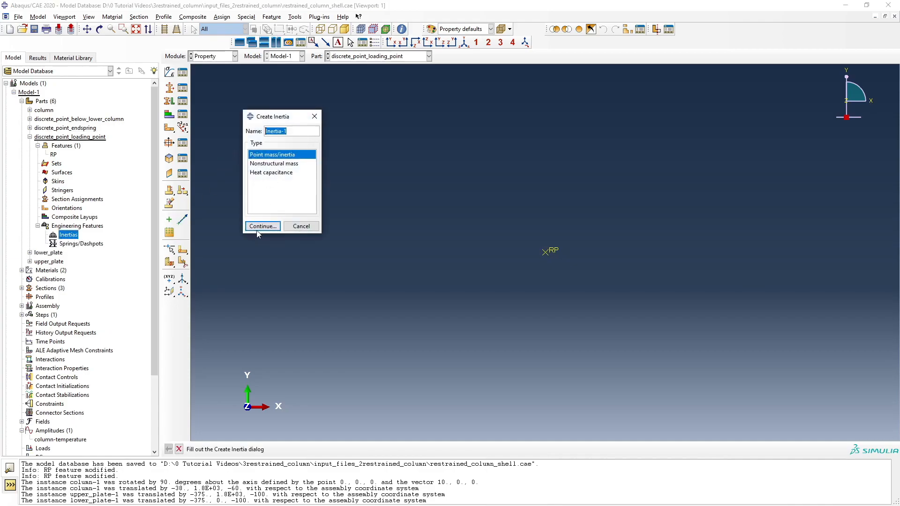
click(257, 228)
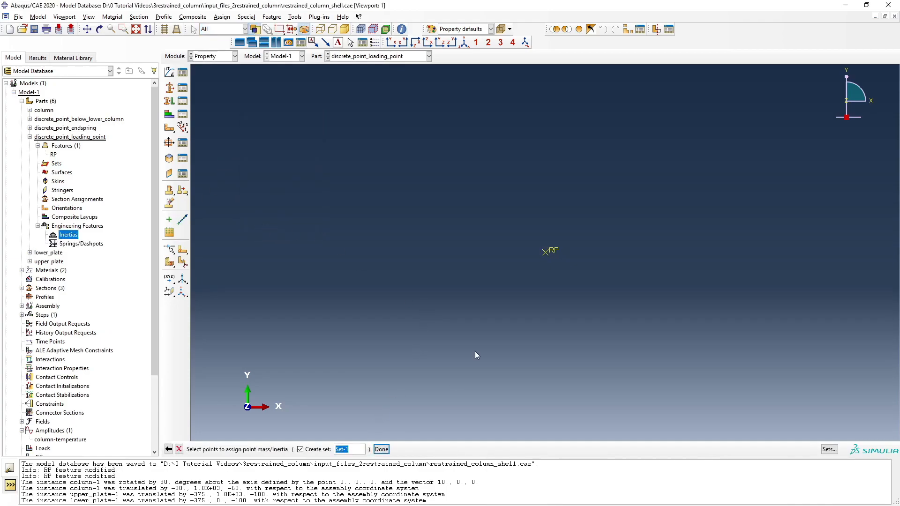
click(551, 253)
middle_click(496, 296)
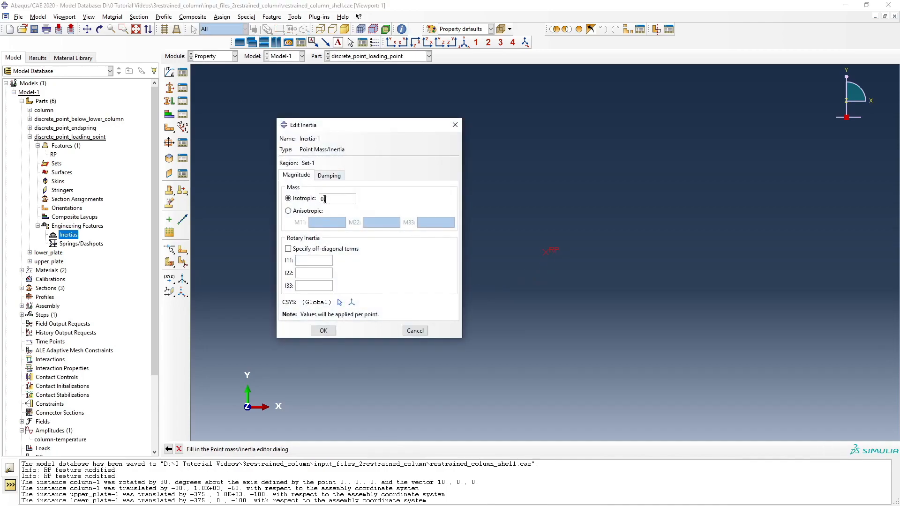
click(326, 200)
text(0.0001)
click(323, 331)
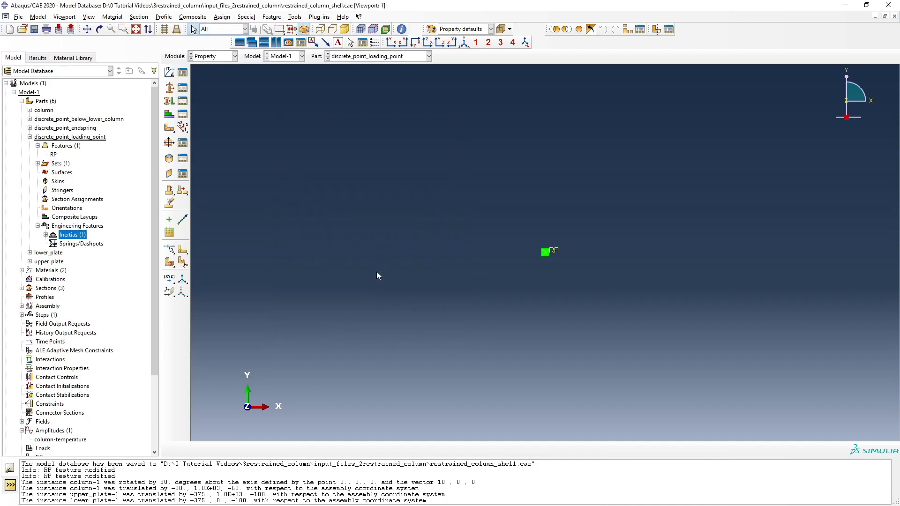
Collapse discrete_point_loading_point in the model tree, display the assembly and switch to the Interaction module.
click(29, 137)
click(214, 58)
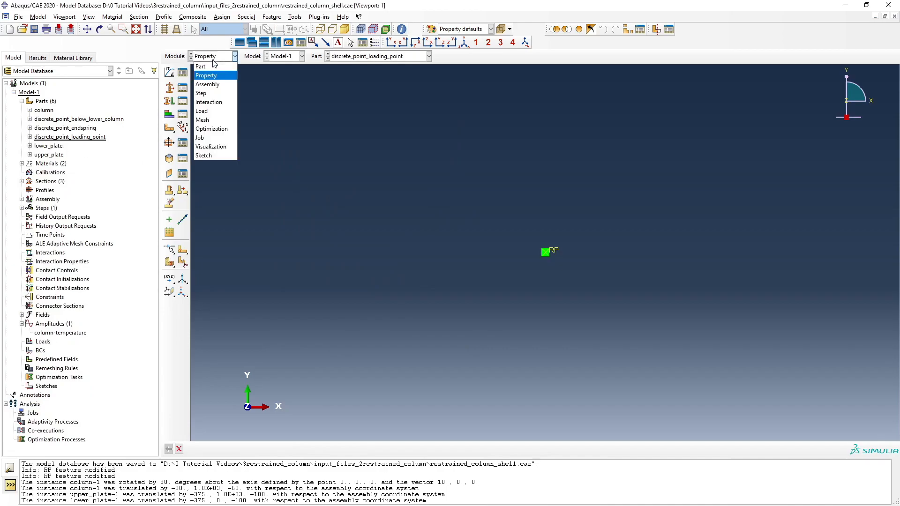
click(209, 85)
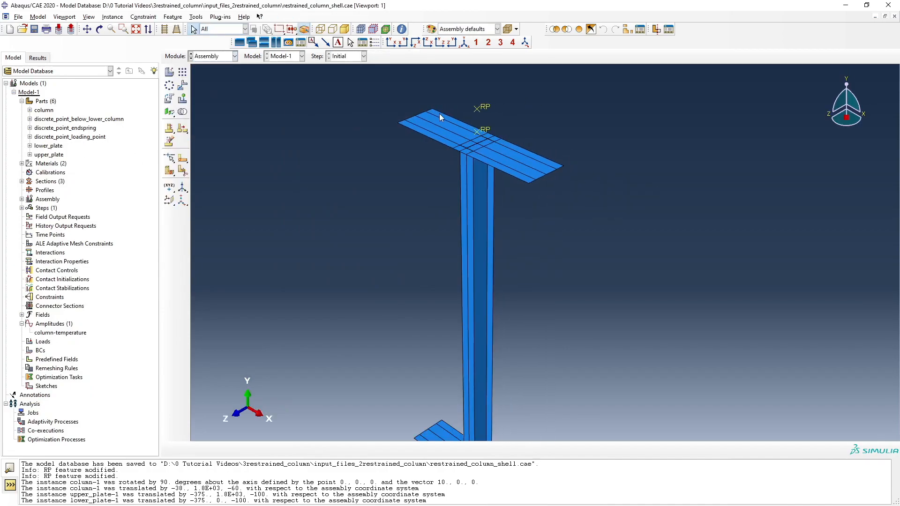
scroll(487, 164, down, 2)
click(218, 57)
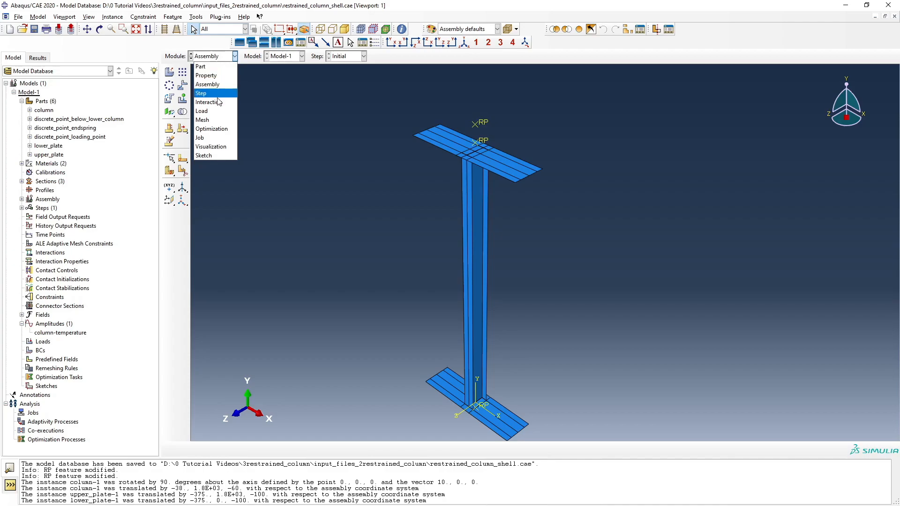
click(209, 101)
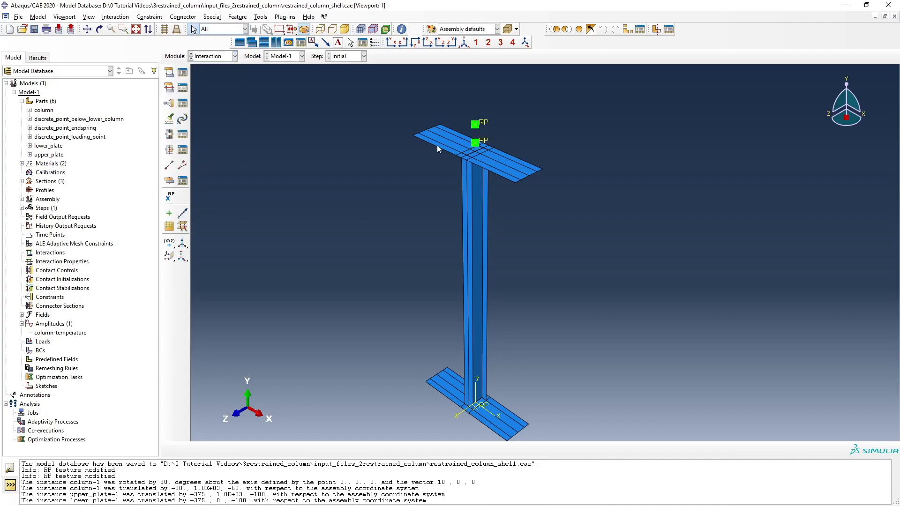
Examine the reference points at the upper and lower plates and the overall column assembly from several angles.
scroll(480, 148, up, 3)
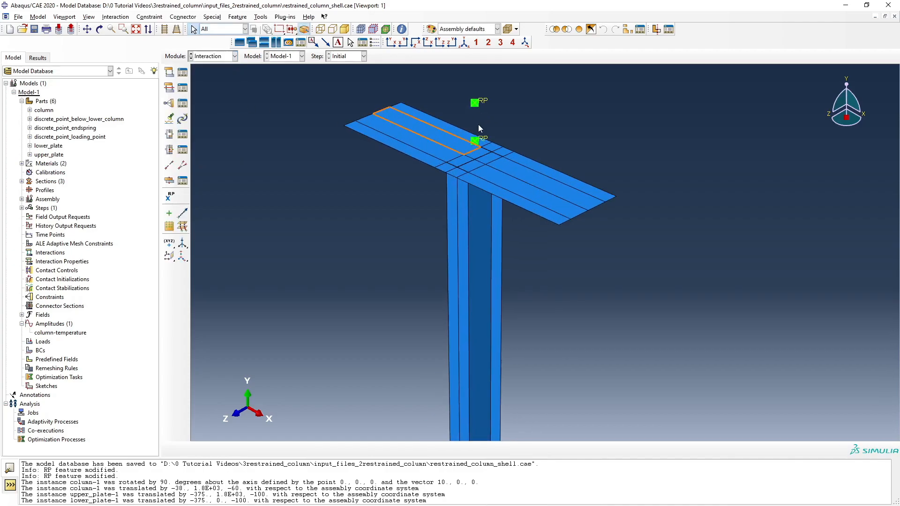
scroll(473, 121, down, 3)
ctrl+alt+drag(466, 190, 505, 89)
scroll(405, 371, down, 3)
ctrl+alt+drag(405, 370, 452, 301)
scroll(439, 331, up, 4)
scroll(438, 331, up, 3)
scroll(476, 347, down, 2)
scroll(476, 348, down, 2)
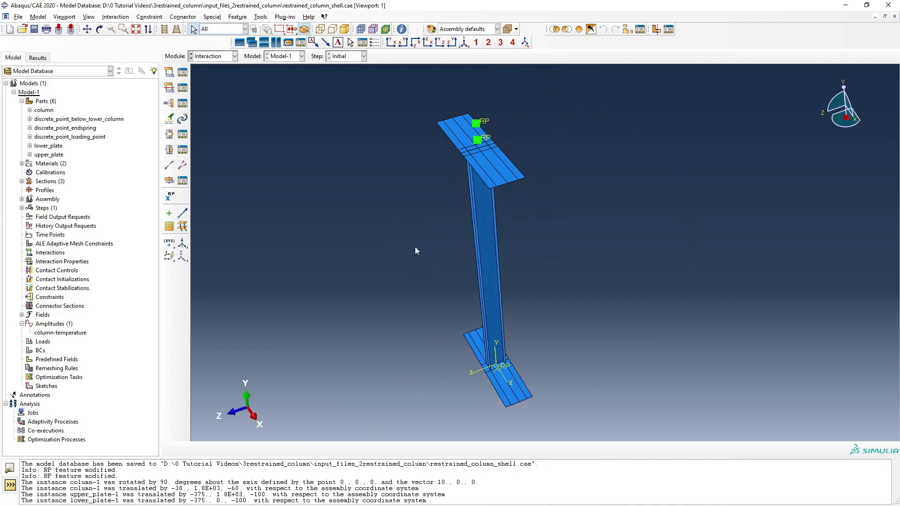
ctrl+alt+drag(419, 248, 464, 270)
ctrl+alt+drag(562, 257, 536, 228)
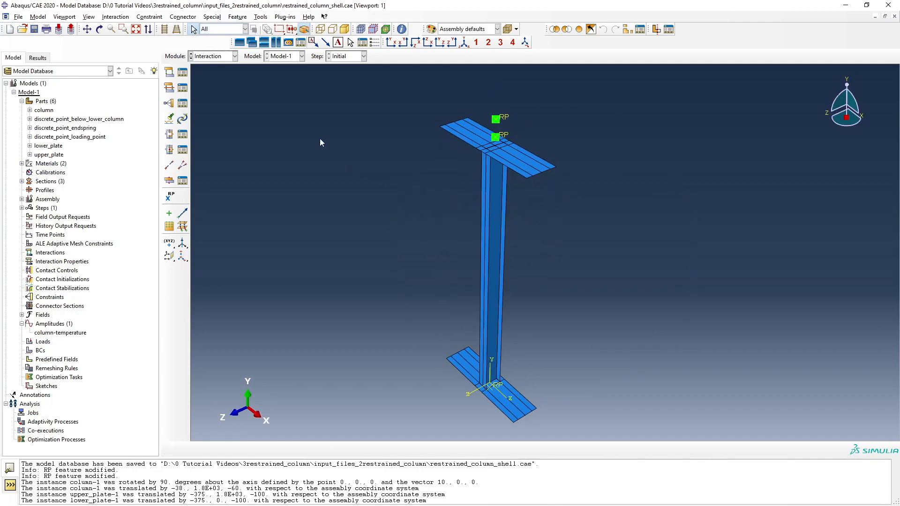
Begin a spring/dashpot engineering feature on the assembly, named Springs, with the Connect two points connectivity type.
click(227, 57)
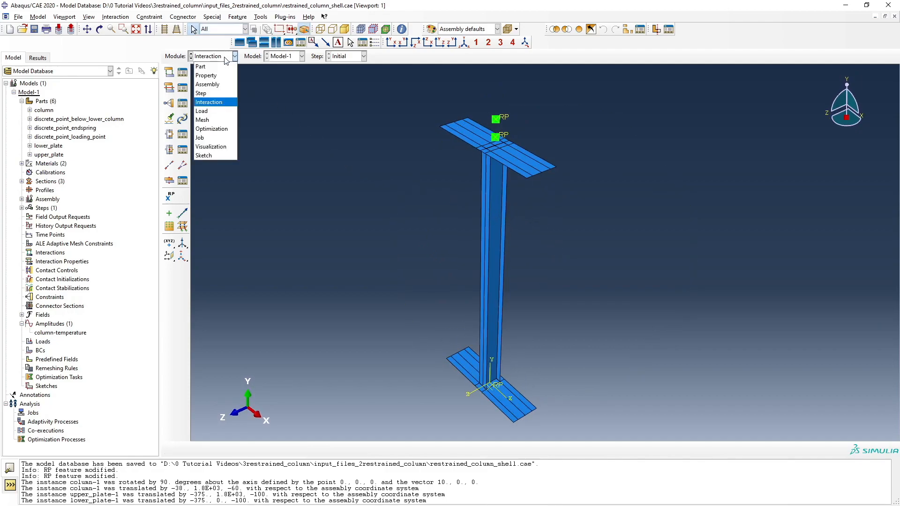
click(217, 88)
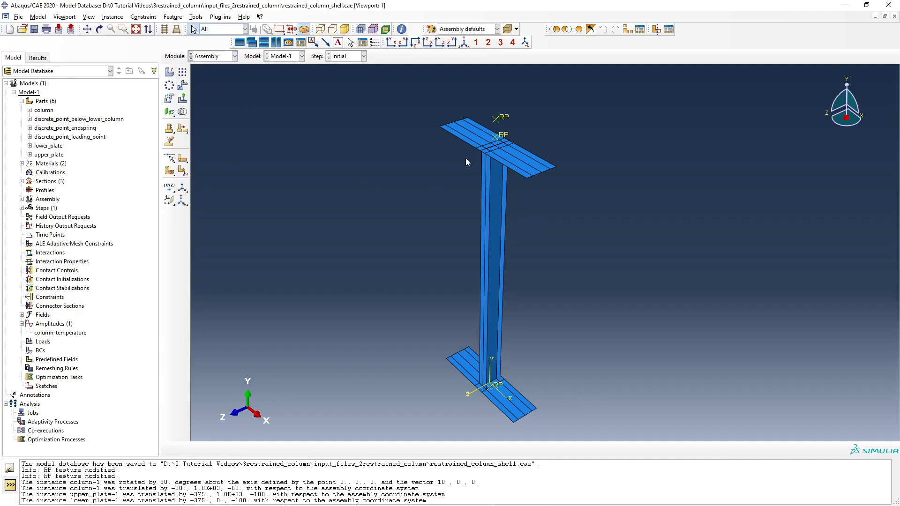
click(22, 199)
click(63, 292)
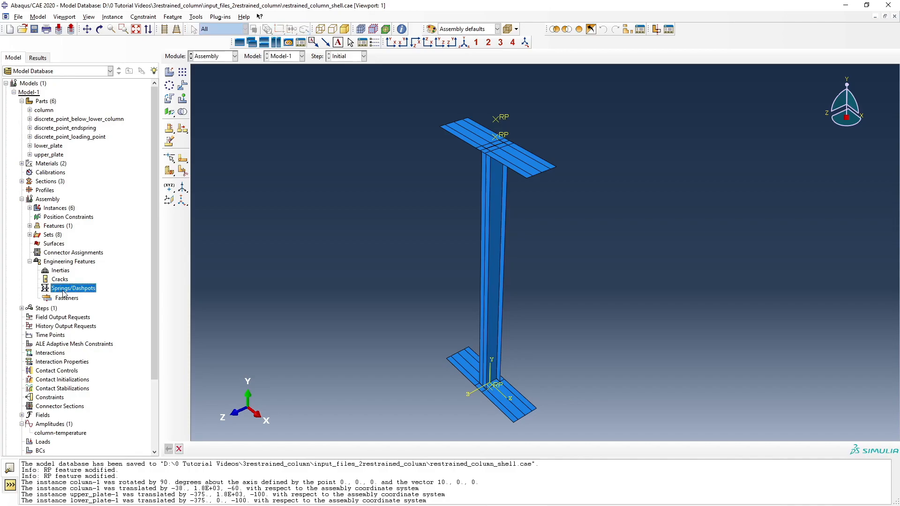
double_click(65, 289)
click(238, 173)
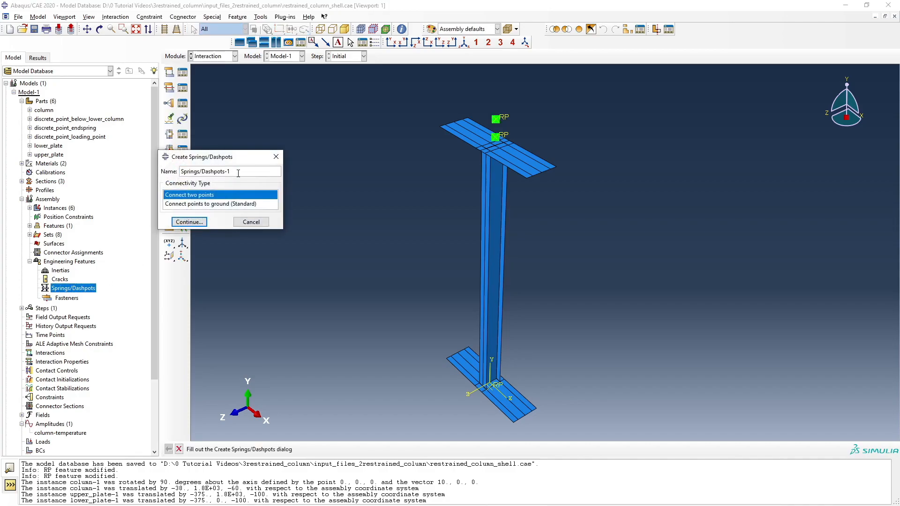
key(BackSpace)
key(BackSpace)
key(BackSpace)
click(191, 222)
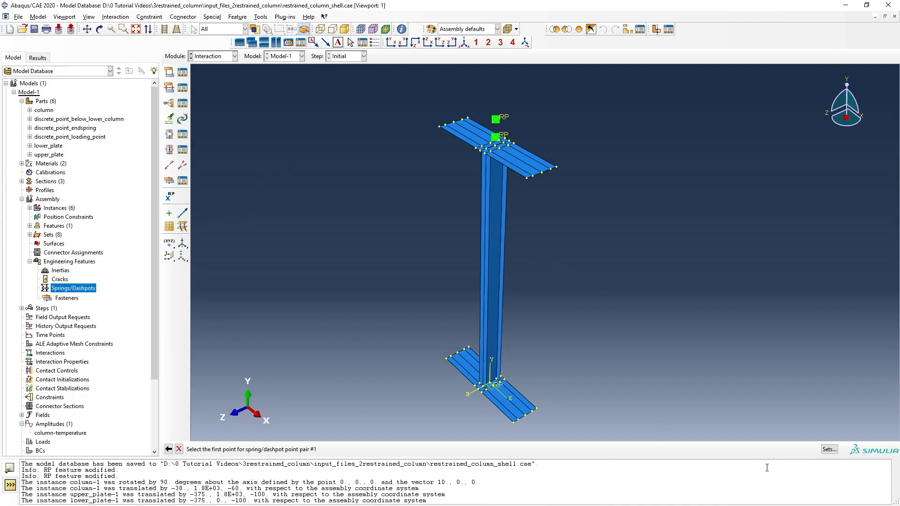
Choose the set discrete_point_loading_point-1.Set-1 as the spring's first point, with selections highlighted in the viewport.
click(829, 449)
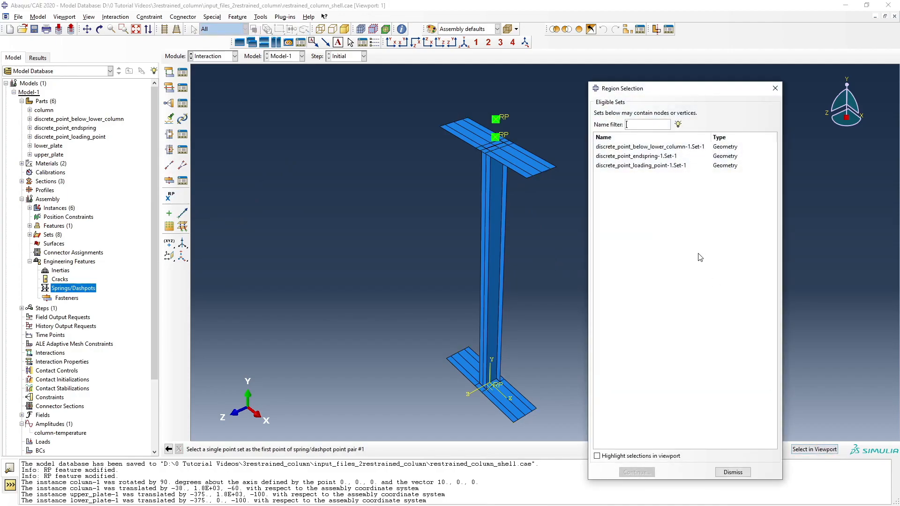
click(665, 166)
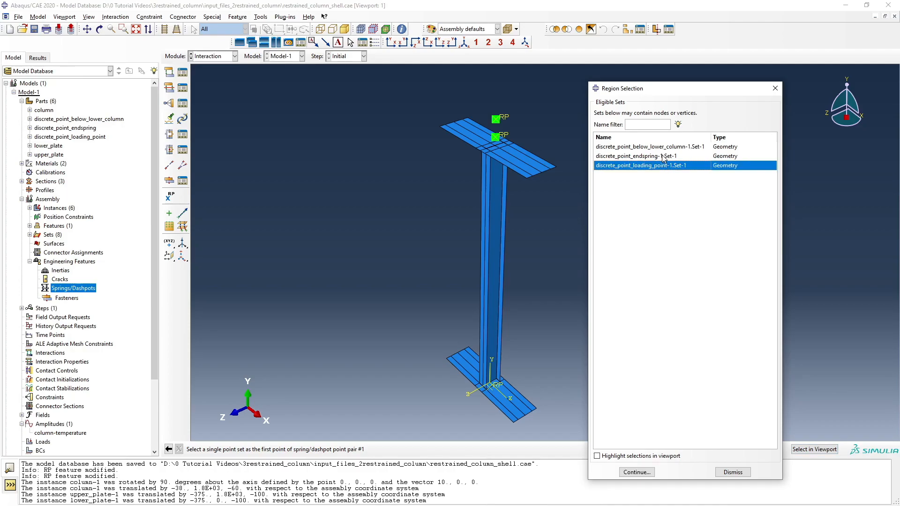
click(597, 457)
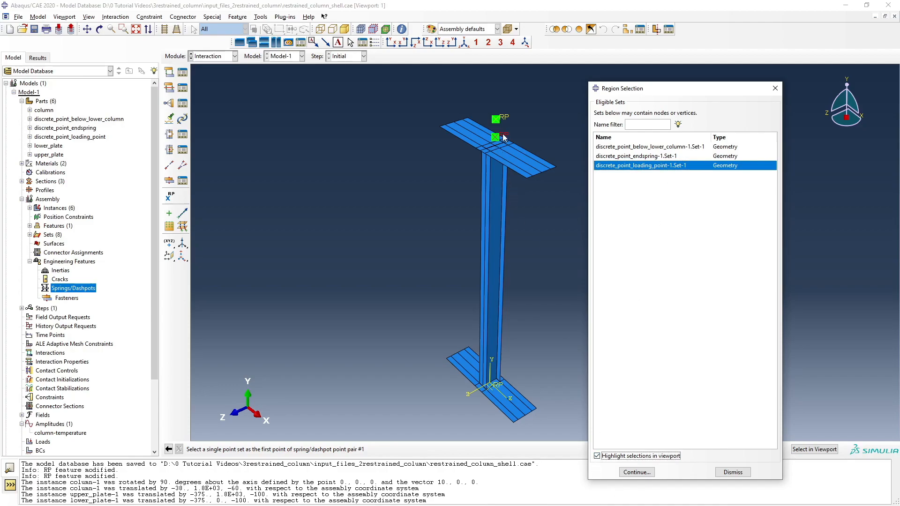
scroll(506, 126, down, 3)
scroll(503, 158, down, 2)
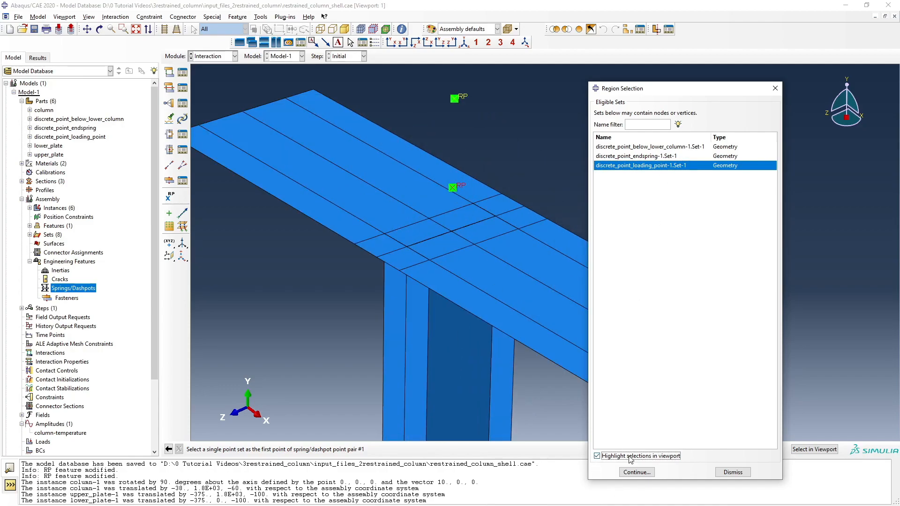
click(636, 472)
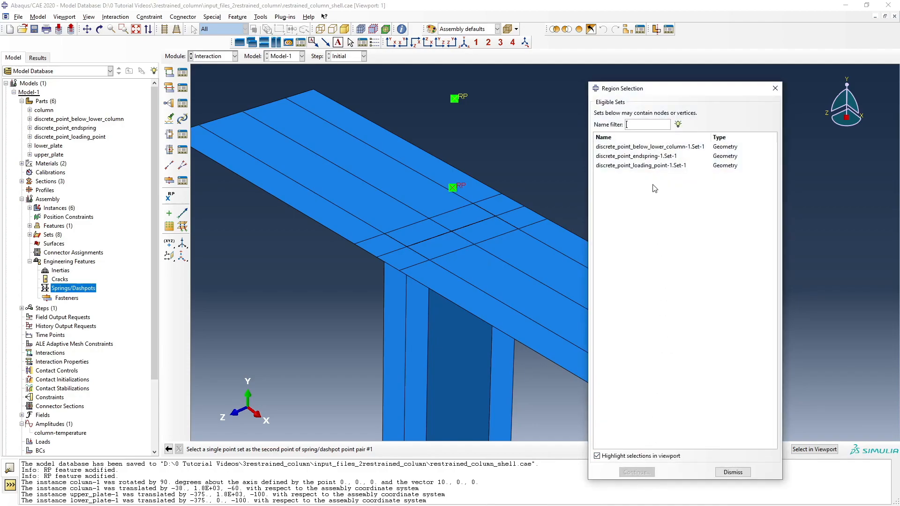
Choose discrete_point_endspring-1.Set-1 as the spring's second point and finish the point-pair selection.
click(650, 156)
click(640, 472)
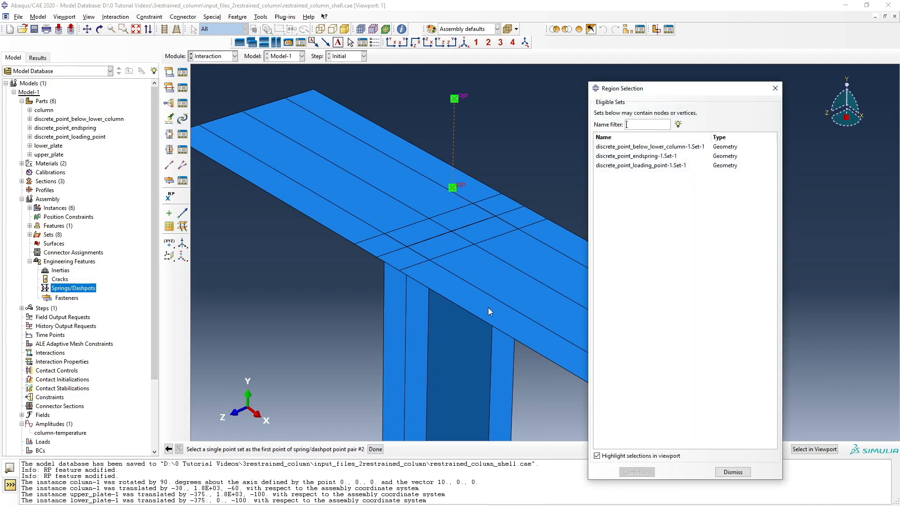
click(732, 472)
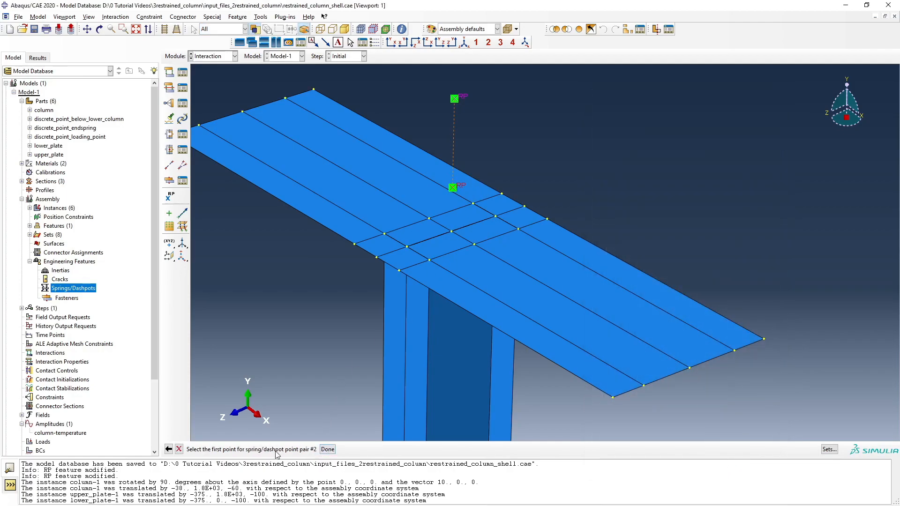
click(327, 449)
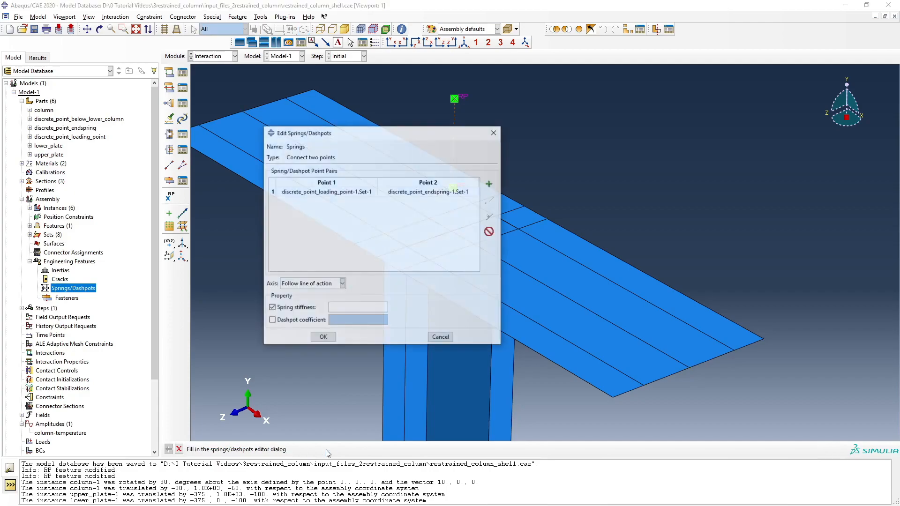
Set the spring stiffness to 3270 along the line of action and create the spring.
drag(719, 94, 683, 96)
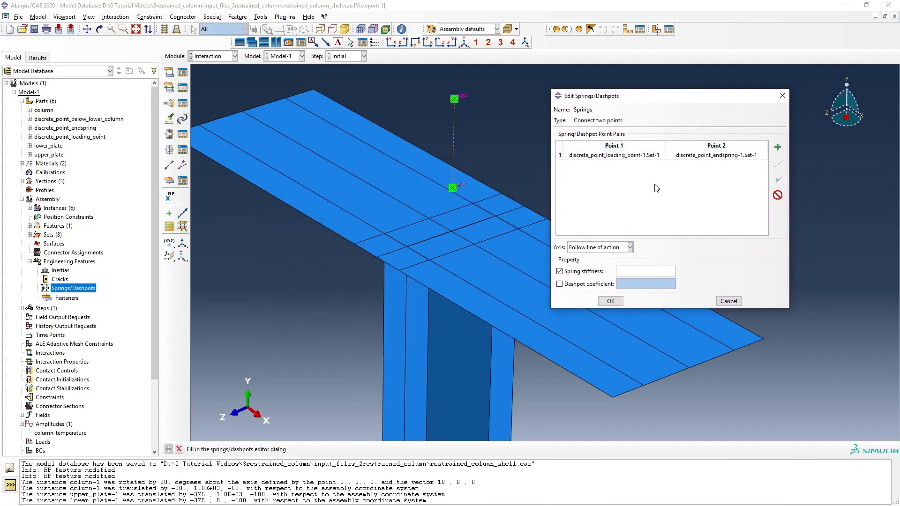
click(623, 269)
text(32700)
click(615, 302)
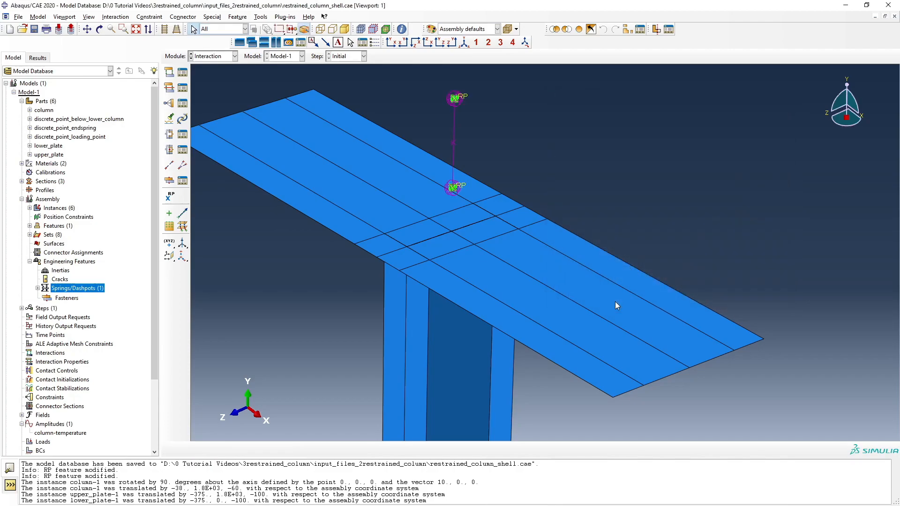
Examine the spring between the two upper reference points, comparing its display in the Assembly and Interaction modules.
scroll(593, 211, up, 3)
scroll(490, 157, down, 4)
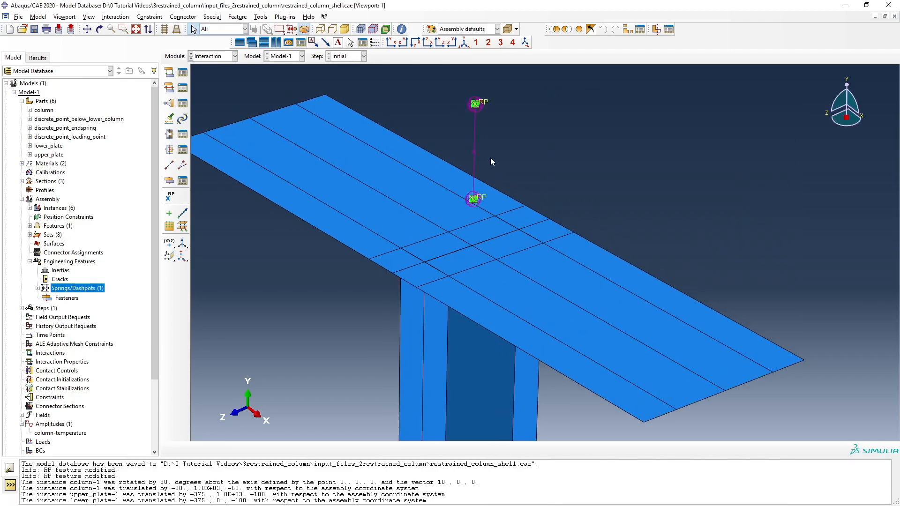
scroll(575, 145, up, 2)
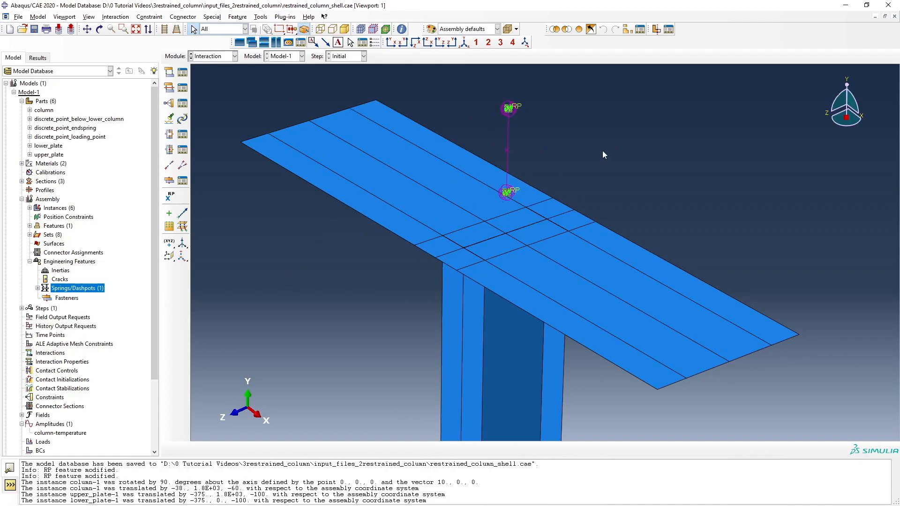
scroll(580, 150, up, 2)
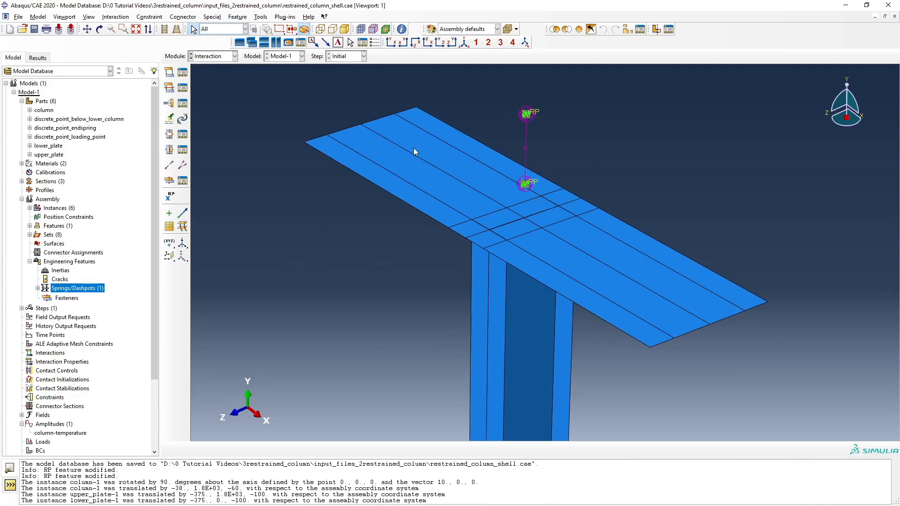
scroll(398, 164, up, 1)
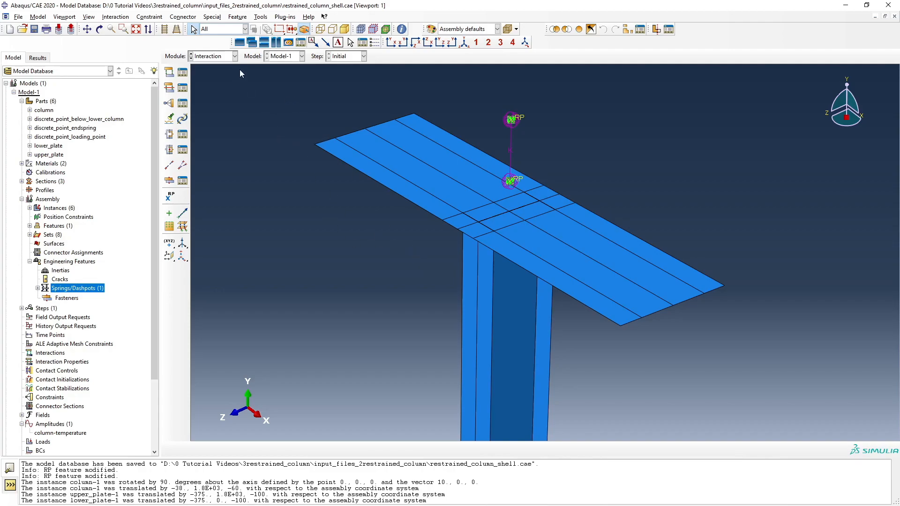
click(233, 56)
click(221, 83)
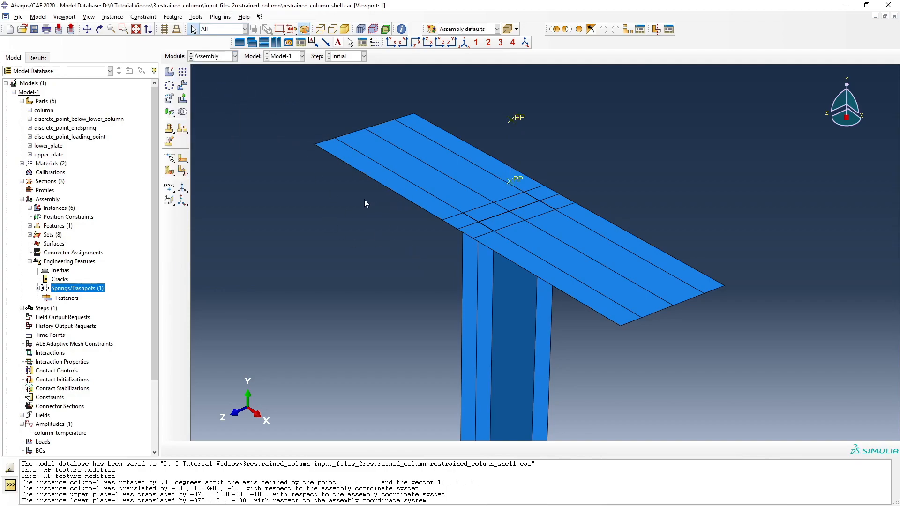
click(226, 57)
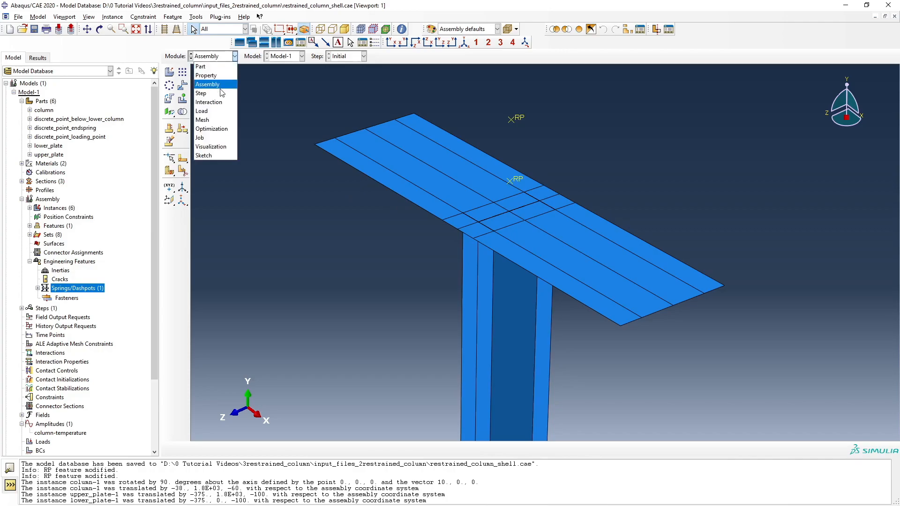
click(209, 102)
scroll(506, 188, up, 5)
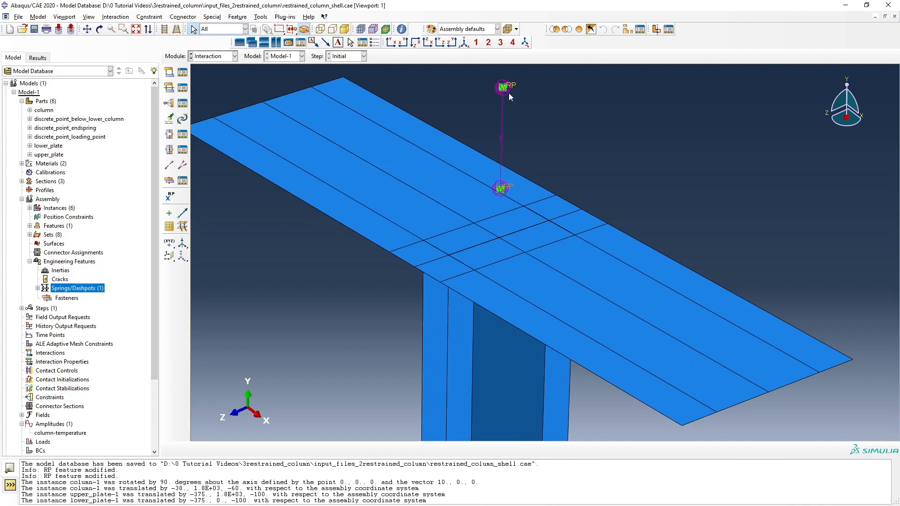
scroll(539, 96, down, 5)
scroll(541, 93, down, 8)
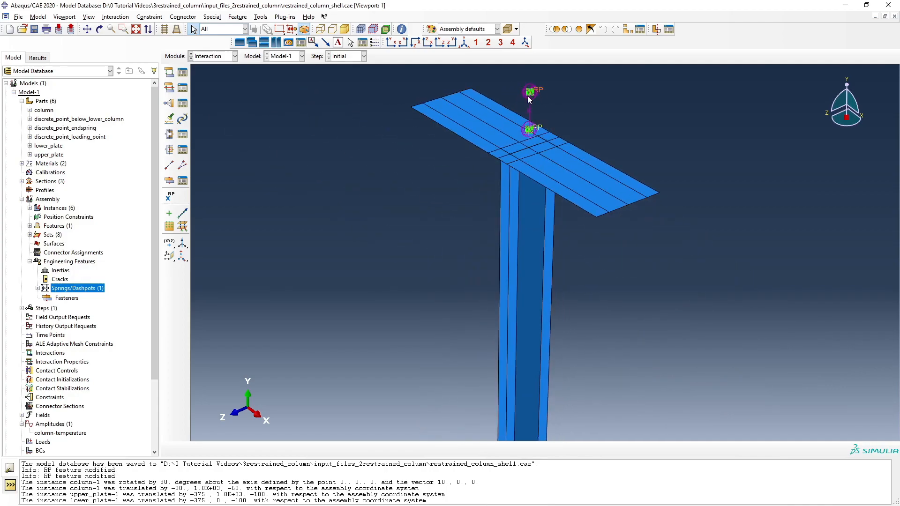
mouse_move(584, 229)
ctrl+alt+mouse_down()
mouse_move(634, 231)
mouse_move(586, 215)
ctrl+alt+mouse_up()
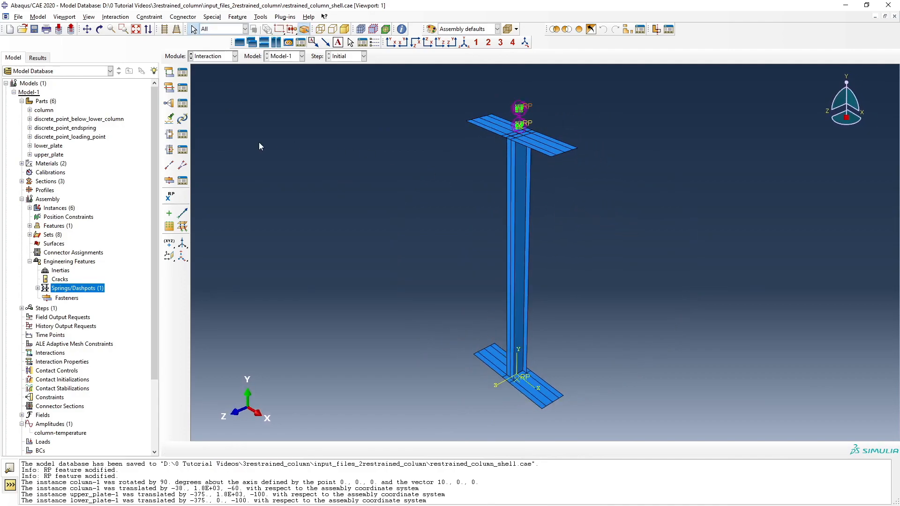
Collapse the parts list, activate the Step module and switch to the workshop presentation slides.
click(21, 101)
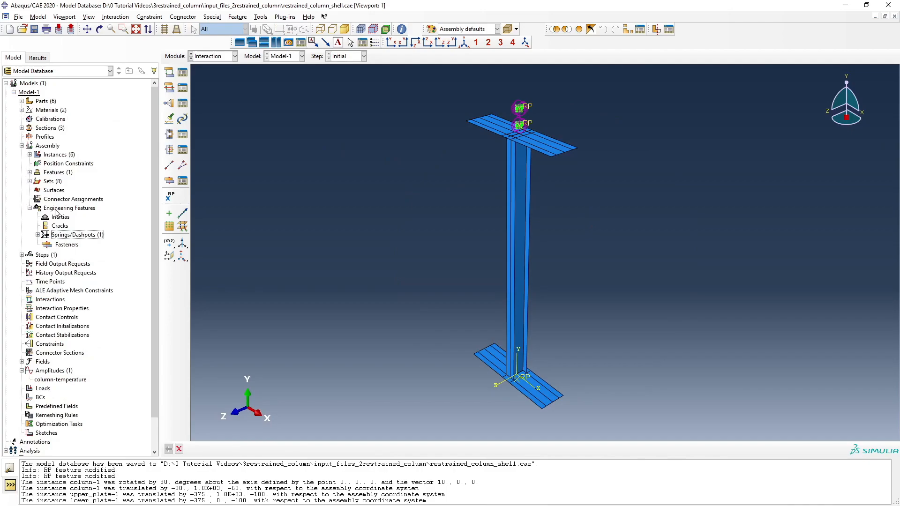
click(213, 57)
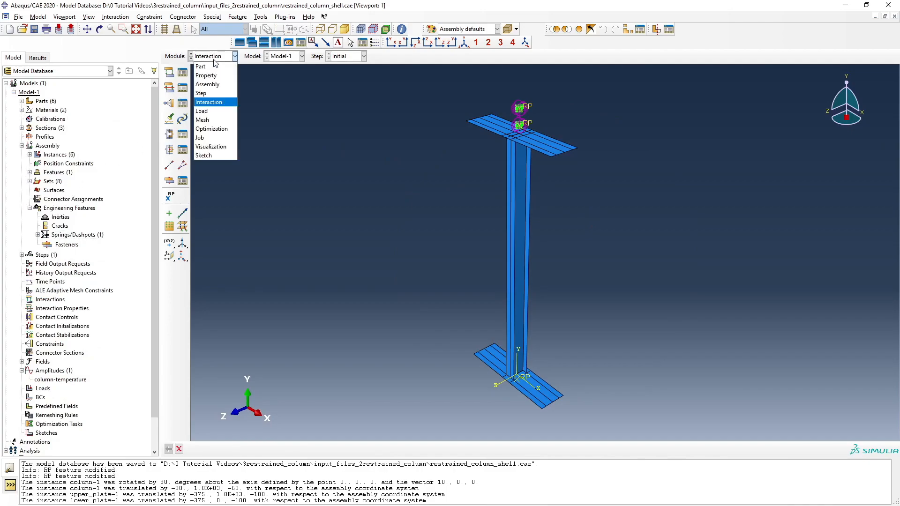
click(213, 93)
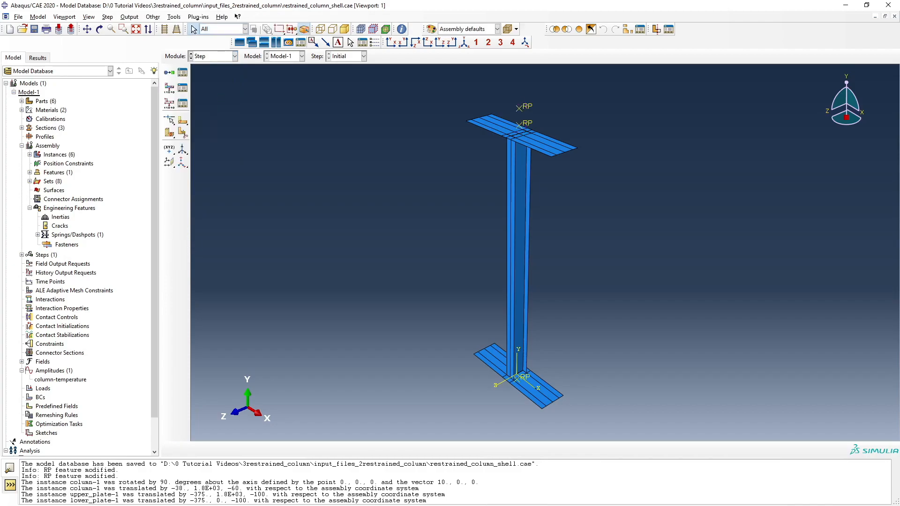
key(alt+Tab)
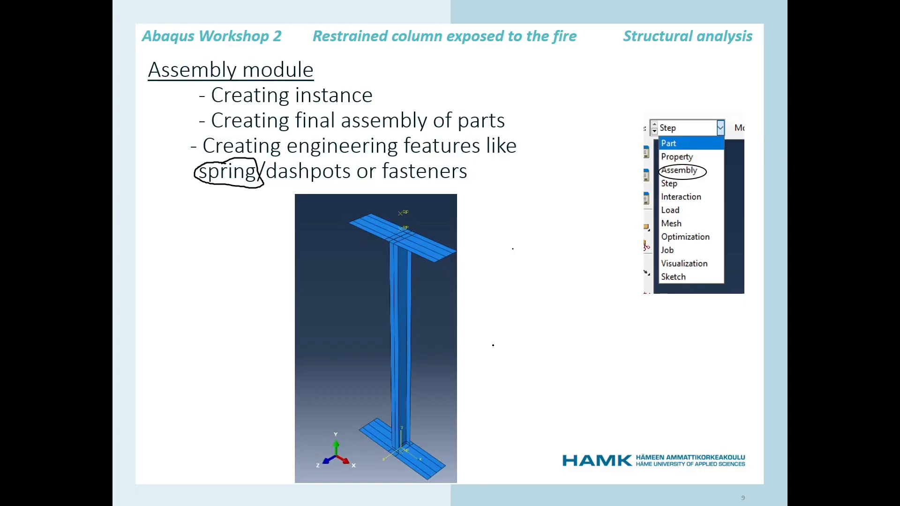
key(Right)
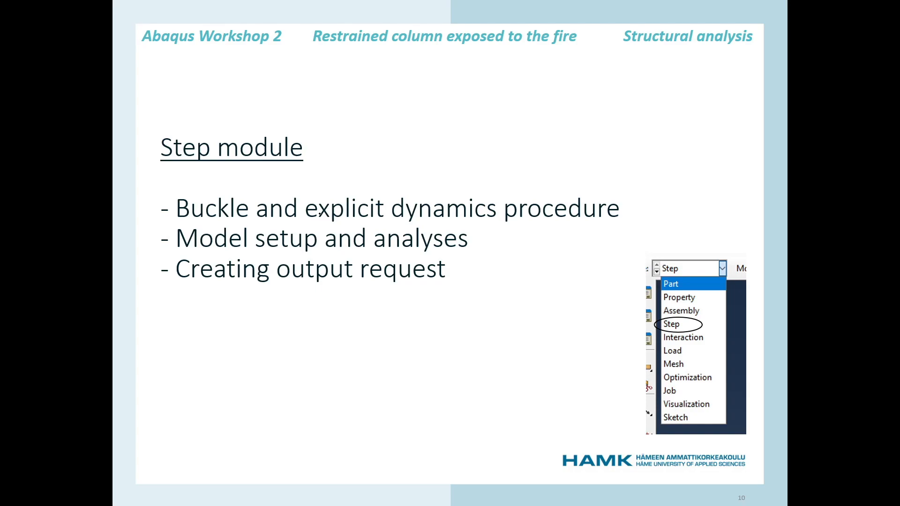
mouse_move(305, 199)
mouse_down()
mouse_move(306, 221)
mouse_move(607, 225)
mouse_up()
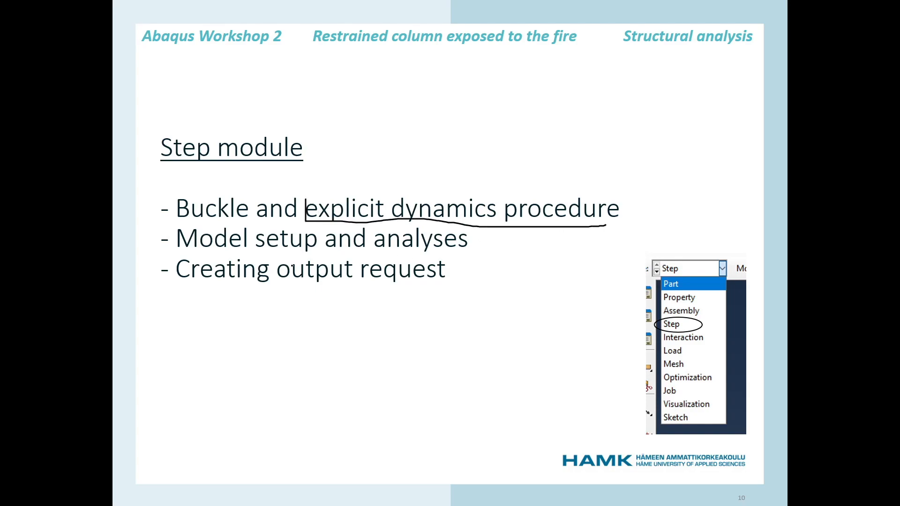
drag(192, 251, 309, 247)
drag(210, 288, 447, 283)
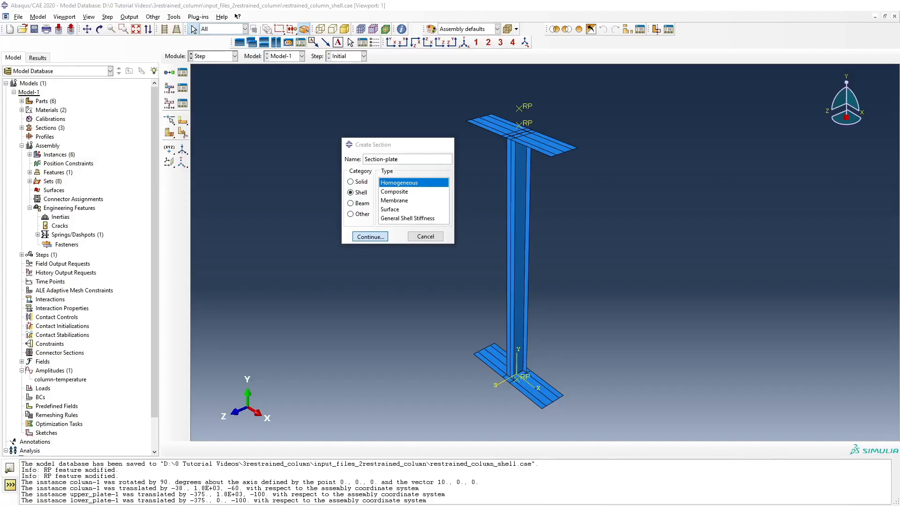
click(370, 236)
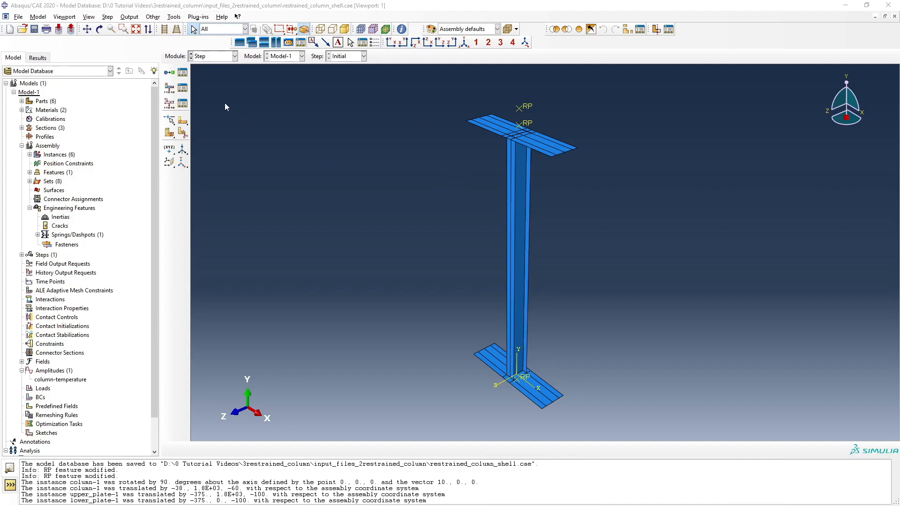
Start a general Dynamic, Explicit analysis step named mechanical_loading after the Initial step.
click(170, 72)
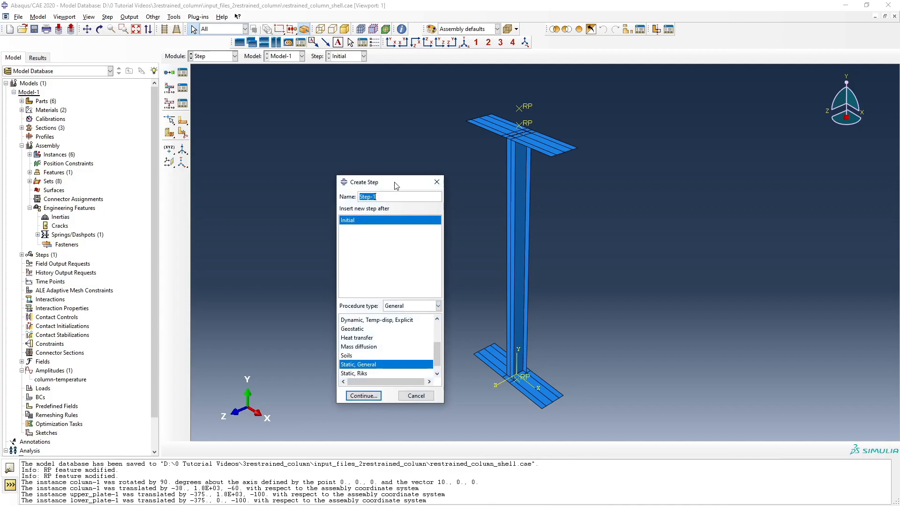
drag(397, 182, 422, 137)
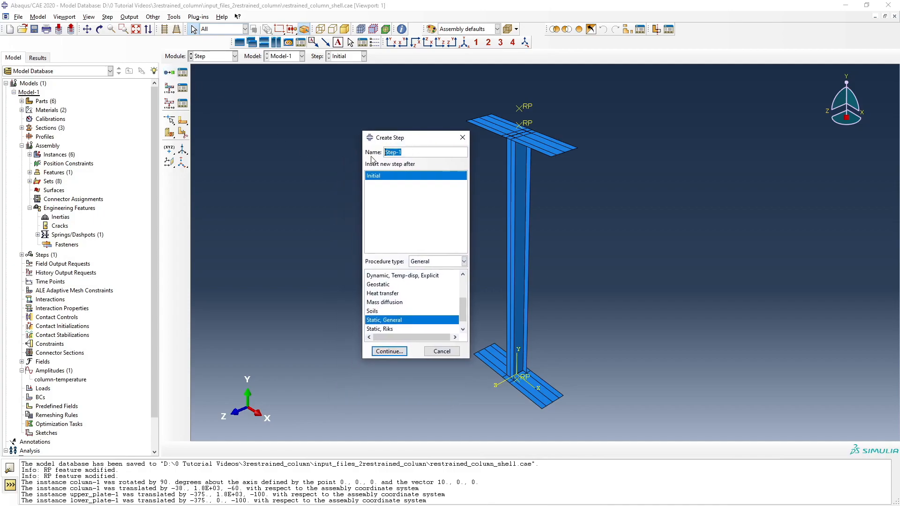
text(mehcanica)
key(BackSpace)
key(BackSpace)
key(BackSpace)
key(BackSpace)
key(BackSpace)
key(BackSpace)
key(BackSpace)
text(chanical_loading)
scroll(403, 304, up, 1)
click(405, 294)
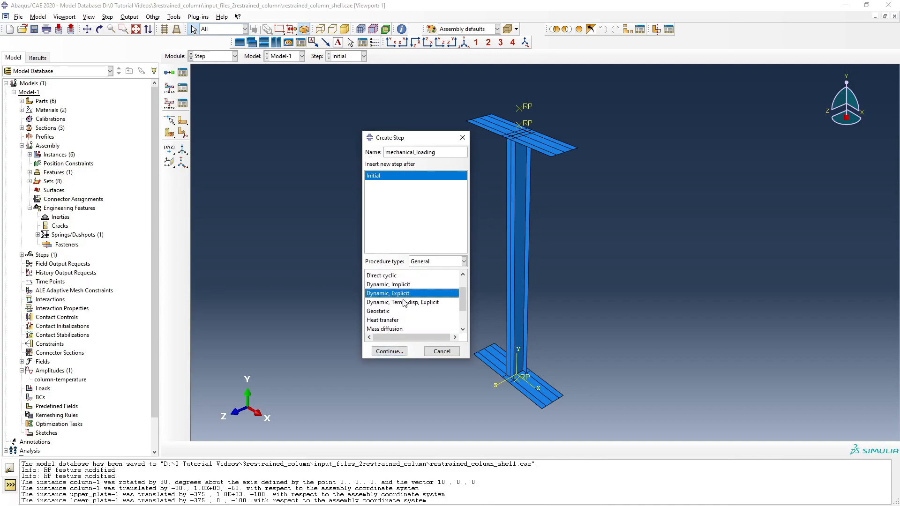
click(388, 351)
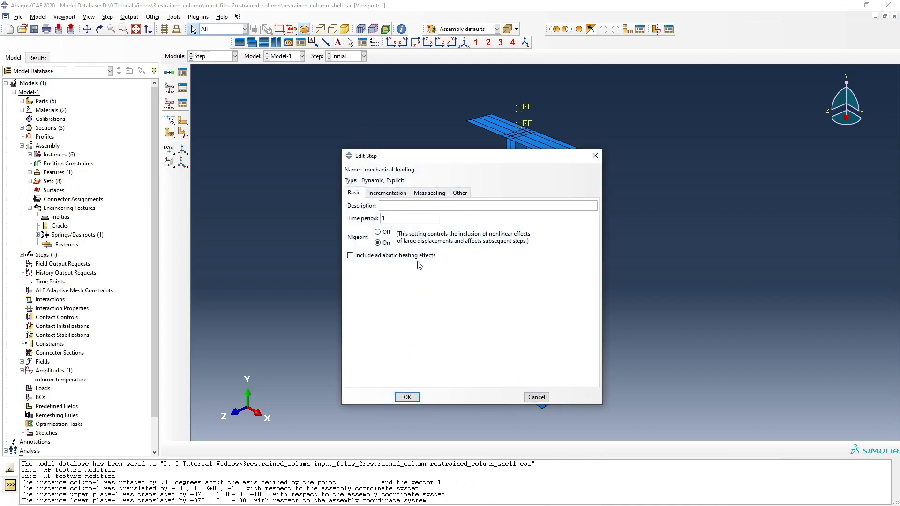
Set the mechanical_loading step's time period to 2 and create the step.
key(BackSpace)
text(2)
click(407, 398)
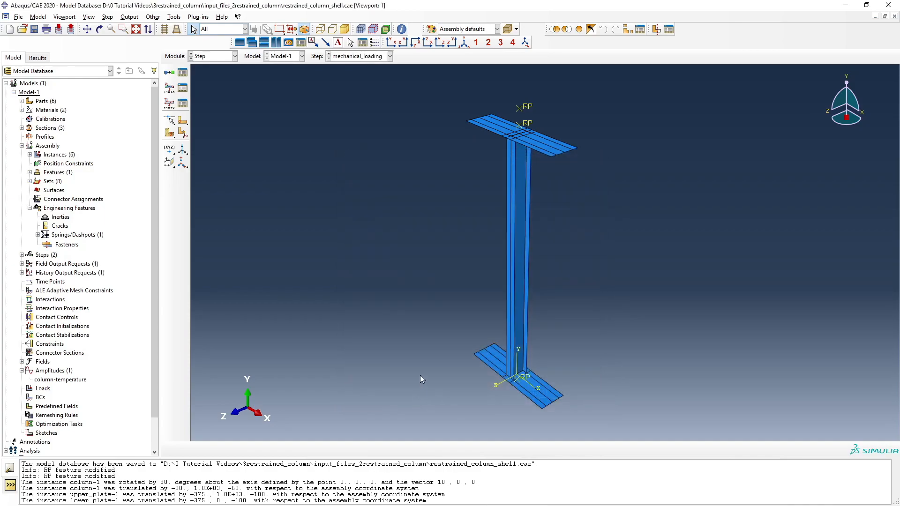
Start a second Dynamic, Explicit step named fire_heating after mechanical_loading.
click(182, 72)
click(305, 158)
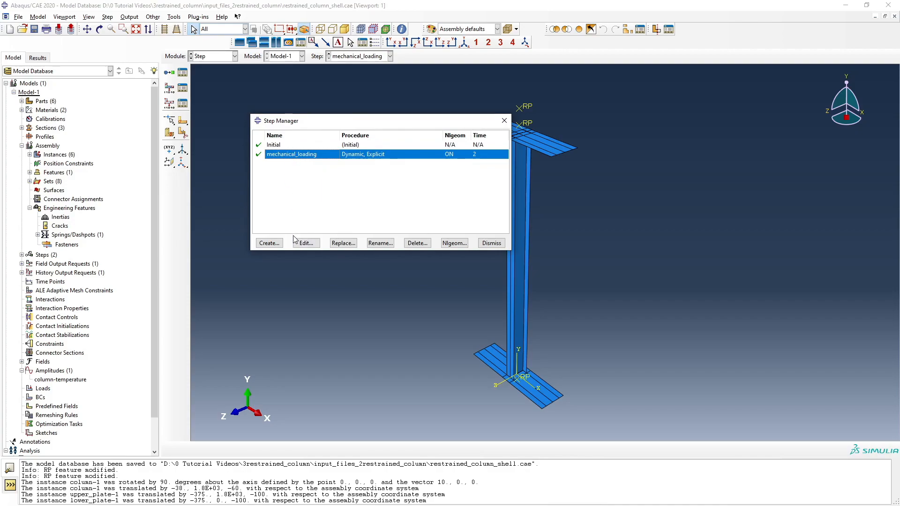
click(269, 243)
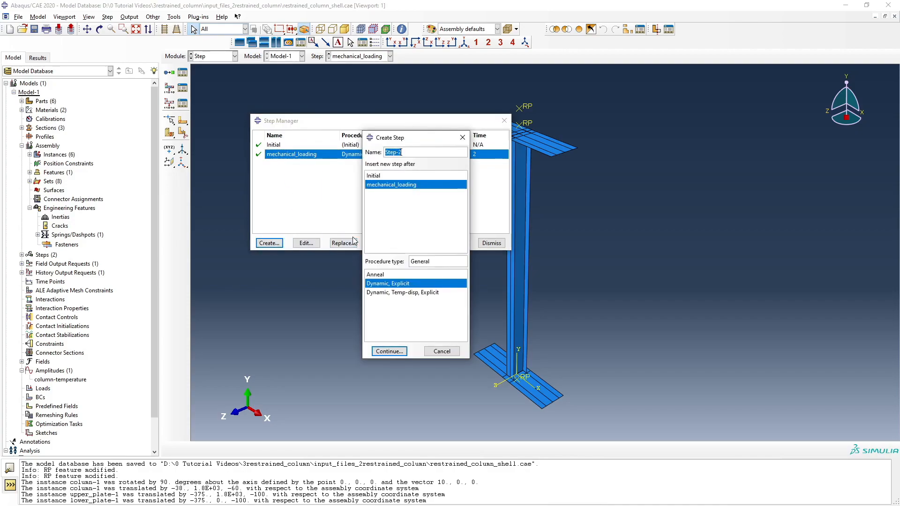
text(fire_heating)
click(389, 351)
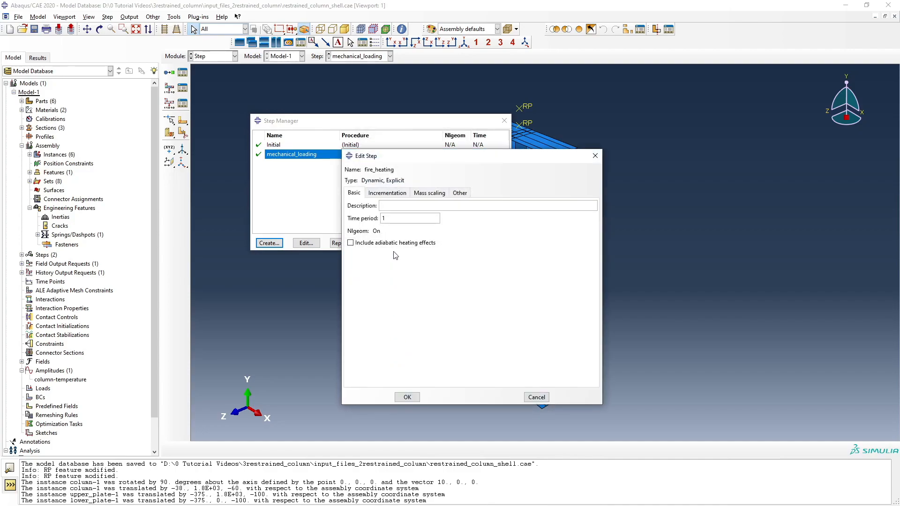
Set the fire_heating step's time period to 8.4, create the step and close the Step Manager.
click(400, 221)
text(8.4)
click(407, 397)
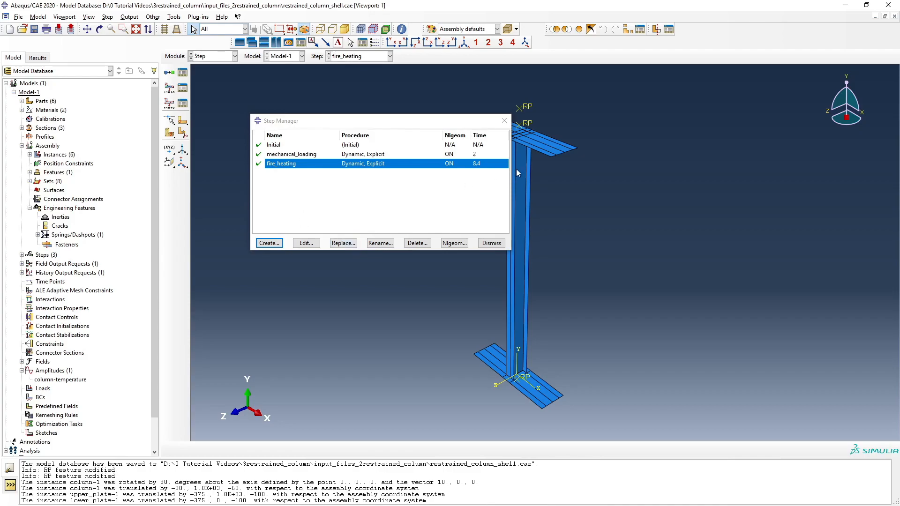
click(492, 243)
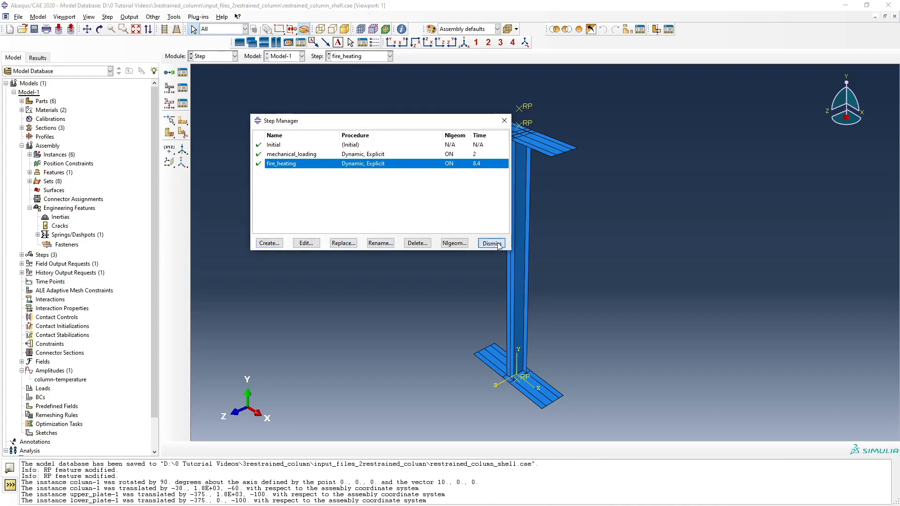
Change the time span of the column-temperature amplitude to Total time.
double_click(61, 379)
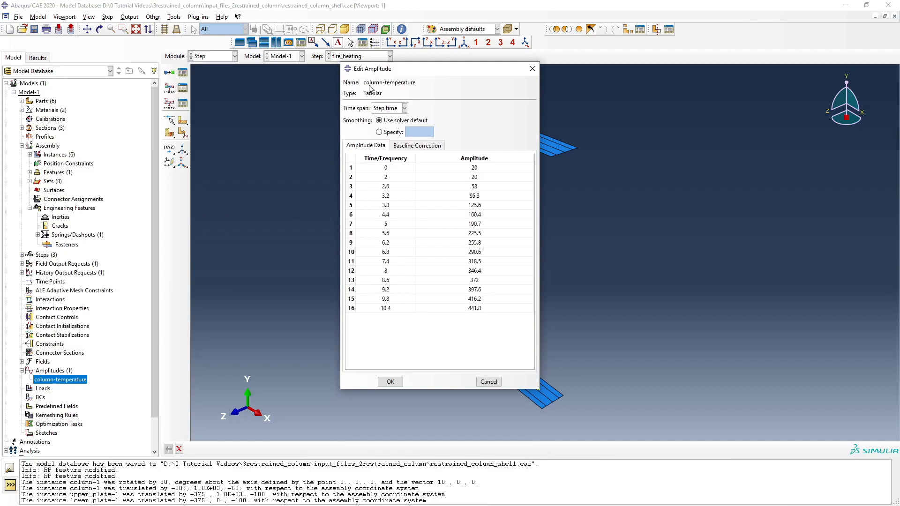
click(387, 110)
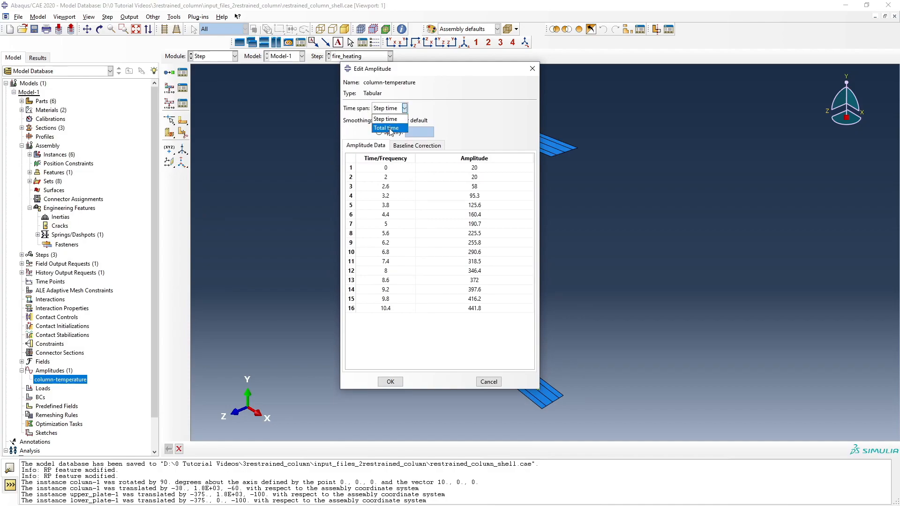
click(392, 128)
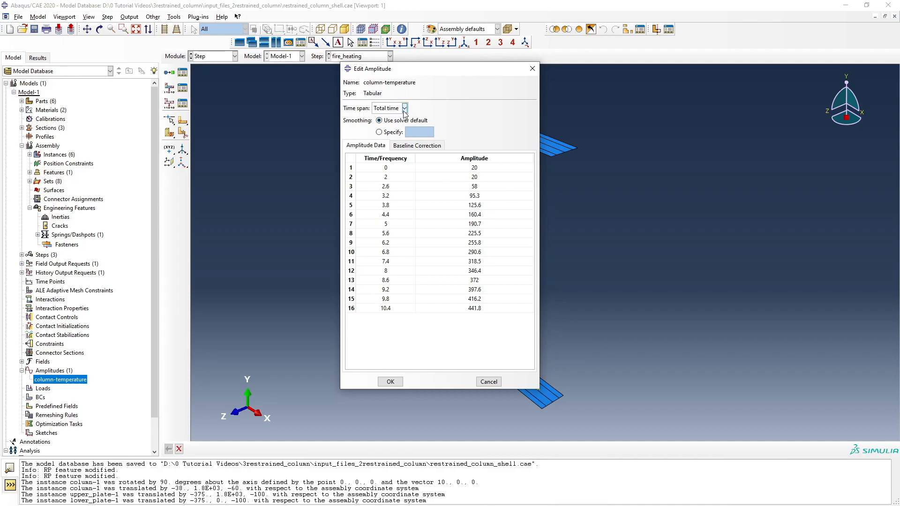
Accept the edited column-temperature amplitude definition.
click(390, 382)
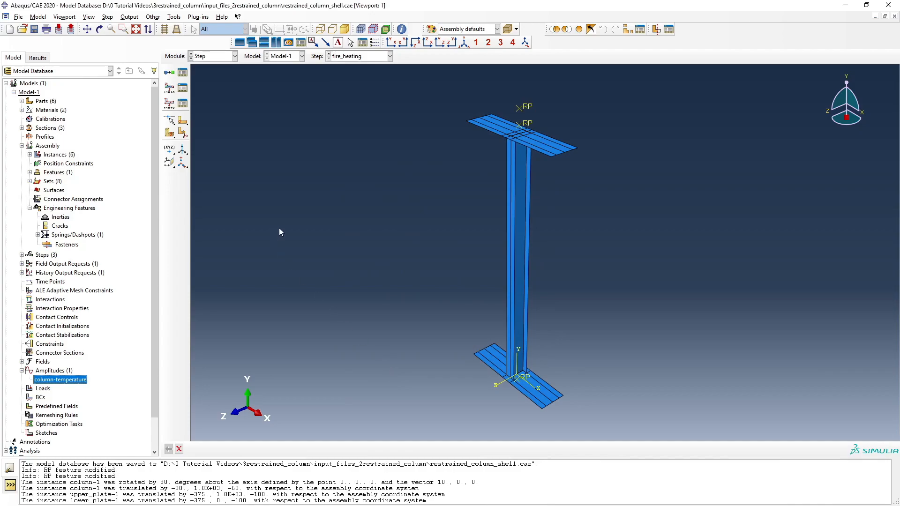
click(218, 58)
click(218, 58)
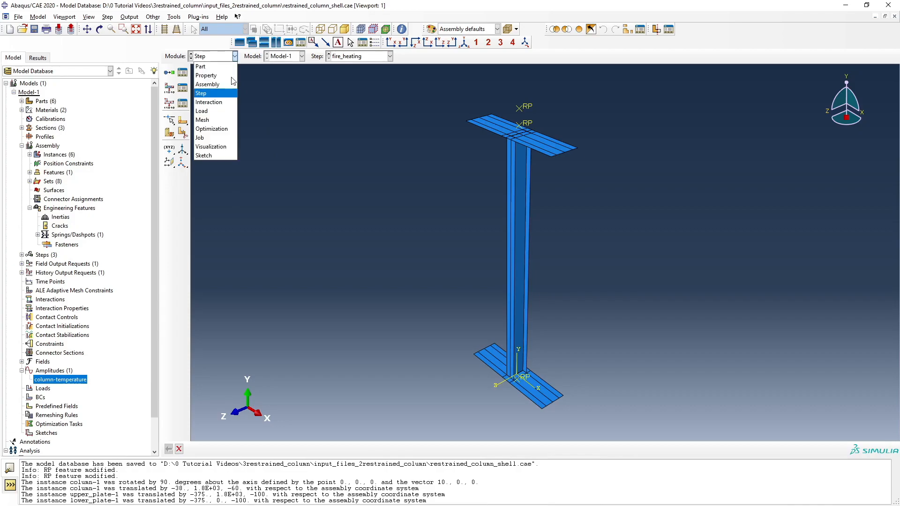
click(339, 204)
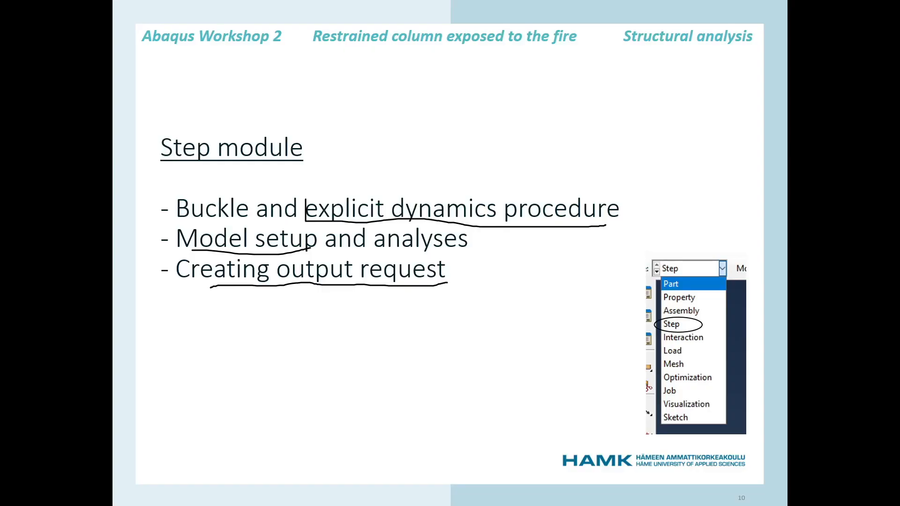
key(Right)
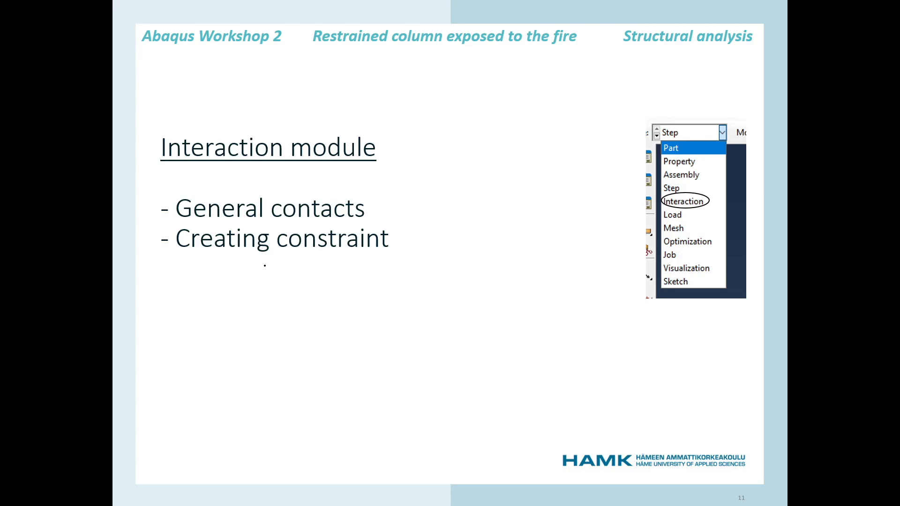
drag(179, 251, 388, 252)
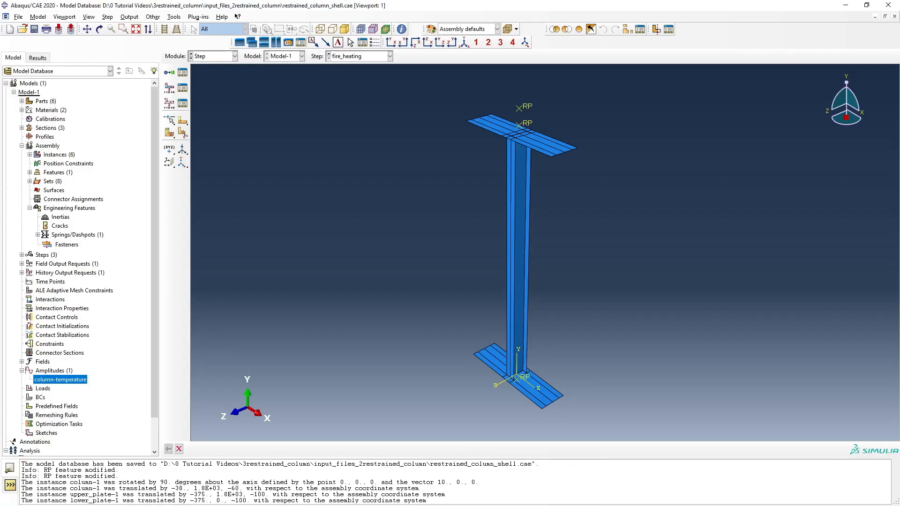
Switch to the Interaction module with the full column assembly in view.
click(222, 58)
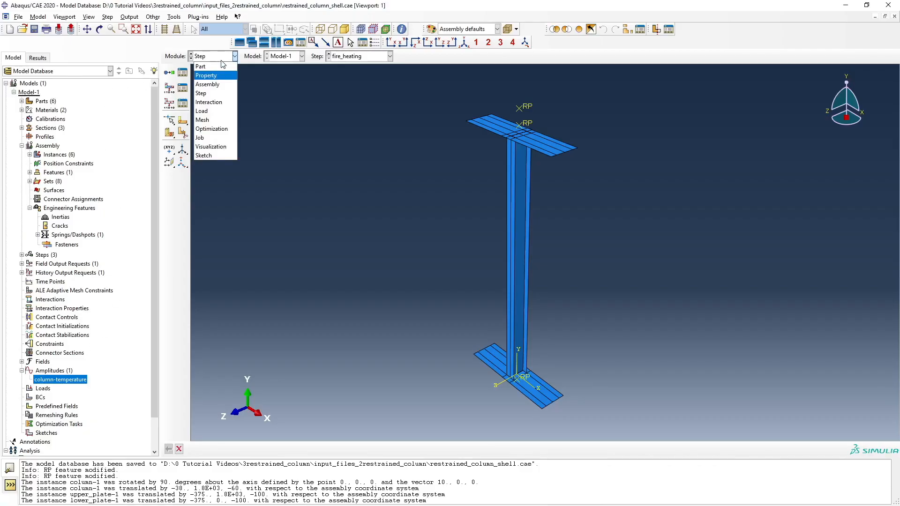
click(213, 103)
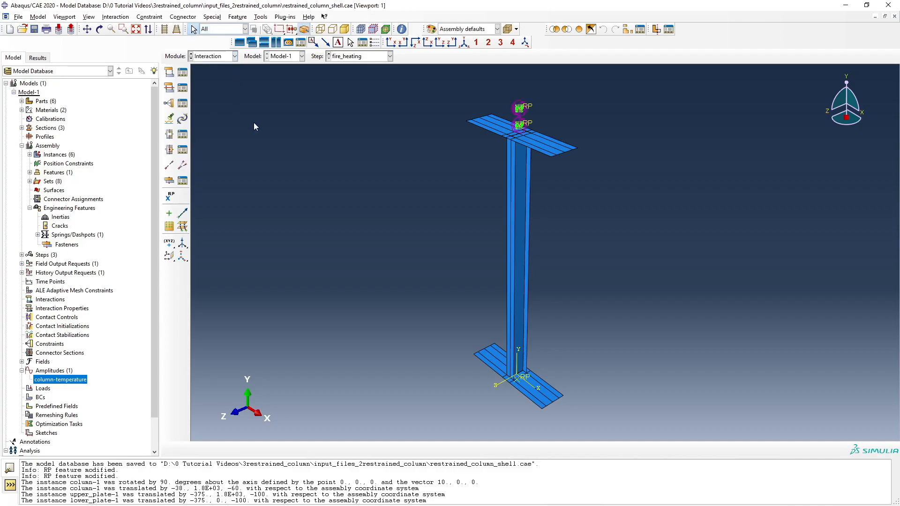
scroll(545, 340, down, 2)
scroll(510, 347, up, 3)
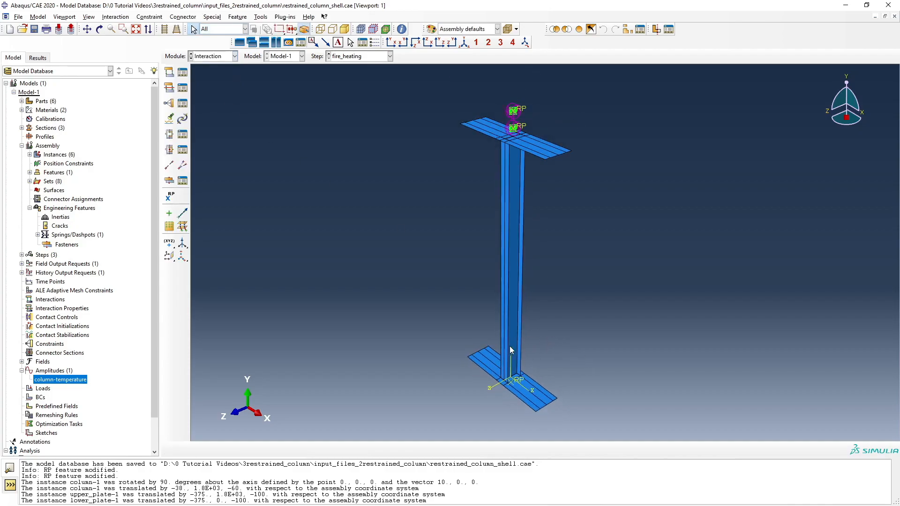
scroll(527, 155, down, 1)
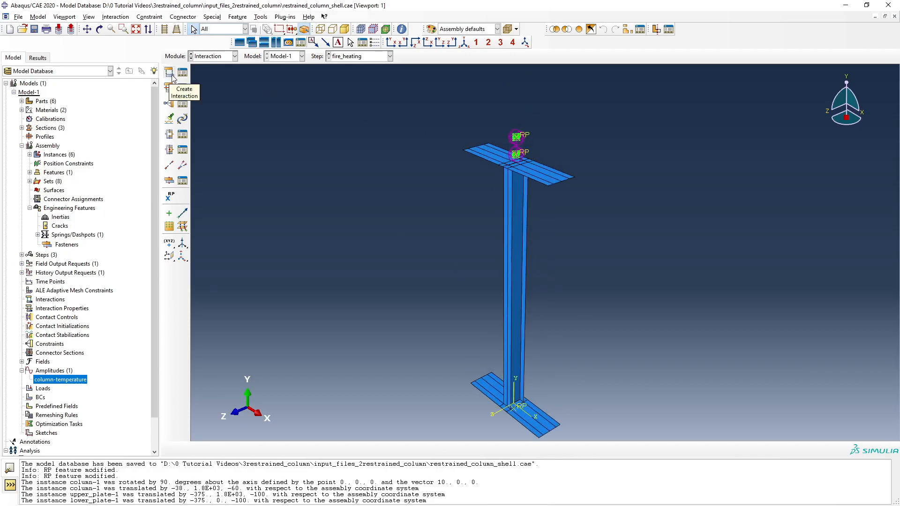
Start a General contact (Explicit) interaction named general_contact in the Initial step.
click(169, 73)
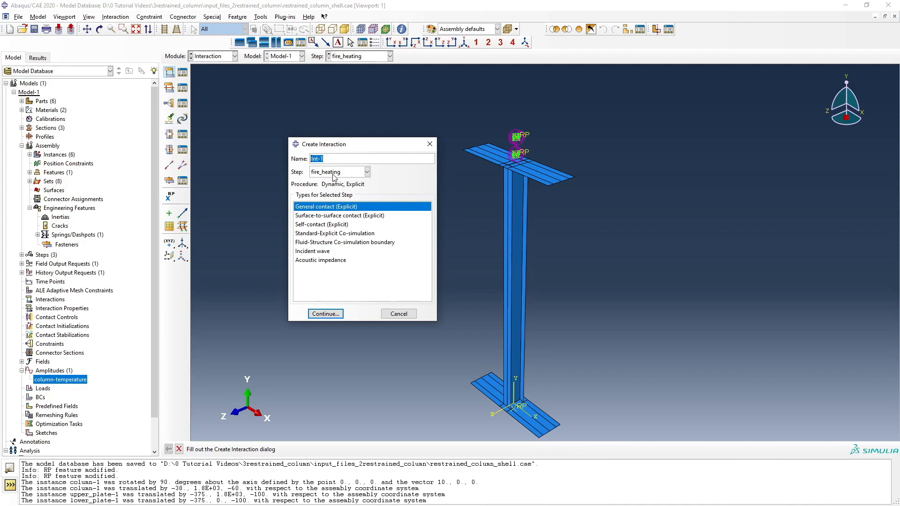
click(332, 155)
key(BackSpace)
key(BackSpace)
key(BackSpace)
key(BackSpace)
key(BackSpace)
text(general_contact)
click(367, 171)
click(339, 181)
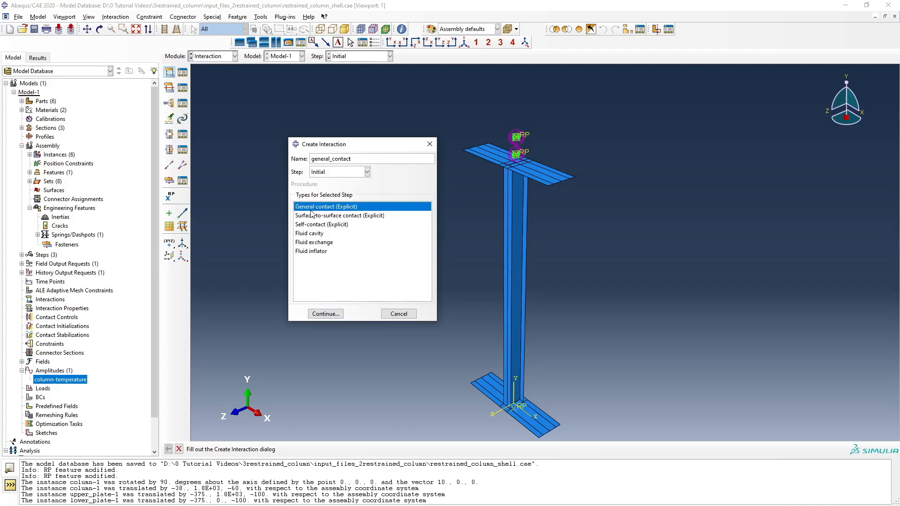
drag(370, 146, 378, 125)
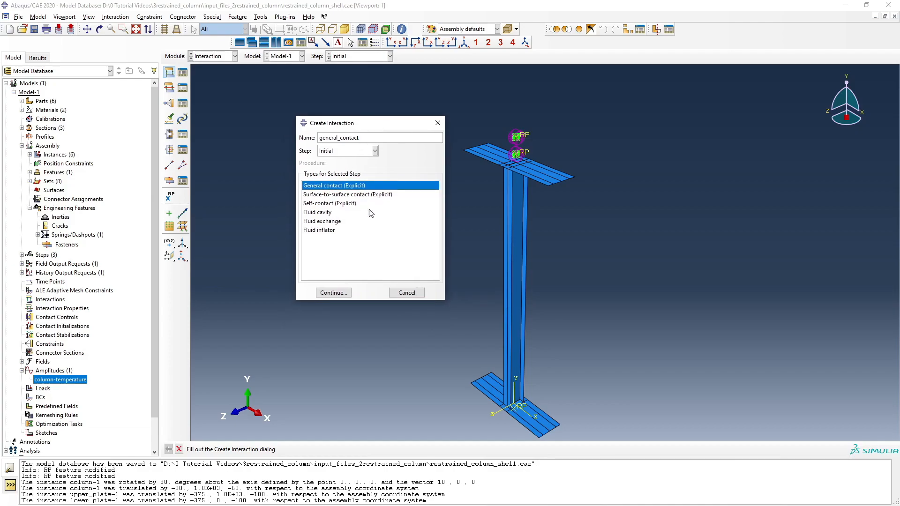
click(334, 293)
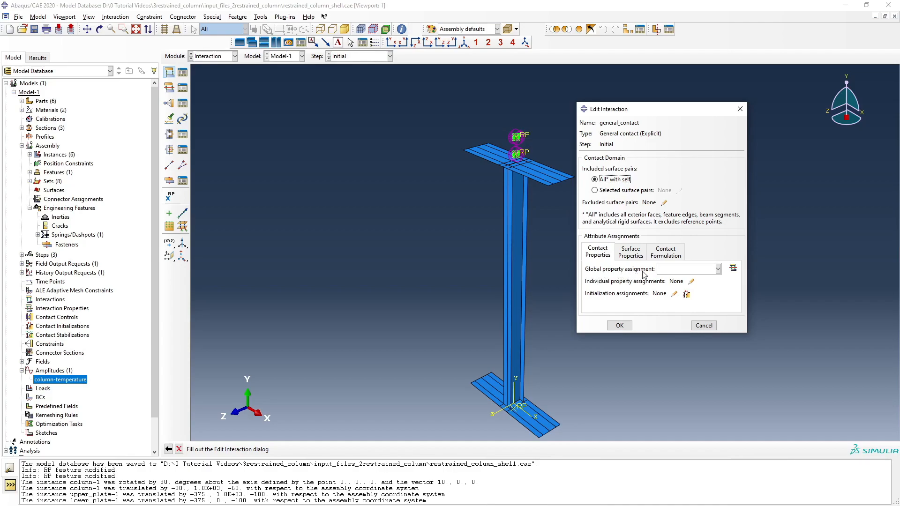
Create a Contact interaction property with mechanical Normal Behavior using "Hard" Contact and separation allowed after contact.
click(732, 268)
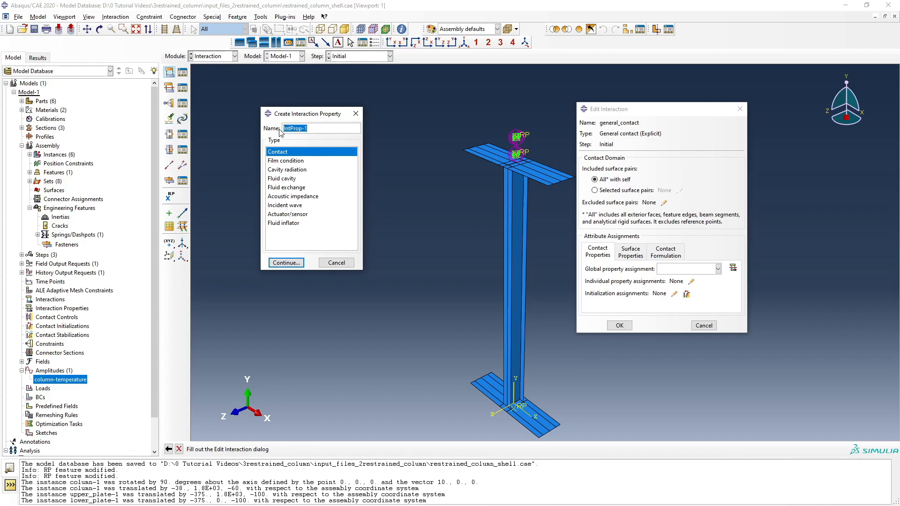
click(318, 129)
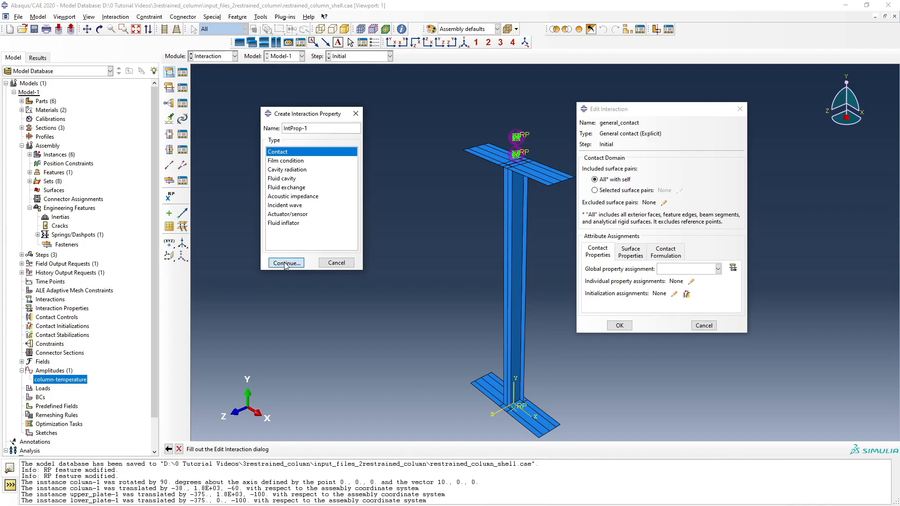
click(285, 261)
click(271, 163)
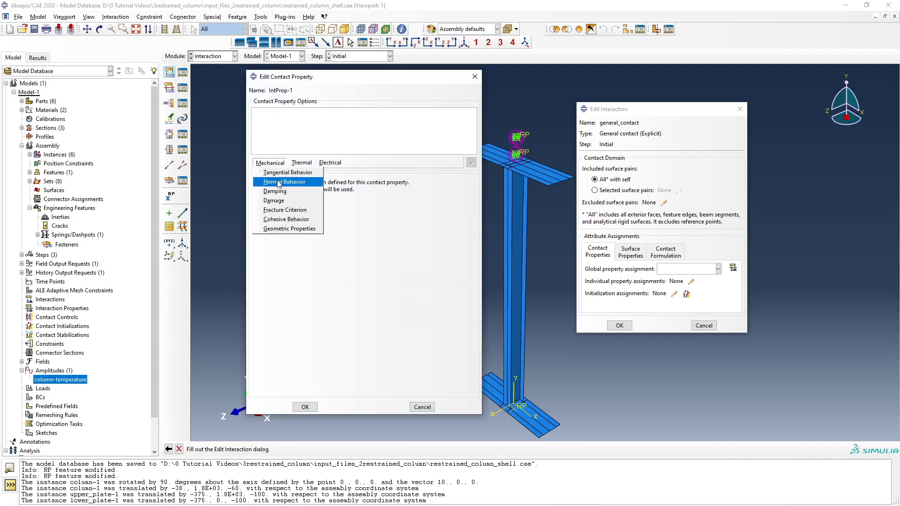
click(284, 182)
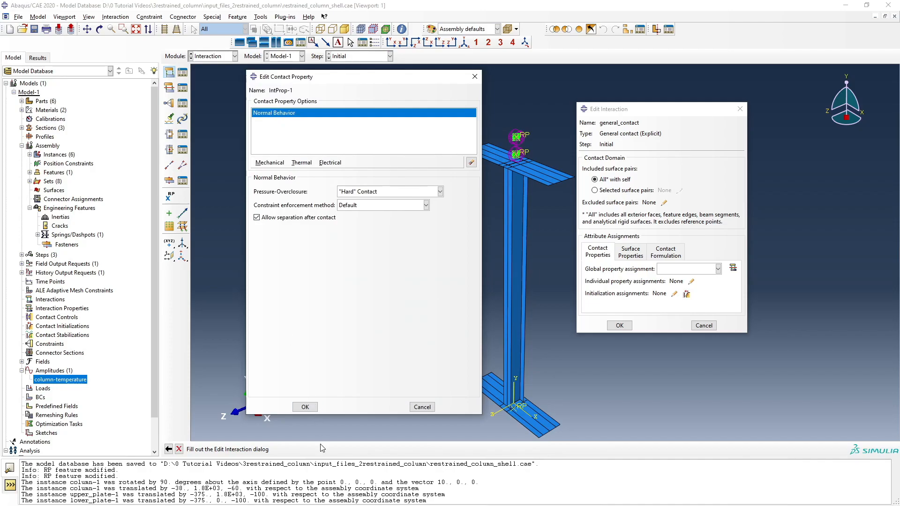
click(303, 407)
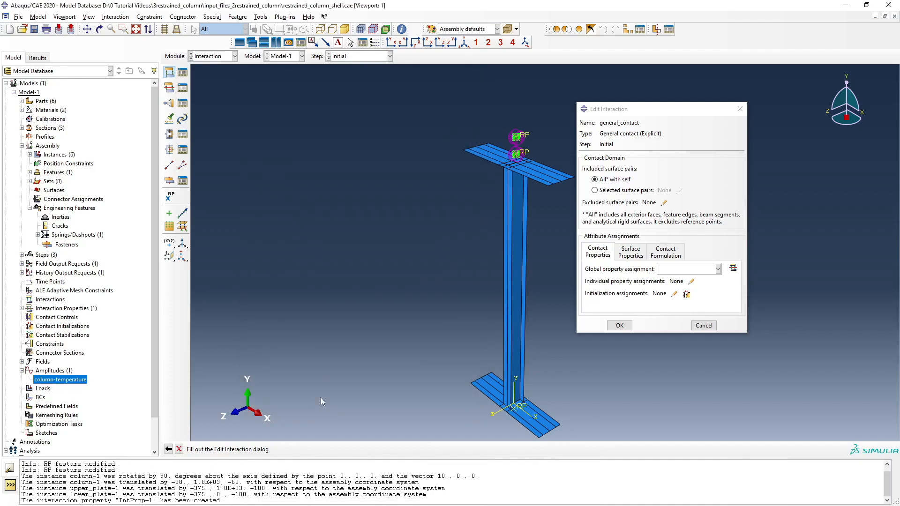
Assign IntProp-1 as the global contact property and finish creating the general_contact interaction.
click(717, 268)
click(706, 281)
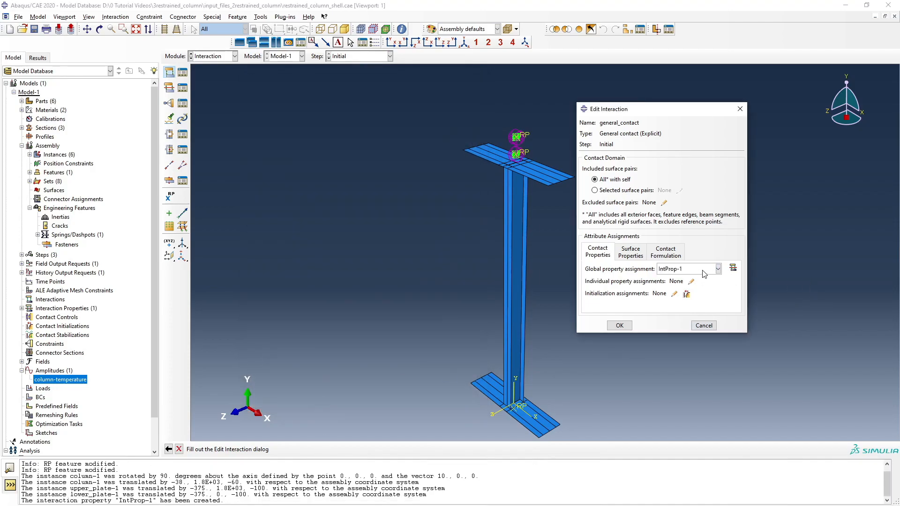
click(620, 325)
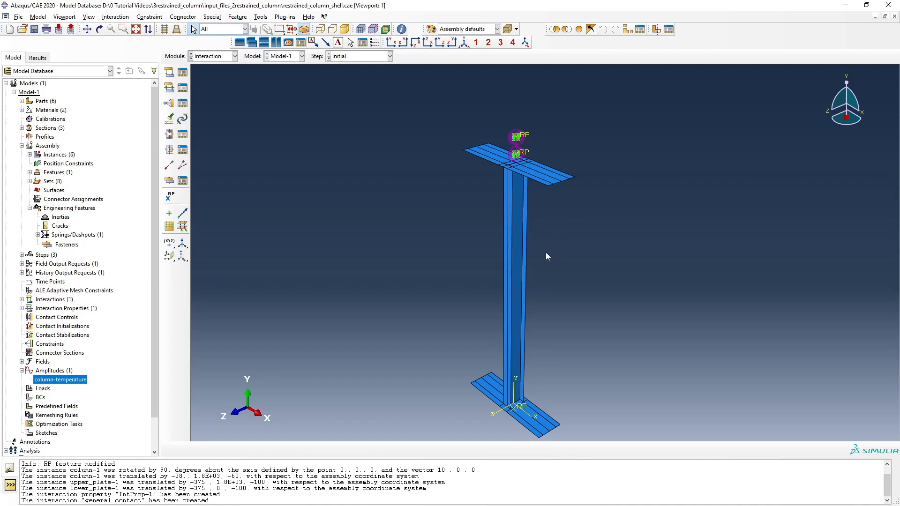
Examine the reference points above the upper plate and below the lower plate of the column.
scroll(463, 190, up, 6)
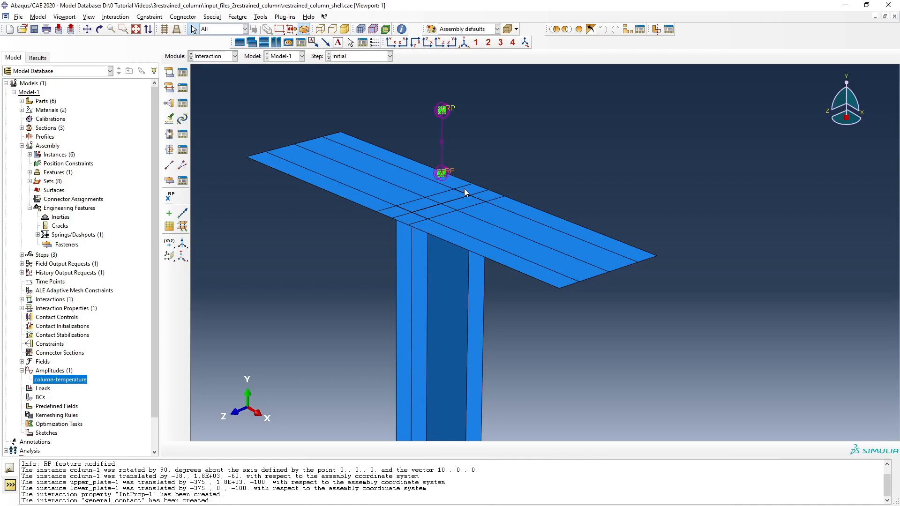
scroll(469, 197, down, 5)
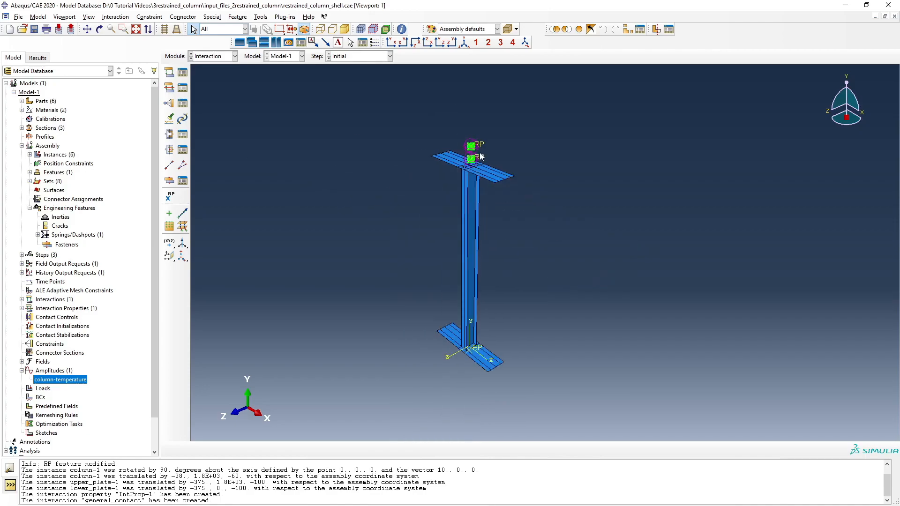
ctrl+alt+drag(484, 278, 486, 316)
scroll(442, 304, up, 6)
scroll(442, 305, up, 4)
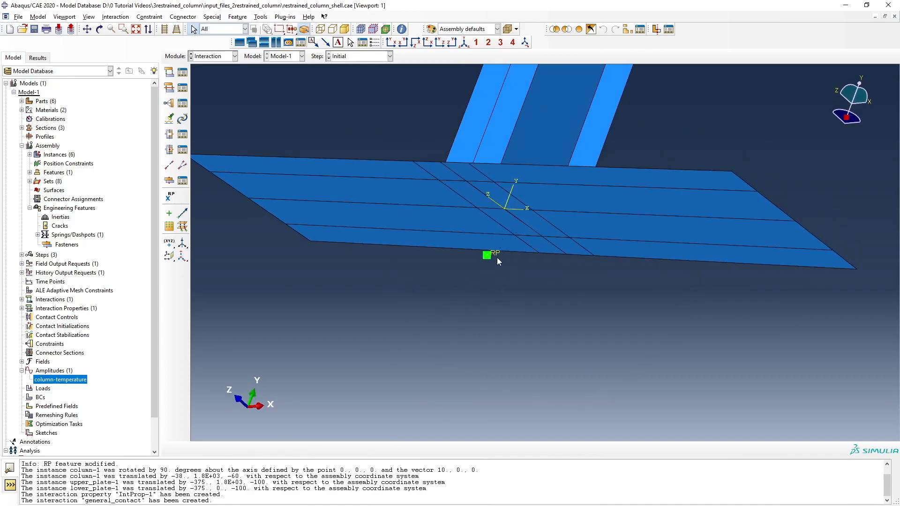
ctrl+alt+drag(498, 261, 514, 172)
scroll(478, 341, down, 5)
scroll(513, 183, up, 5)
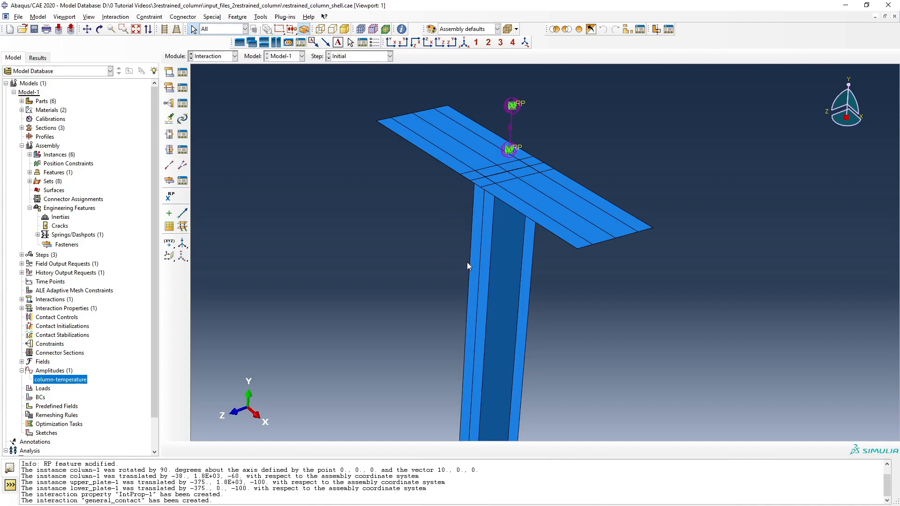
Expand the assembly's sets and highlight the column's lower flange, upper flange and web sets.
click(21, 146)
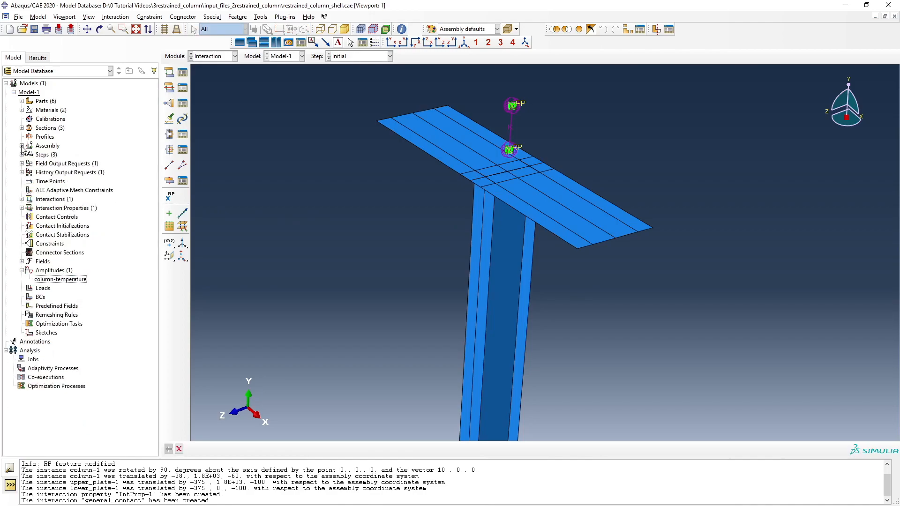
click(22, 146)
click(29, 181)
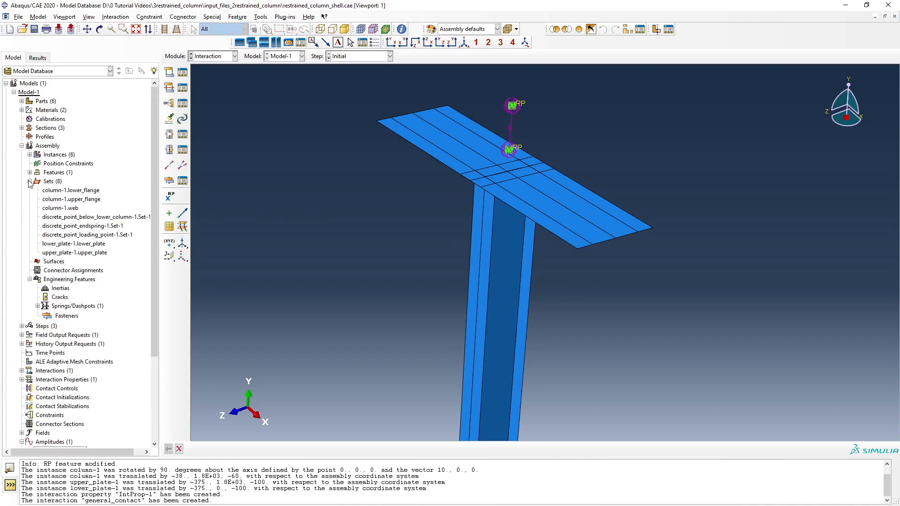
click(58, 191)
click(62, 200)
click(65, 208)
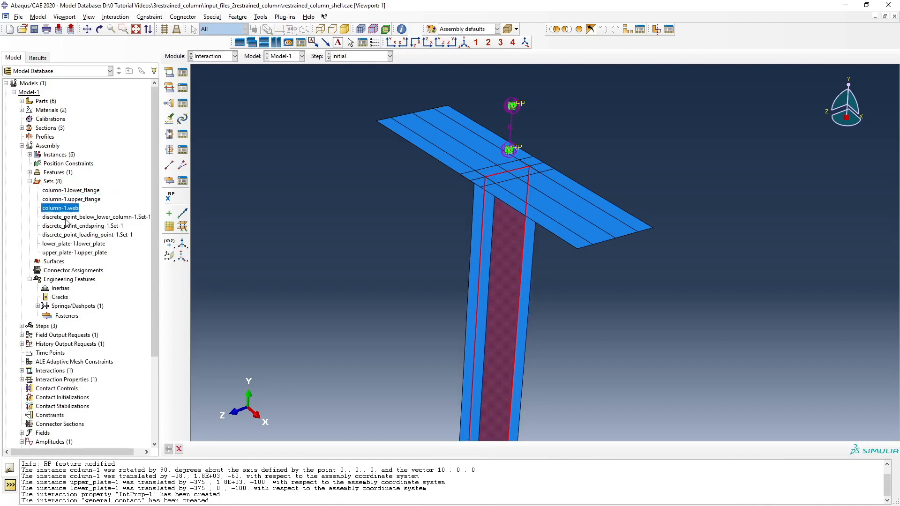
click(57, 183)
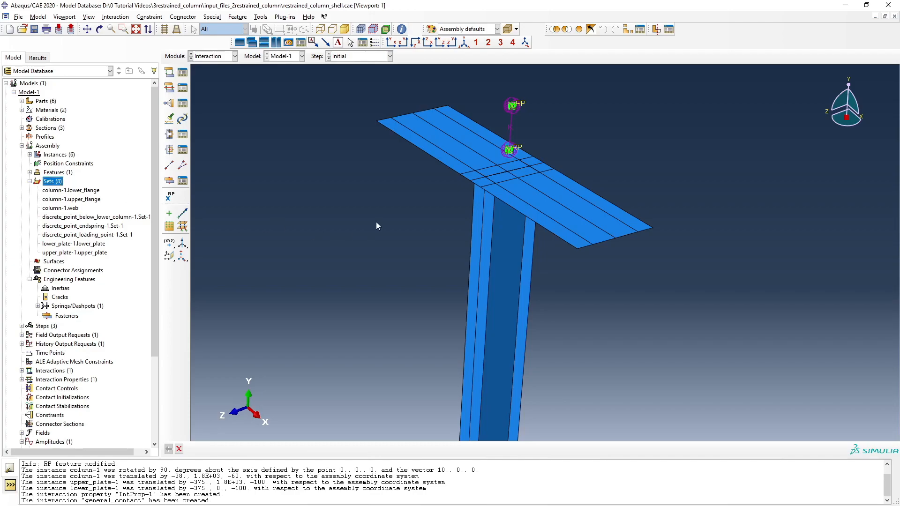
Remove the column instance from the display, leaving both end plates and the reference points shown.
scroll(414, 168, down, 3)
scroll(526, 173, down, 4)
scroll(445, 330, down, 1)
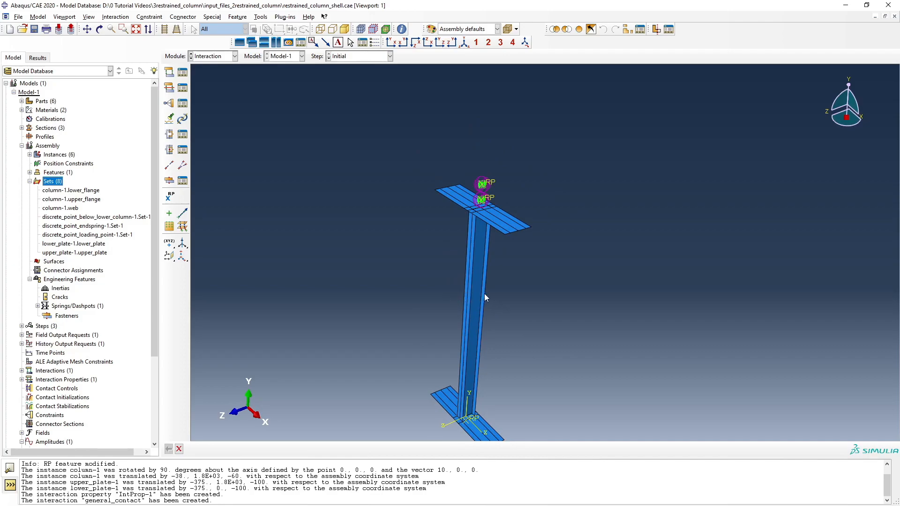
ctrl+alt+middle_drag(494, 302, 356, 173)
scroll(398, 418, up, 1)
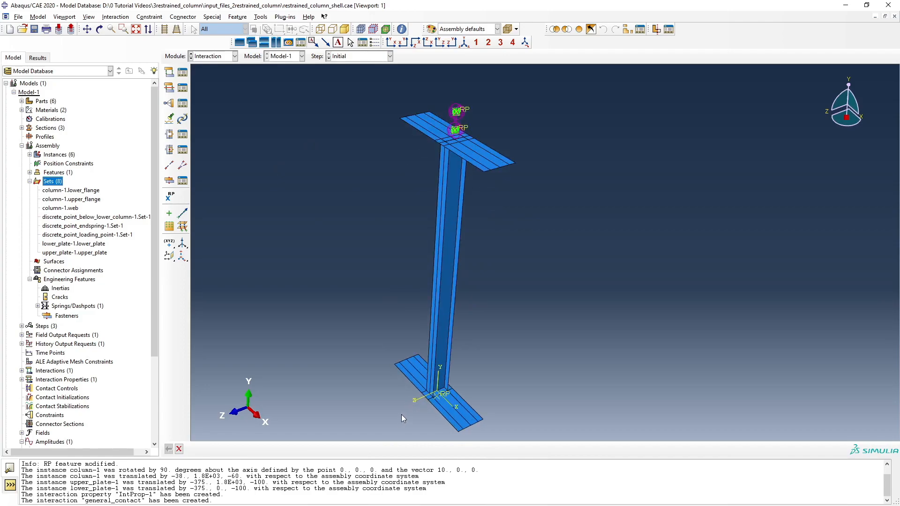
scroll(402, 415, up, 1)
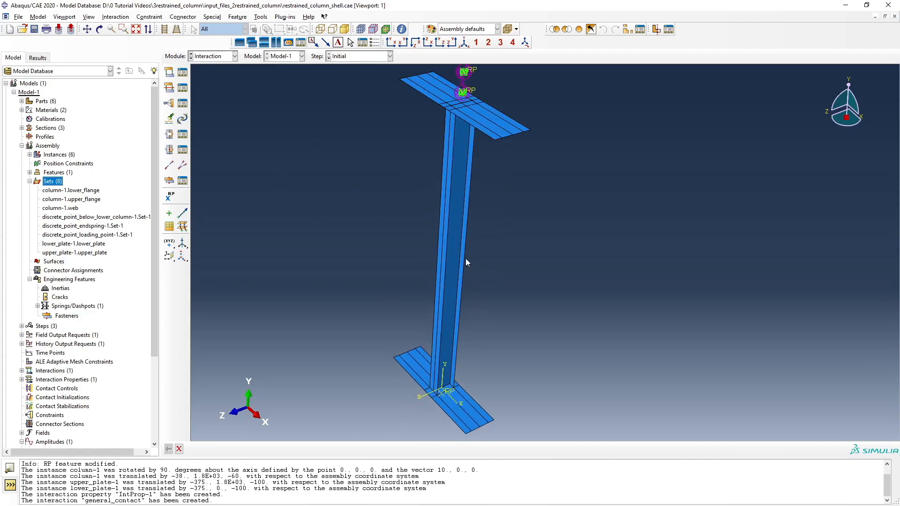
click(567, 30)
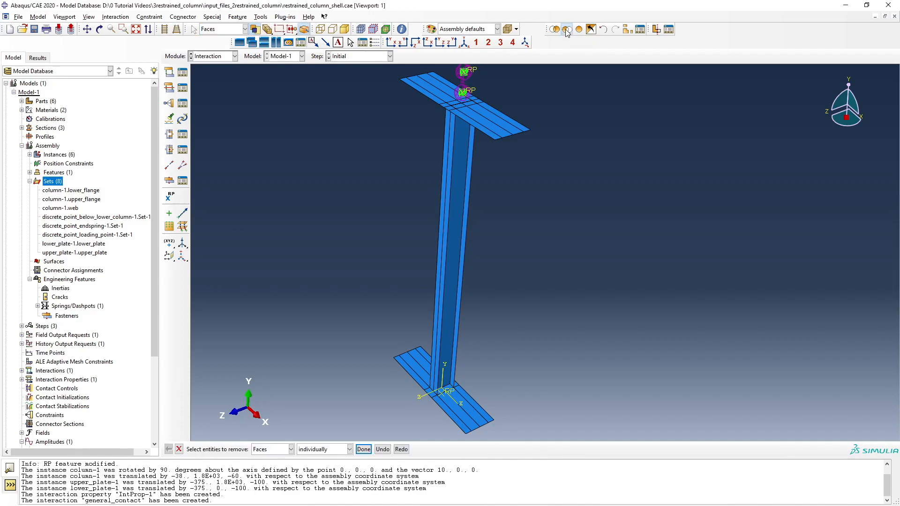
click(291, 449)
scroll(280, 491, down, 2)
click(276, 502)
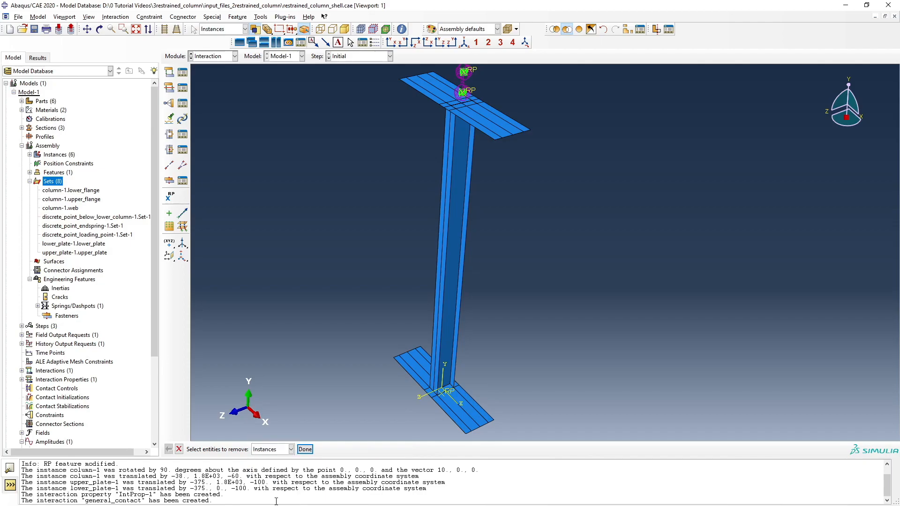
click(458, 255)
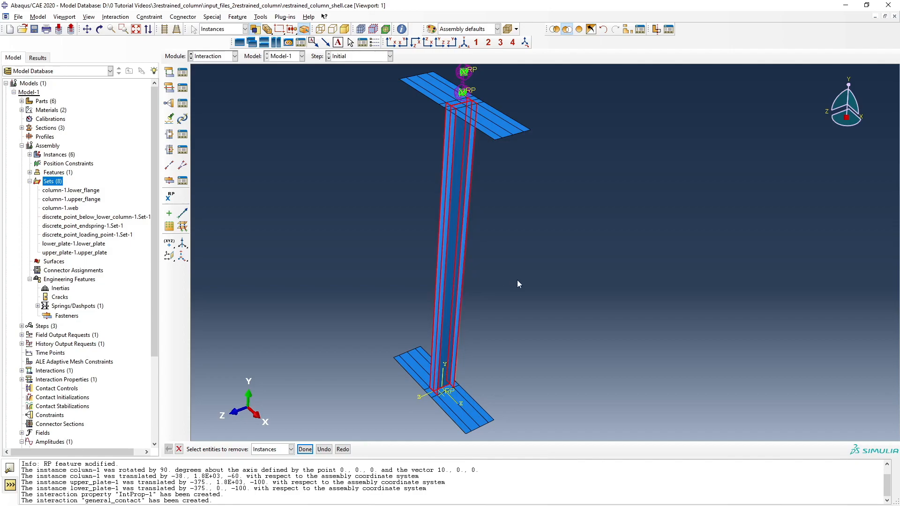
middle_click(516, 280)
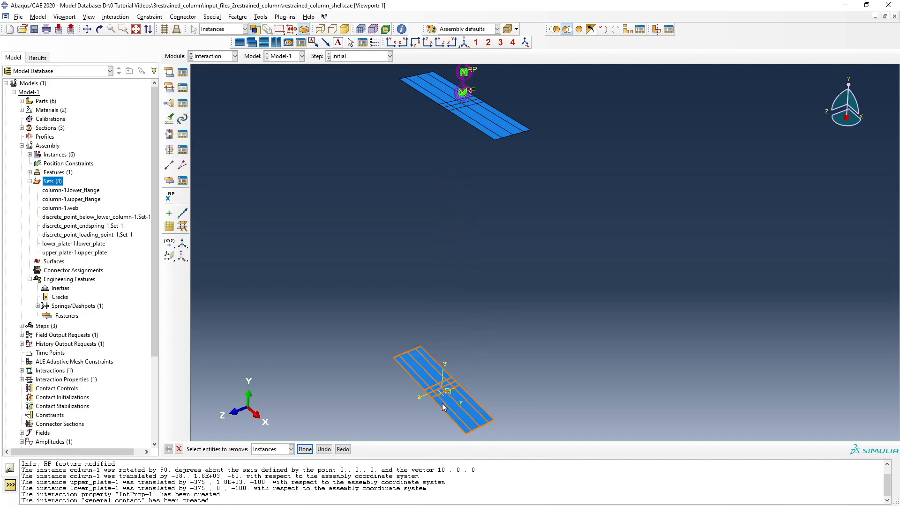
scroll(424, 409, up, 4)
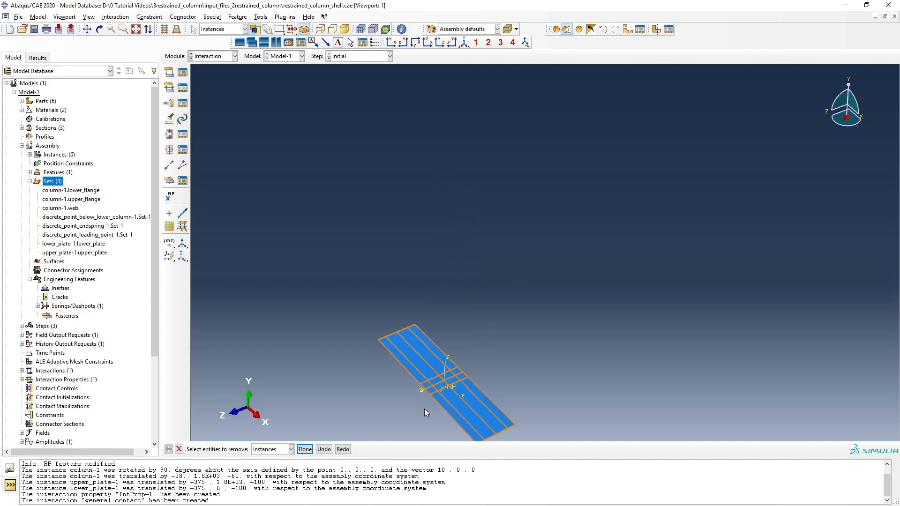
Finish the column's removal from the display and examine the partition lines and reference points on both end plates.
click(305, 449)
scroll(440, 391, up, 2)
scroll(423, 369, down, 3)
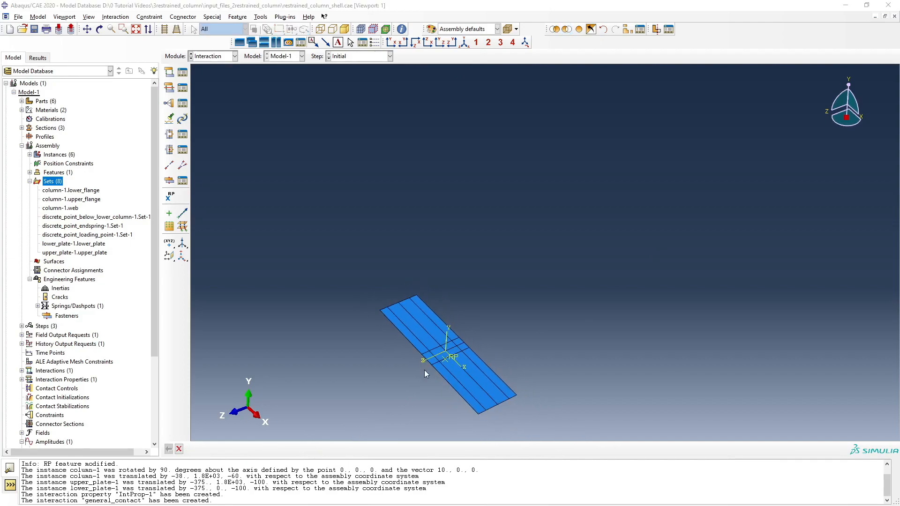
scroll(424, 370, down, 4)
scroll(449, 143, up, 3)
scroll(466, 305, down, 3)
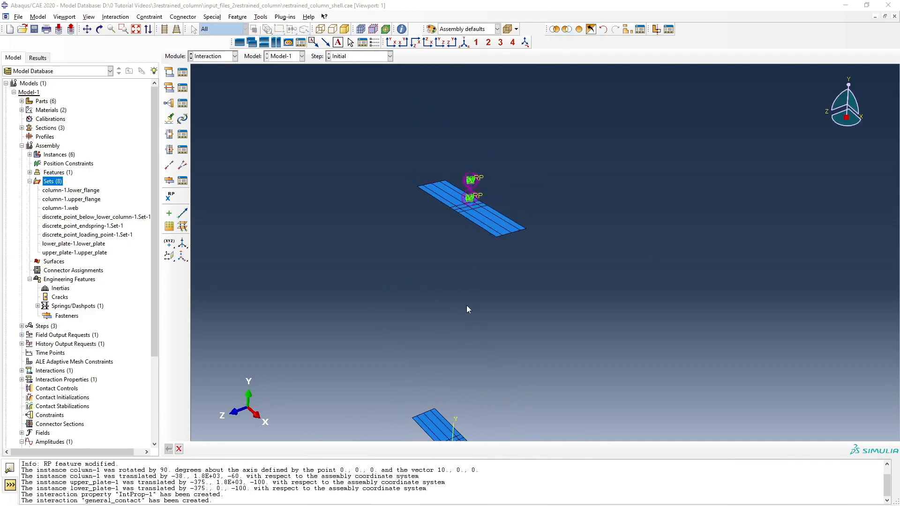
scroll(469, 237, up, 4)
mouse_move(499, 268)
ctrl+alt+mouse_down()
mouse_move(531, 192)
mouse_move(515, 260)
ctrl+alt+mouse_up()
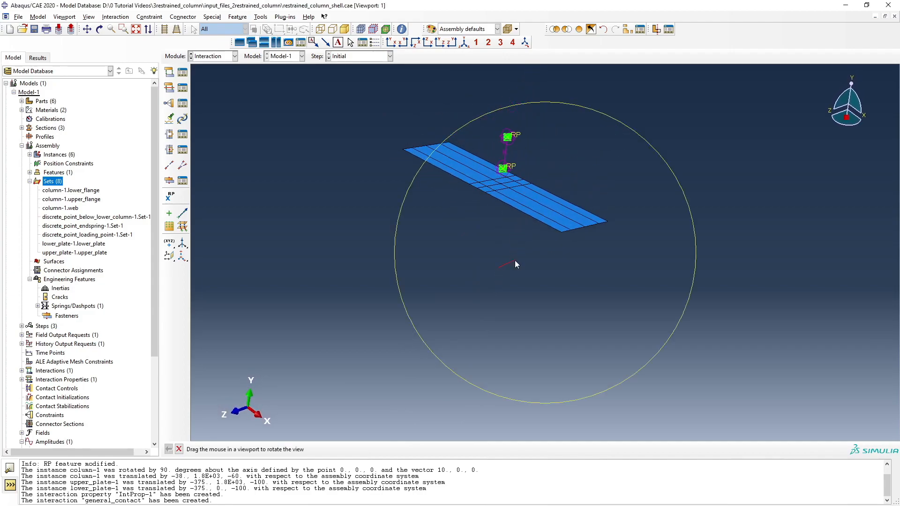
scroll(504, 149, down, 4)
scroll(460, 384, up, 2)
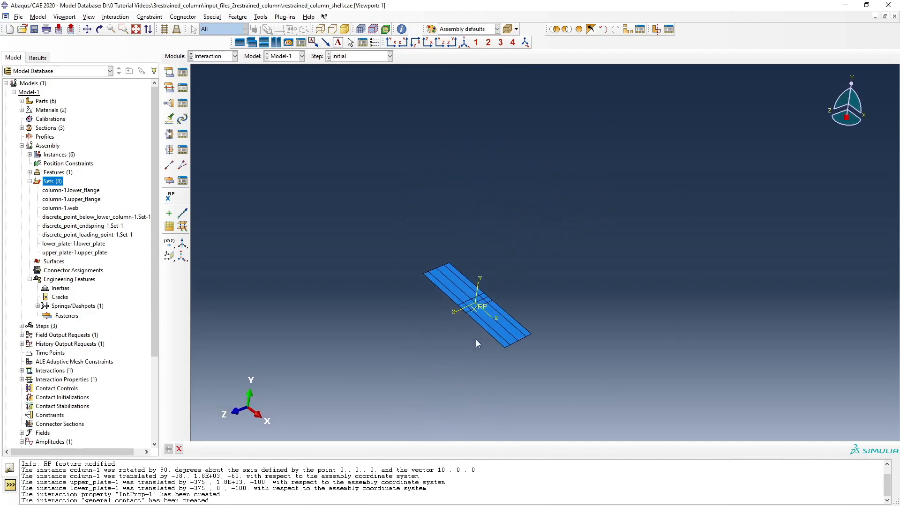
scroll(476, 342, down, 2)
ctrl+alt+drag(470, 359, 498, 352)
scroll(471, 413, down, 2)
drag(548, 208, 549, 239)
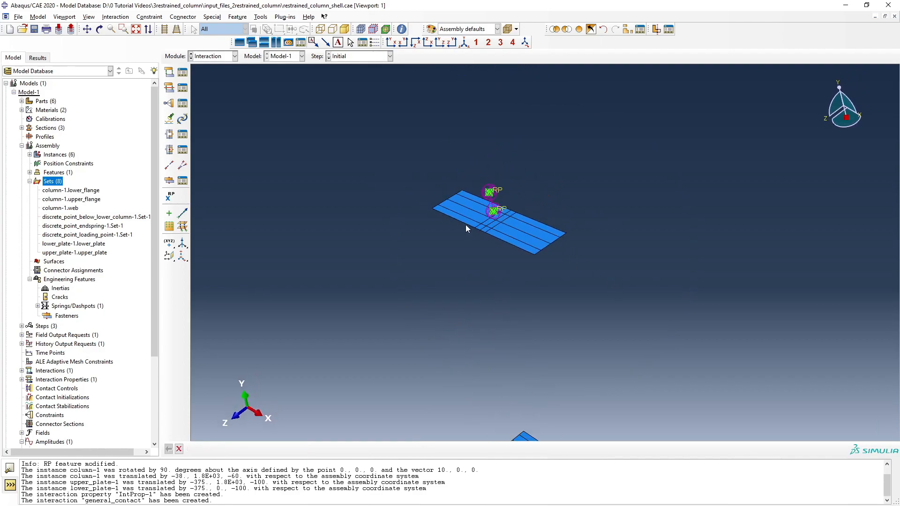
click(463, 43)
scroll(556, 97, down, 4)
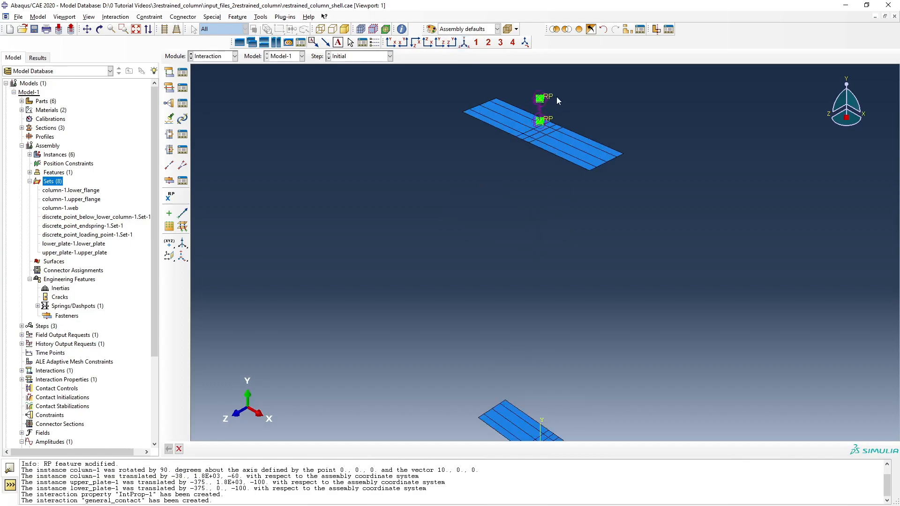
scroll(549, 105, down, 5)
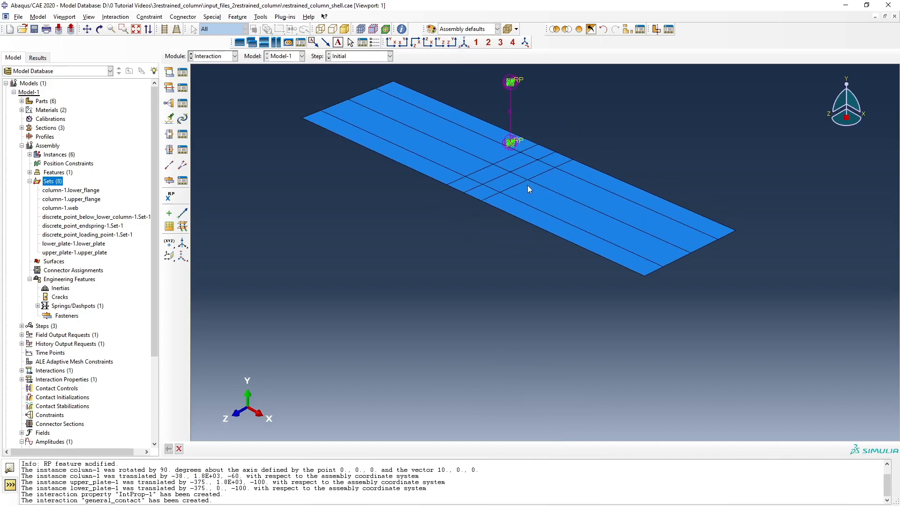
scroll(554, 189, up, 2)
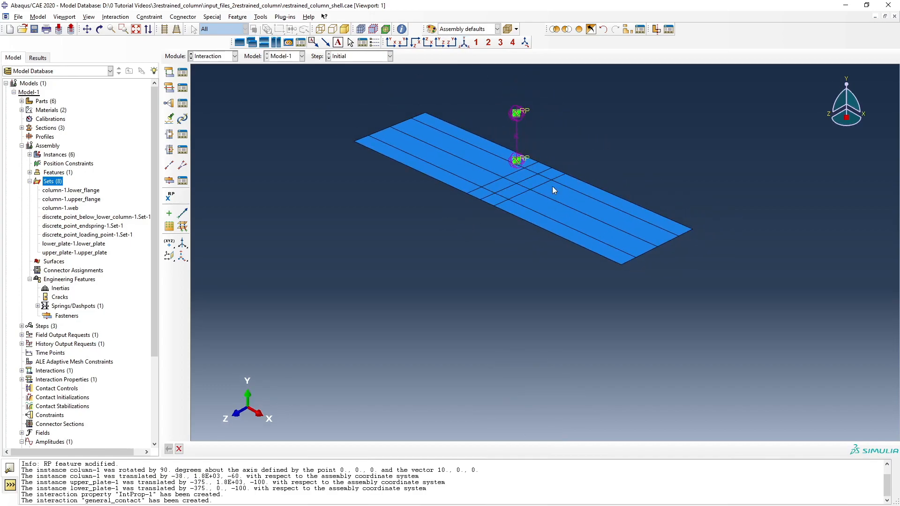
Start a new assembly geometry set named MPC_upper_plate.
right_click(54, 181)
click(65, 196)
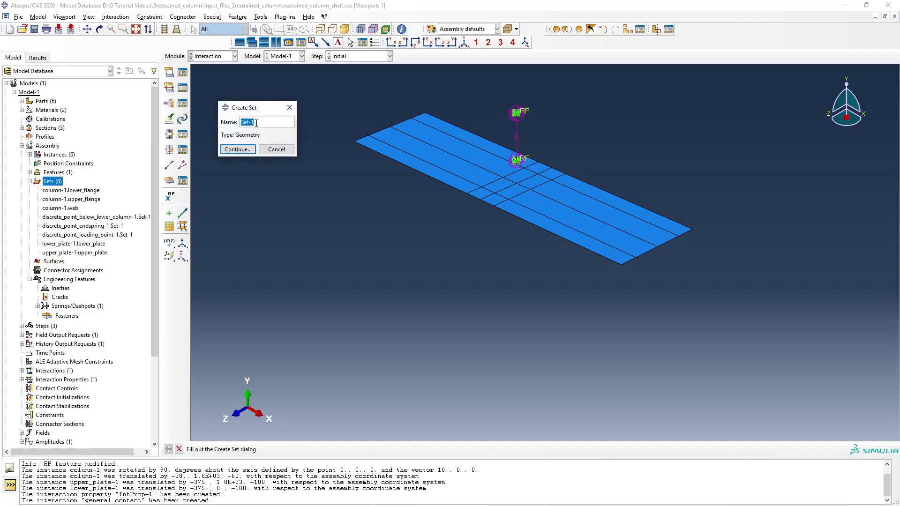
text(MPC_upper_plate)
click(238, 149)
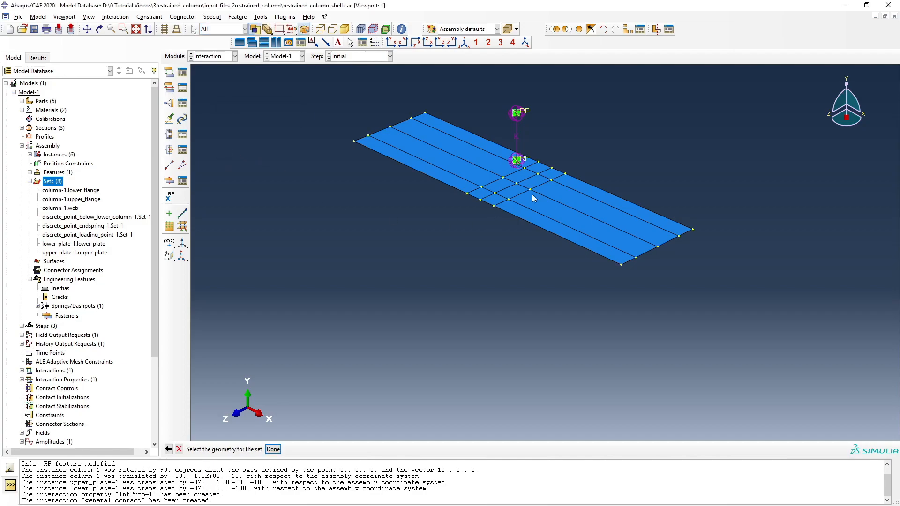
scroll(520, 199, down, 2)
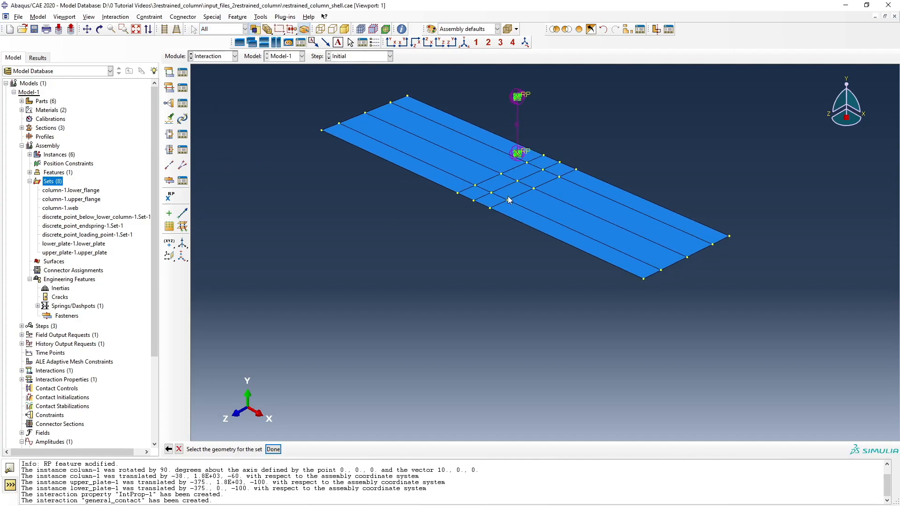
click(479, 189)
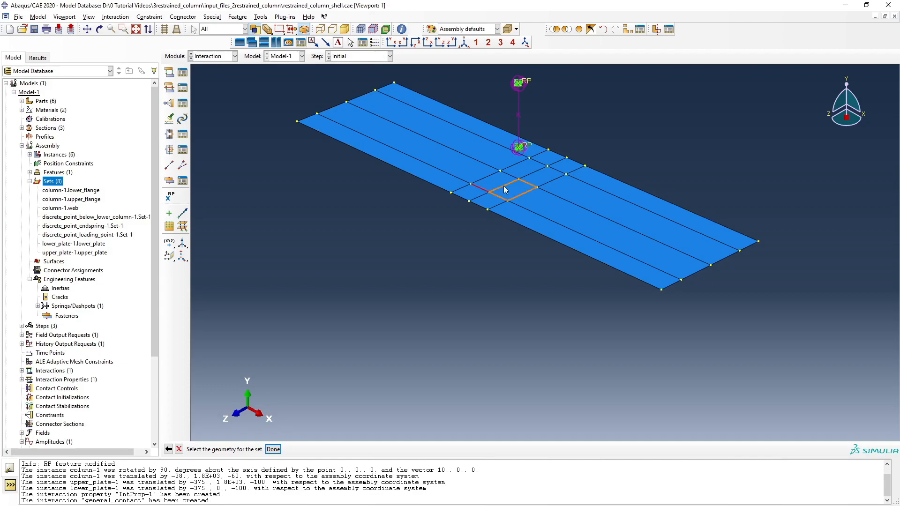
shift+click(501, 185)
shift+click(537, 171)
shift+click(556, 172)
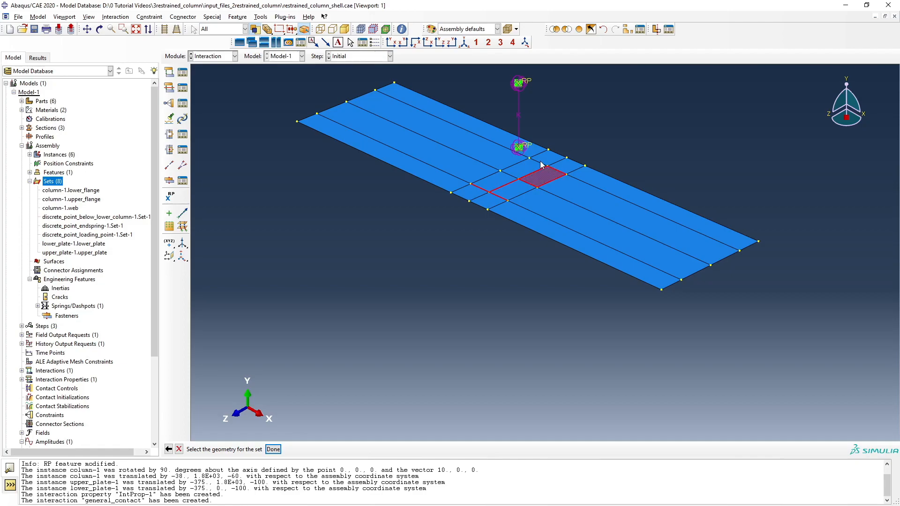
shift+click(541, 164)
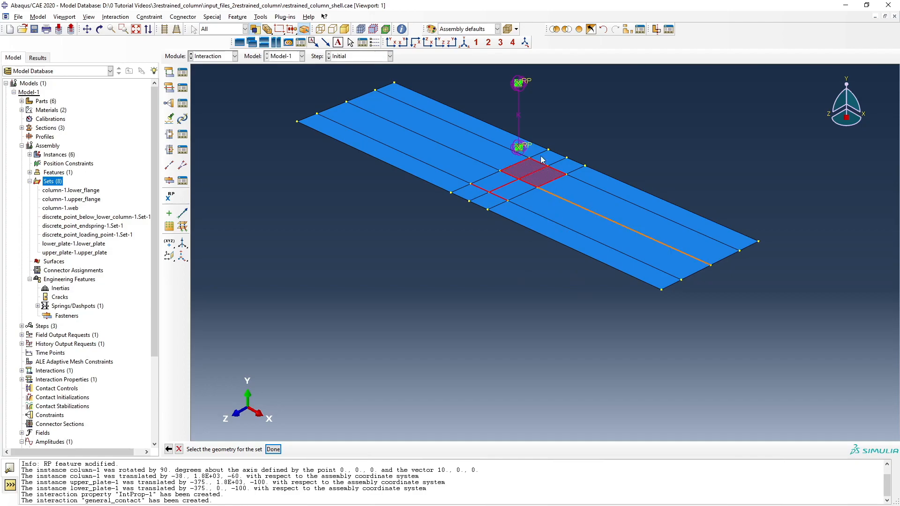
click(513, 183)
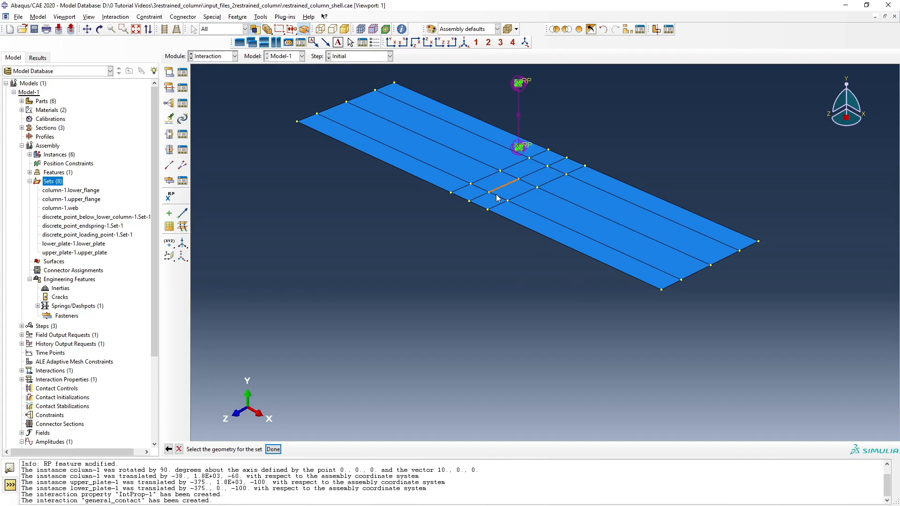
Select the six edges tracing the column's I-section on the upper plate and complete the set with them.
shift+click(498, 198)
shift+click(482, 191)
shift+click(508, 184)
shift+click(526, 176)
shift+click(556, 173)
scroll(538, 252, down, 4)
scroll(459, 343, up, 7)
scroll(513, 234, down, 5)
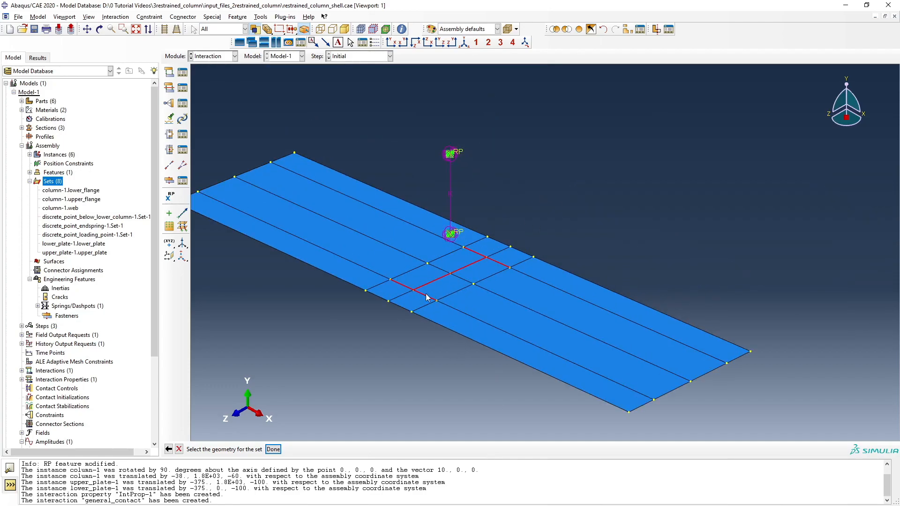
scroll(400, 342, down, 3)
scroll(401, 341, down, 2)
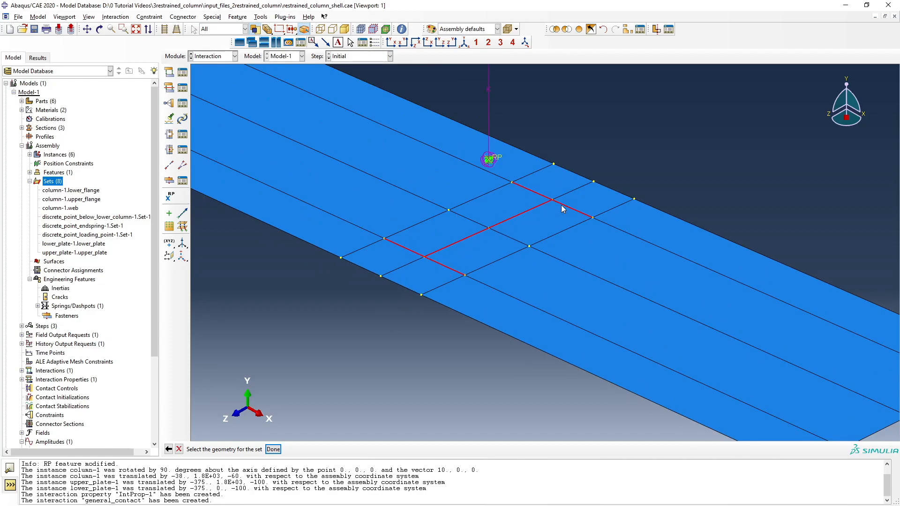
click(274, 450)
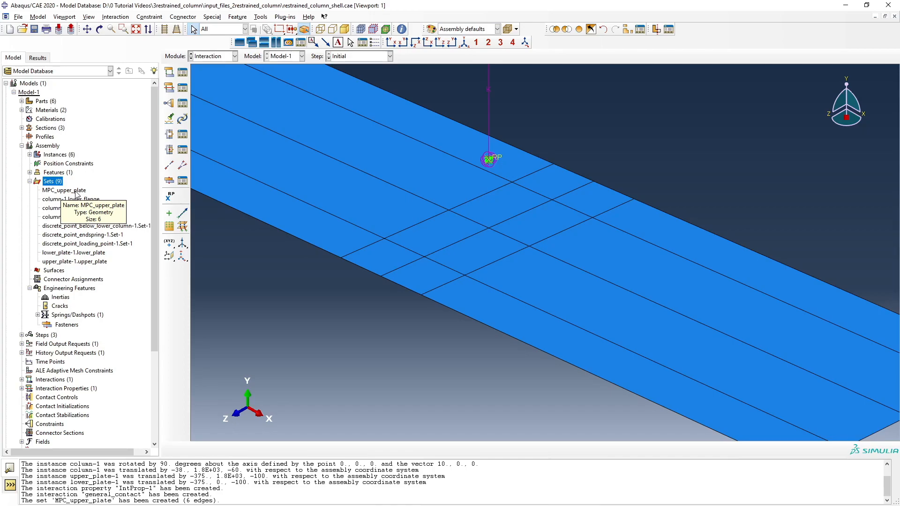
Start a new assembly geometry set named MPC_lower_plate for the lower plate.
scroll(638, 132, down, 5)
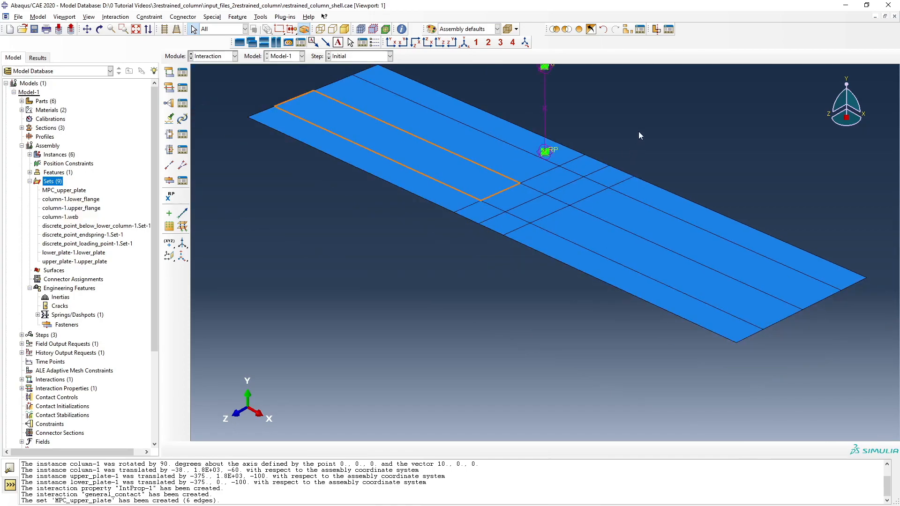
scroll(535, 213, down, 3)
click(464, 43)
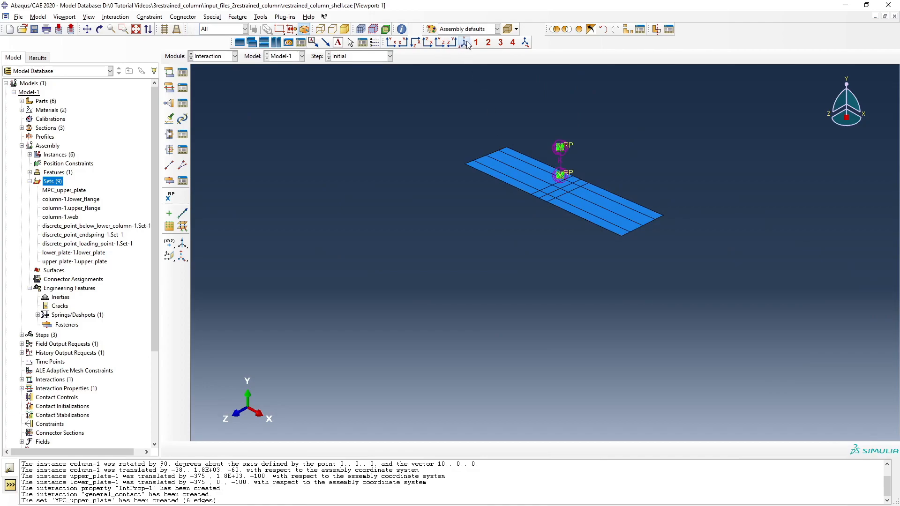
scroll(553, 400, up, 5)
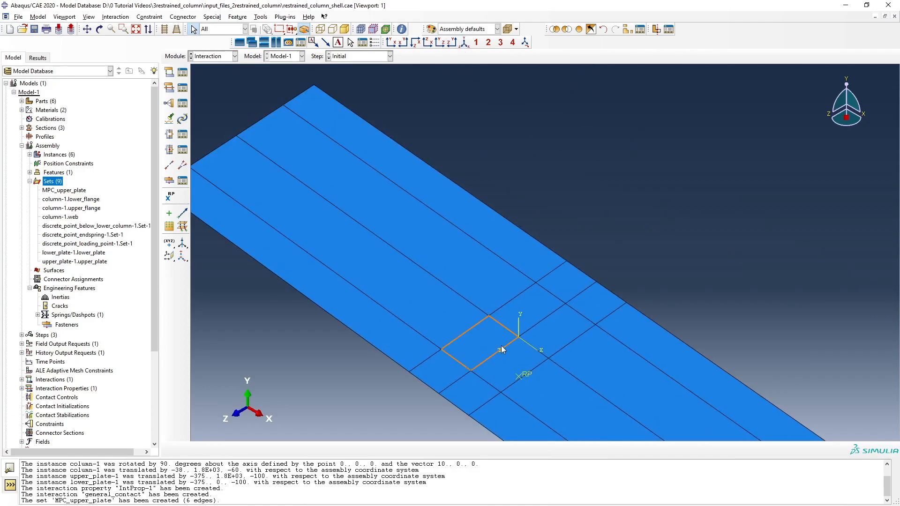
scroll(475, 293, down, 3)
scroll(519, 373, up, 2)
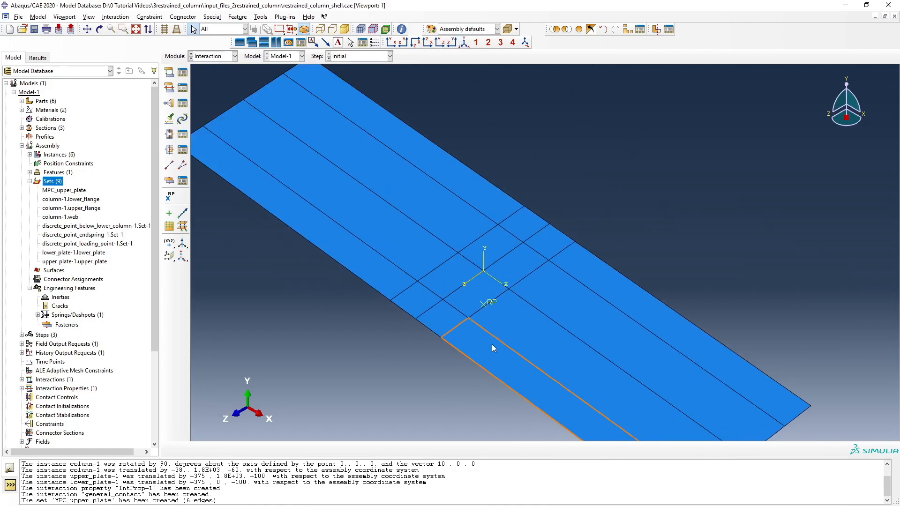
right_click(58, 182)
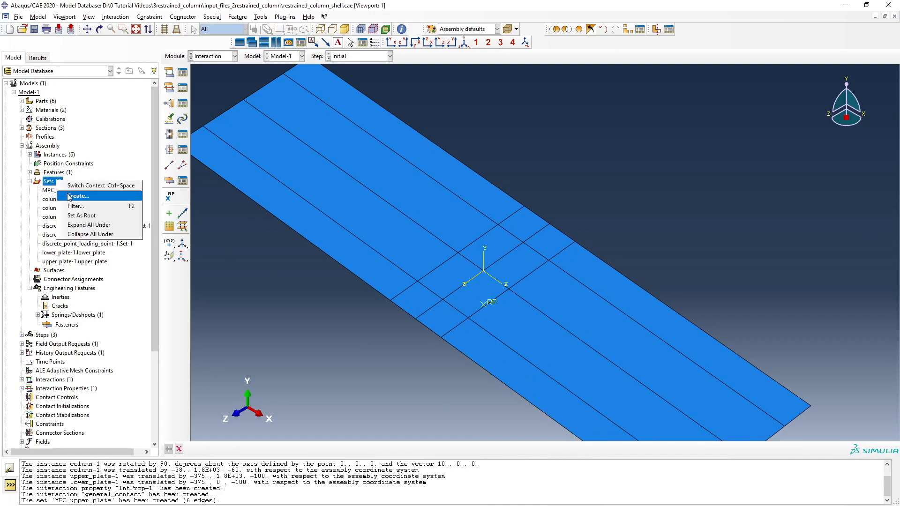
click(70, 196)
text(MPC_)
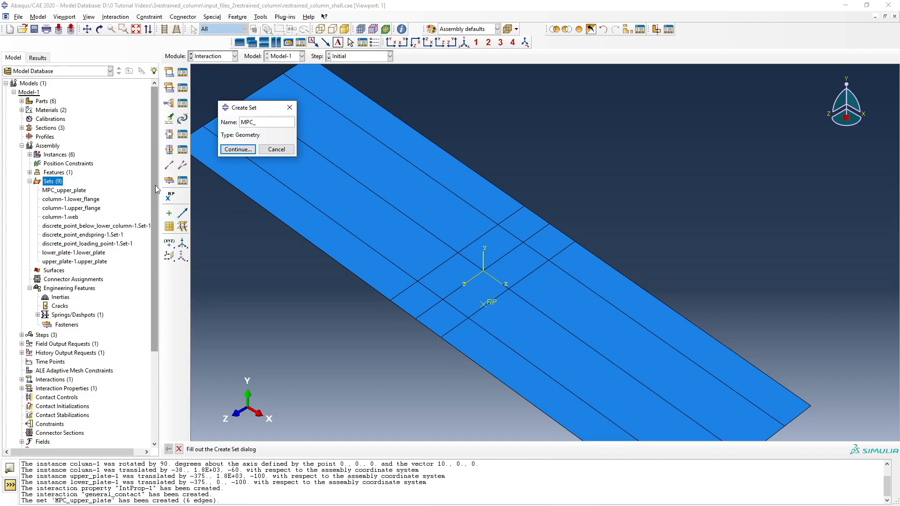
text(lower_plate)
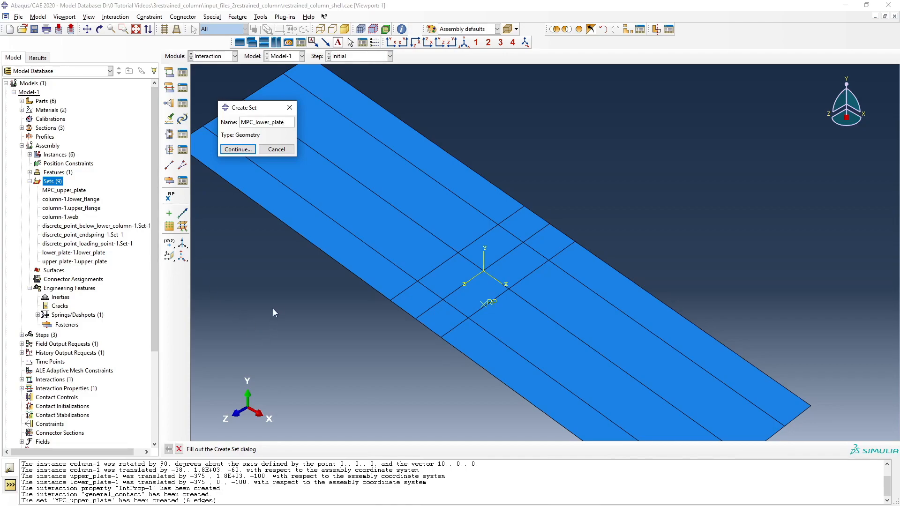
click(239, 149)
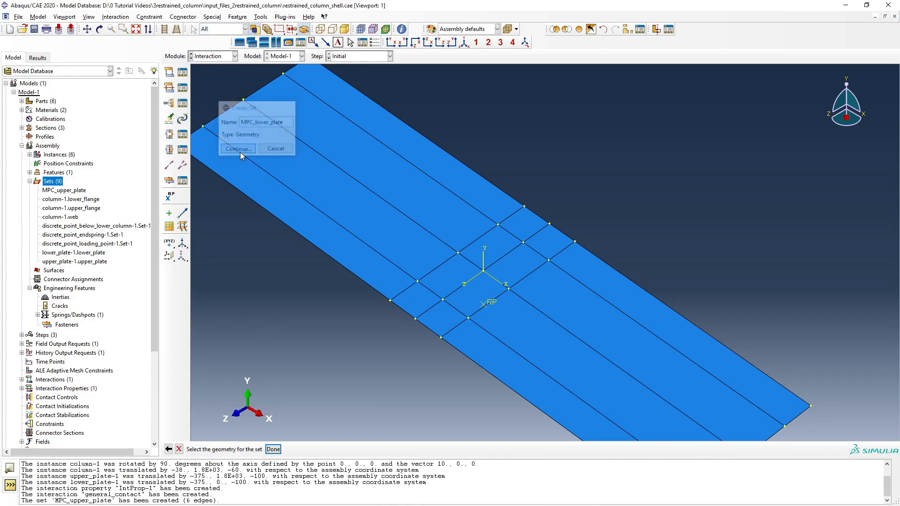
Pick the six edges tracing the column's I-section on the lower plate and complete the set.
click(457, 310)
shift+click(431, 292)
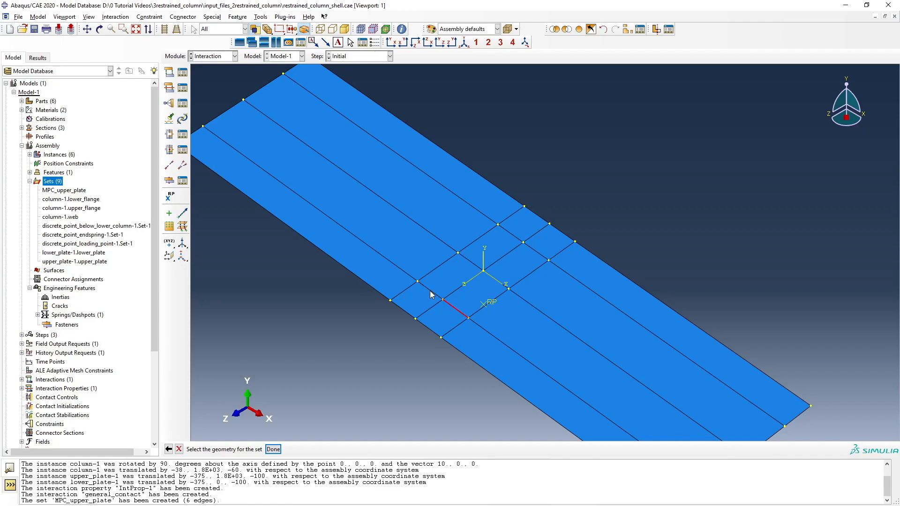
shift+click(454, 297)
shift+click(508, 254)
shift+click(536, 251)
shift+click(514, 239)
middle_click(305, 397)
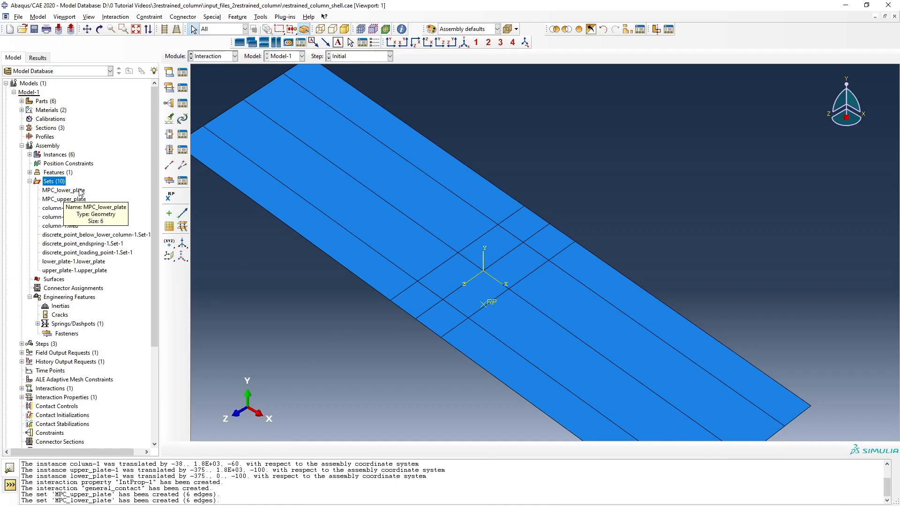
Highlight the MPC_lower_plate and MPC_upper_plate sets in turn to check their edges on the plates.
click(81, 190)
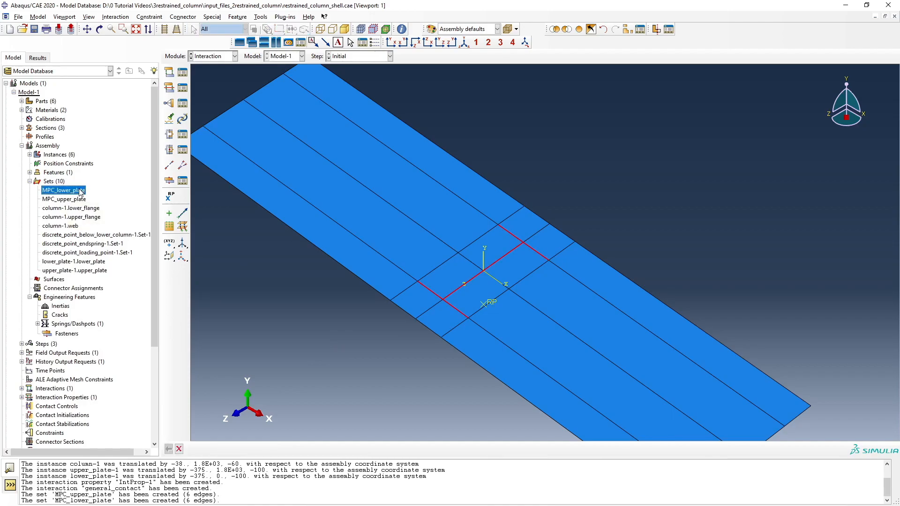
click(464, 44)
click(75, 200)
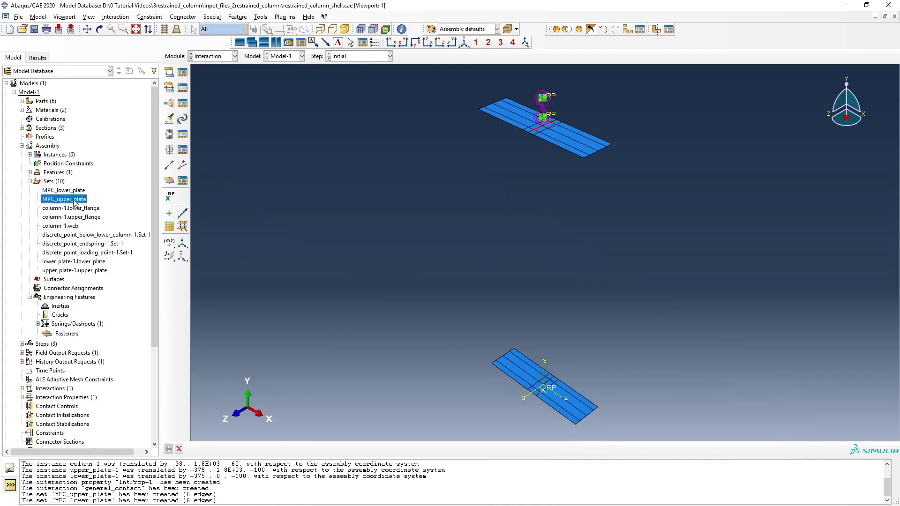
scroll(260, 182, down, 2)
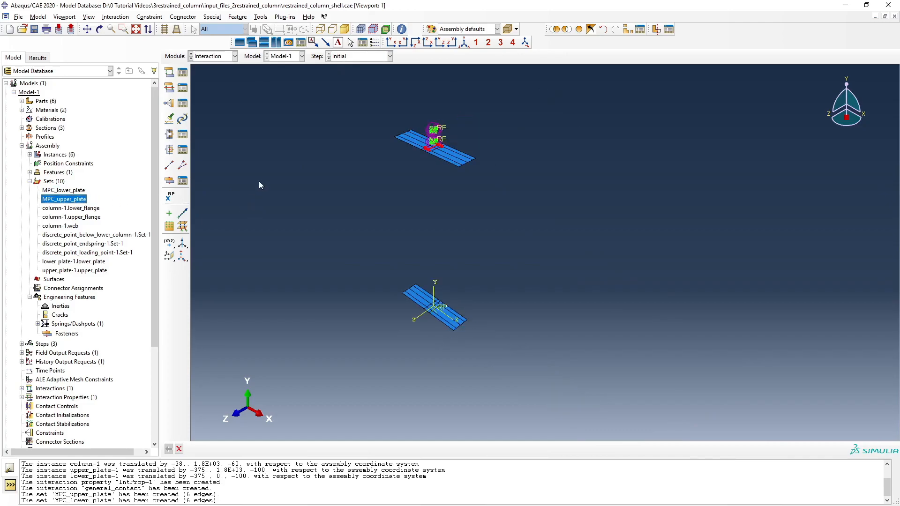
scroll(384, 214, up, 2)
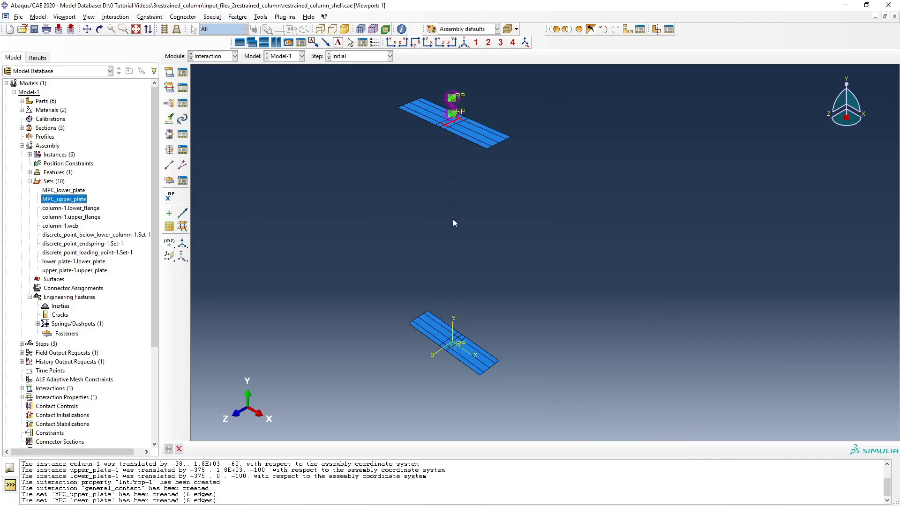
Restore all instances to the display and inspect where the column meets the lower and upper plates.
click(580, 30)
scroll(453, 293, up, 2)
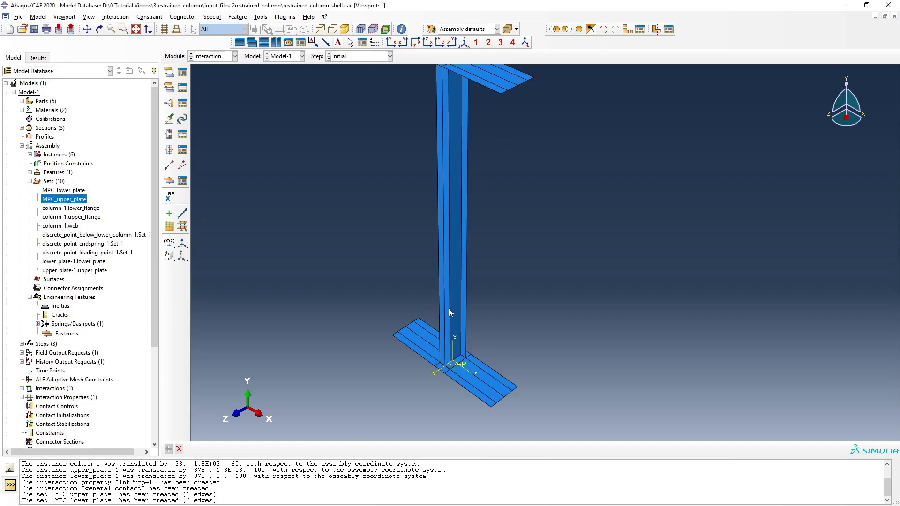
scroll(458, 186, down, 3)
scroll(459, 185, up, 3)
scroll(457, 249, down, 3)
scroll(450, 195, up, 3)
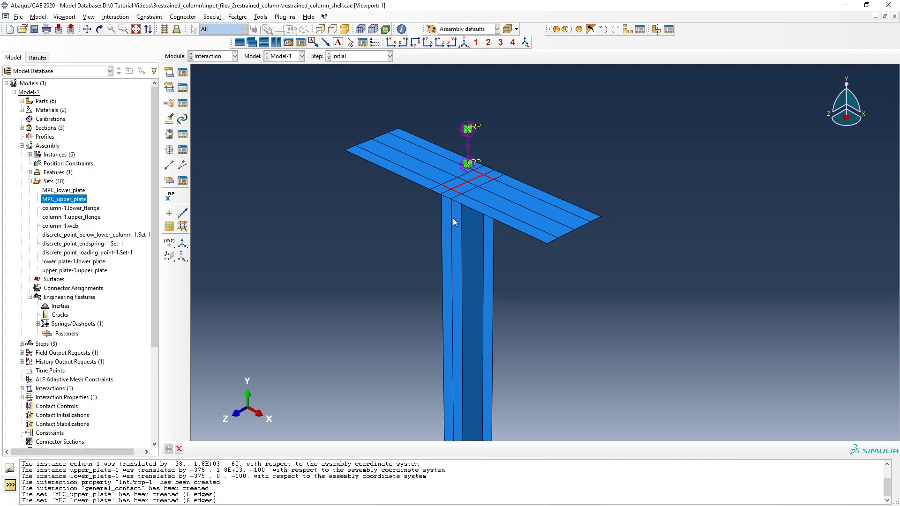
scroll(465, 219, up, 1)
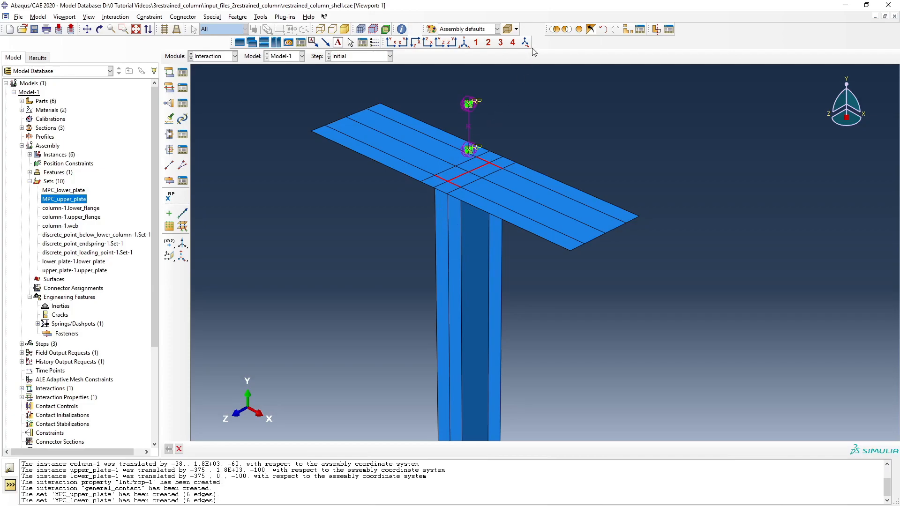
Remove the upper and lower plate instances from the display so that the column's ends are exposed.
click(567, 30)
click(178, 449)
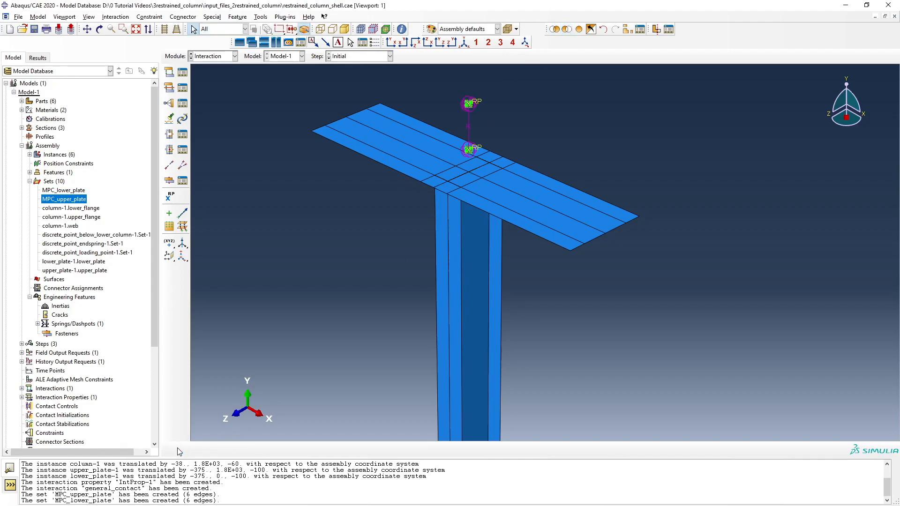
click(568, 30)
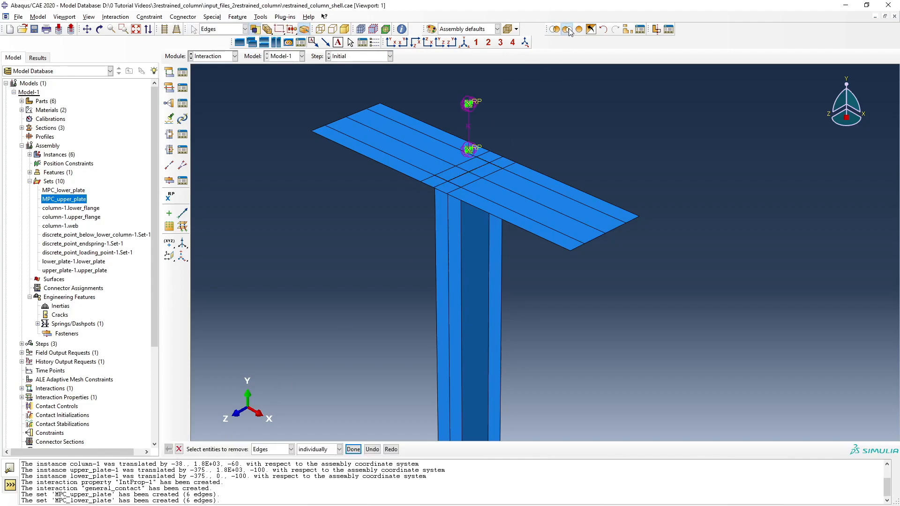
click(289, 450)
click(265, 496)
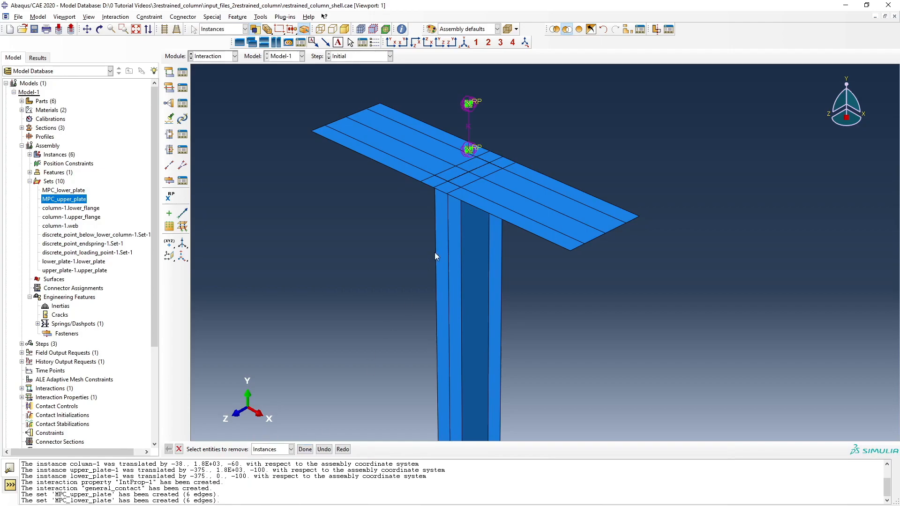
scroll(665, 77, up, 3)
click(594, 159)
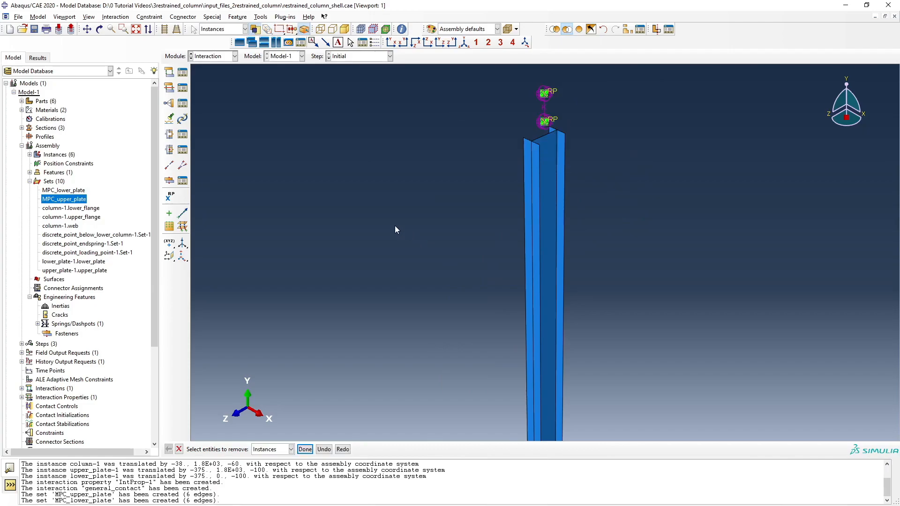
scroll(390, 206, up, 4)
scroll(492, 423, down, 3)
scroll(562, 368, down, 1)
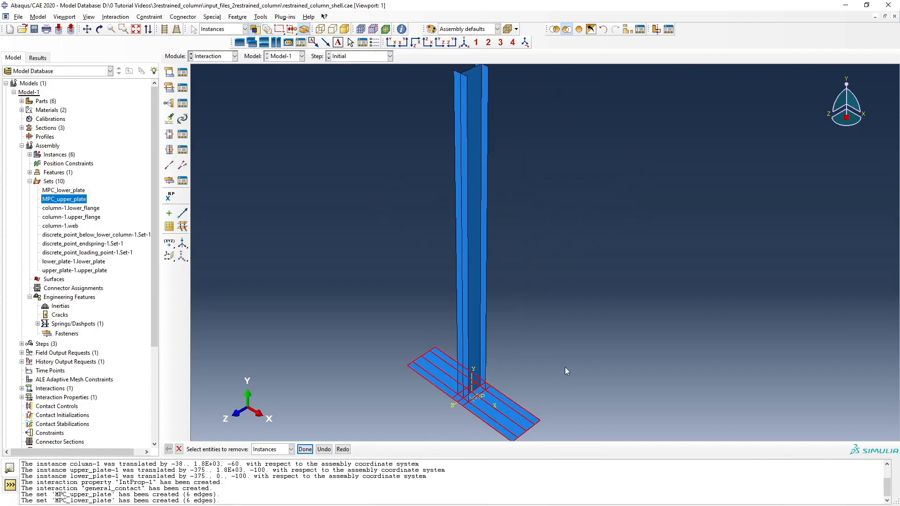
click(565, 366)
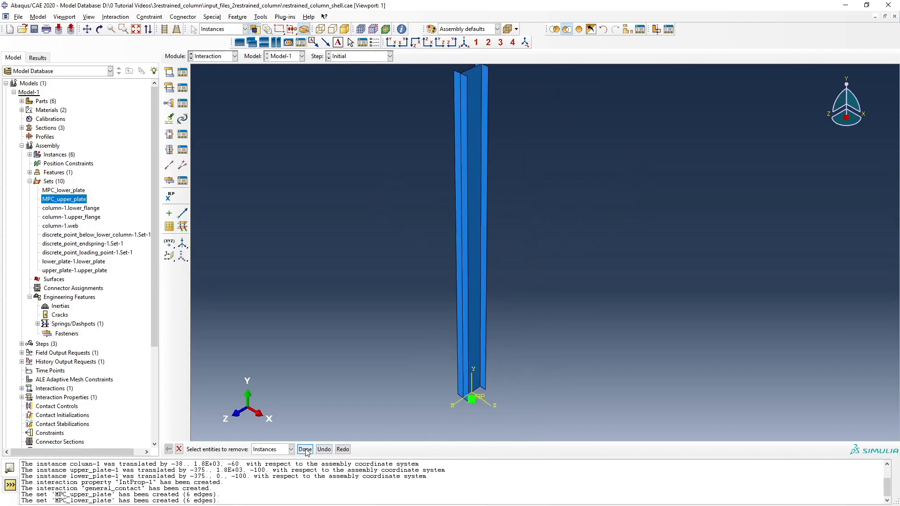
click(305, 450)
Start a new assembly geometry set named tie_upper_column for the column's upper end.
scroll(405, 207, up, 2)
scroll(440, 225, down, 3)
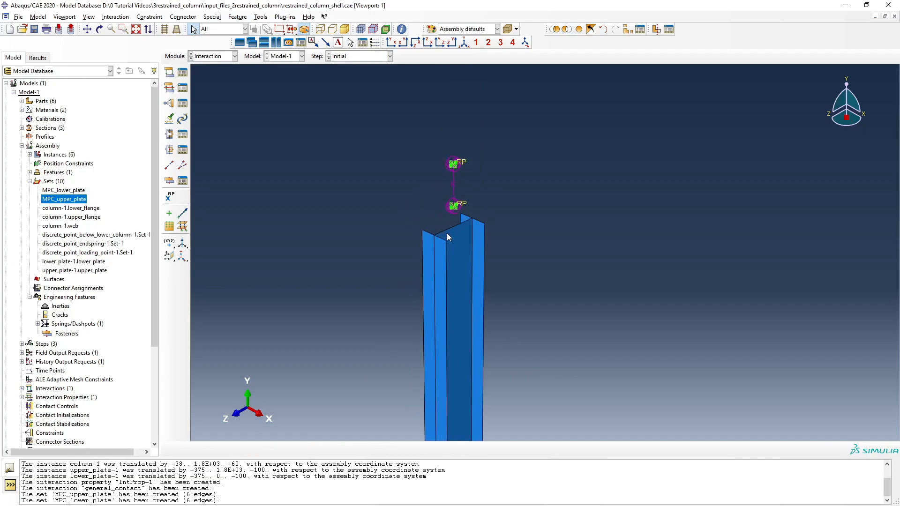
click(48, 181)
right_click(49, 181)
click(66, 198)
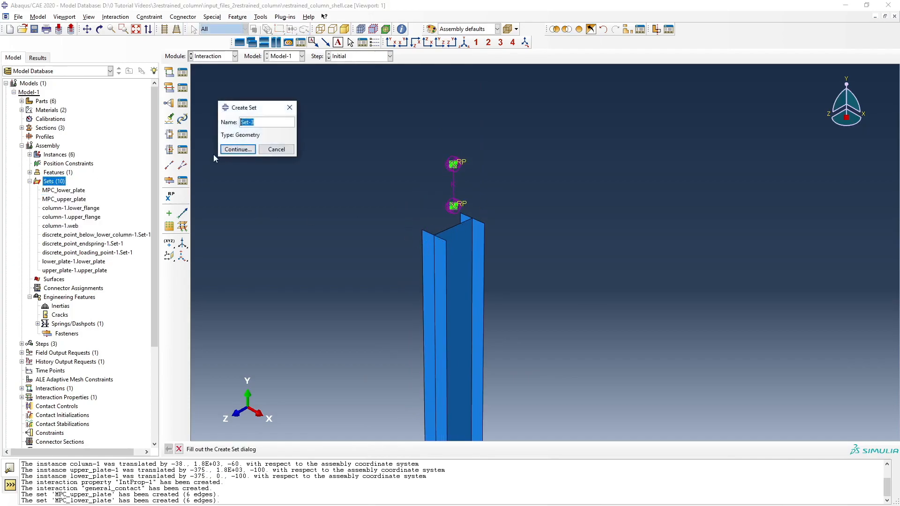
text(tie_upper_column)
click(237, 150)
Pick the five flange and web edges at the column's upper end, complete the set and highlight it to check.
scroll(434, 246, up, 2)
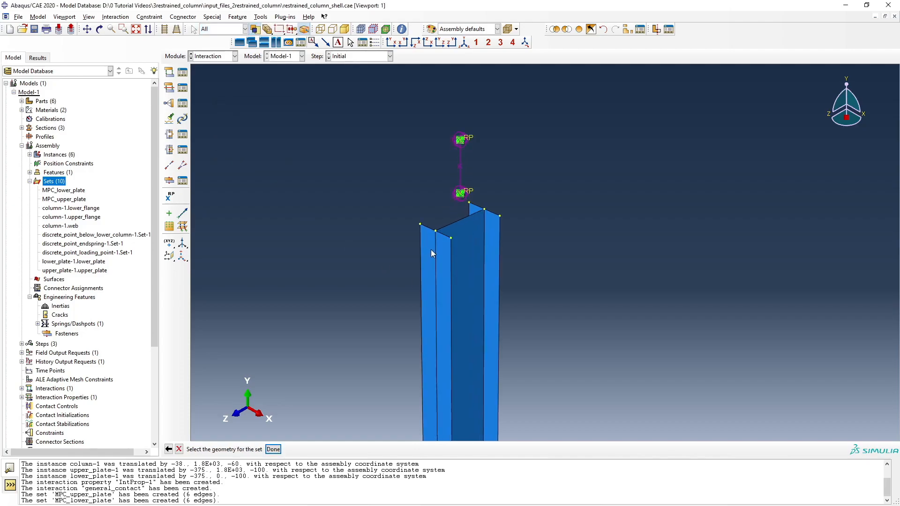
click(445, 236)
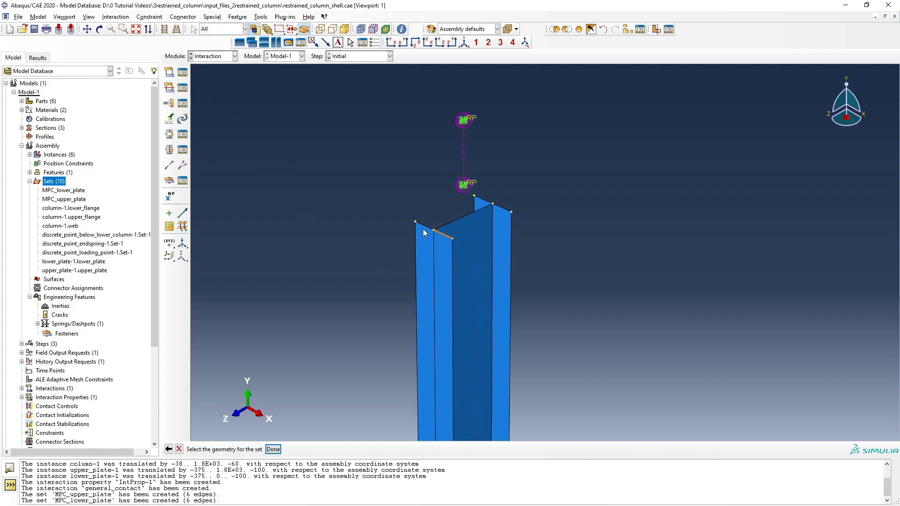
shift+click(428, 228)
shift+click(450, 222)
shift+click(503, 212)
shift+click(486, 203)
scroll(354, 291, up, 1)
middle_click(355, 289)
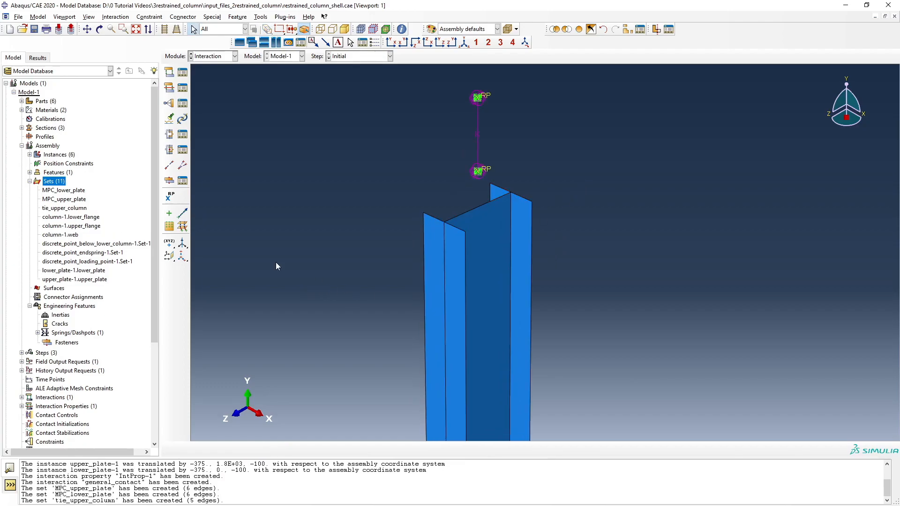
click(69, 208)
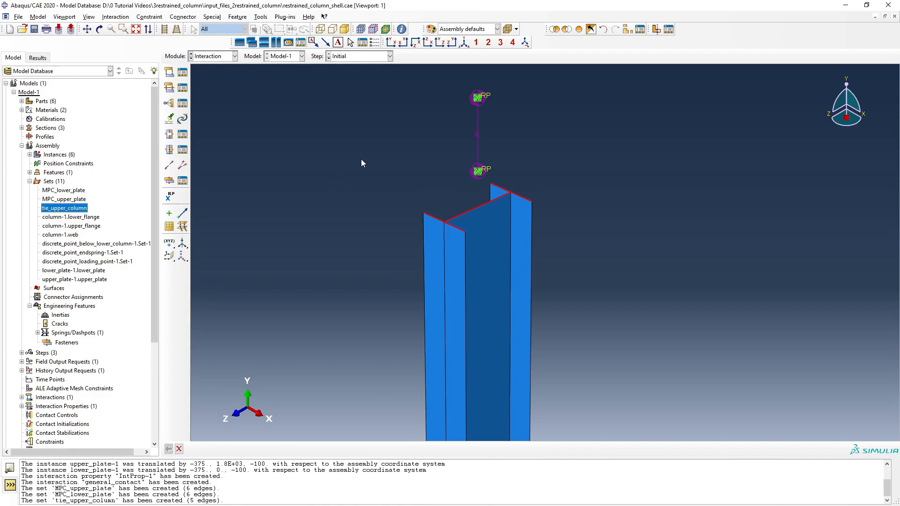
Start a new assembly geometry set named tie_lower_column for the column's lower end.
scroll(436, 124, down, 4)
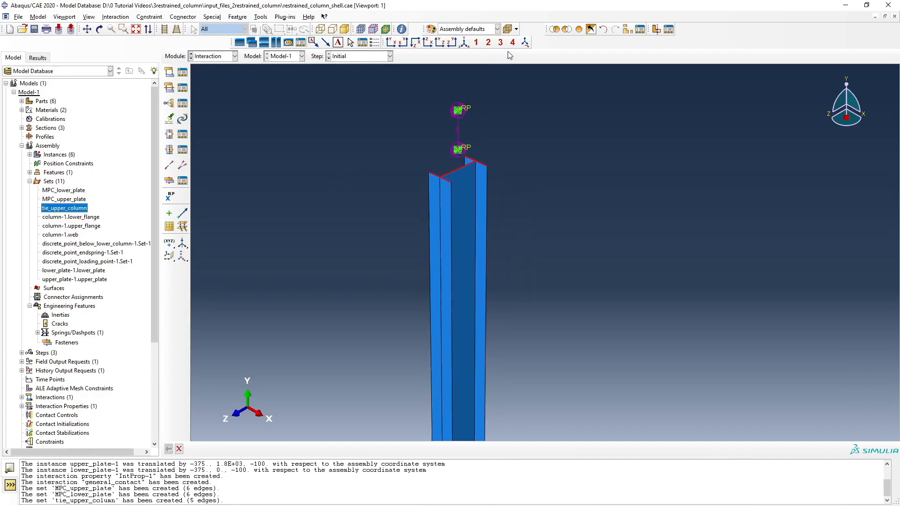
click(465, 45)
ctrl+alt+drag(505, 289, 515, 106)
ctrl+alt+drag(418, 336, 576, 281)
scroll(676, 235, up, 5)
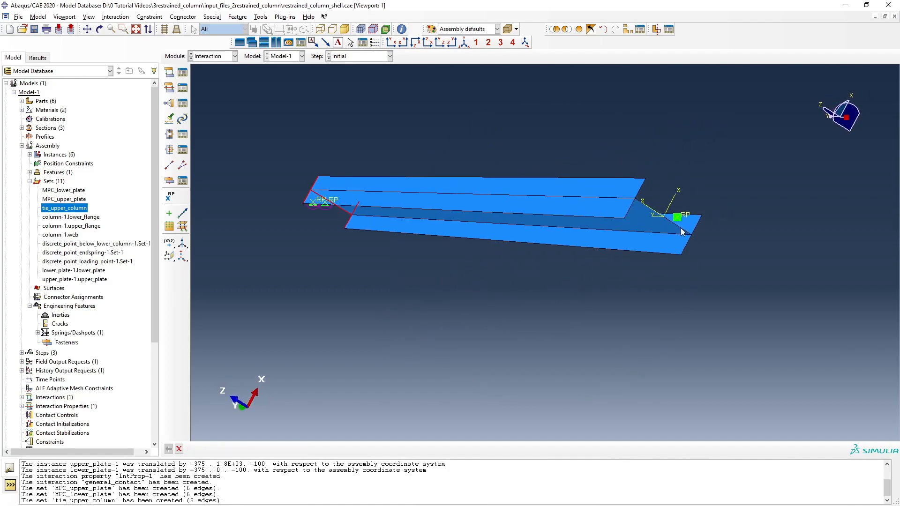
scroll(675, 233, up, 1)
scroll(560, 288, down, 2)
scroll(649, 257, up, 3)
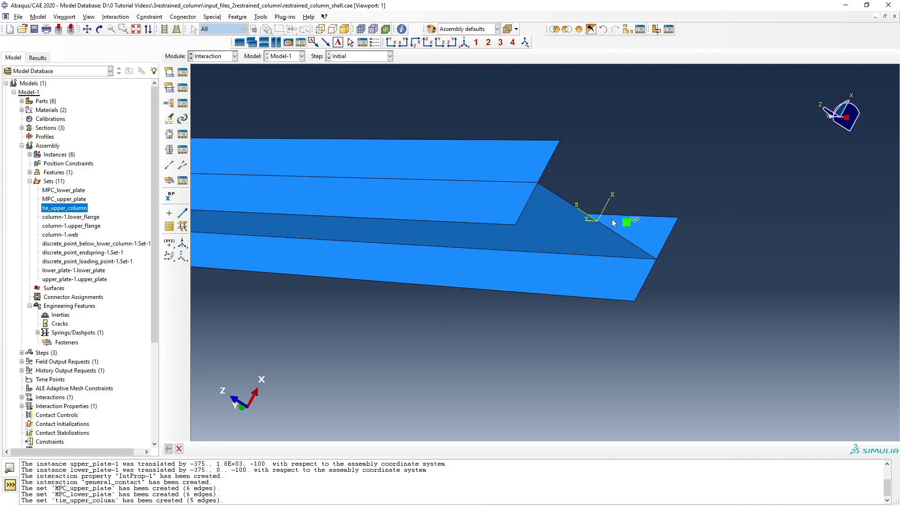
scroll(612, 220, up, 1)
right_click(55, 181)
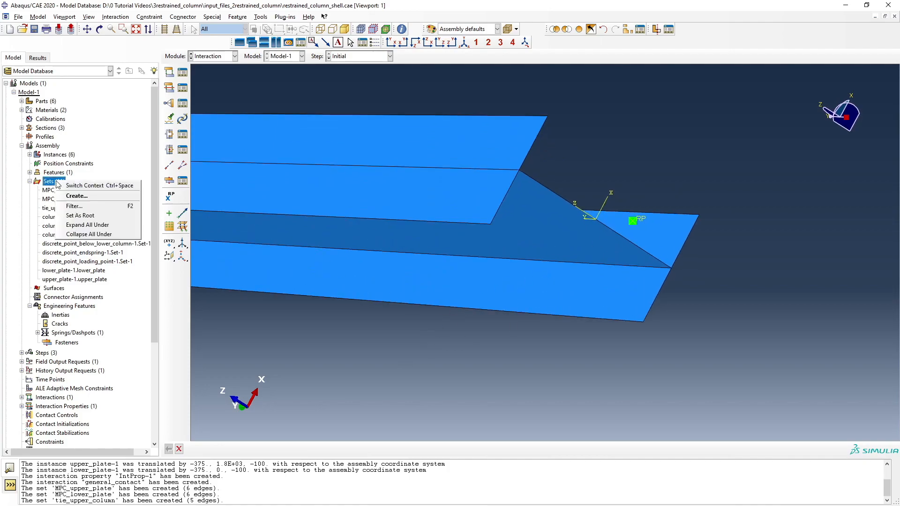
click(69, 196)
text(tie_)
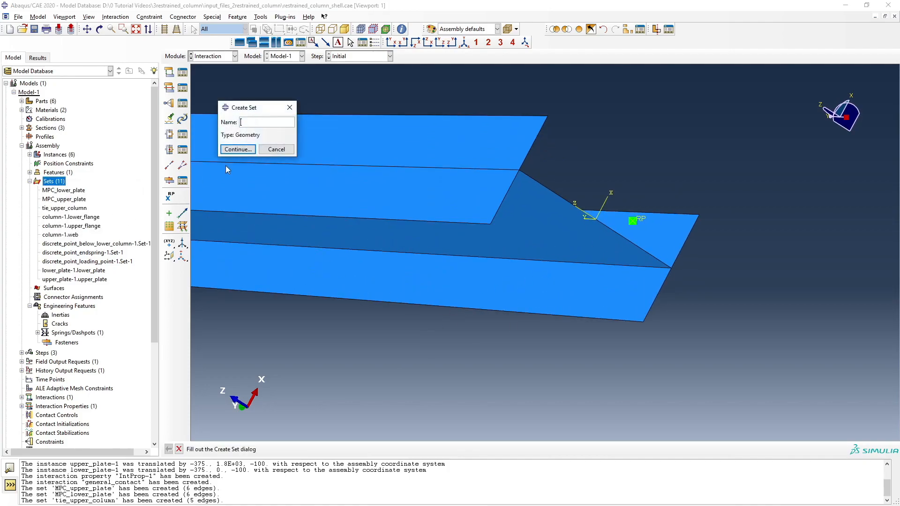
text(lower_column)
key(Return)
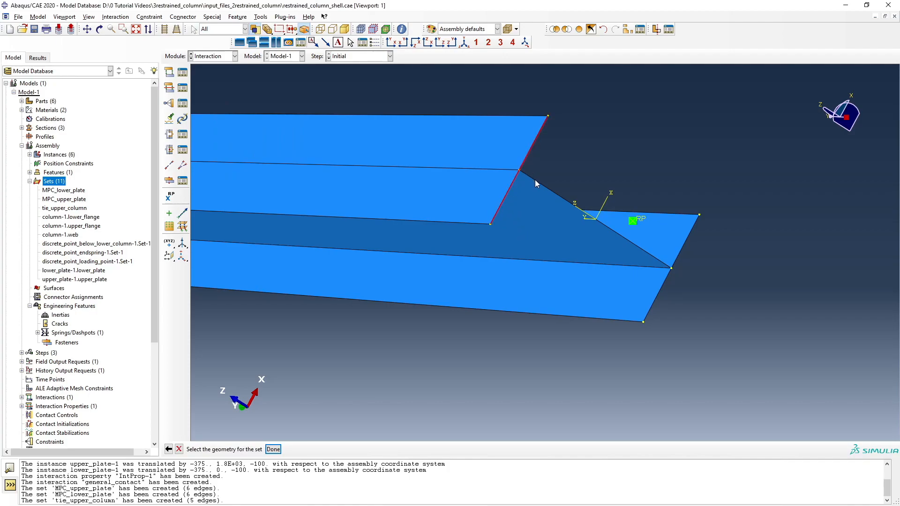
Pick the five flange and web edges at the column's lower end and complete the set.
click(570, 202)
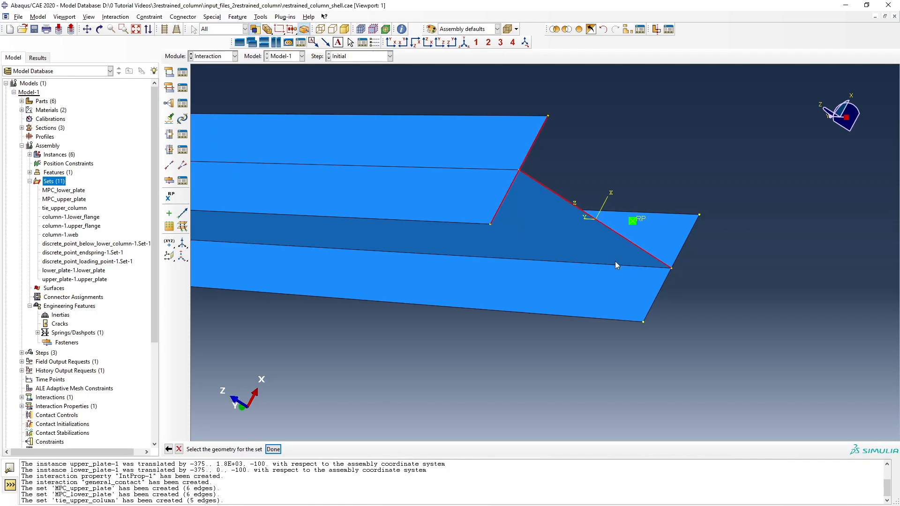
click(656, 296)
click(680, 255)
middle_click(697, 307)
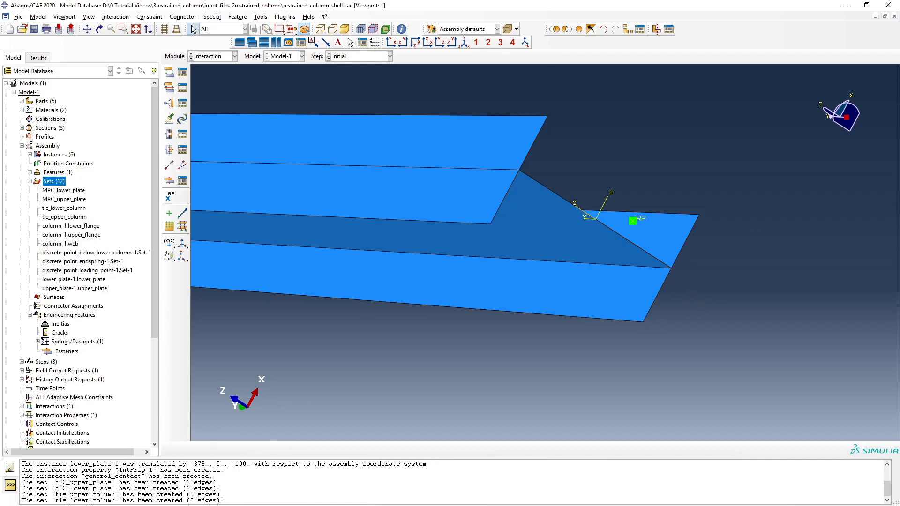
Highlight the tie_lower_column and tie_upper_column sets in turn to check their edges at the column ends.
click(68, 209)
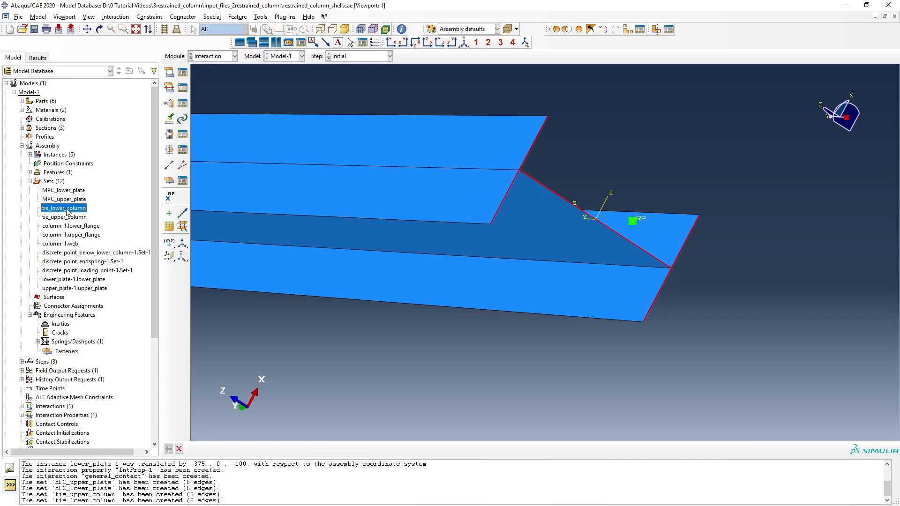
click(74, 215)
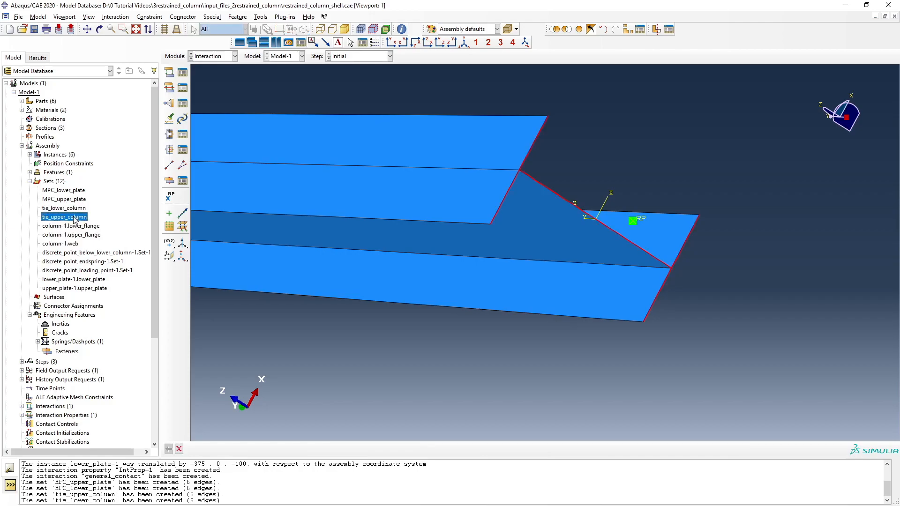
click(73, 209)
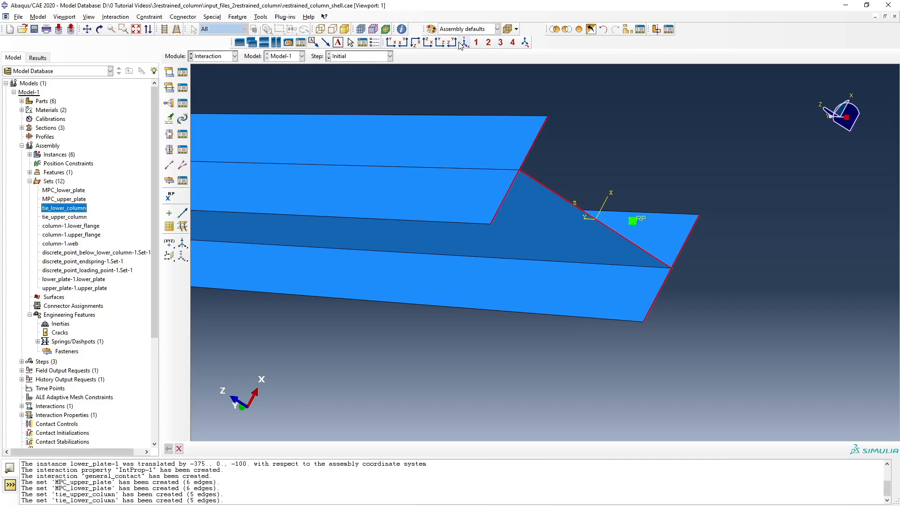
click(464, 44)
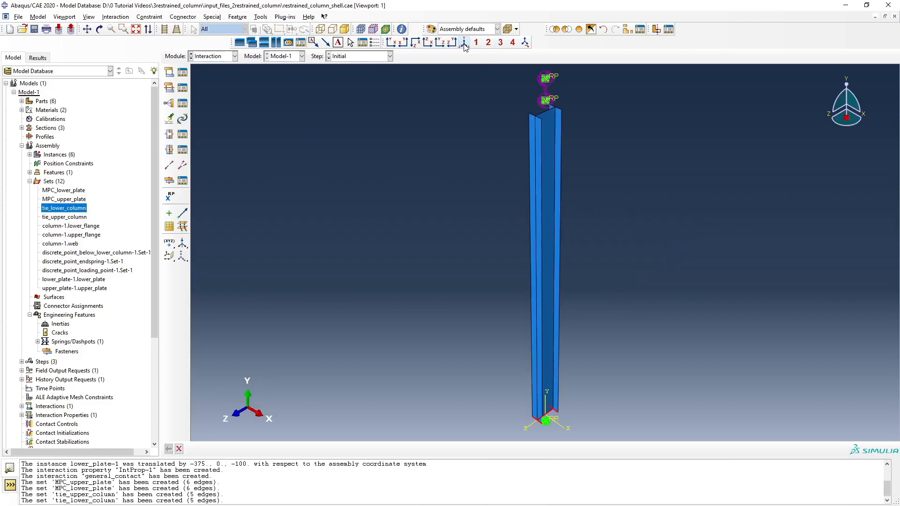
click(74, 218)
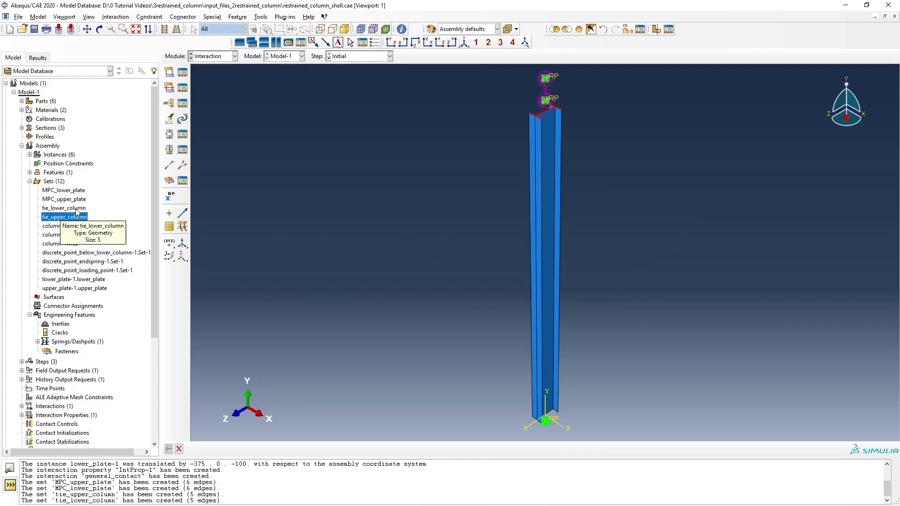
click(77, 209)
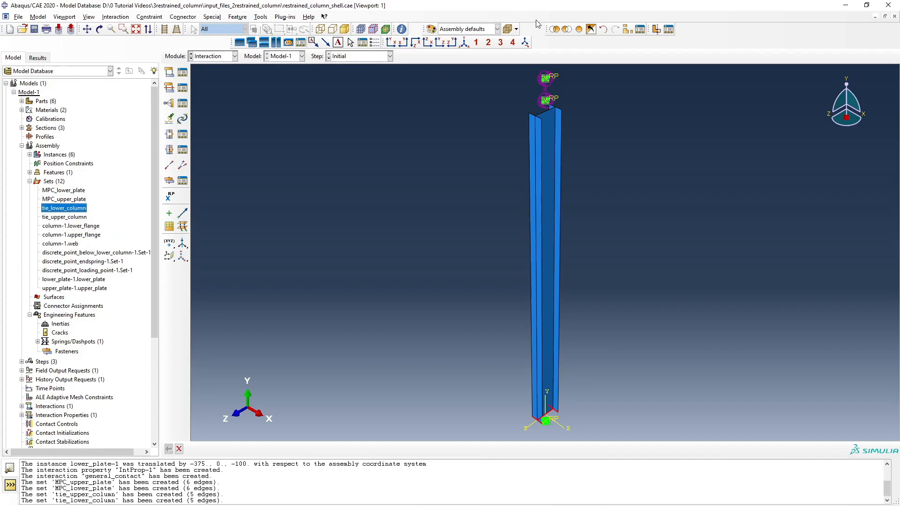
Restore all instances to the display so the plates show together with the column.
click(579, 29)
scroll(535, 213, up, 3)
ctrl+alt+middle_drag(531, 211, 450, 184)
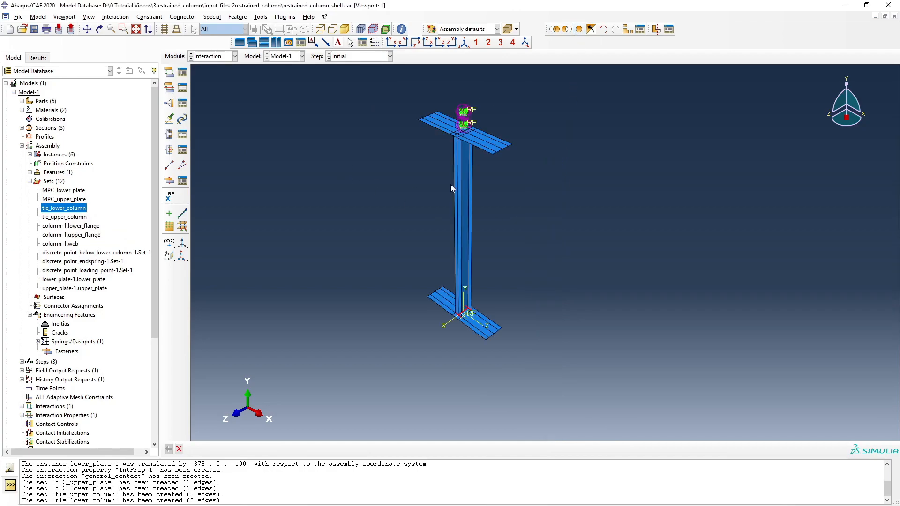
scroll(496, 197, down, 3)
scroll(514, 216, up, 1)
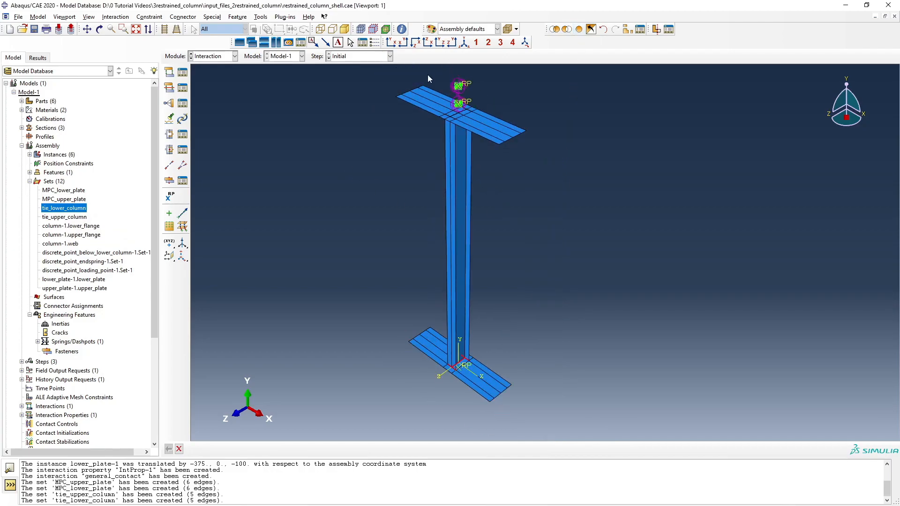
scroll(427, 79, down, 3)
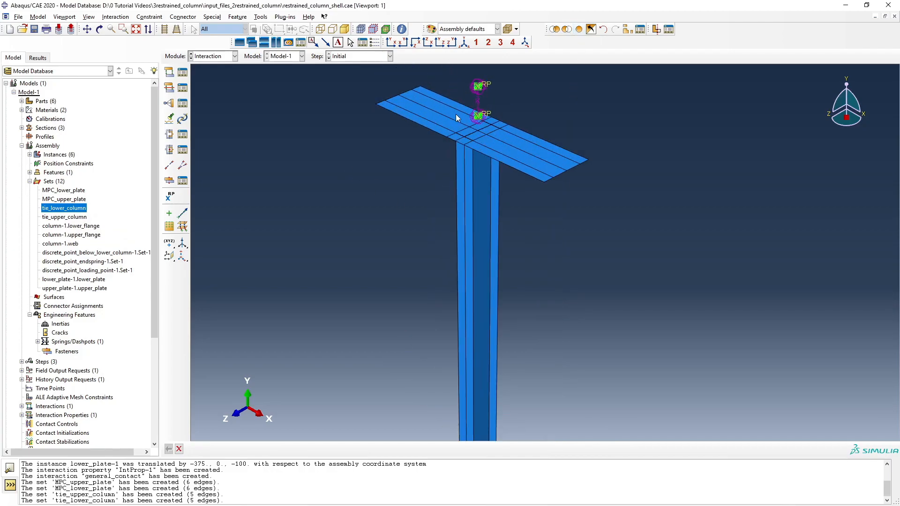
Start an MPC constraint and use the set discrete_point_loading_point-1.Set-1 as its control point.
click(169, 103)
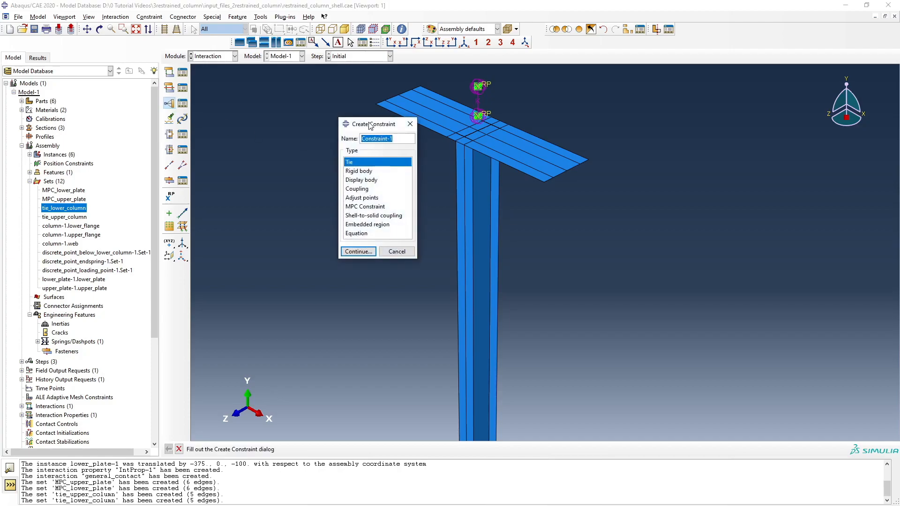
drag(371, 124, 179, 99)
click(172, 182)
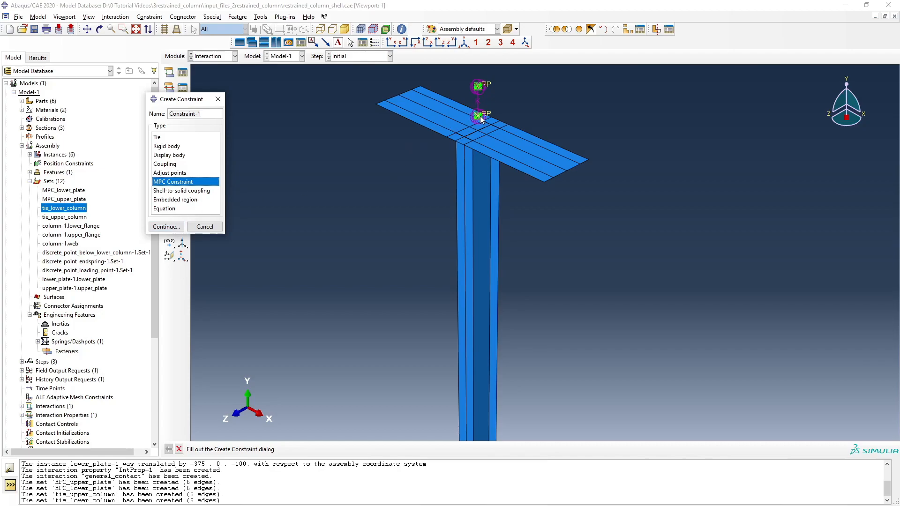
click(166, 227)
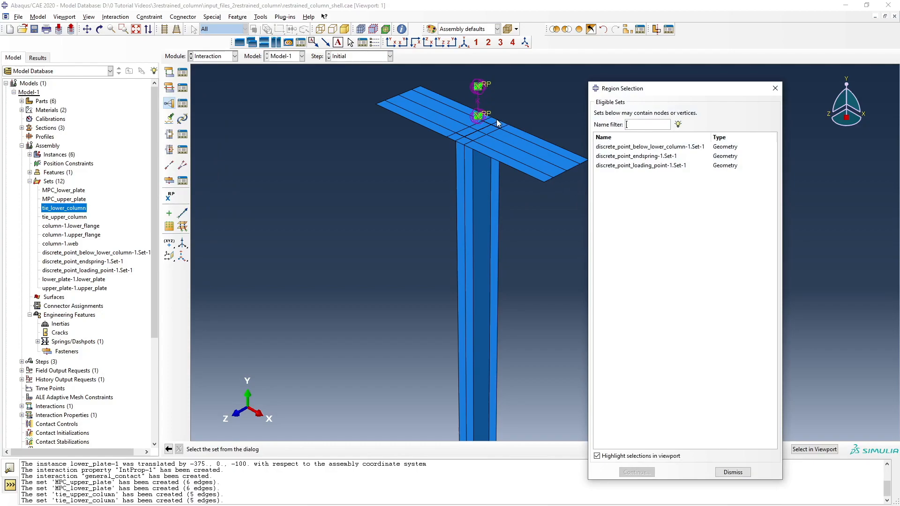
scroll(498, 123, up, 3)
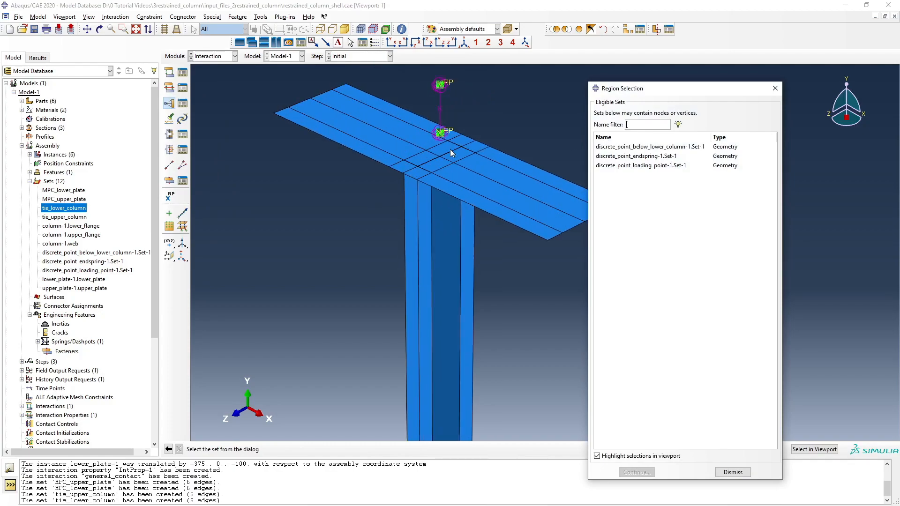
scroll(450, 149, up, 1)
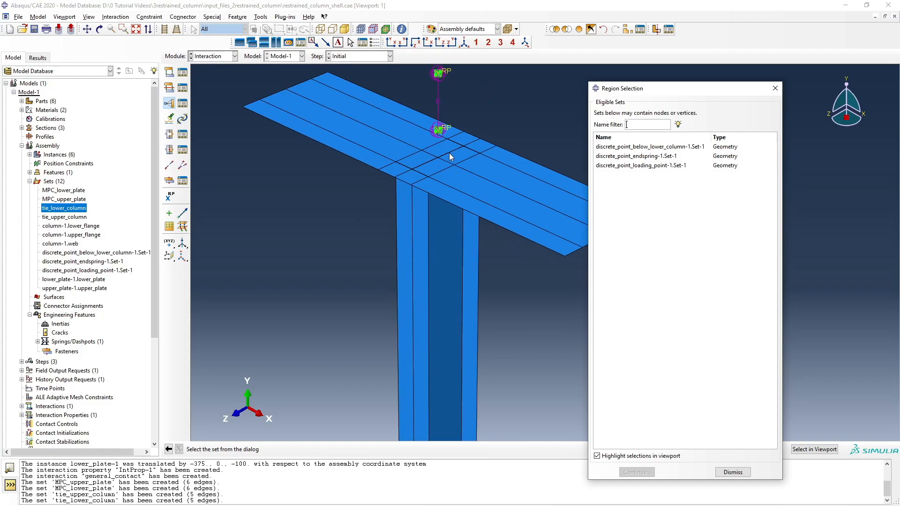
click(650, 167)
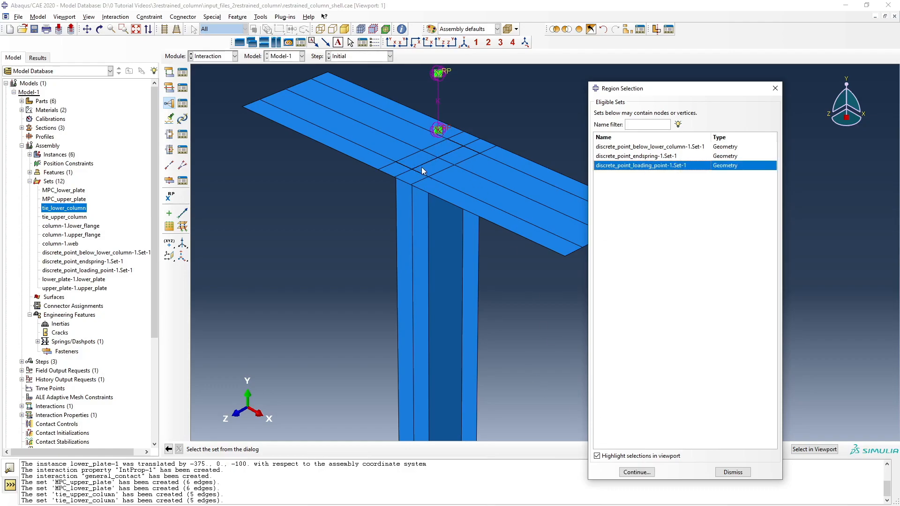
click(637, 472)
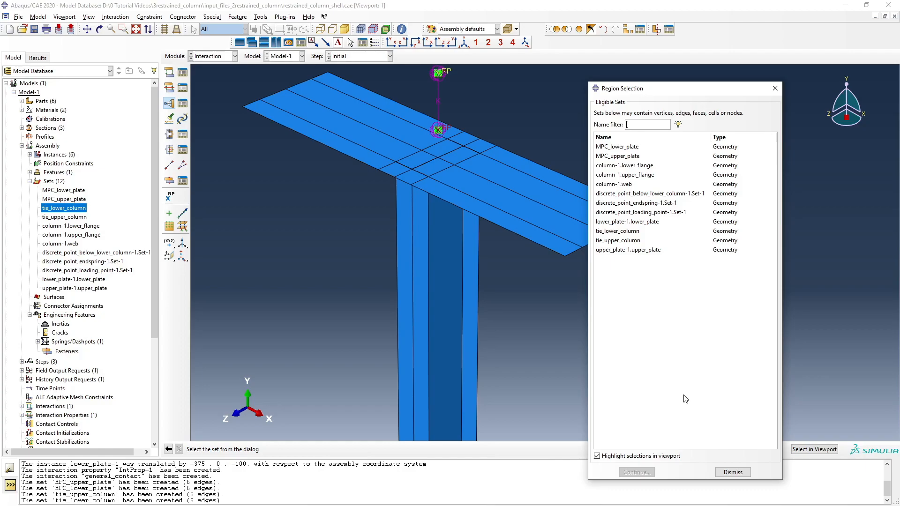
Use the MPC_upper_plate set as the slave nodes and complete the MPC constraint with type Beam.
click(634, 148)
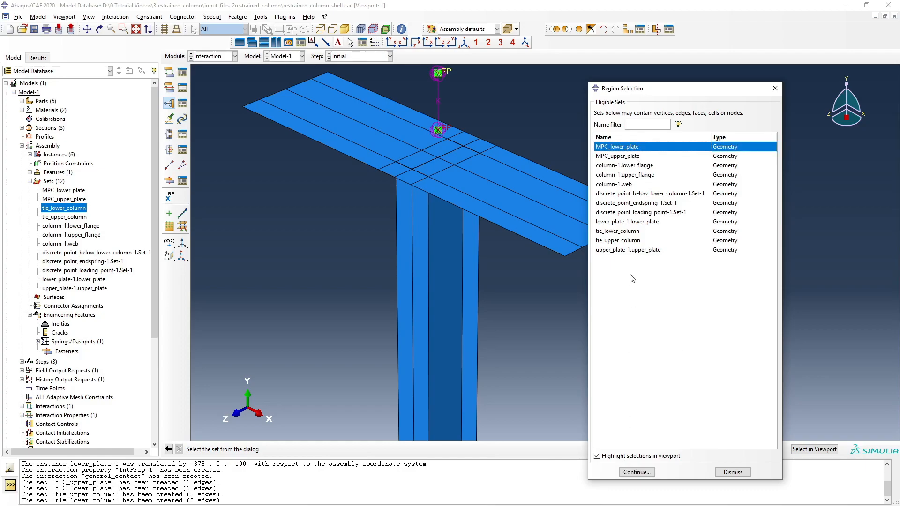
click(623, 157)
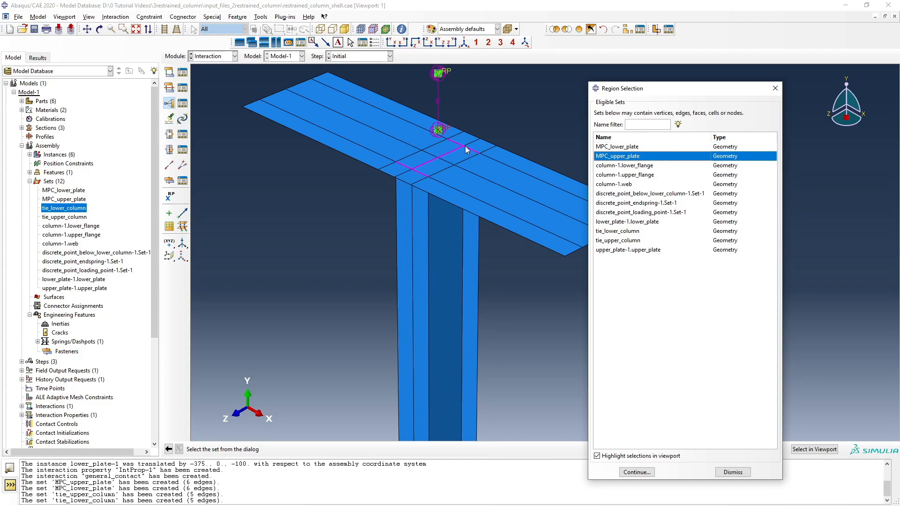
click(637, 471)
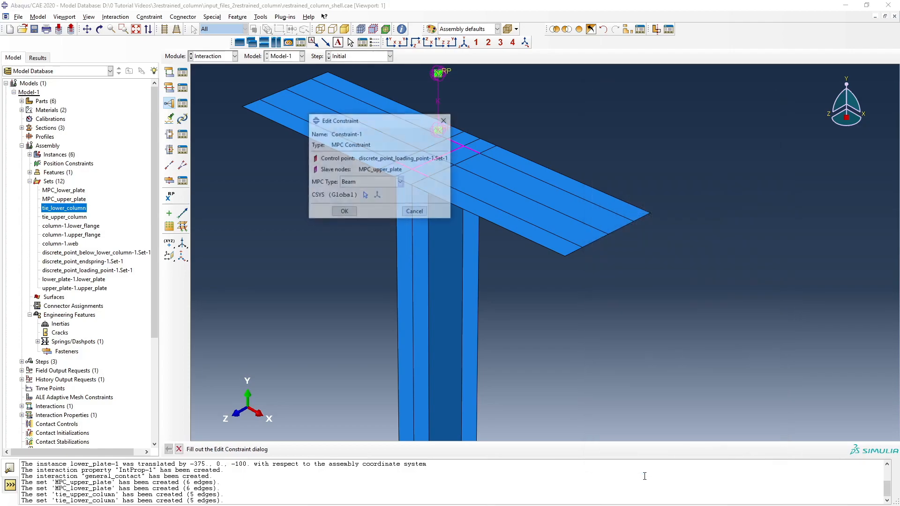
click(356, 184)
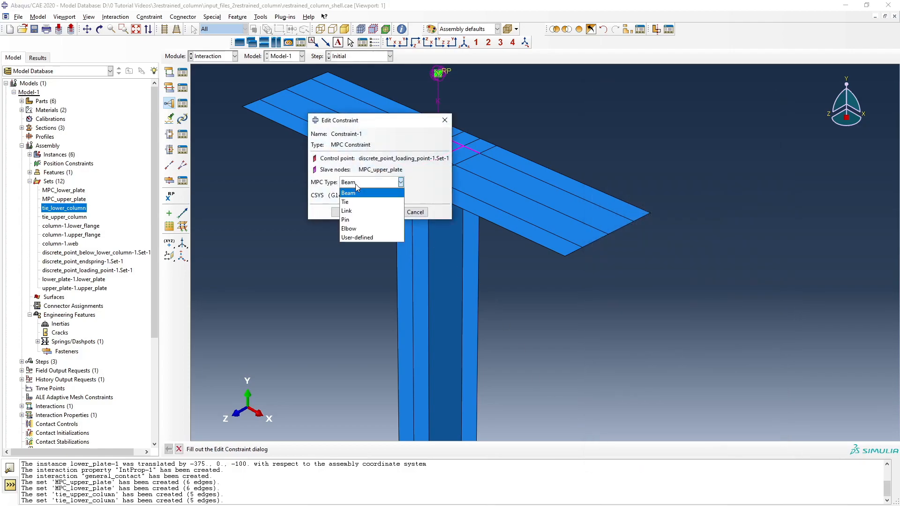
click(356, 185)
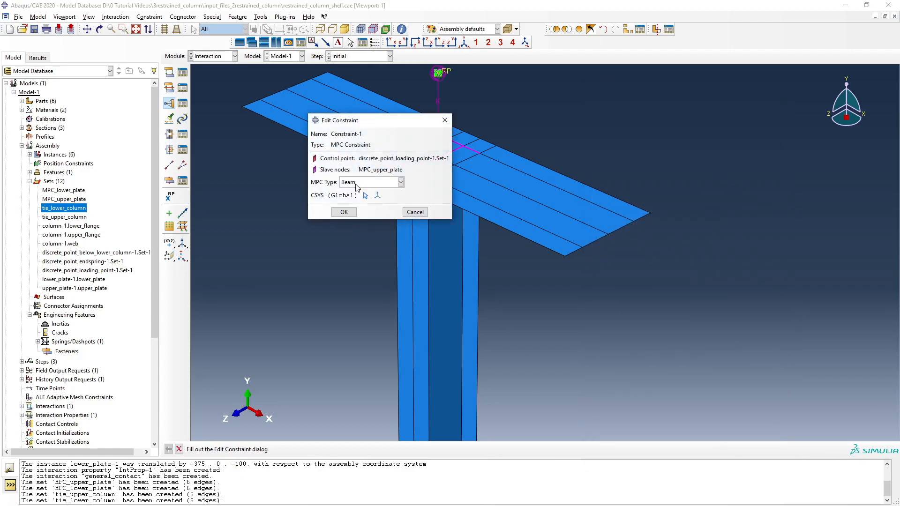
click(350, 214)
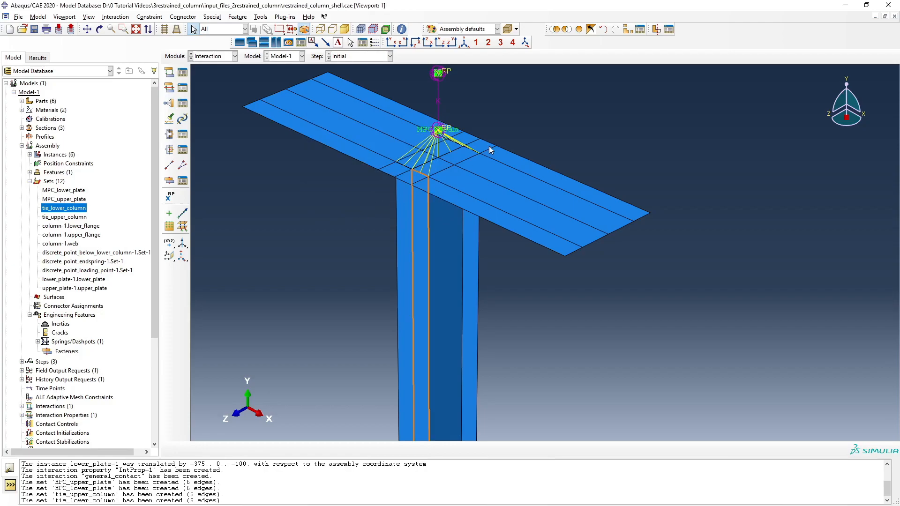
scroll(433, 150, down, 2)
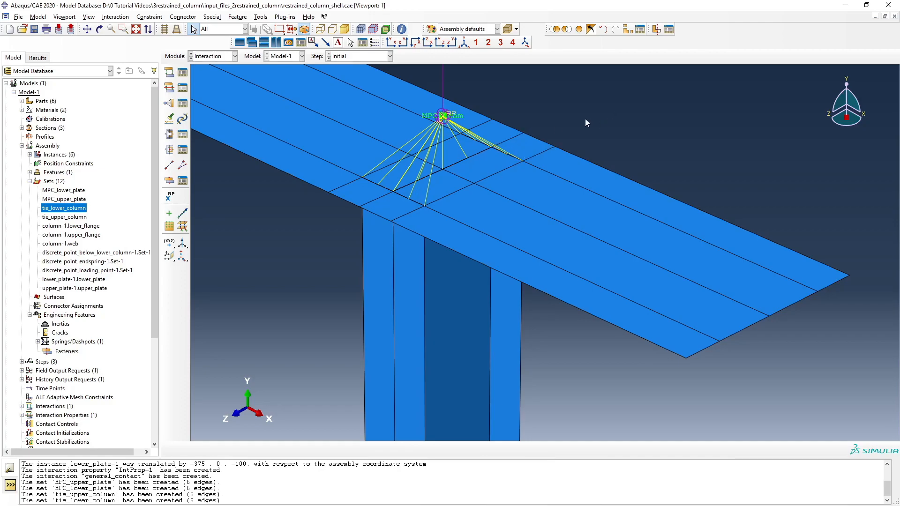
scroll(585, 119, up, 5)
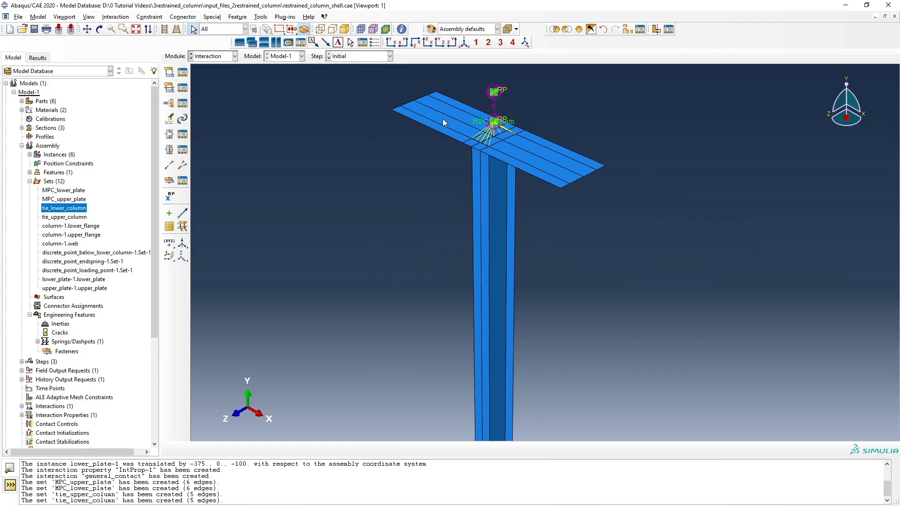
Start a second MPC constraint at the lower plate with discrete_point_below_lower_column-1.Set-1 as its control point.
scroll(442, 120, up, 3)
ctrl+alt+drag(499, 319, 495, 130)
ctrl+alt+drag(379, 314, 363, 336)
ctrl+alt+drag(412, 322, 697, 401)
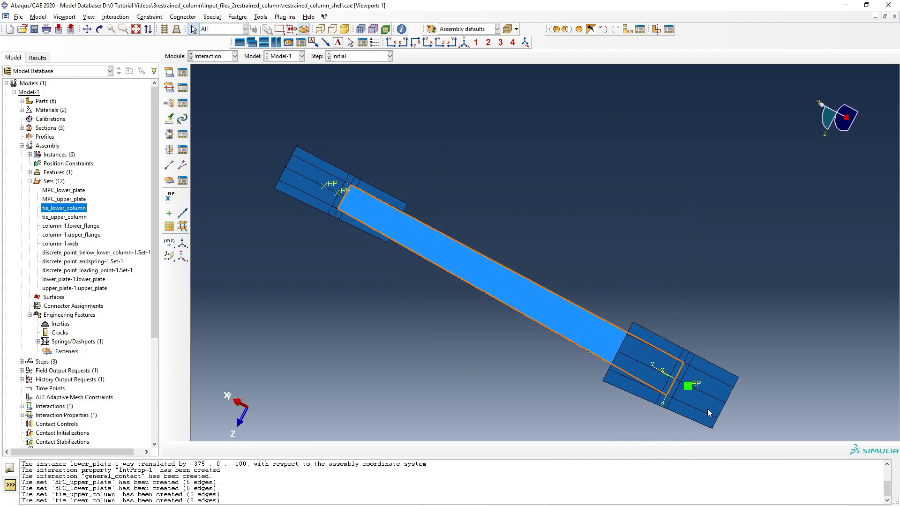
scroll(580, 352, down, 6)
ctrl+alt+drag(576, 373, 594, 246)
scroll(584, 250, down, 5)
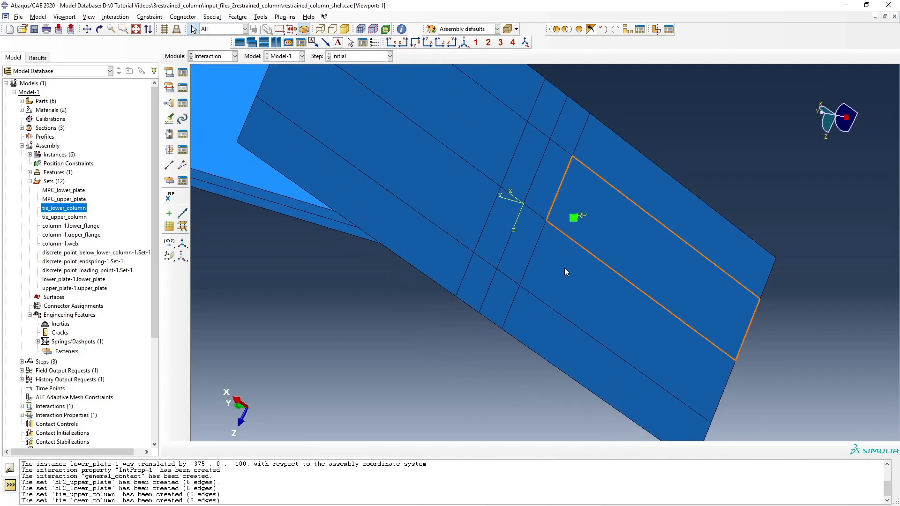
click(168, 103)
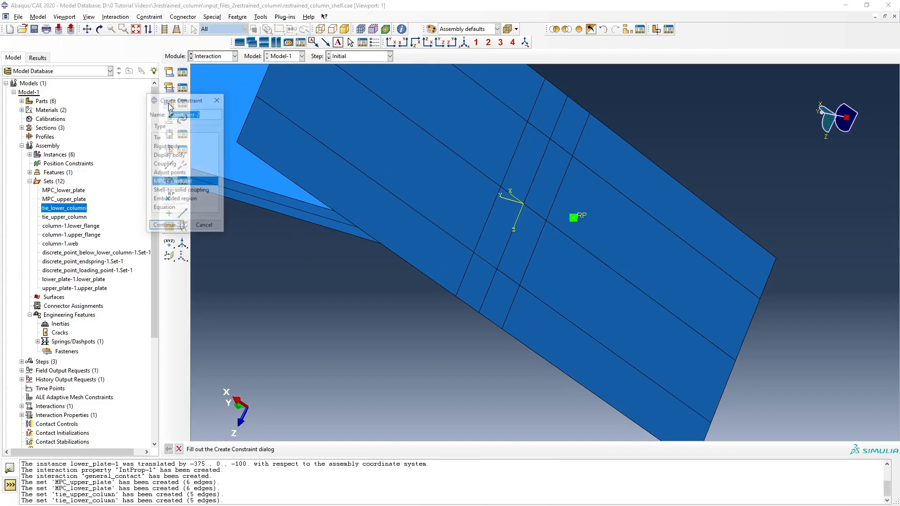
click(175, 225)
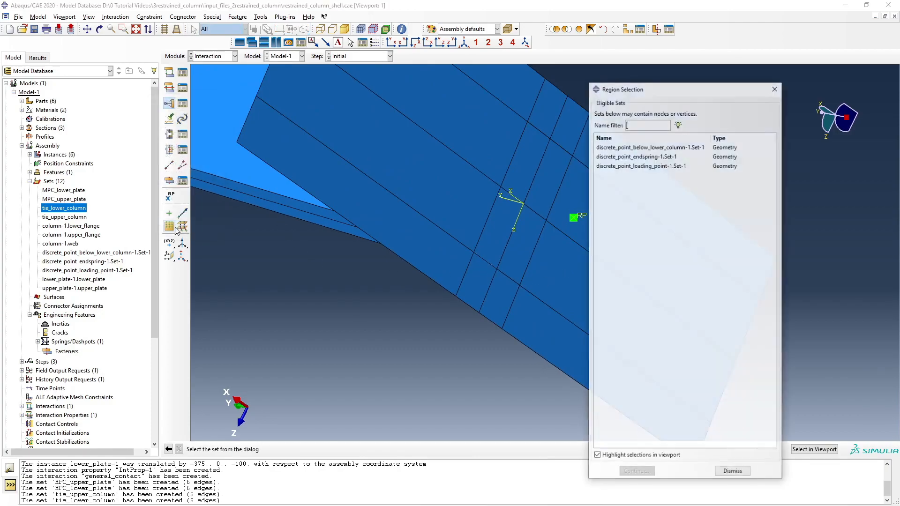
click(669, 148)
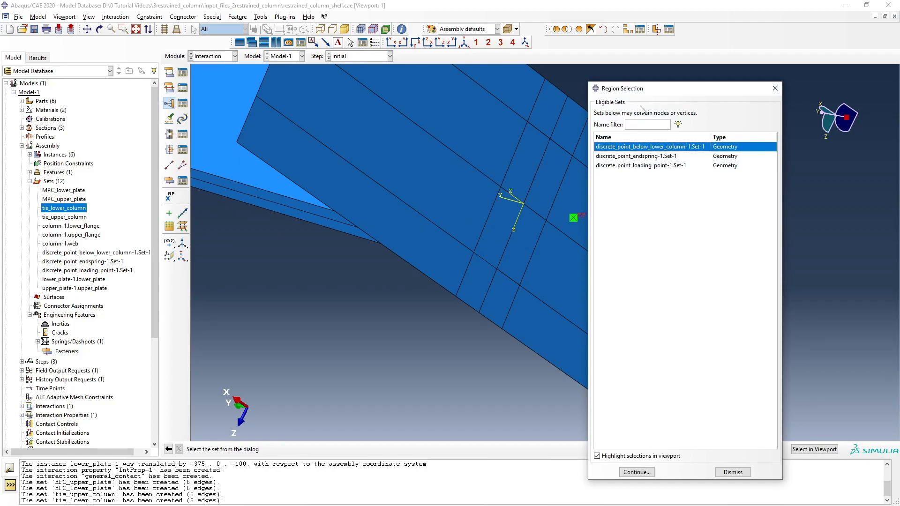
drag(650, 92, 680, 84)
click(674, 472)
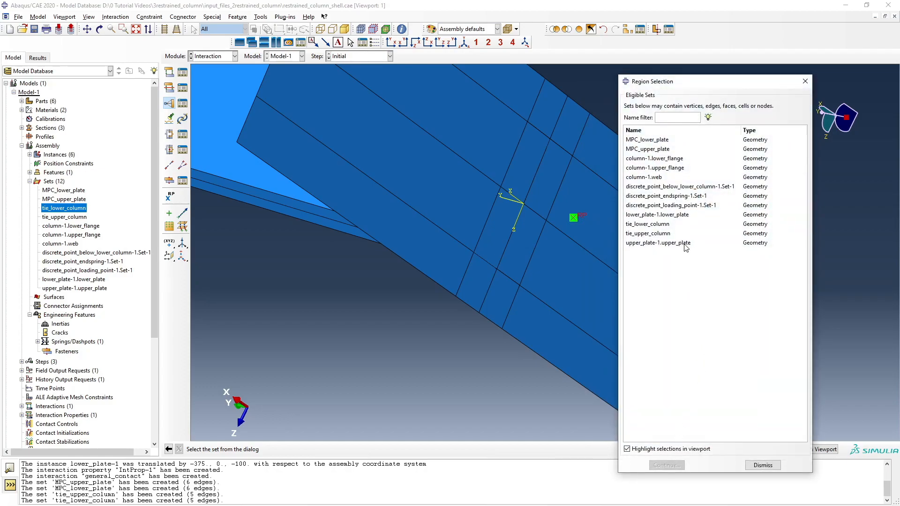
Use the MPC_lower_plate set as the slave nodes and complete the second MPC constraint with type Beam.
click(664, 139)
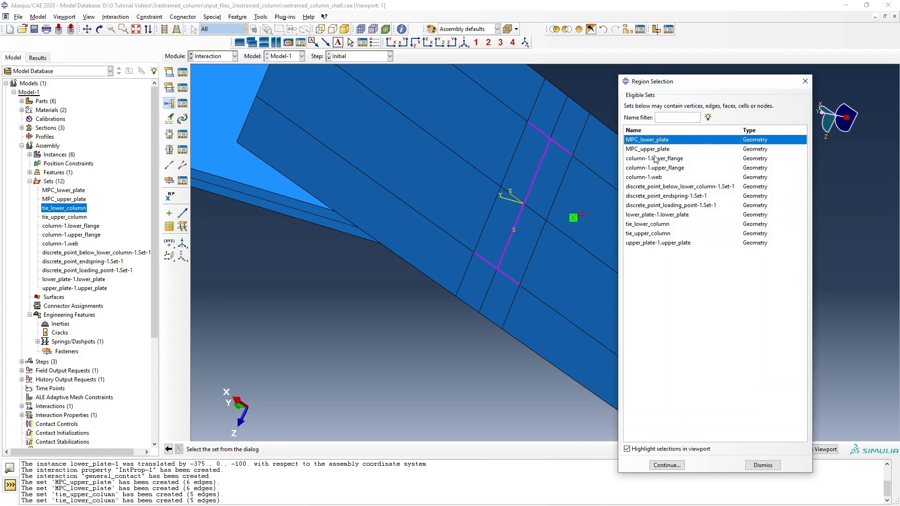
click(672, 465)
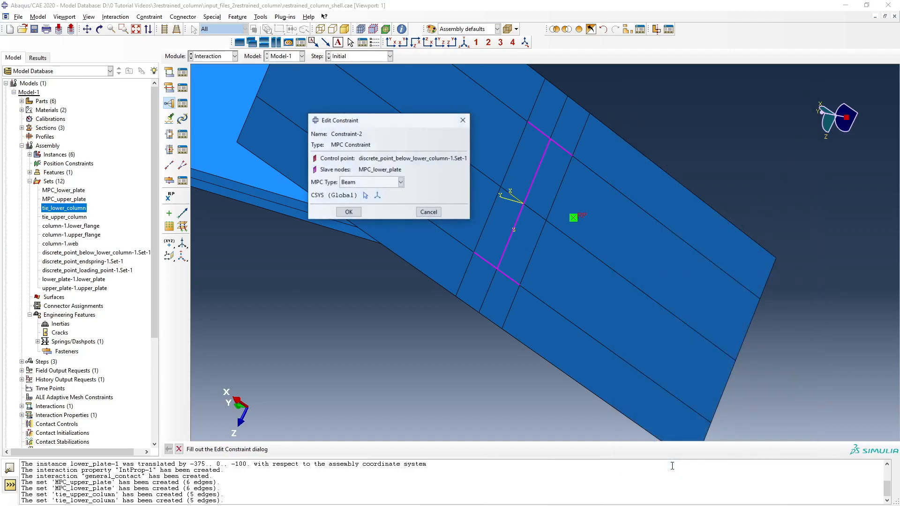
click(349, 212)
Examine the MPC constraints and the plate-to-column connections at both column ends in an isometric view.
ctrl+alt+drag(542, 219, 554, 250)
click(465, 41)
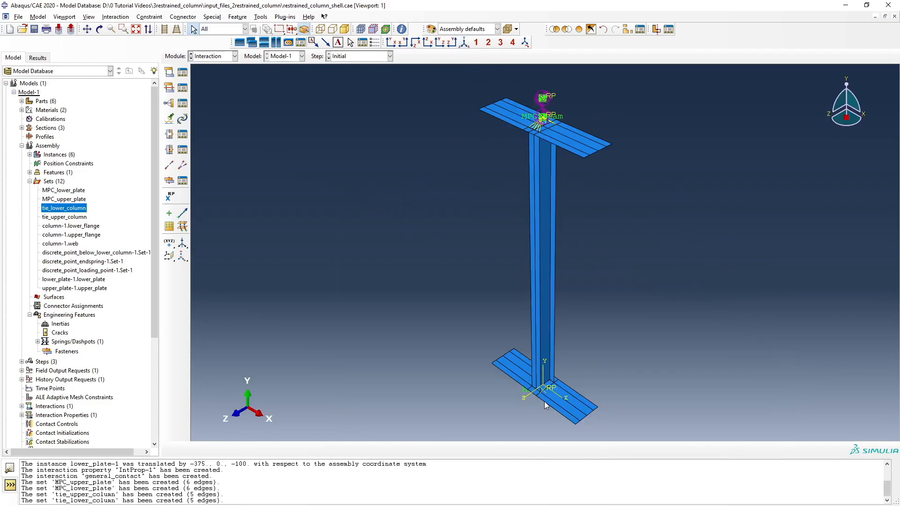
scroll(546, 409, up, 2)
ctrl+alt+drag(508, 369, 527, 378)
scroll(526, 377, down, 1)
scroll(538, 147, up, 4)
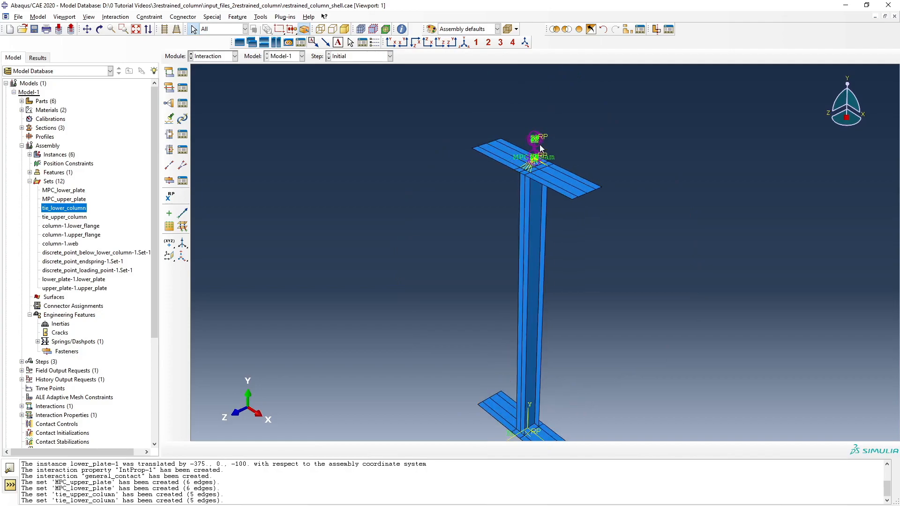
scroll(519, 193, down, 6)
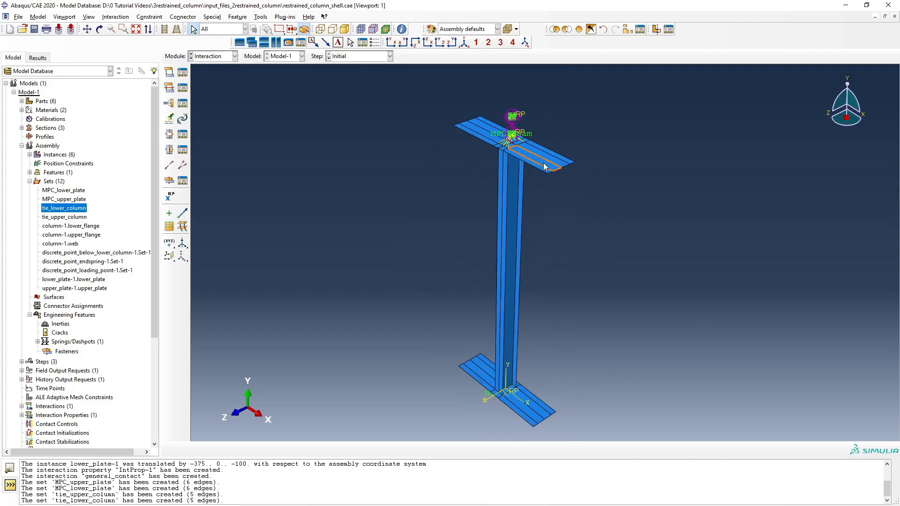
scroll(515, 207, up, 2)
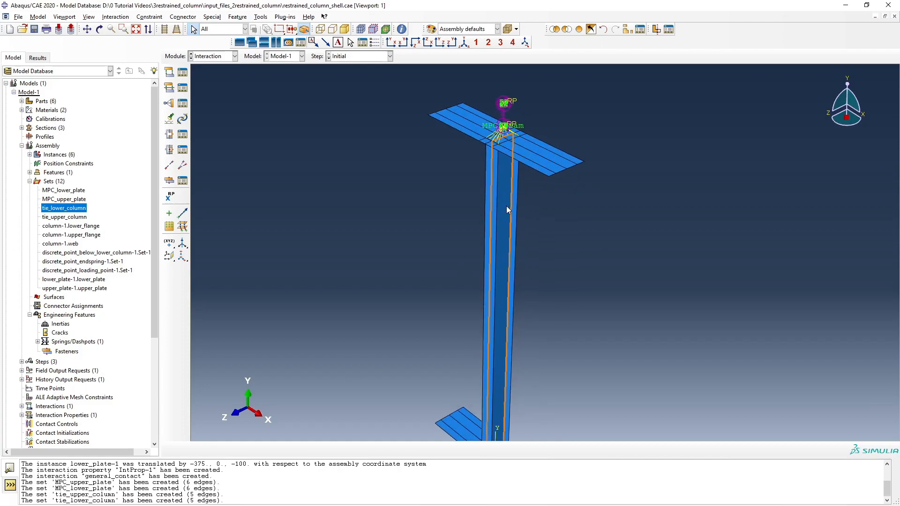
Start a Tie constraint and choose Surface as the master type.
click(169, 103)
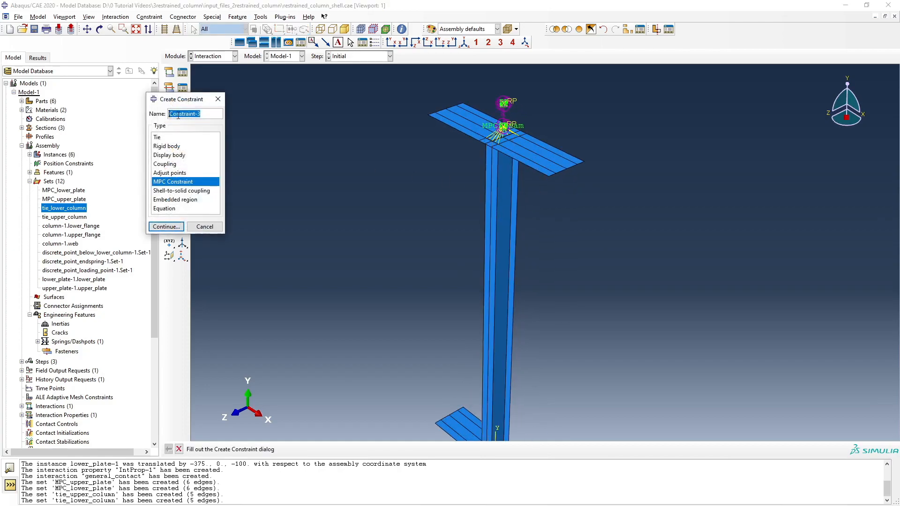
click(178, 138)
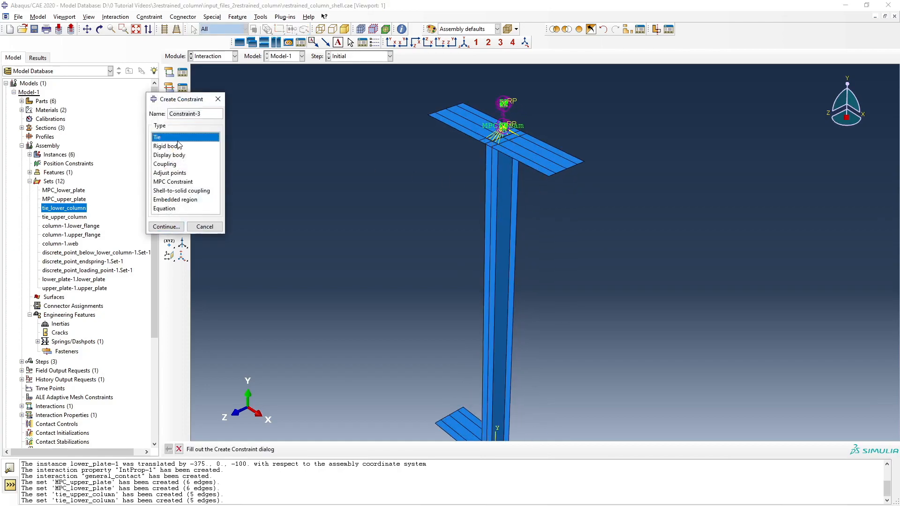
click(174, 227)
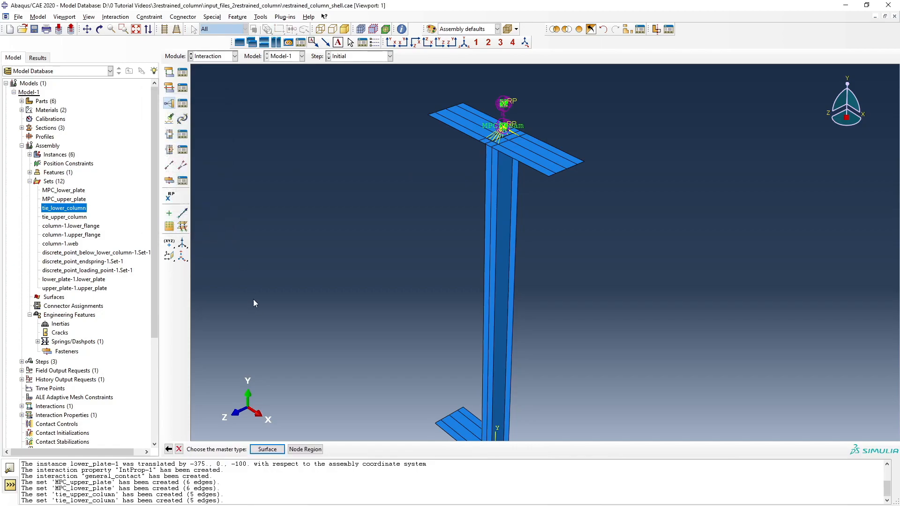
click(267, 450)
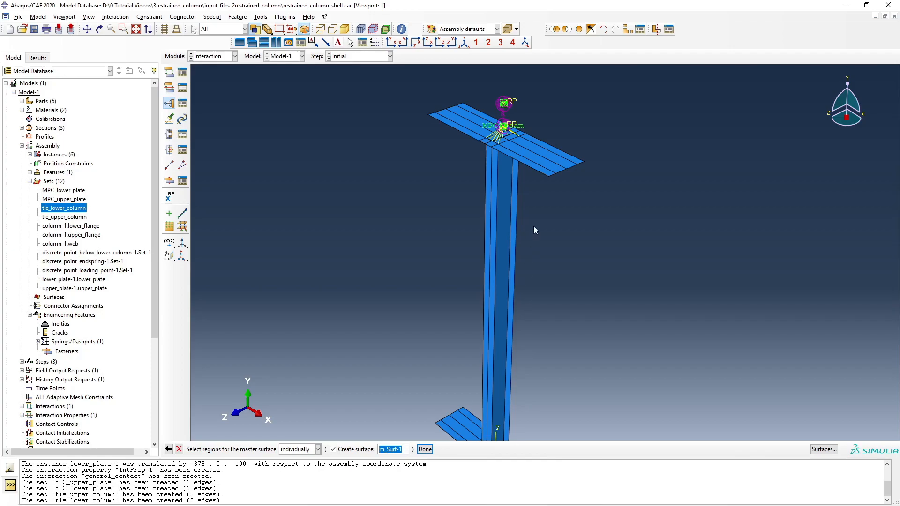
Remove the column instance from the display so only the plates and points stay in view.
click(567, 30)
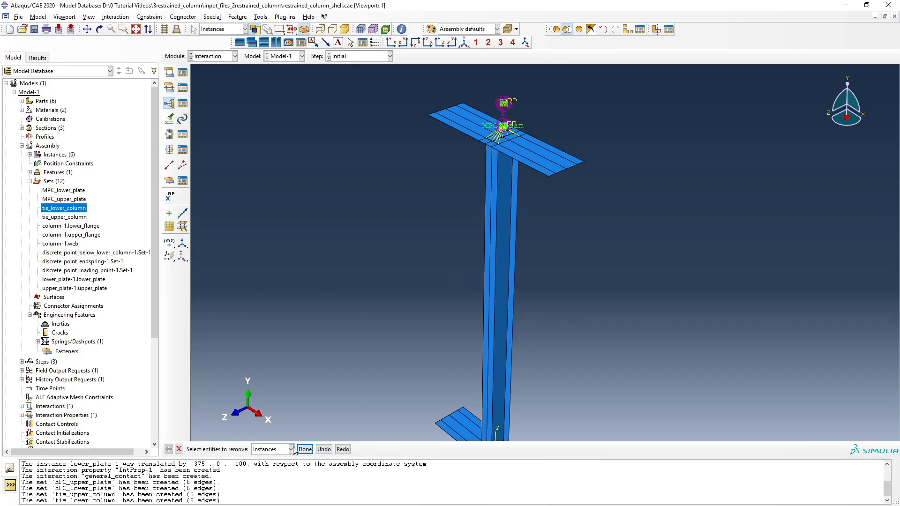
click(502, 297)
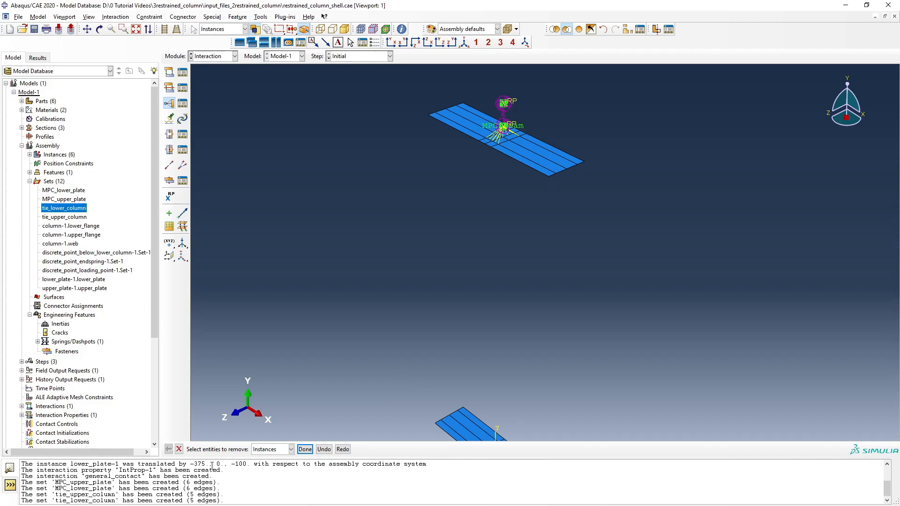
click(180, 449)
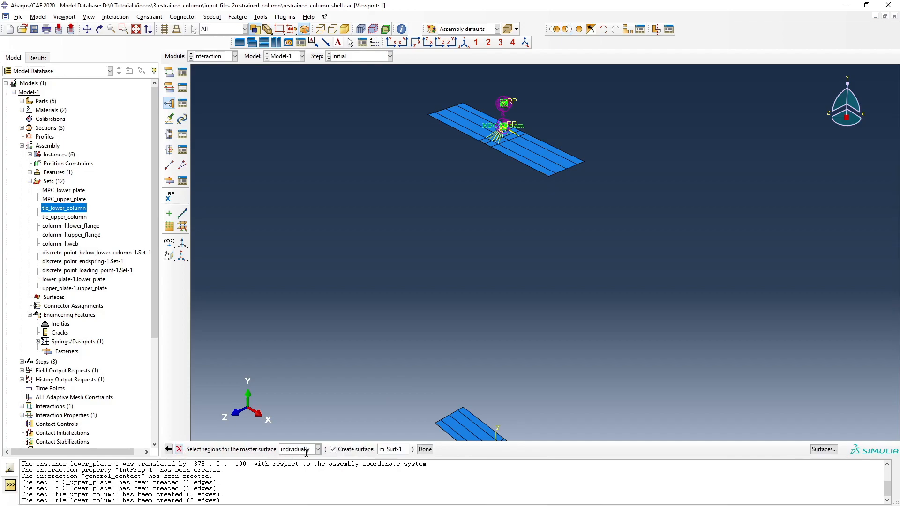
Name the master surface upper_plate, select all faces of the upper plate and choose the Purple side.
drag(404, 448, 378, 449)
text(upper_plate)
drag(399, 83, 625, 220)
middle_click(536, 278)
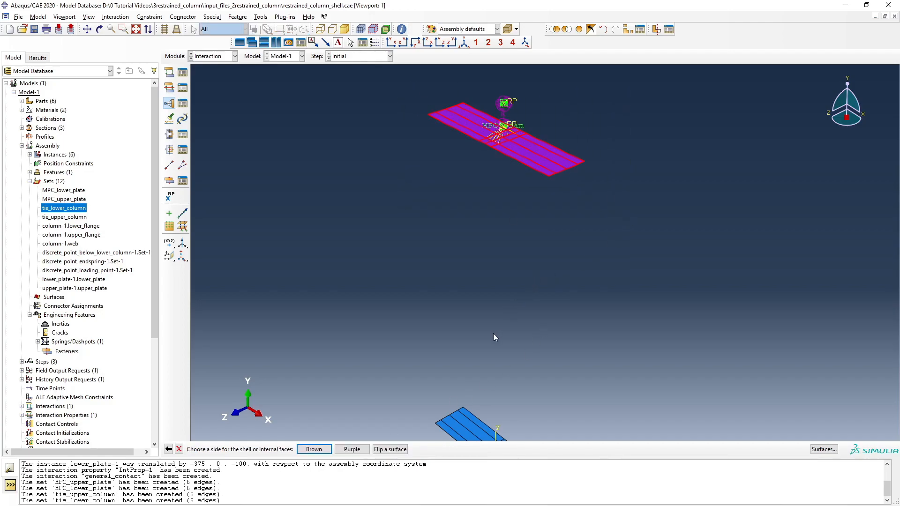
scroll(533, 148, up, 2)
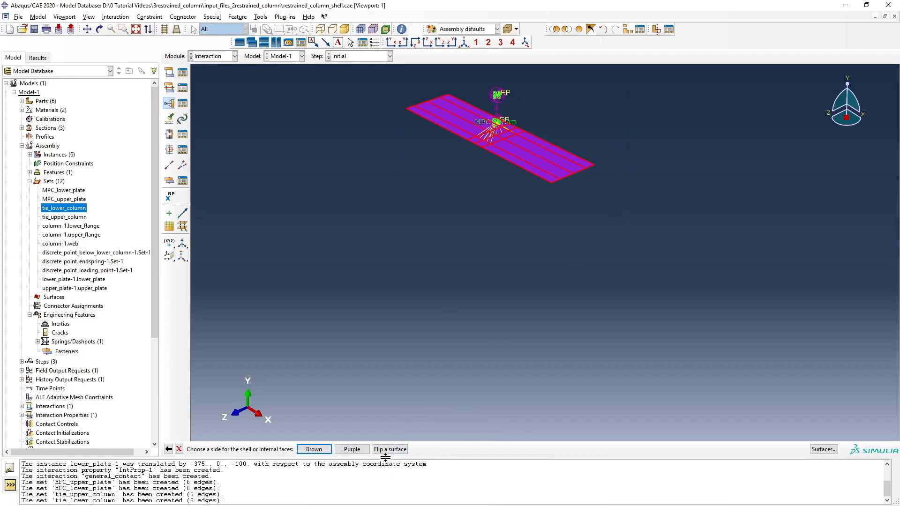
click(352, 450)
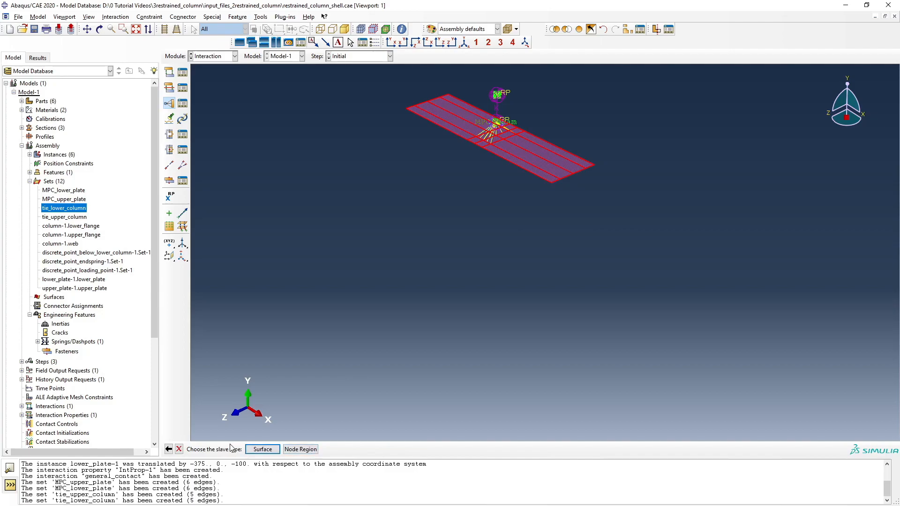
Use the tie_upper_column set as the slave node region and complete the tie with a specified position tolerance distance of 5.
click(301, 450)
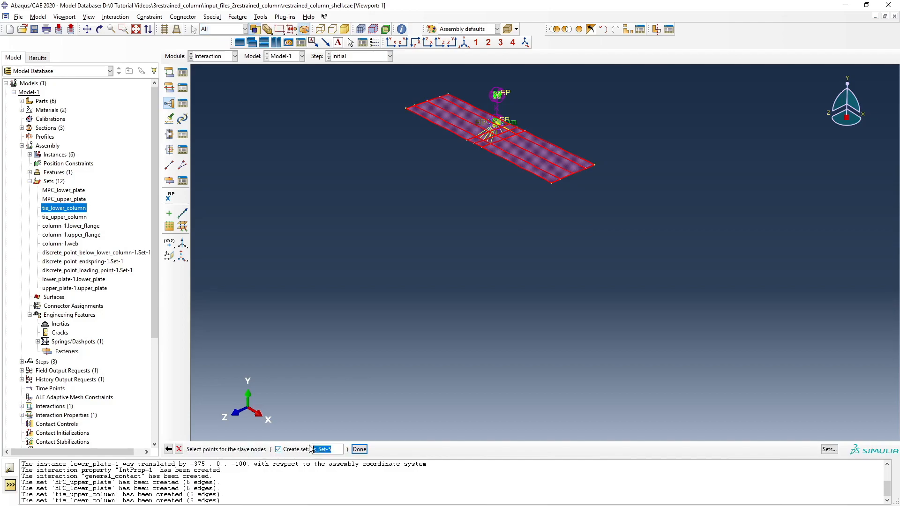
click(830, 450)
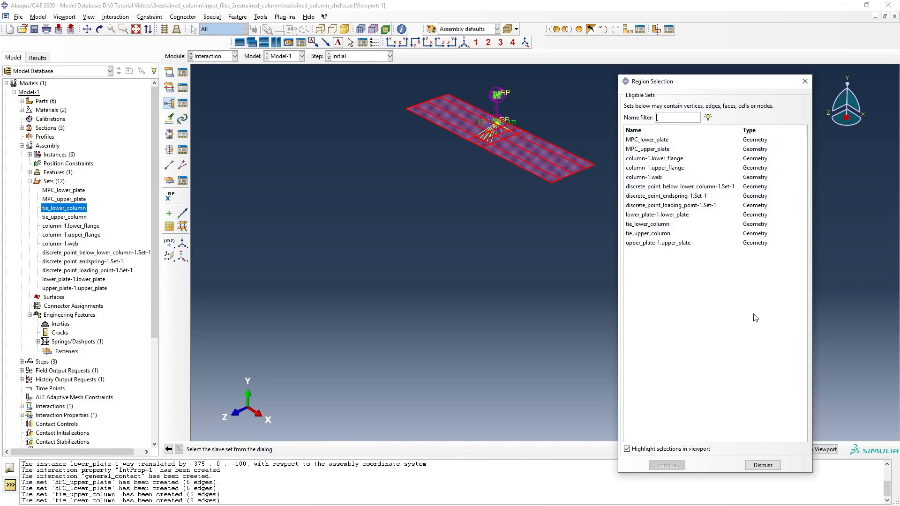
click(661, 234)
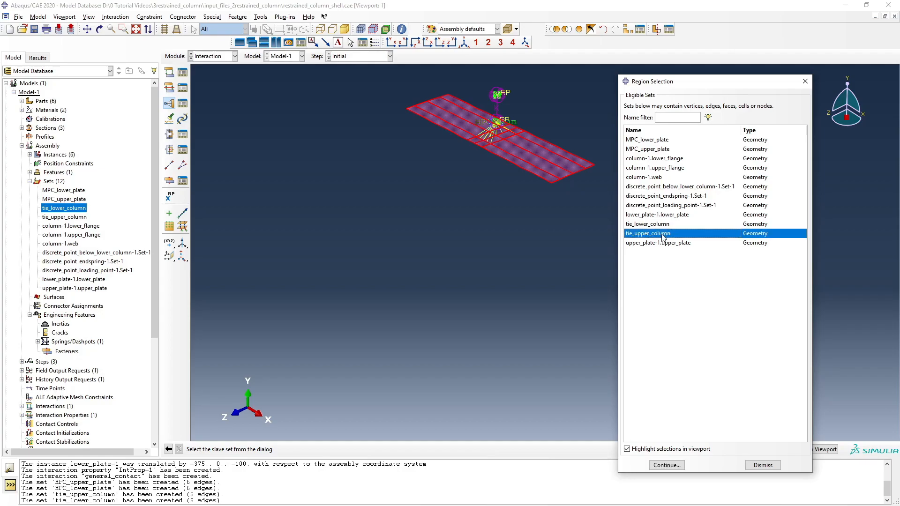
click(666, 466)
click(206, 233)
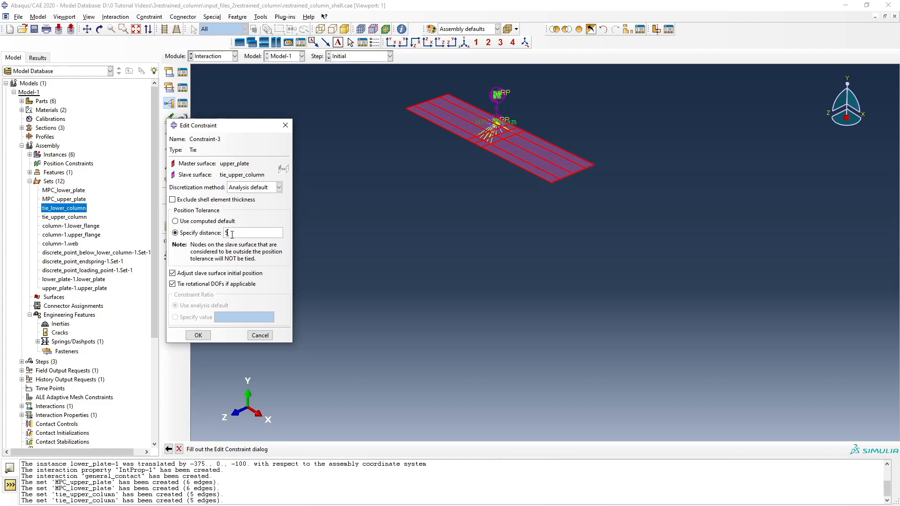
click(196, 338)
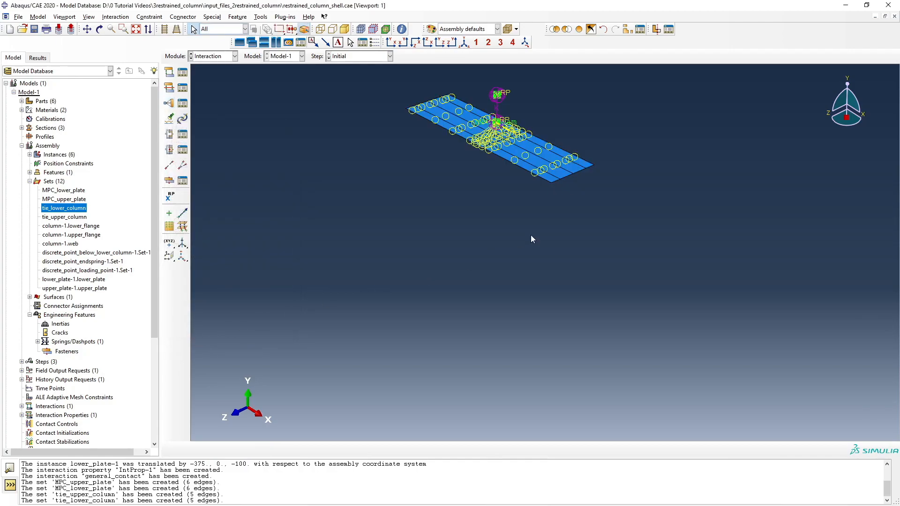
Bring the whole assembly back into view and examine the upper plate's tie connection and the lower plate's column joint.
click(579, 30)
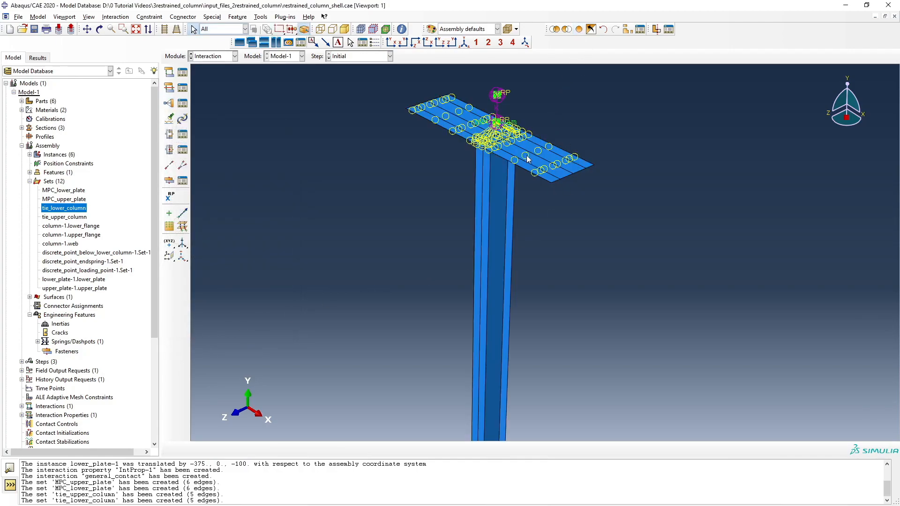
scroll(488, 121, up, 1)
scroll(491, 143, up, 3)
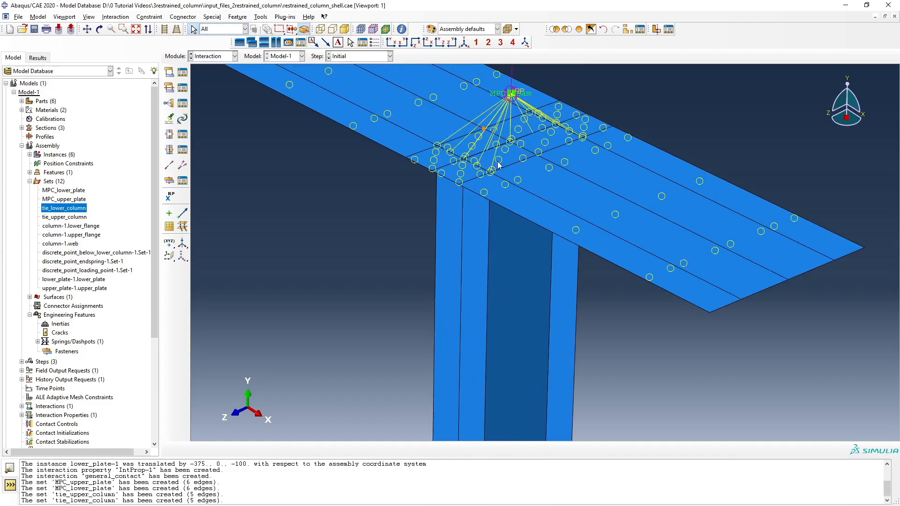
scroll(452, 153, up, 2)
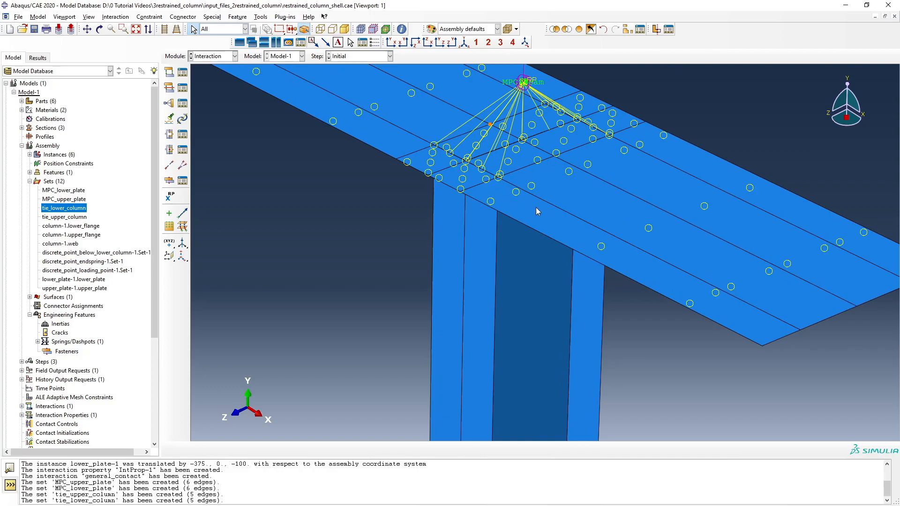
scroll(536, 206, down, 2)
scroll(553, 208, down, 3)
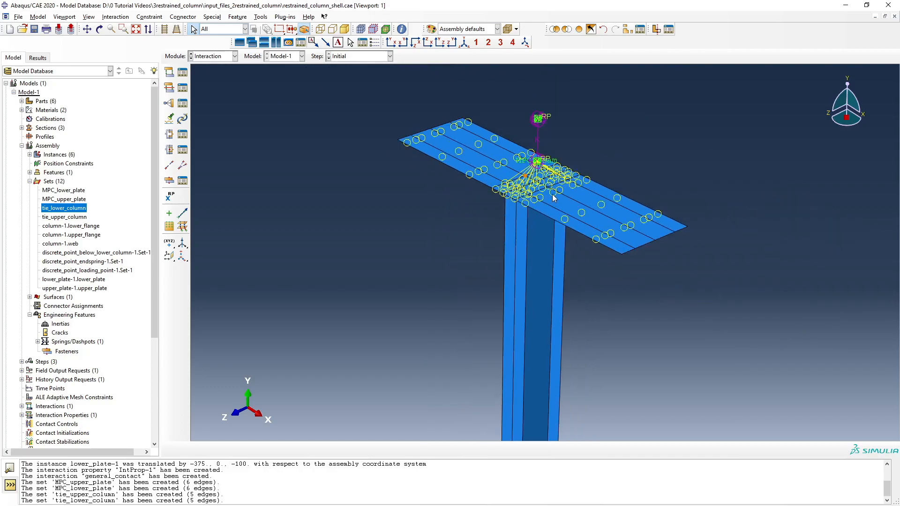
scroll(525, 263, up, 2)
scroll(525, 275, down, 2)
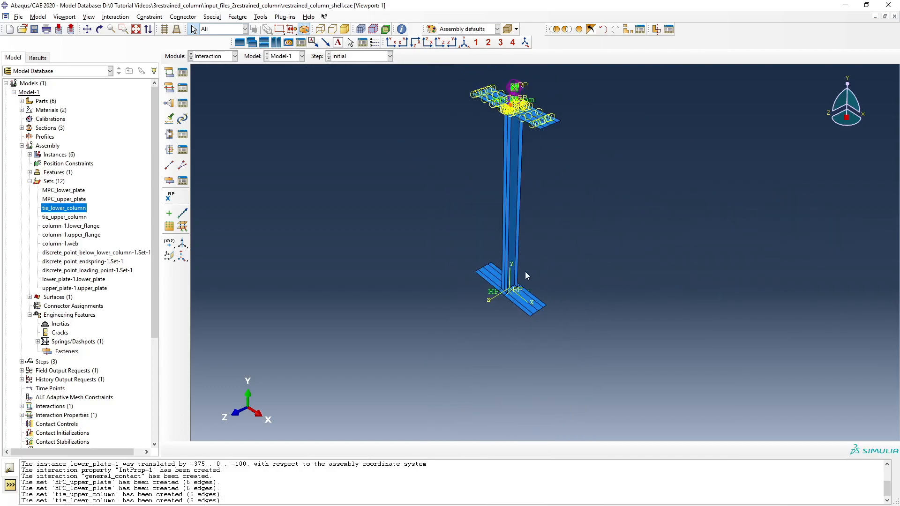
scroll(508, 300, up, 4)
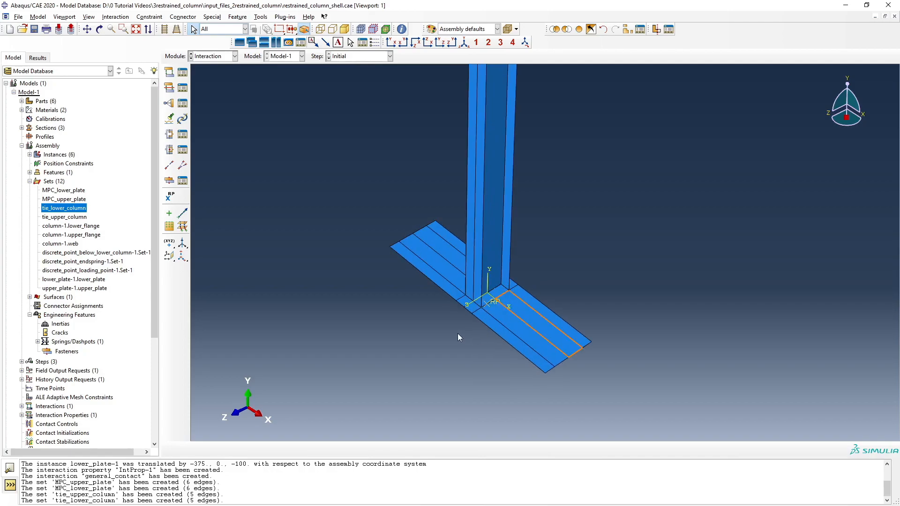
Remove the column instance from the display to expose the lower plate.
scroll(400, 292, down, 2)
click(566, 29)
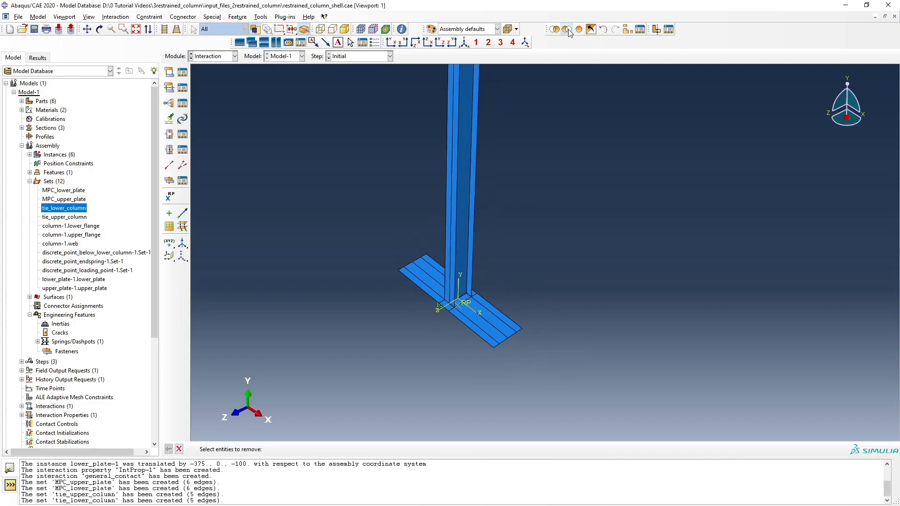
click(459, 214)
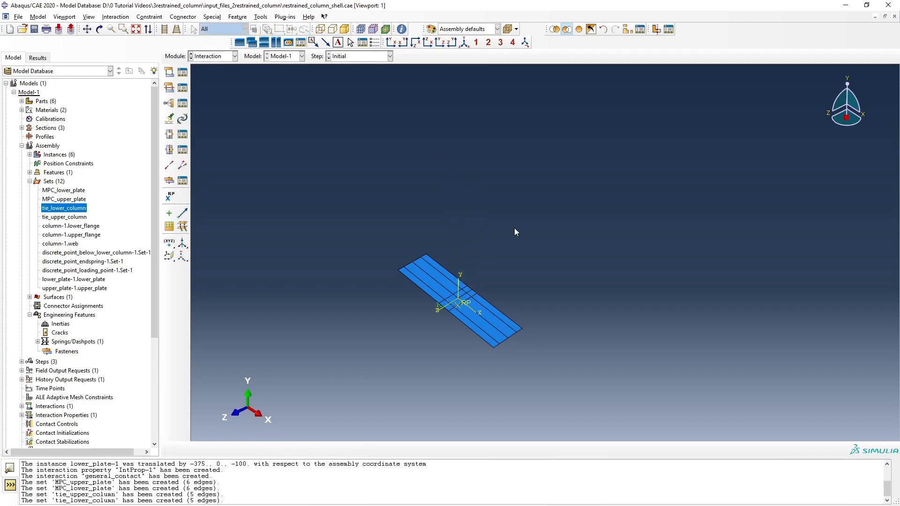
scroll(401, 356, up, 3)
scroll(393, 307, down, 1)
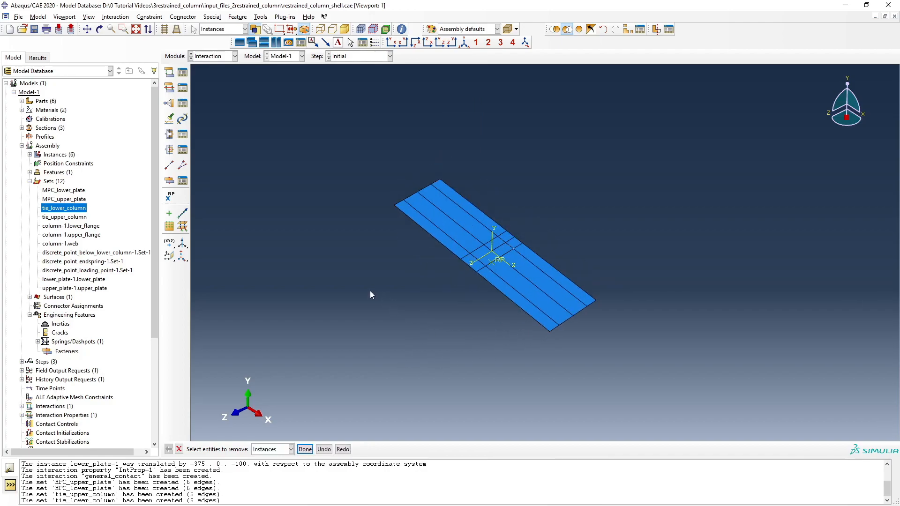
Start a Tie constraint with a master surface named lower_plate, covering all faces of the lower plate on the Purple side.
click(169, 103)
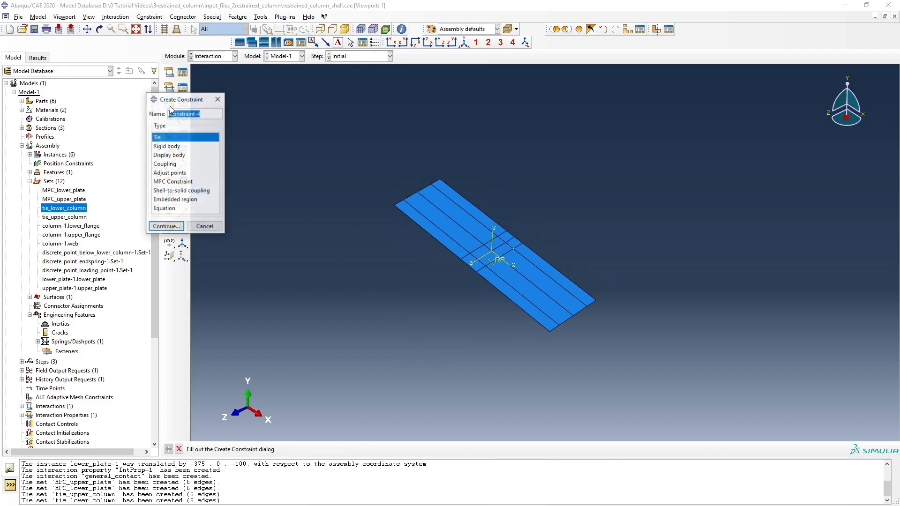
click(165, 228)
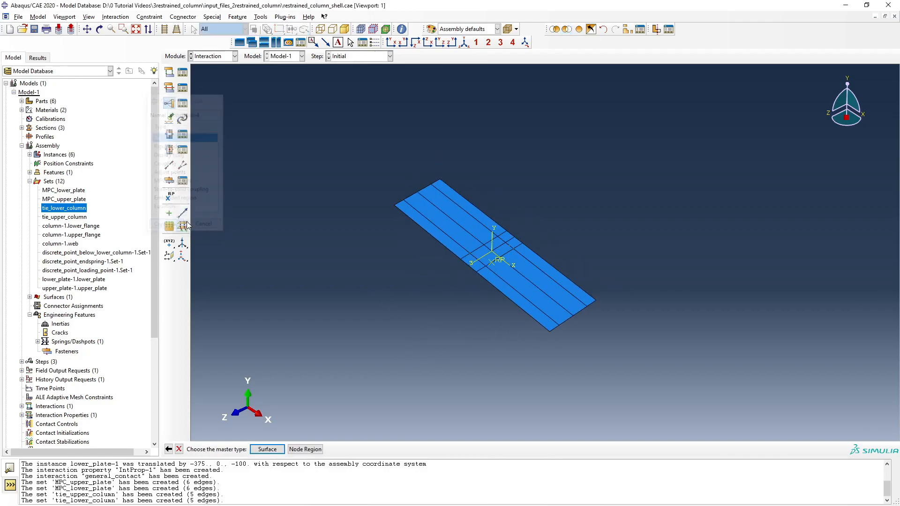
click(267, 449)
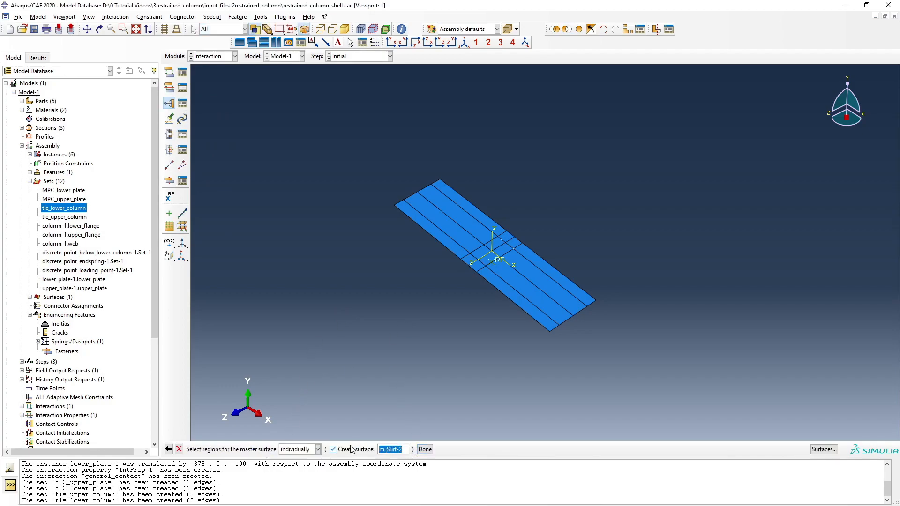
text(lower_plate)
drag(356, 129, 627, 380)
middle_click(542, 396)
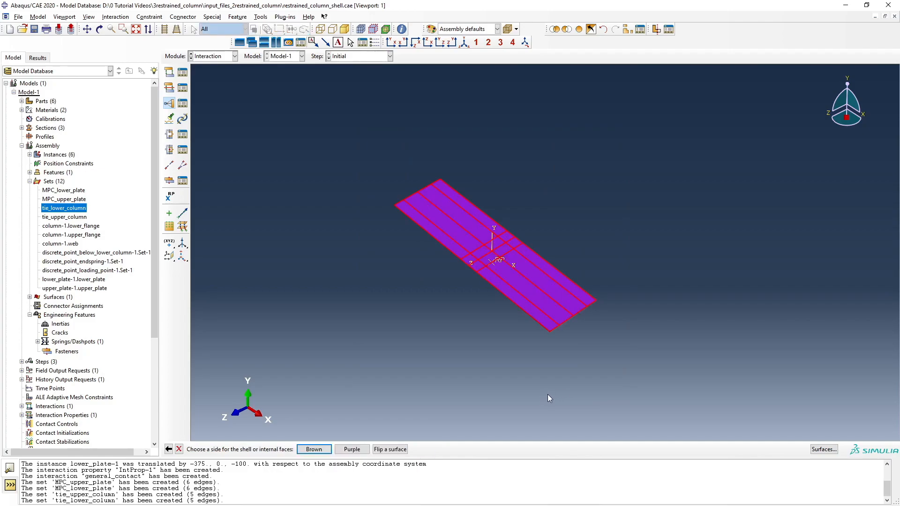
click(352, 448)
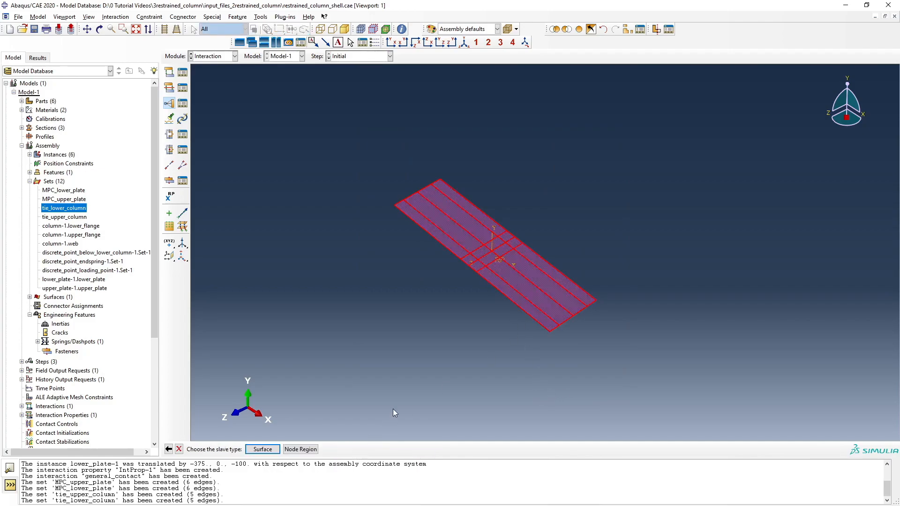
Use the tie_lower_column set as the slave node region and complete the tie with a specified position tolerance distance of 5.
click(300, 449)
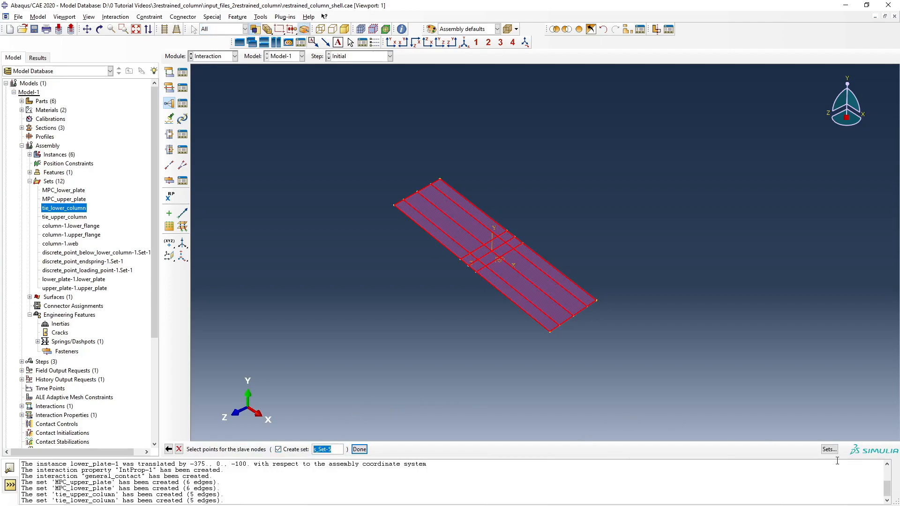
click(829, 449)
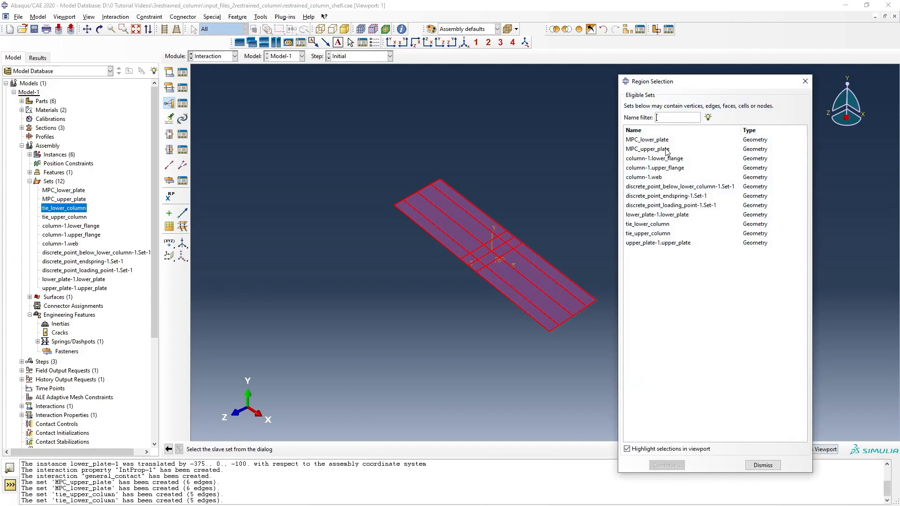
click(656, 224)
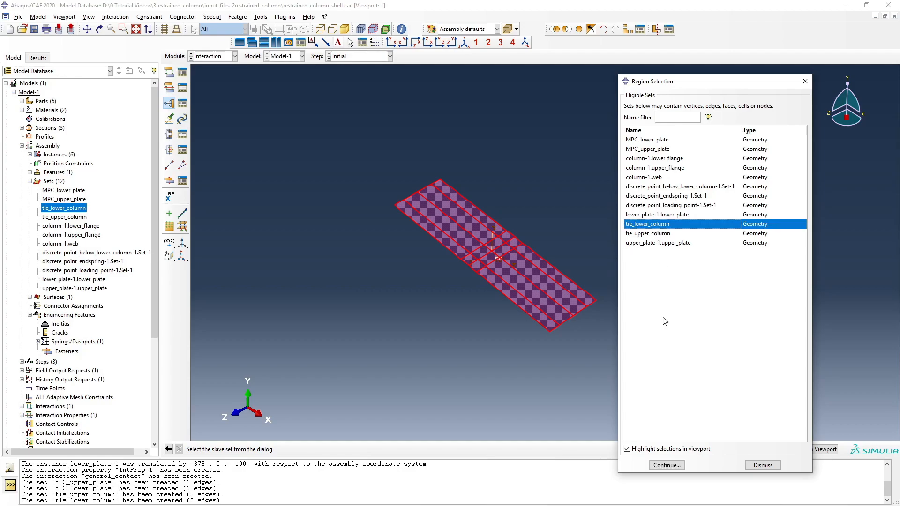
click(666, 464)
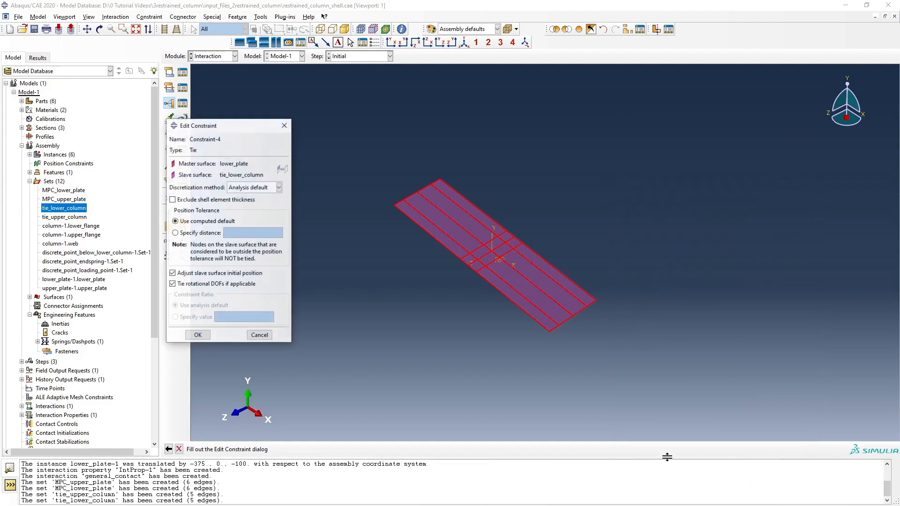
click(195, 233)
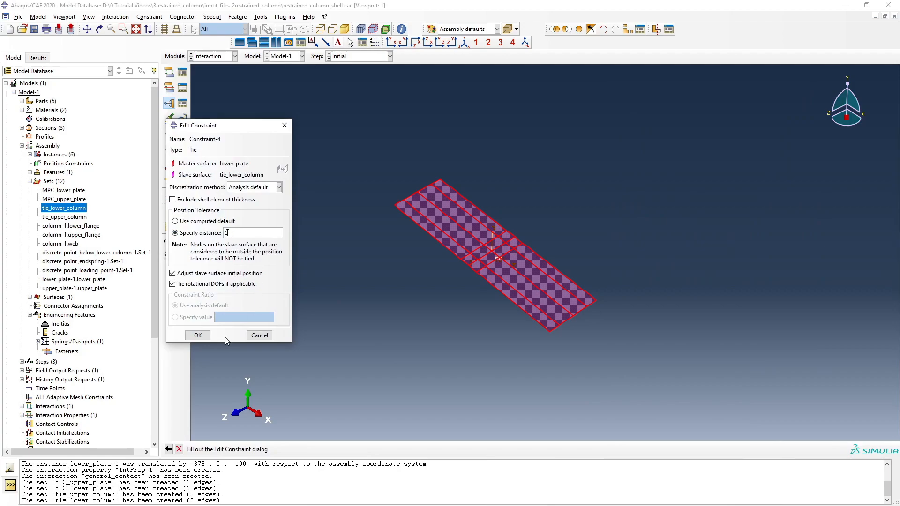
click(205, 338)
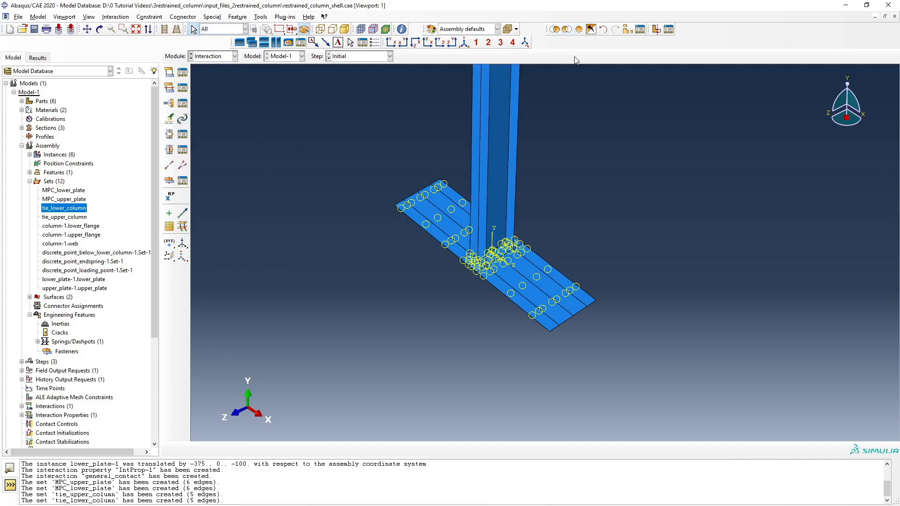
Collapse the assembly entries in the model tree, expand the constraints and examine Constraint-1 to Constraint-4 highlighted in the model.
click(591, 29)
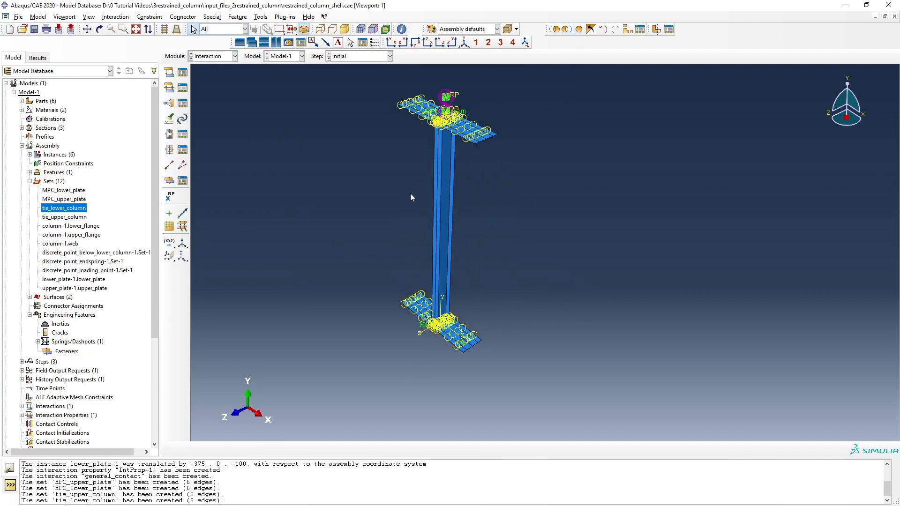
click(29, 181)
click(22, 146)
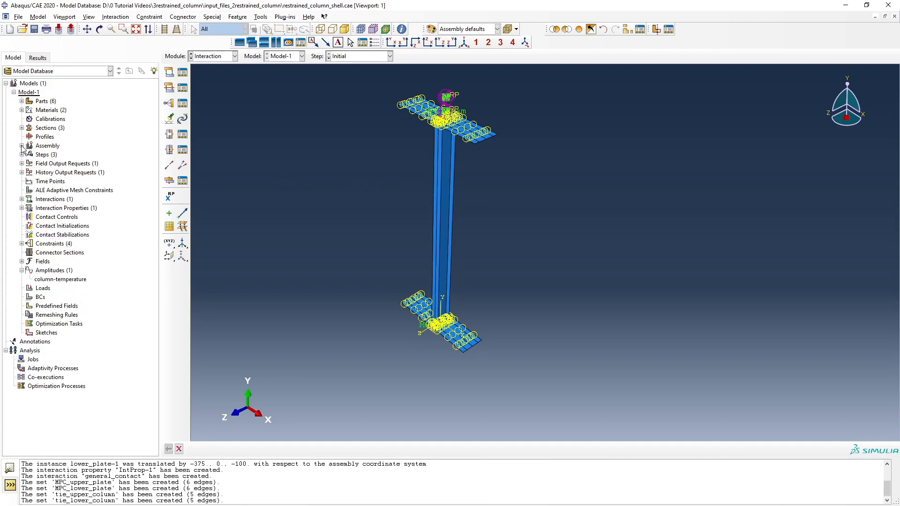
click(22, 208)
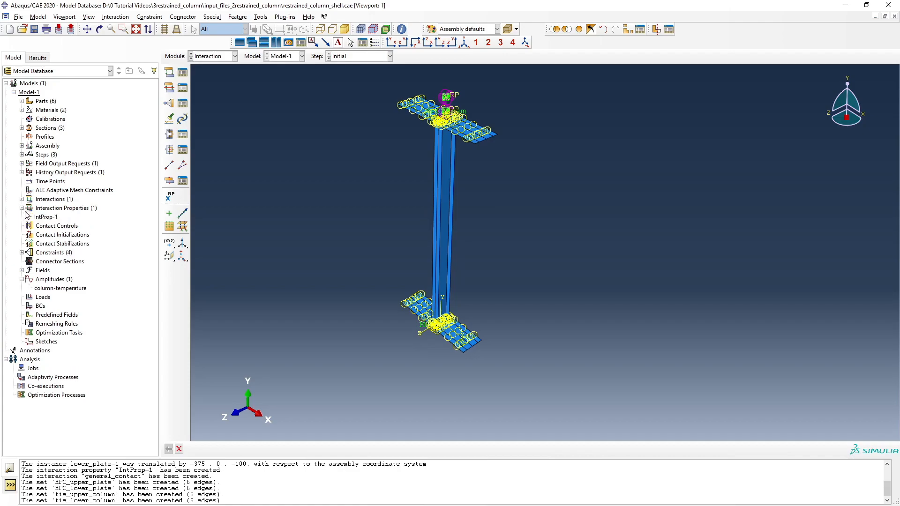
click(22, 209)
click(21, 244)
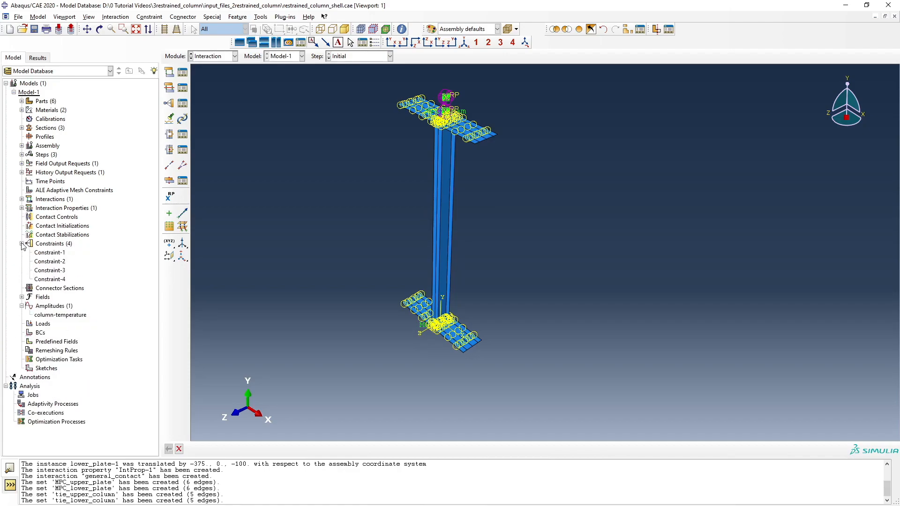
click(52, 253)
click(53, 262)
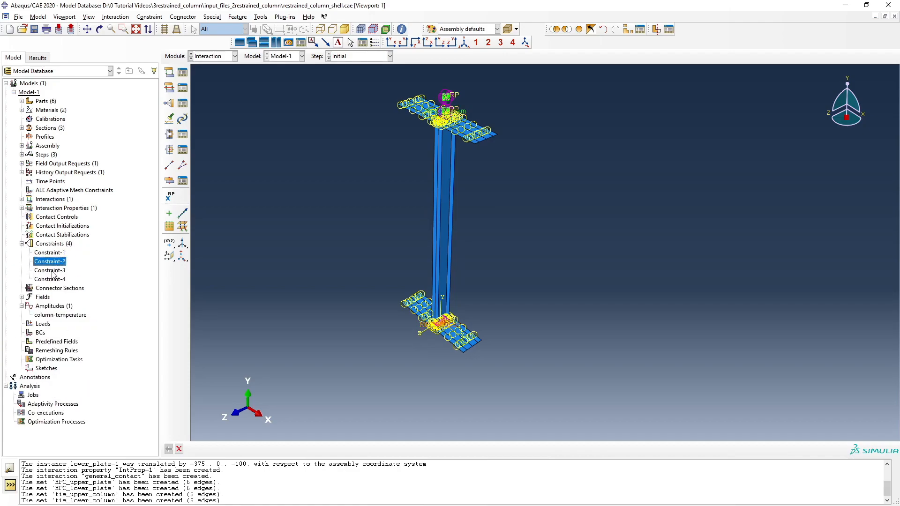
click(53, 271)
click(53, 280)
Suppress all four constraints, Constraint-1 to Constraint-4.
click(58, 253)
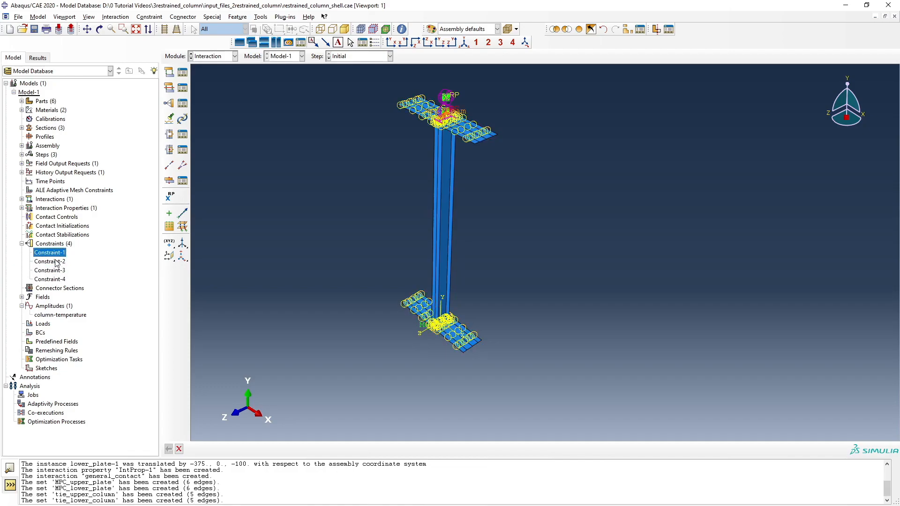
shift+click(56, 270)
shift+click(57, 278)
right_click(57, 280)
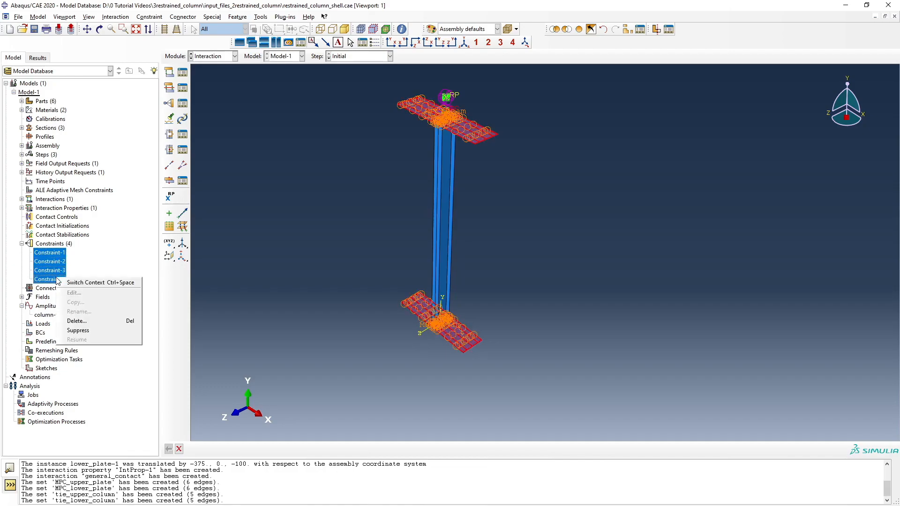
click(82, 331)
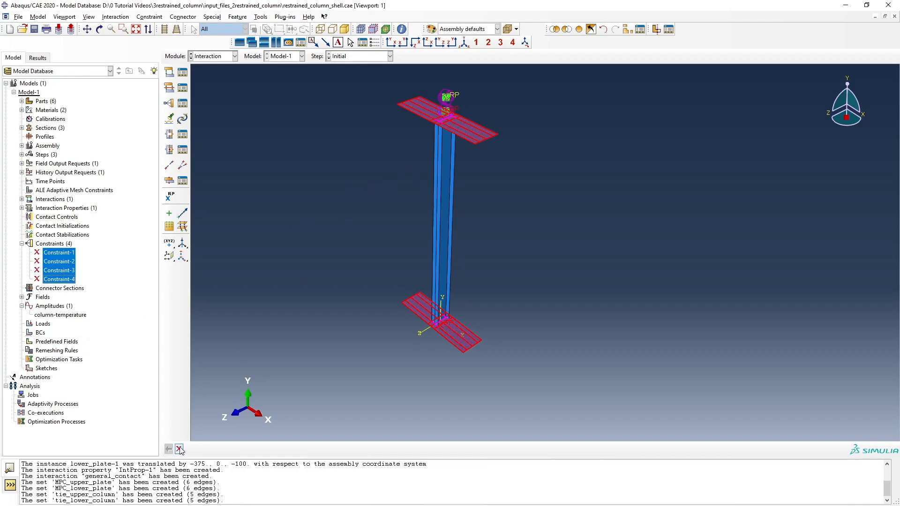
scroll(432, 132, up, 4)
scroll(406, 260, down, 4)
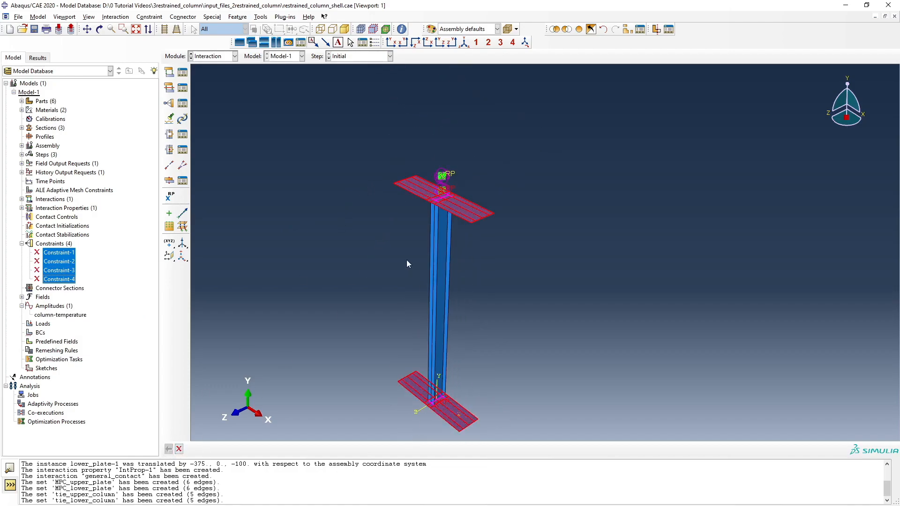
Resume Constraint-1 and check the MPC beam connection at the upper plate.
click(65, 254)
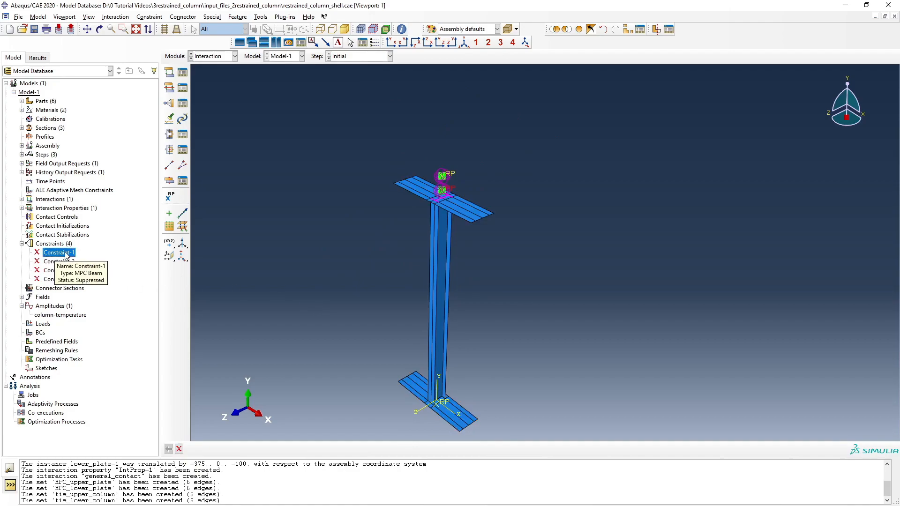
right_click(66, 255)
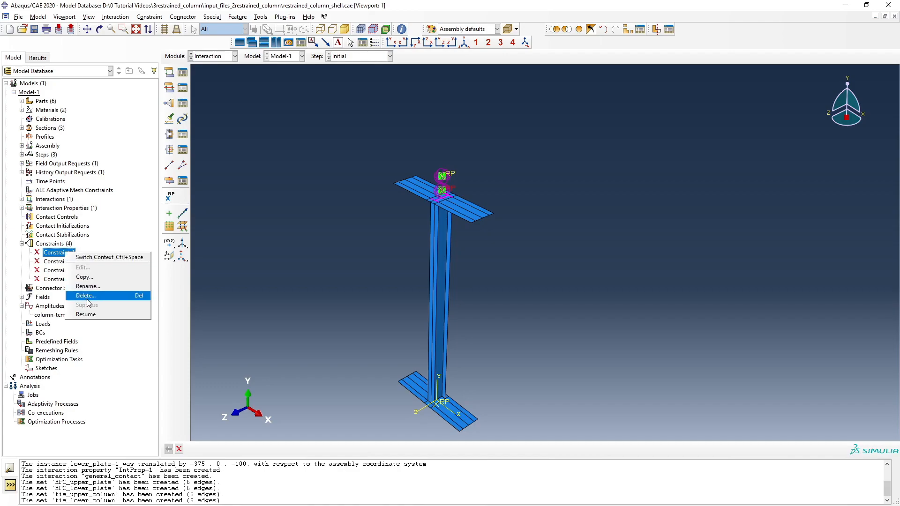
click(86, 315)
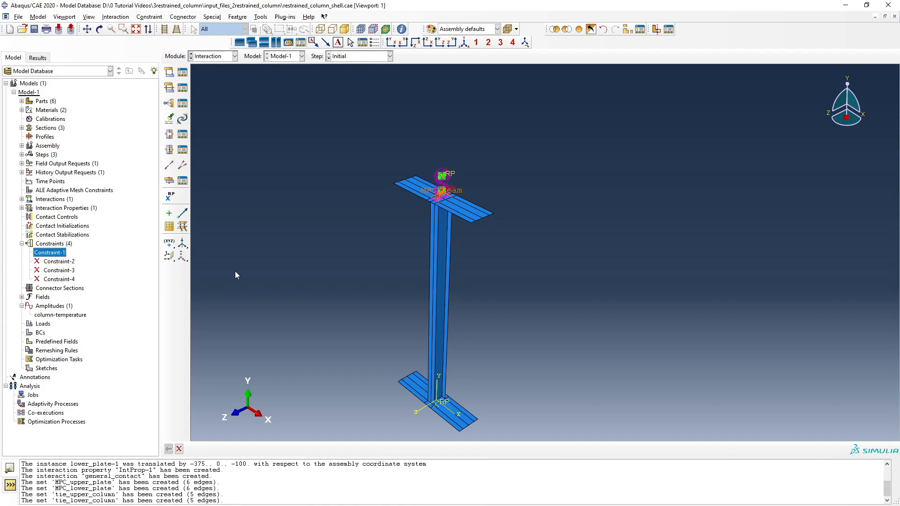
scroll(427, 211, up, 5)
scroll(492, 185, down, 3)
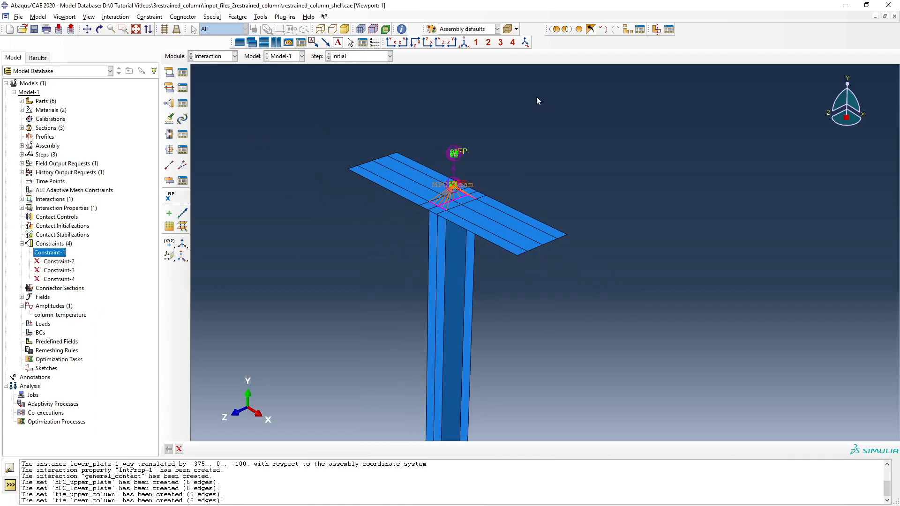
Resume Constraint-2, the MPC beam connection at the lower plate.
scroll(507, 92, down, 5)
scroll(459, 211, up, 2)
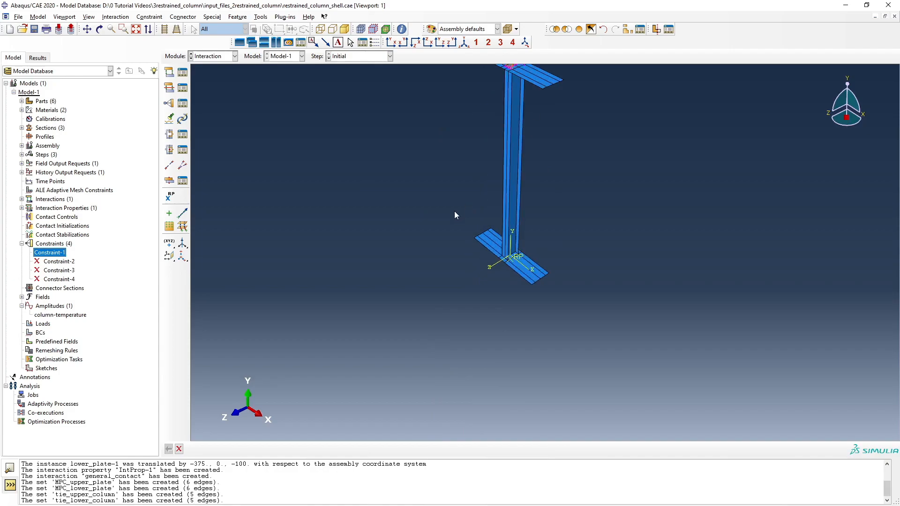
right_click(66, 261)
click(87, 322)
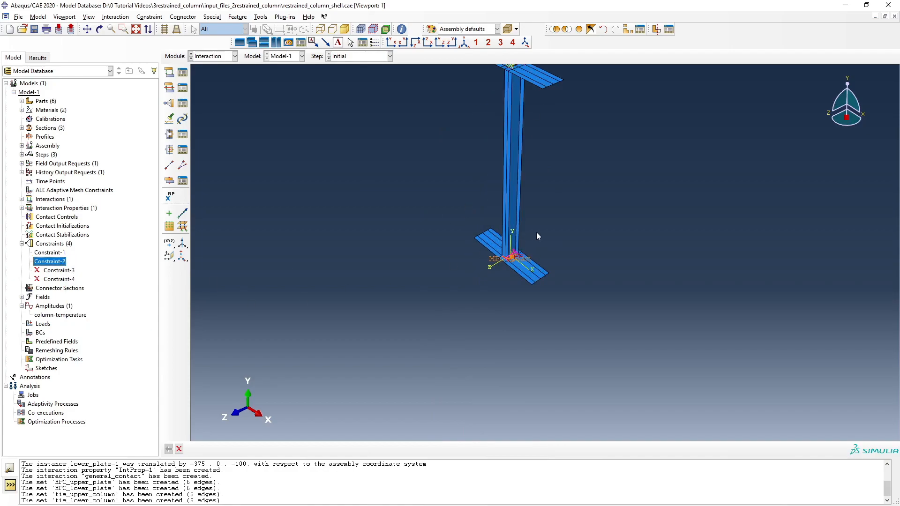
Resume Constraint-3 and check the tie connection between the column and the upper plate.
scroll(472, 275, up, 4)
scroll(425, 297, down, 1)
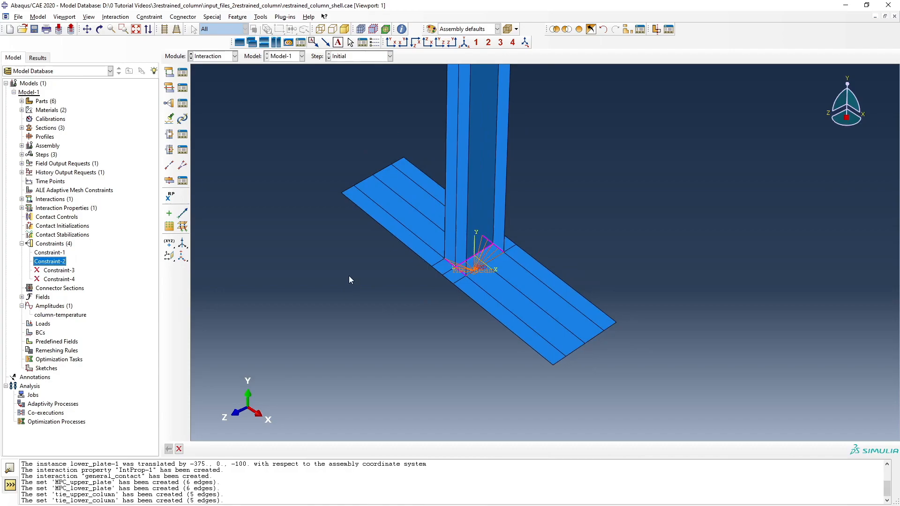
click(73, 274)
right_click(73, 275)
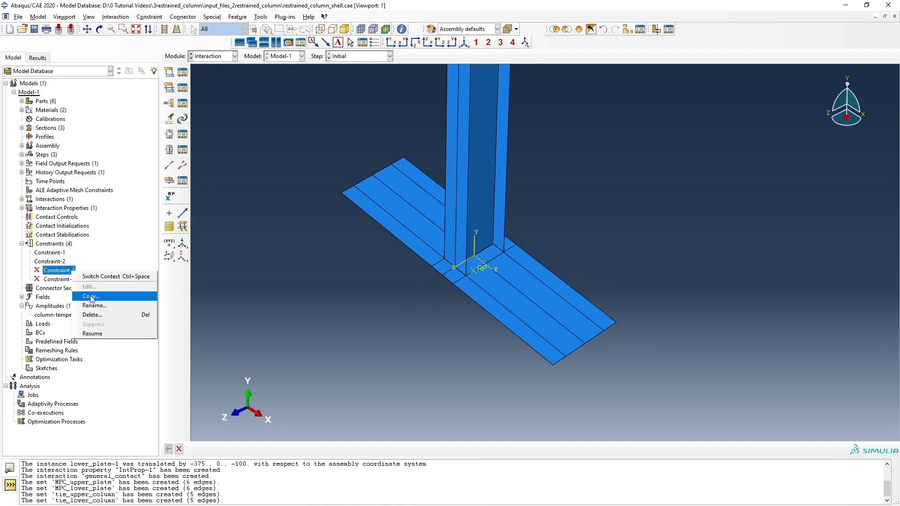
click(100, 338)
scroll(431, 339, down, 2)
scroll(431, 342, down, 3)
scroll(464, 173, up, 5)
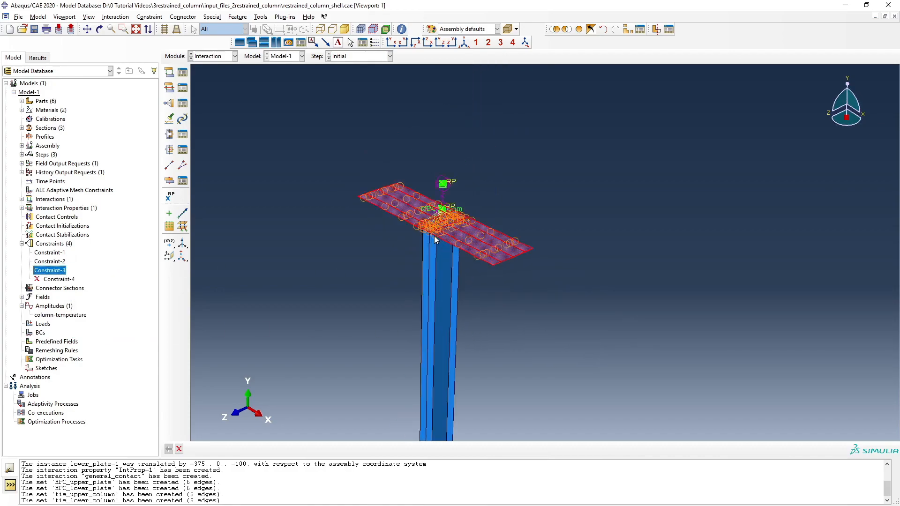
scroll(463, 172, down, 4)
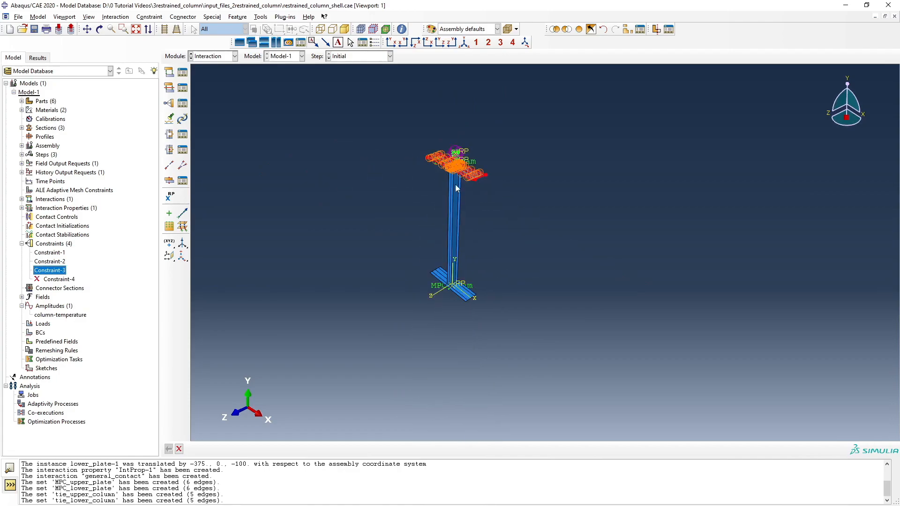
scroll(468, 215, up, 2)
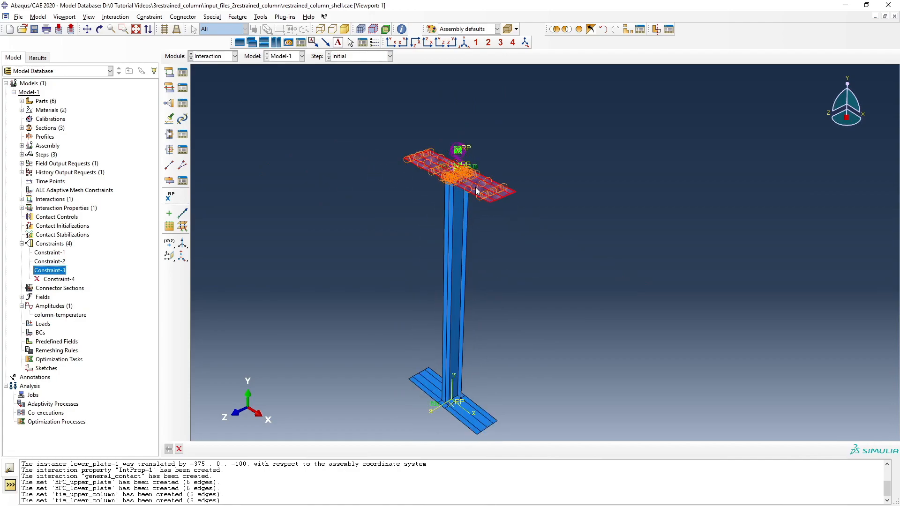
Resume Constraint-4 and check the tie connection between the column and the lower plate.
click(59, 280)
right_click(59, 281)
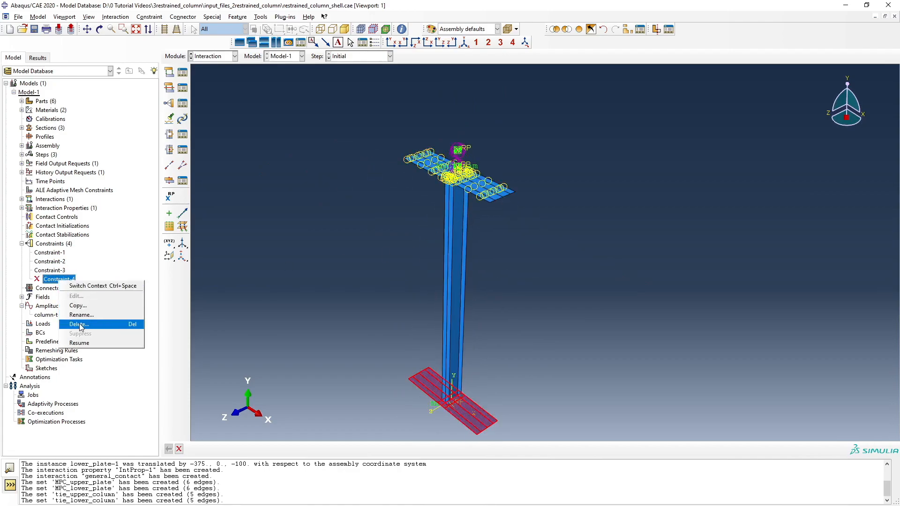
click(88, 345)
scroll(433, 377, up, 3)
scroll(473, 348, down, 3)
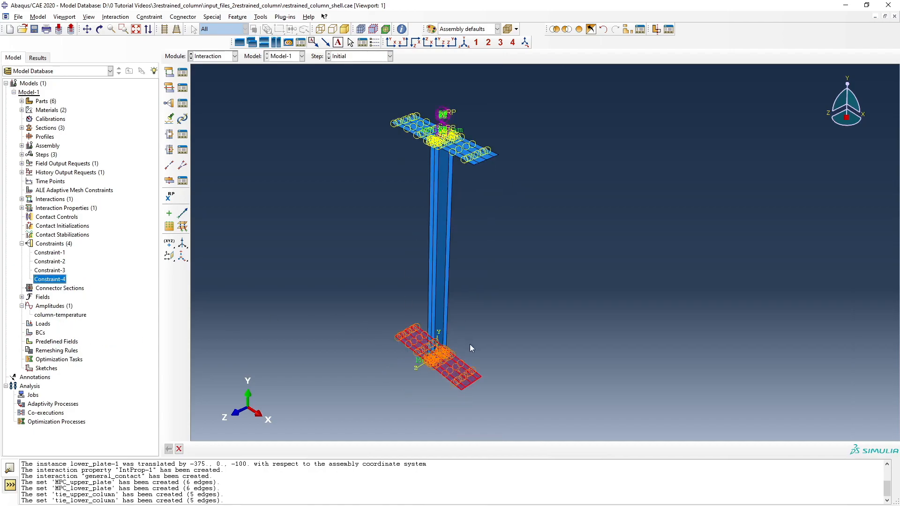
scroll(405, 373, up, 4)
scroll(448, 275, down, 1)
scroll(449, 276, down, 3)
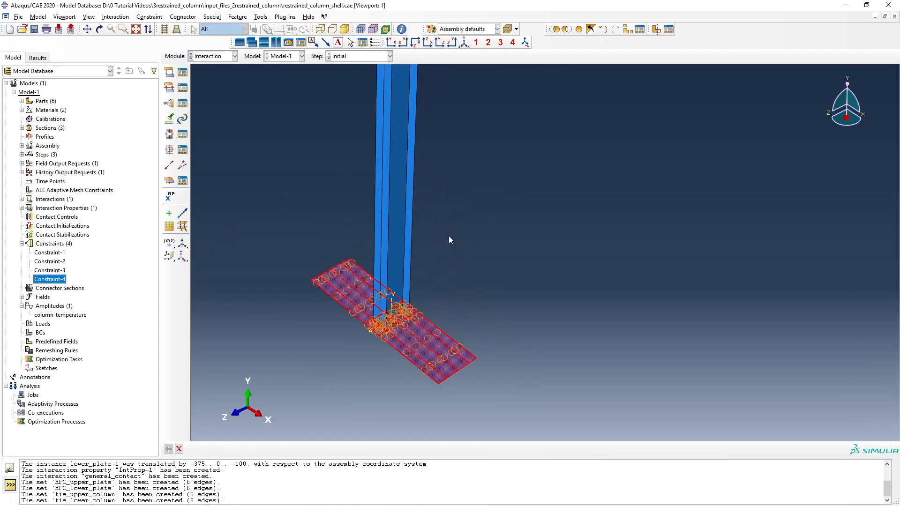
ctrl+alt+drag(454, 243, 484, 288)
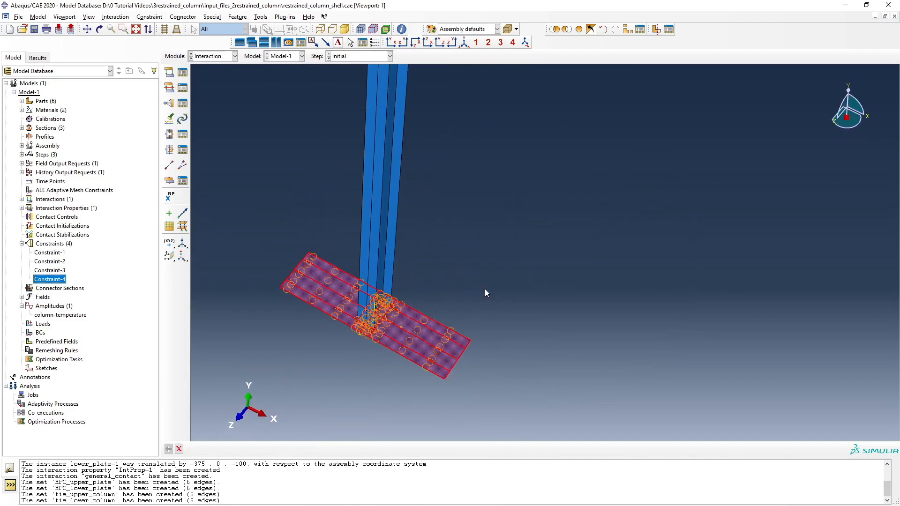
scroll(485, 291, down, 5)
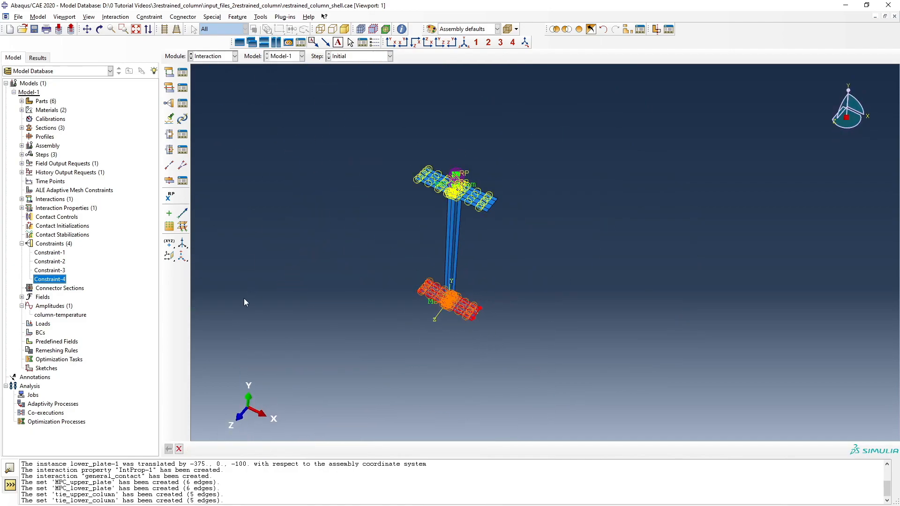
Switch to the Load module for the restrained column model.
click(215, 56)
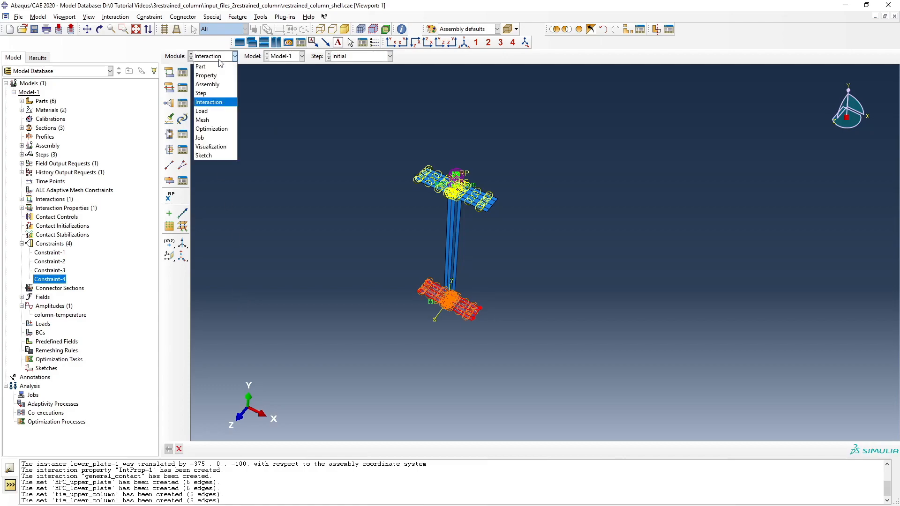
click(217, 111)
mouse_move(427, 261)
ctrl+alt+mouse_down()
mouse_move(465, 277)
mouse_move(442, 254)
ctrl+alt+mouse_up()
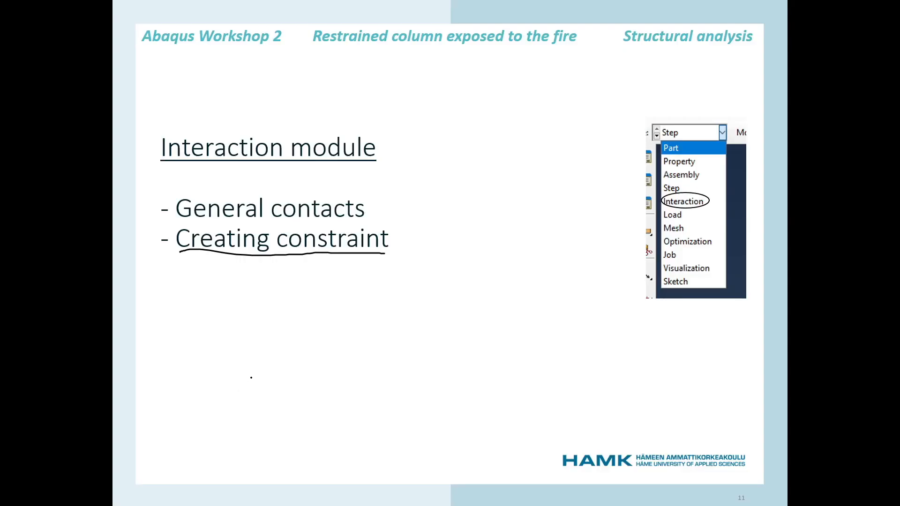
key(Right)
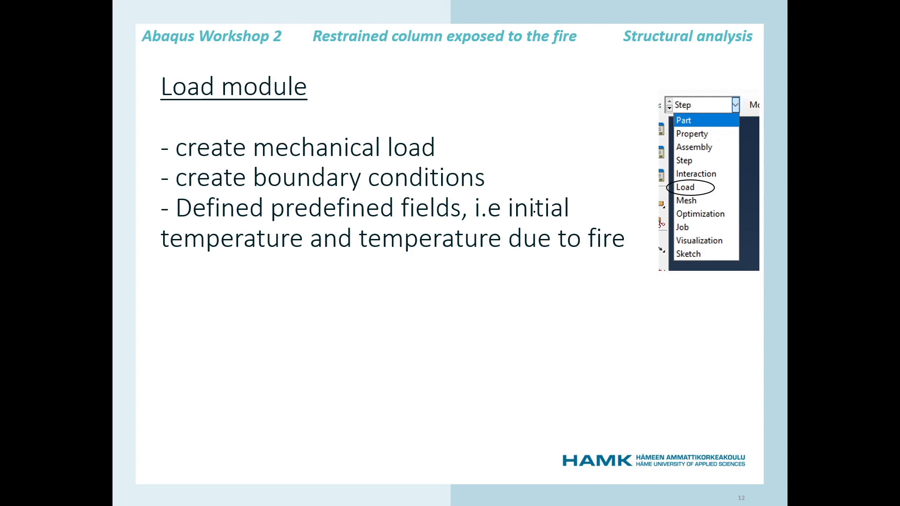
drag(510, 219, 570, 219)
drag(165, 250, 298, 249)
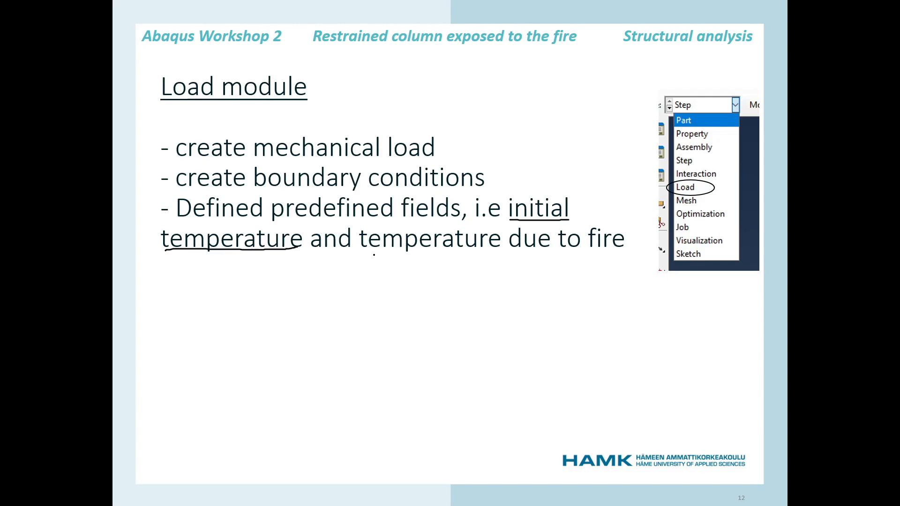
drag(370, 252, 618, 252)
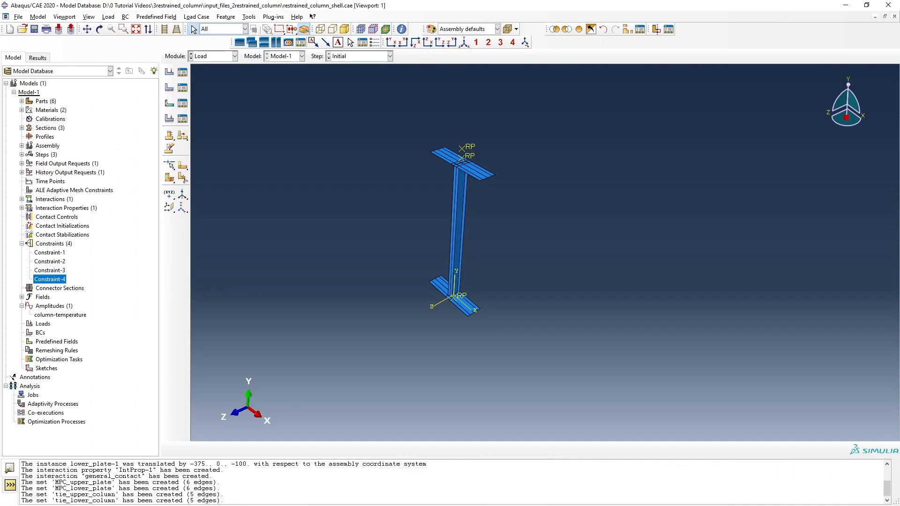
Examine the column and its connection to the lower plate in the isometric view and from rotated angles.
click(464, 42)
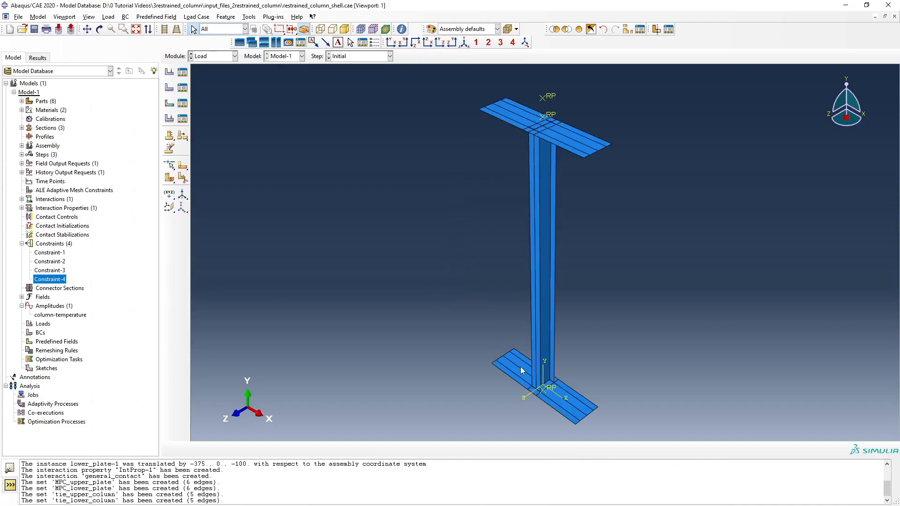
scroll(522, 375, down, 5)
scroll(500, 382, down, 2)
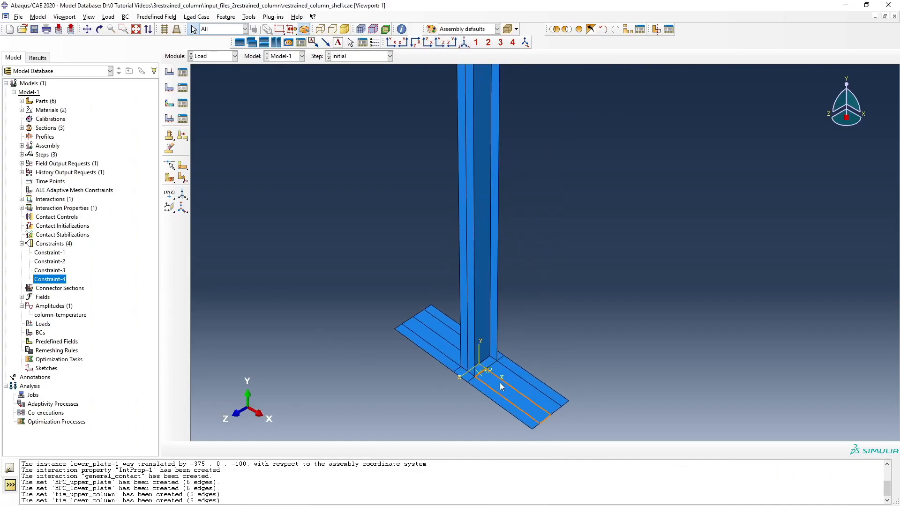
scroll(478, 386, up, 1)
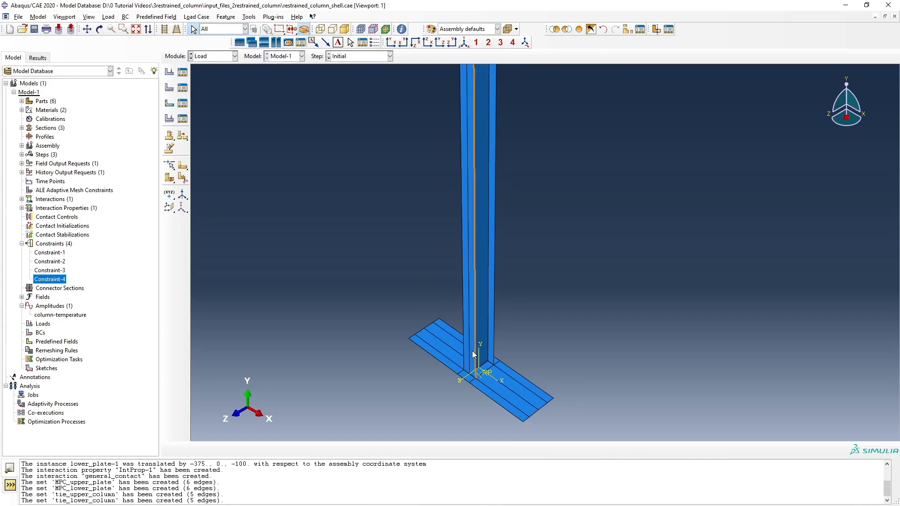
scroll(523, 333, up, 4)
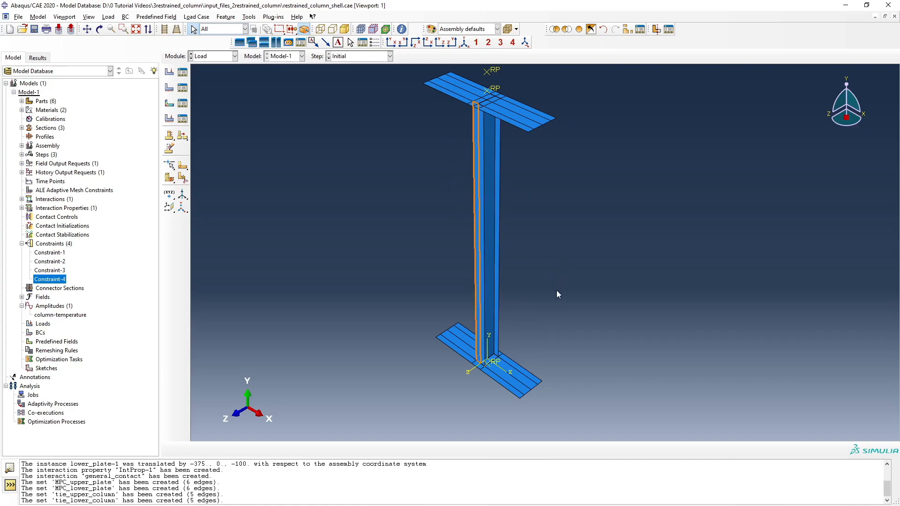
ctrl+alt+drag(555, 291, 621, 266)
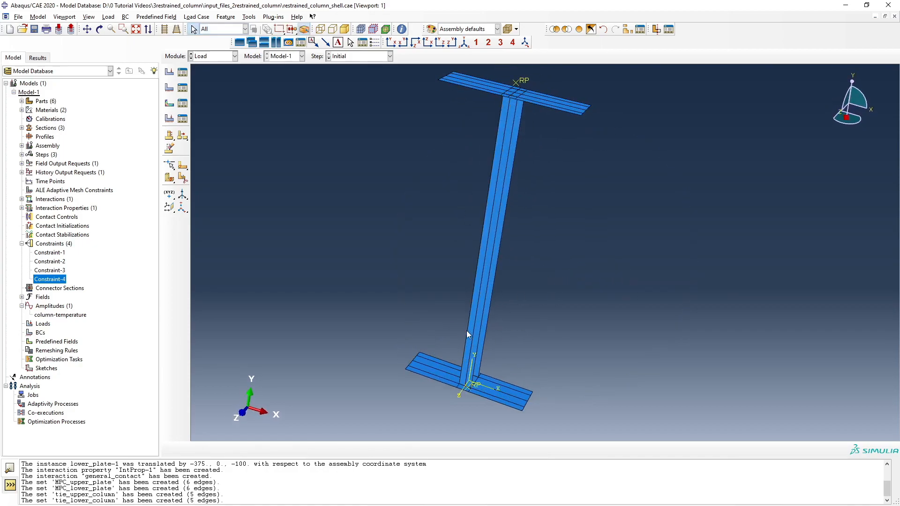
ctrl+alt+drag(509, 340, 483, 334)
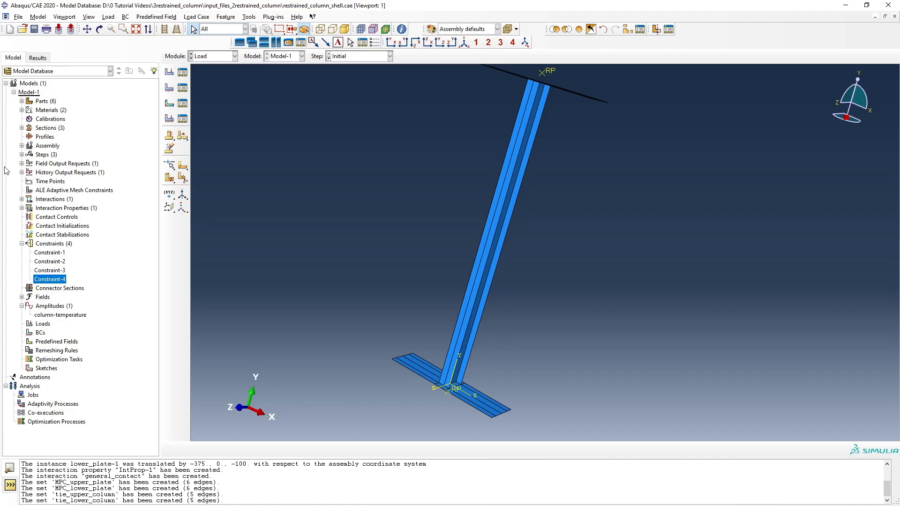
Expand the assembly in the model tree, collapse its engineering features and switch to the Assembly module.
click(22, 146)
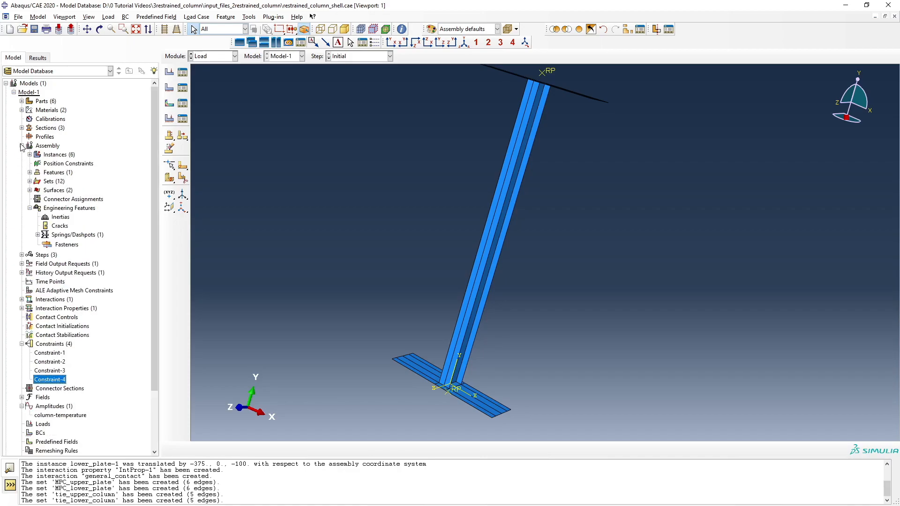
click(29, 207)
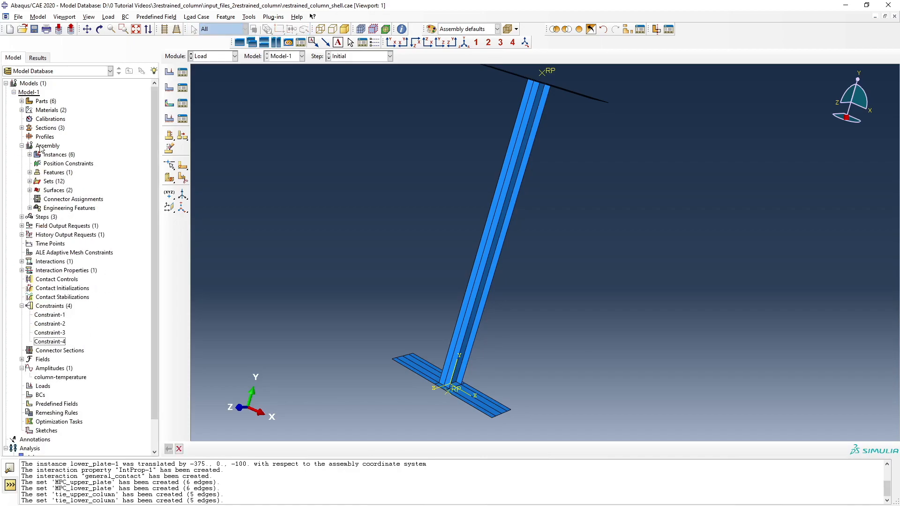
click(218, 56)
click(213, 89)
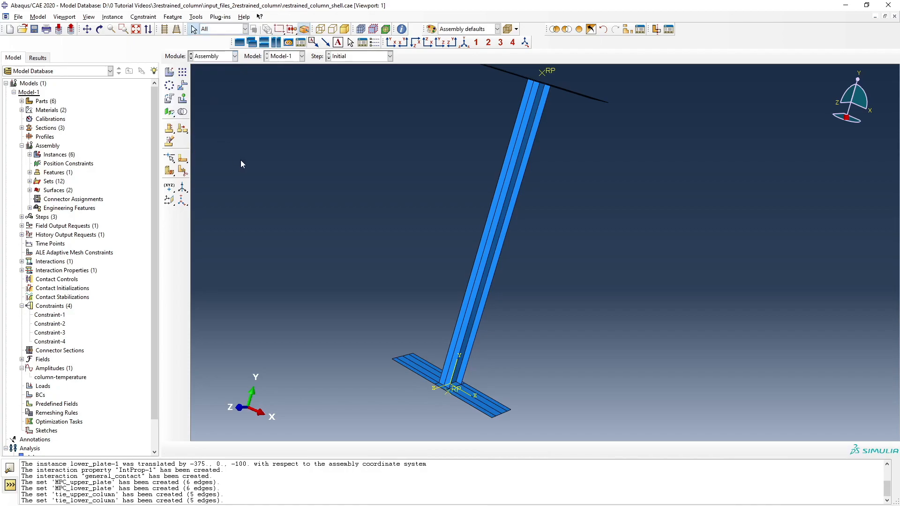
ctrl+alt+drag(522, 330, 514, 326)
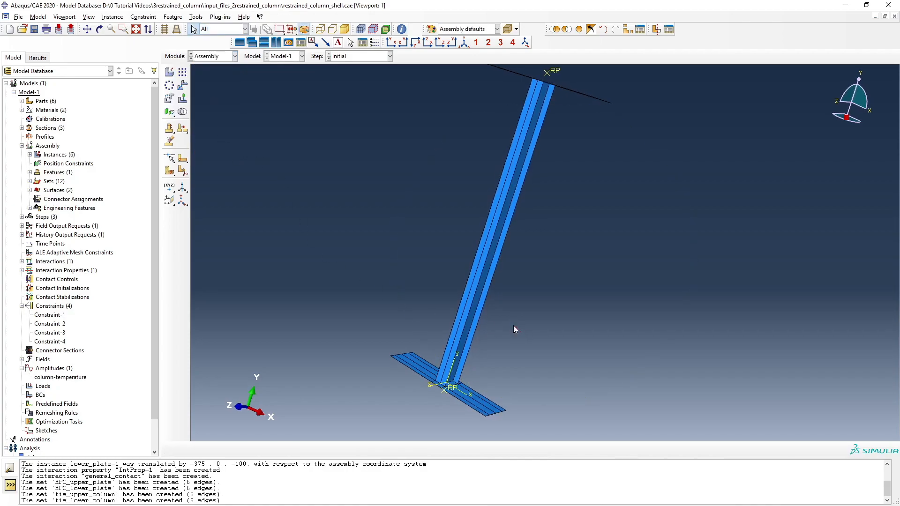
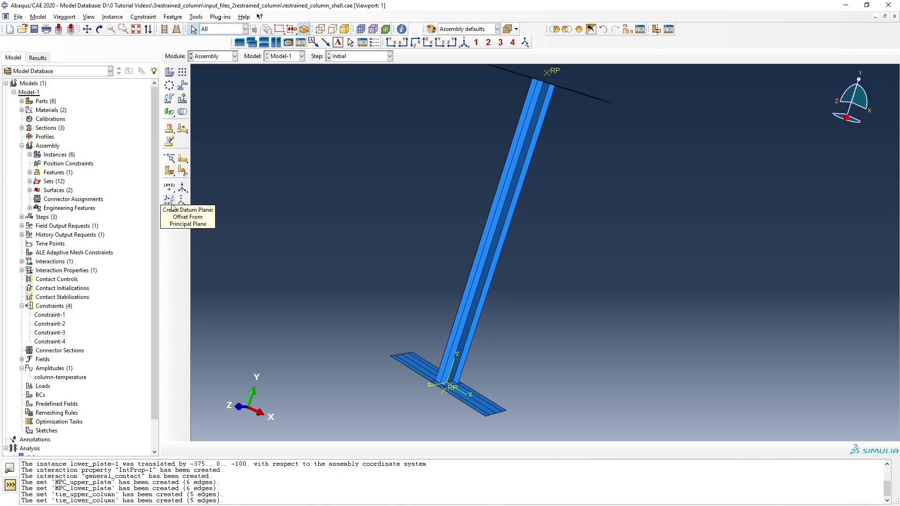
Create a datum plane offset 25 from the XZ principal plane, just above the lower plate.
click(170, 200)
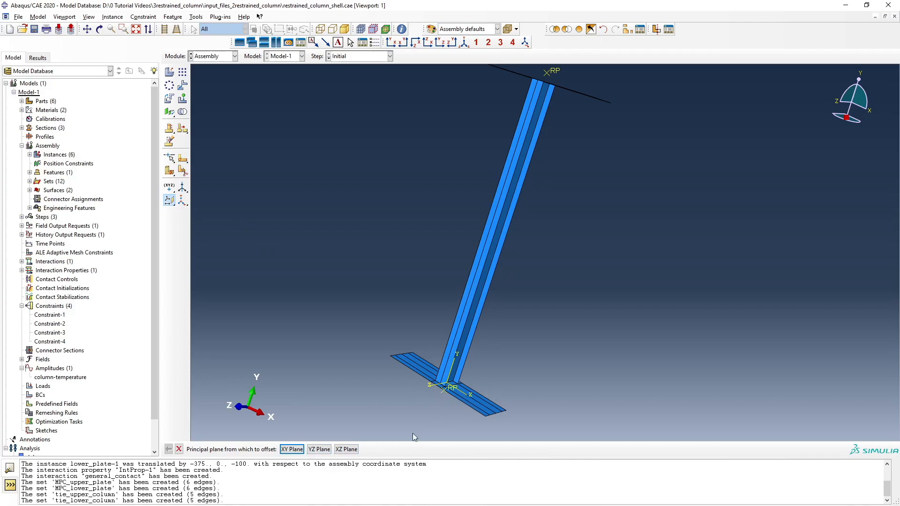
click(349, 451)
click(239, 452)
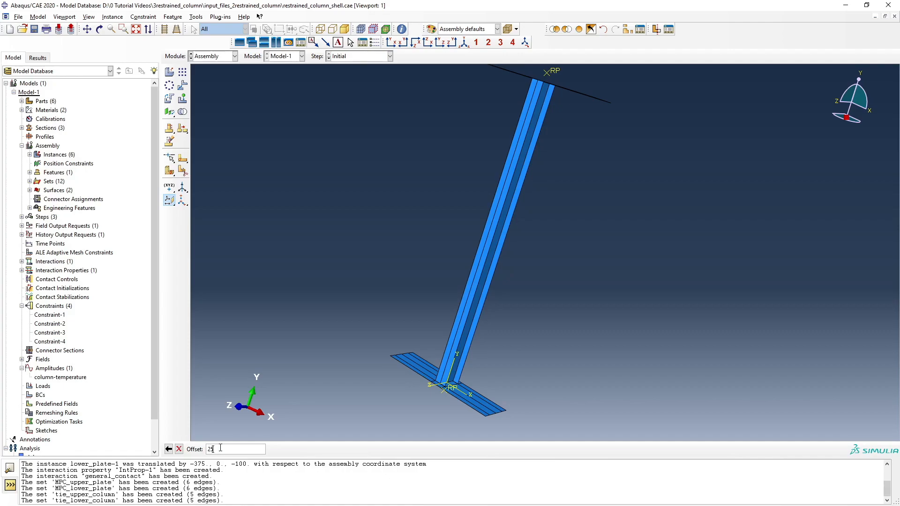
text(25)
key(Return)
scroll(389, 412, down, 4)
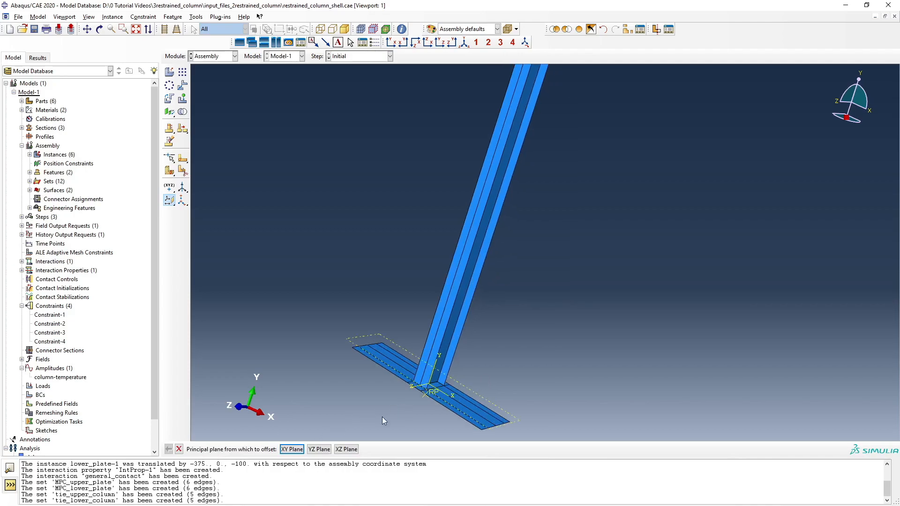
ctrl+alt+drag(467, 375, 489, 345)
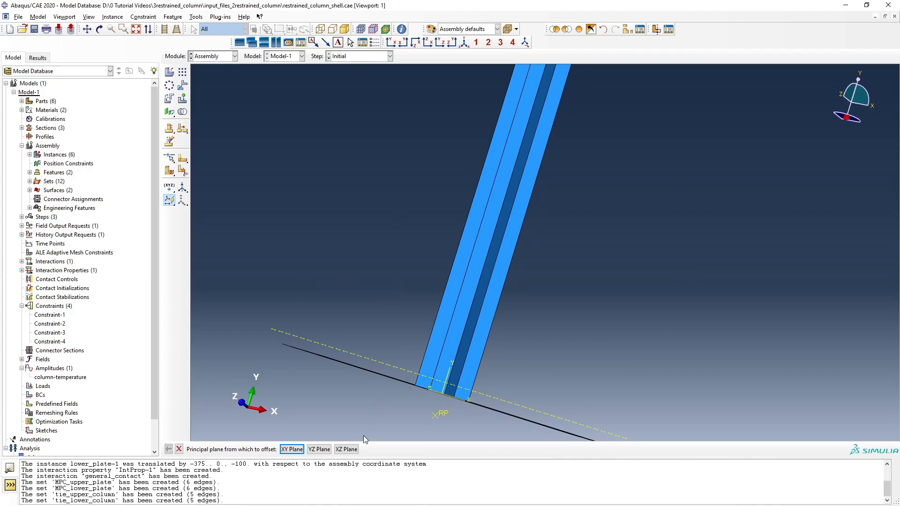
scroll(399, 382, up, 5)
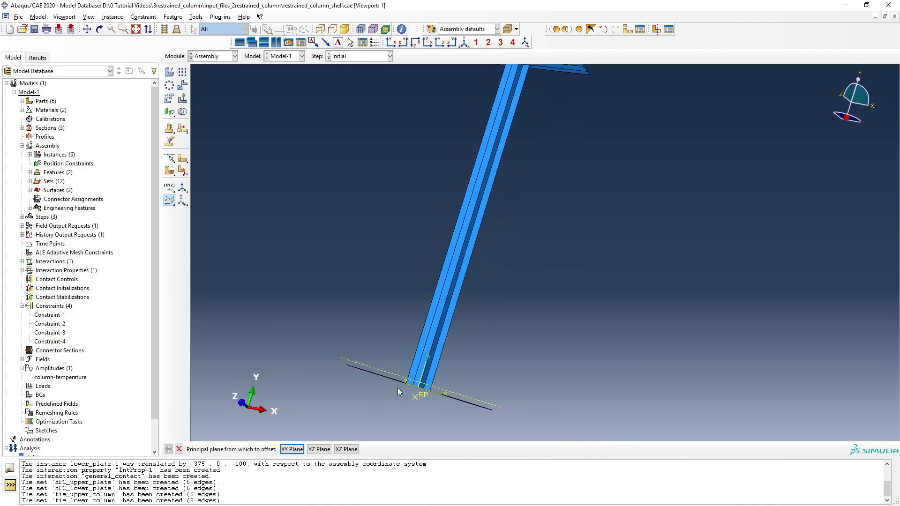
Create a second datum plane offset 1775 from the XZ principal plane, just below the upper plate.
click(347, 449)
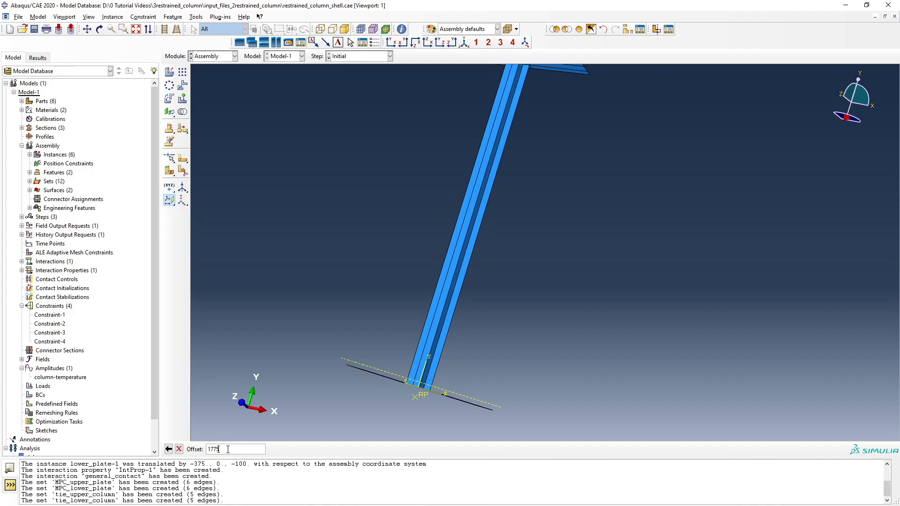
middle_click(292, 384)
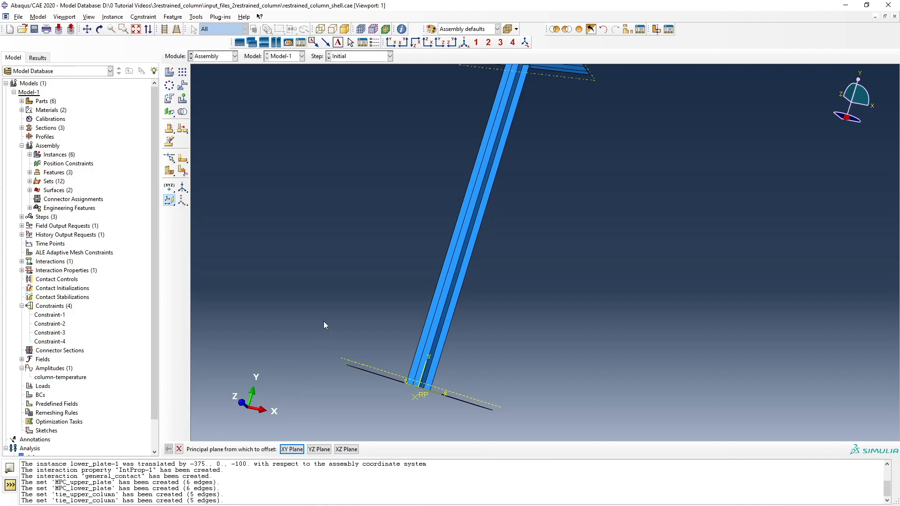
scroll(415, 297, up, 2)
ctrl+alt+drag(514, 107, 509, 149)
scroll(484, 139, down, 2)
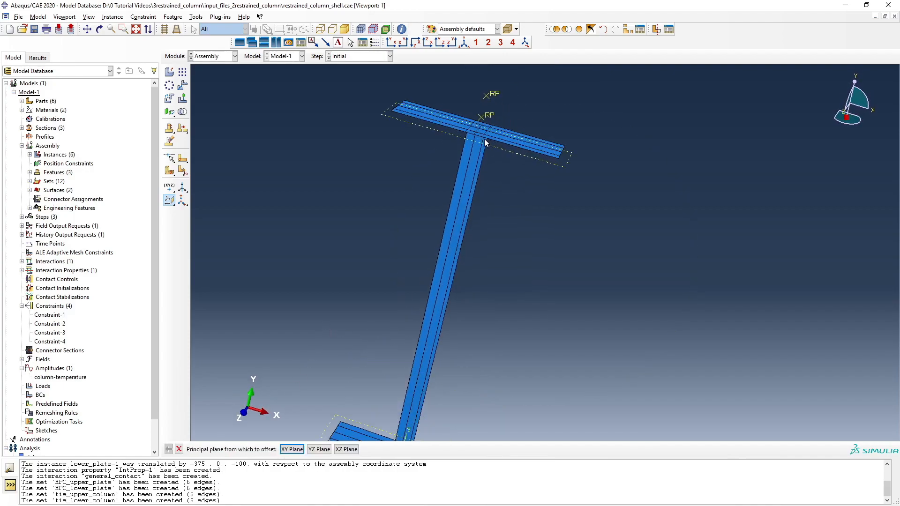
scroll(431, 131, up, 1)
ctrl+alt+drag(469, 286, 452, 208)
ctrl+alt+drag(386, 240, 415, 226)
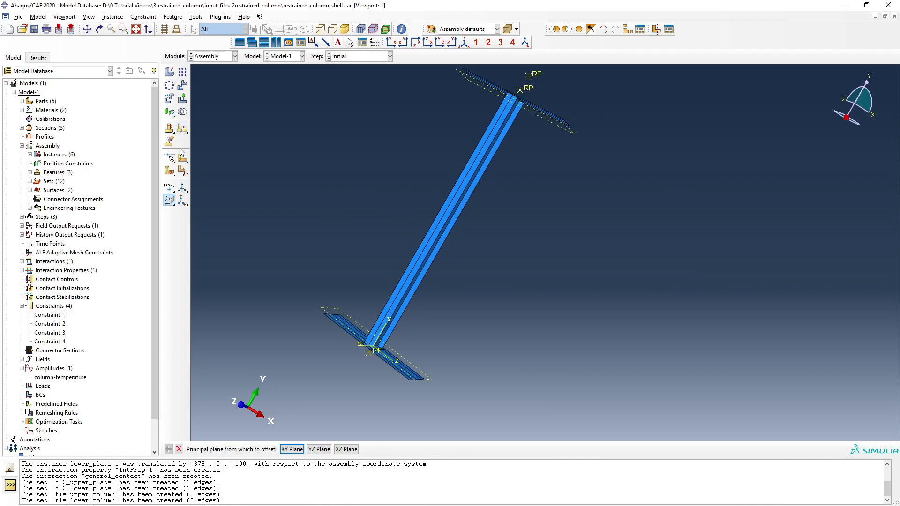
Partition the column's web and flange faces with the datum plane near the lower plate.
click(182, 171)
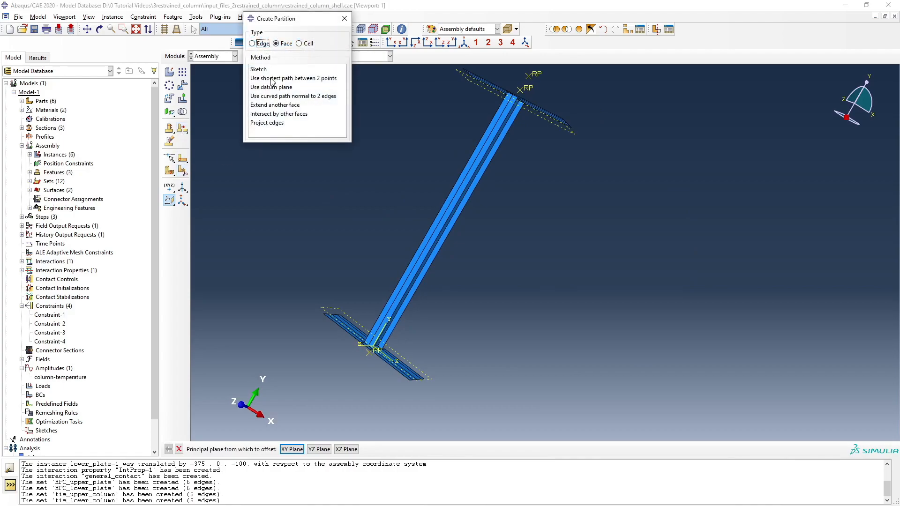
click(269, 89)
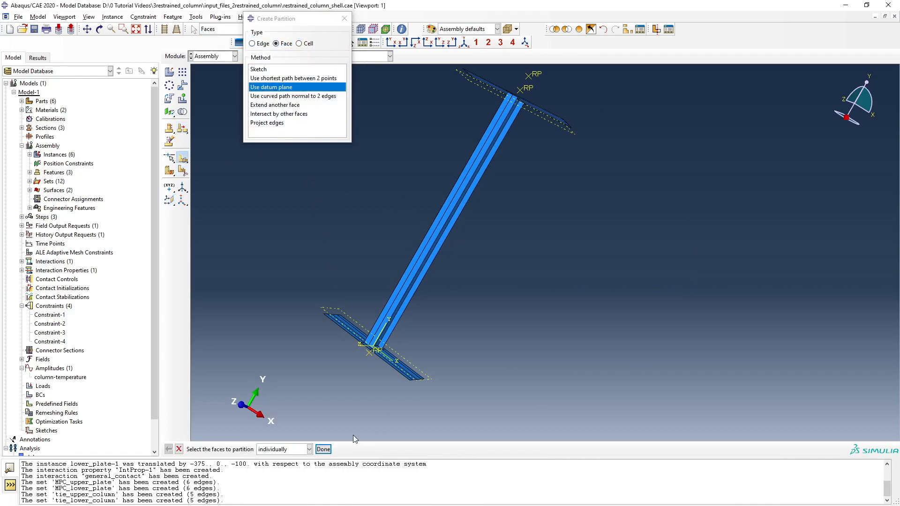
drag(402, 234, 470, 288)
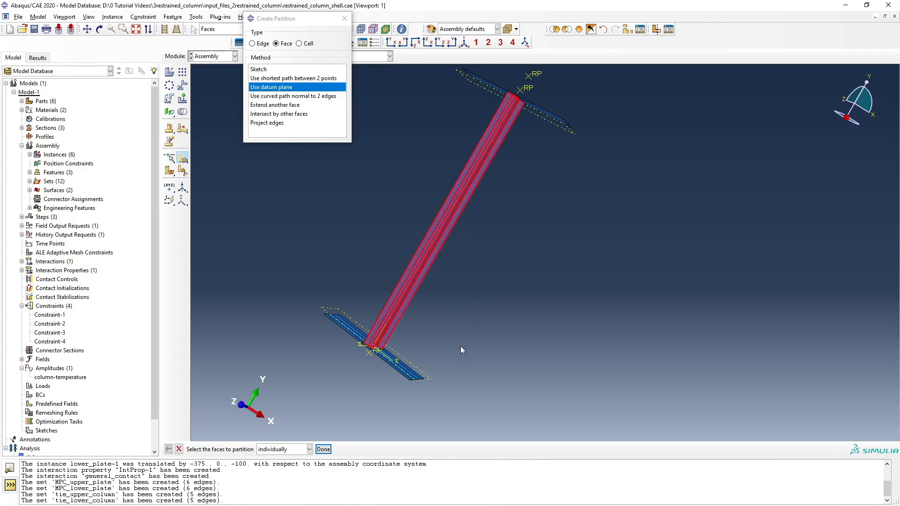
middle_click(436, 393)
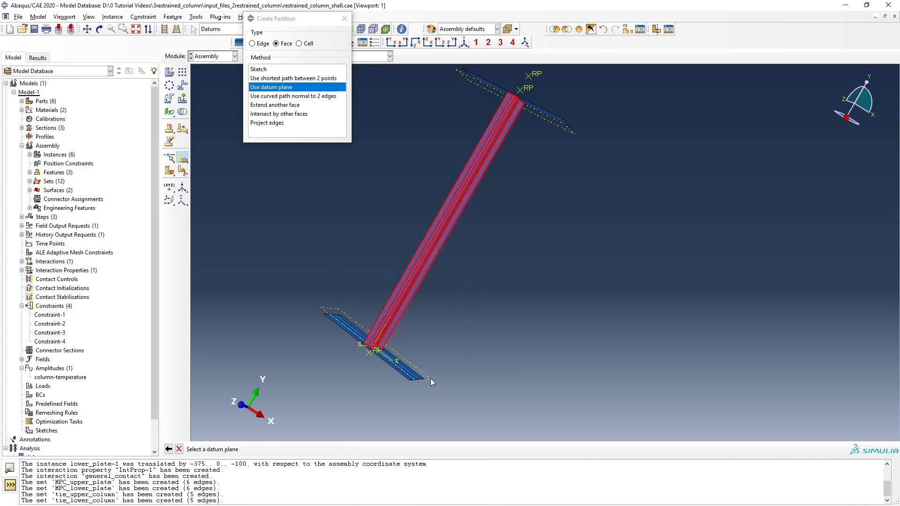
click(429, 378)
middle_click(487, 370)
scroll(372, 356, up, 3)
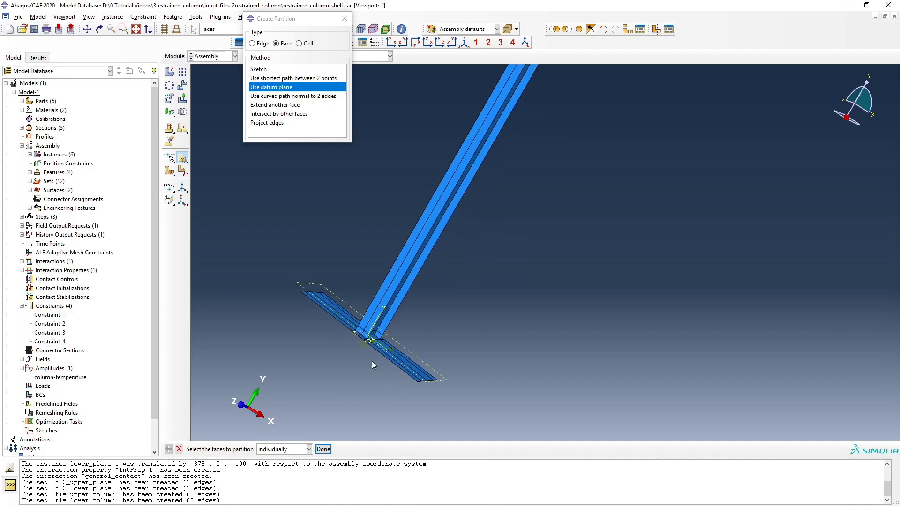
scroll(370, 336, up, 3)
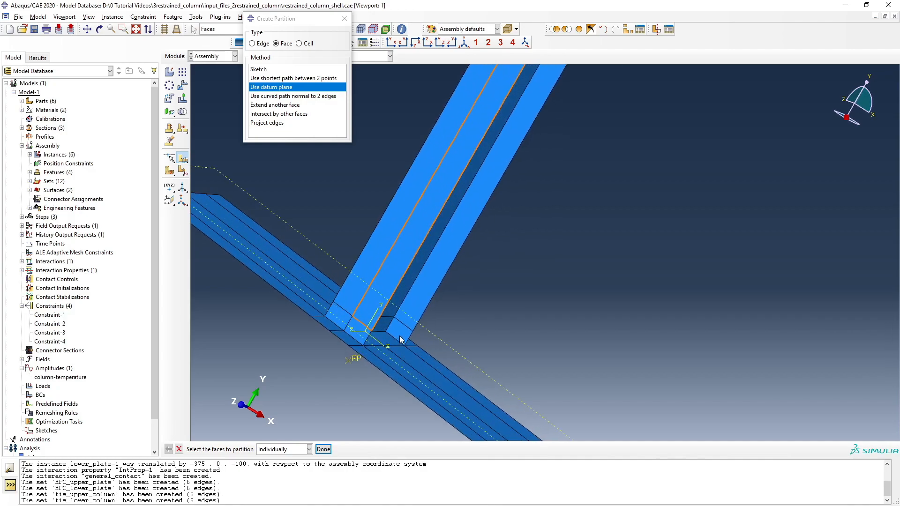
Partition the column's long middle faces with the datum plane near the upper plate and end the partition command.
scroll(350, 382, down, 4)
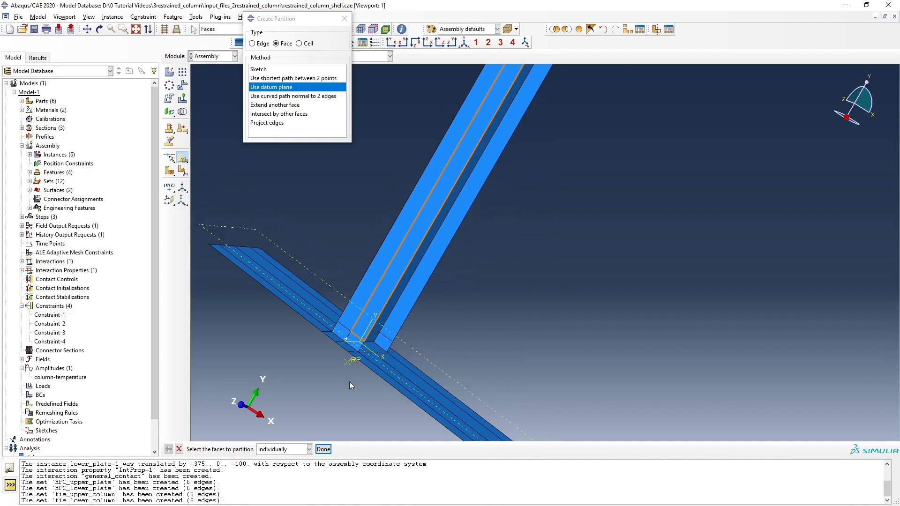
scroll(347, 386, down, 5)
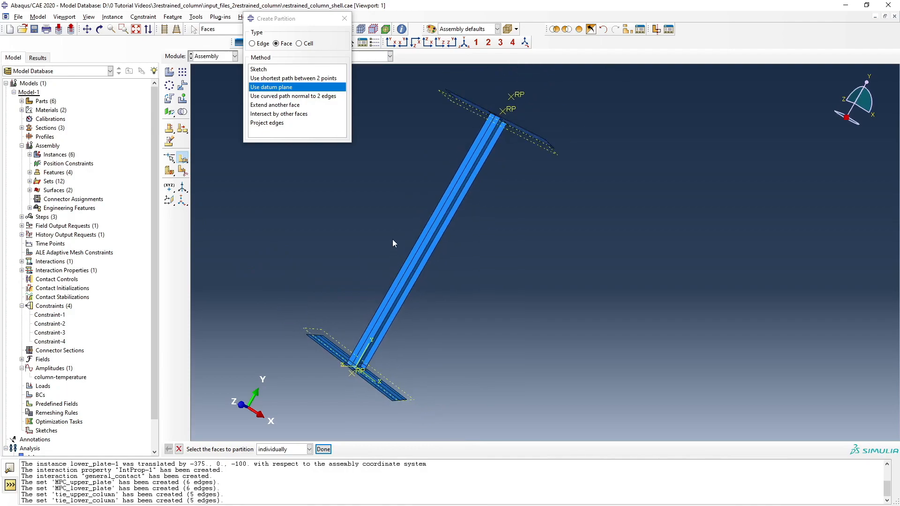
drag(393, 239, 458, 288)
scroll(540, 185, up, 3)
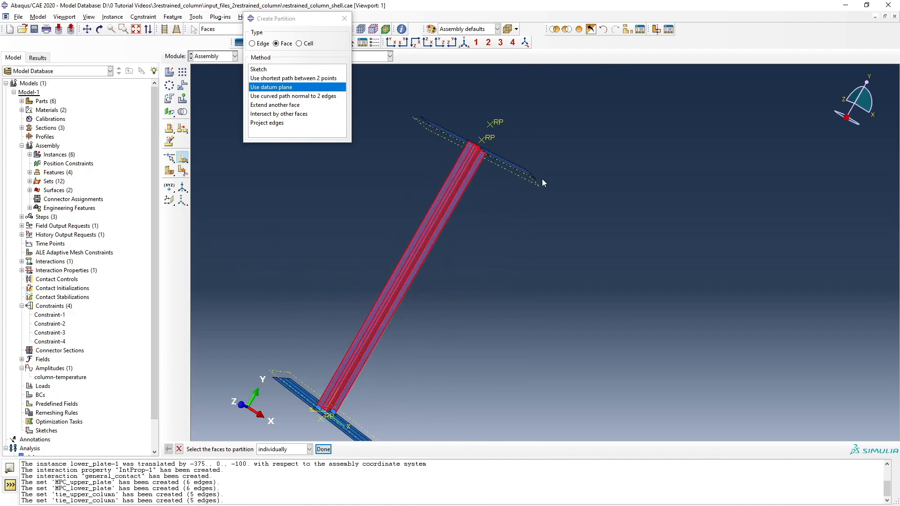
middle_click(534, 202)
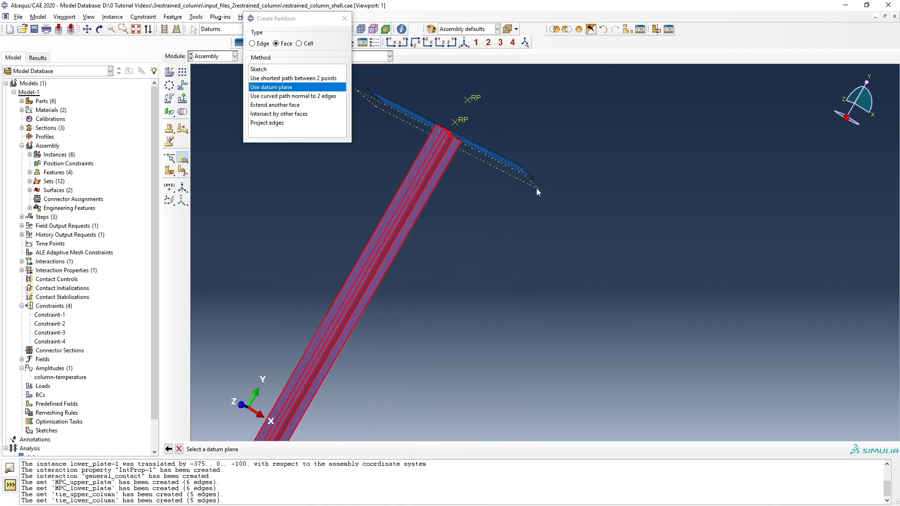
click(536, 188)
middle_click(536, 248)
scroll(439, 121, up, 2)
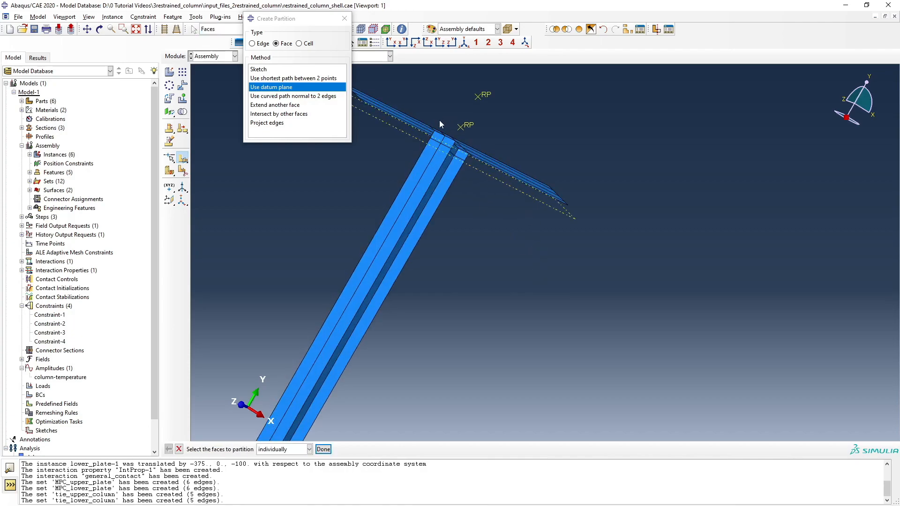
scroll(510, 143, down, 5)
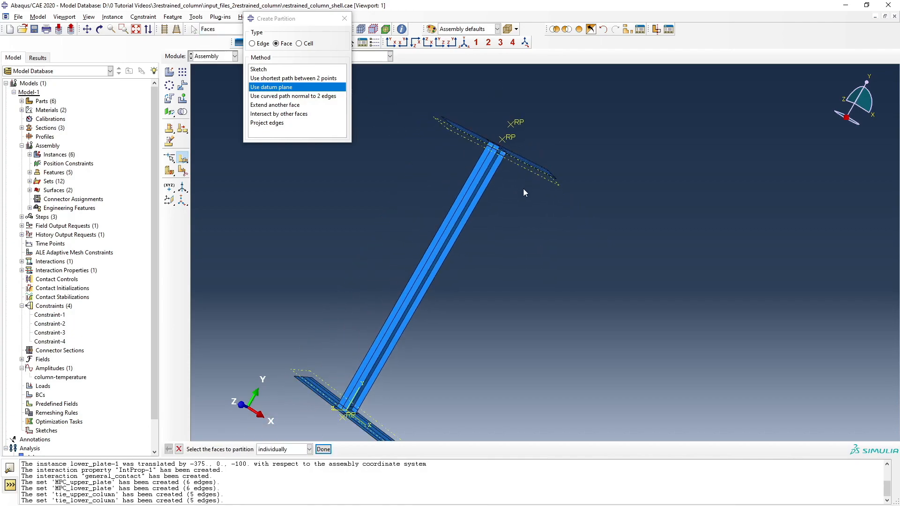
ctrl+alt+drag(523, 190, 473, 212)
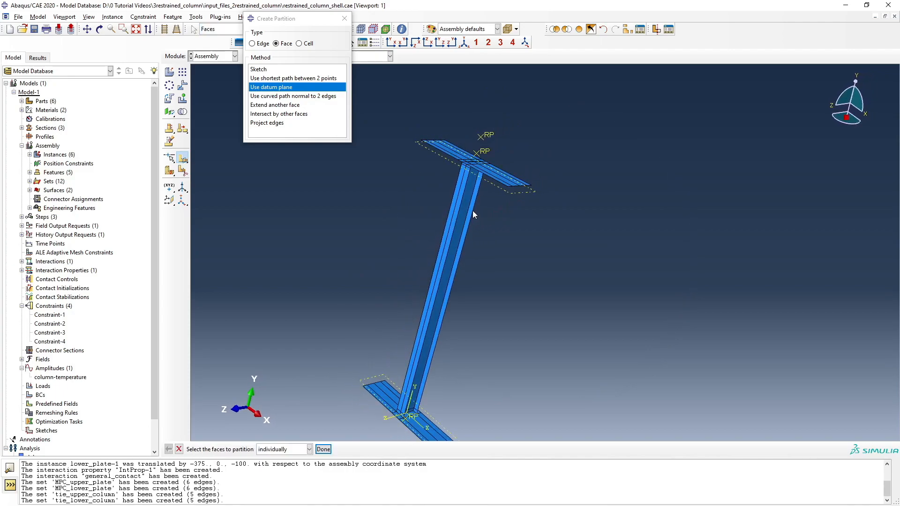
scroll(473, 211, up, 1)
ctrl+alt+drag(520, 259, 465, 195)
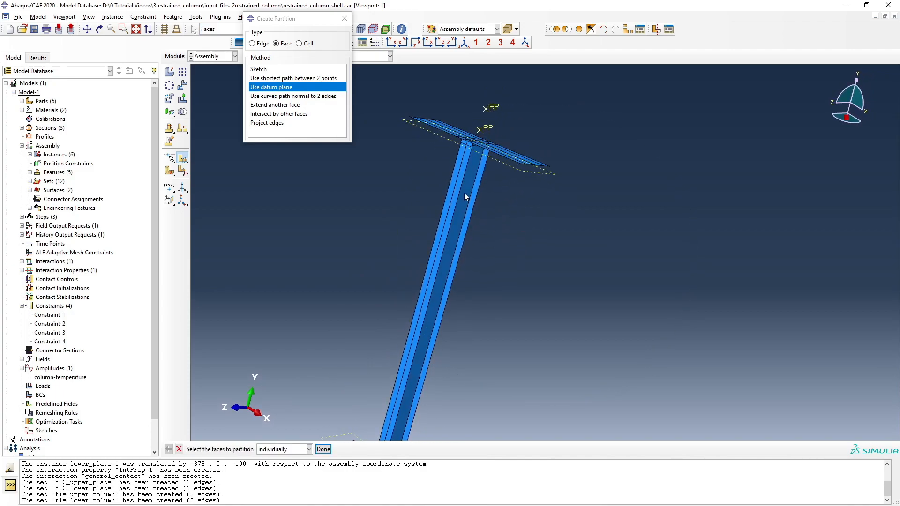
click(344, 18)
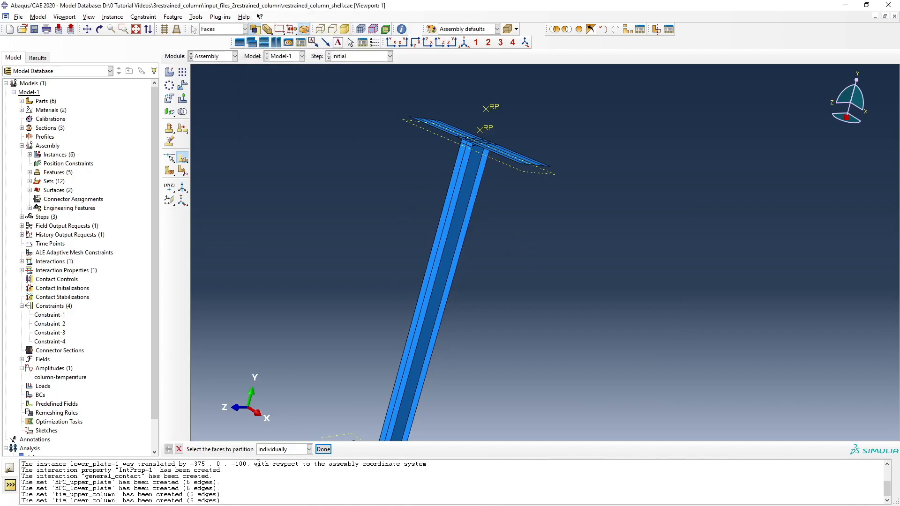
click(182, 452)
Create an assembly geometry set named heatzone from the column's web and flange faces between the two partitions.
scroll(452, 232, up, 3)
ctrl+alt+drag(499, 289, 555, 292)
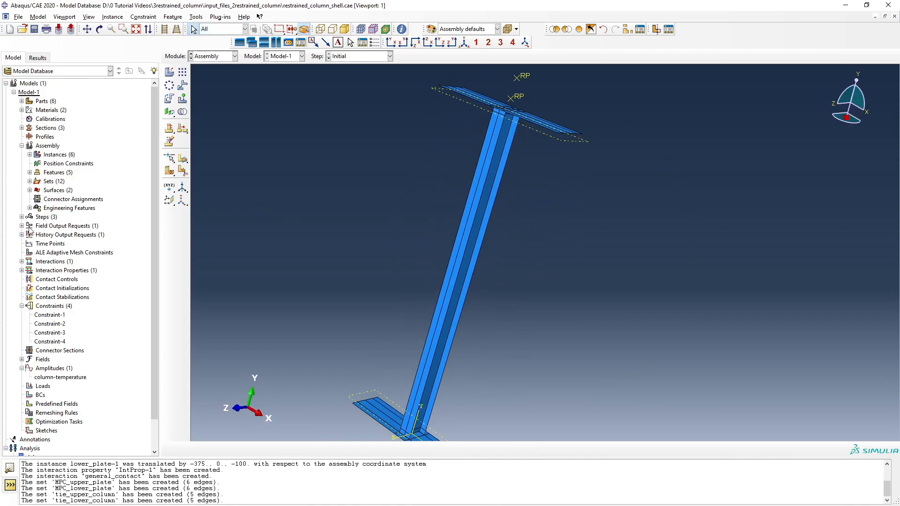
click(30, 181)
click(30, 182)
right_click(60, 184)
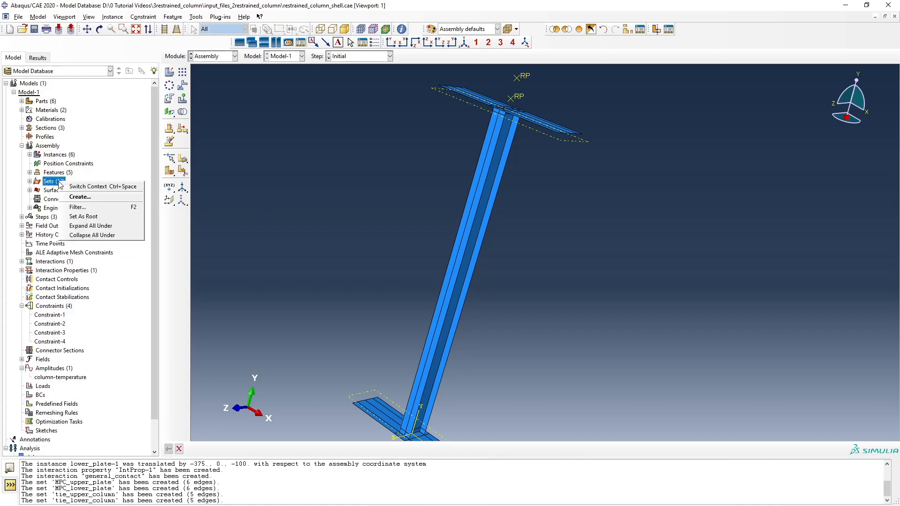
click(80, 197)
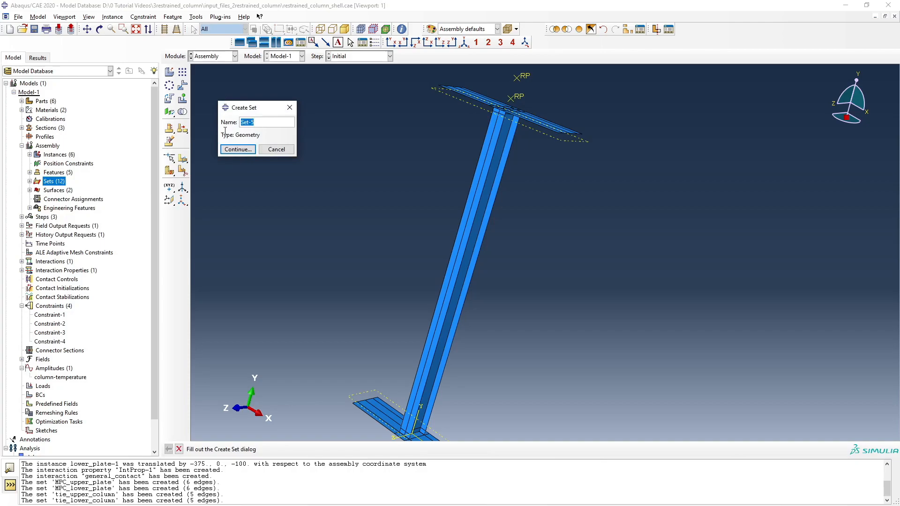
text(heatzone)
click(238, 149)
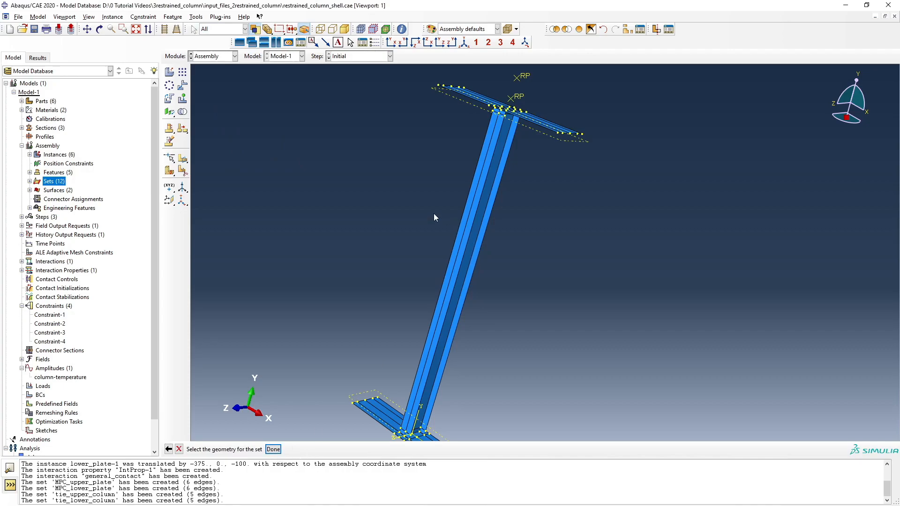
drag(433, 214, 515, 278)
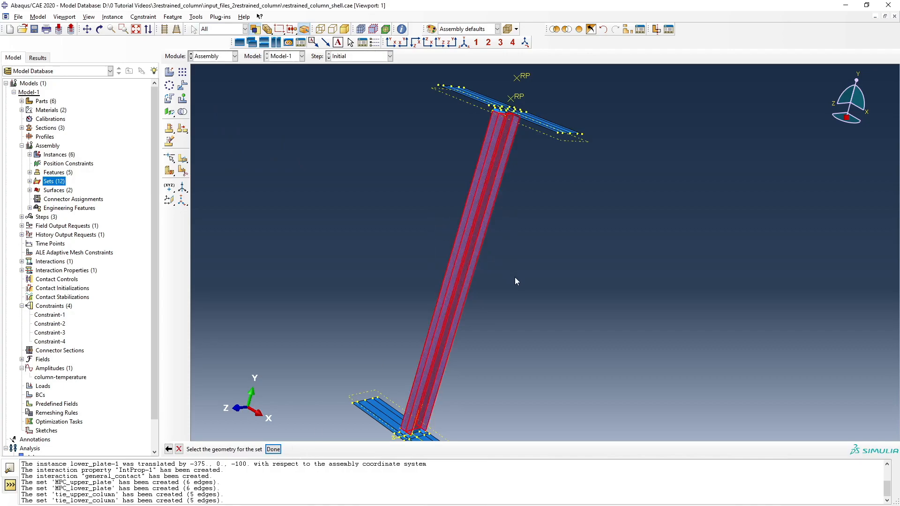
middle_click(529, 299)
Highlight the heatzone set in the model to check which column faces it covers.
click(30, 182)
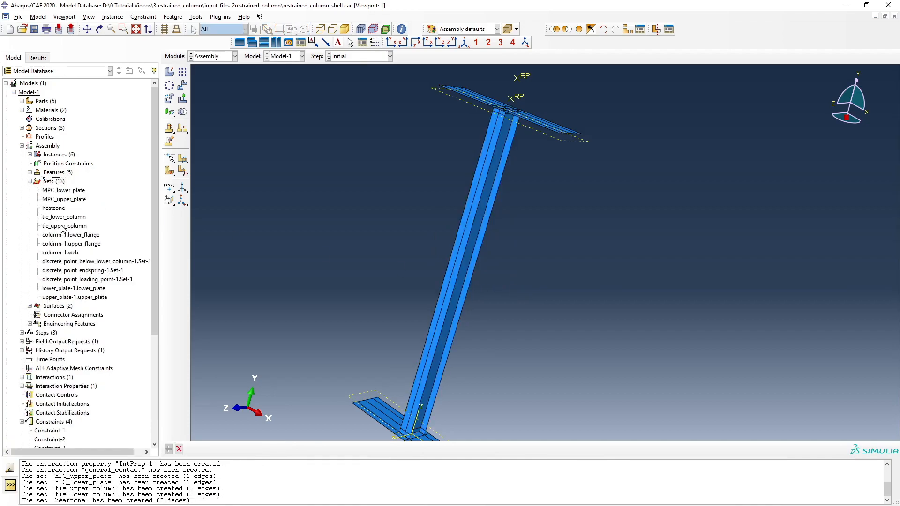
click(54, 210)
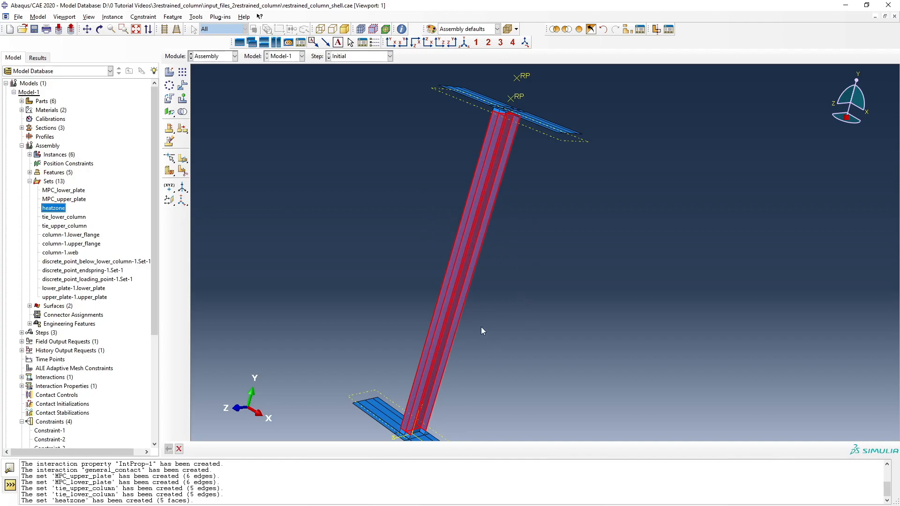
click(30, 181)
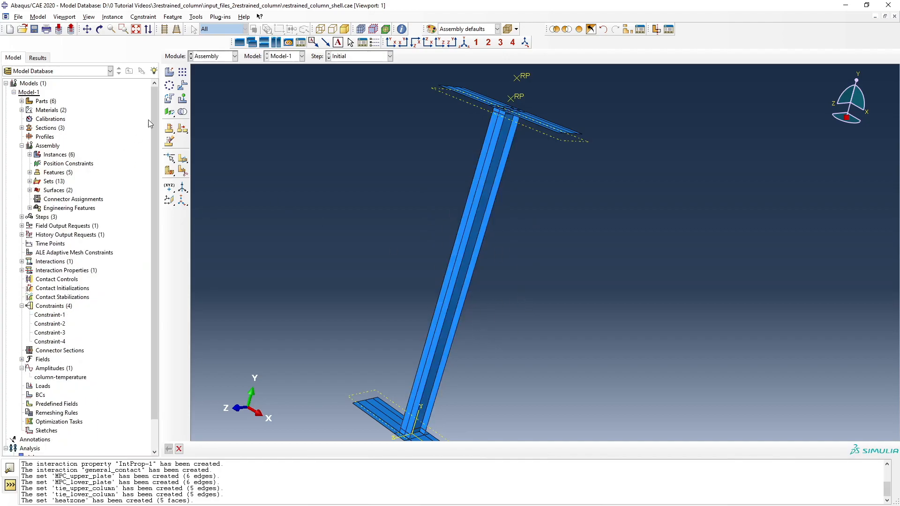
Switch to the Load module with the whole column and both end plates in view.
click(212, 57)
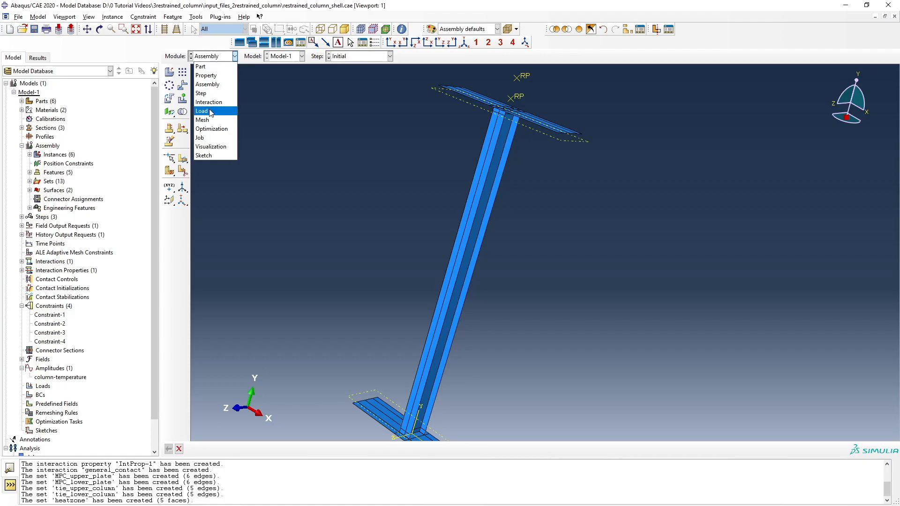
click(231, 111)
ctrl+alt+drag(578, 205, 520, 181)
ctrl+alt+drag(416, 183, 454, 180)
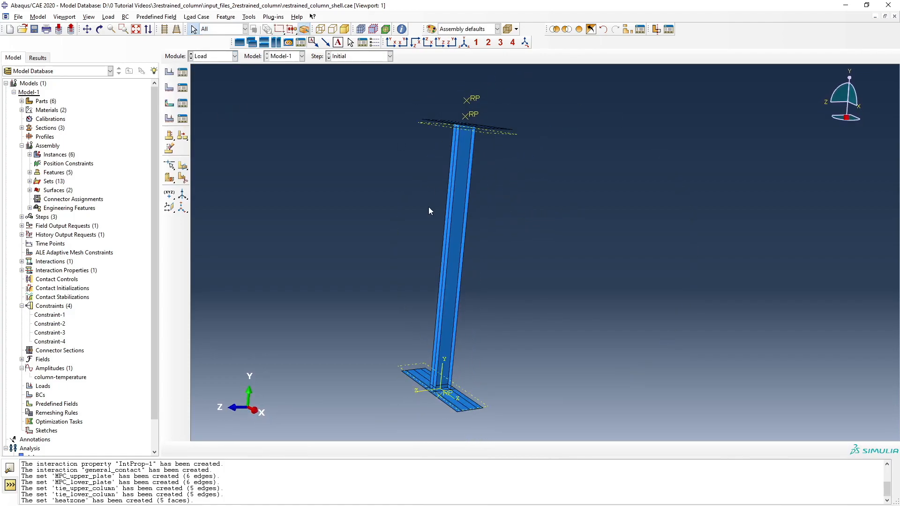
ctrl+alt+drag(428, 209, 453, 248)
ctrl+alt+drag(517, 210, 523, 224)
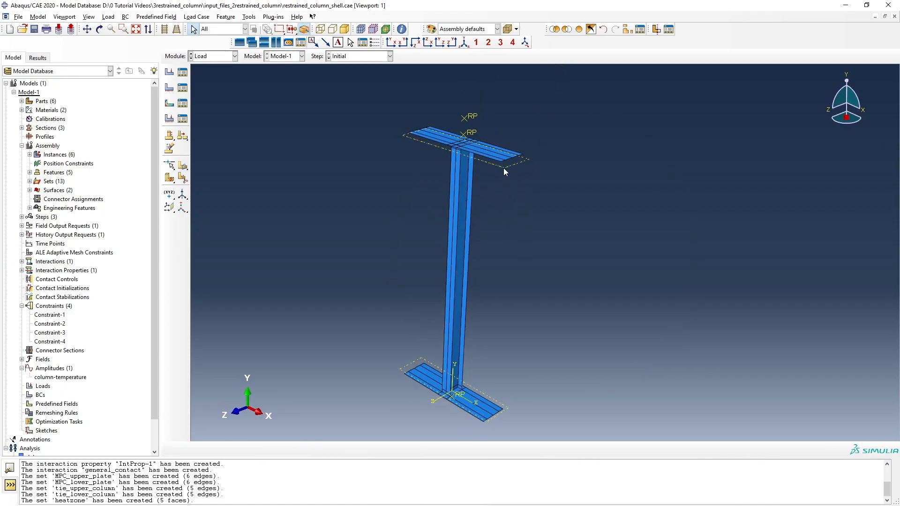
Hide the datum planes around the column and its end plates by removing Datums from the display.
click(566, 29)
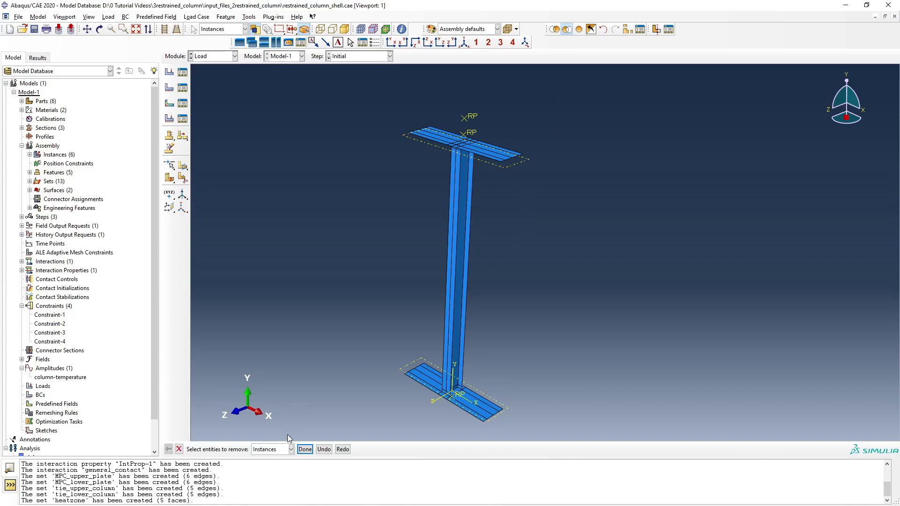
click(289, 449)
click(264, 492)
scroll(452, 184, up, 1)
scroll(455, 354, down, 1)
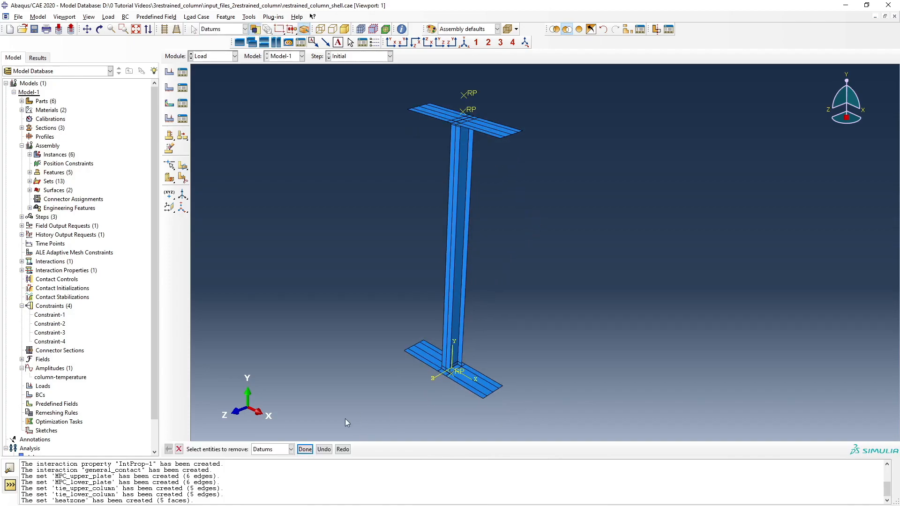
click(179, 450)
Start a mechanical concentrated-force load named mechanical_loading in the mechanical_loading step.
scroll(349, 261, down, 5)
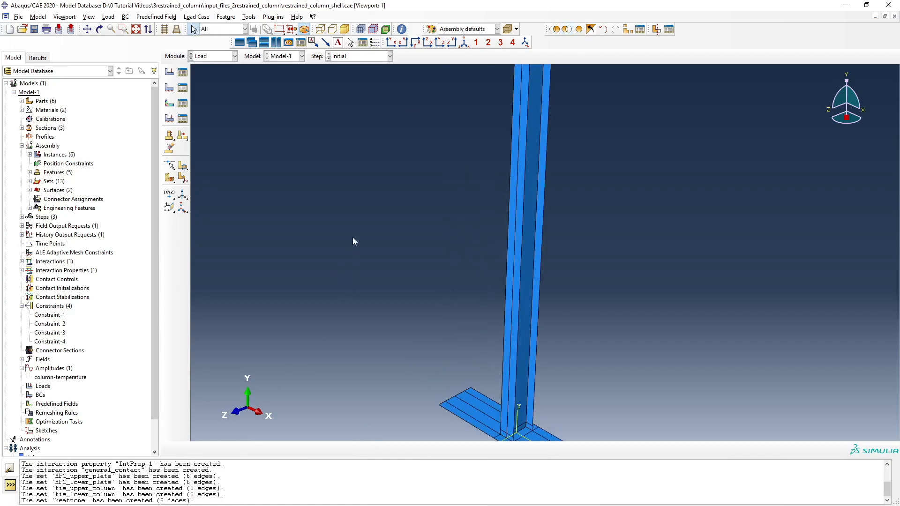
scroll(354, 234, up, 4)
scroll(354, 237, up, 1)
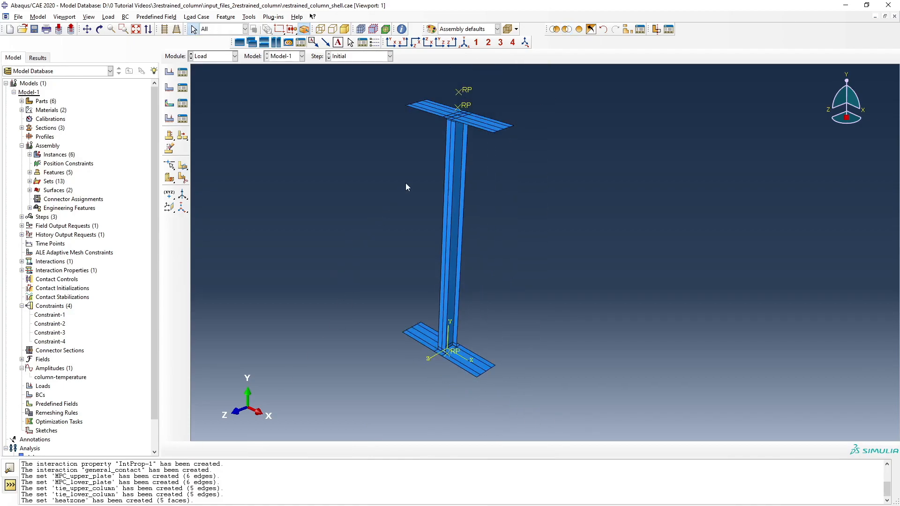
scroll(460, 117, down, 2)
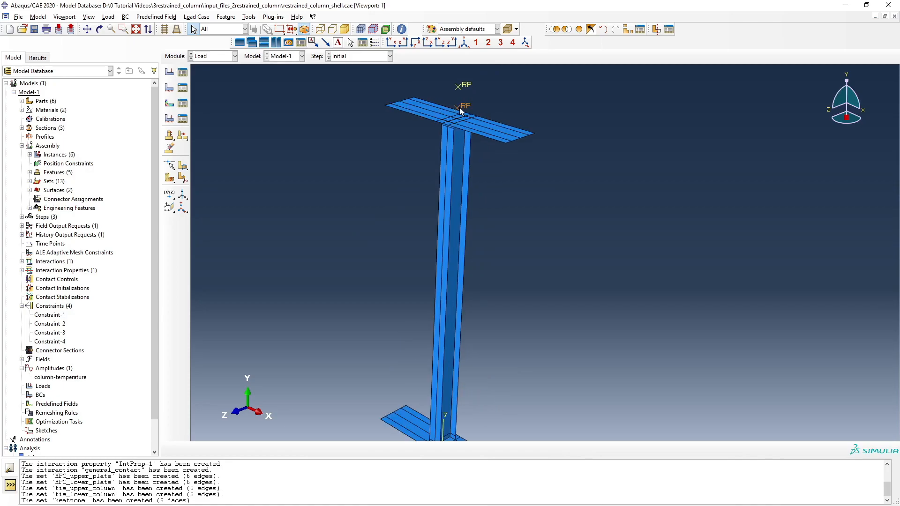
click(169, 72)
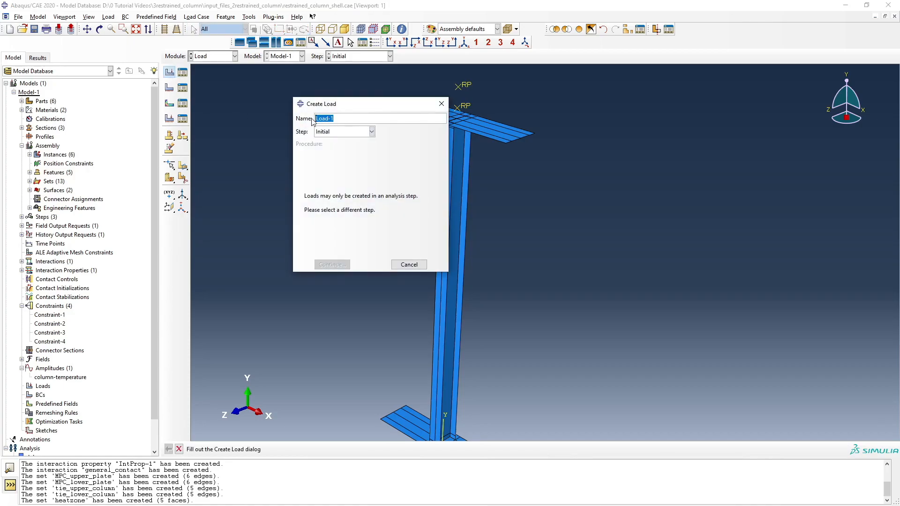
text(mechanical_loading)
click(360, 132)
click(347, 150)
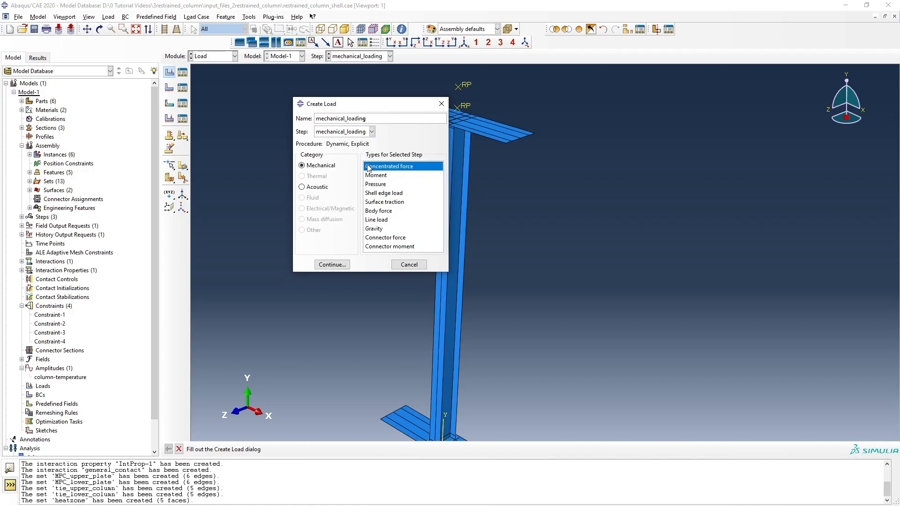
click(338, 265)
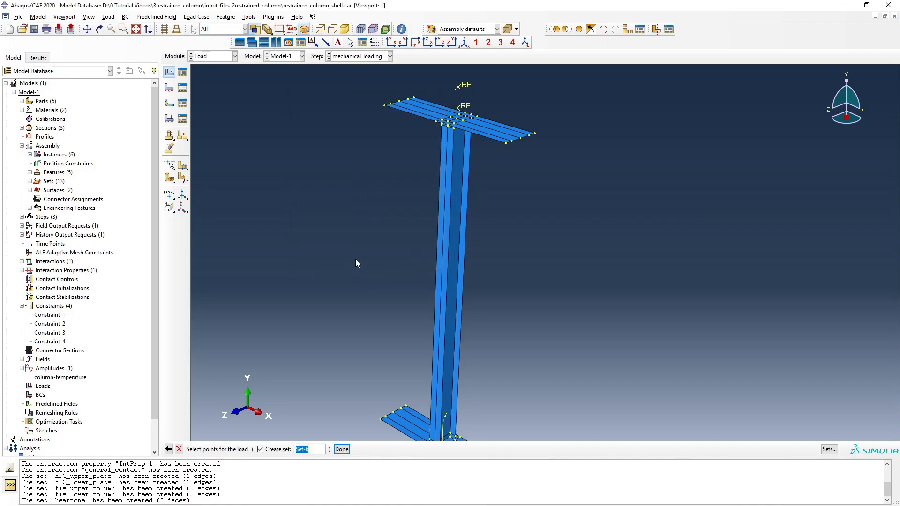
Assign the load to the set discrete_point_loading_point-1.Set-1 above the upper plate and set CF2 to -205000.
click(828, 449)
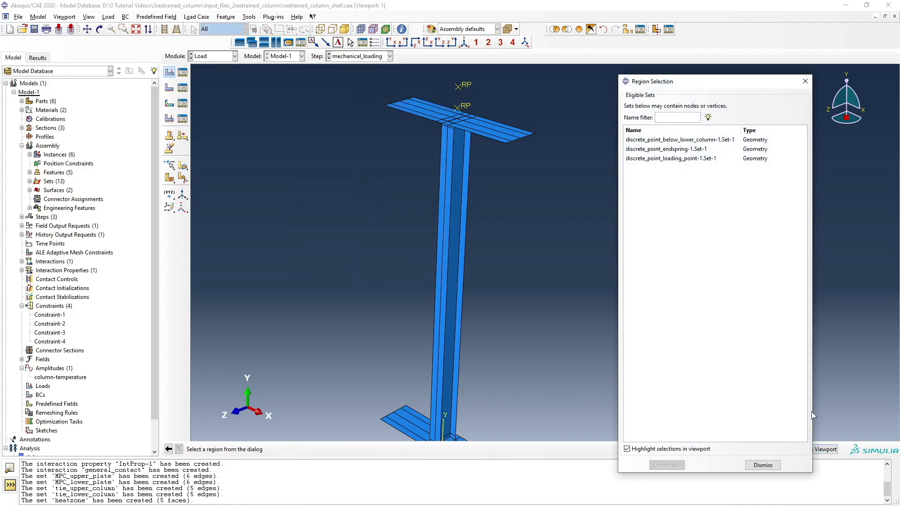
click(683, 158)
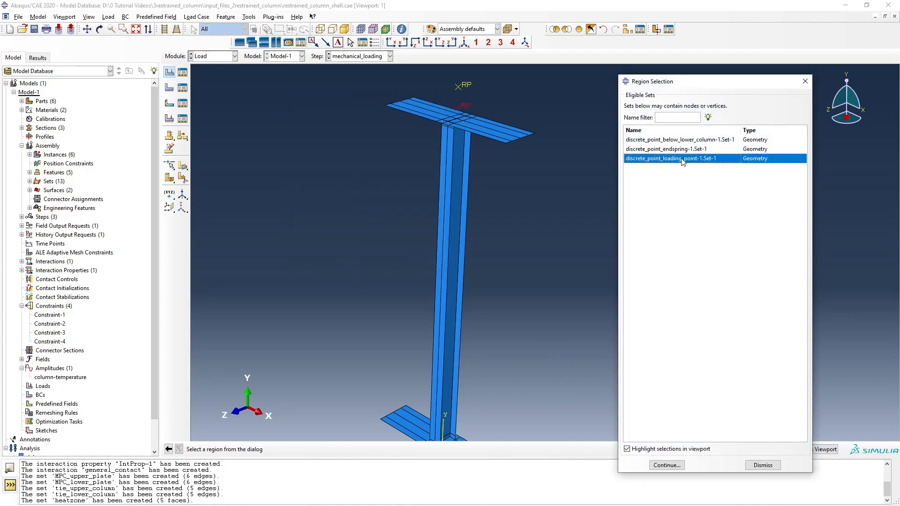
click(670, 467)
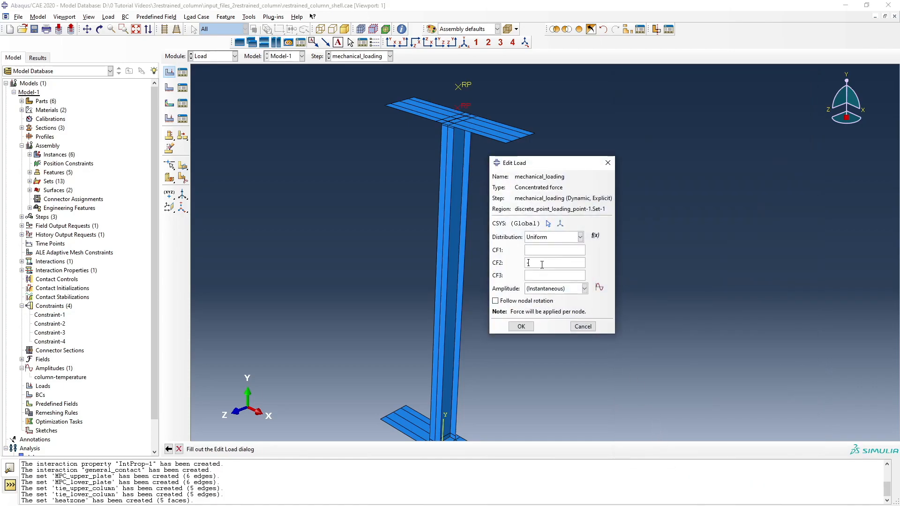
click(542, 264)
text(-205000)
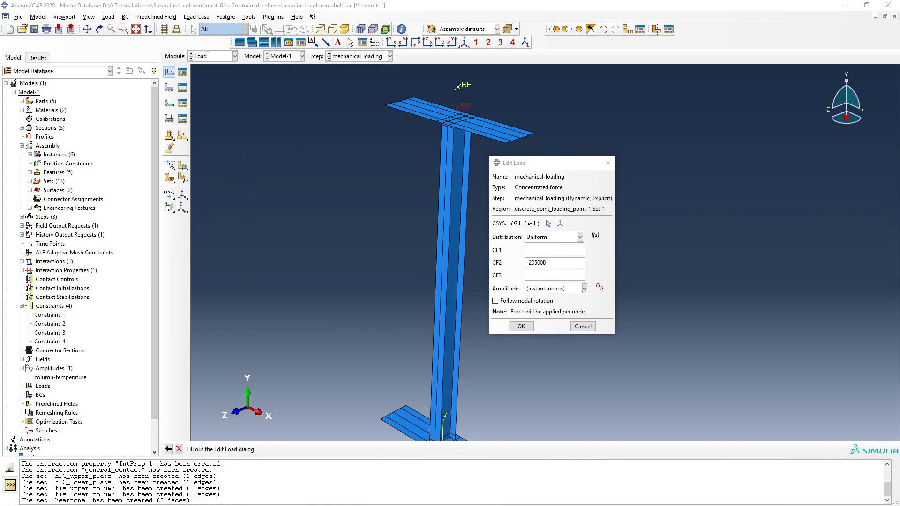
Create a tabular amplitude named loading_curve for the load and set its time span to Total time.
click(554, 289)
click(555, 290)
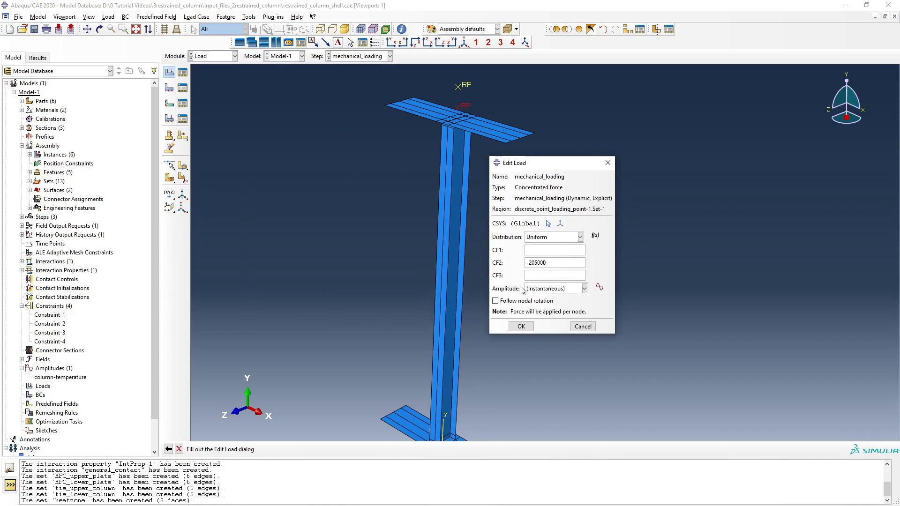
click(556, 289)
click(555, 291)
click(599, 287)
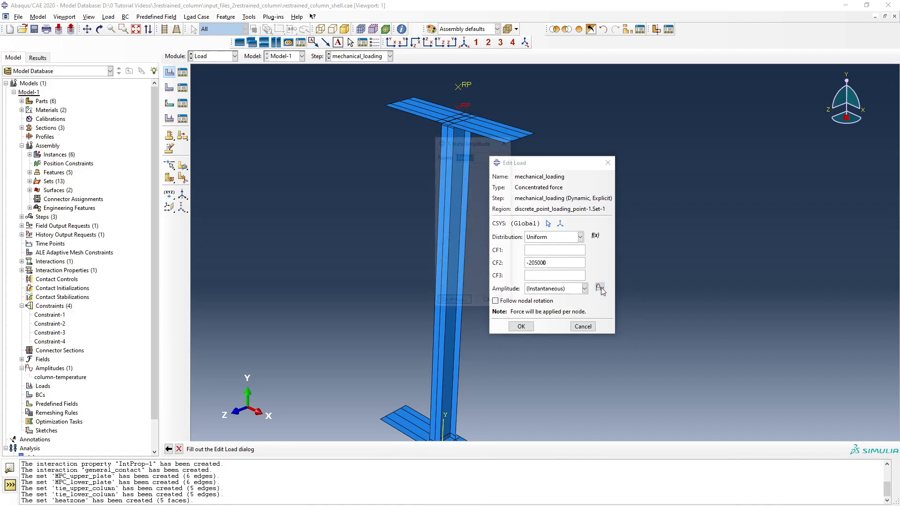
text(lo)
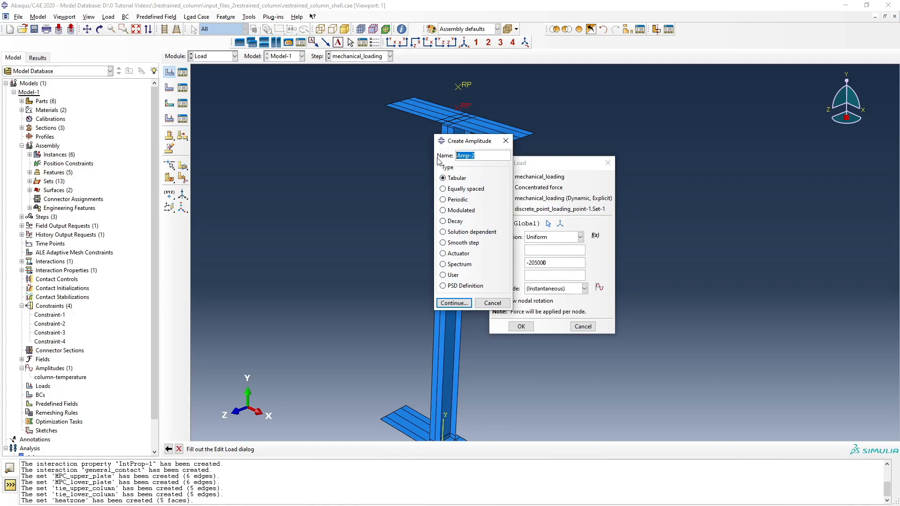
text(ading_curve)
click(459, 302)
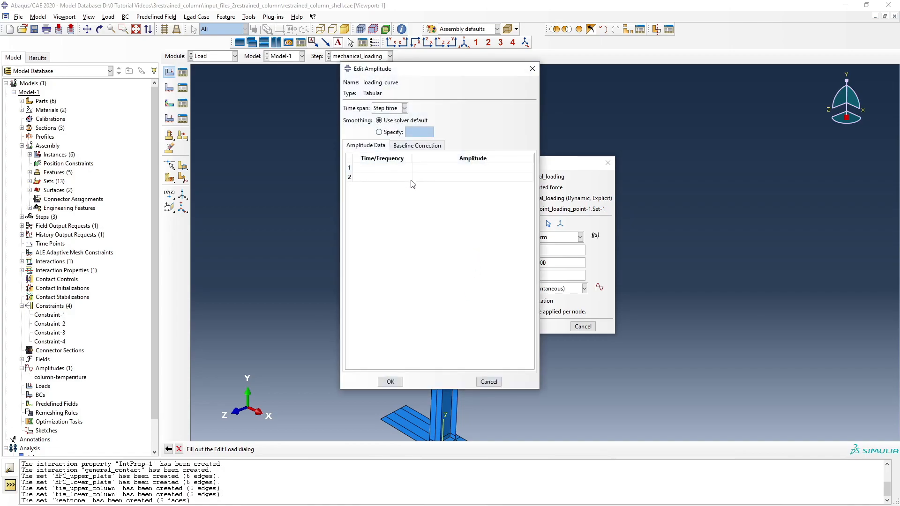
click(401, 109)
click(392, 131)
Fill loading_curve with time and amplitude pairs 0 and 0, 2 and 1, 10.4 and 1, and save the amplitude.
click(384, 167)
text(0)
key(Tab)
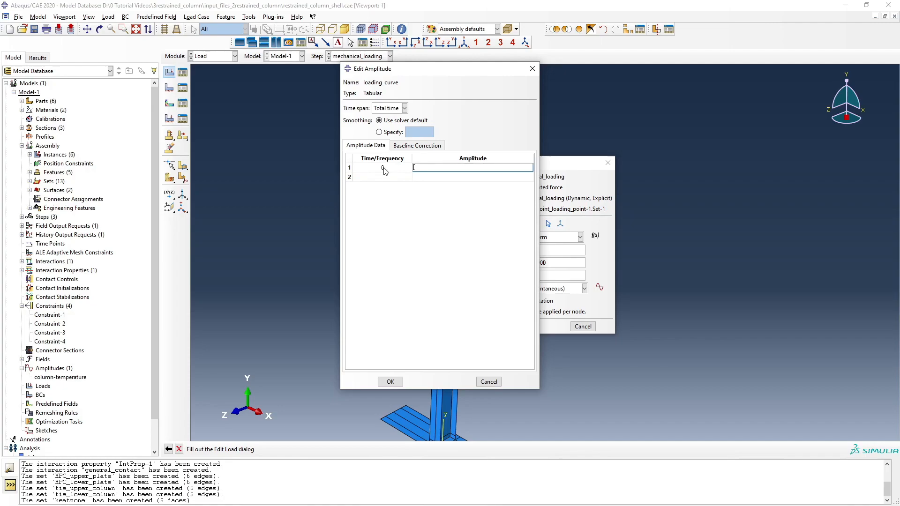
text(0)
click(387, 177)
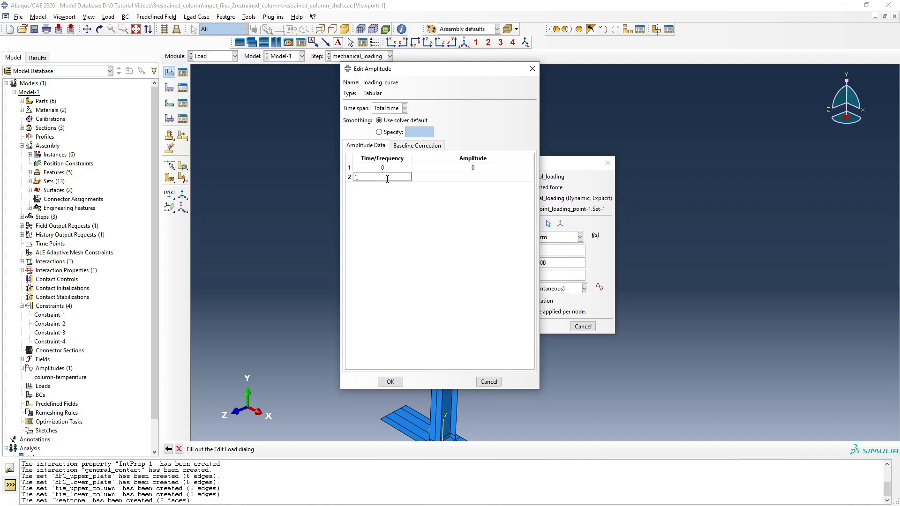
text(1)
key(Tab)
click(387, 178)
key(Tab)
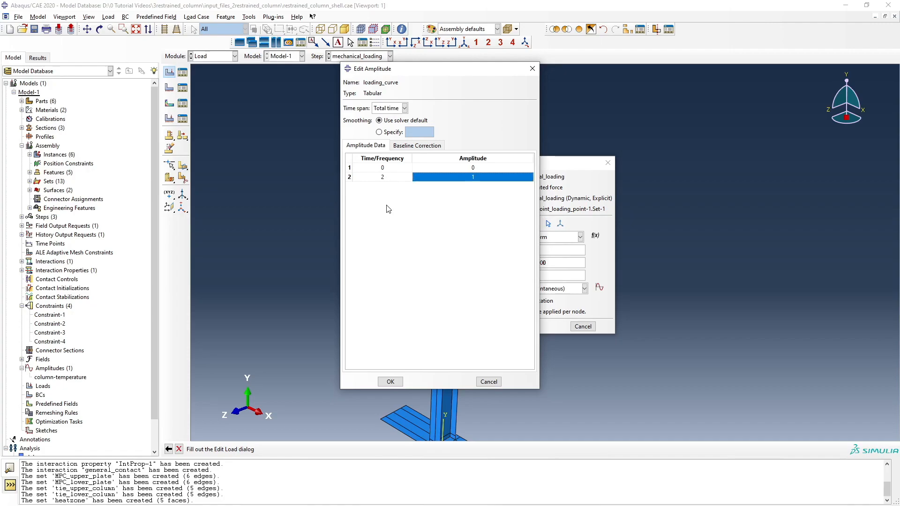
key(Return)
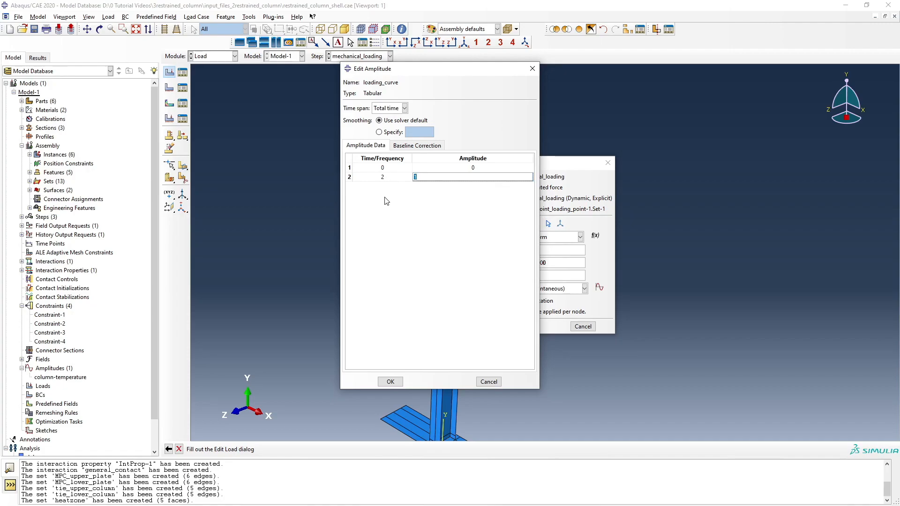
key(Tab)
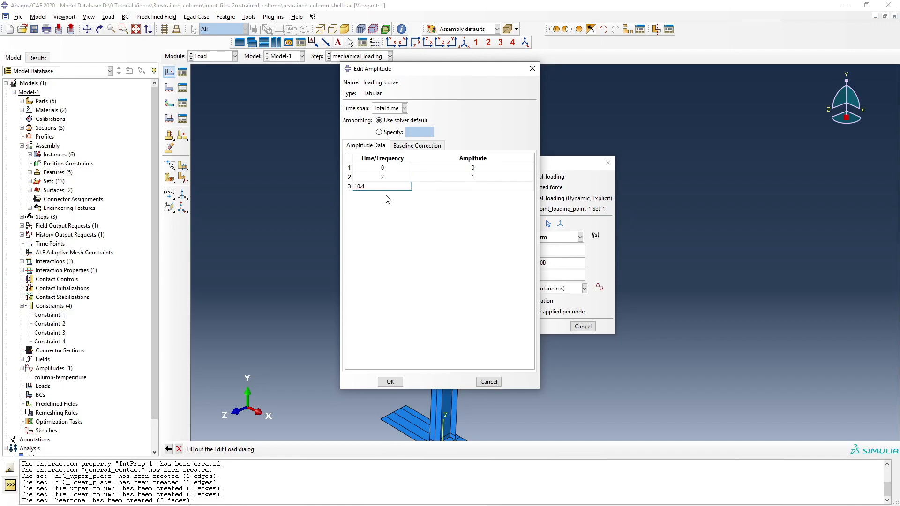
key(Tab)
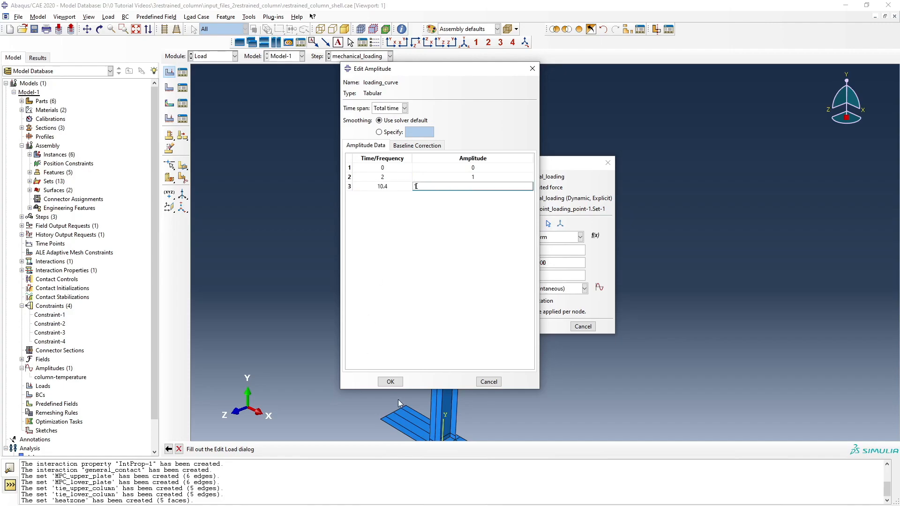
click(390, 381)
Assign the loading_curve amplitude to the mechanical_loading force and save the load.
click(584, 288)
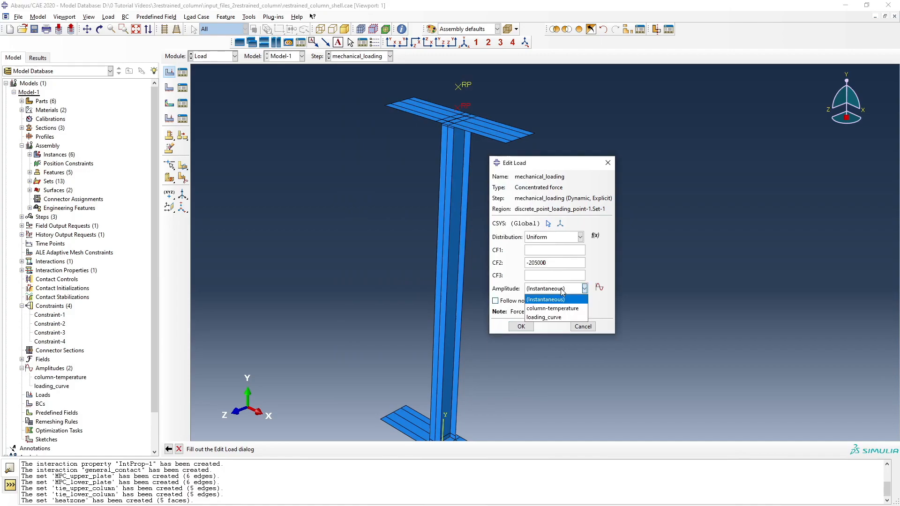
click(559, 317)
click(522, 327)
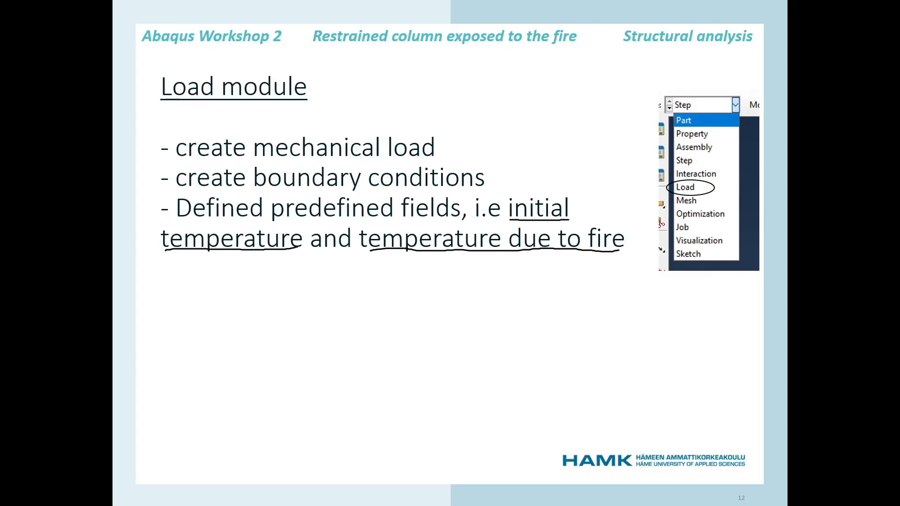
key(Right)
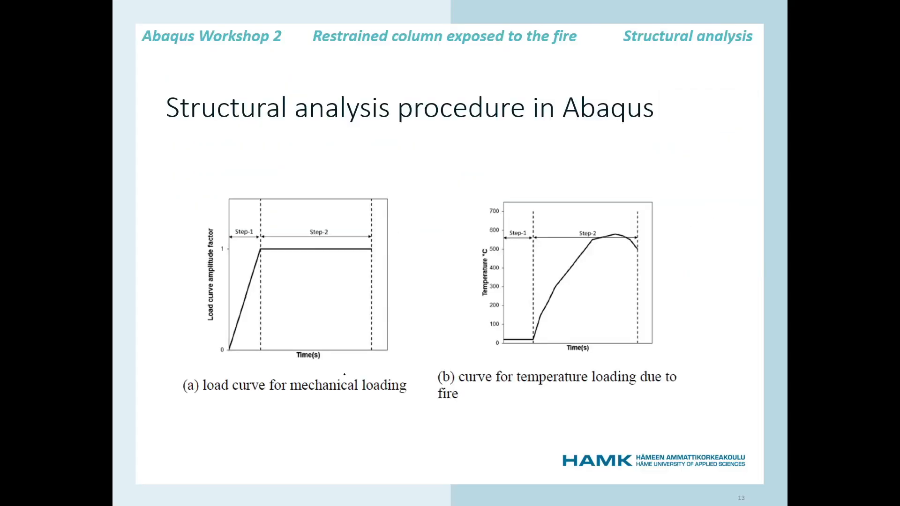
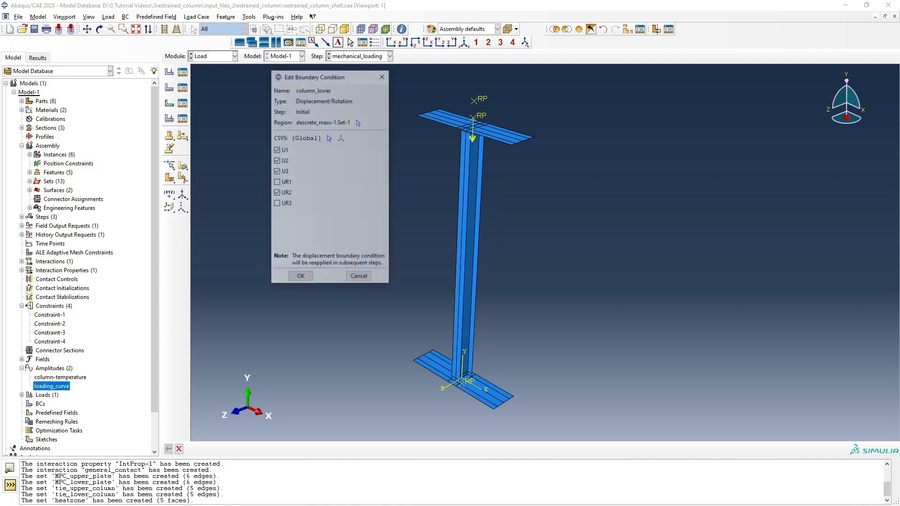
Create a Displacement/Rotation boundary condition named column_lower in the Initial step.
drag(298, 74, 0, 105)
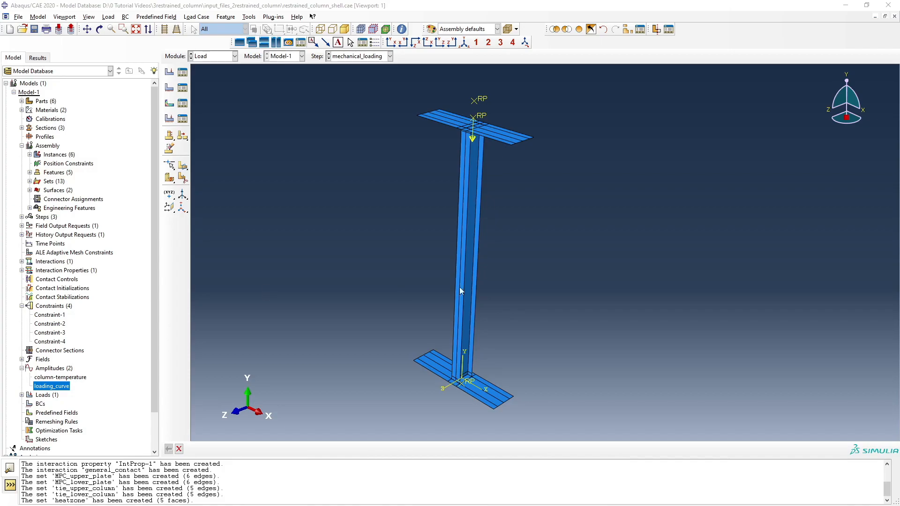
ctrl+alt+drag(368, 189, 417, 135)
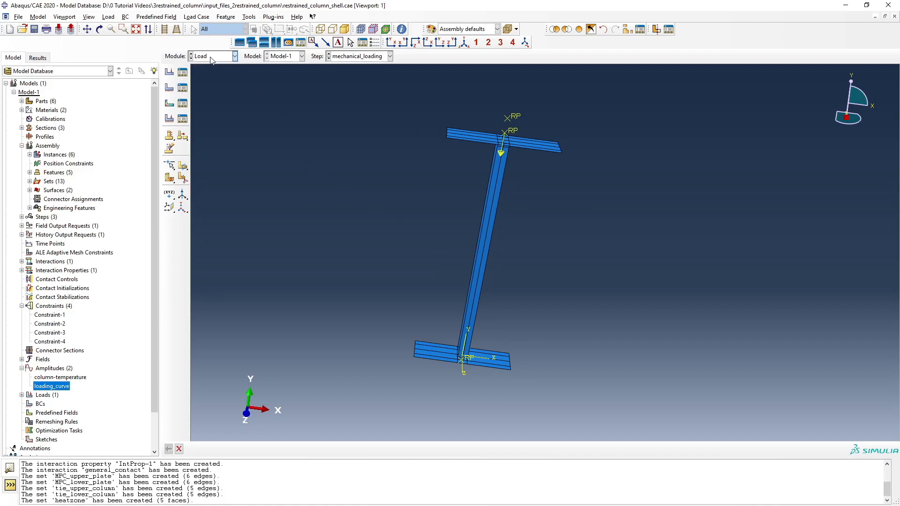
click(169, 87)
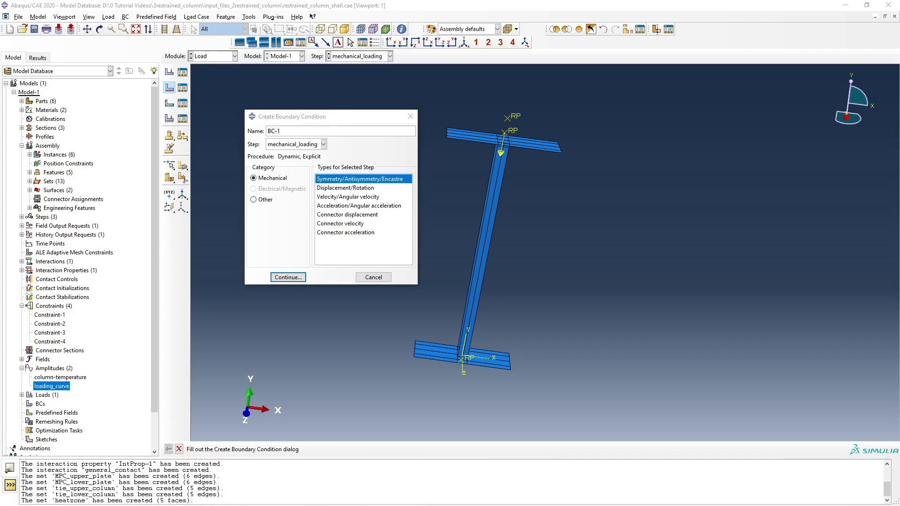
click(306, 132)
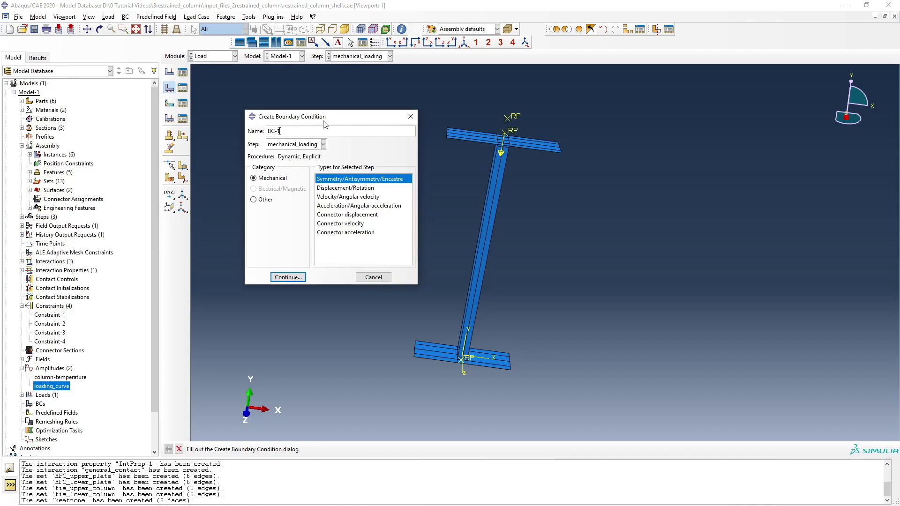
key(BackSpace)
key(BackSpace)
key(BackSpace)
text(column_lower)
click(324, 144)
click(289, 153)
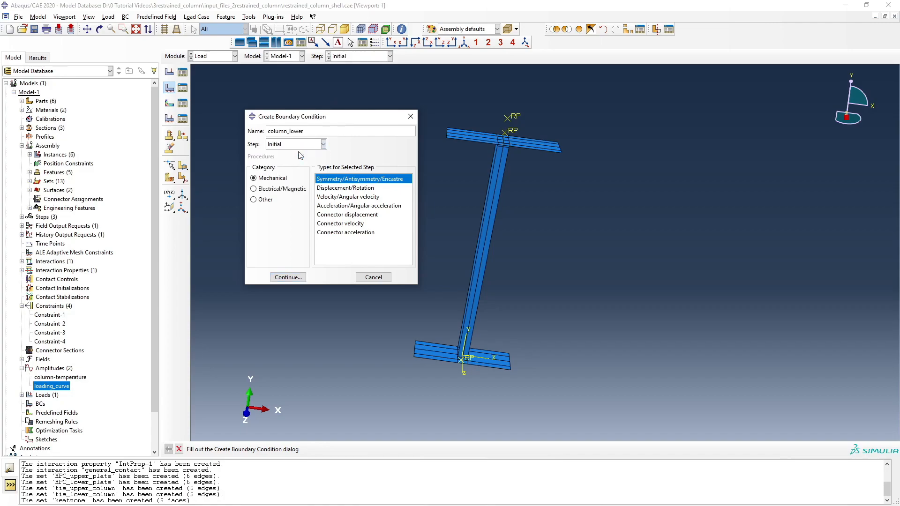
scroll(711, 244, up, 1)
scroll(512, 331, down, 1)
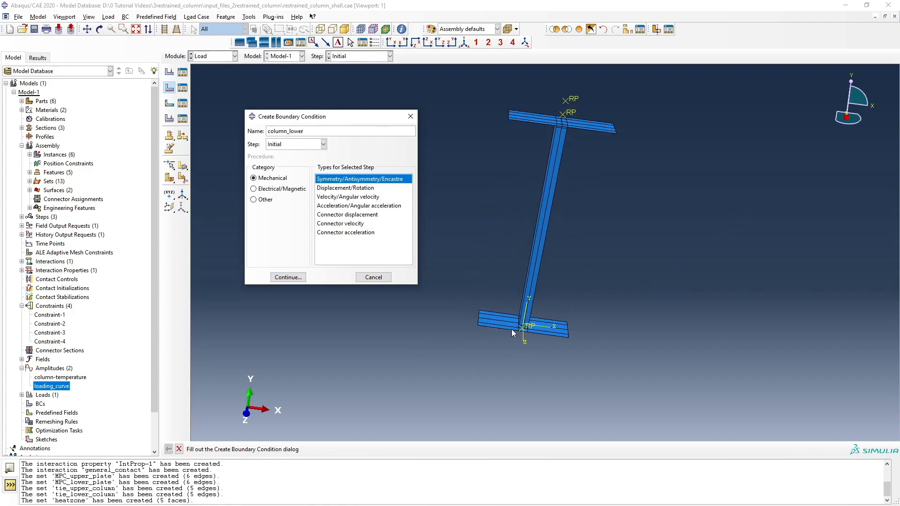
click(325, 188)
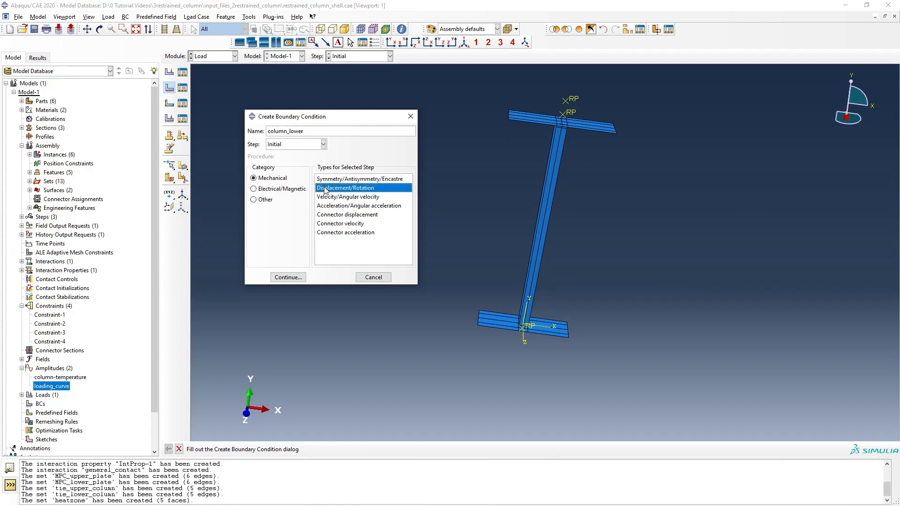
click(290, 277)
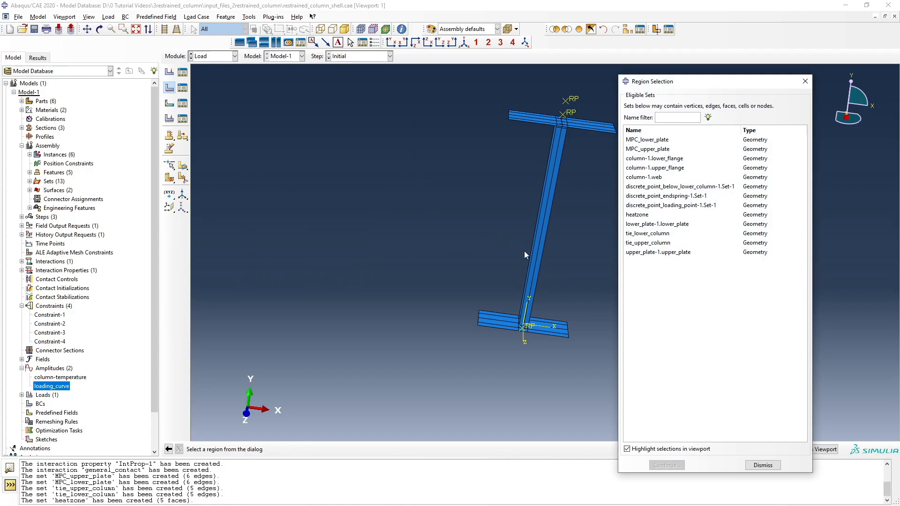
Apply column_lower to the set discrete_point_below_lower_column-1.Set-1, restrain U1, U2, U3 and UR2, and save it.
scroll(528, 337, down, 4)
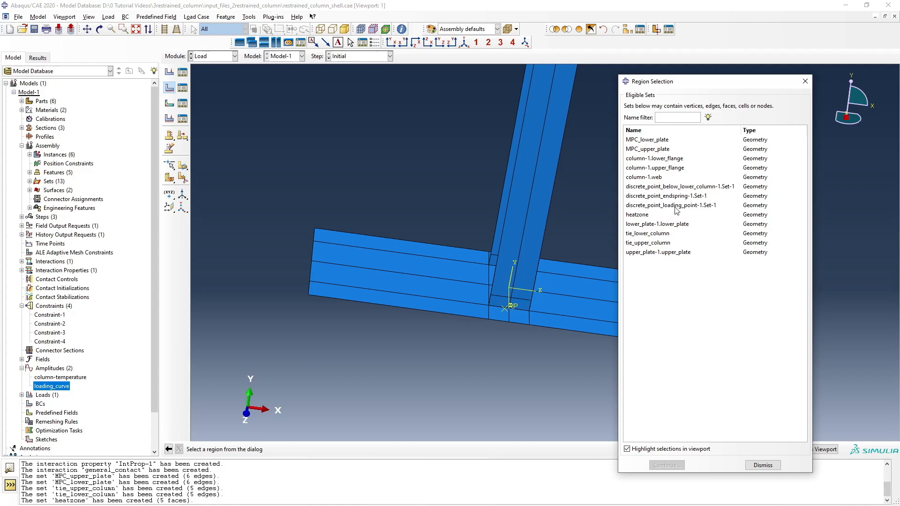
click(688, 187)
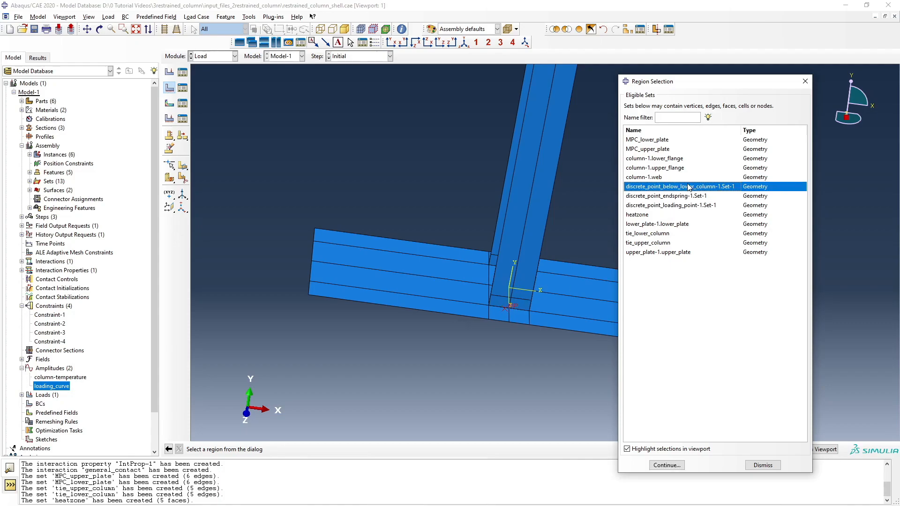
click(666, 463)
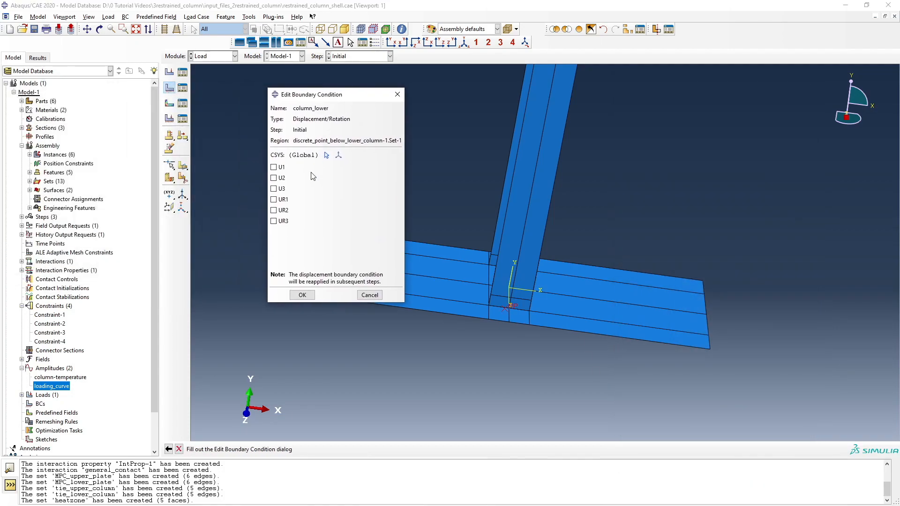
click(275, 167)
click(276, 178)
click(276, 189)
click(275, 211)
click(302, 296)
Create a Displacement/Rotation boundary condition named column_top in the Initial step.
ctrl+alt+drag(519, 305, 526, 270)
scroll(479, 420, down, 5)
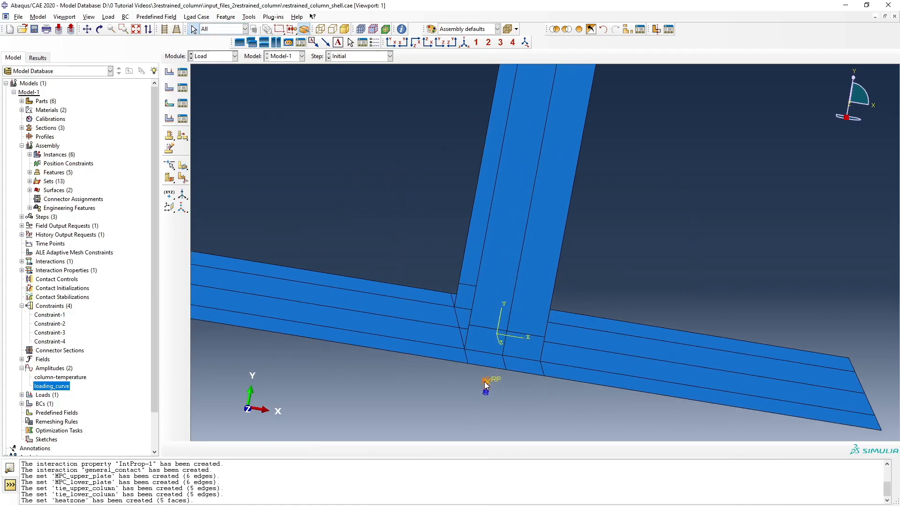
scroll(561, 349, up, 5)
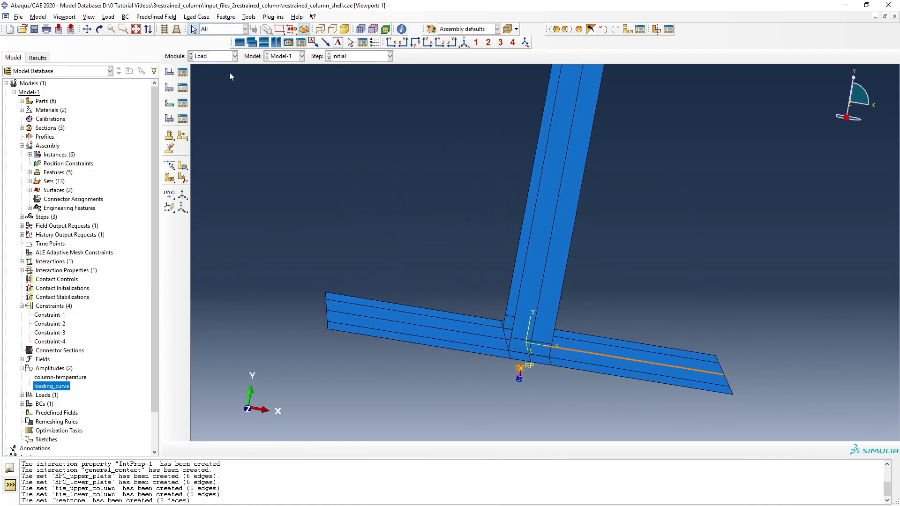
click(169, 88)
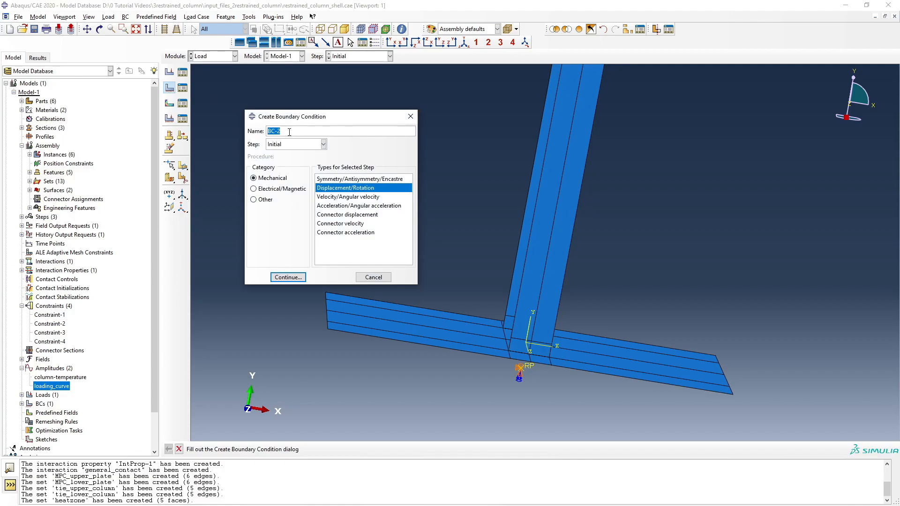
click(290, 132)
key(BackSpace)
key(BackSpace)
key(BackSpace)
key(BackSpace)
text(column_top)
click(276, 278)
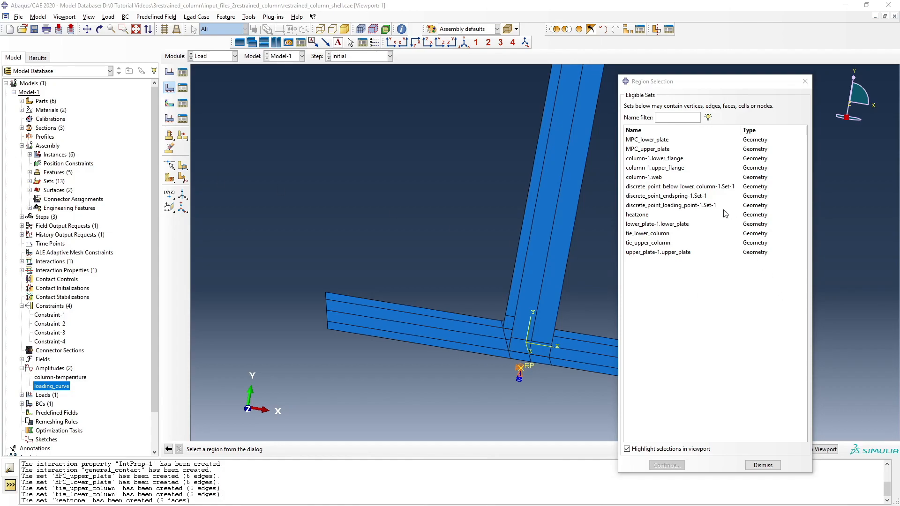
Apply column_top to the set discrete_point_loading_point-1.Set-1, restrain U1, U3 and UR2, and save it.
click(689, 207)
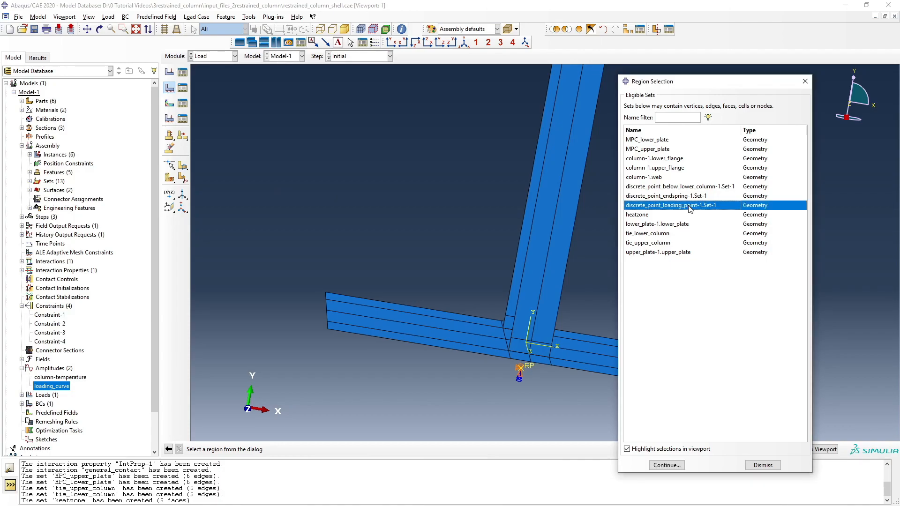
click(670, 465)
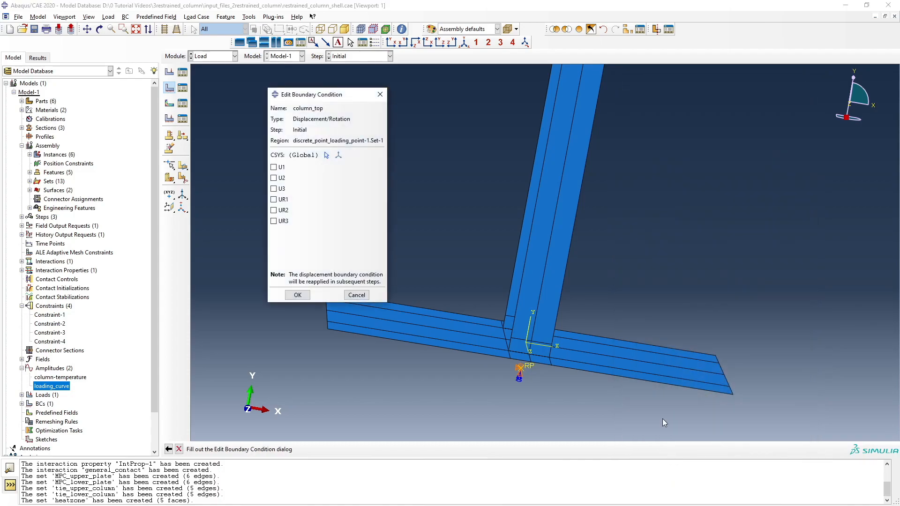
scroll(640, 394, up, 5)
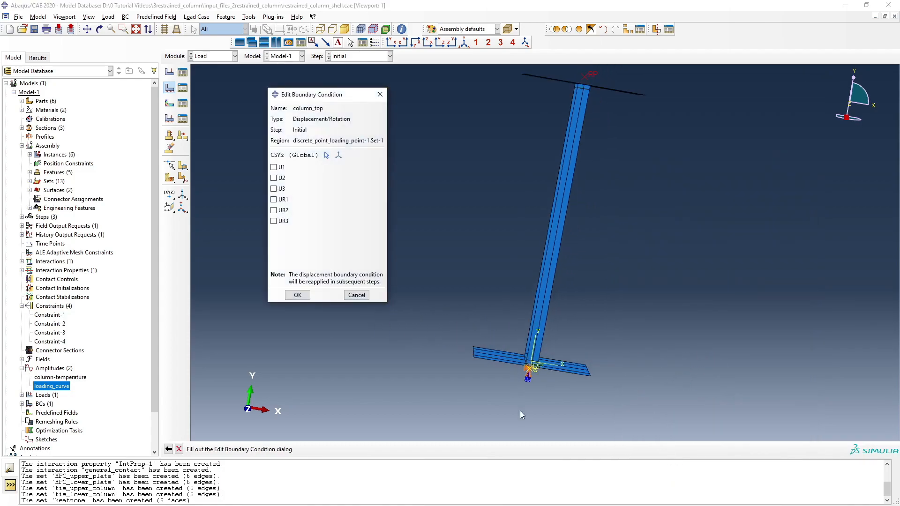
scroll(567, 157, down, 4)
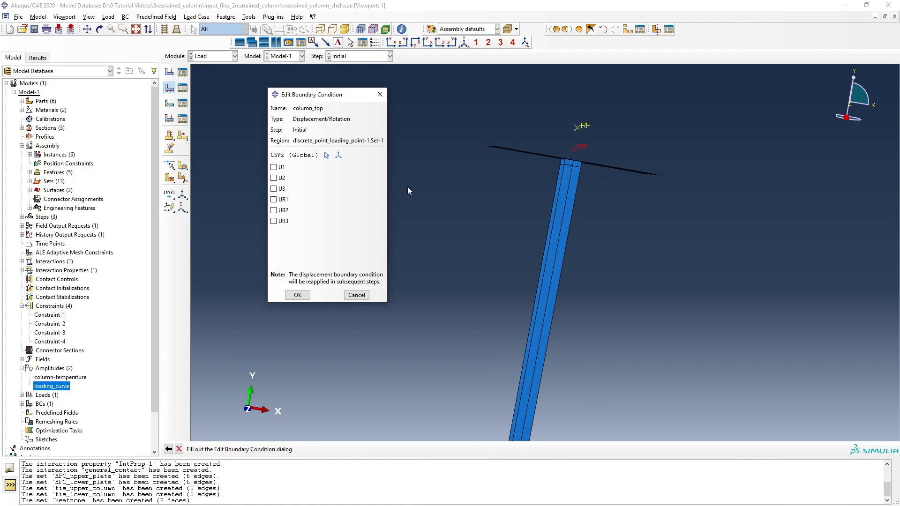
click(274, 167)
click(274, 189)
click(273, 211)
scroll(572, 164, up, 1)
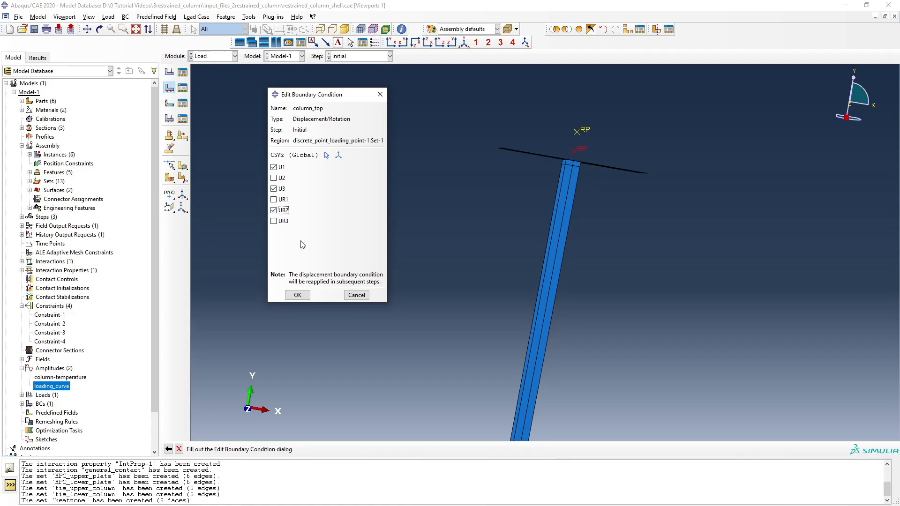
click(298, 295)
Create a Displacement/Rotation boundary condition named lower_plate_left_right in the Initial step.
ctrl+alt+drag(589, 209, 576, 292)
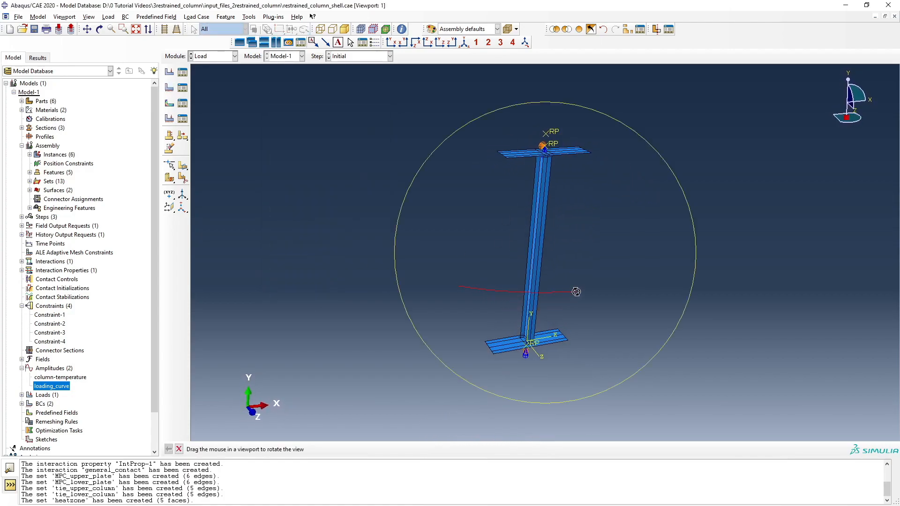
scroll(547, 343, down, 4)
scroll(515, 310, up, 3)
scroll(514, 315, down, 2)
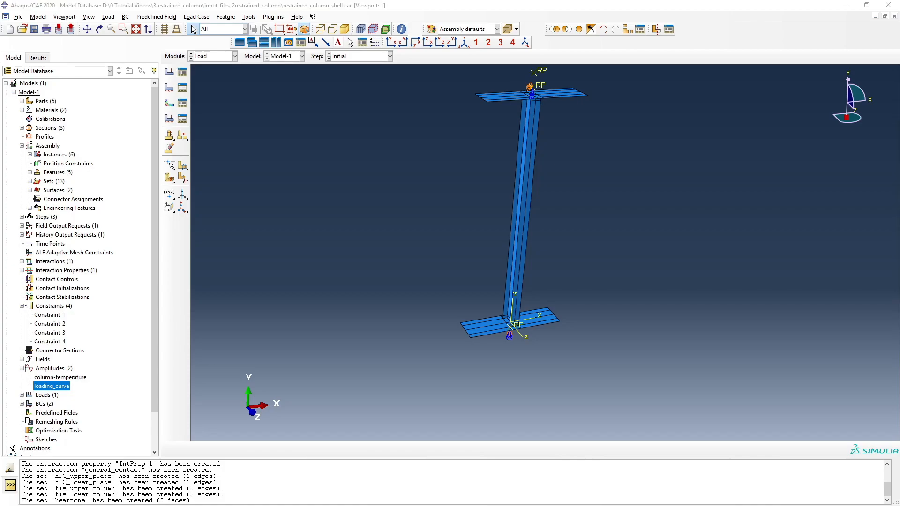
click(172, 90)
click(290, 130)
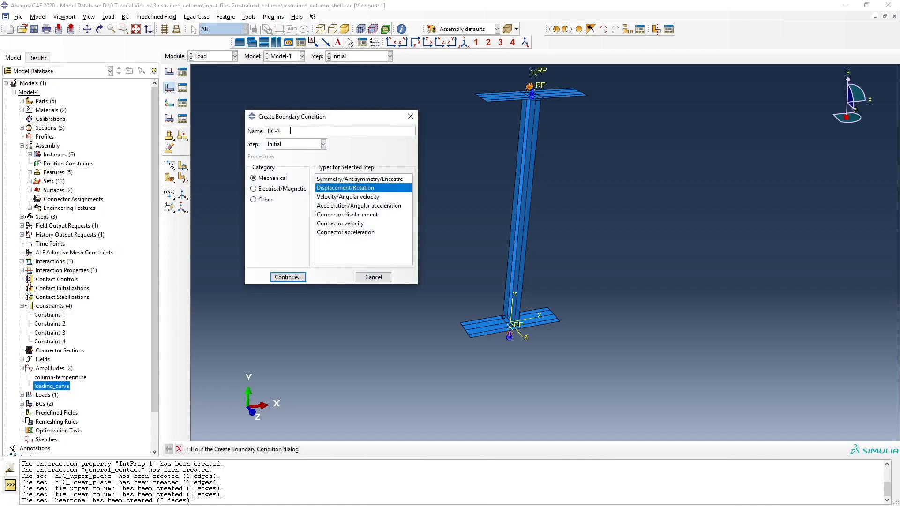
key(BackSpace)
key(BackSpace)
key(BackSpace)
key(BackSpace)
text(lower_plate_left_right)
click(295, 278)
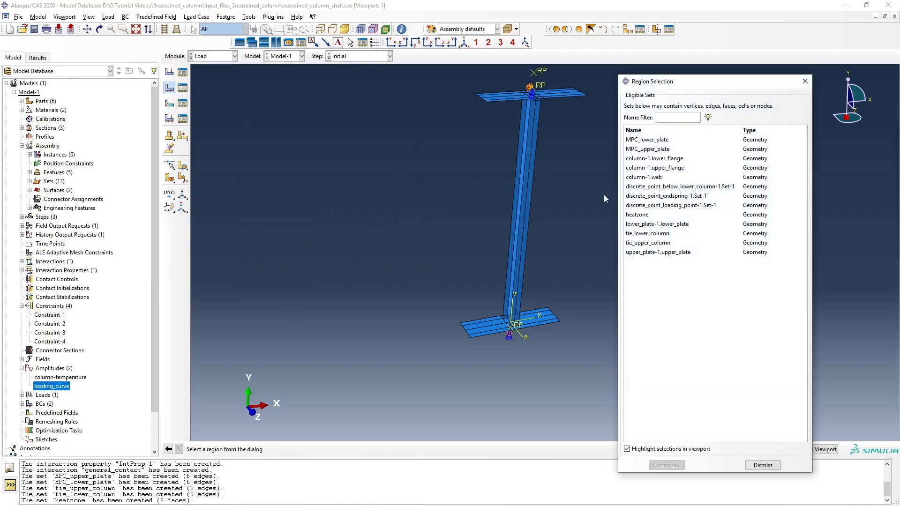
Switch the region choice from existing sets to picking geometry in the viewport and name the new set lower_left_right.
click(763, 466)
click(361, 451)
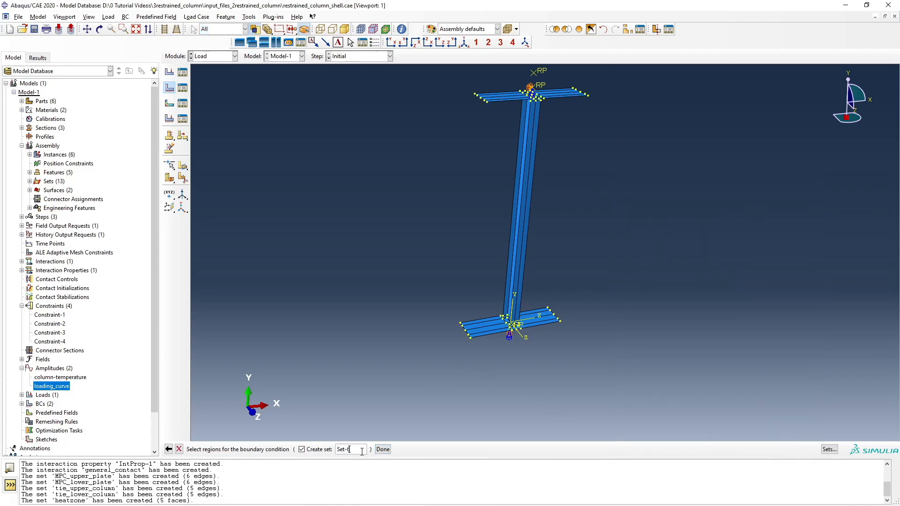
key(BackSpace)
key(BackSpace)
text(lower)
key(BackSpace)
key(BackSpace)
key(BackSpace)
key(BackSpace)
key(BackSpace)
text(lower)
text(_left_right)
Pick all edge segments along the two short ends of the lower plate as the boundary condition's region and accept them.
scroll(465, 329, down, 5)
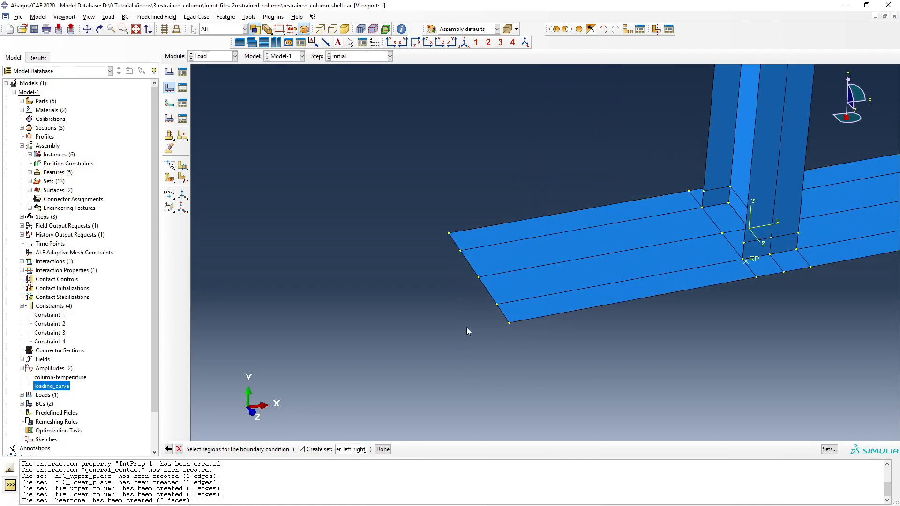
click(504, 314)
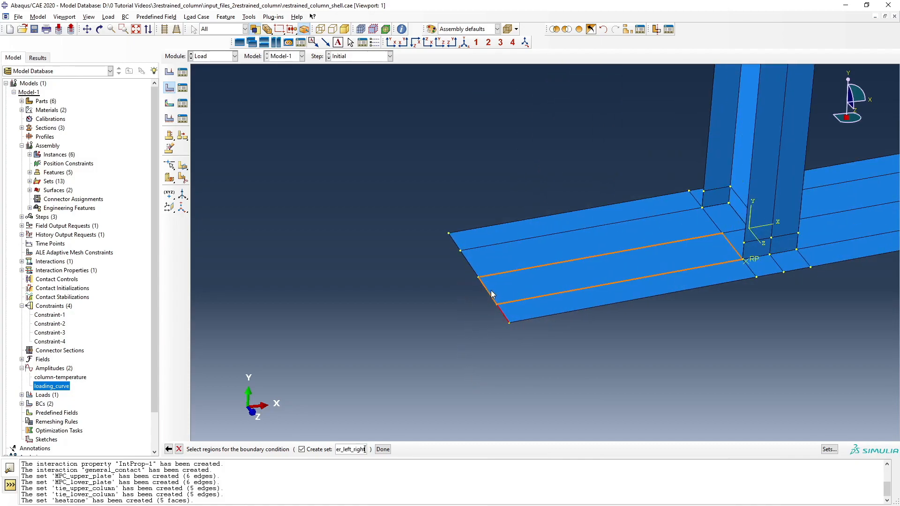
shift+click(488, 291)
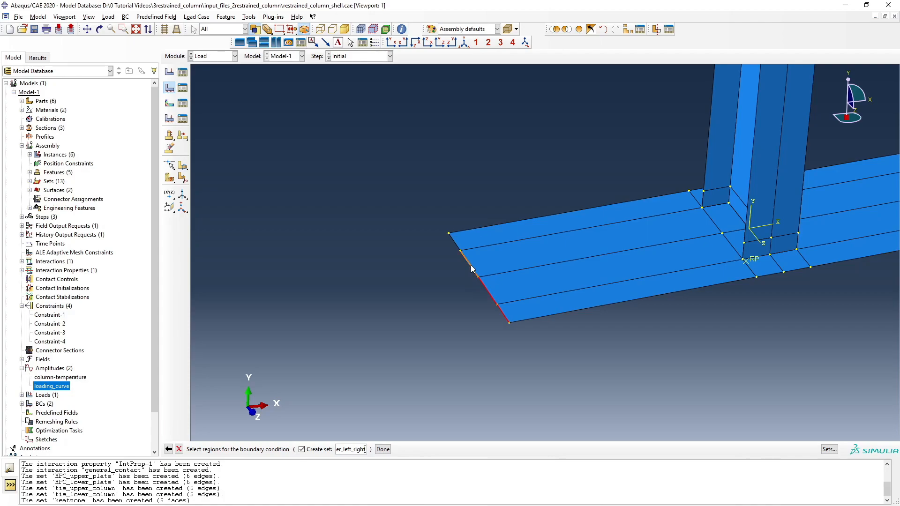
shift+click(454, 243)
scroll(389, 269, up, 5)
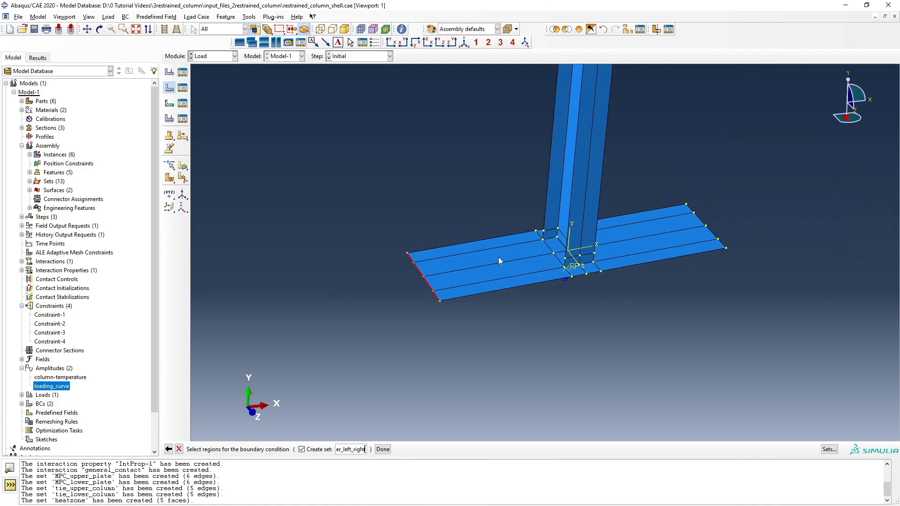
scroll(746, 221, down, 3)
shift+click(735, 270)
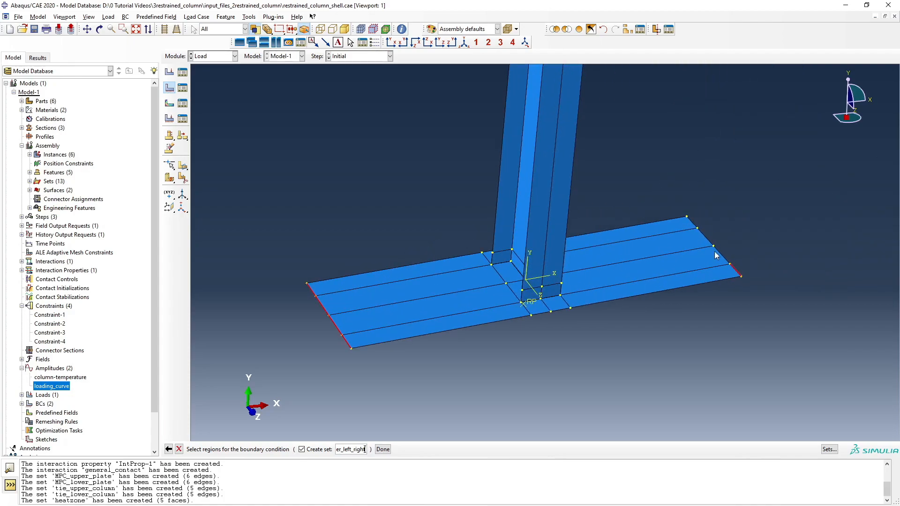
shift+click(721, 255)
shift+click(705, 238)
shift+click(691, 222)
middle_click(678, 334)
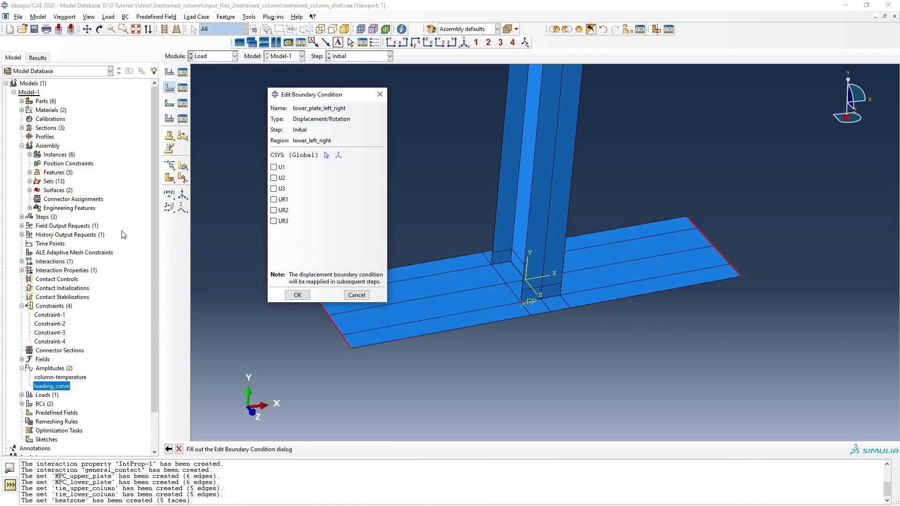
Restrain U2 and U3 on the lower plate's two end edges and save the boundary condition.
click(280, 178)
click(274, 188)
drag(300, 95, 246, 79)
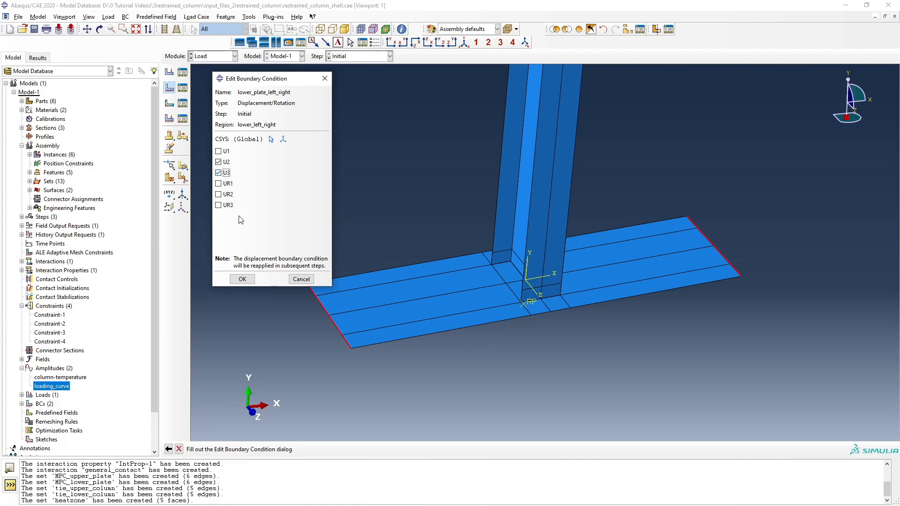
click(249, 283)
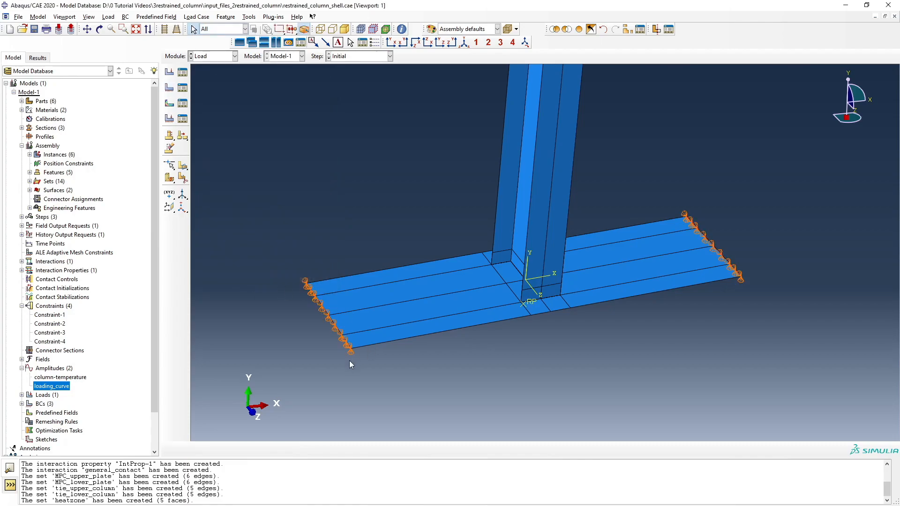
scroll(348, 358, up, 2)
scroll(370, 360, down, 5)
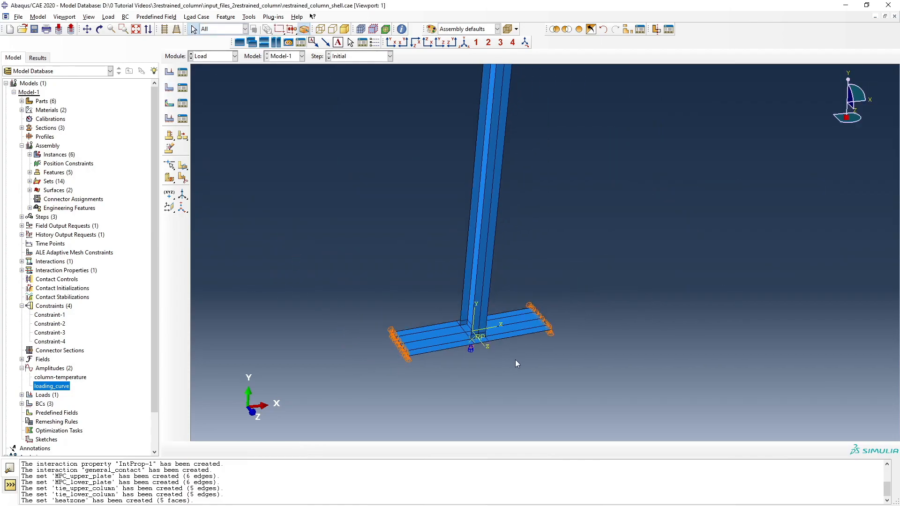
scroll(539, 366, down, 3)
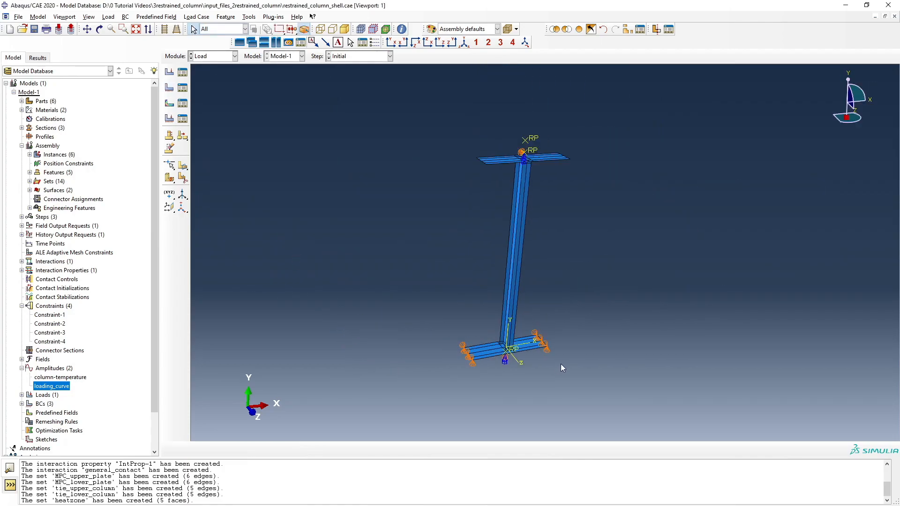
Display the column in isometric view and make fire_heating the active analysis step, viewing mechanical_loading on the way.
click(465, 42)
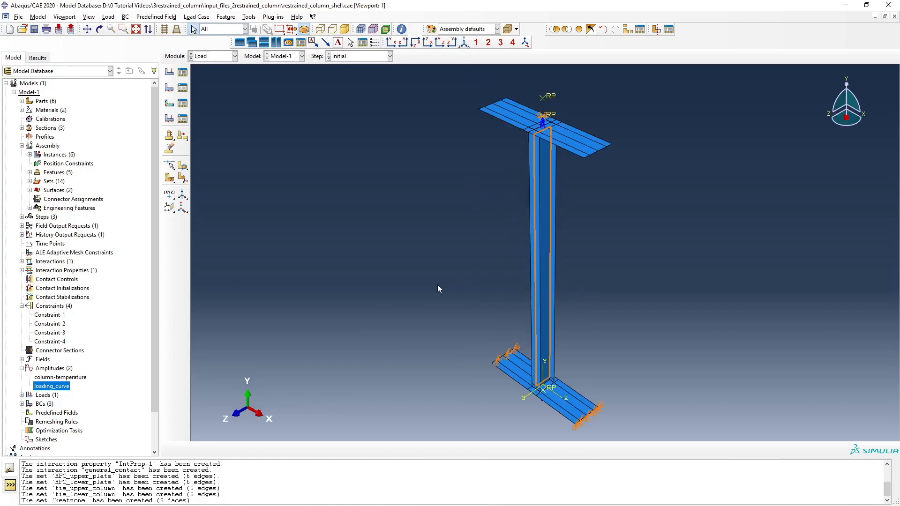
click(373, 56)
click(362, 74)
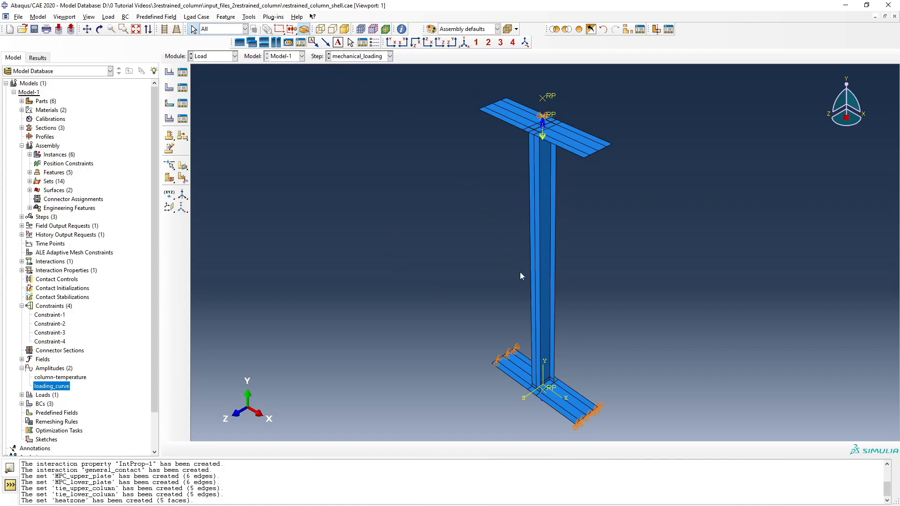
click(389, 56)
click(380, 87)
scroll(597, 158, up, 2)
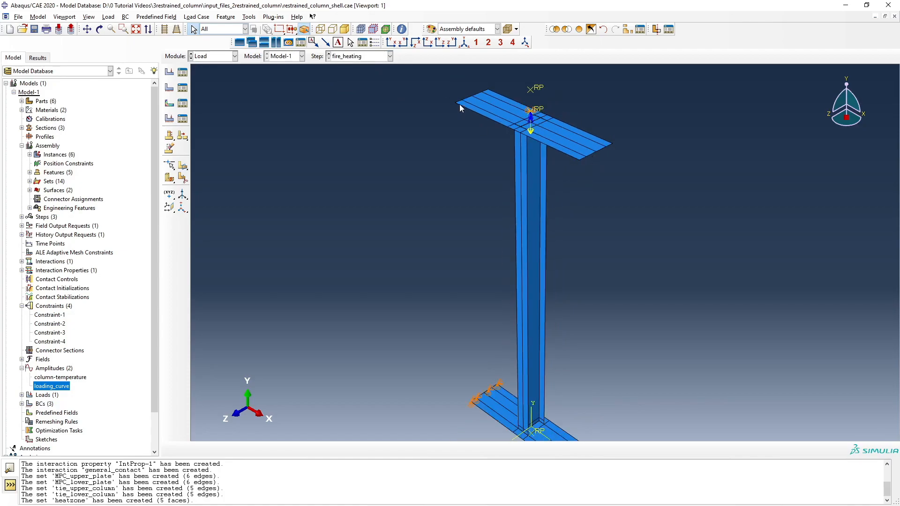
scroll(529, 93, up, 2)
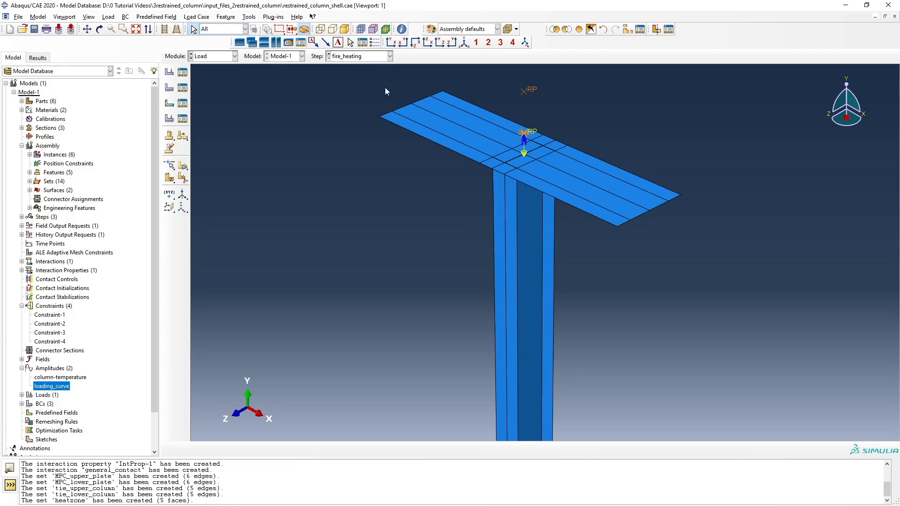
Create a Displacement/Rotation boundary condition named spring_node_end in the fire_heating step.
click(169, 89)
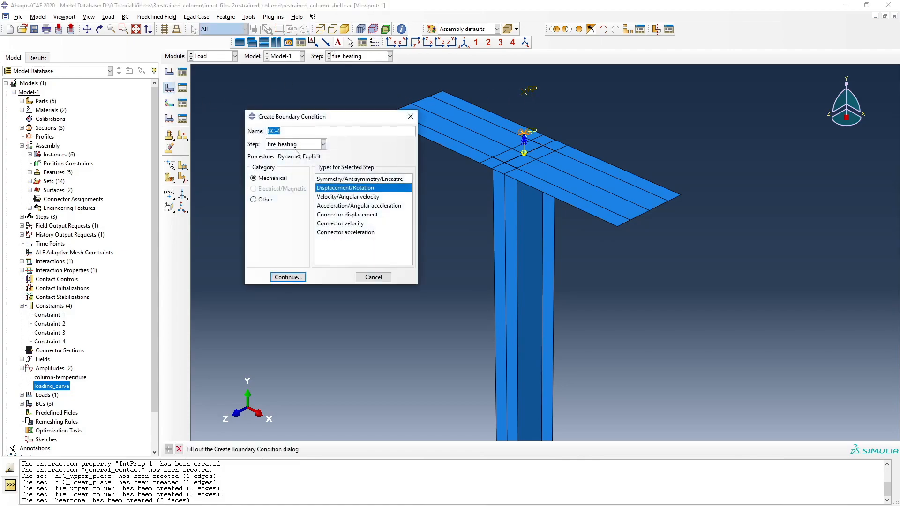
click(286, 131)
text(spring_node_end)
click(300, 280)
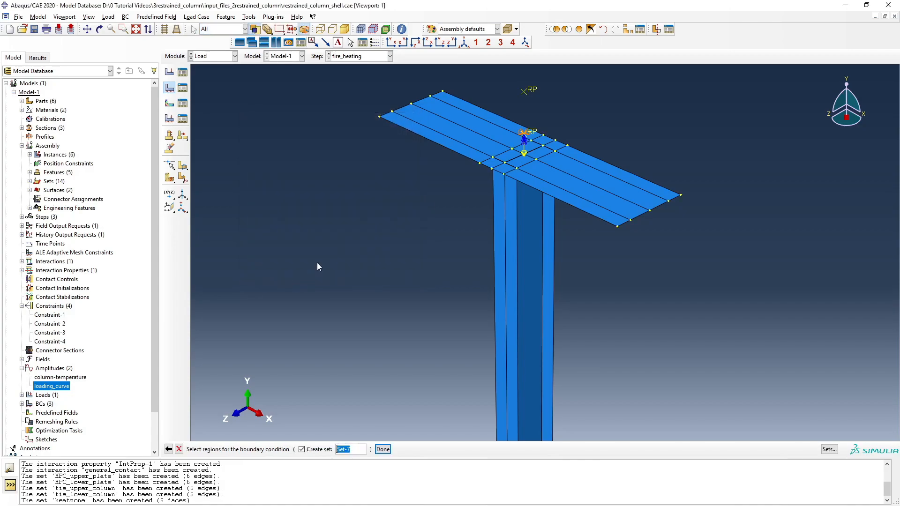
Apply the boundary condition to the set discrete_point_endspring-1.Set-1 and restrain U1, U2 and U3 at 0.
click(829, 449)
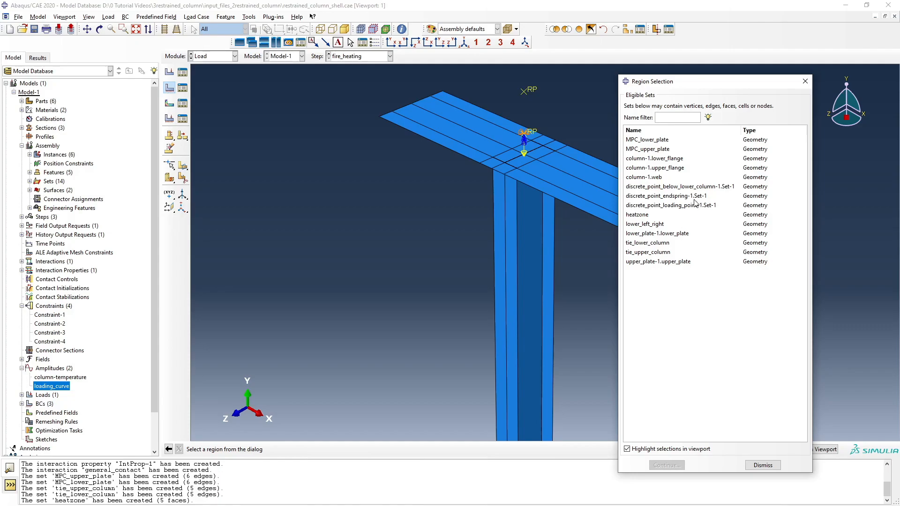
click(696, 197)
click(666, 465)
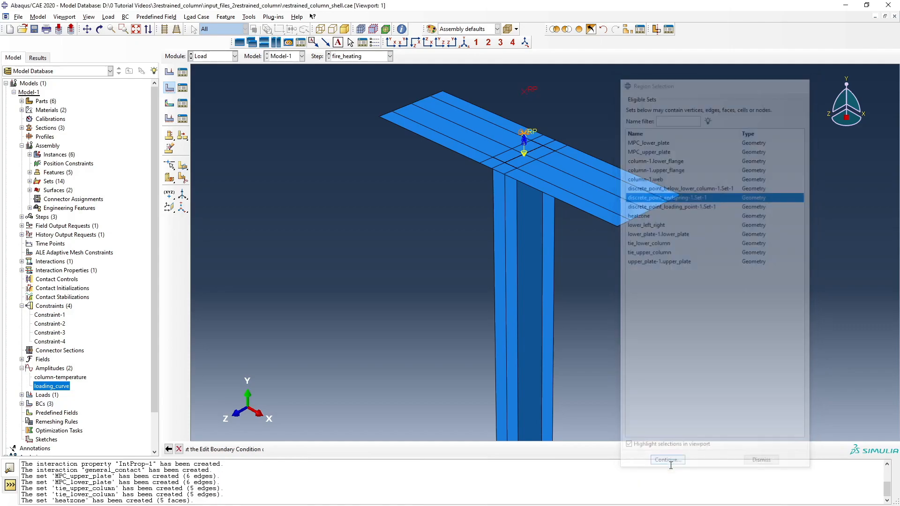
click(218, 165)
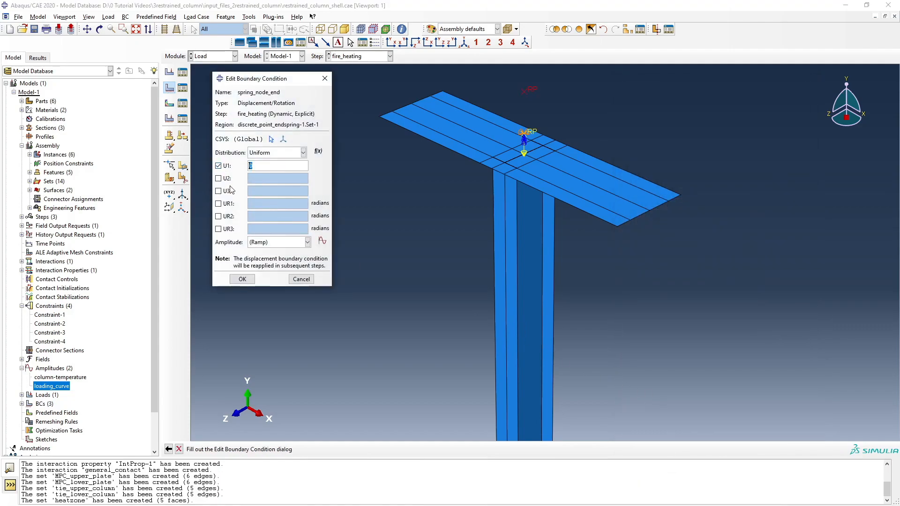
click(218, 178)
click(218, 191)
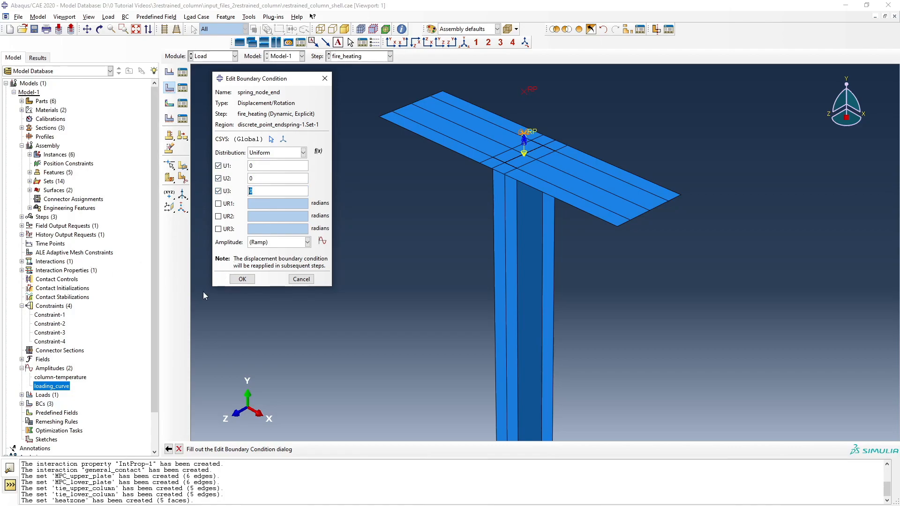
click(242, 278)
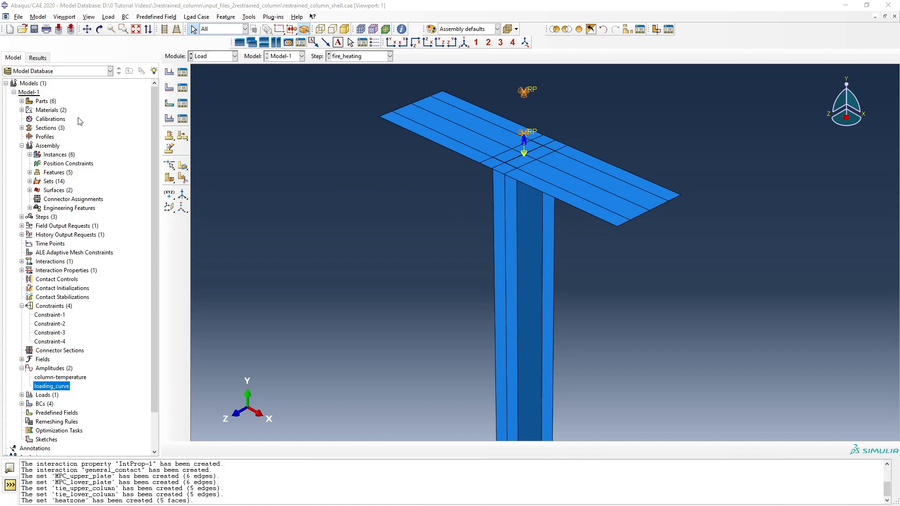
Create a Displacement/Rotation boundary condition named top_plate_left_right in the fire_heating step.
scroll(469, 130, up, 4)
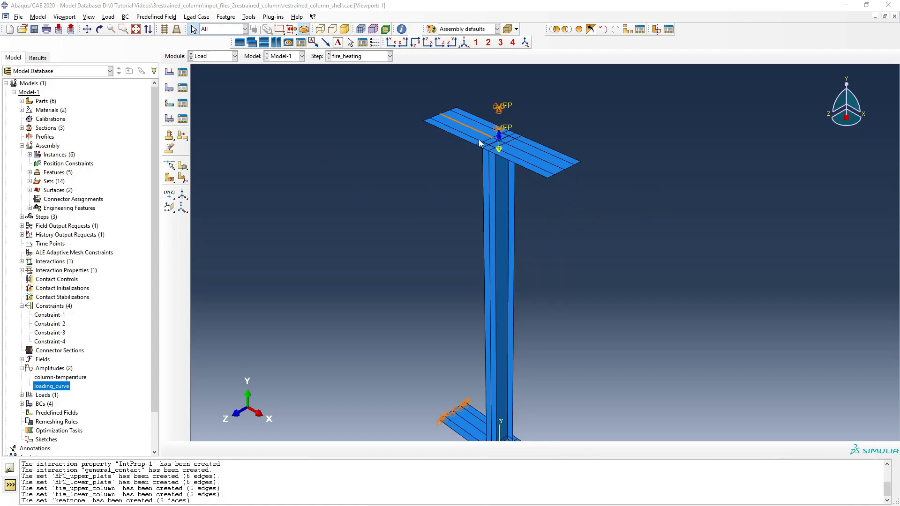
ctrl+alt+drag(375, 200, 440, 249)
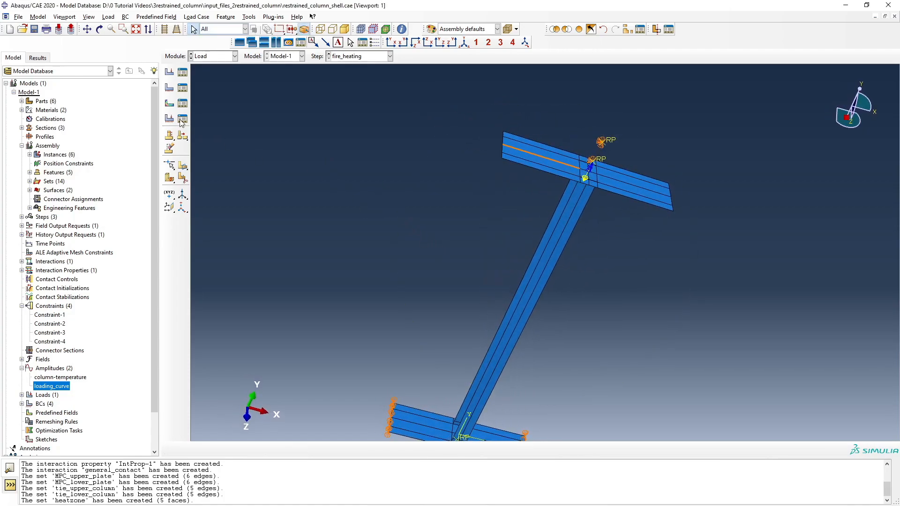
click(169, 87)
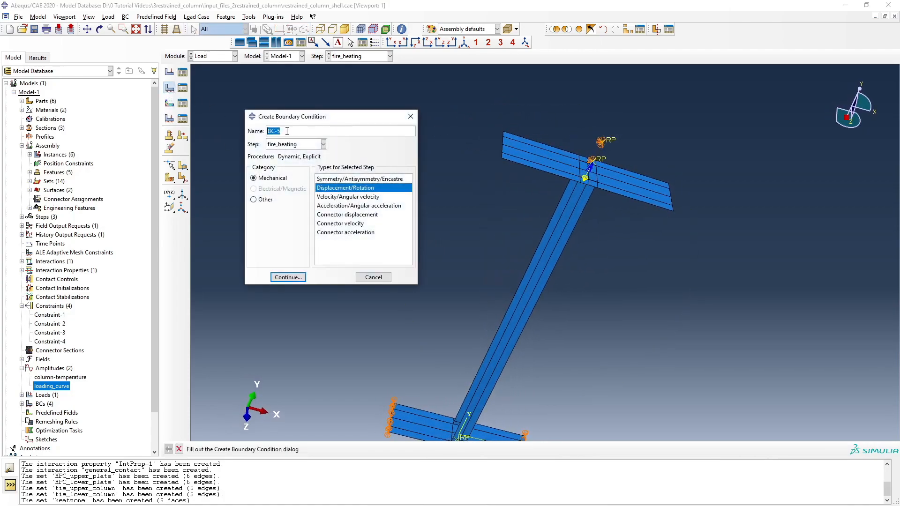
click(286, 132)
key(BackSpace)
key(BackSpace)
text(top_plate_left_right)
key(Return)
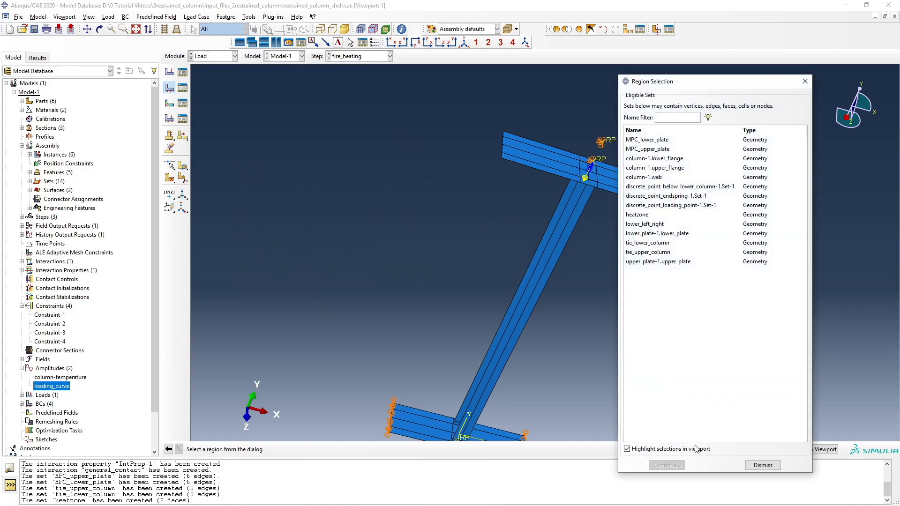
Switch the region choice from existing sets to viewport picking and name the new set top_plate_left_right.
click(762, 465)
scroll(514, 154, down, 2)
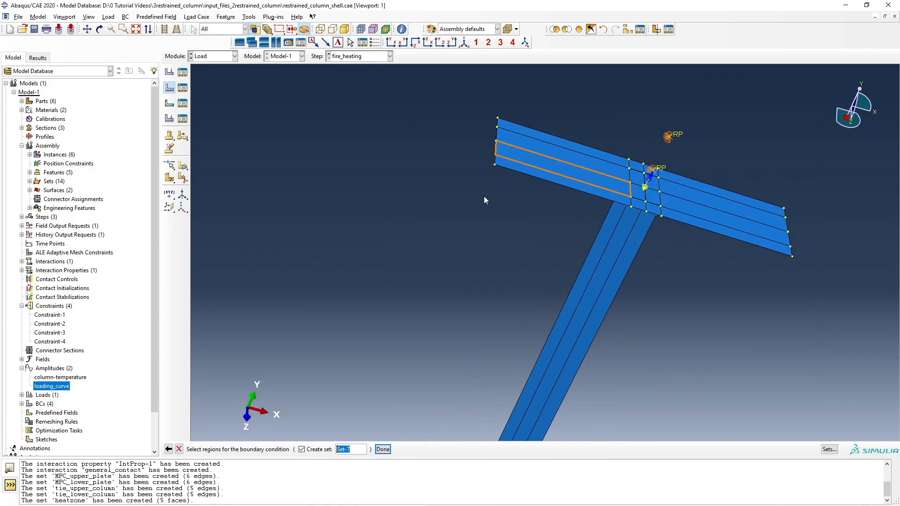
click(355, 449)
key(BackSpace)
key(BackSpace)
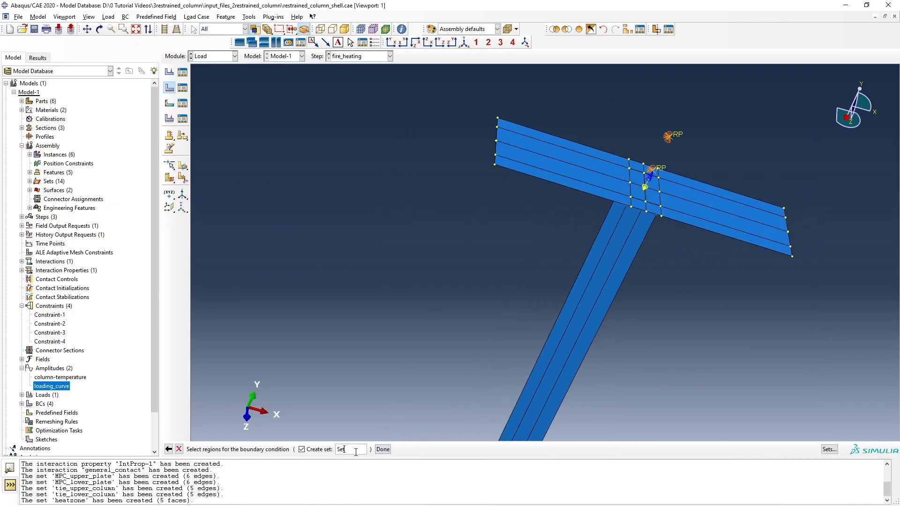
text(top_plate_lft)
key(BackSpace)
key(BackSpace)
text(eft_right)
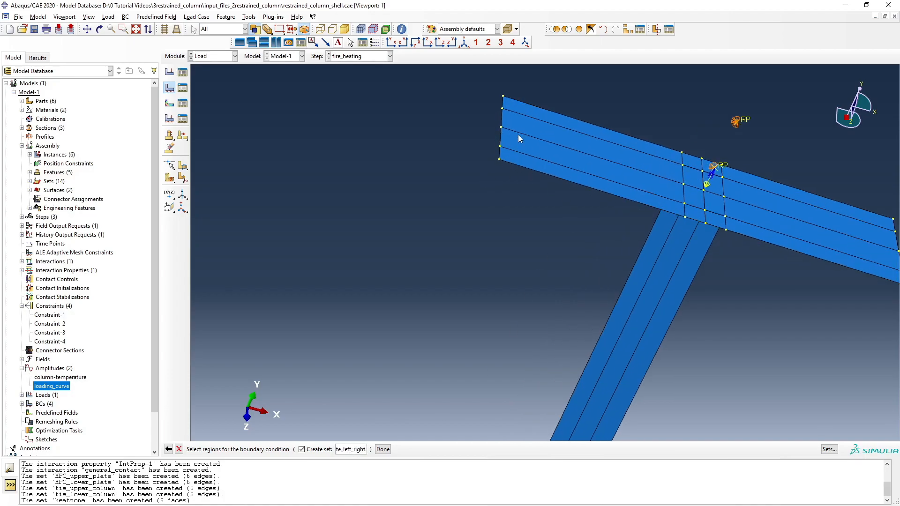
Pick all edge segments along the two short ends of the upper plate as the region and accept them.
scroll(505, 192, down, 4)
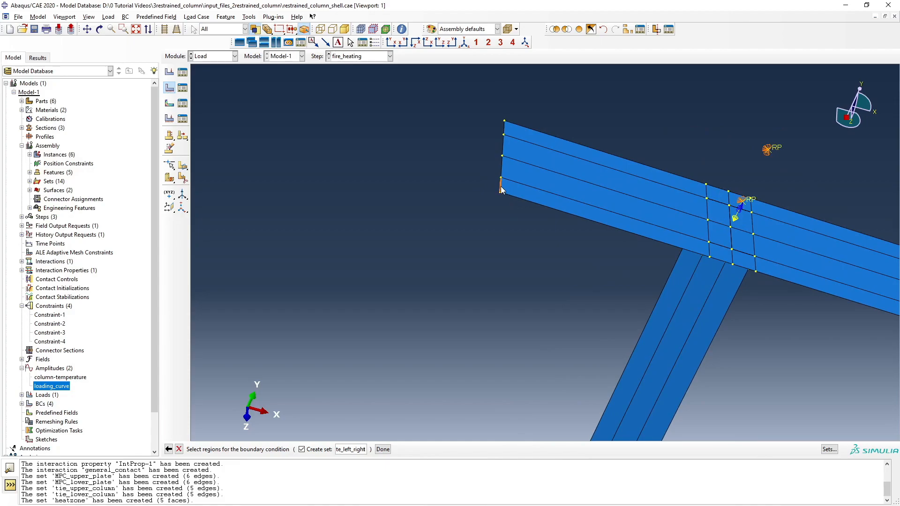
click(501, 188)
shift+click(502, 167)
shift+click(505, 146)
shift+click(505, 126)
scroll(334, 151, up, 4)
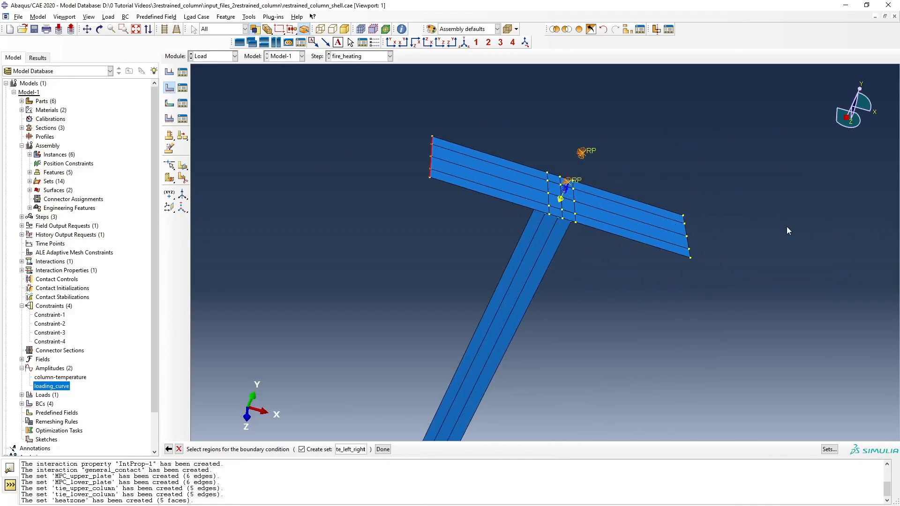
scroll(724, 234, down, 3)
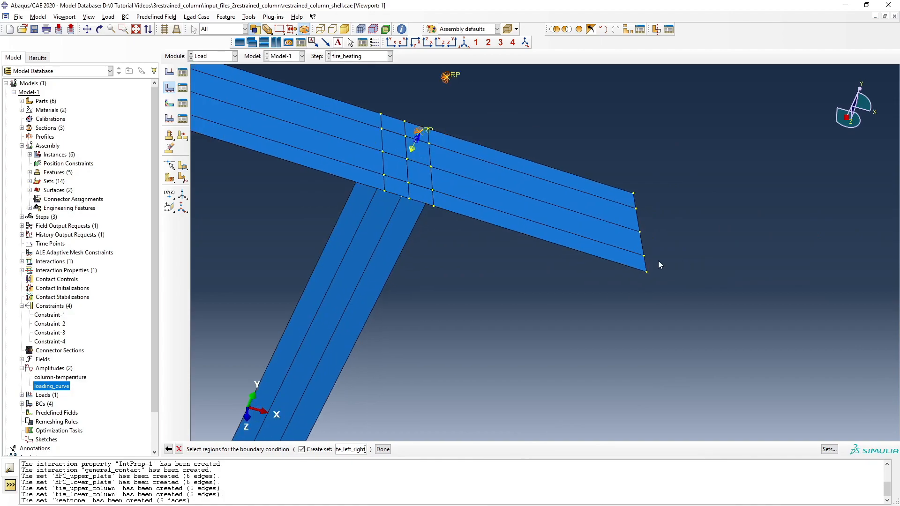
shift+click(641, 243)
shift+click(637, 216)
scroll(745, 229, up, 2)
middle_click(745, 229)
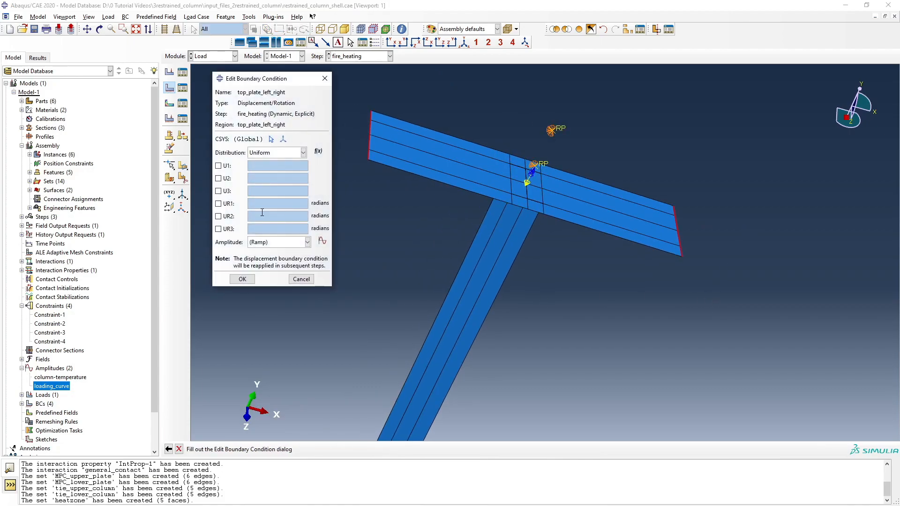
Restrain U2 and U3 at 0 on the upper plate's two end edges and save the boundary condition.
click(218, 178)
click(217, 191)
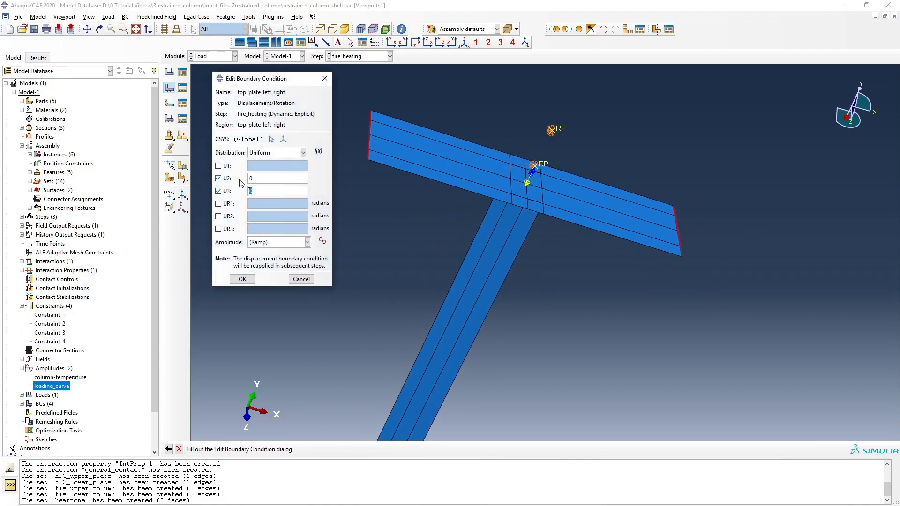
scroll(595, 213, up, 2)
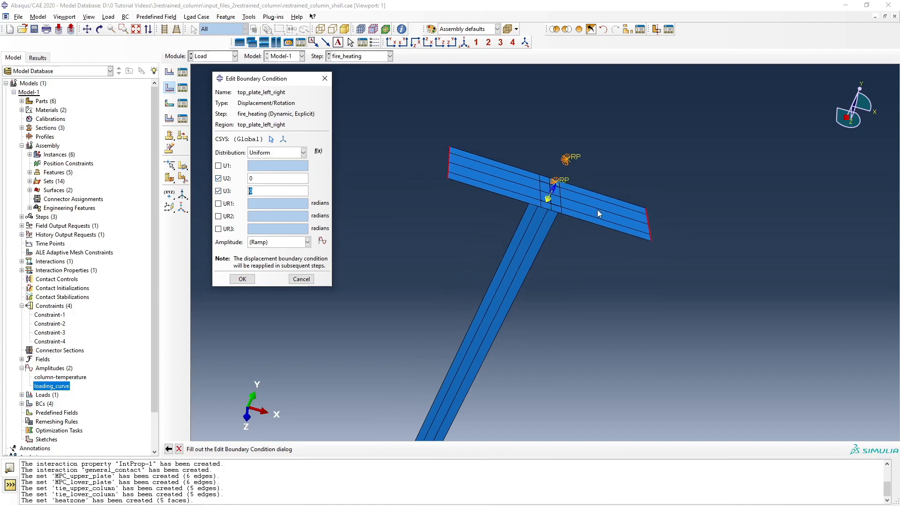
scroll(635, 247, up, 1)
ctrl+alt+drag(625, 271, 597, 252)
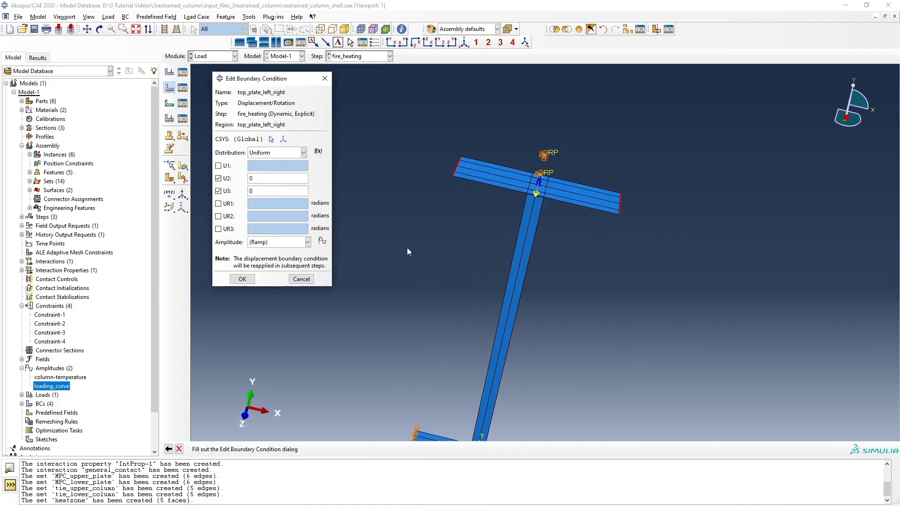
click(244, 280)
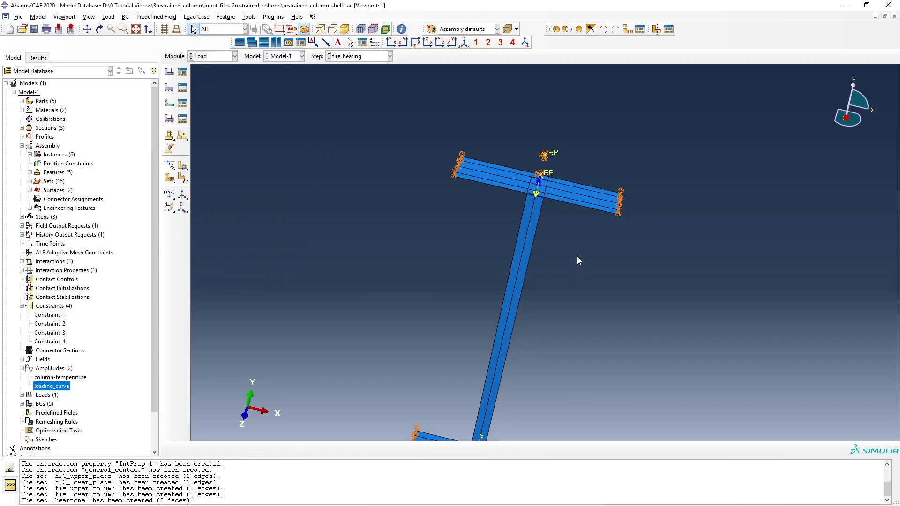
Review the full names of all boundary conditions and the steps in which each one is created or propagated.
click(464, 46)
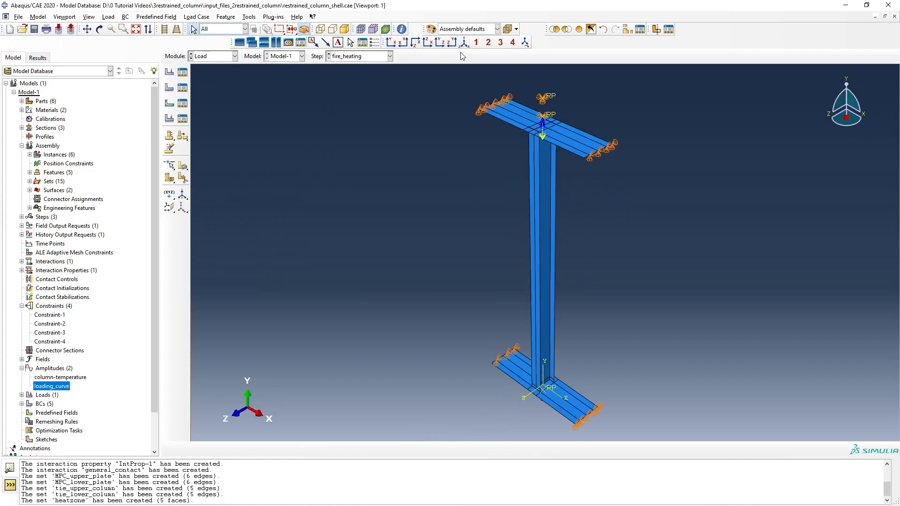
click(187, 92)
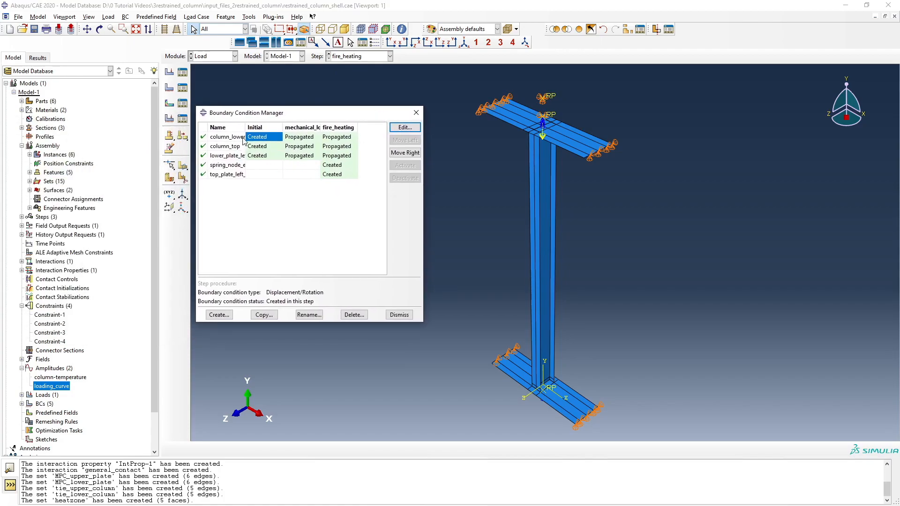
drag(246, 127, 270, 130)
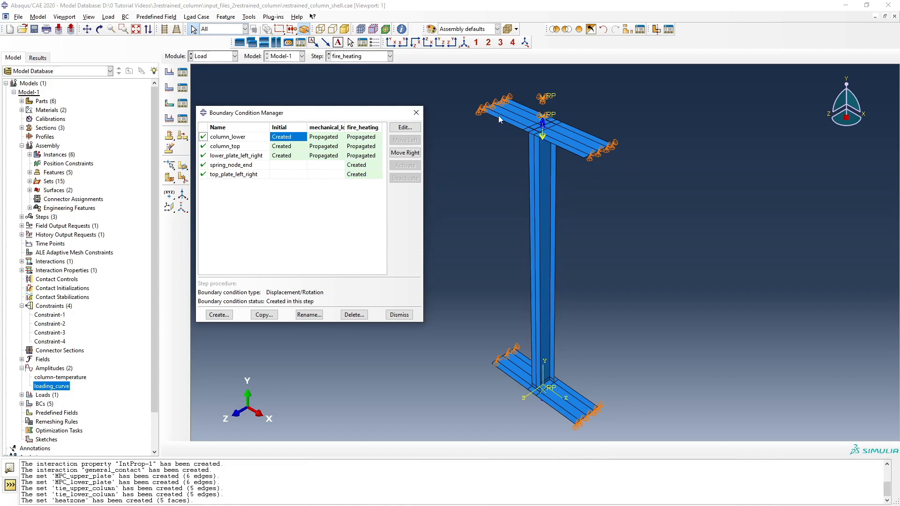
click(416, 112)
Compare the boundary conditions and load shown on the column in the Initial, mechanical_loading and fire_heating steps.
click(389, 56)
click(380, 75)
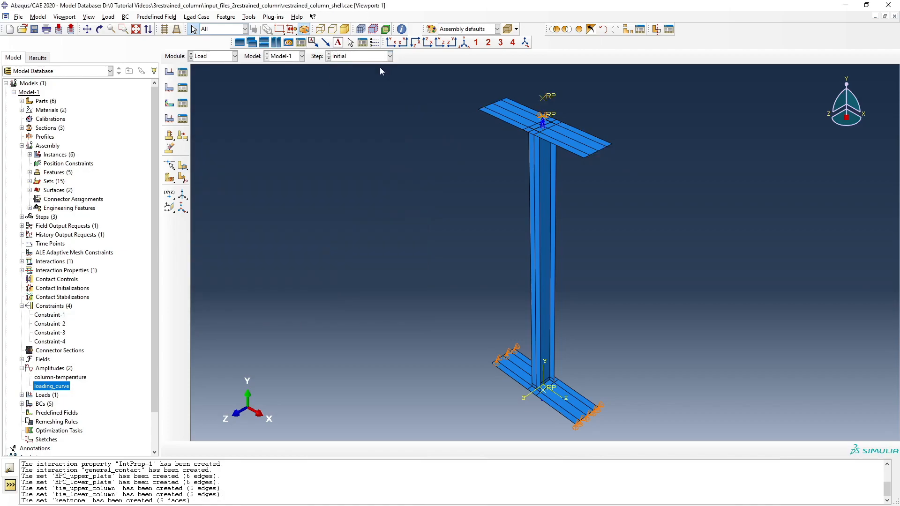
click(389, 56)
click(370, 75)
click(389, 55)
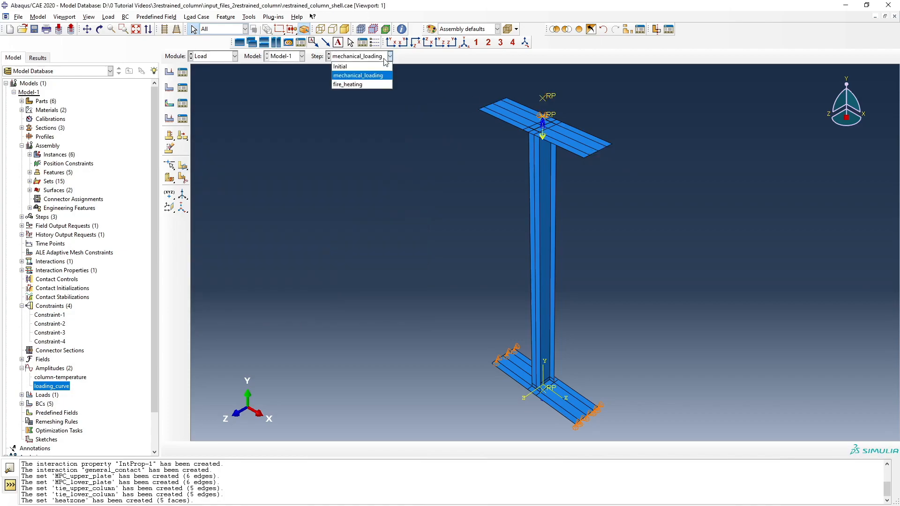
click(372, 85)
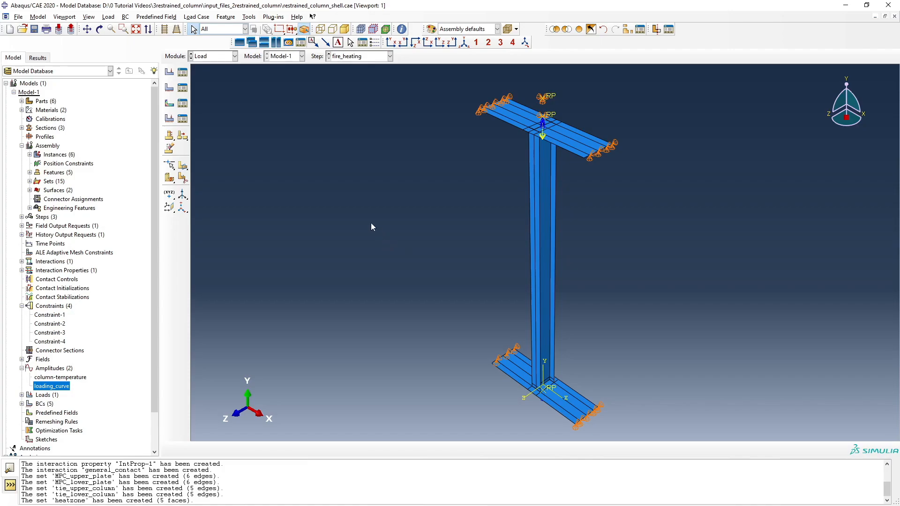
scroll(297, 142, down, 2)
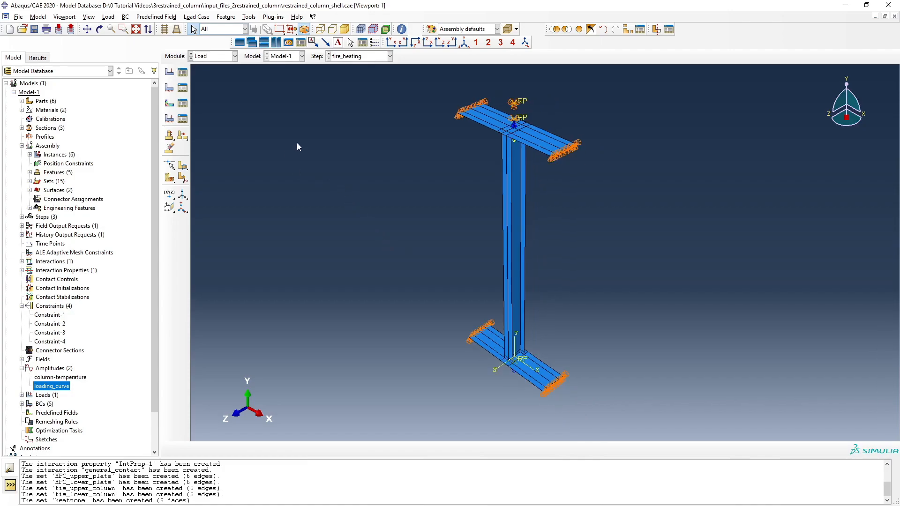
ctrl+alt+drag(363, 205, 407, 199)
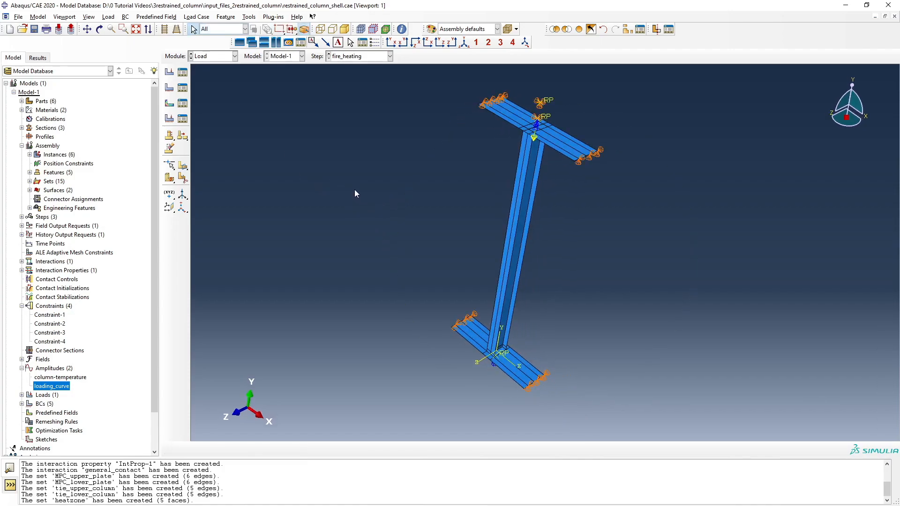
Examine the boundary conditions and load on the column and both end plates from several angles in the fire_heating step.
ctrl+alt+drag(354, 190, 407, 231)
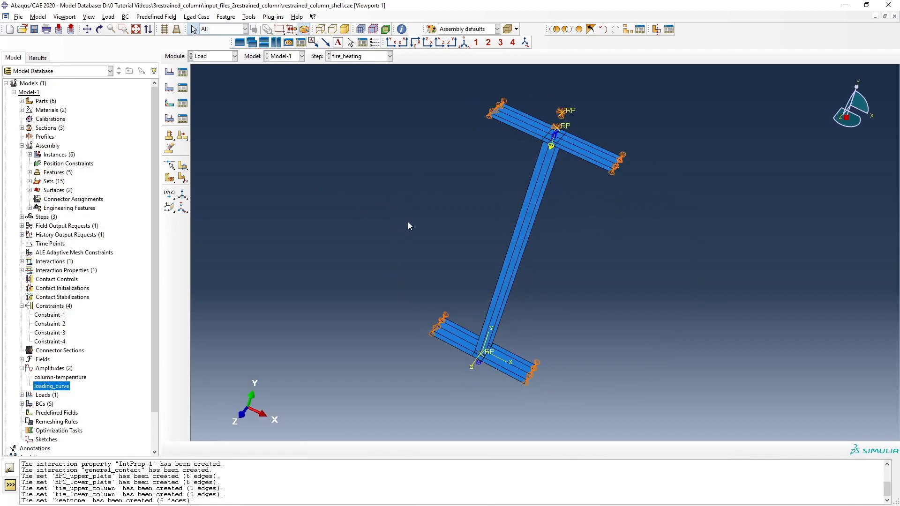
scroll(505, 295, up, 1)
scroll(497, 296, down, 2)
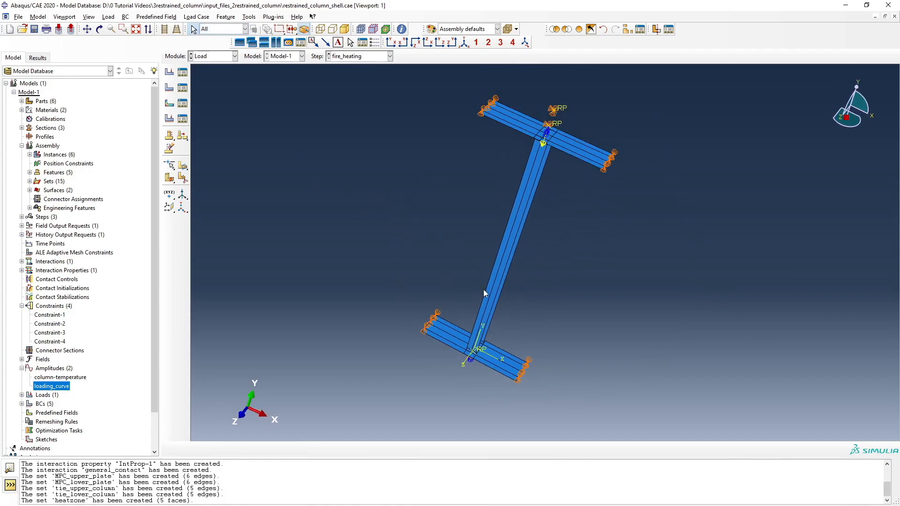
scroll(509, 276, up, 1)
scroll(418, 251, down, 1)
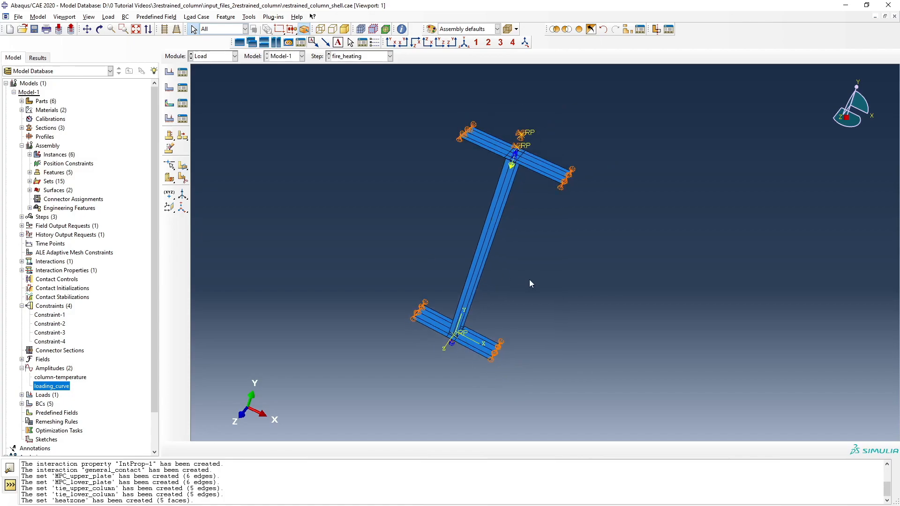
ctrl+alt+drag(530, 279, 499, 288)
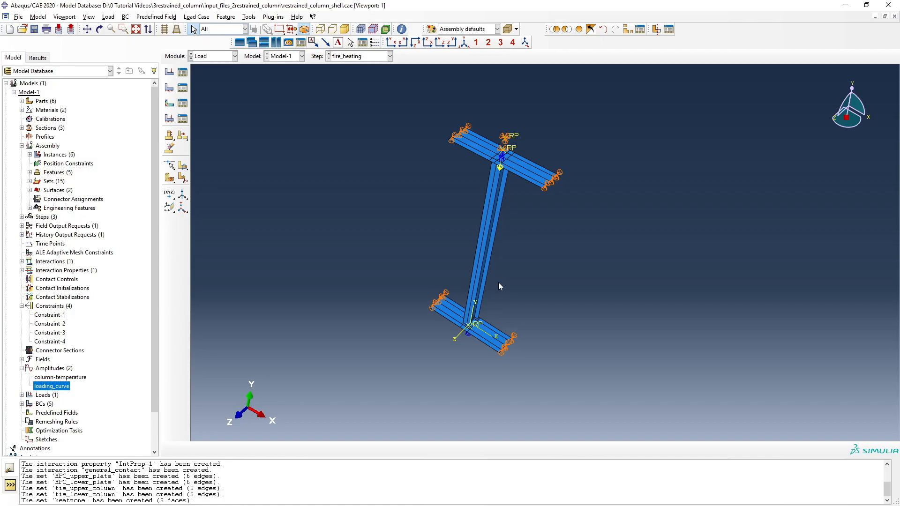
scroll(497, 299, up, 1)
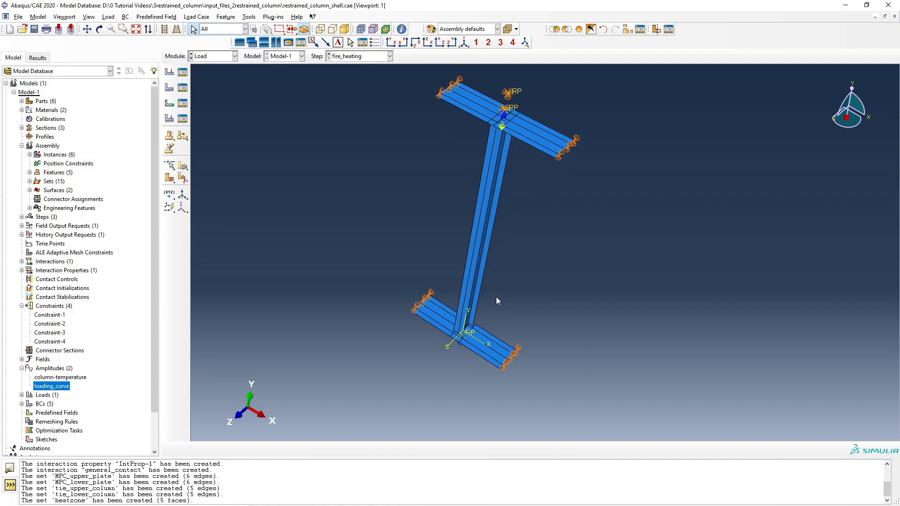
scroll(483, 284, up, 2)
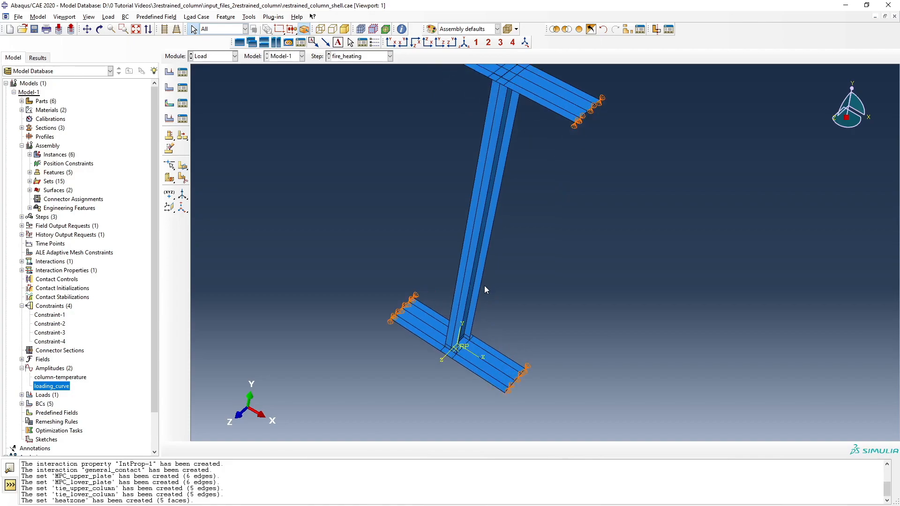
mouse_move(519, 303)
ctrl+alt+mouse_down()
mouse_move(534, 284)
mouse_move(525, 295)
ctrl+alt+mouse_up()
scroll(434, 311, up, 2)
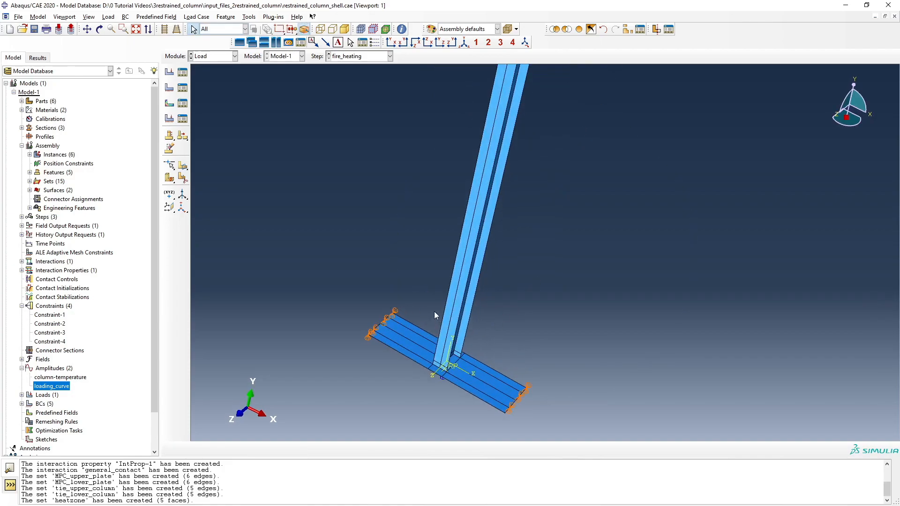
scroll(470, 271, down, 3)
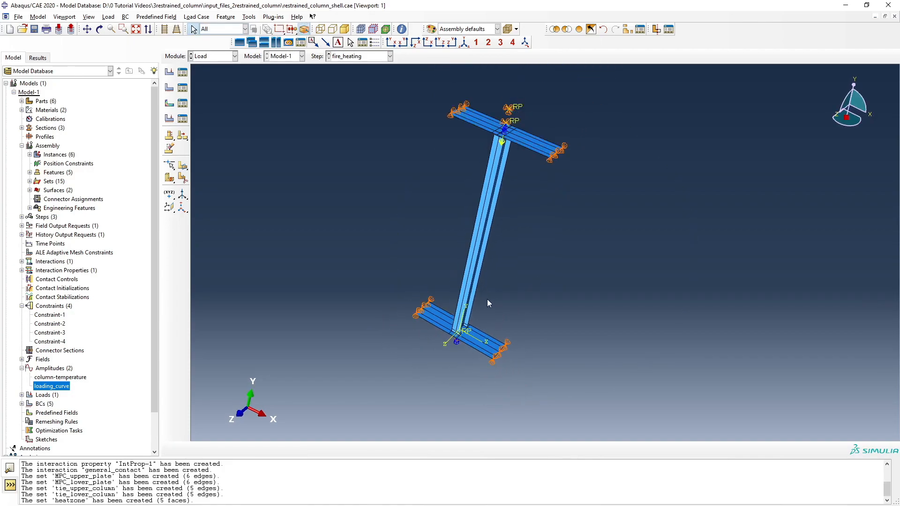
scroll(482, 215, up, 2)
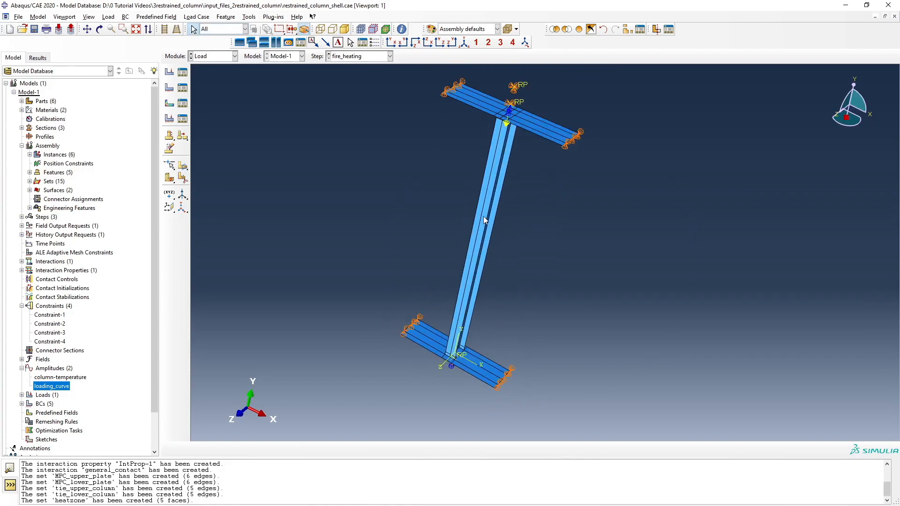
Switch to the Mesh module and seed all part instances of the assembly with an approximate global size of 20.
click(234, 56)
click(212, 119)
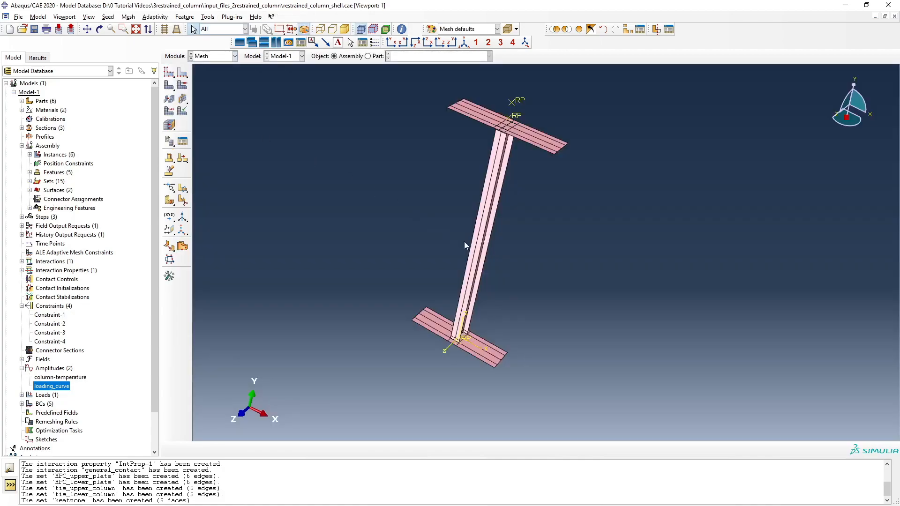
ctrl+alt+drag(463, 241, 476, 245)
click(170, 72)
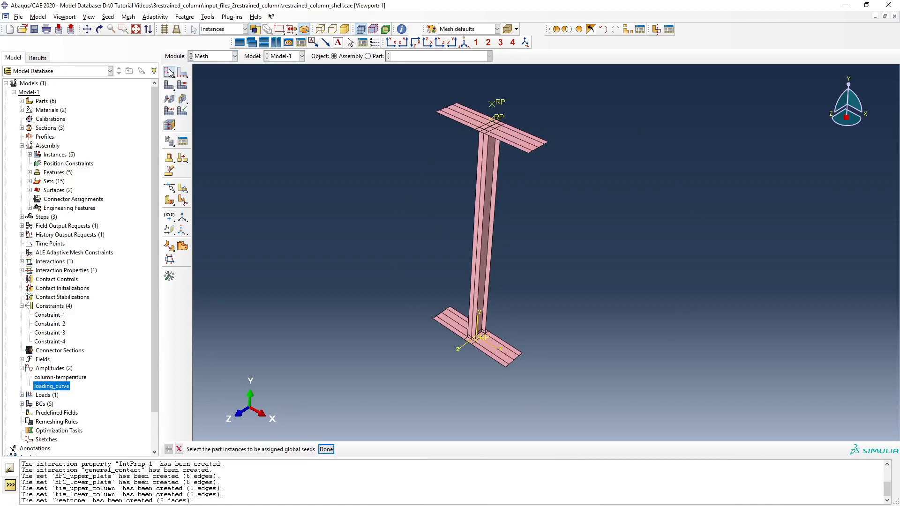
scroll(408, 235, down, 2)
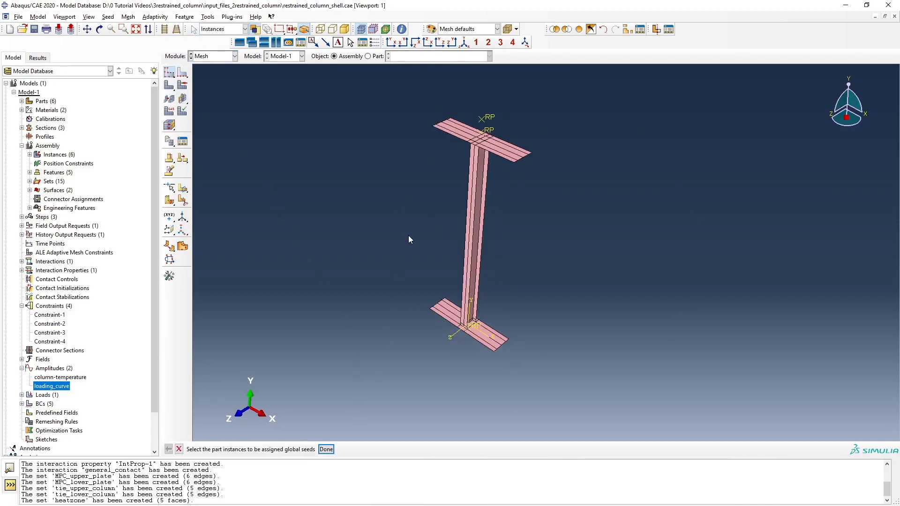
drag(384, 97, 590, 384)
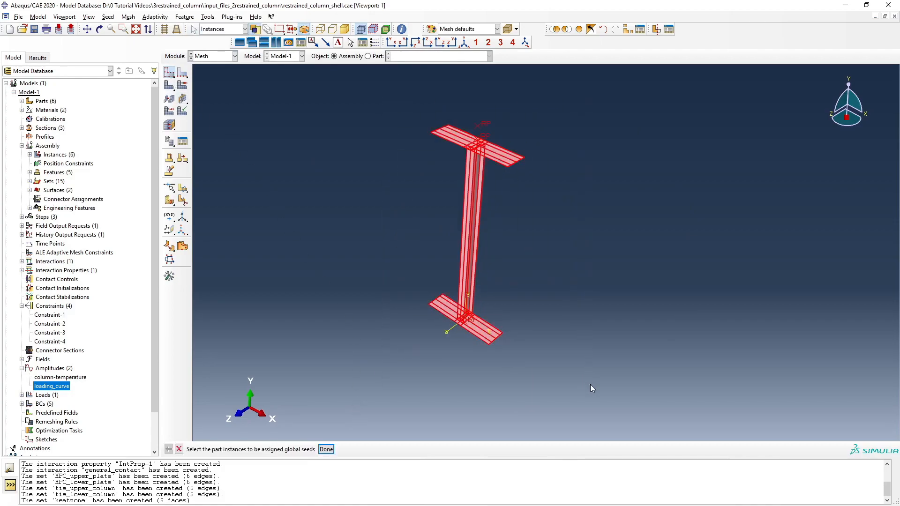
middle_click(586, 370)
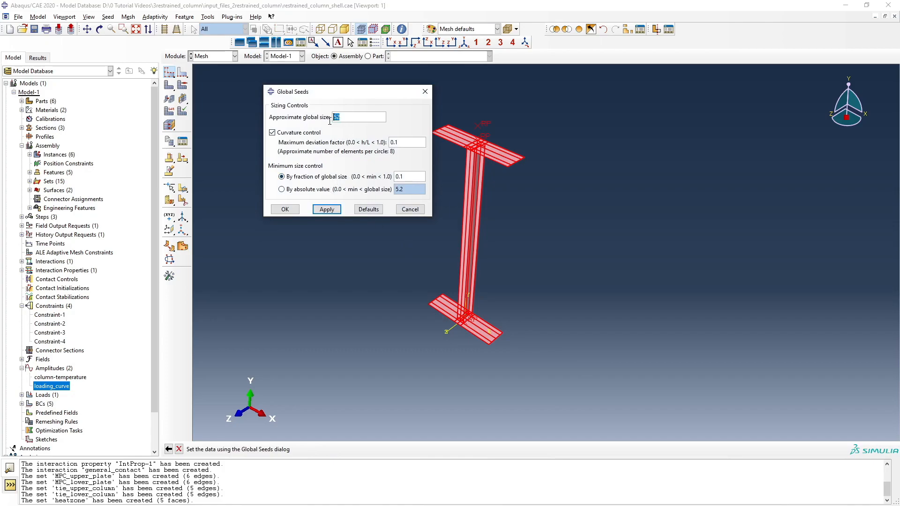
click(334, 209)
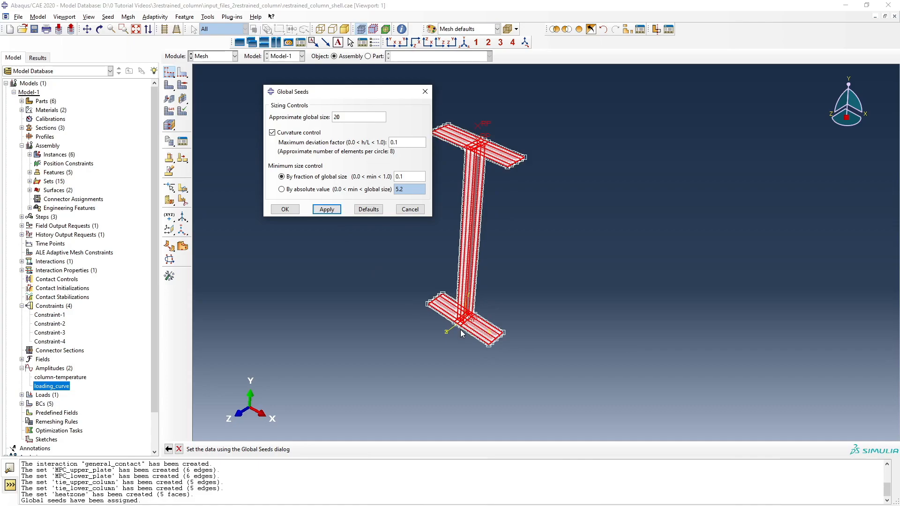
scroll(459, 320, up, 6)
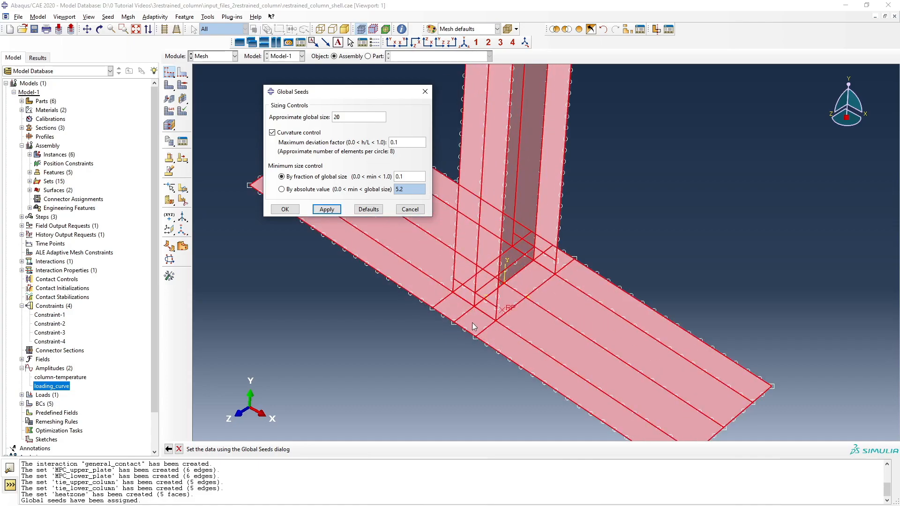
scroll(485, 318, up, 2)
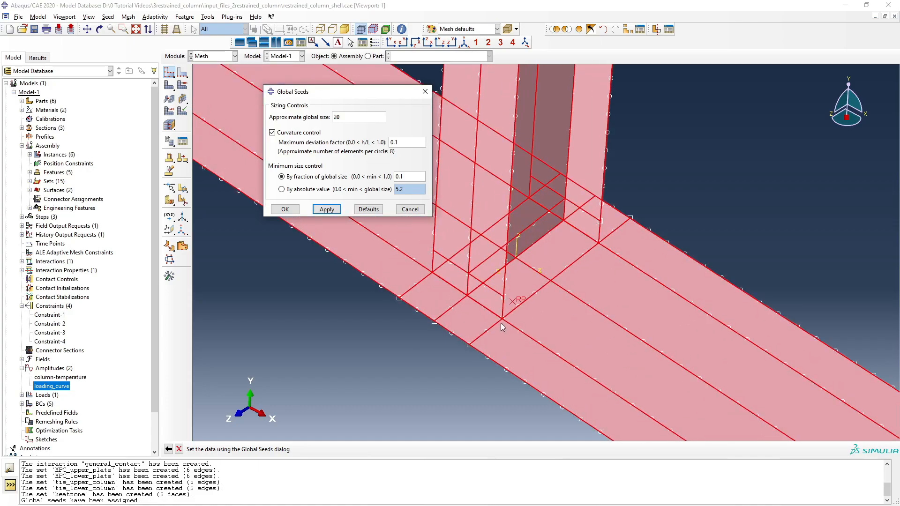
scroll(500, 323, down, 3)
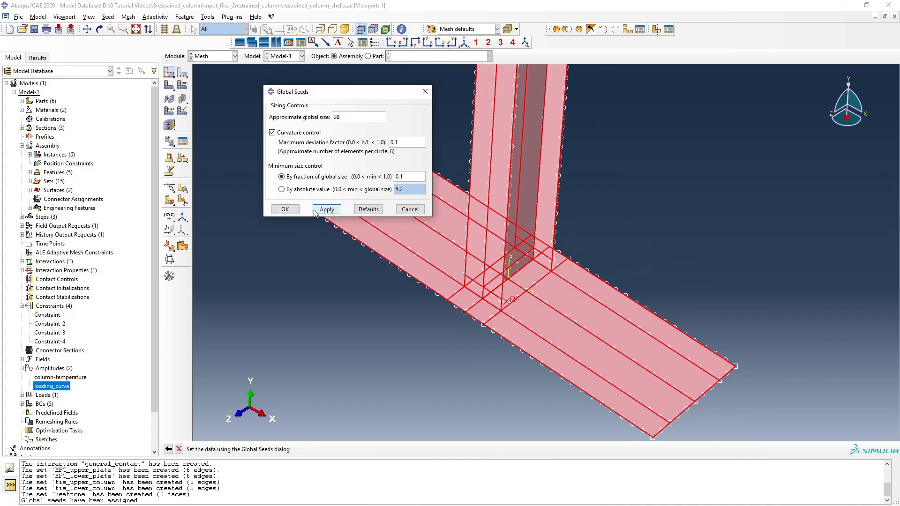
click(283, 209)
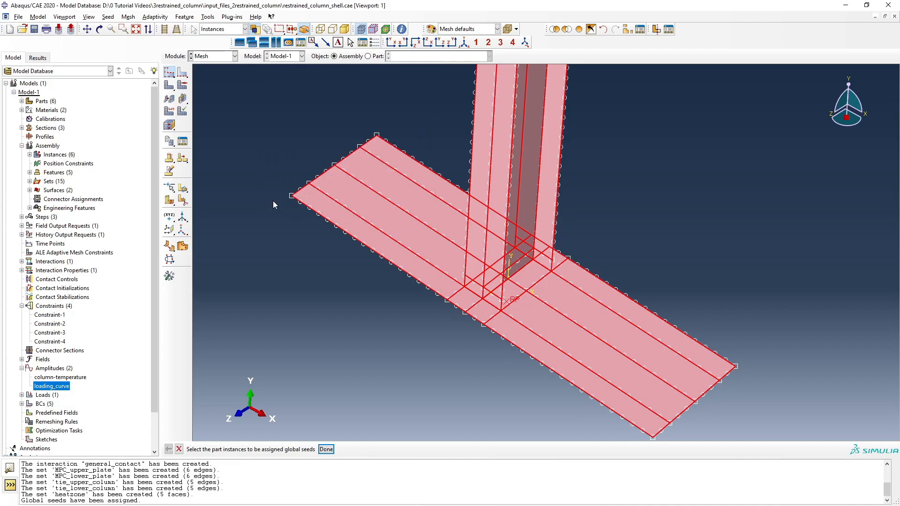
click(180, 449)
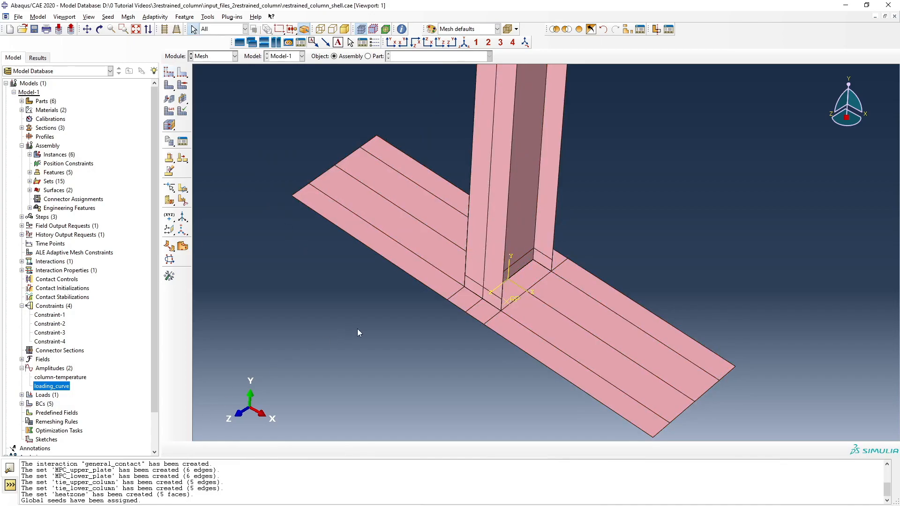
Assign Explicit linear shell elements with reduced integration and small membrane strains, warping considered (S4RSW), to all faces of the column and plates.
scroll(370, 331, down, 6)
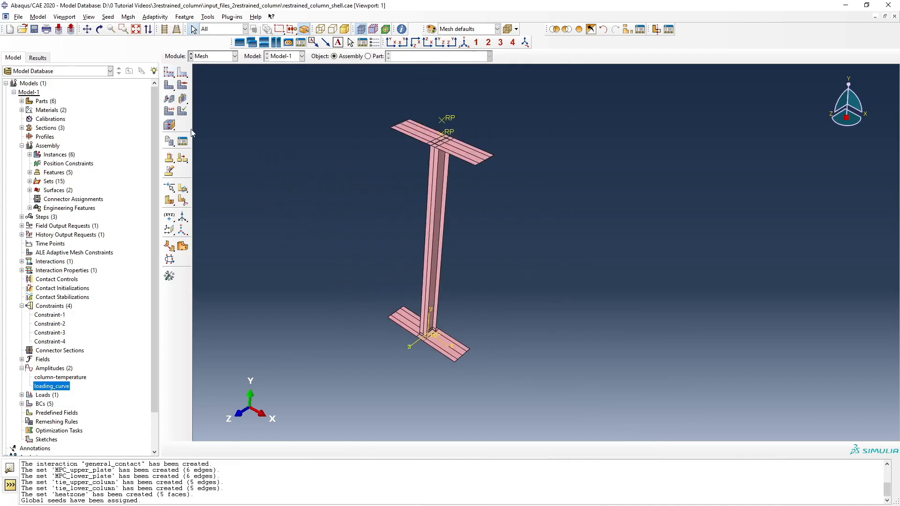
click(170, 111)
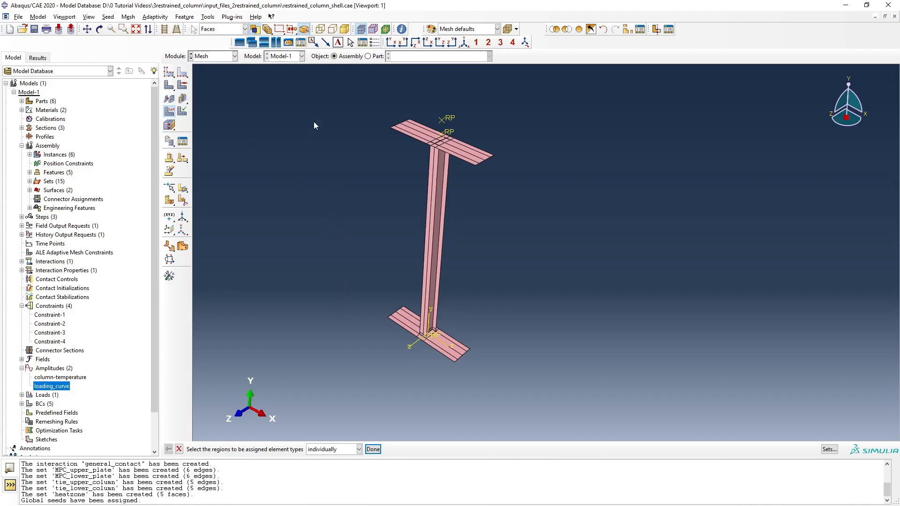
drag(305, 93, 551, 400)
middle_click(550, 378)
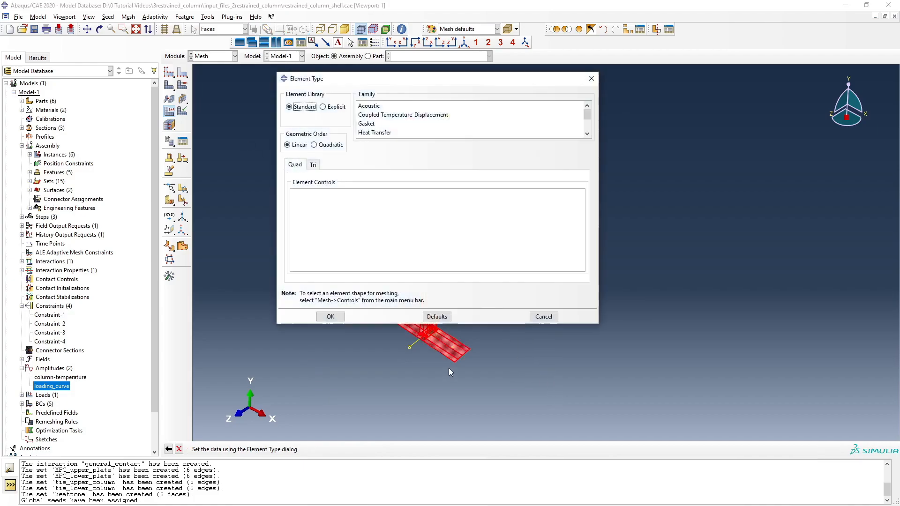
click(323, 107)
click(379, 136)
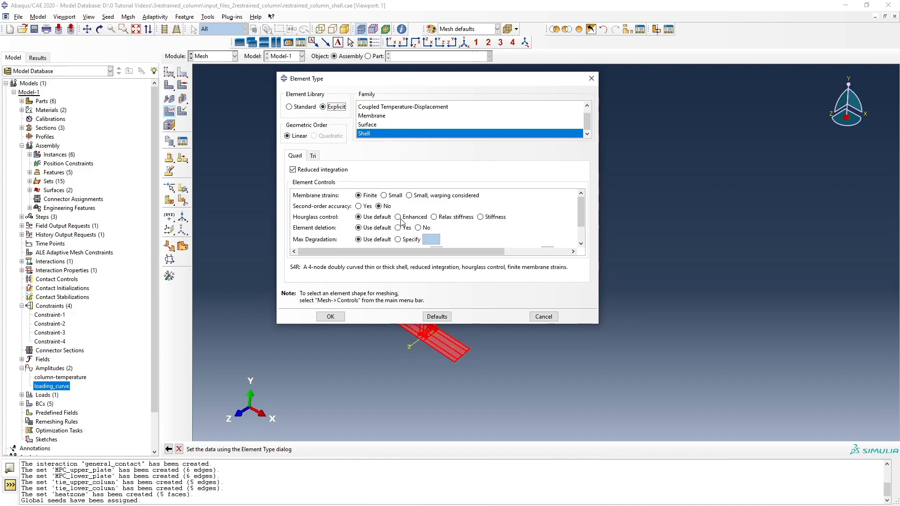
click(409, 195)
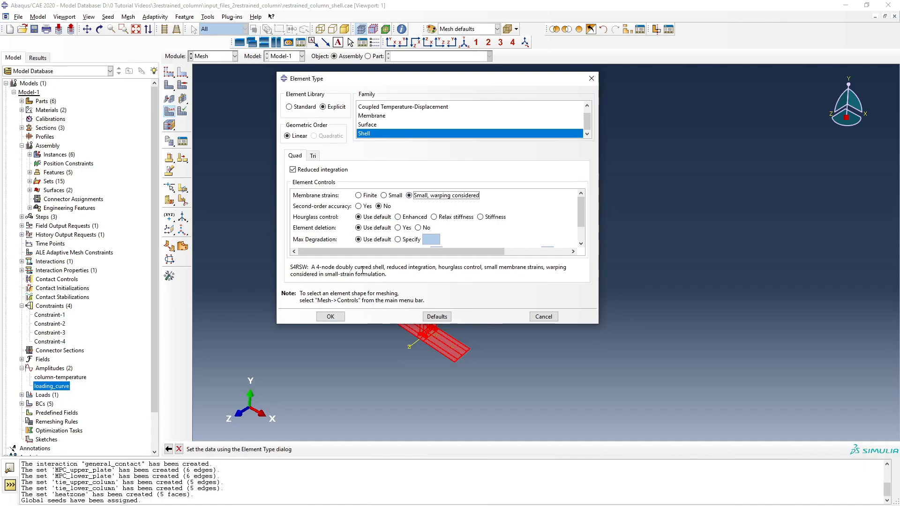
click(338, 317)
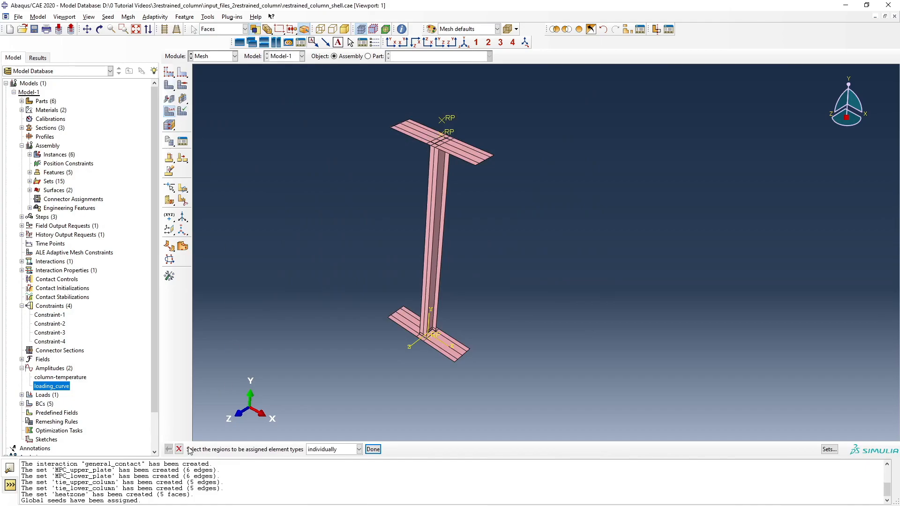
click(373, 449)
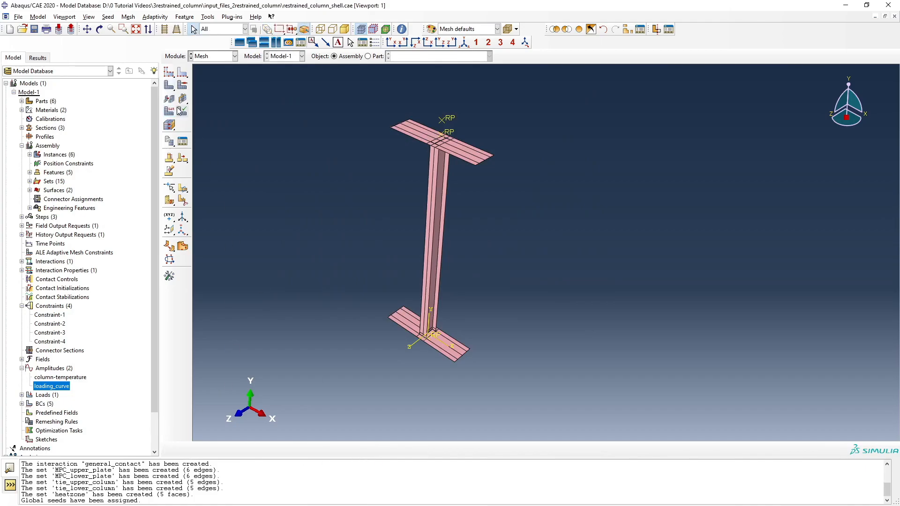
Mesh all part instances of the column and plate assembly.
click(169, 85)
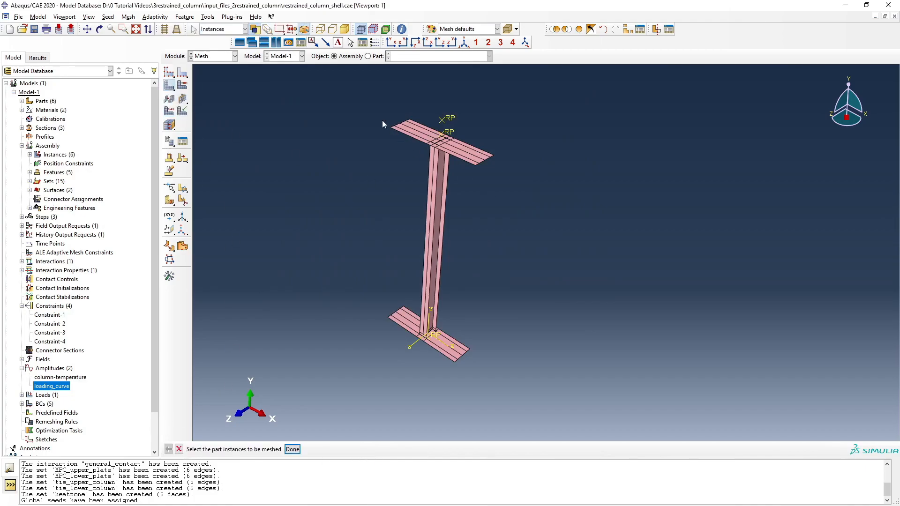
drag(357, 92, 565, 379)
middle_click(564, 375)
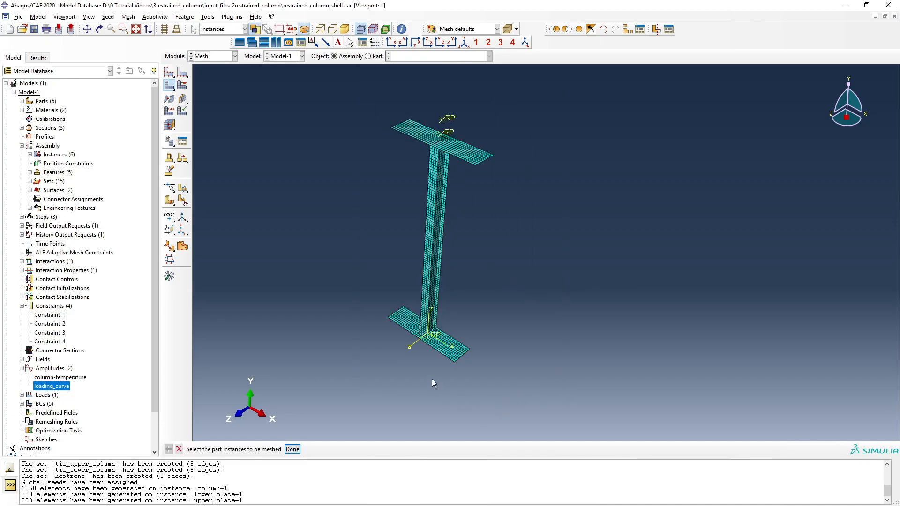
scroll(425, 364, up, 5)
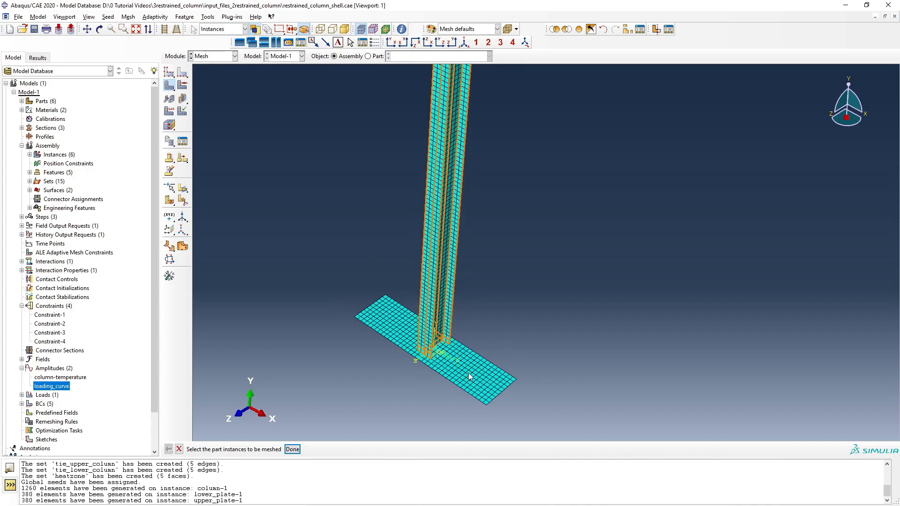
scroll(470, 377, down, 5)
Query the mesh of the entire assembly and check its total number of elements.
click(401, 30)
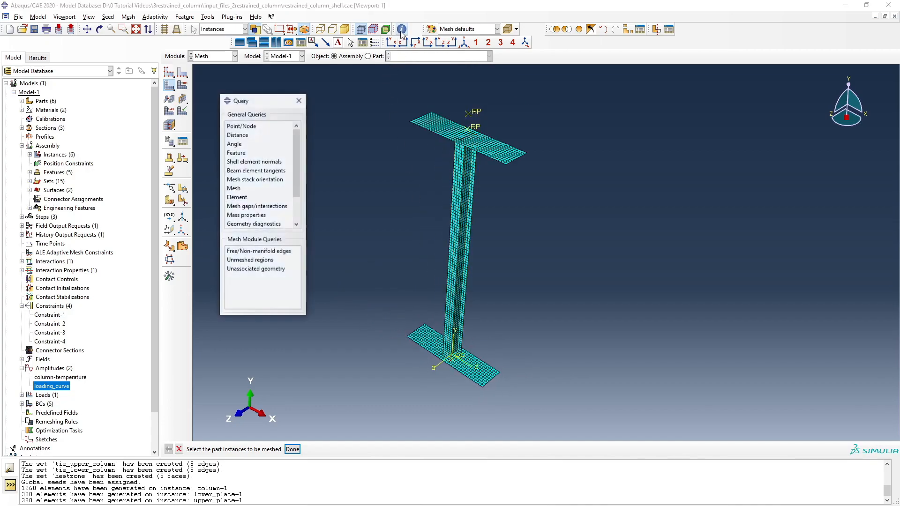
click(237, 188)
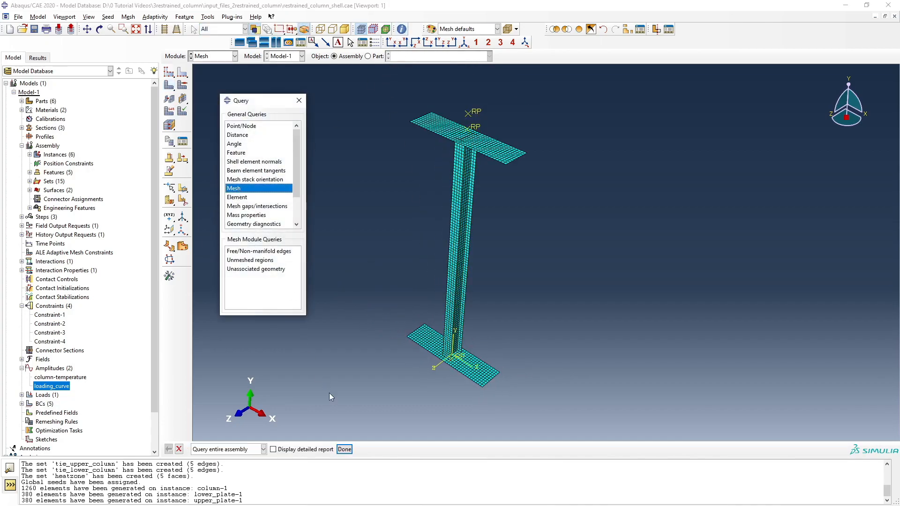
click(344, 449)
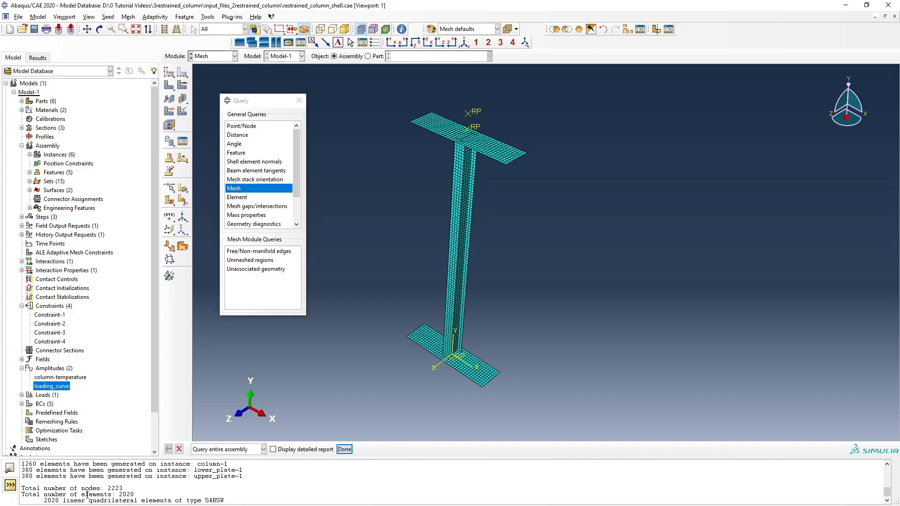
drag(135, 495, 23, 496)
click(299, 99)
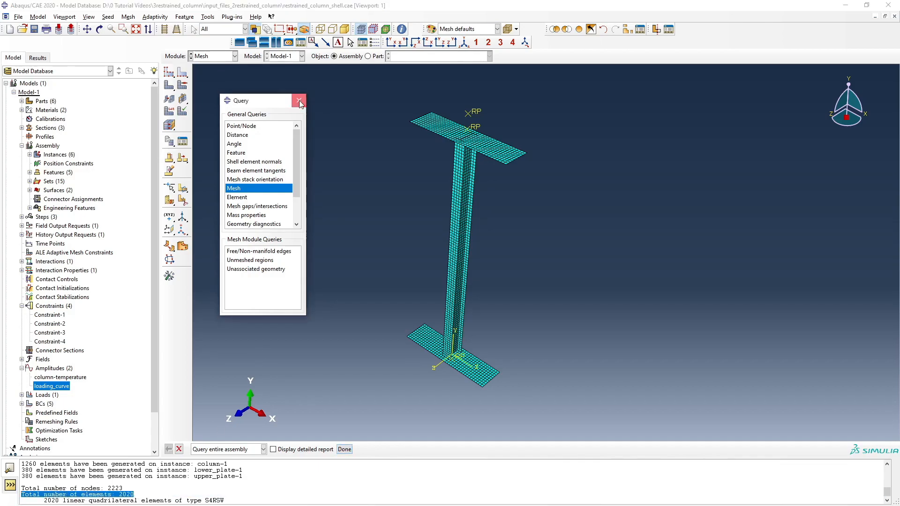
click(179, 449)
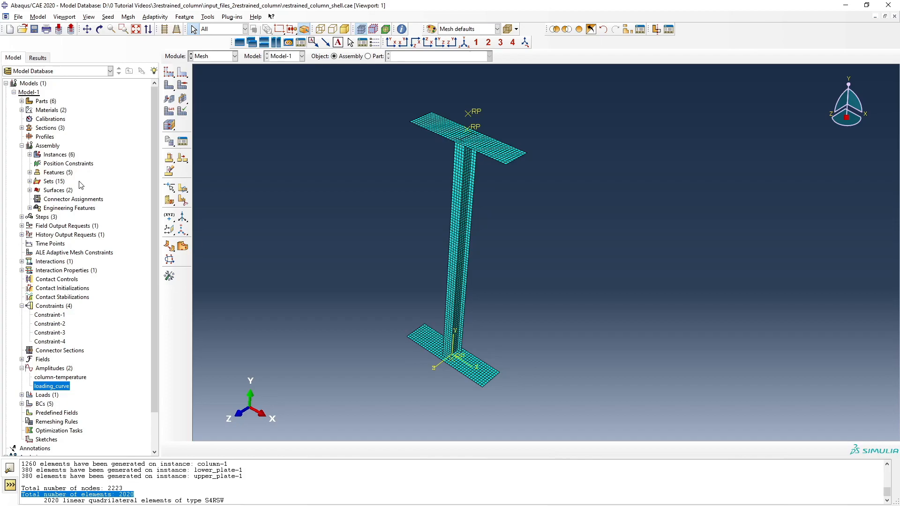
Create an assembly node set named all_nodes containing every node of the column and plate mesh.
click(30, 181)
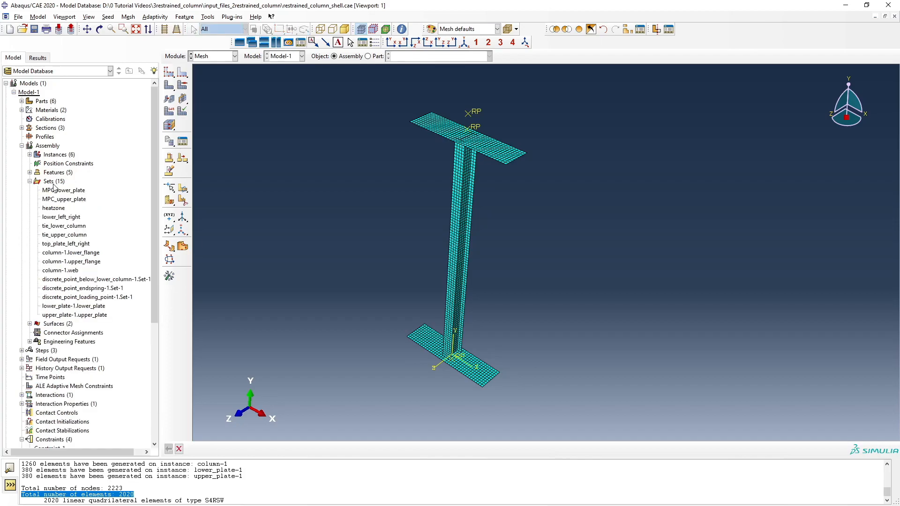
click(54, 183)
right_click(53, 182)
click(66, 194)
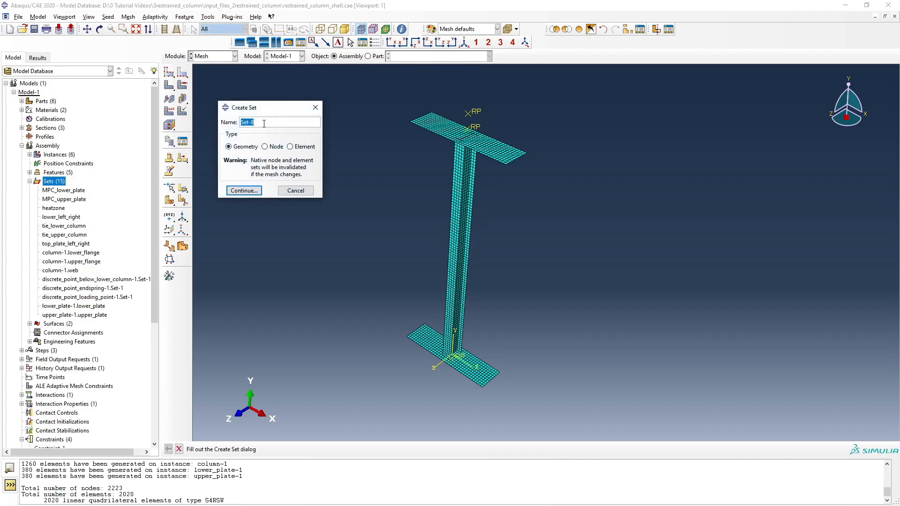
text(all_nodes)
click(265, 148)
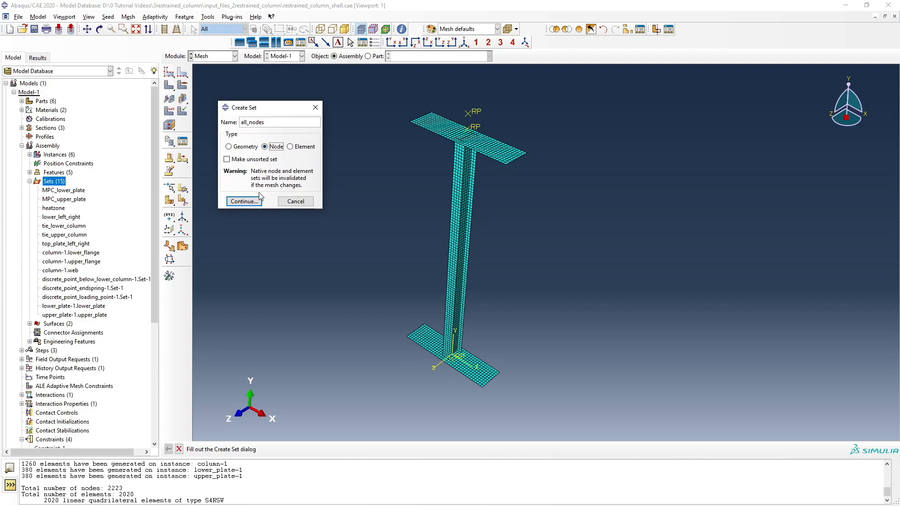
click(247, 205)
drag(400, 119, 596, 420)
middle_click(587, 350)
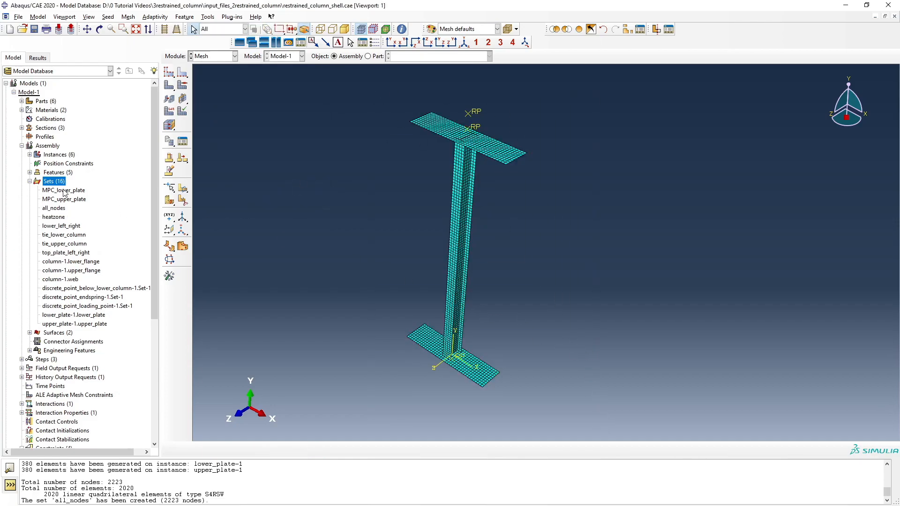
Switch to the Load module and open the predefined field manager with its mechanical_loading column widened.
click(209, 58)
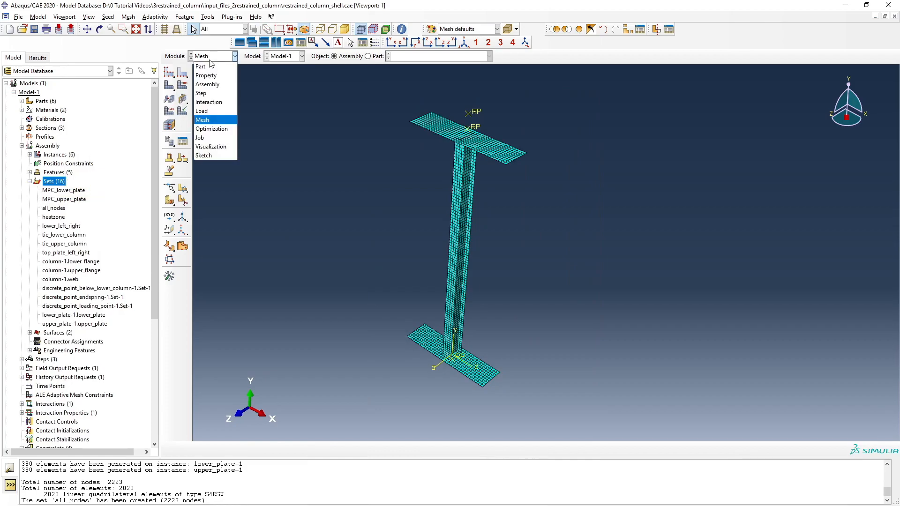
click(205, 114)
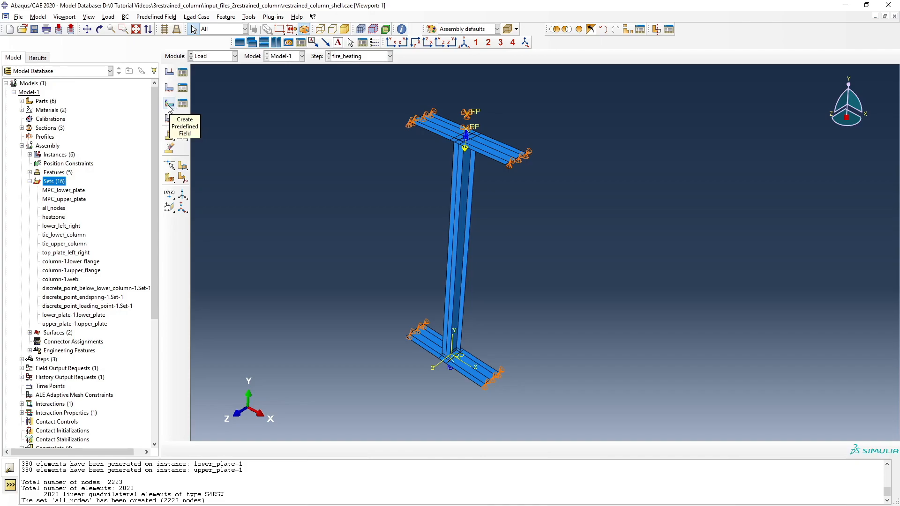
click(170, 103)
click(457, 262)
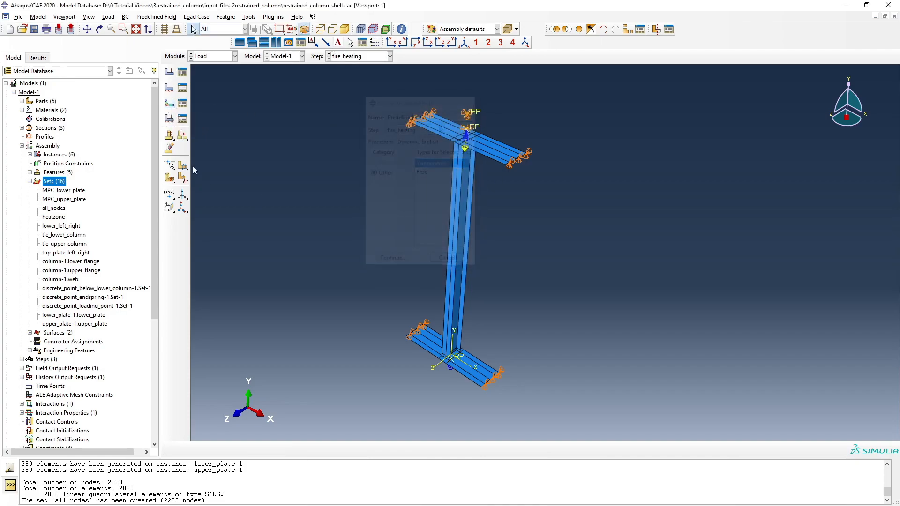
click(183, 104)
drag(197, 109, 364, 113)
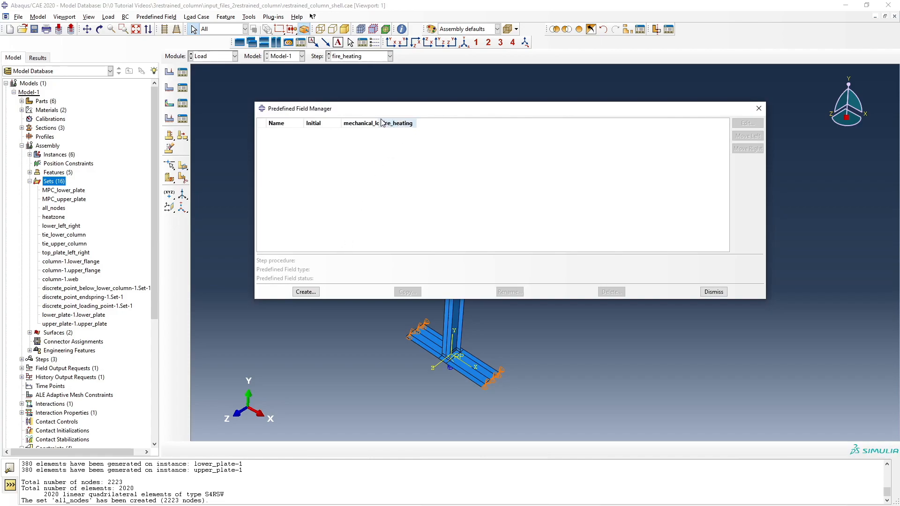
drag(380, 117, 425, 116)
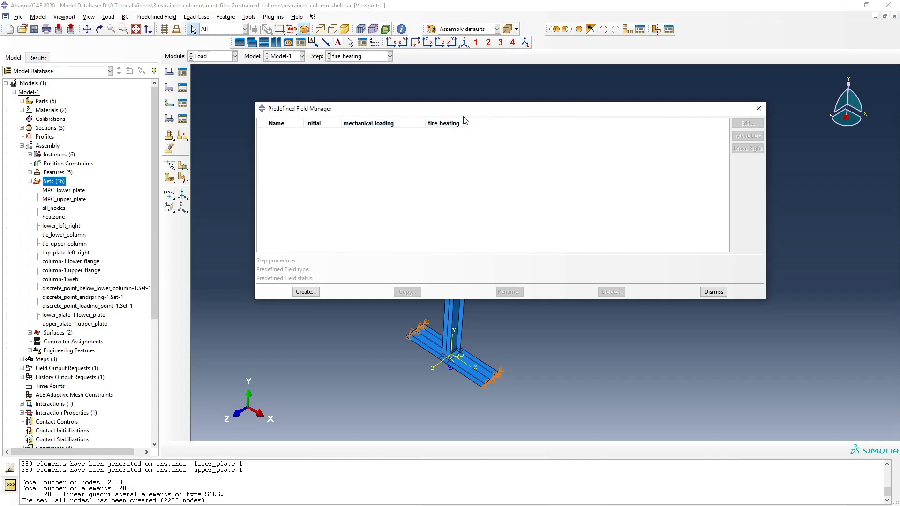
Create a temperature predefined field named intial_temp in the Initial step on the all_nodes set with magnitude 20.
click(306, 291)
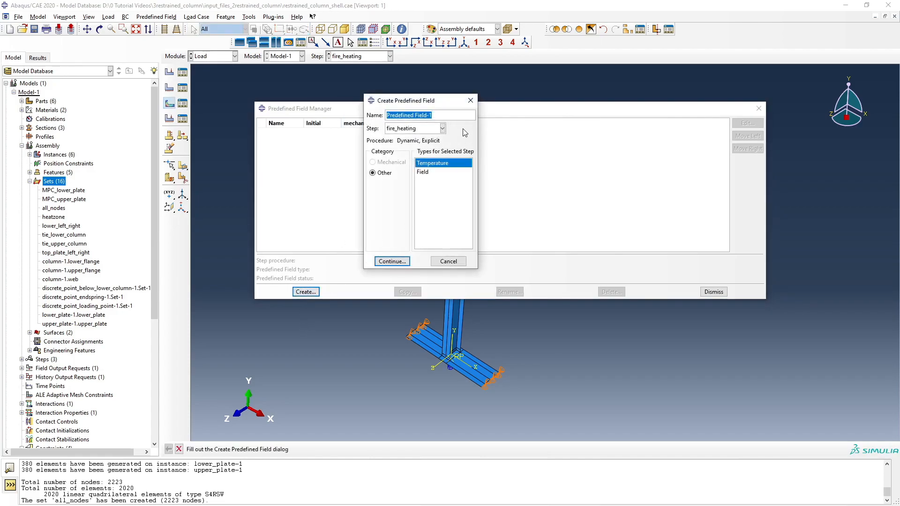
key(BackSpace)
click(442, 128)
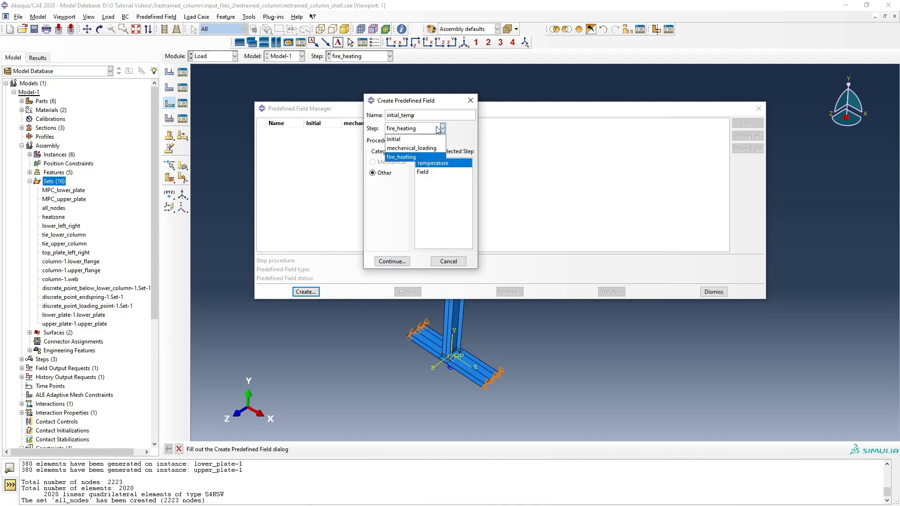
click(397, 134)
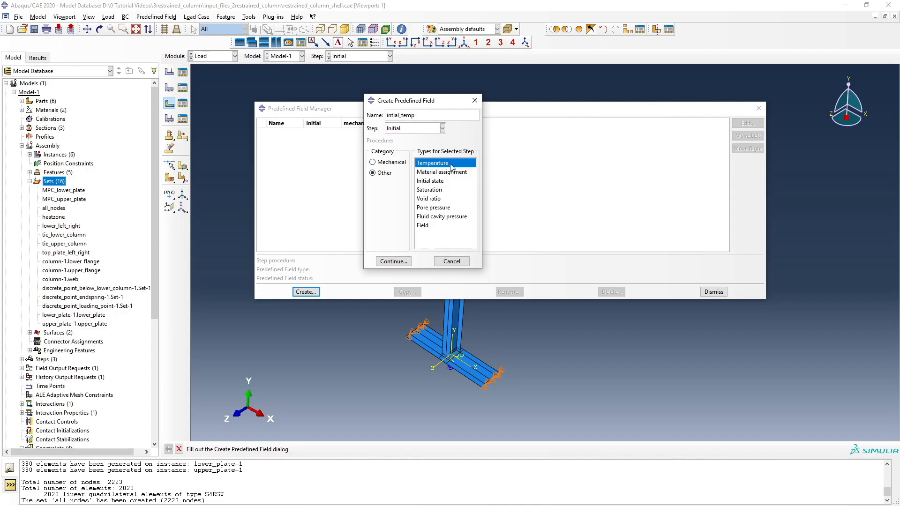
click(392, 261)
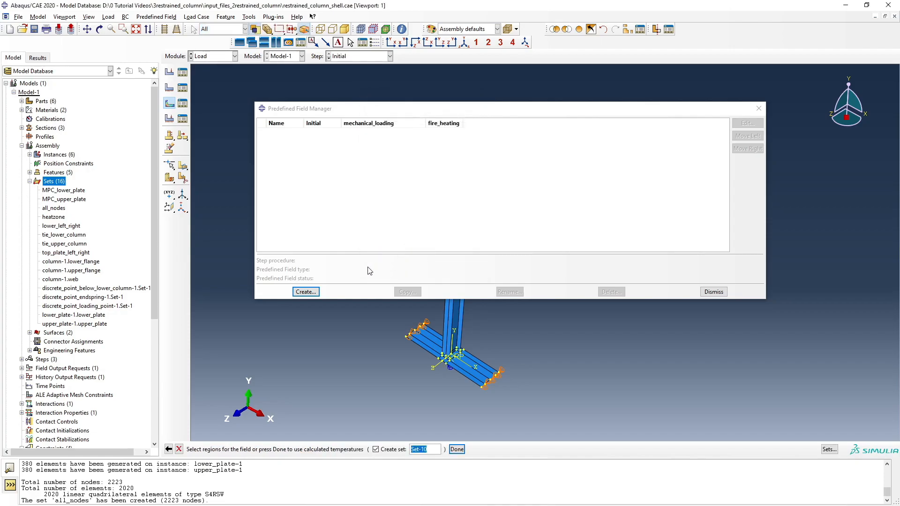
click(830, 449)
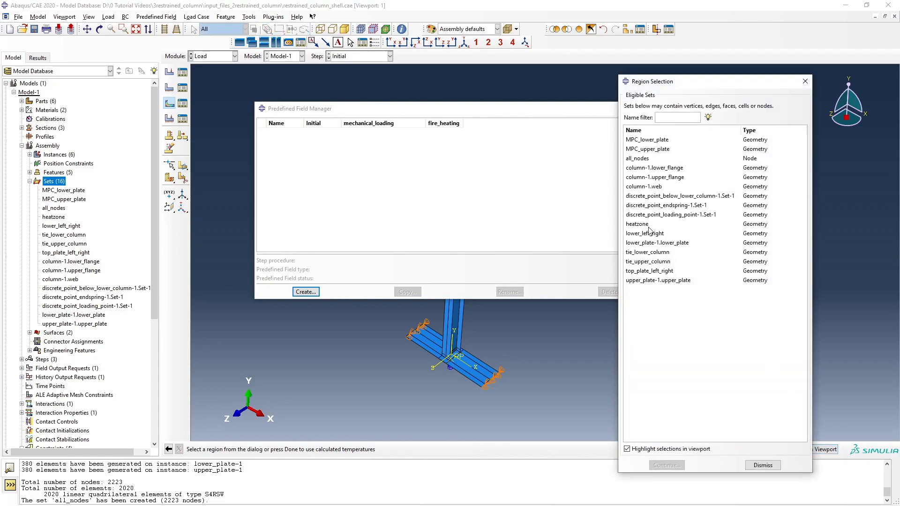
click(647, 161)
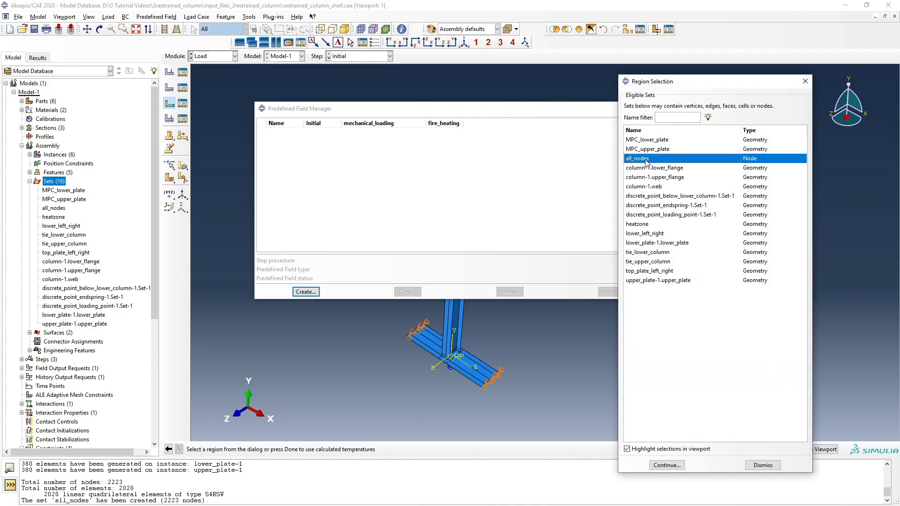
click(666, 465)
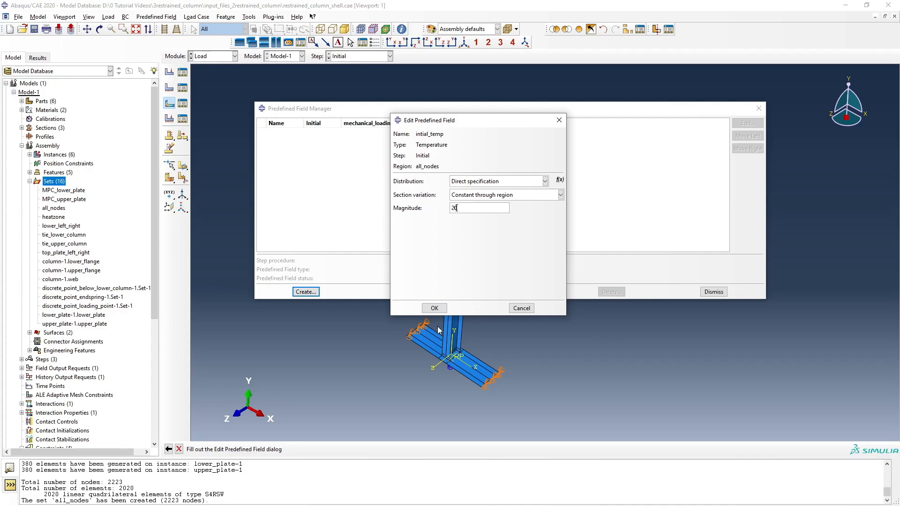
click(435, 308)
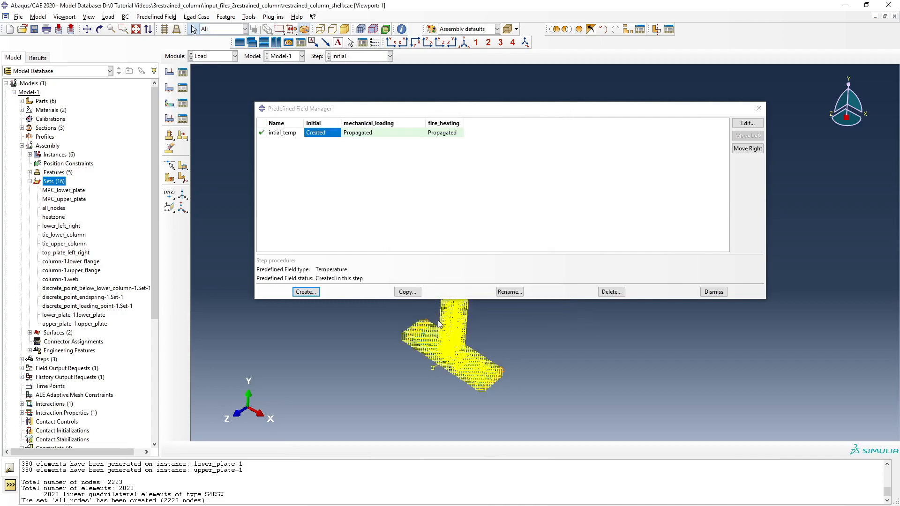
Start a second temperature predefined field named fire_temp in the fire_heating step.
click(306, 291)
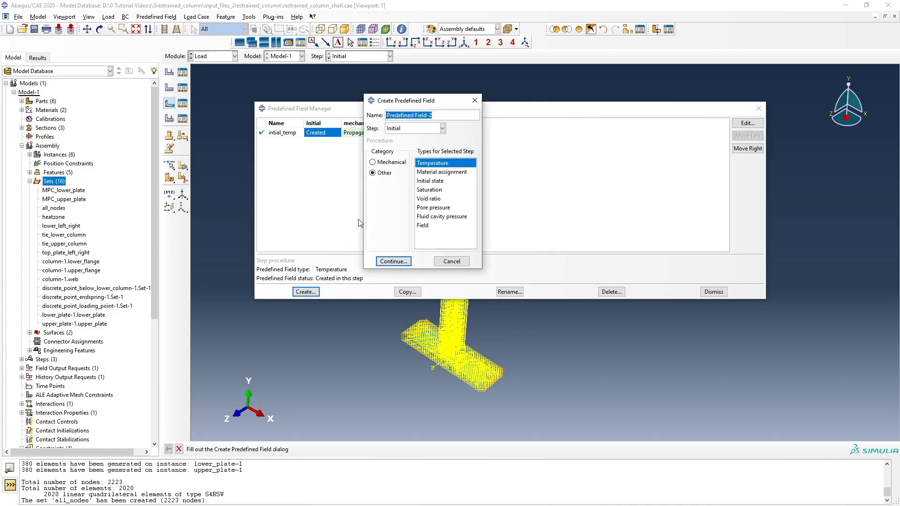
text(fire_temperat)
key(BackSpace)
key(BackSpace)
key(BackSpace)
key(BackSpace)
click(423, 130)
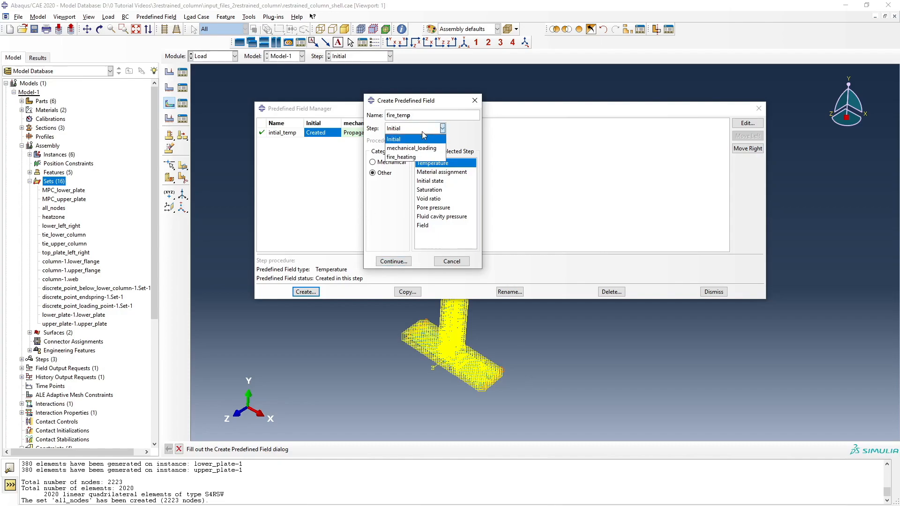
click(402, 156)
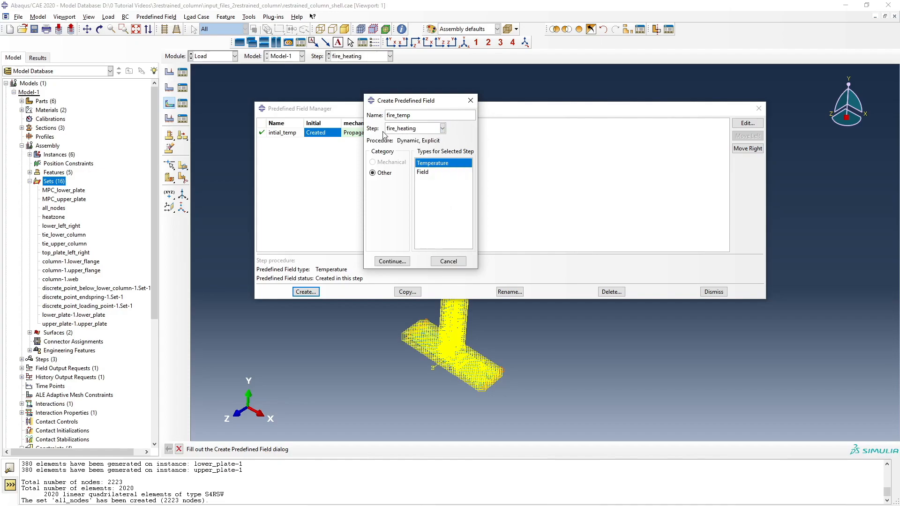
Apply the fire_temp field to the heatzone set with magnitude 1 and the column-temperature amplitude.
click(391, 261)
click(642, 226)
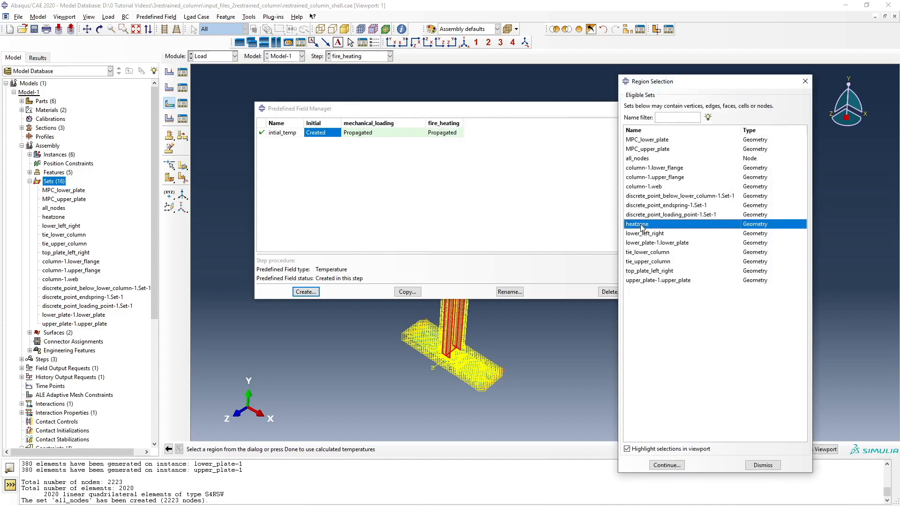
click(667, 465)
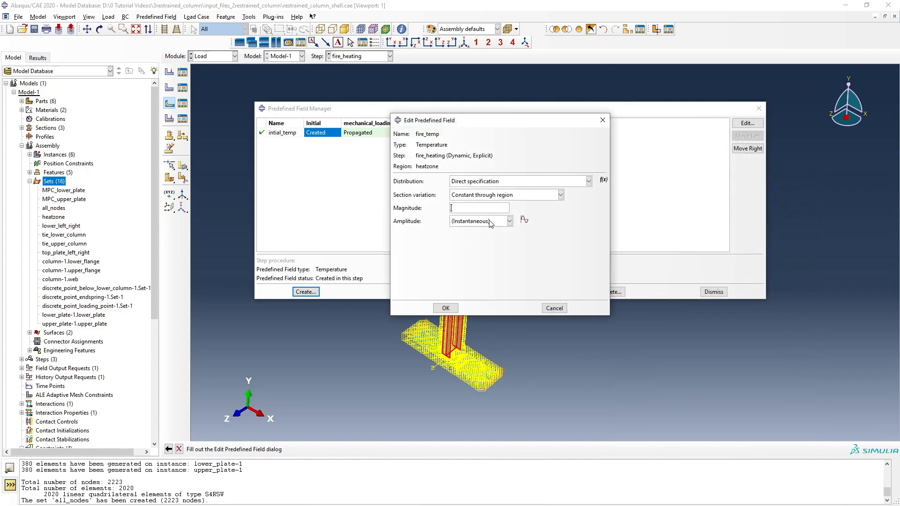
click(490, 223)
click(484, 245)
click(446, 311)
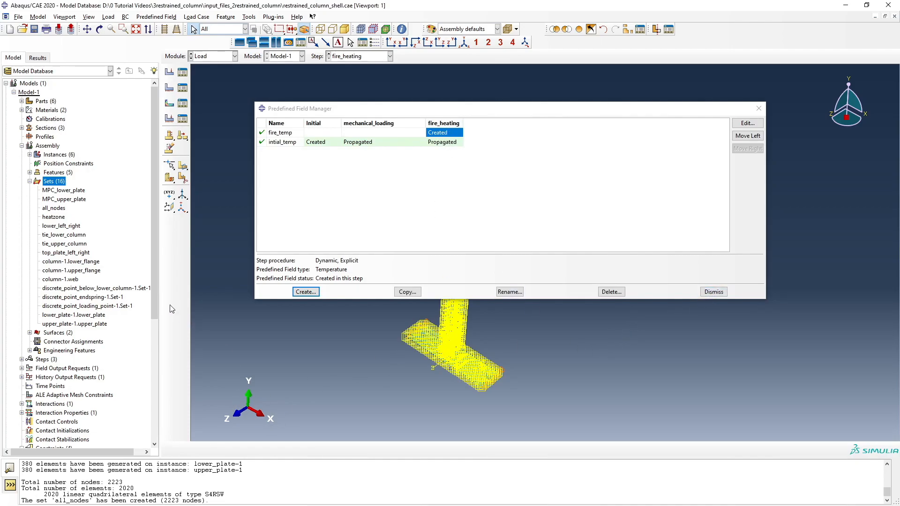
Review the tabular data of the column-temperature and loading_curve amplitudes, and close the predefined field manager.
click(22, 146)
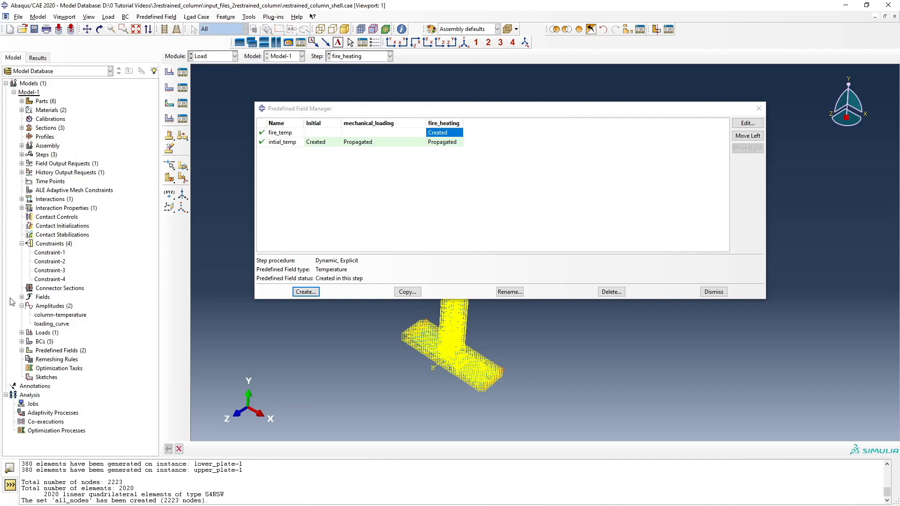
double_click(60, 315)
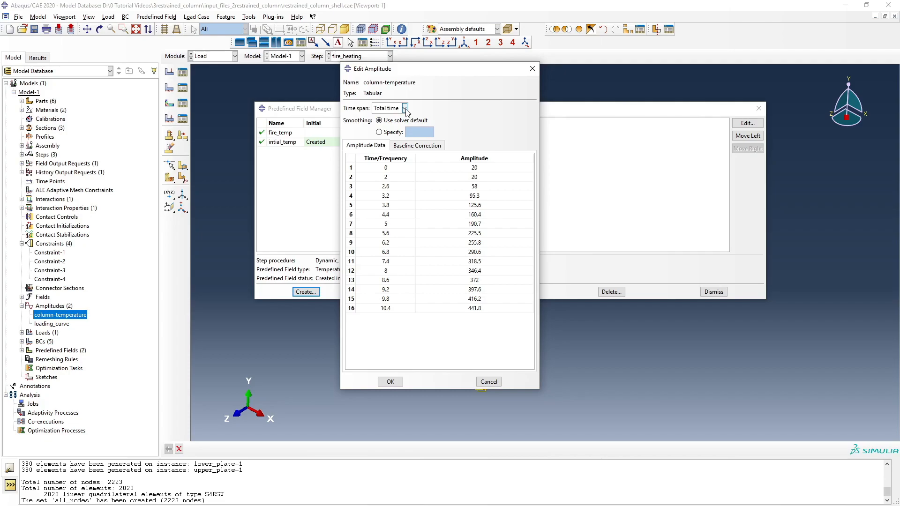
click(392, 382)
click(60, 325)
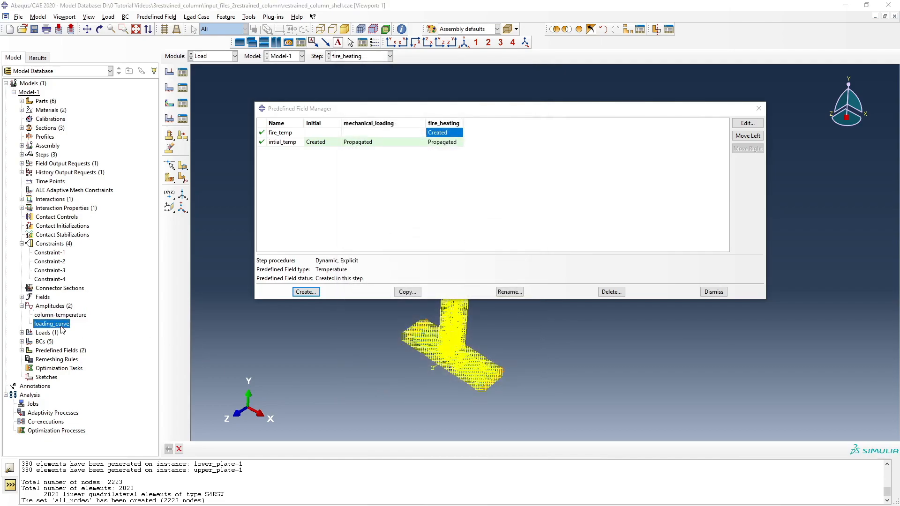
double_click(61, 326)
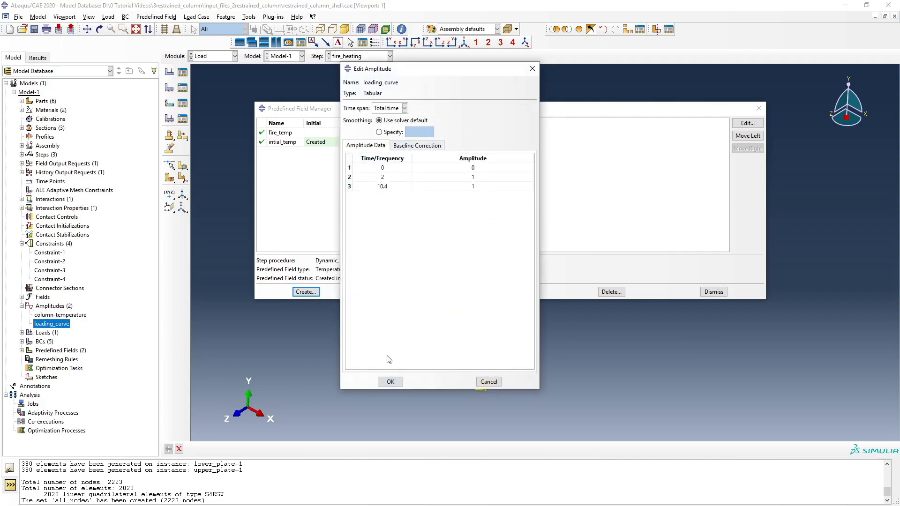
click(389, 383)
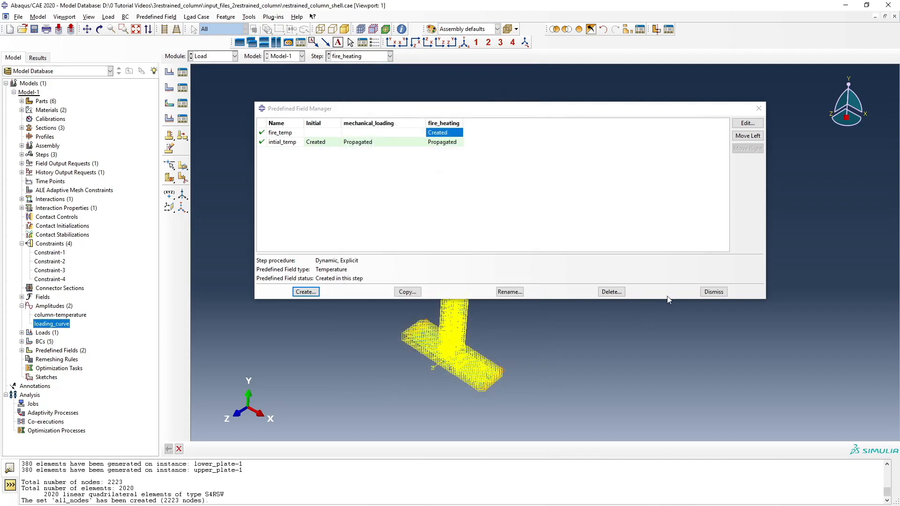
click(713, 291)
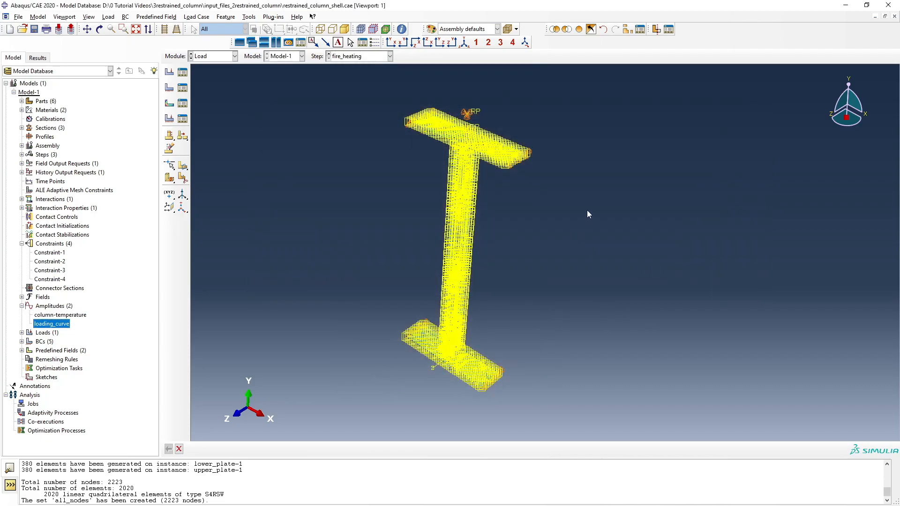
Return to the Mesh module to show the meshed assembly and save the model database.
scroll(587, 210, down, 1)
click(234, 56)
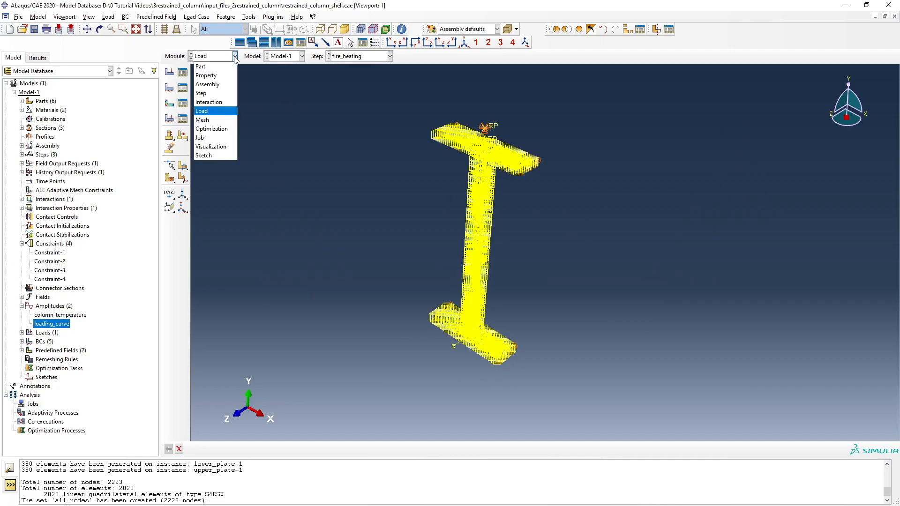
click(206, 120)
scroll(530, 246, up, 2)
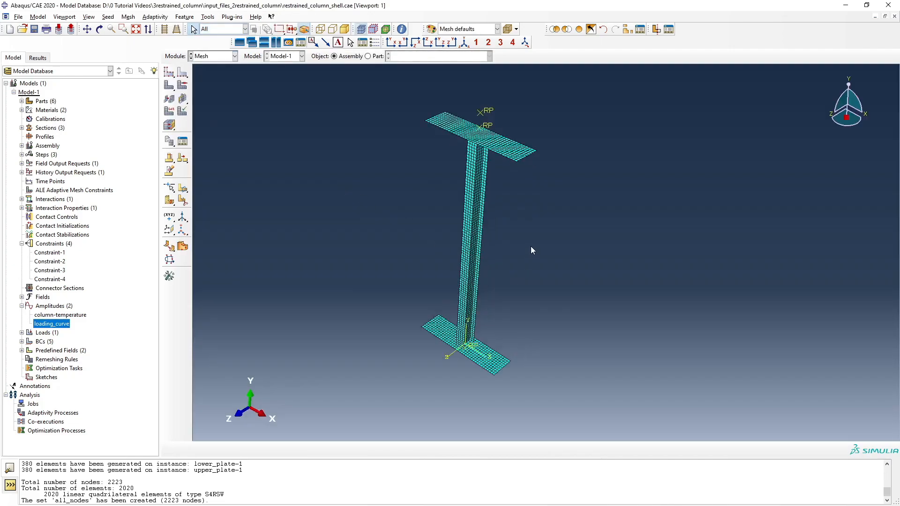
scroll(553, 201, down, 1)
scroll(492, 231, up, 1)
scroll(385, 144, down, 1)
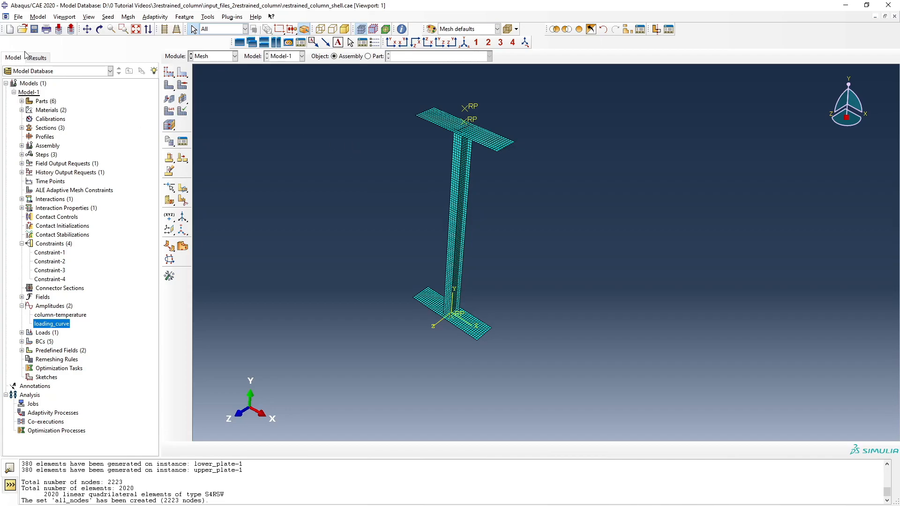
click(34, 30)
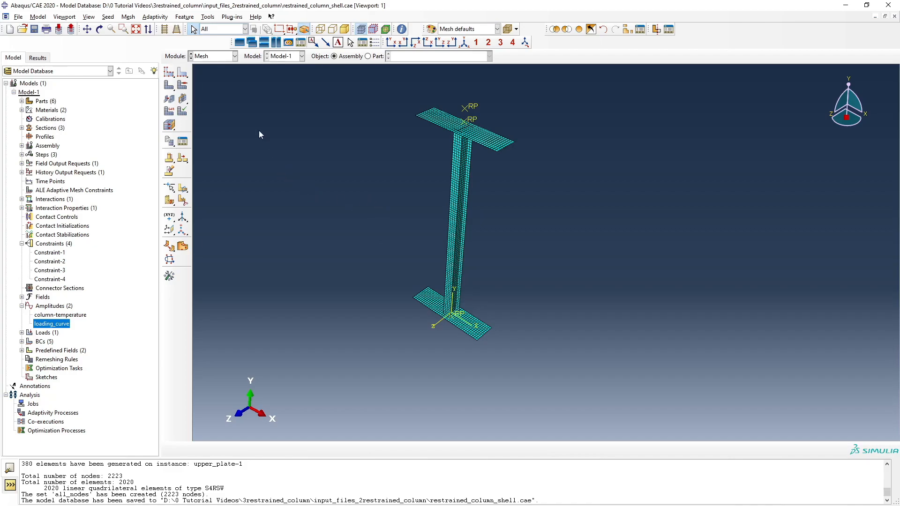
Collapse the Model-1 tree, switch to the Job module and show the list of analysis jobs.
click(230, 56)
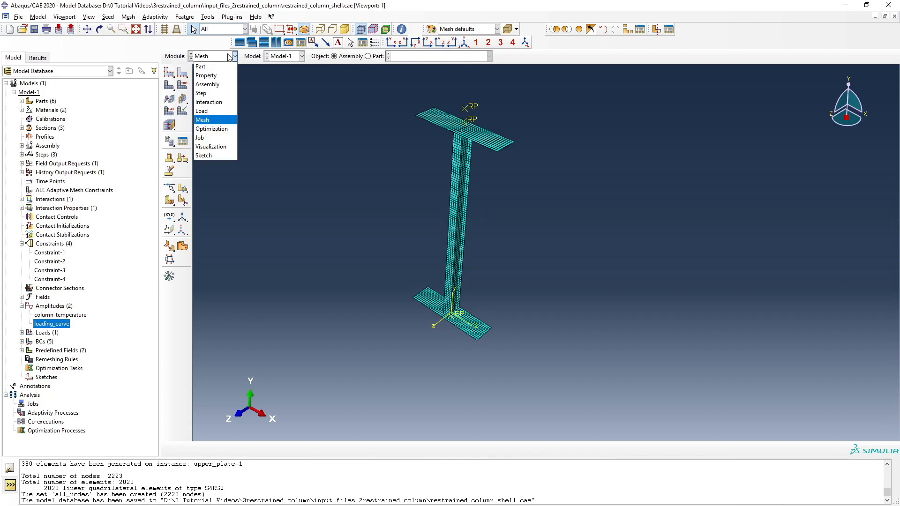
click(230, 57)
click(229, 56)
click(14, 93)
click(14, 93)
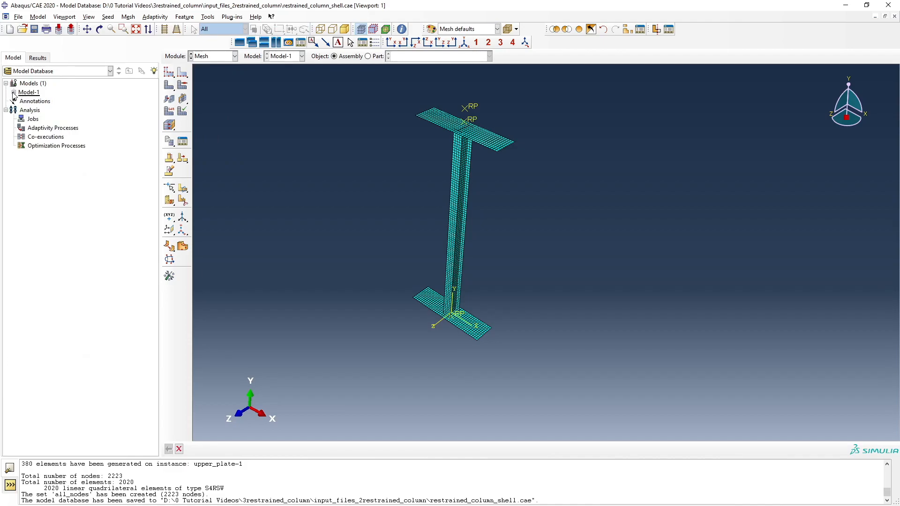
click(206, 56)
click(204, 141)
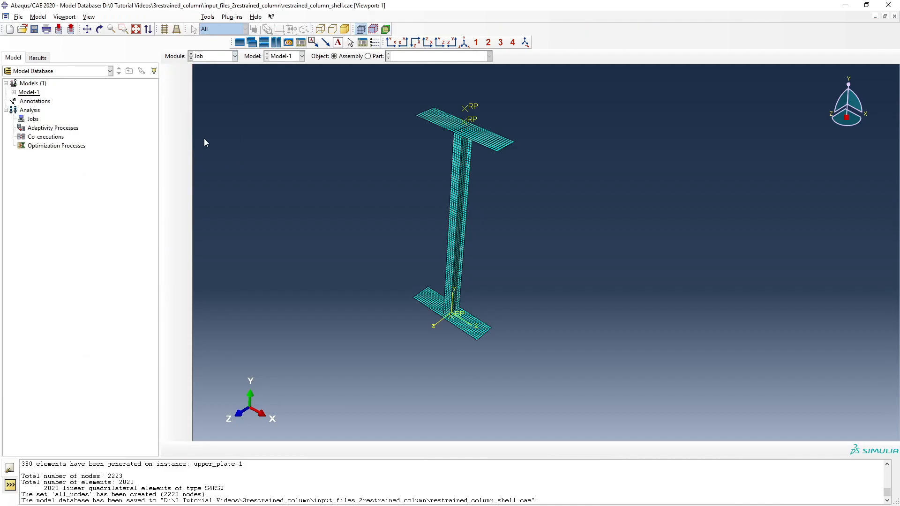
click(182, 72)
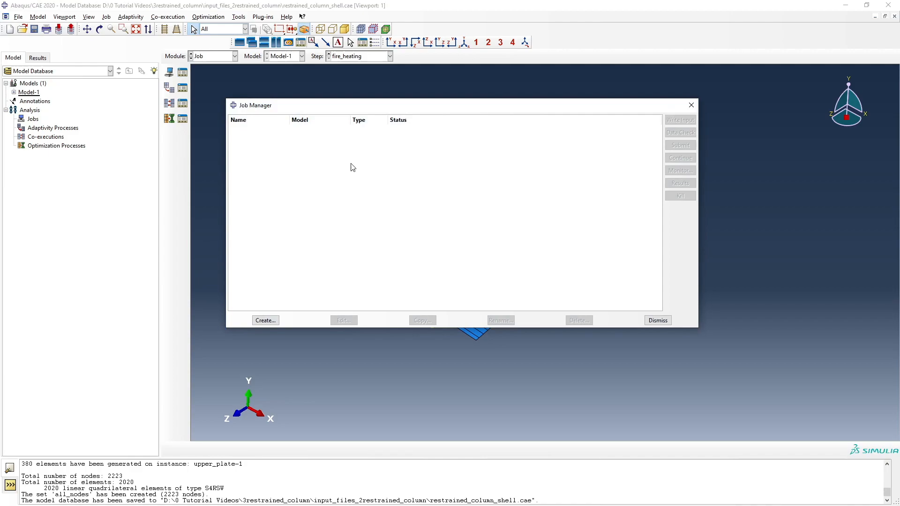
Create a full-analysis job named check from Model-1, keeping the default submission settings.
click(265, 322)
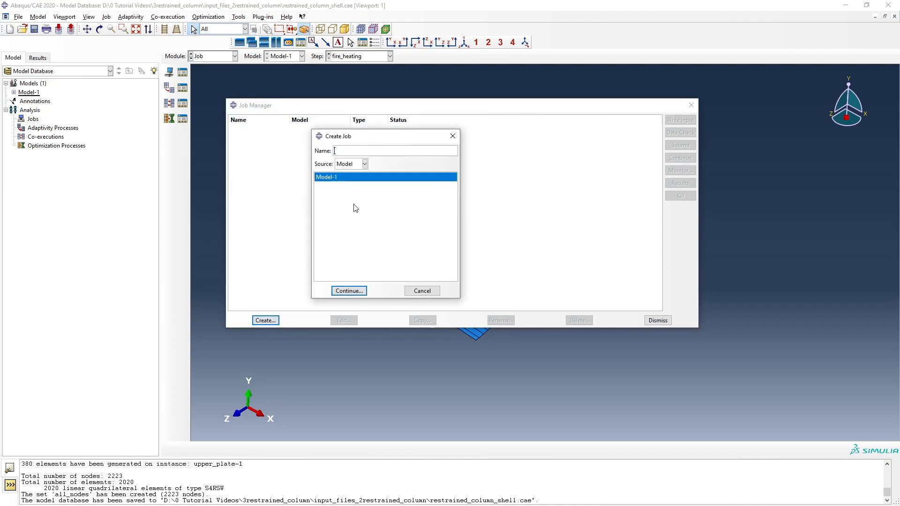
text(check)
click(353, 164)
click(353, 165)
click(348, 290)
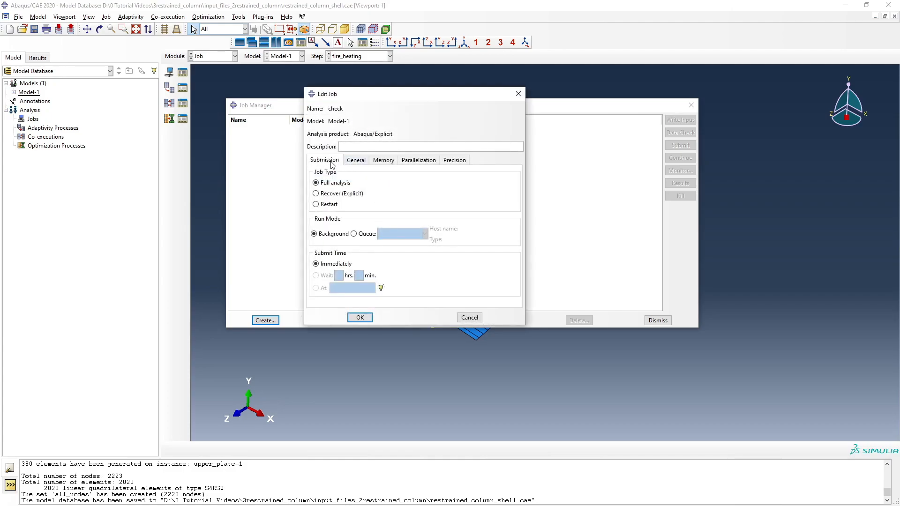
click(360, 318)
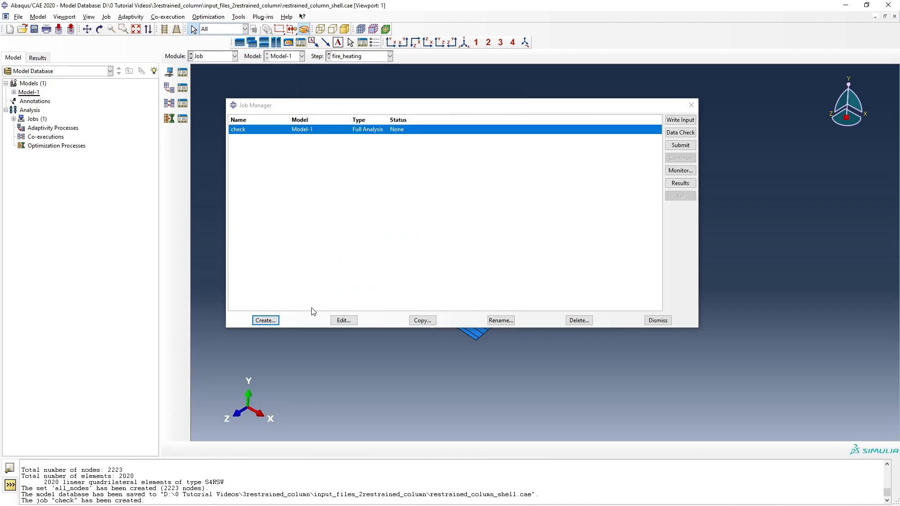
Run a data check on the check job, read its errors in an enlarged monitor, and close the job manager.
click(682, 133)
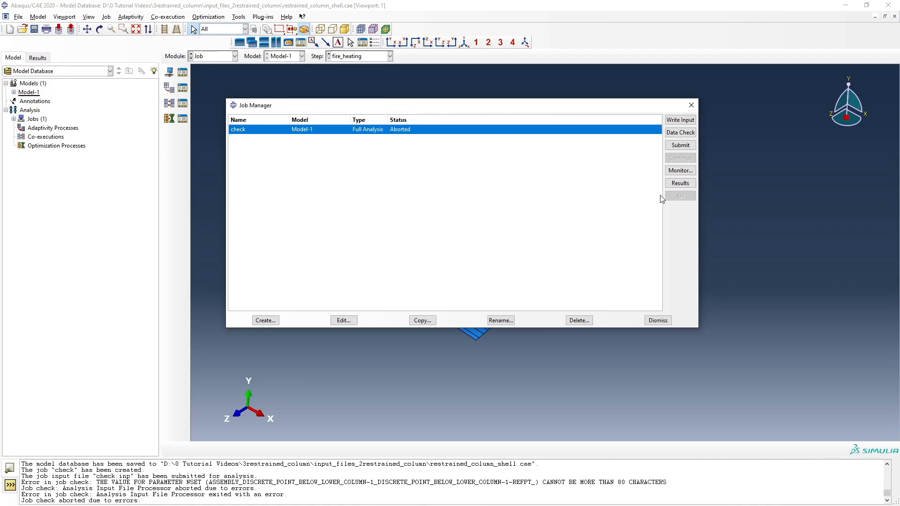
click(681, 172)
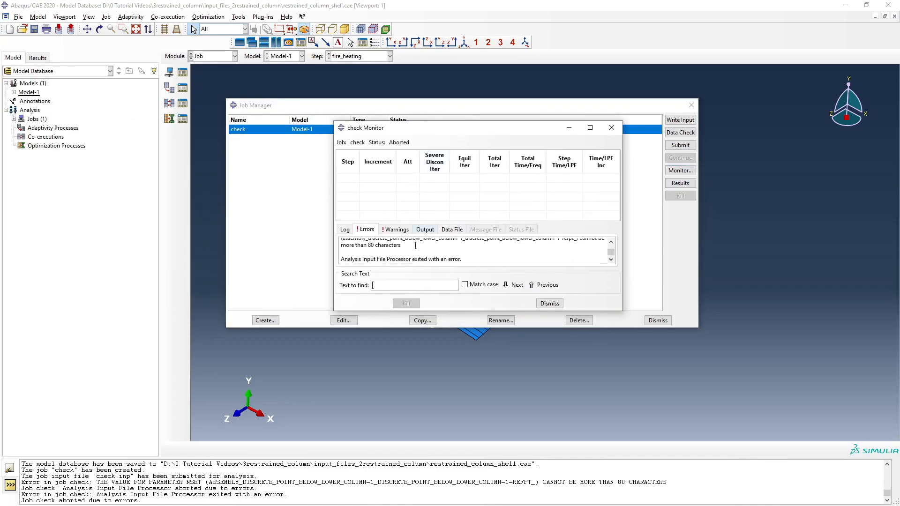
scroll(412, 253, up, 1)
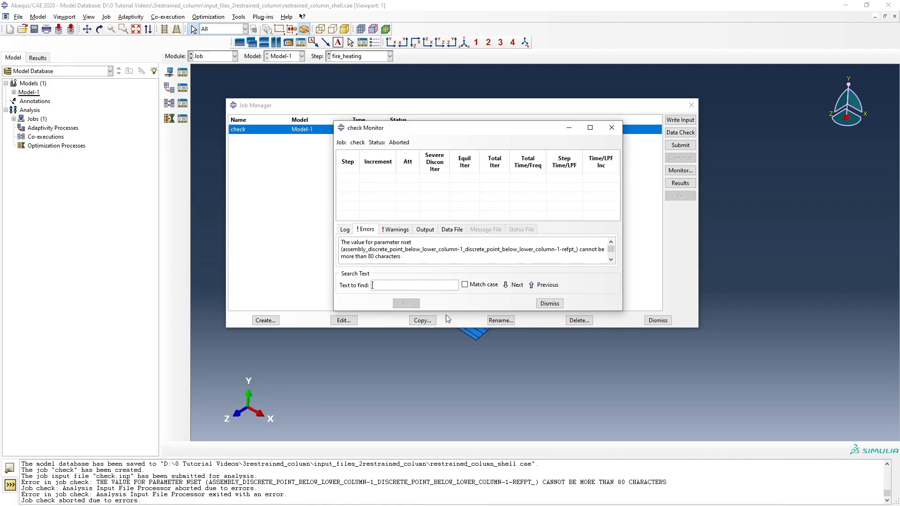
drag(446, 312, 446, 360)
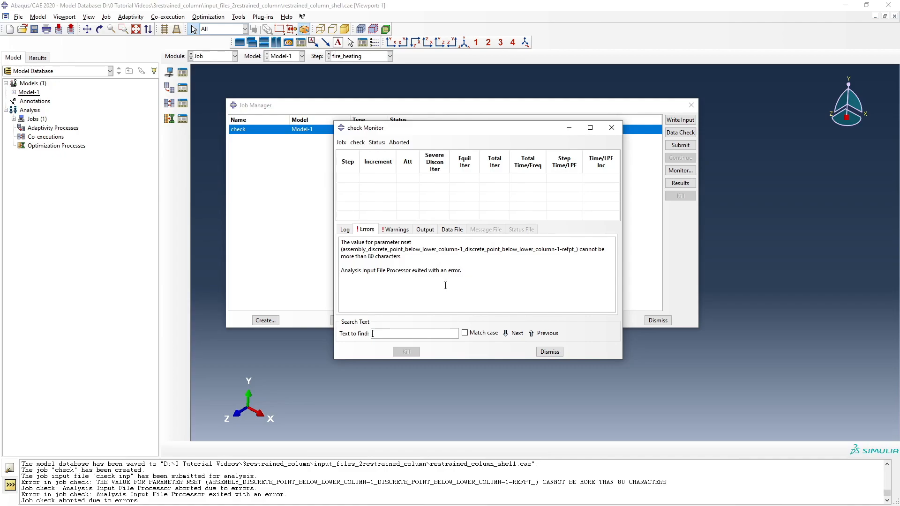
click(550, 352)
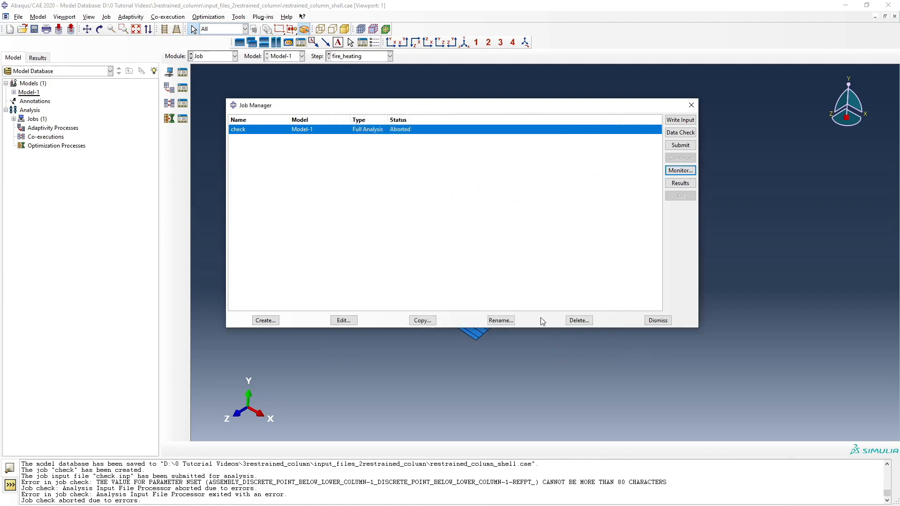
click(691, 105)
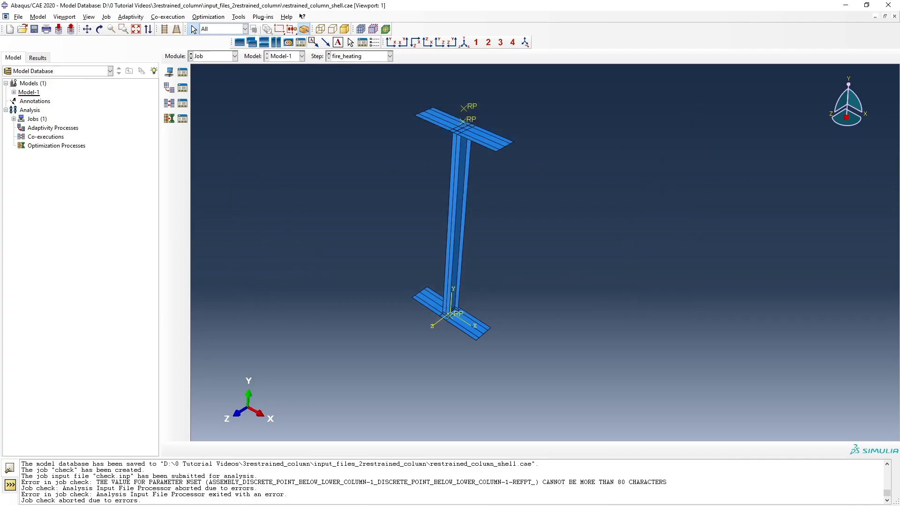
Rename the part discrete_point_below_lower_column as discrete_point_1.
click(14, 92)
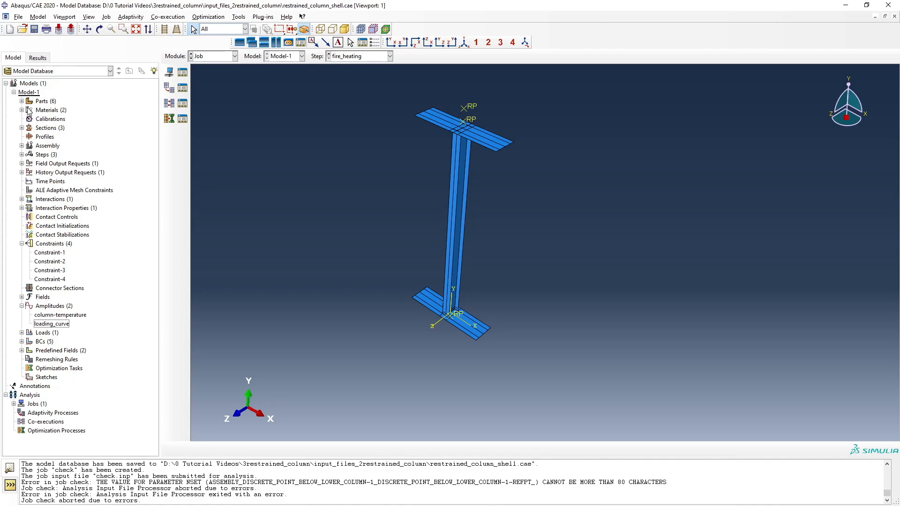
click(22, 102)
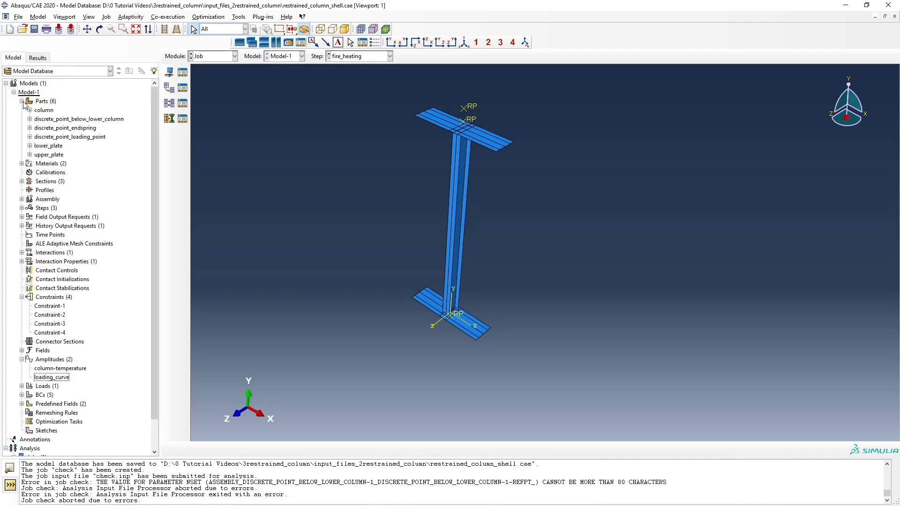
click(46, 120)
right_click(62, 123)
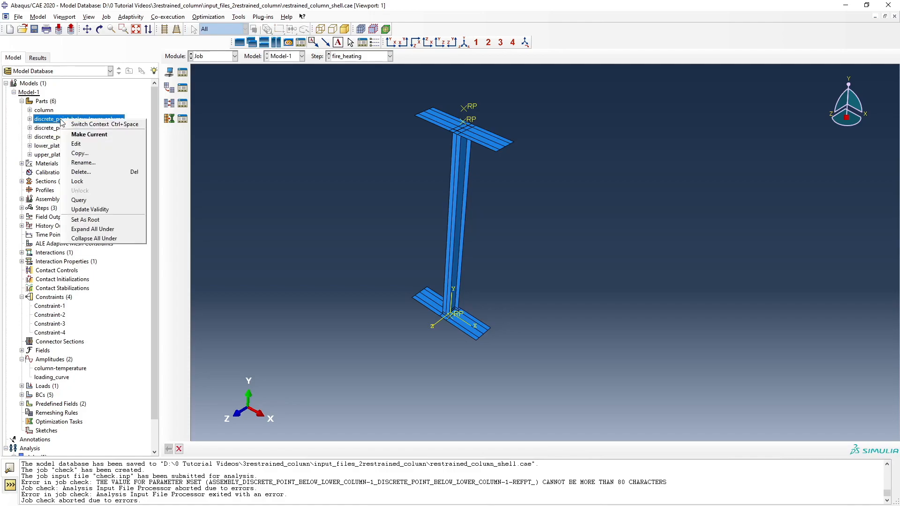
click(91, 164)
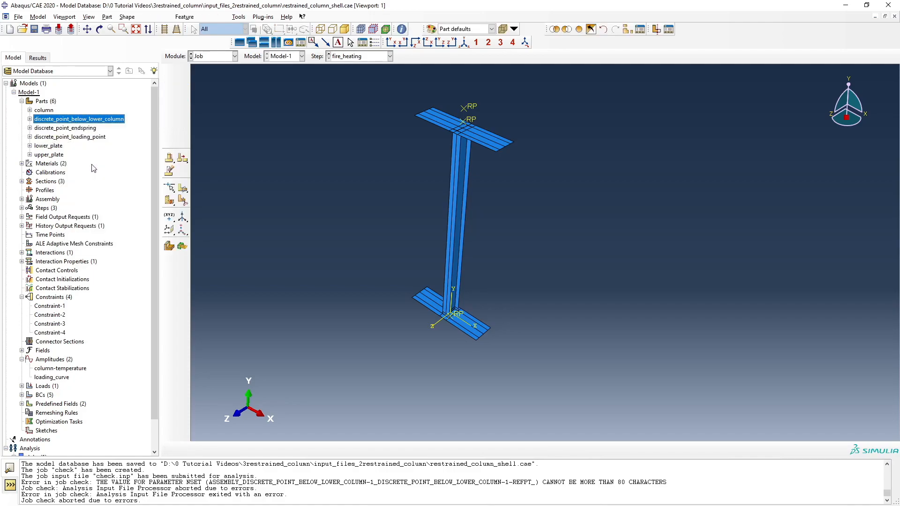
click(314, 190)
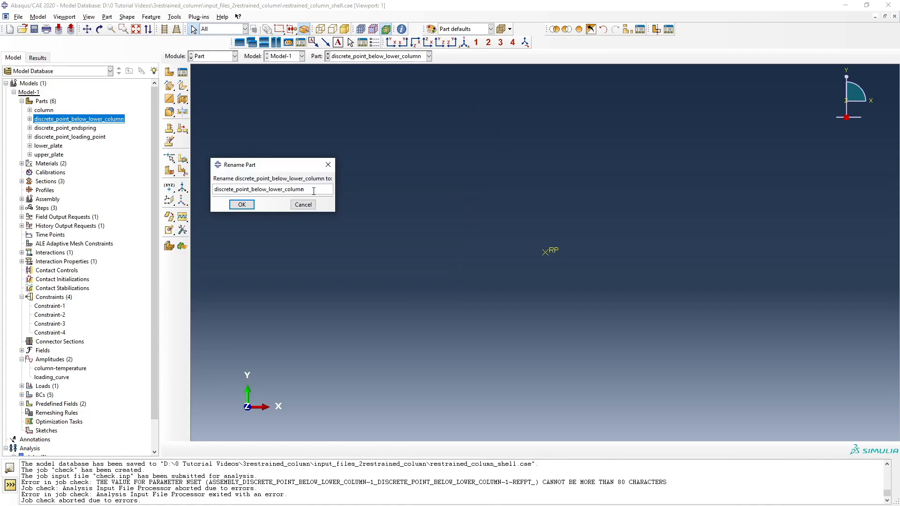
key(BackSpace)
key(BackSpace)
key(BackSpace)
key(BackSpace)
key(BackSpace)
key(BackSpace)
key(BackSpace)
key(BackSpace)
key(BackSpace)
key(BackSpace)
key(BackSpace)
key(BackSpace)
key(BackSpace)
key(BackSpace)
key(BackSpace)
key(BackSpace)
key(BackSpace)
key(BackSpace)
text(1)
click(250, 207)
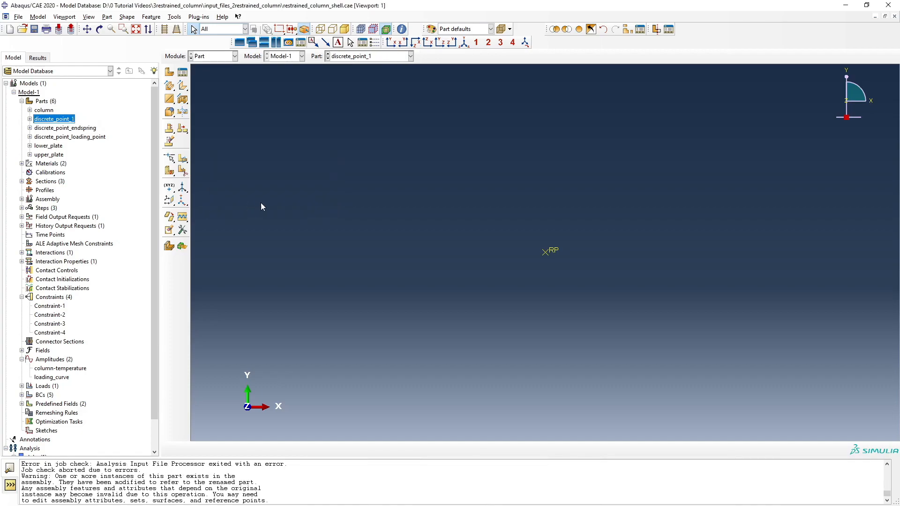
click(30, 119)
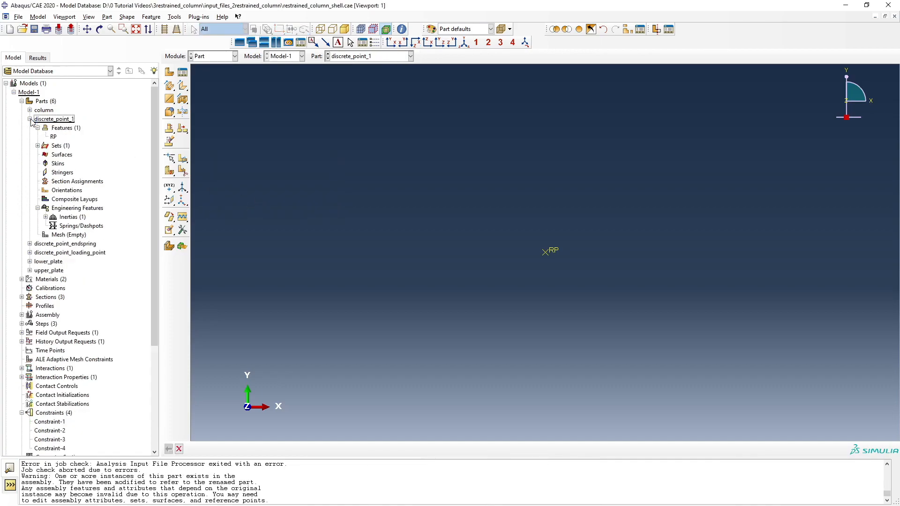
click(30, 119)
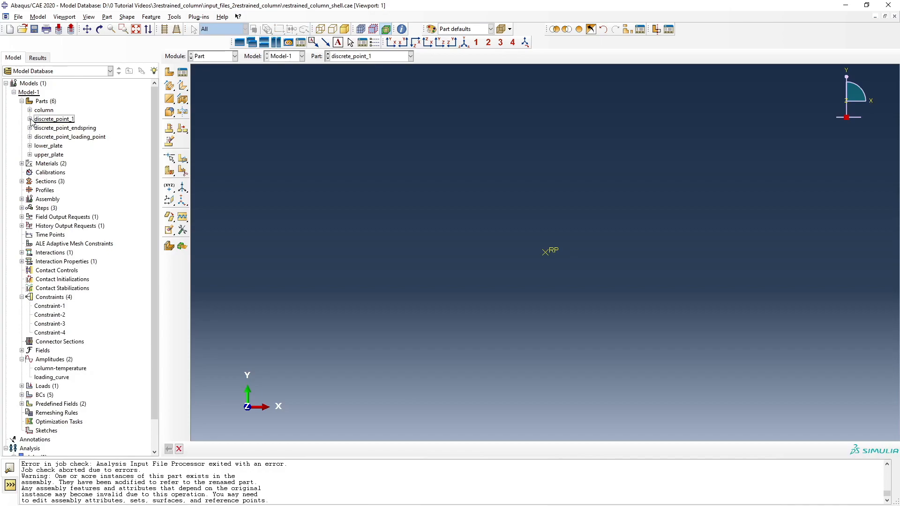
click(29, 119)
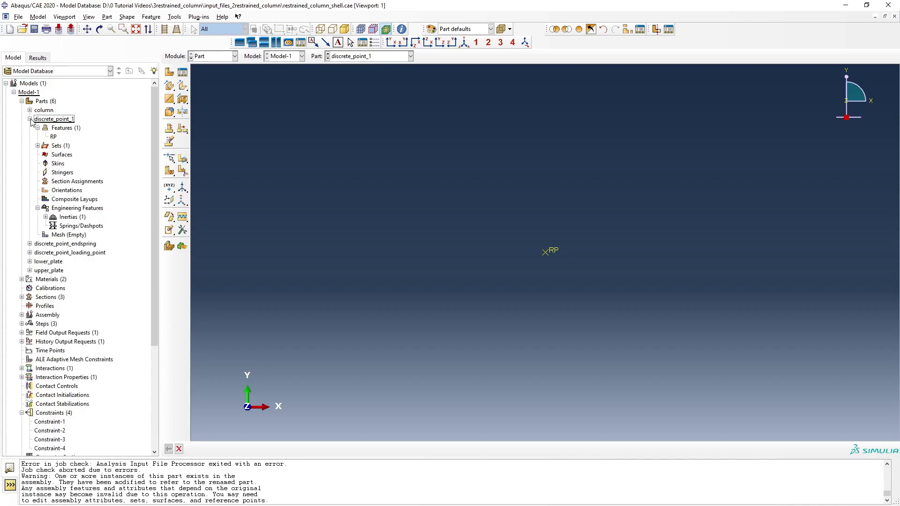
click(30, 119)
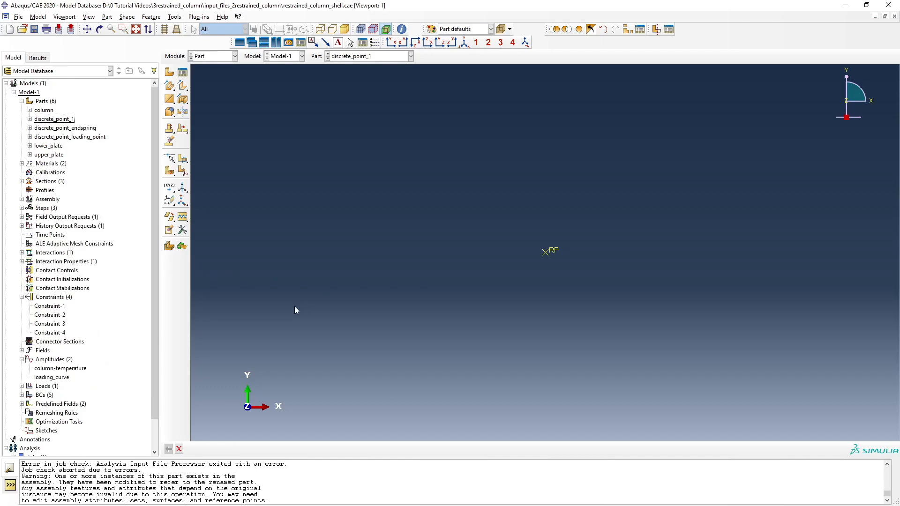
Review the definitions of Constraint-1, Constraint-2 and Constraint-3 for references to the renamed part.
click(59, 307)
right_click(59, 308)
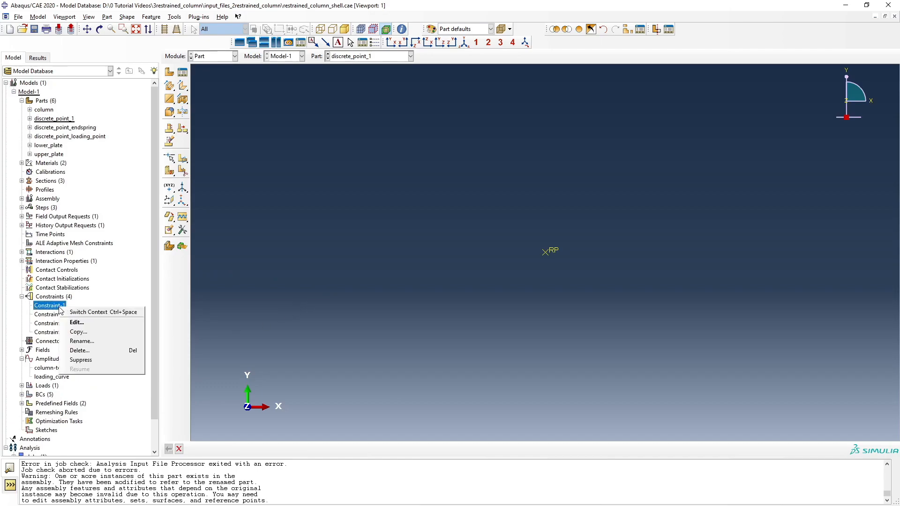
click(76, 323)
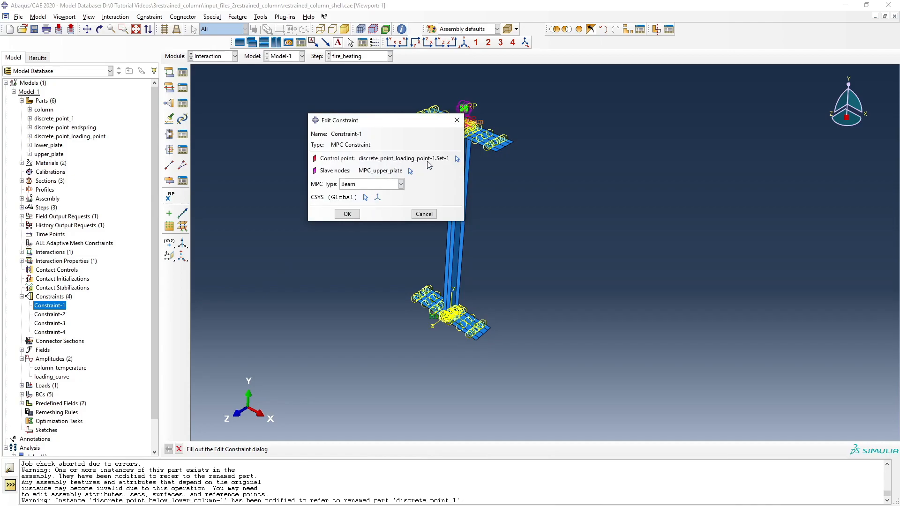
click(347, 214)
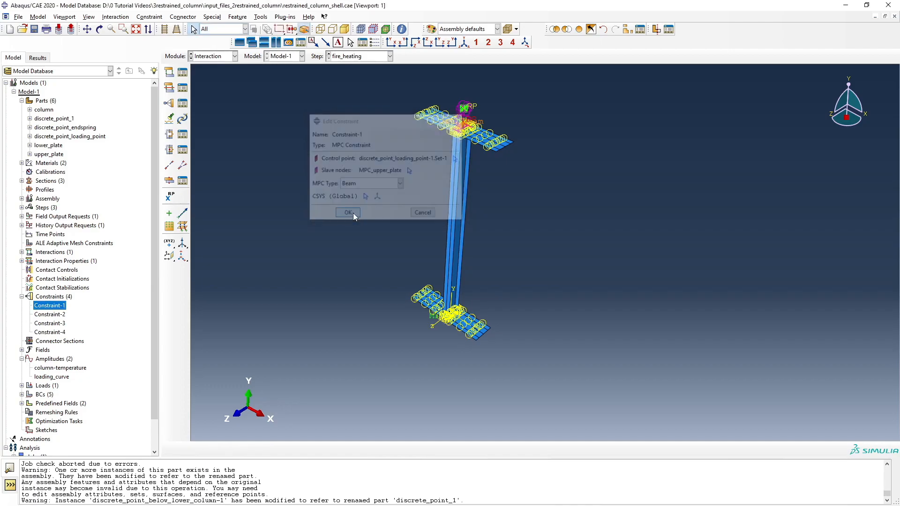
click(51, 314)
right_click(68, 320)
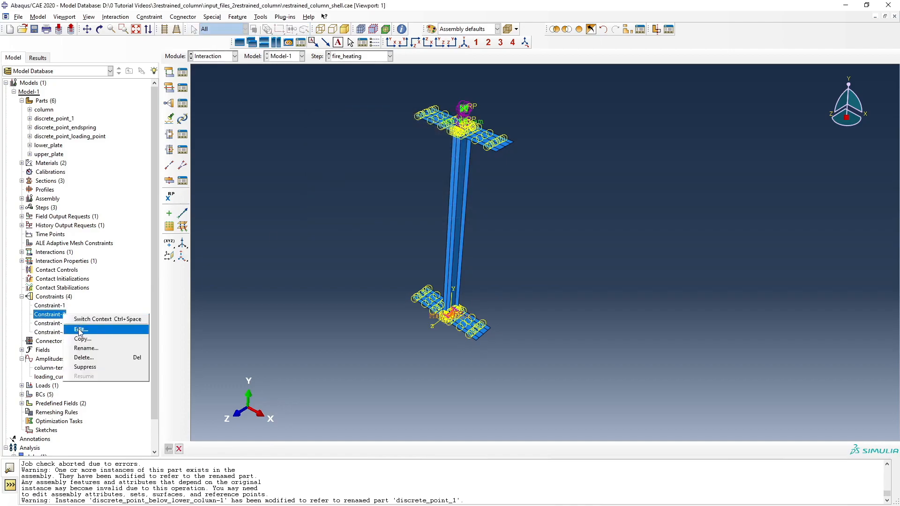
click(81, 329)
click(438, 214)
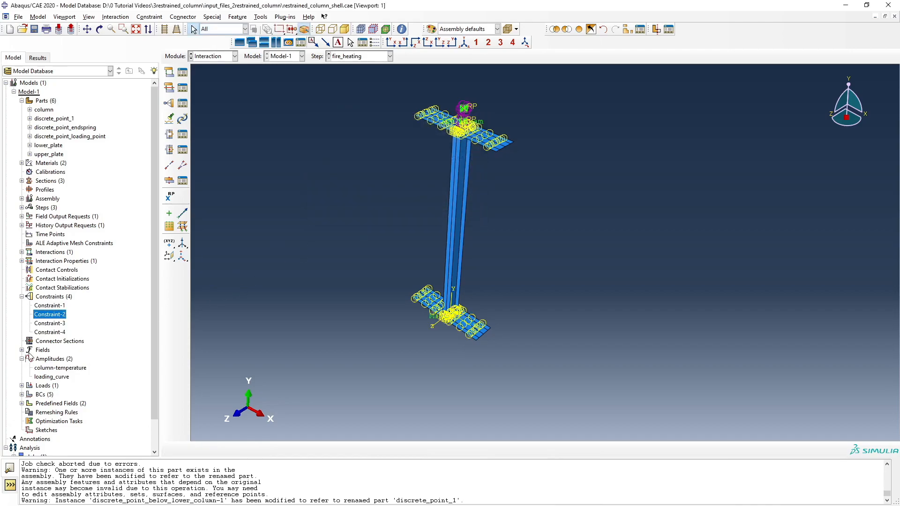
right_click(61, 324)
click(79, 339)
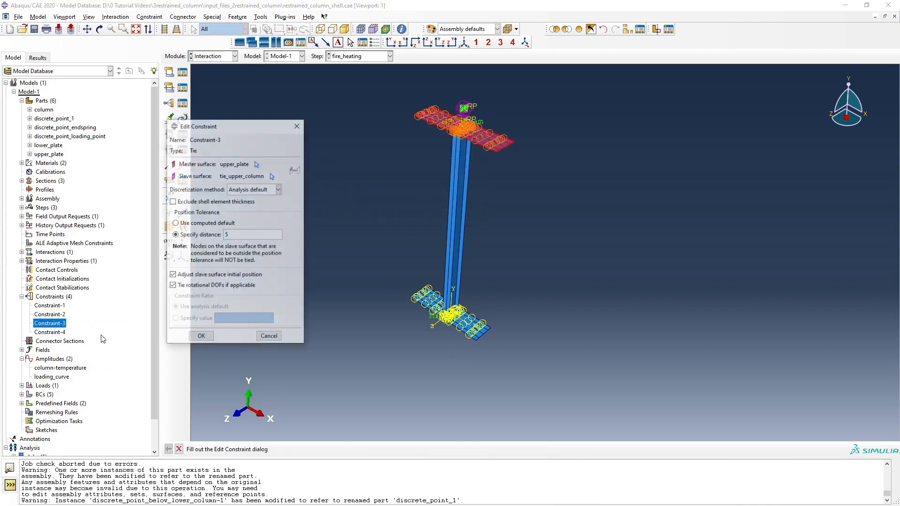
click(272, 338)
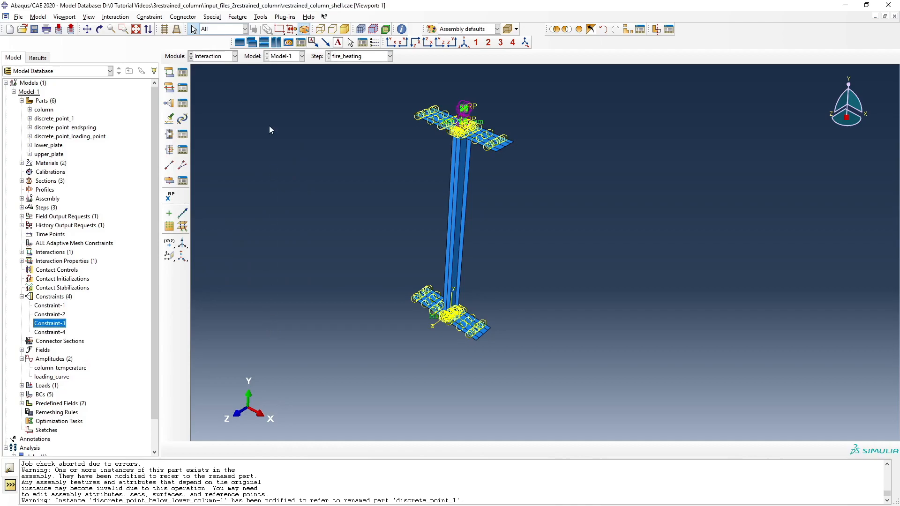
Check which set the column_lower boundary condition uses against the eligible region sets, leaving its definition as is.
click(233, 57)
click(213, 113)
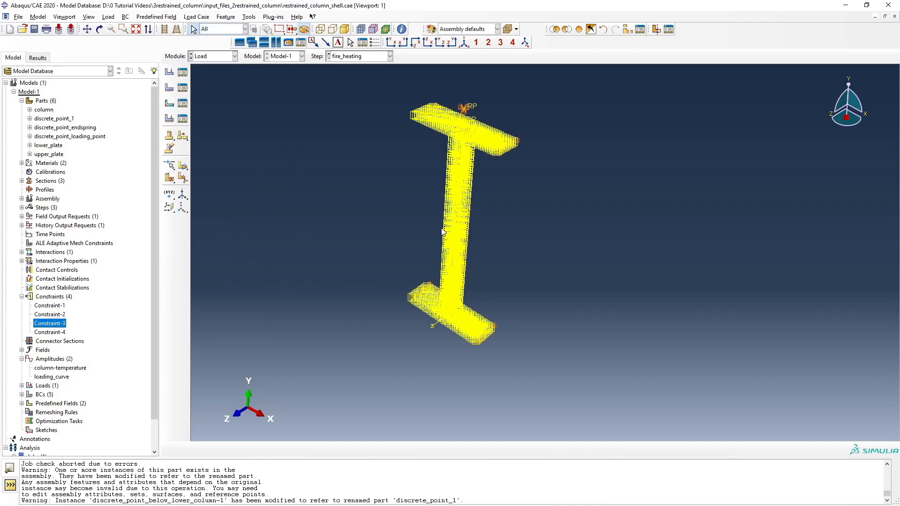
click(183, 88)
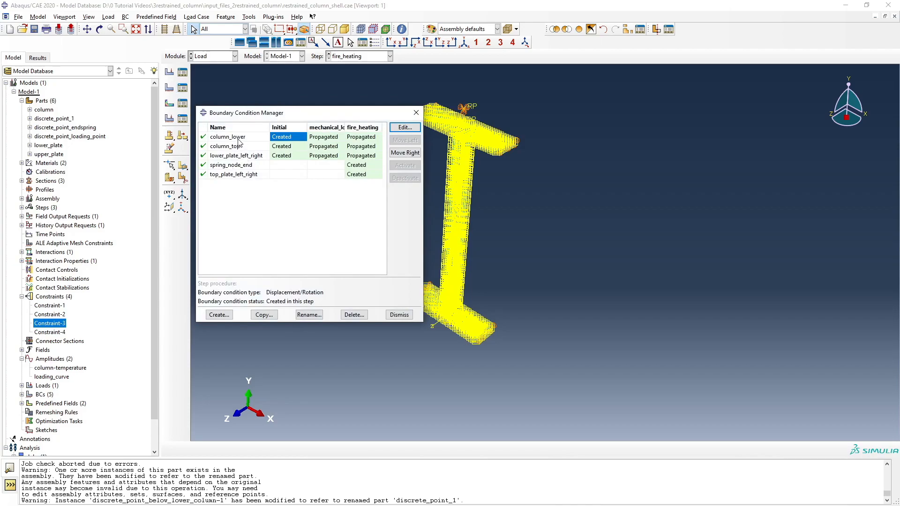
click(403, 128)
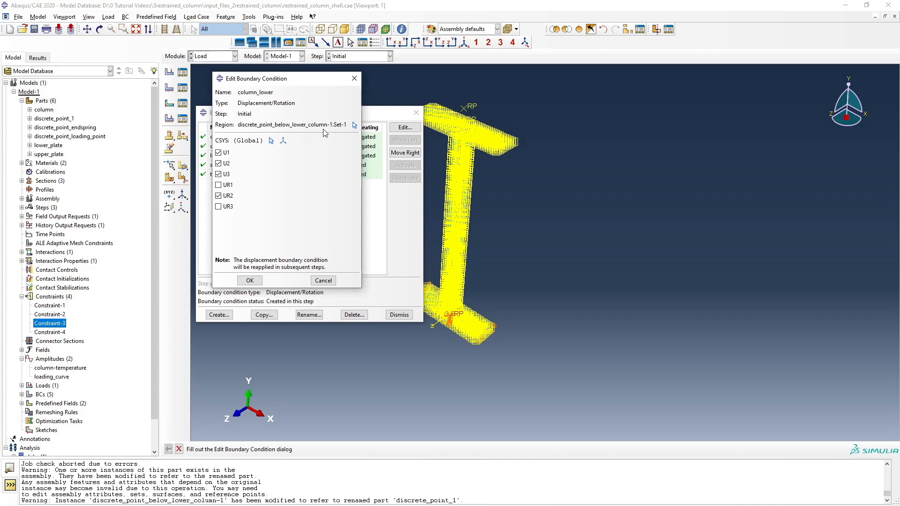
click(356, 125)
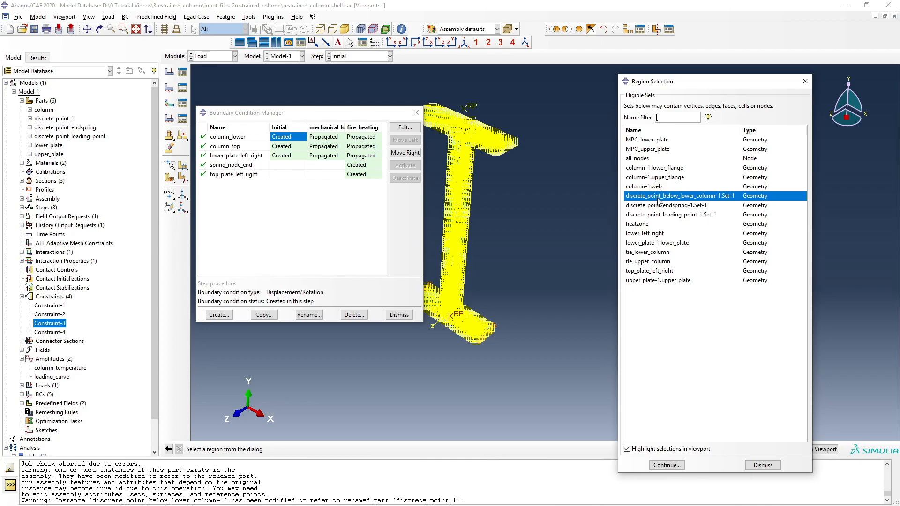
click(762, 465)
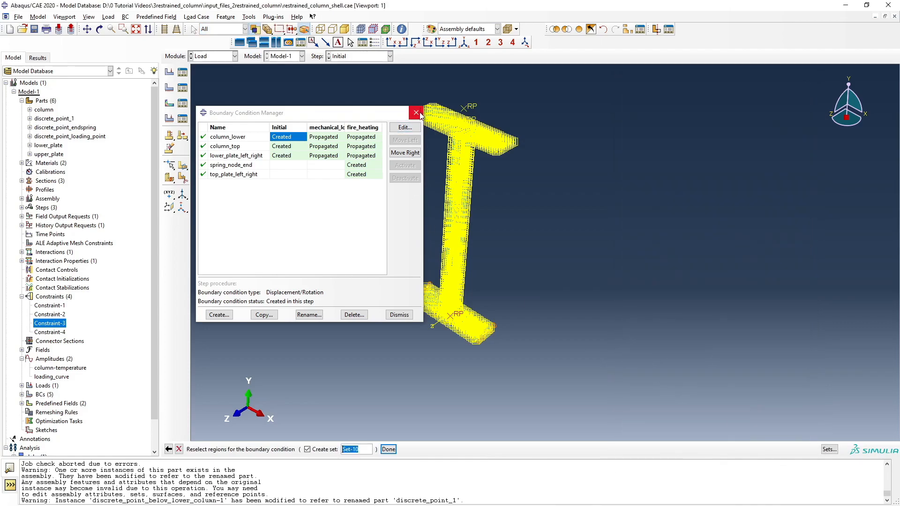
click(416, 113)
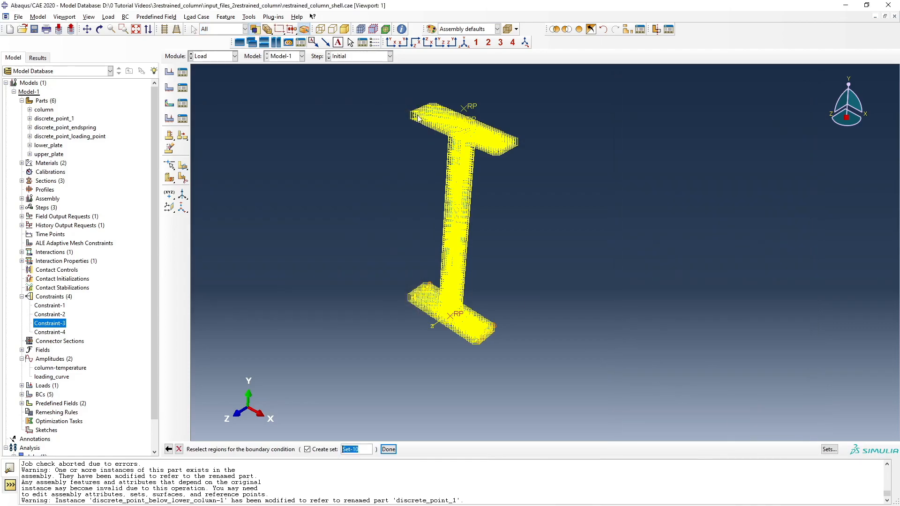
click(179, 449)
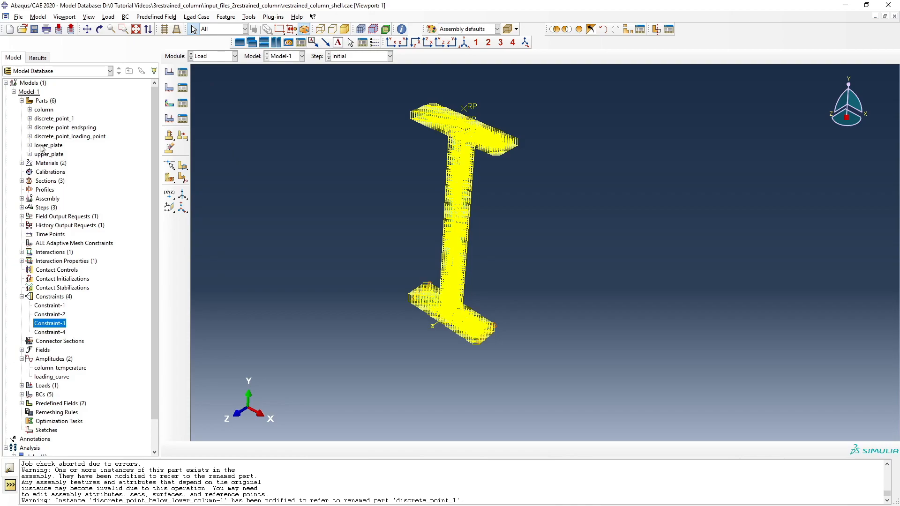
Reassign Set-1 as the region of Inertia-1 in the part discrete_point_1, keeping the isotropic mass.
click(29, 119)
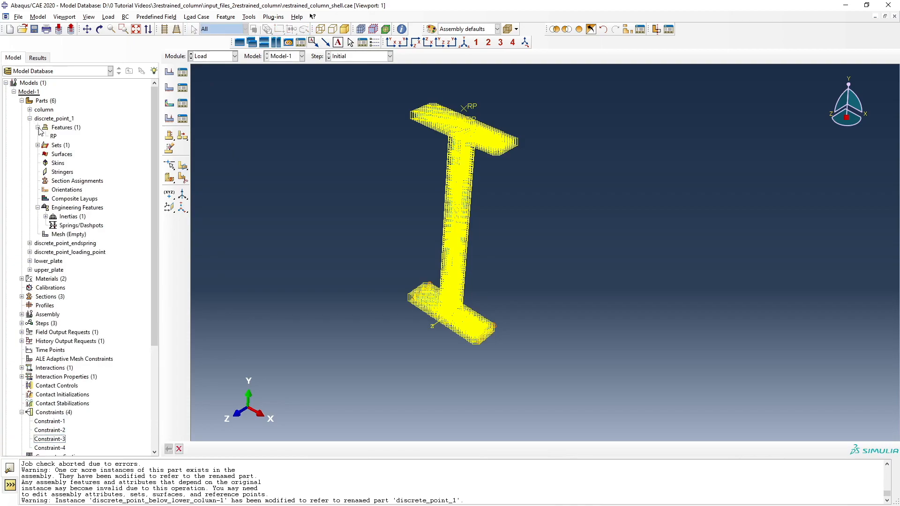
click(46, 217)
click(69, 226)
double_click(69, 225)
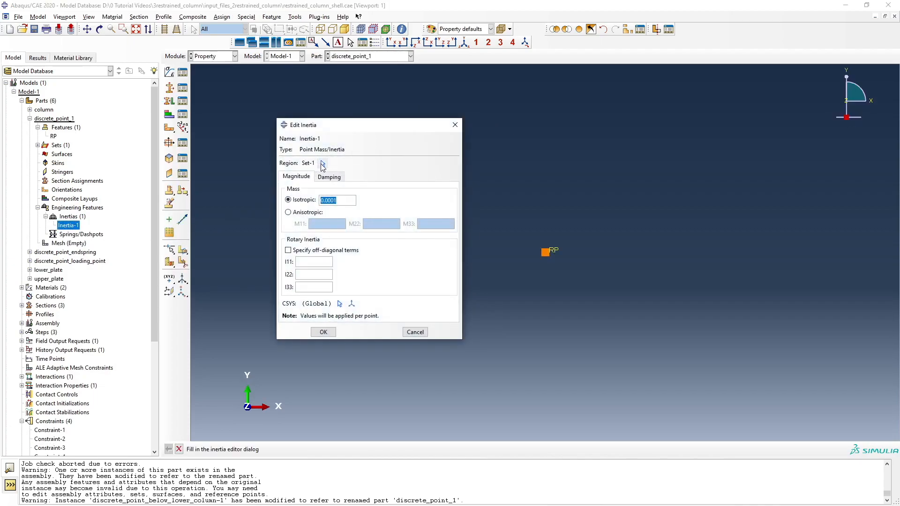
click(322, 164)
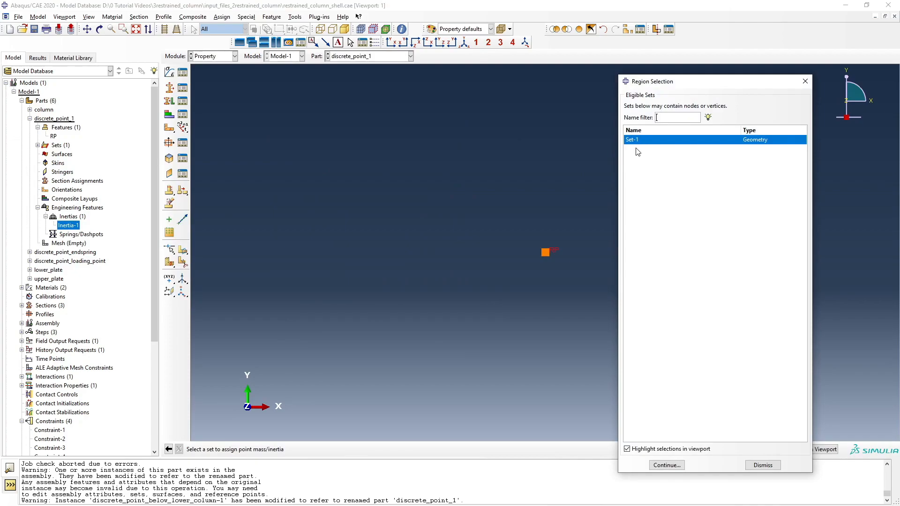
click(666, 466)
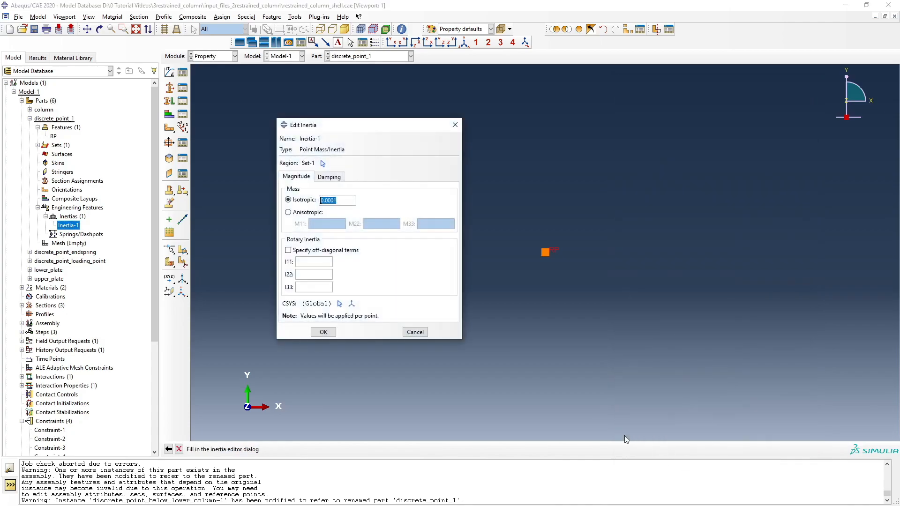
click(323, 332)
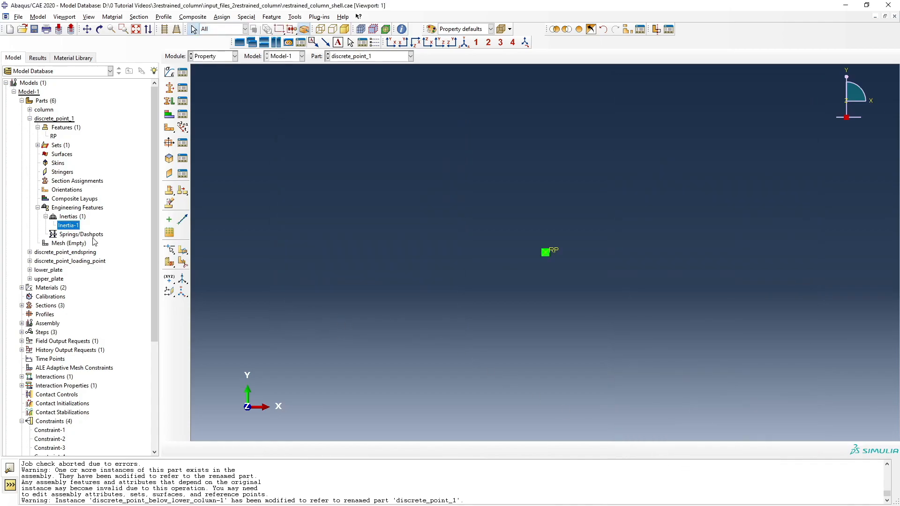
Inspect the geometry of Set-1 in the part discrete_point_1 without redefining the set.
click(38, 145)
click(55, 154)
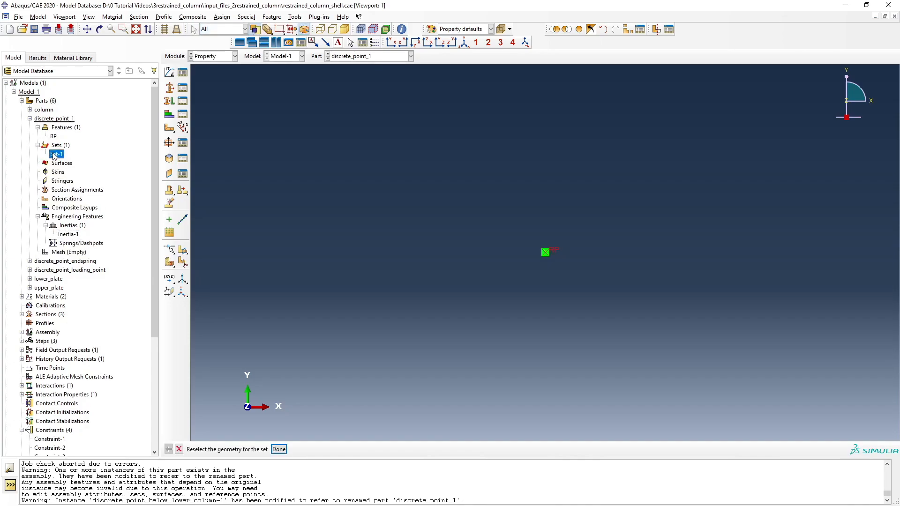
click(179, 451)
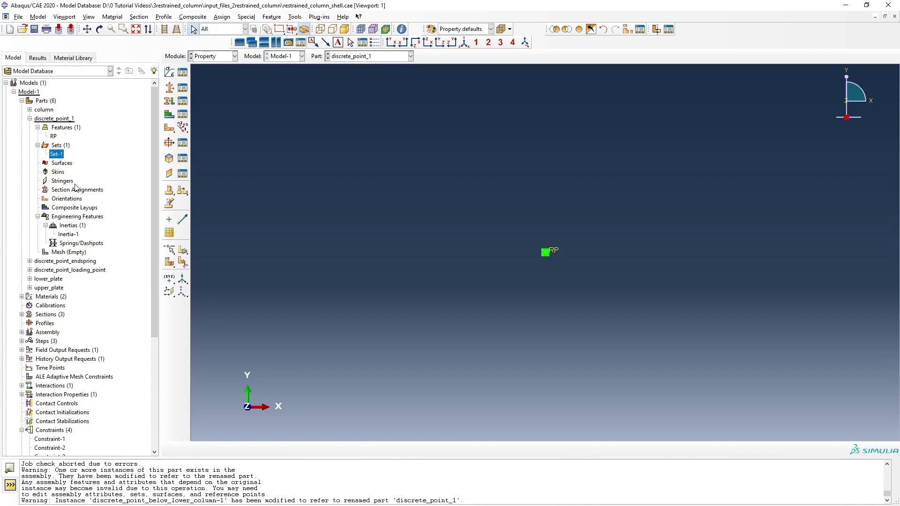
click(30, 119)
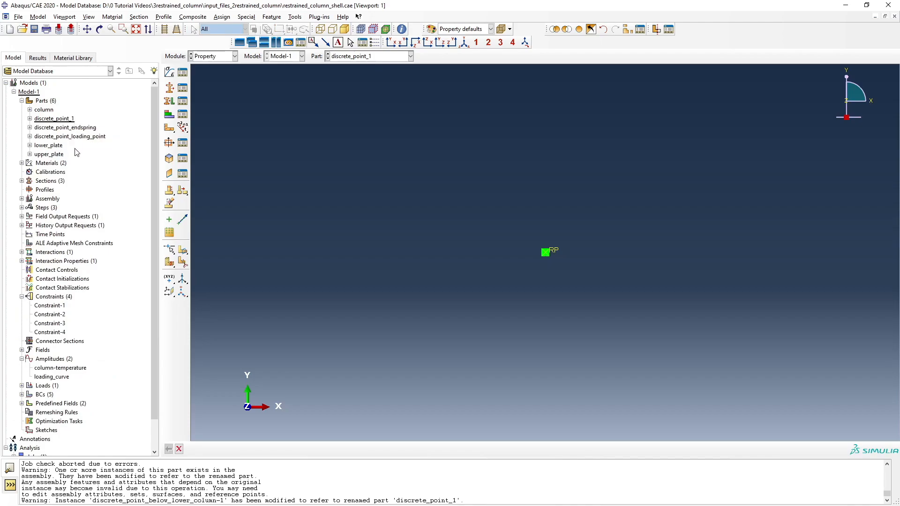
Reopen the column_lower boundary condition in the Load module and bring up its list of eligible region sets.
click(215, 57)
click(211, 113)
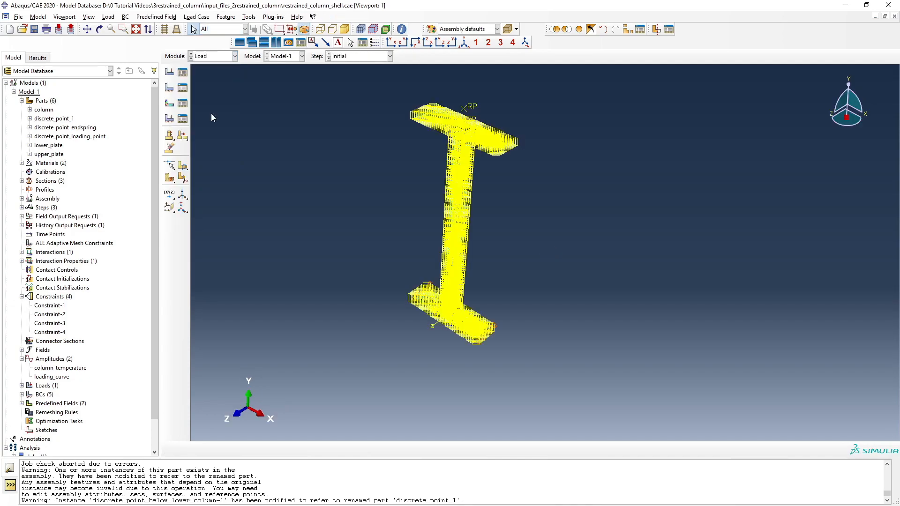
click(182, 87)
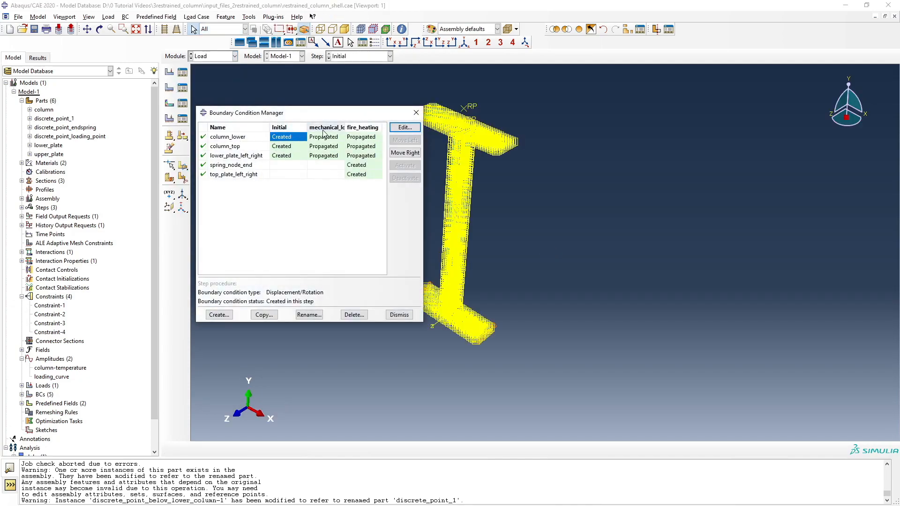
click(396, 128)
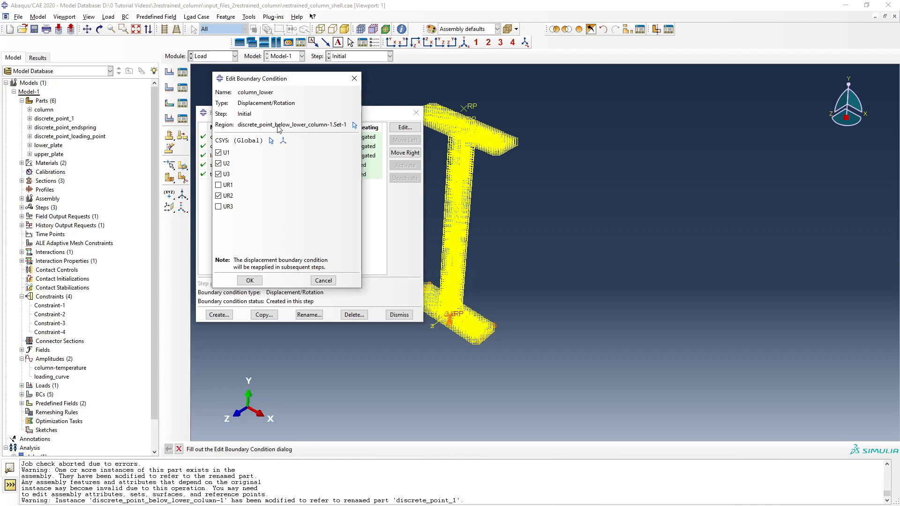
click(354, 126)
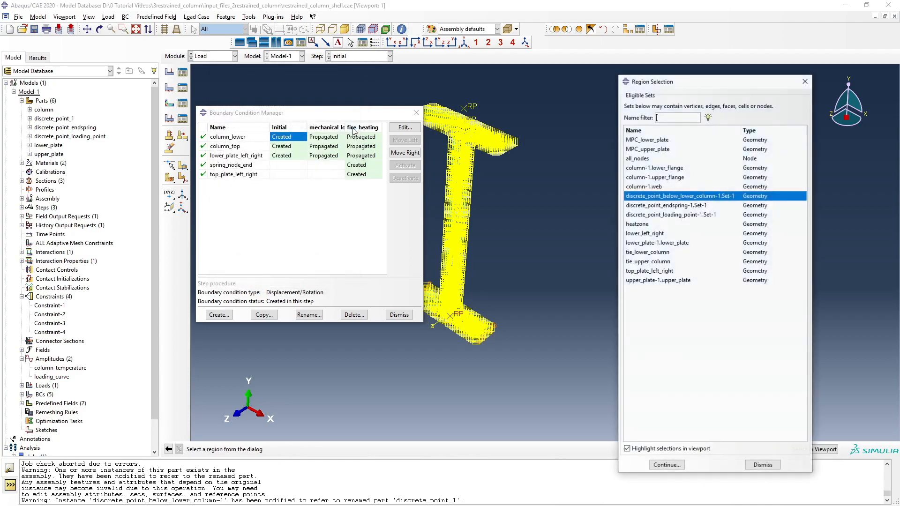
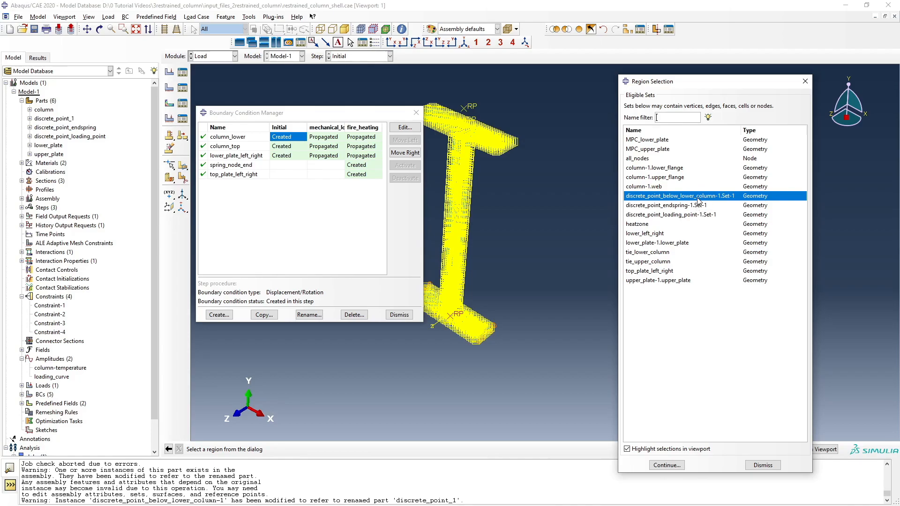
click(763, 466)
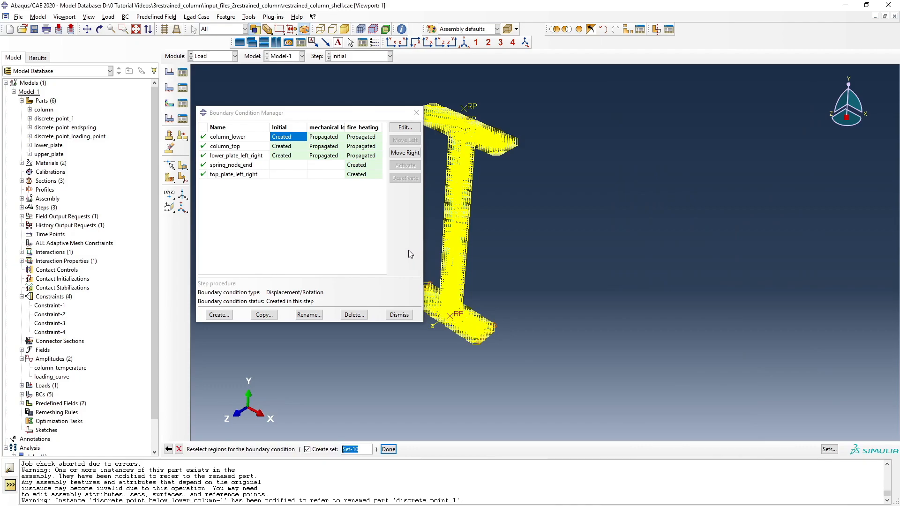
scroll(497, 160, up, 6)
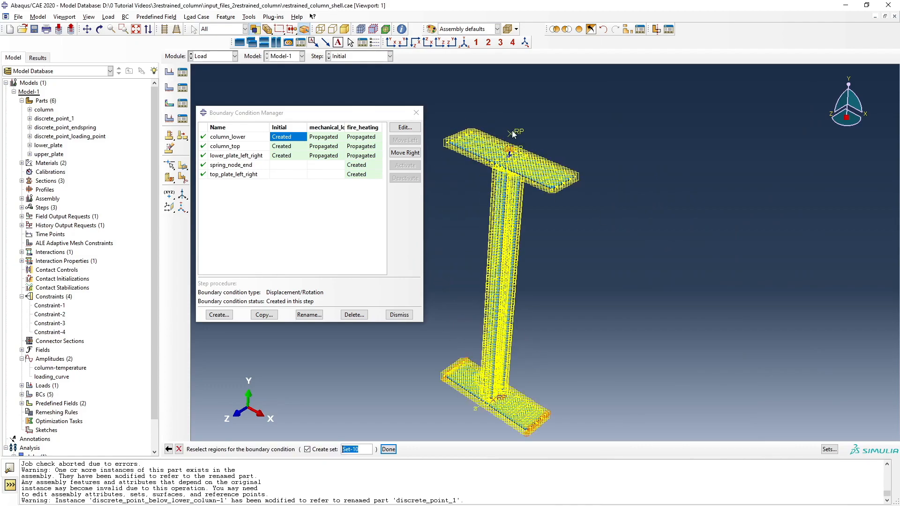
scroll(511, 158, up, 4)
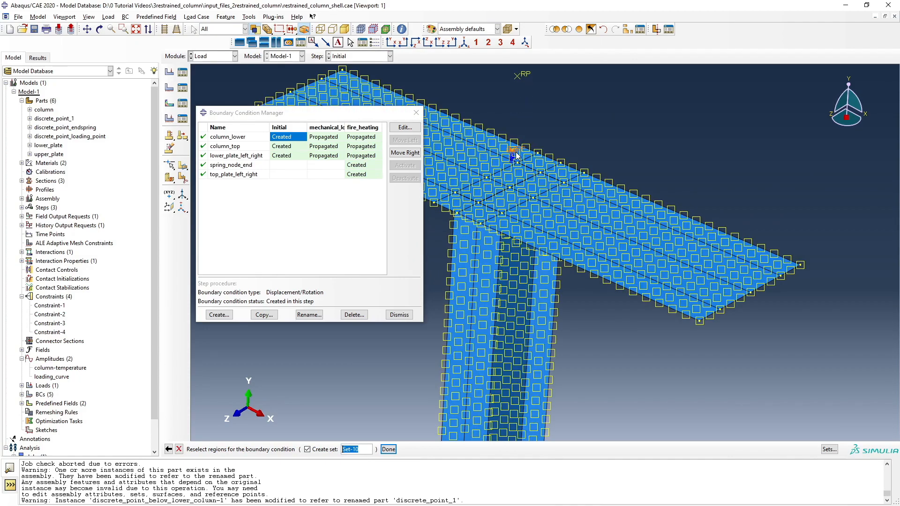
scroll(600, 119, down, 10)
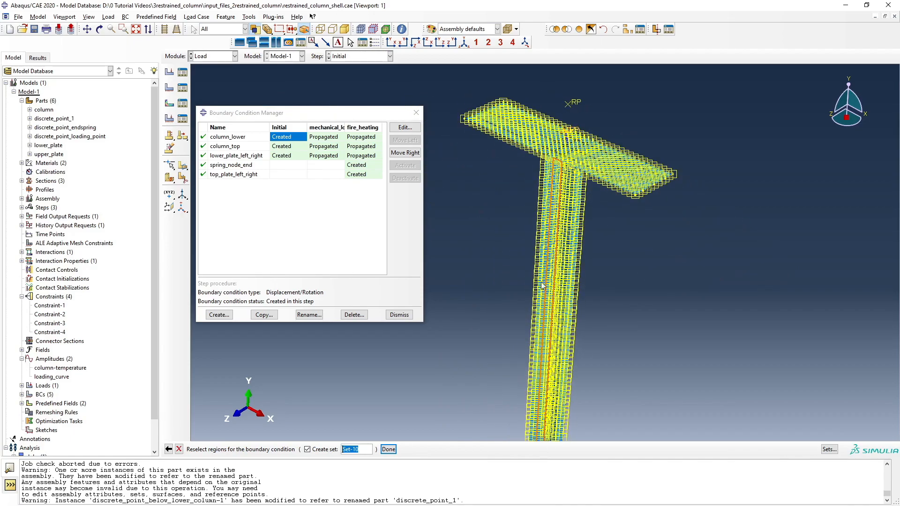
scroll(523, 204, down, 2)
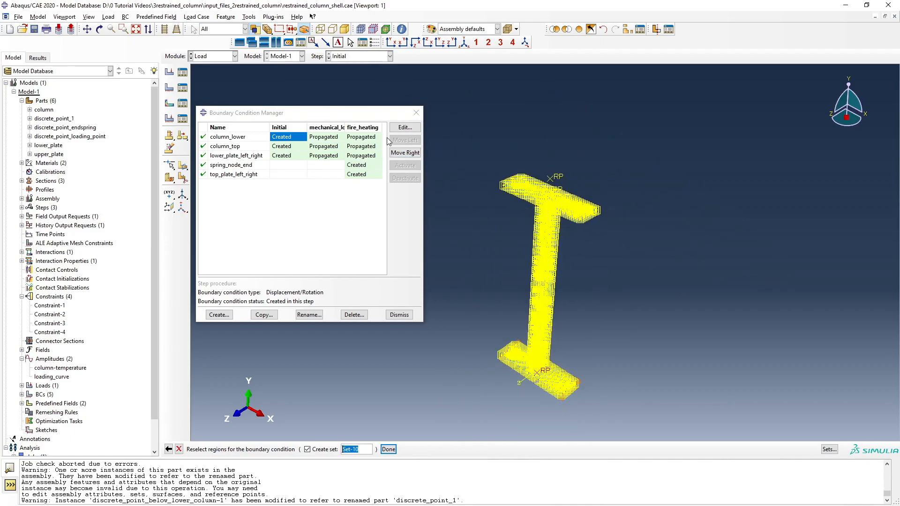
Reassign the region of the column_lower boundary condition to the reference point at the column's base, saving it as a new set.
click(405, 127)
click(354, 126)
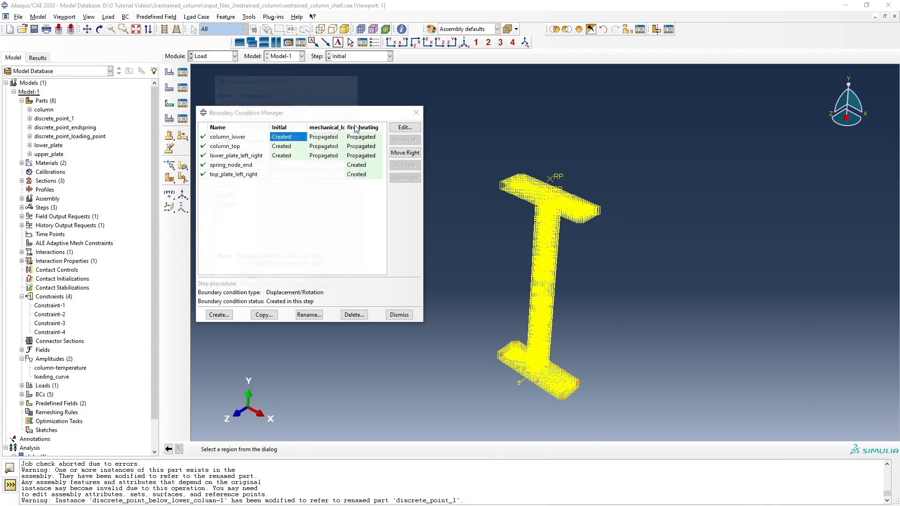
click(756, 468)
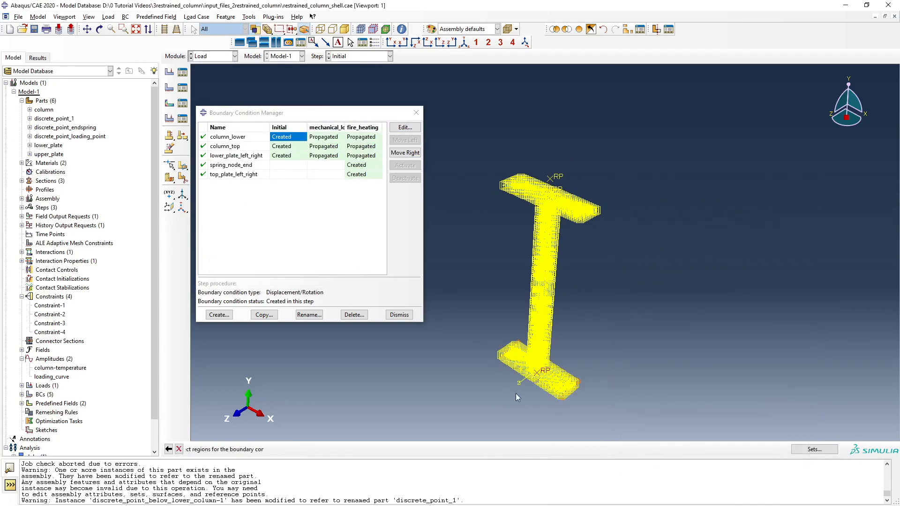
scroll(545, 366, up, 3)
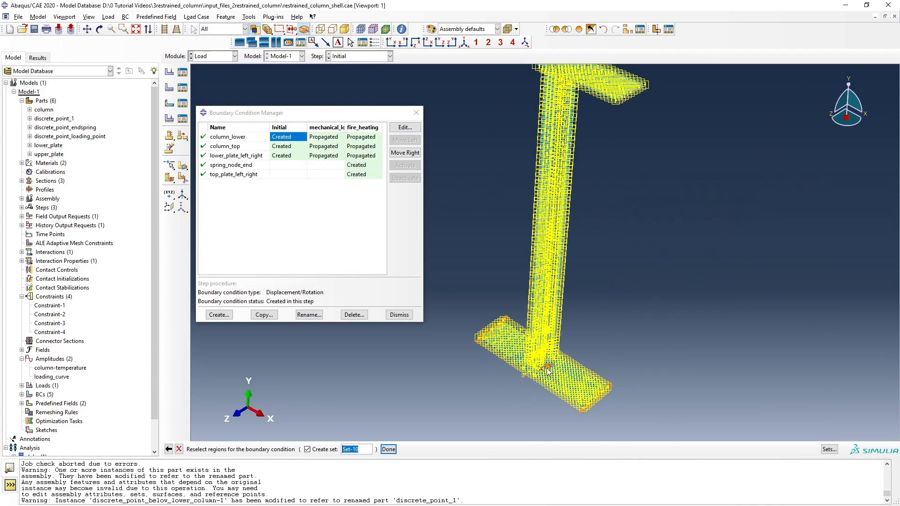
scroll(547, 368, up, 5)
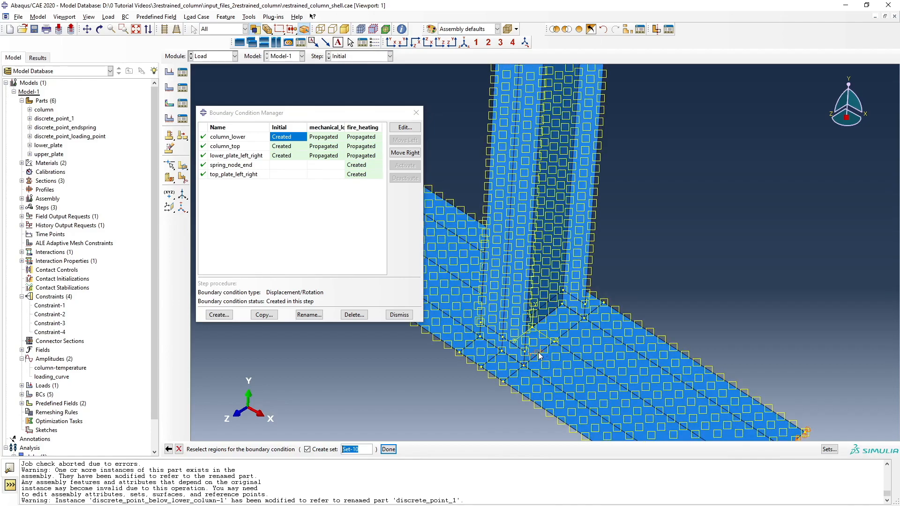
key(Return)
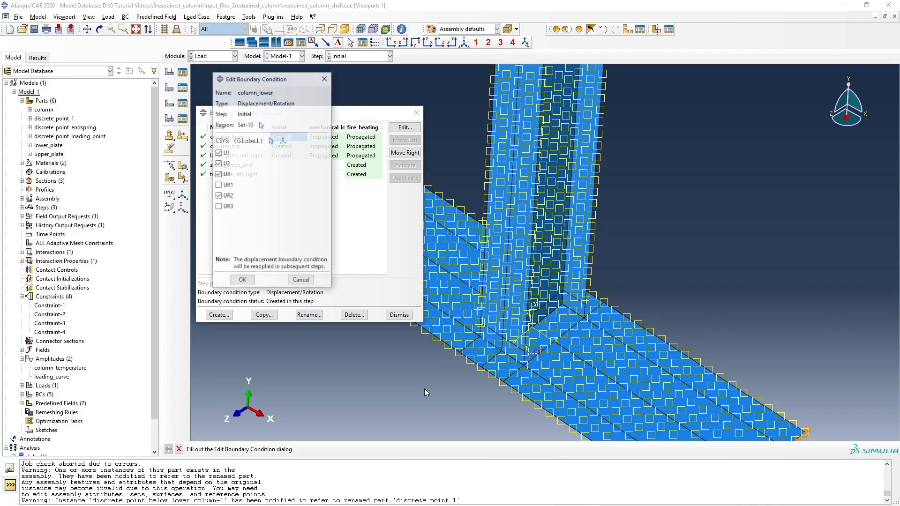
click(247, 280)
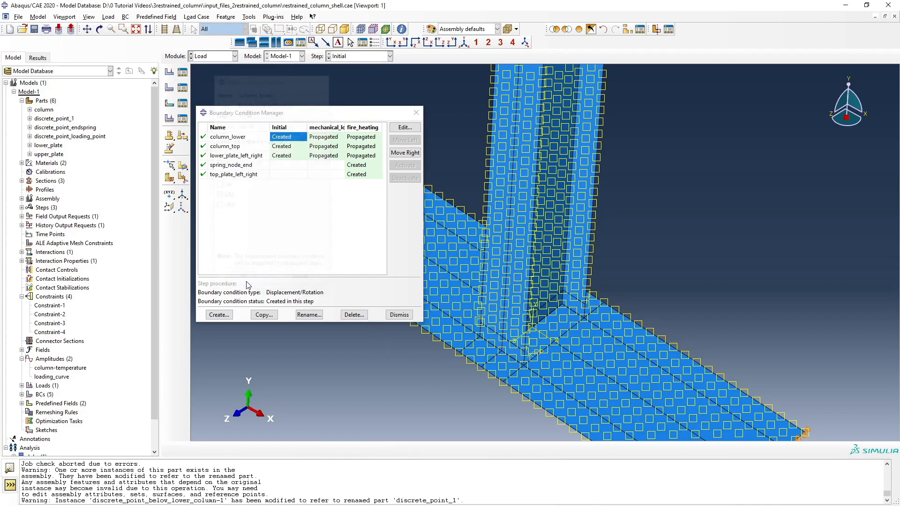
click(399, 315)
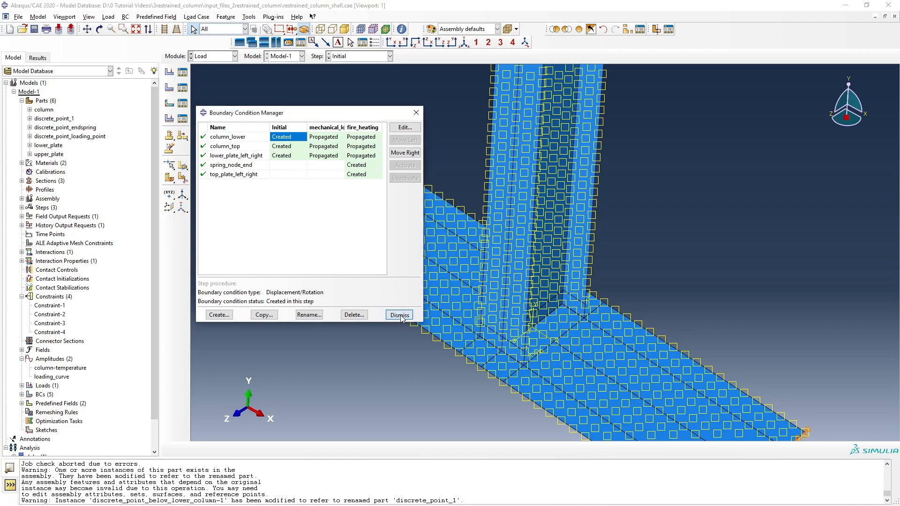
Run a data check on the check job, overwriting its existing job files.
click(13, 92)
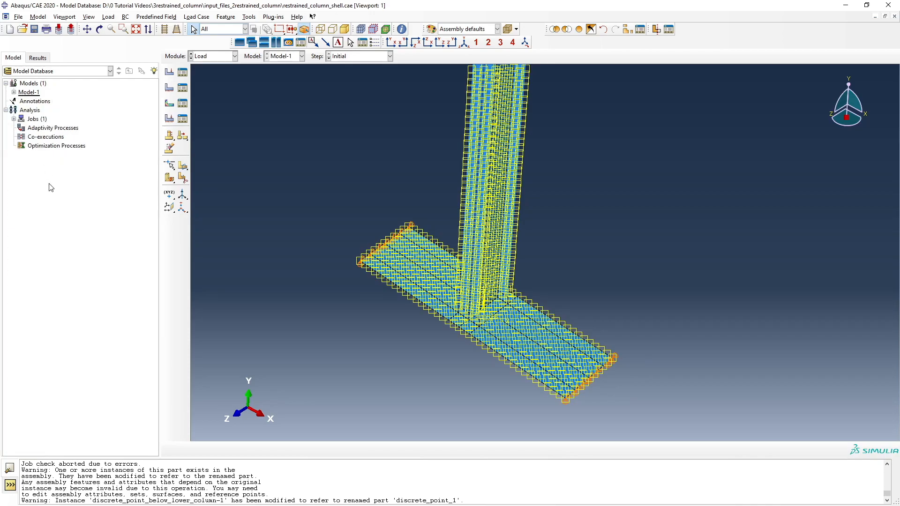
click(13, 118)
click(47, 127)
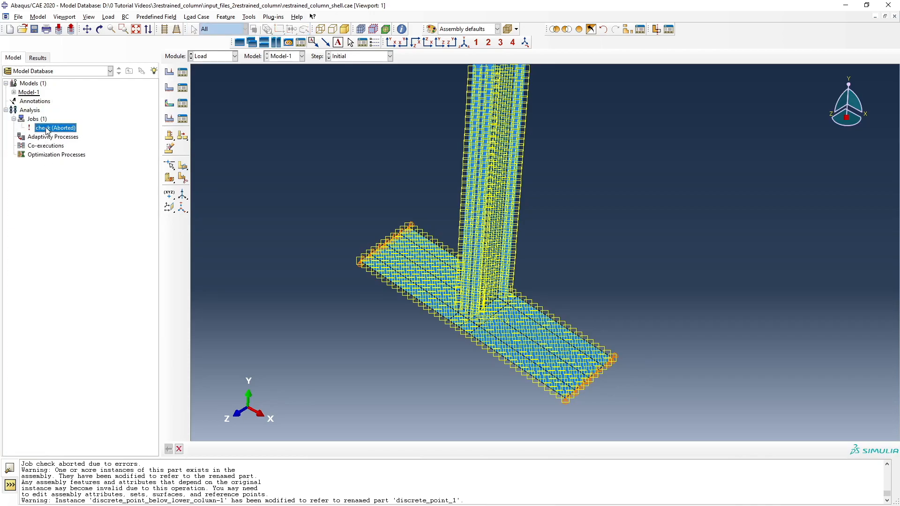
right_click(45, 127)
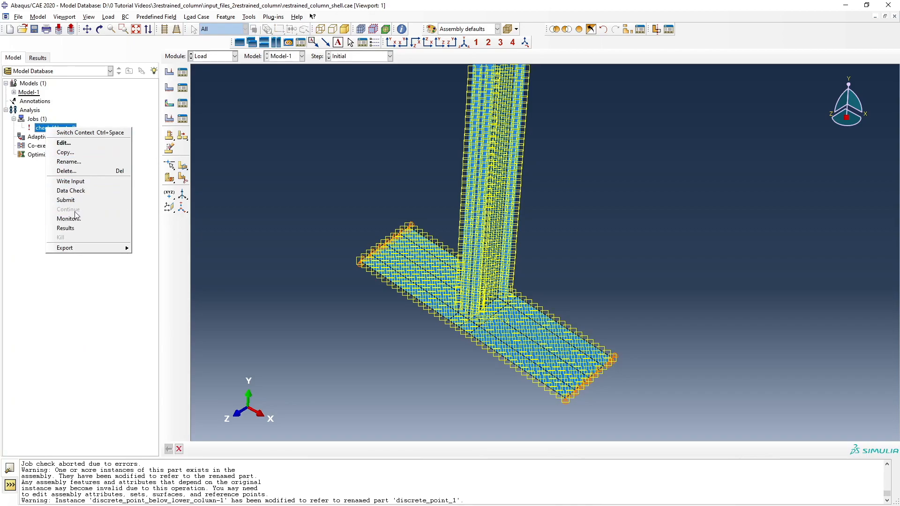
click(70, 190)
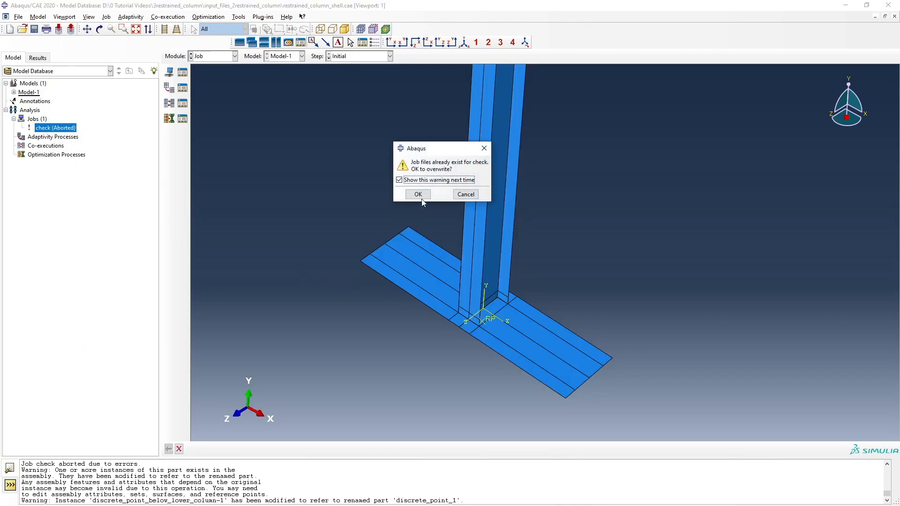
click(420, 197)
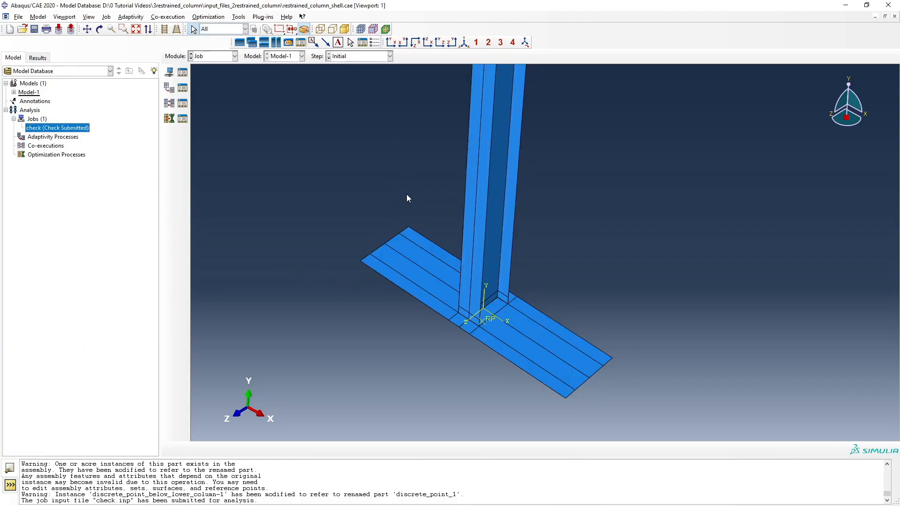
Monitor the check job and read its reported errors.
right_click(72, 126)
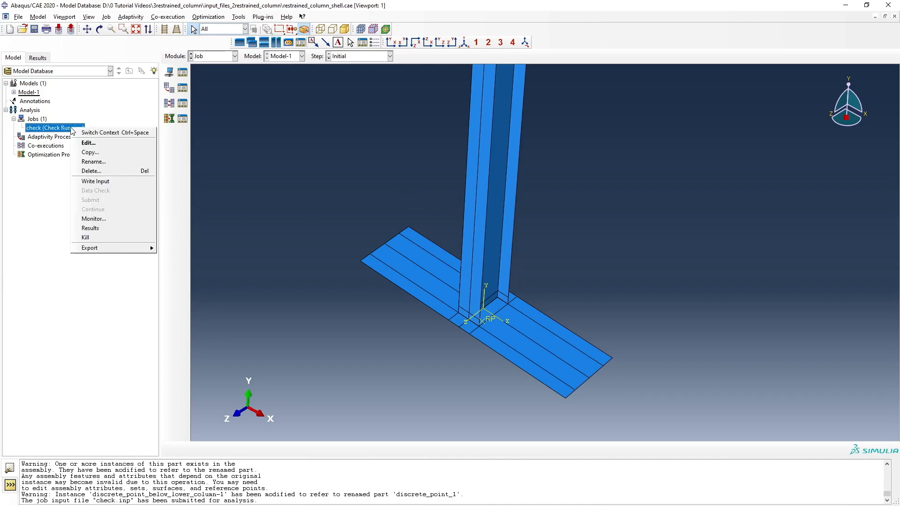
click(93, 219)
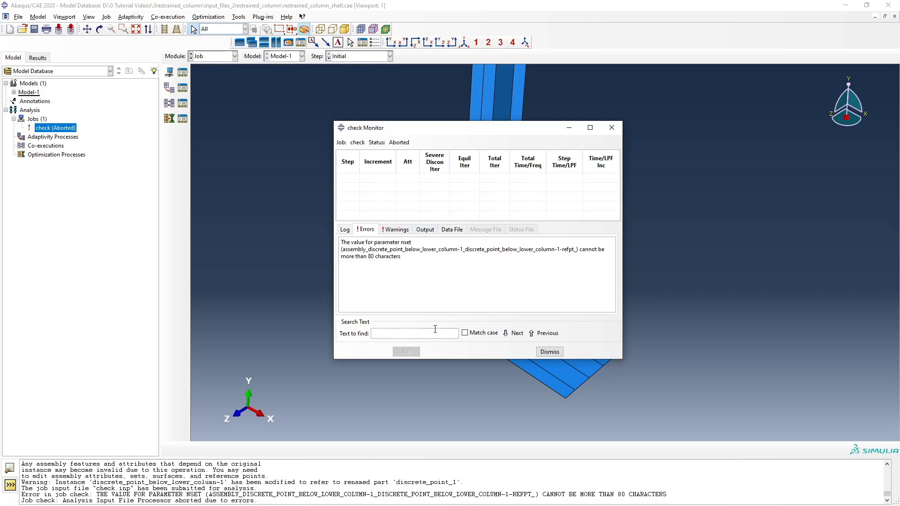
click(549, 352)
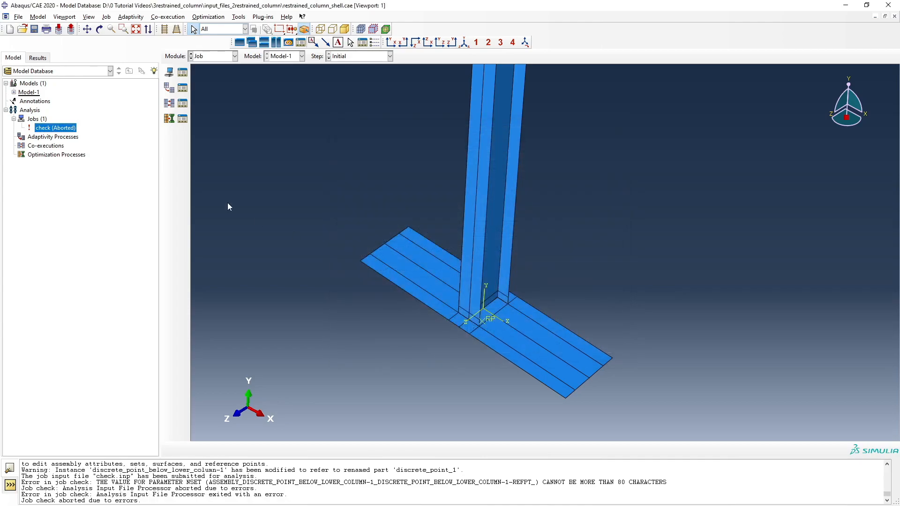
Try to rename the assembly set discrete_point_below_lower_column-1.Set-1 from the model tree.
click(14, 92)
click(22, 199)
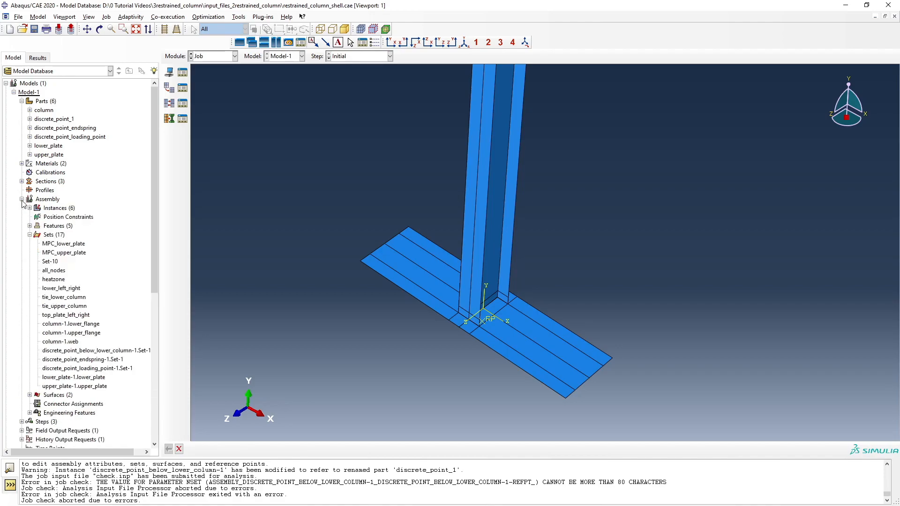
click(92, 351)
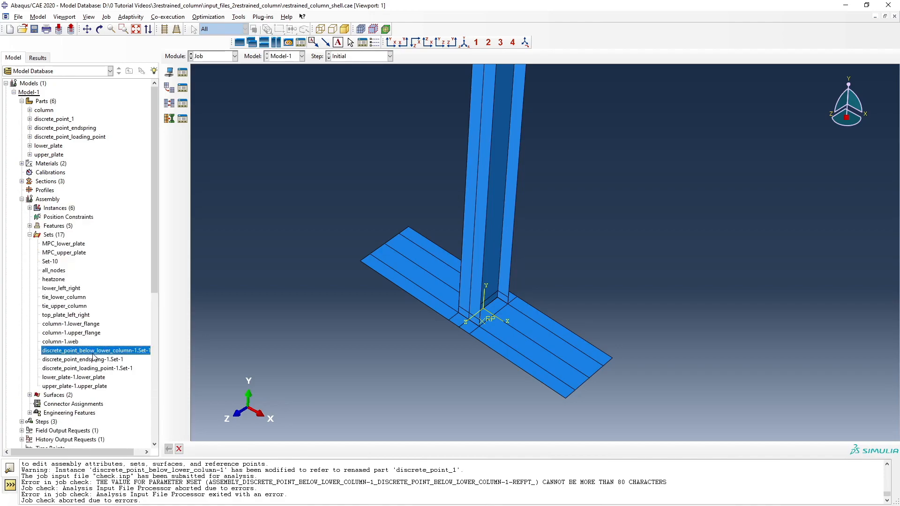
right_click(95, 353)
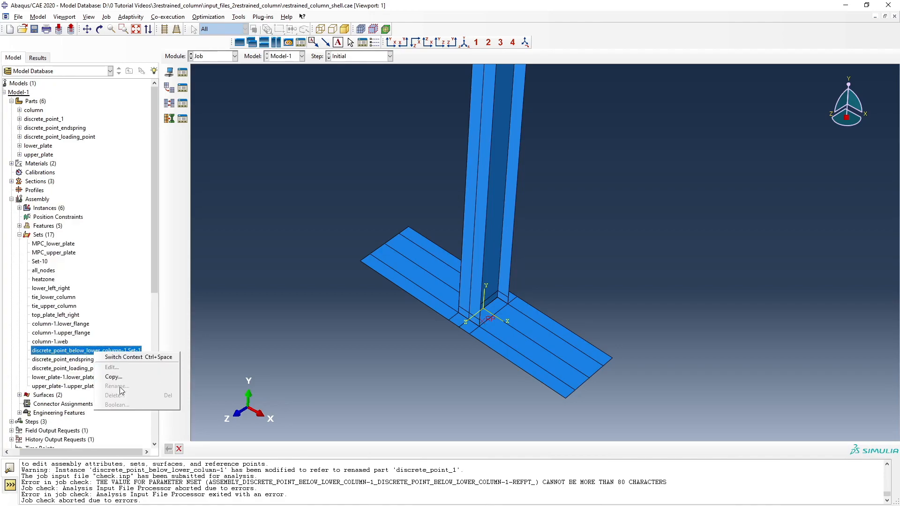
right_click(86, 352)
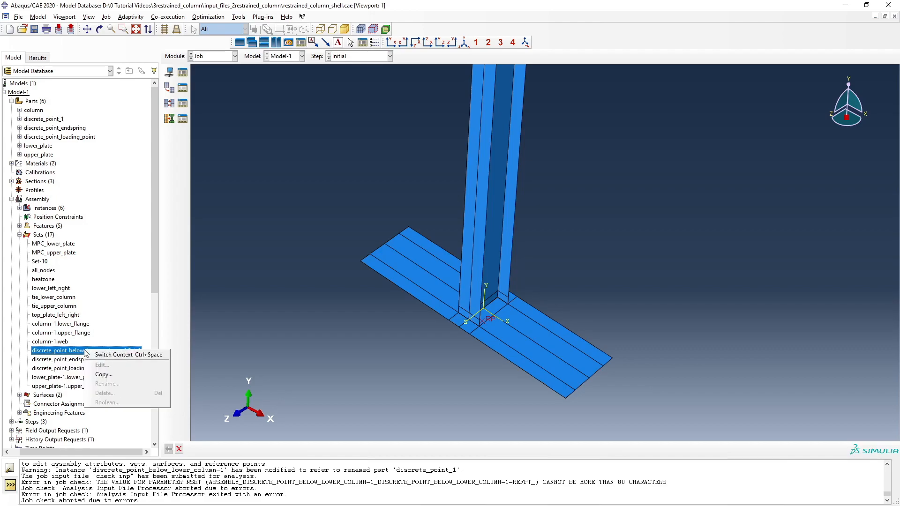
Switch to the Assembly module and try again to rename the discrete_point_below_lower_column-1.Set-1 set.
click(235, 57)
click(227, 57)
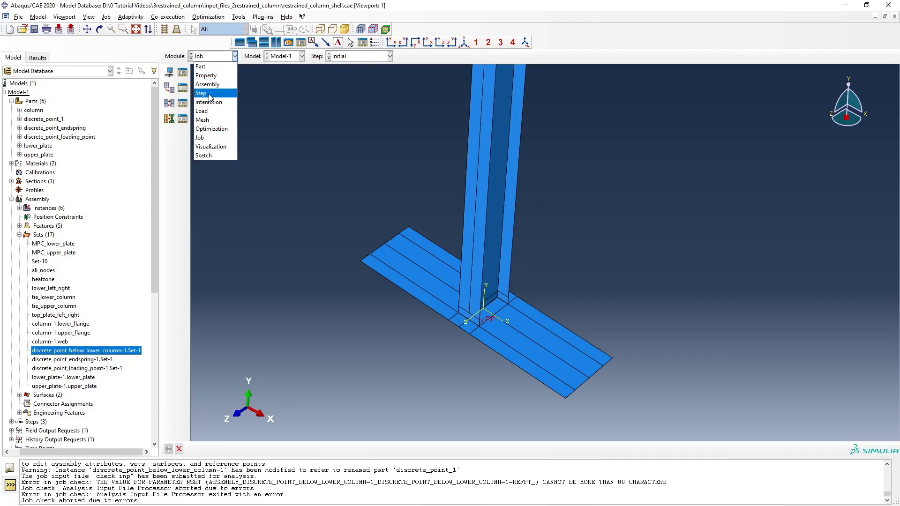
click(207, 85)
right_click(126, 351)
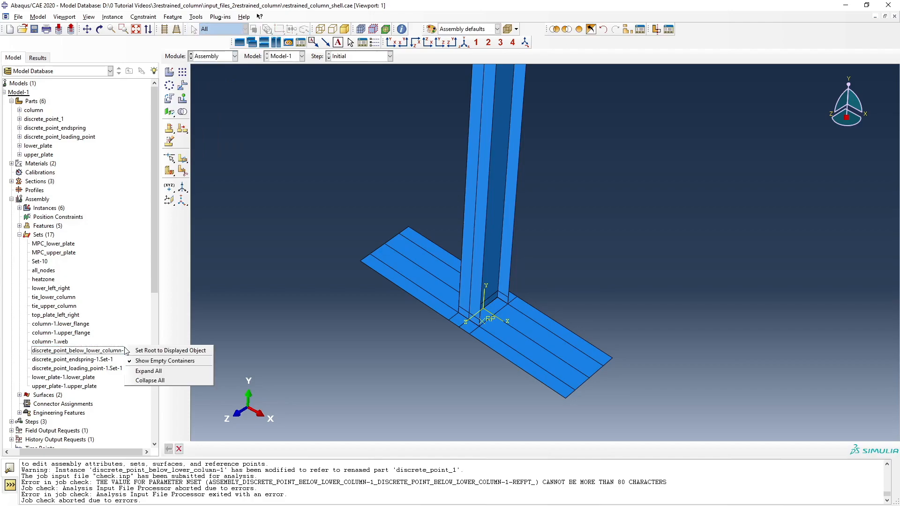
right_click(113, 352)
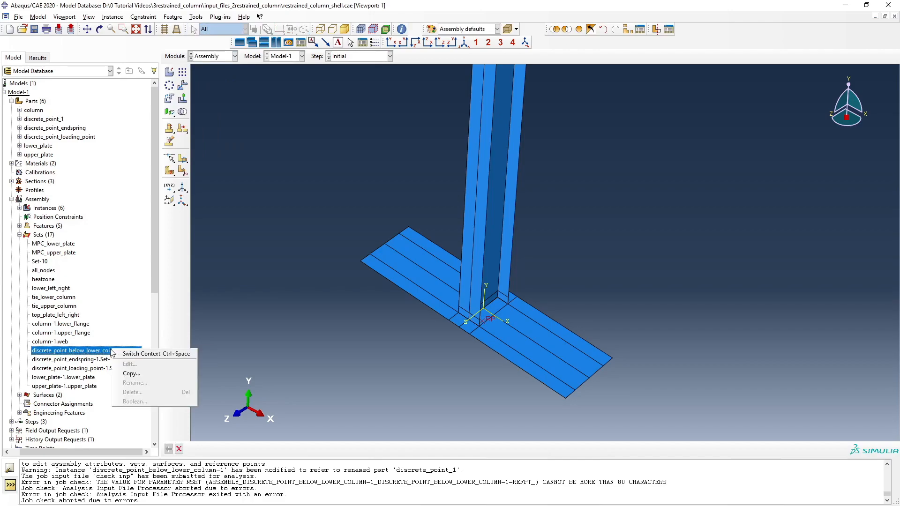
click(113, 352)
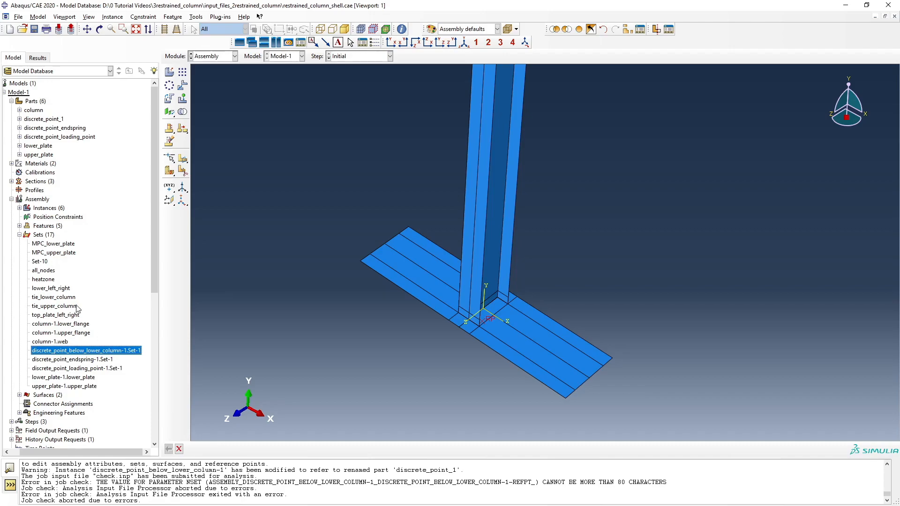
click(19, 235)
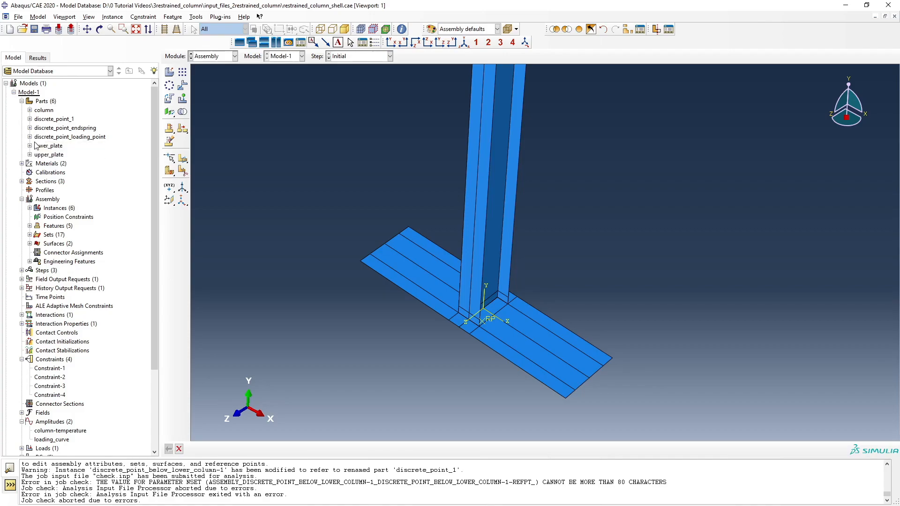
Examine the features, sets and engineering features of the parts discrete_point_1 and discrete_point_endspring in the model tree.
click(29, 119)
click(30, 119)
click(30, 119)
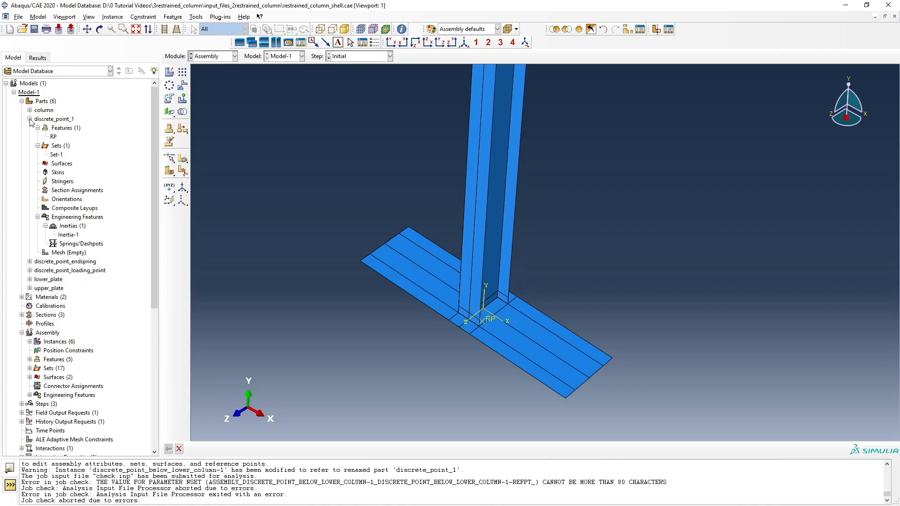
click(37, 146)
click(38, 146)
click(29, 119)
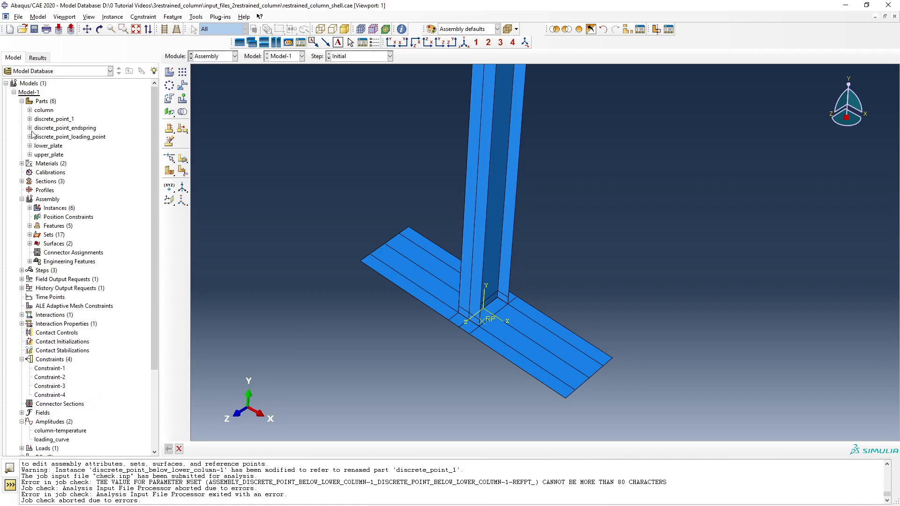
click(29, 128)
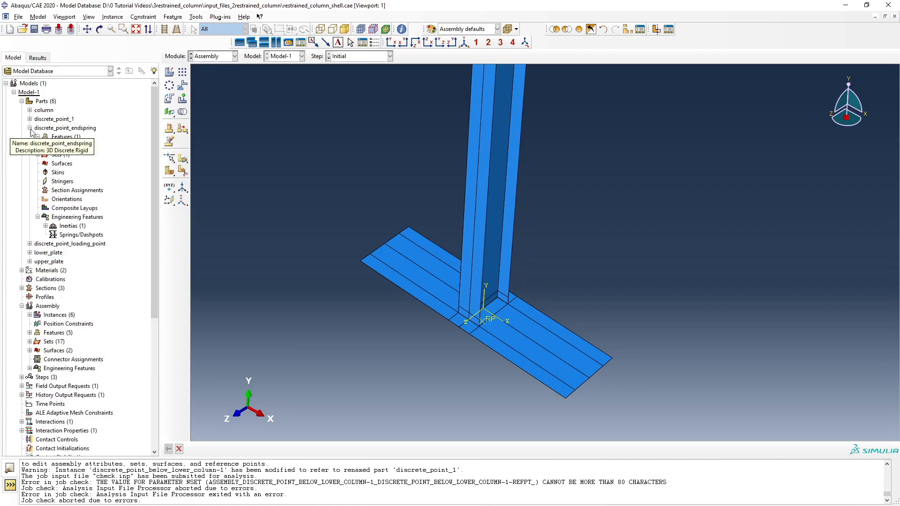
click(29, 128)
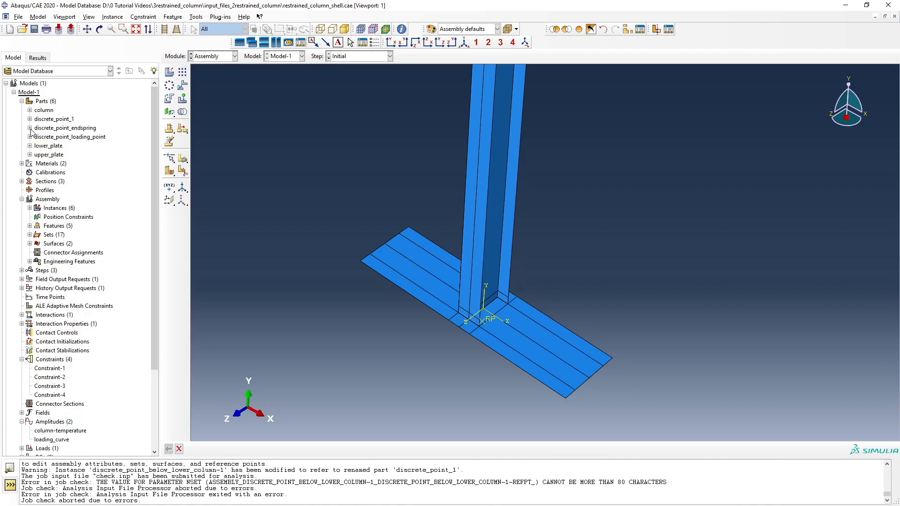
click(30, 128)
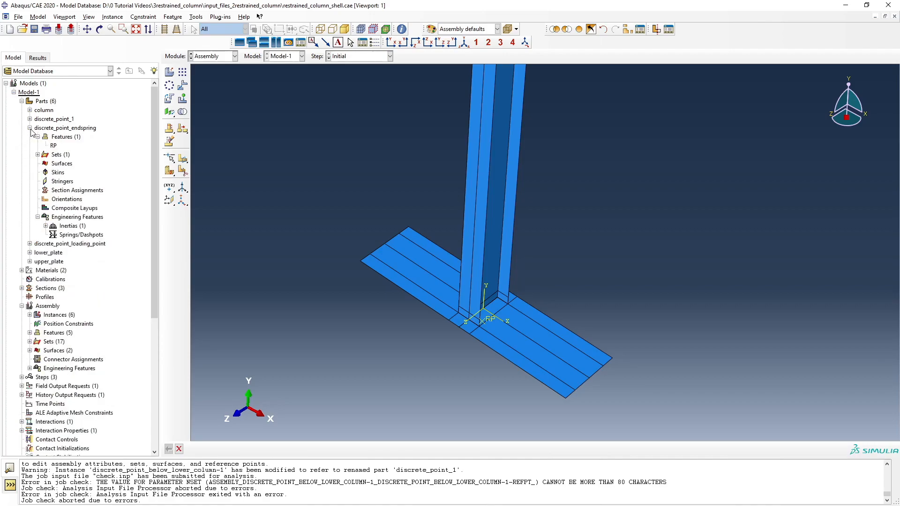
click(29, 127)
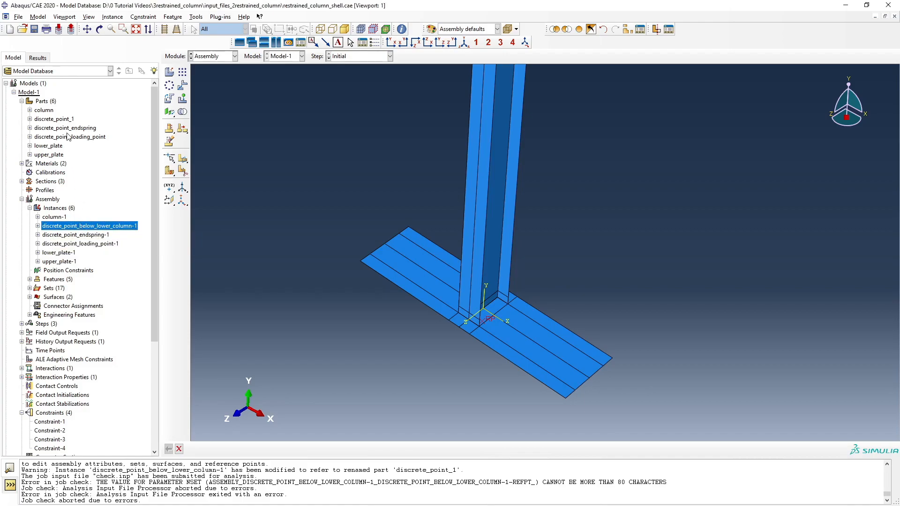
Delete the instance discrete_point_below_lower_column-1 from the assembly.
right_click(97, 226)
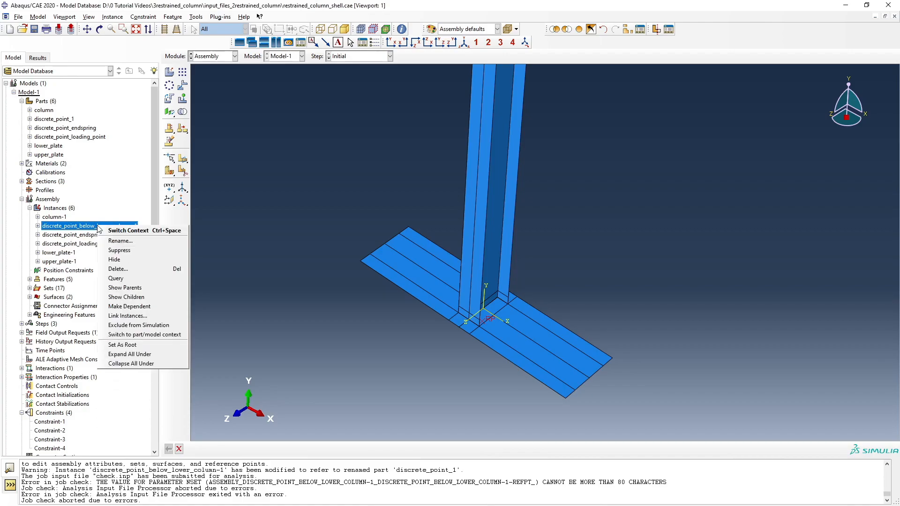
click(131, 270)
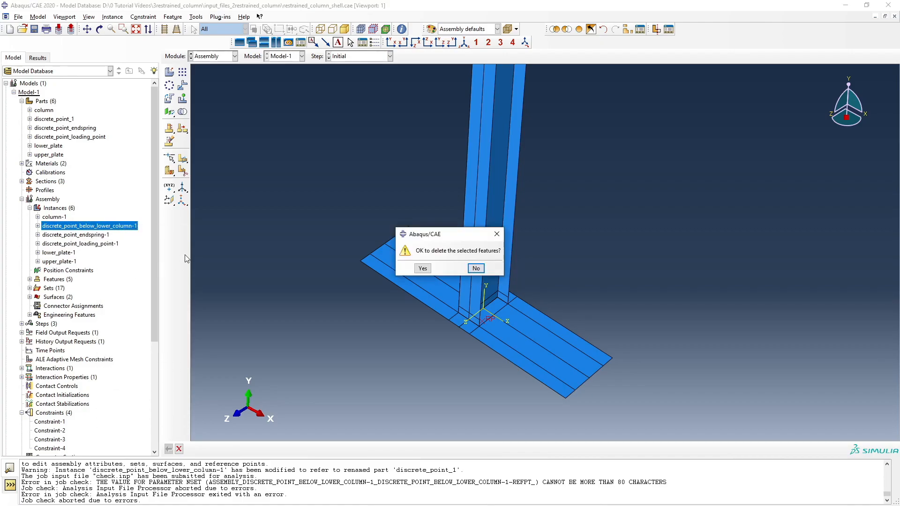
click(424, 269)
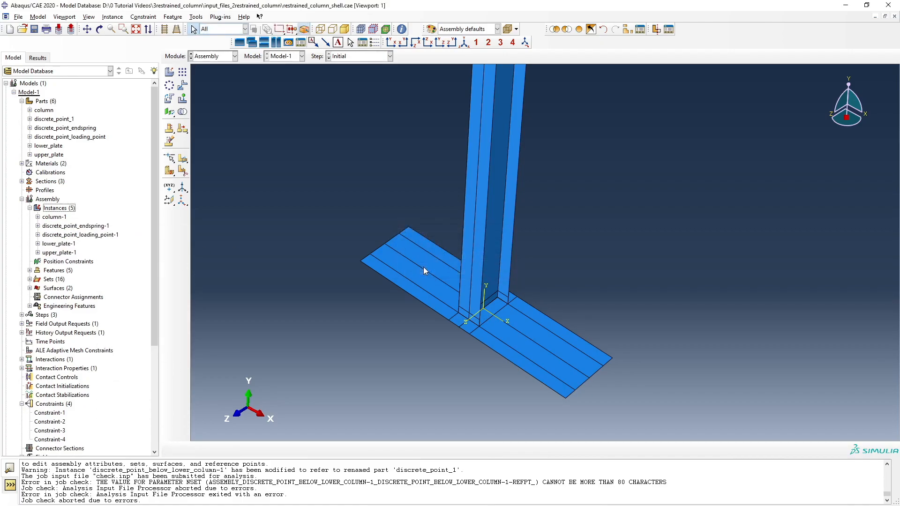
Create an independent assembly instance of the part discrete_point_1 and inspect its contents in the model tree.
double_click(58, 209)
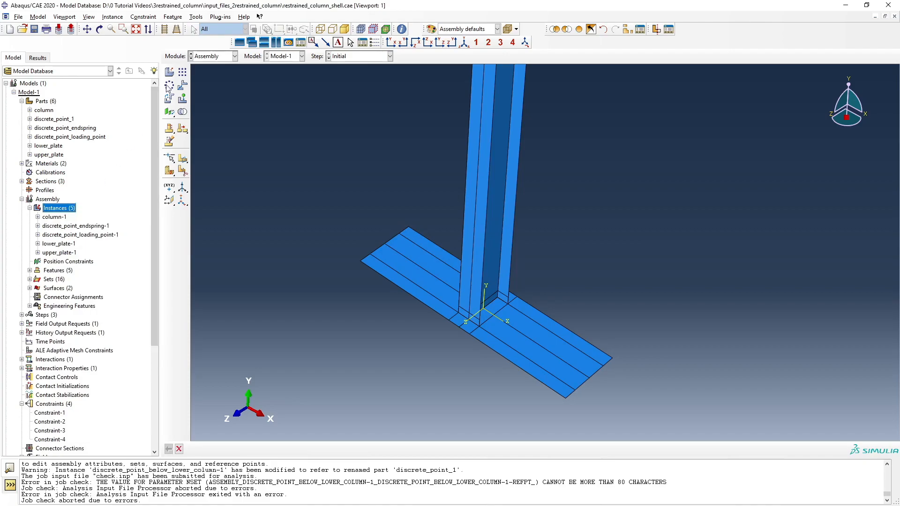
double_click(61, 212)
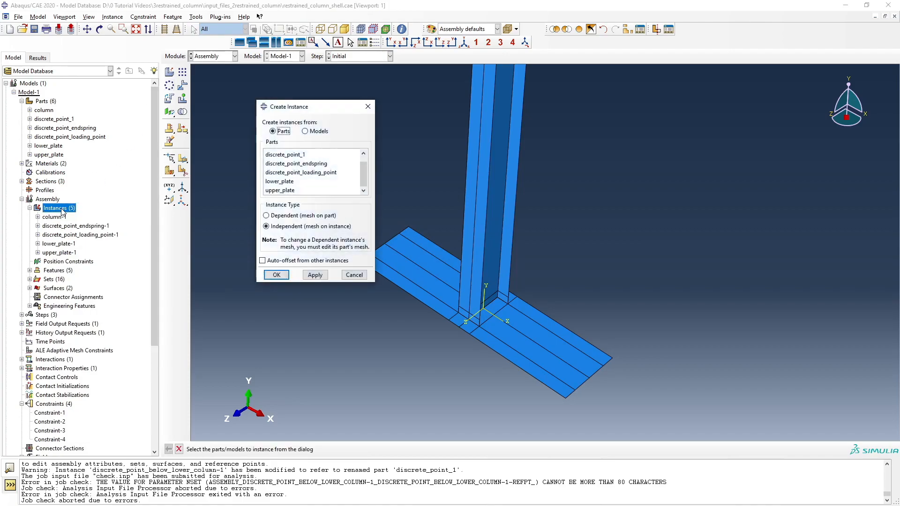
click(297, 155)
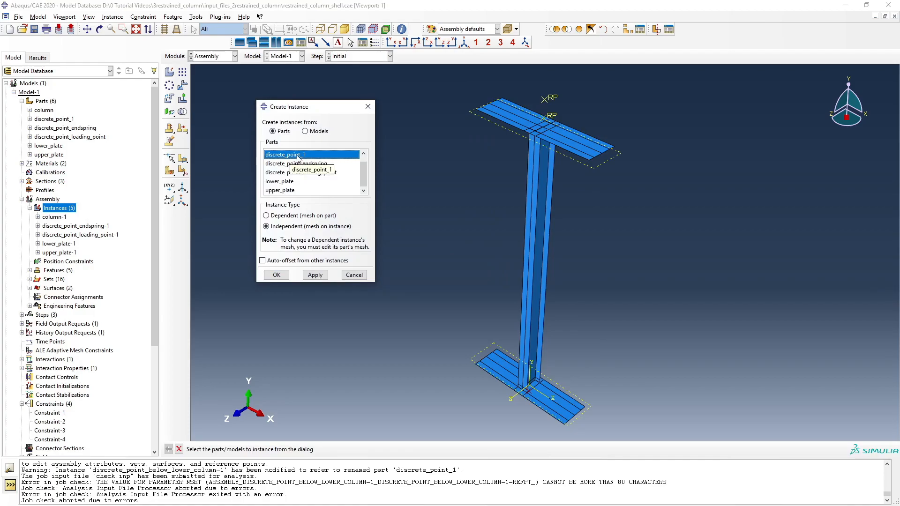
click(281, 276)
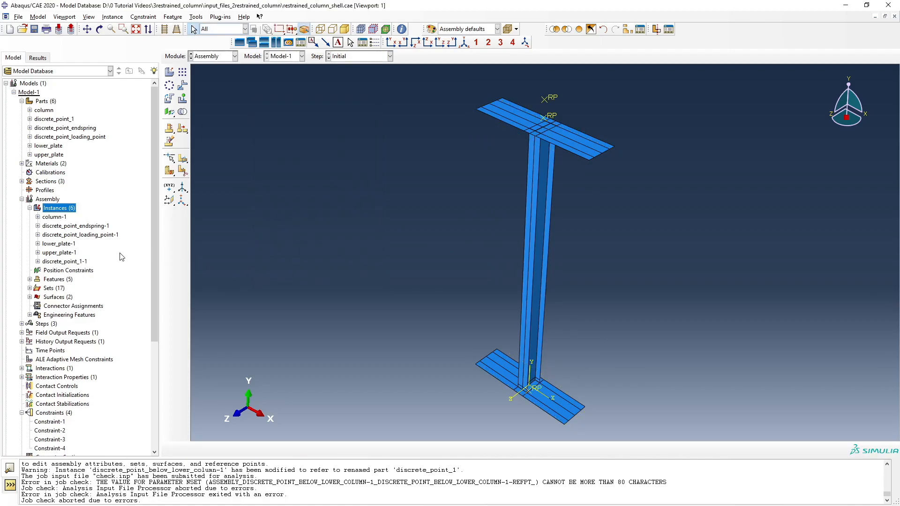
click(39, 262)
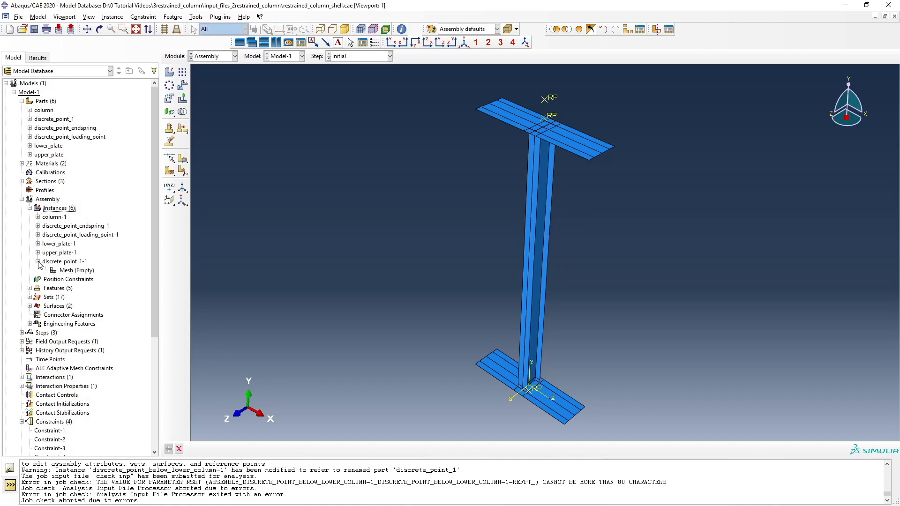
click(37, 261)
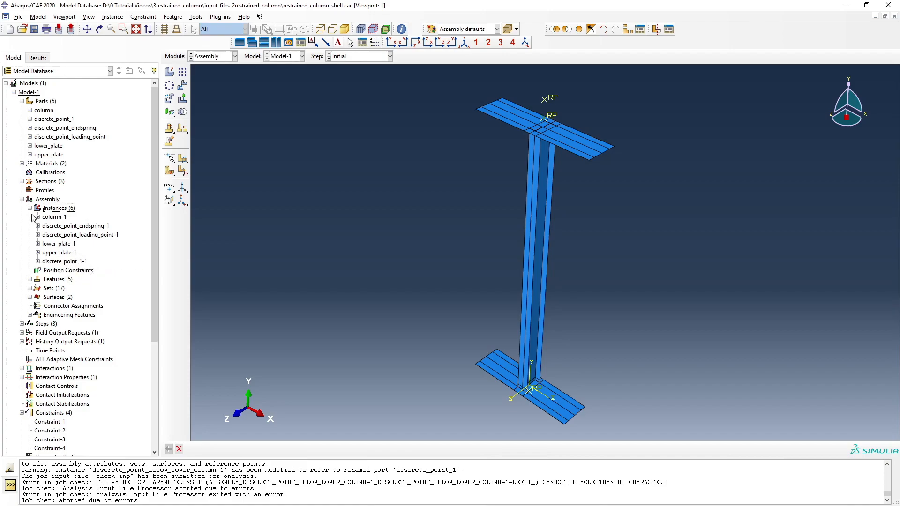
Inspect the control point and slave nodes of the MPC constraint Constraint-1.
click(21, 199)
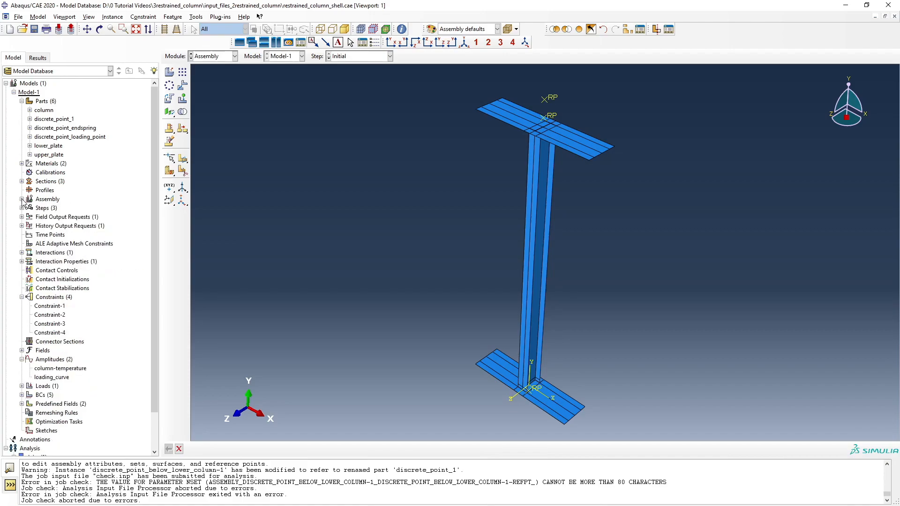
click(62, 307)
double_click(62, 307)
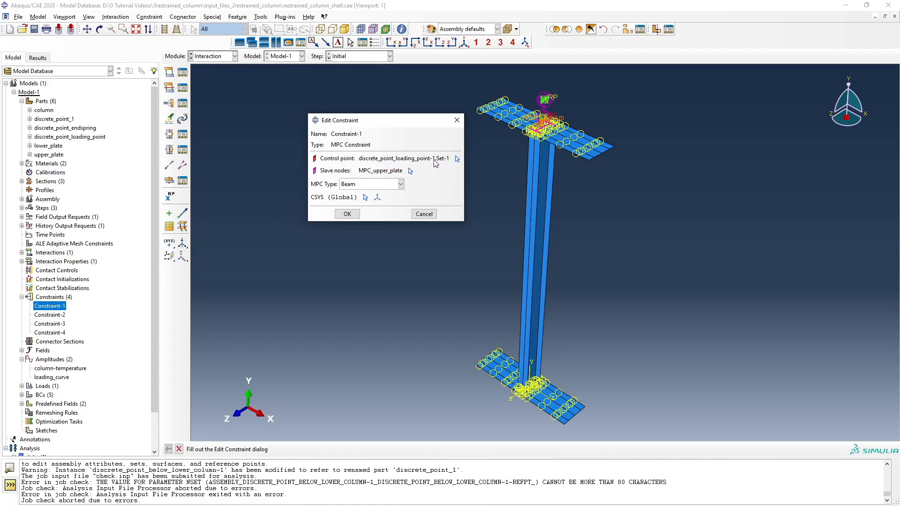
click(431, 215)
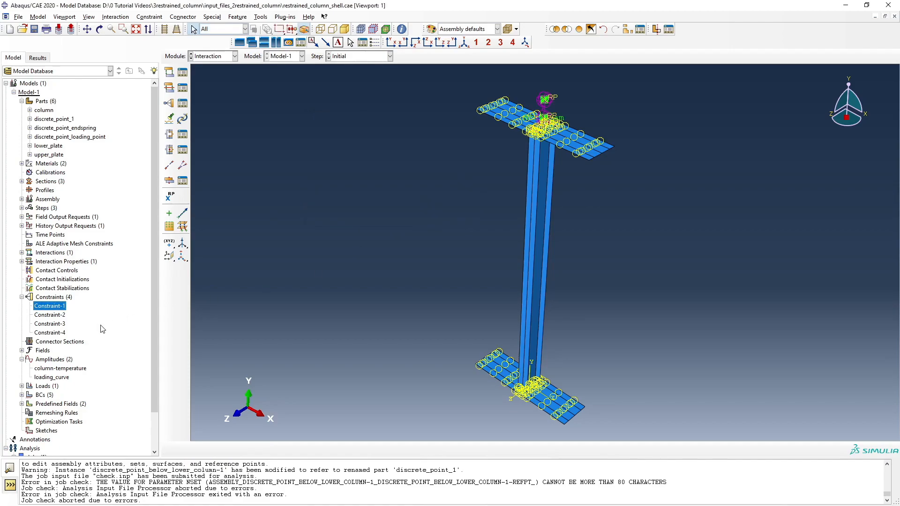
Reassign the control point of the MPC constraint Constraint-2 to the set discrete_point_1-1.Set-1.
double_click(64, 316)
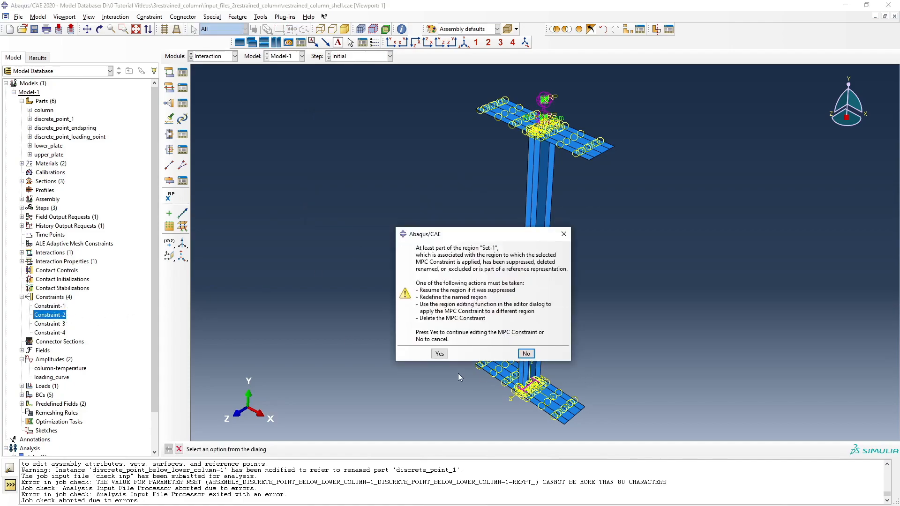
click(445, 355)
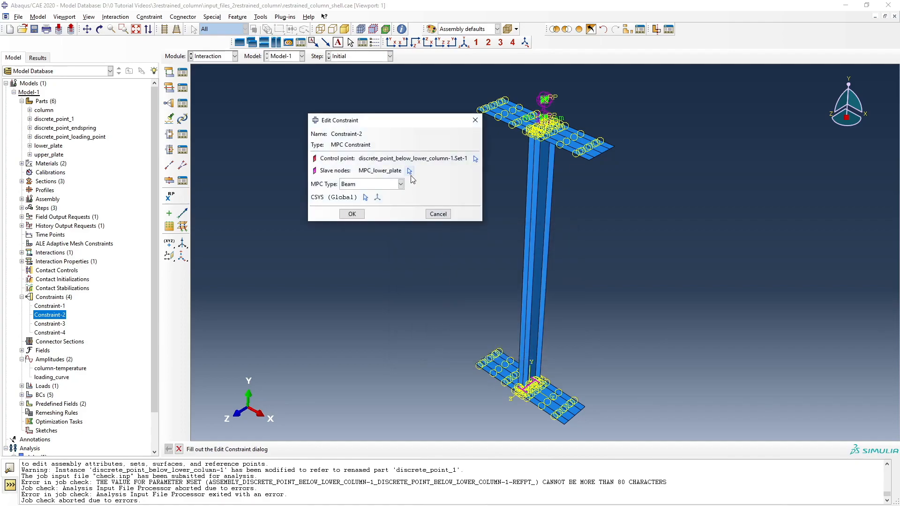
click(474, 159)
click(827, 448)
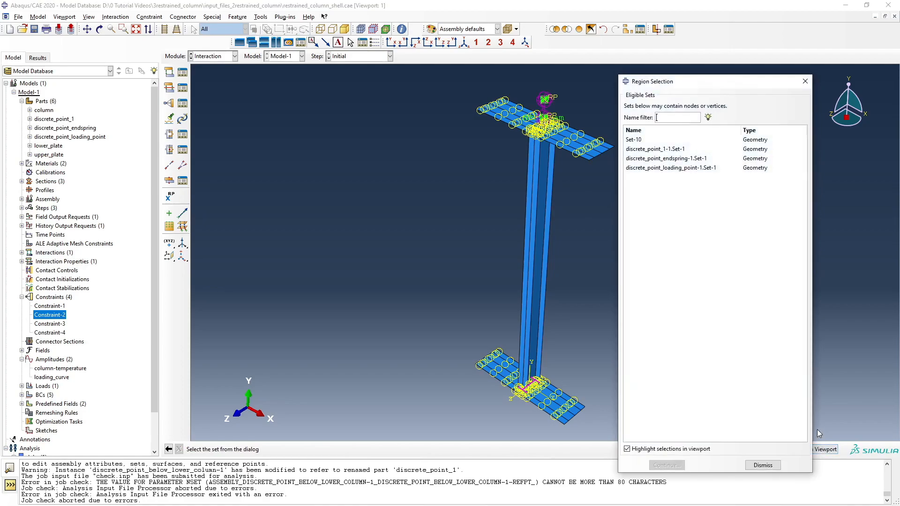
click(677, 149)
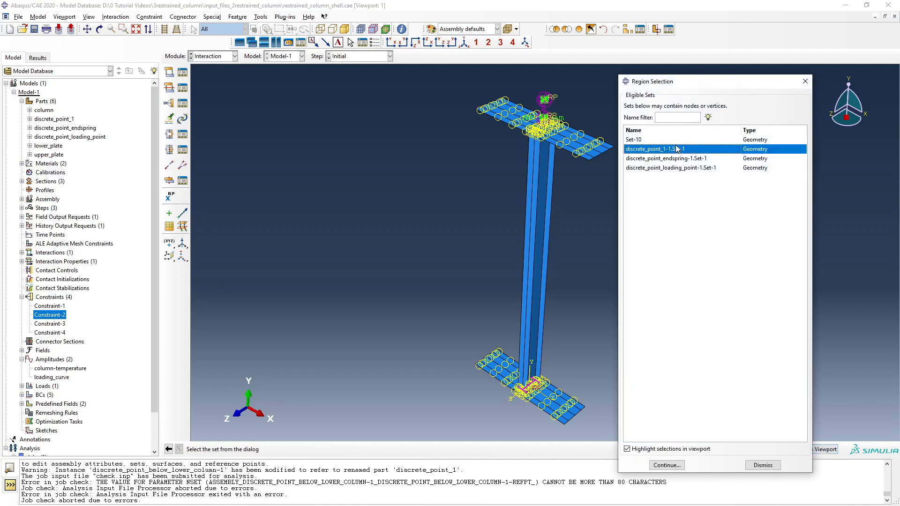
click(667, 465)
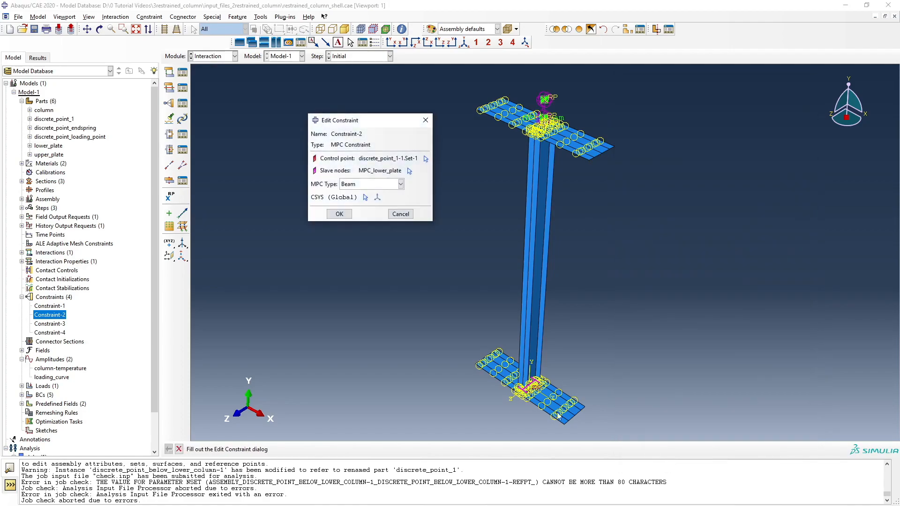
click(339, 214)
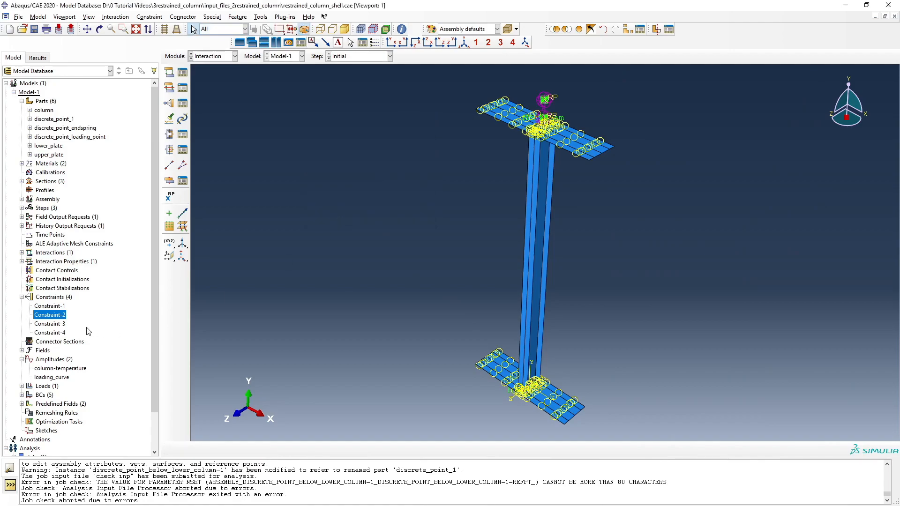
Review the surface definitions of the tie constraints Constraint-3 and Constraint-4.
click(52, 307)
click(52, 315)
double_click(50, 324)
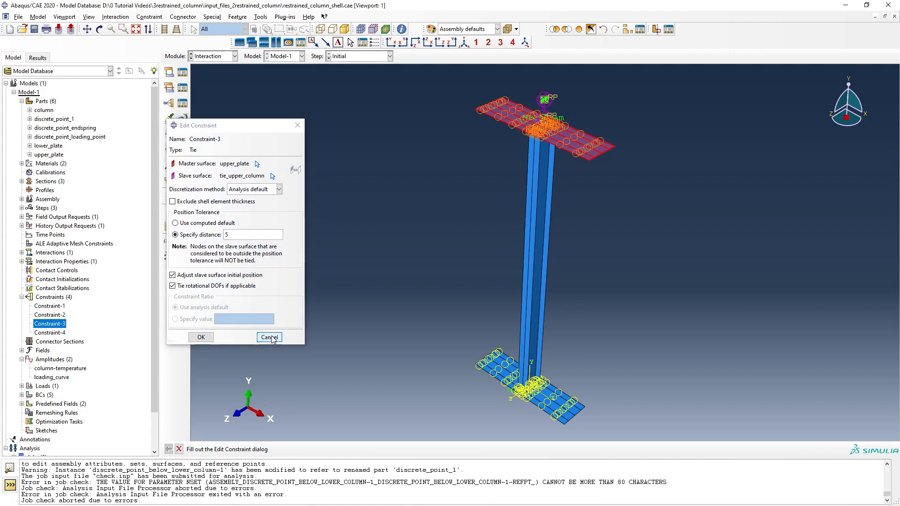
click(270, 337)
click(58, 333)
double_click(59, 334)
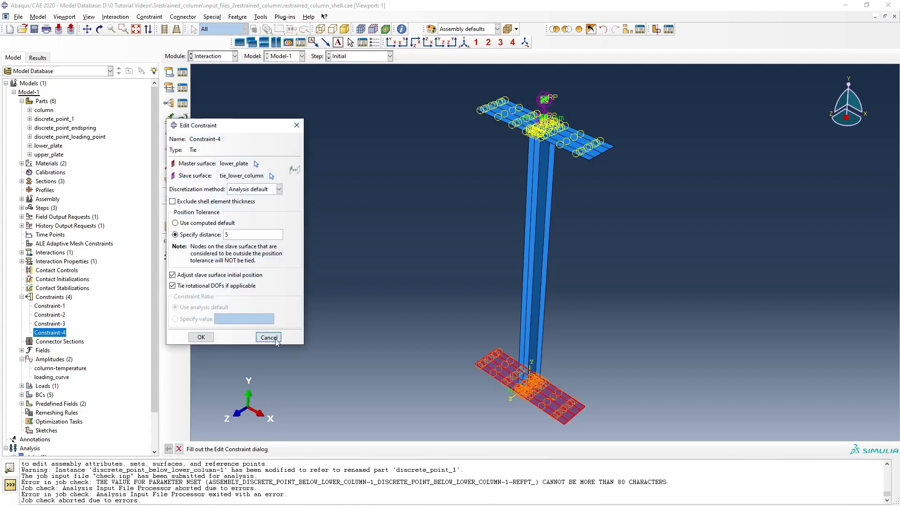
click(270, 338)
In the Load module, change the region of the boundary condition column_lower to the set discrete_point_1-1.Set-1.
click(233, 56)
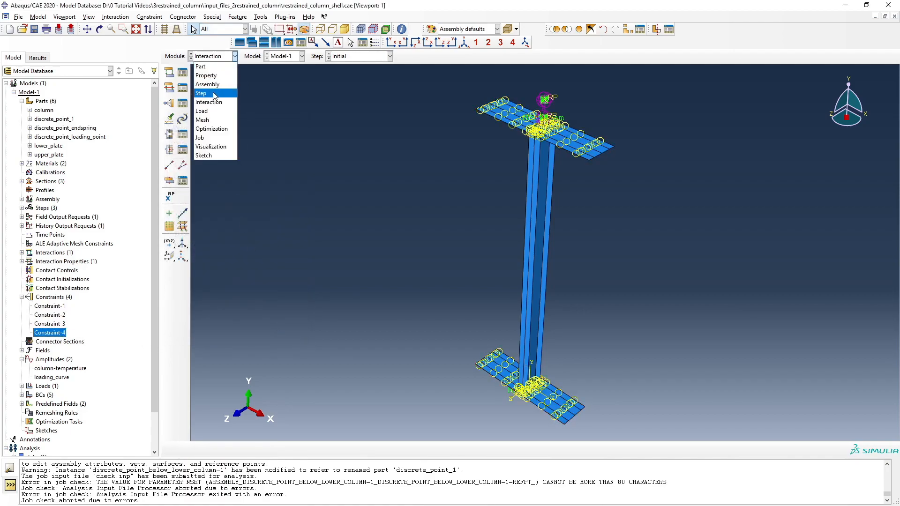
click(212, 111)
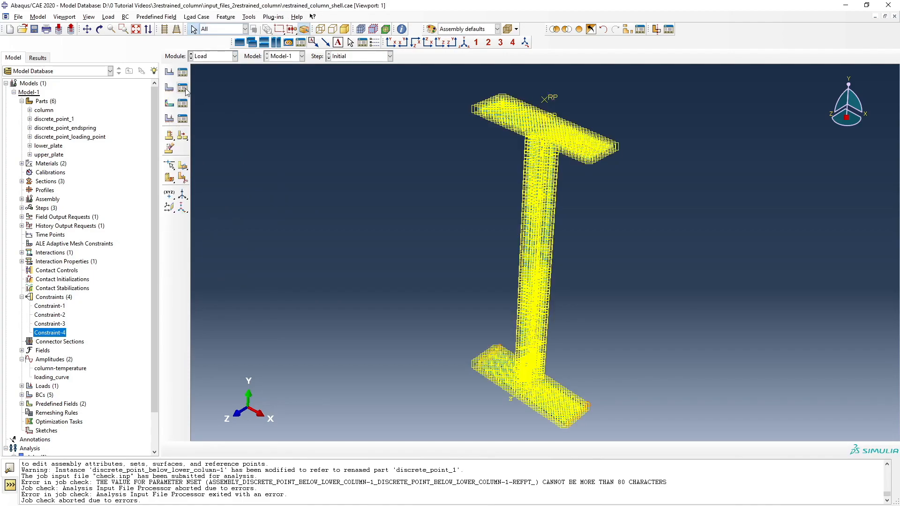
click(183, 88)
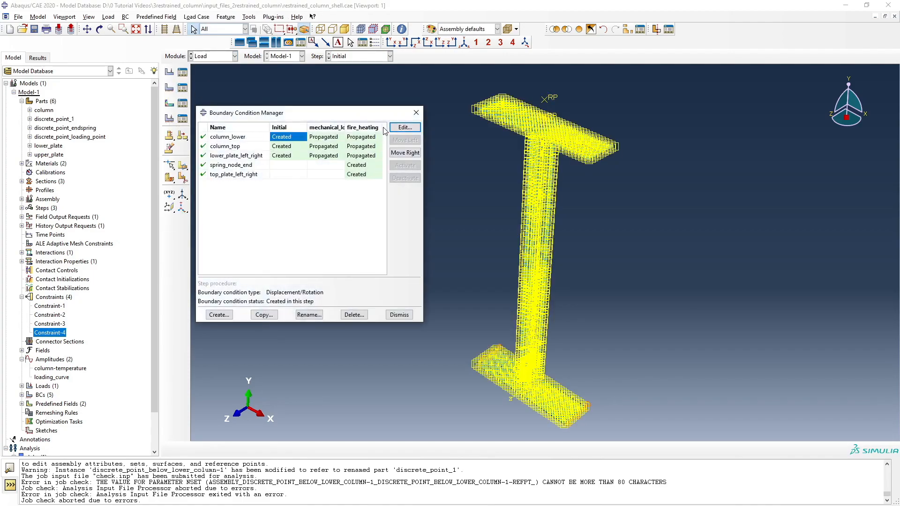
click(404, 128)
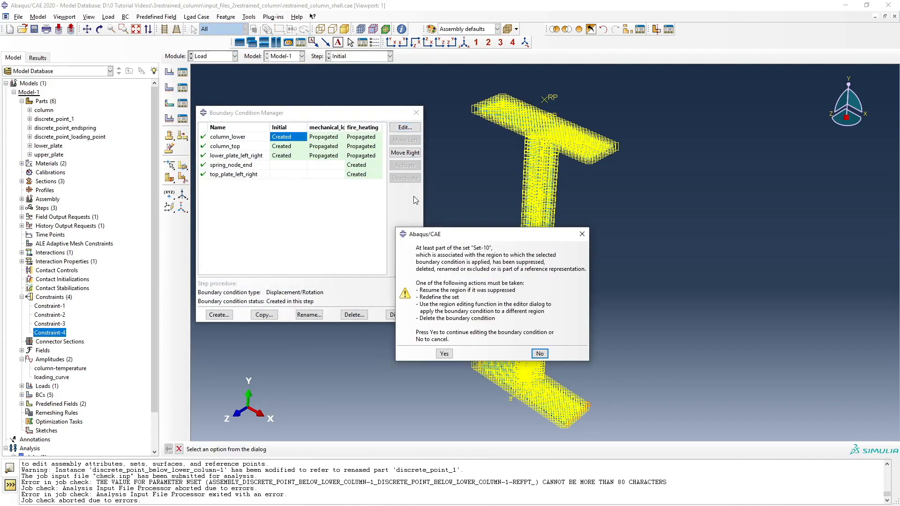
click(444, 354)
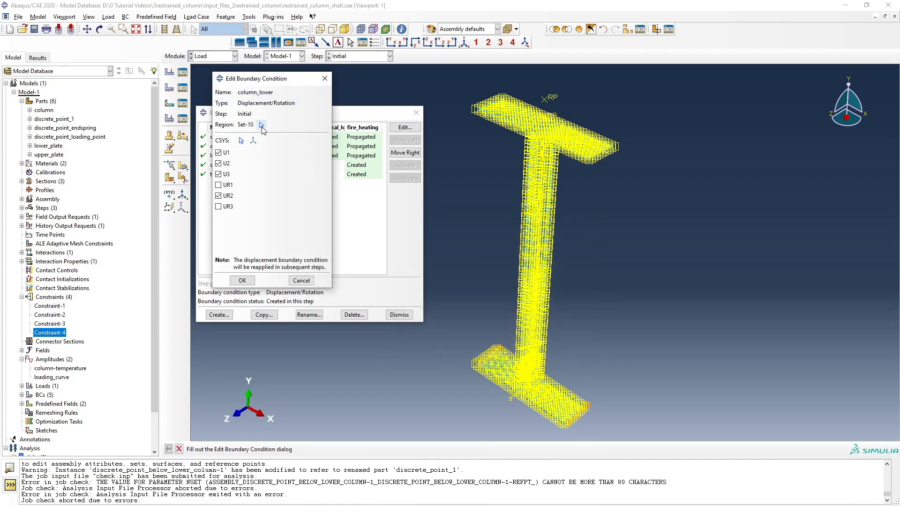
click(261, 125)
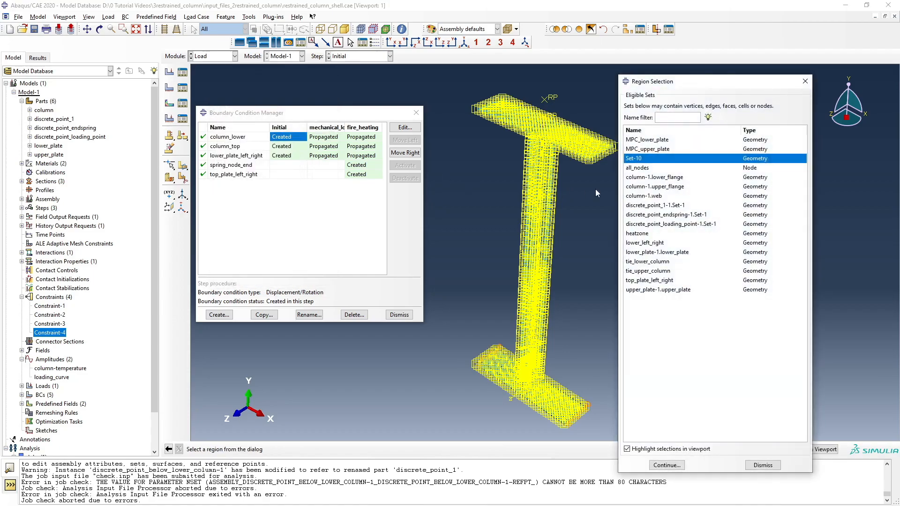
click(673, 205)
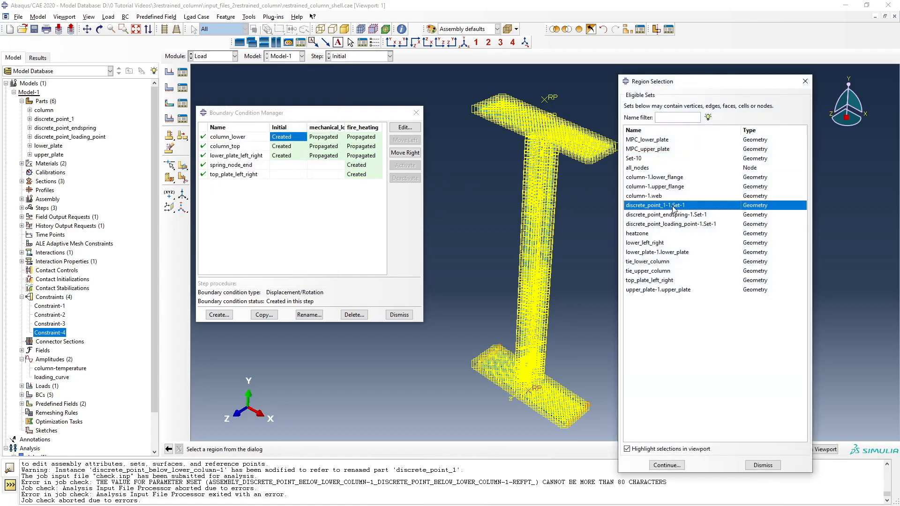
click(665, 465)
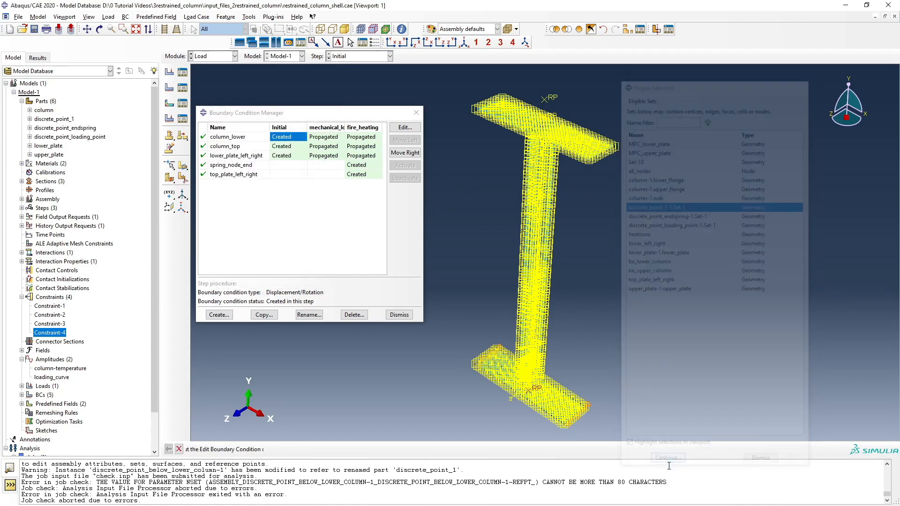
click(231, 281)
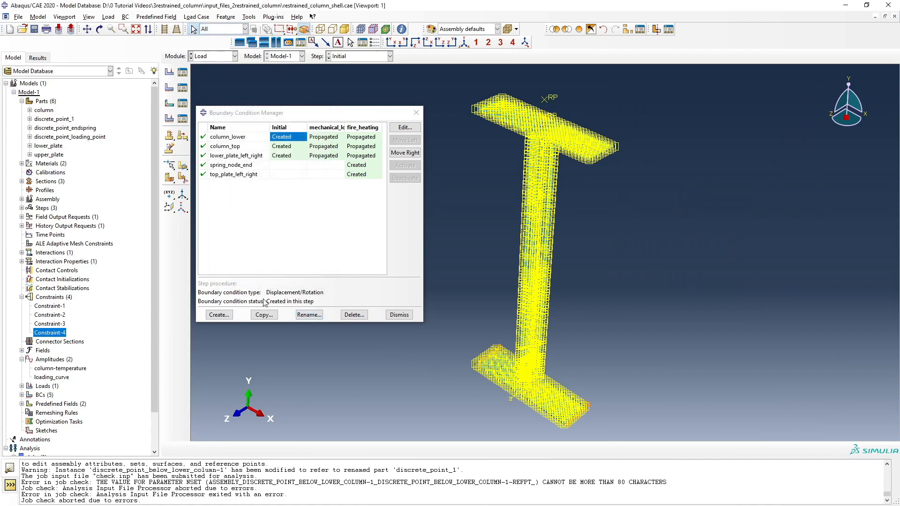
click(403, 317)
Run a data check of the check job again, overwriting its existing job files.
scroll(147, 327, down, 2)
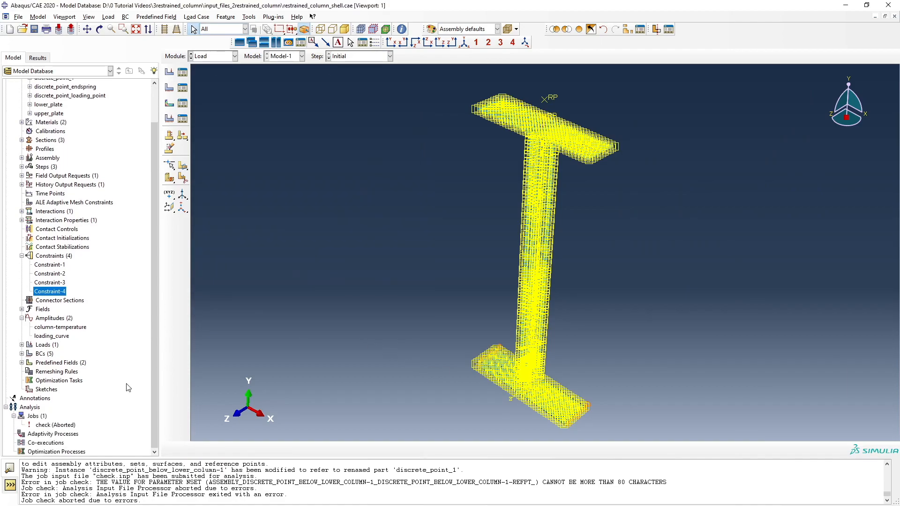
click(63, 427)
right_click(63, 427)
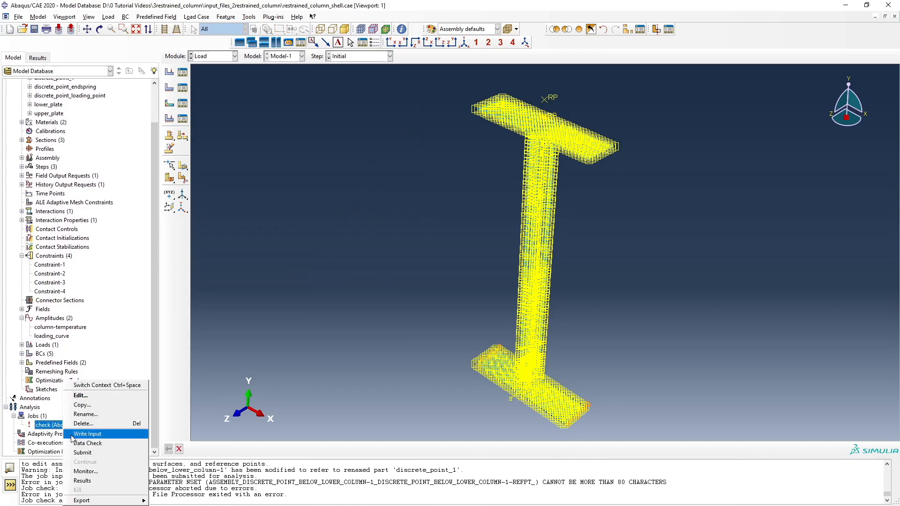
click(95, 454)
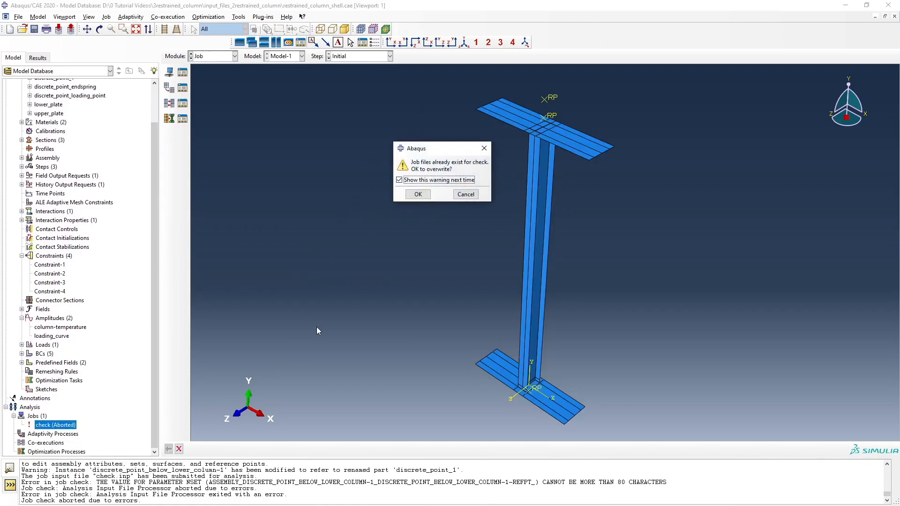
click(426, 196)
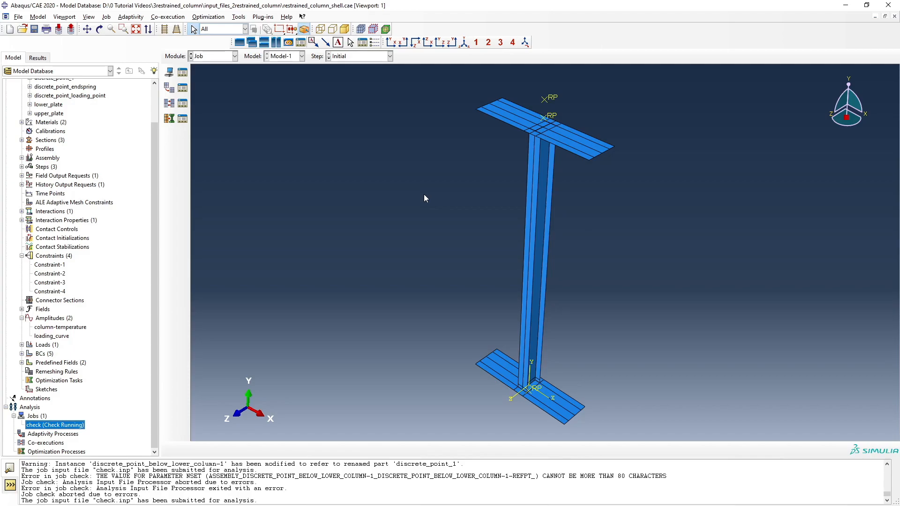
Monitor the progress and log of the check job, and close the monitor.
right_click(79, 425)
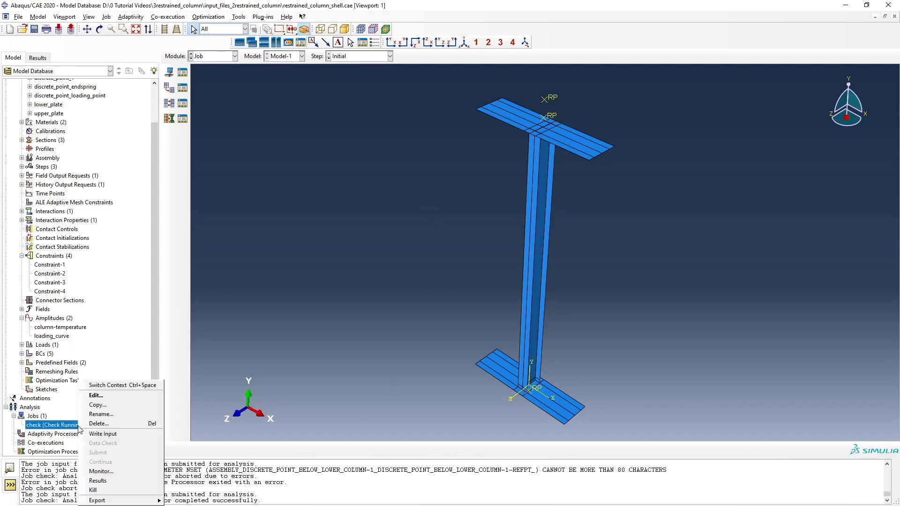
click(108, 472)
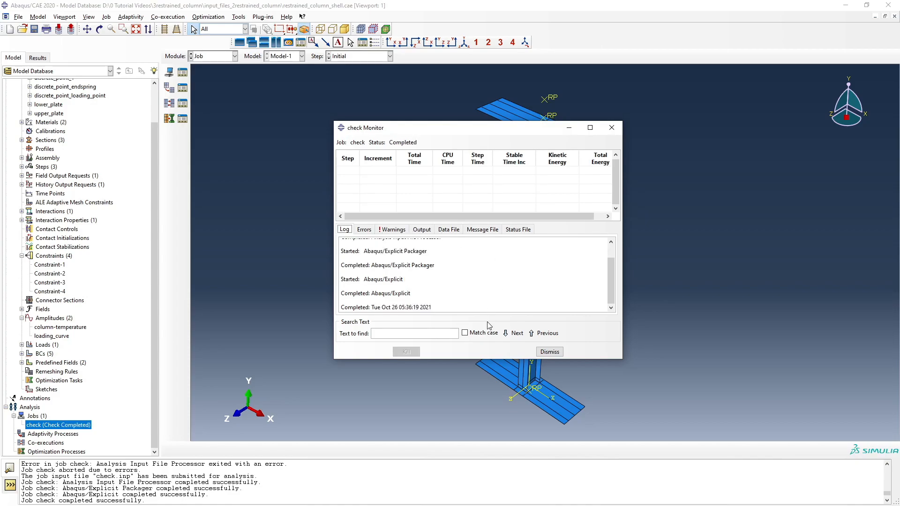
click(559, 355)
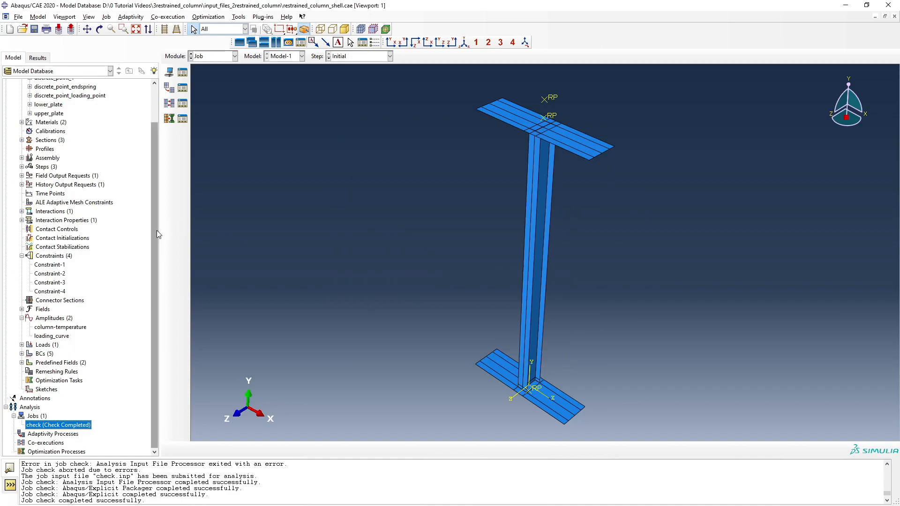
Save the model database and collapse Model-1 in the model tree.
scroll(156, 232, up, 2)
click(35, 29)
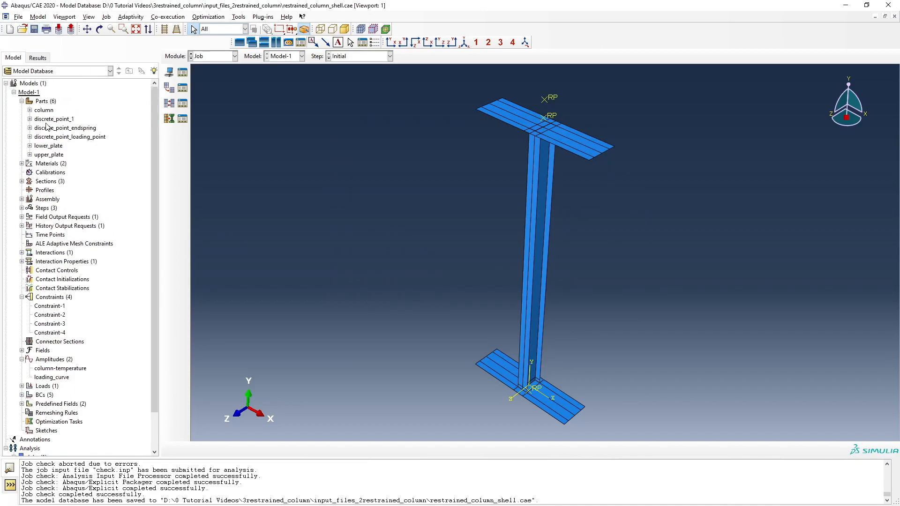
click(14, 93)
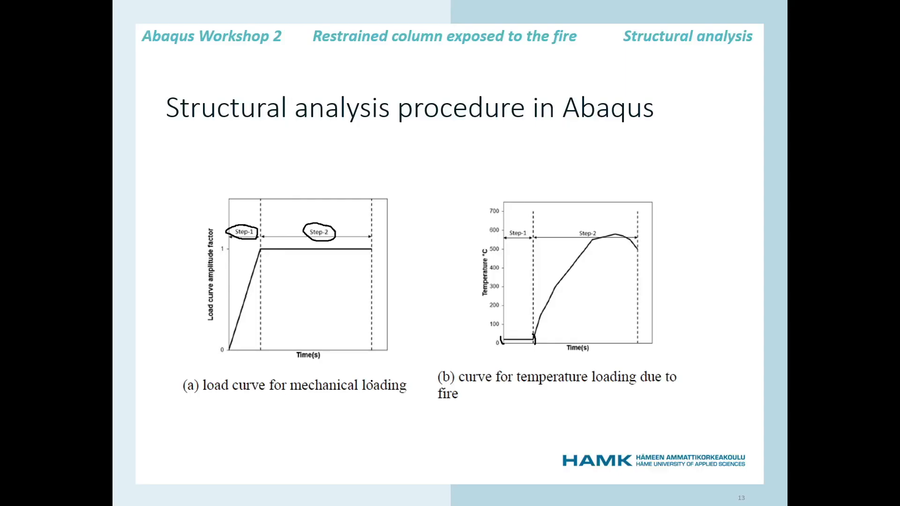
key(Right)
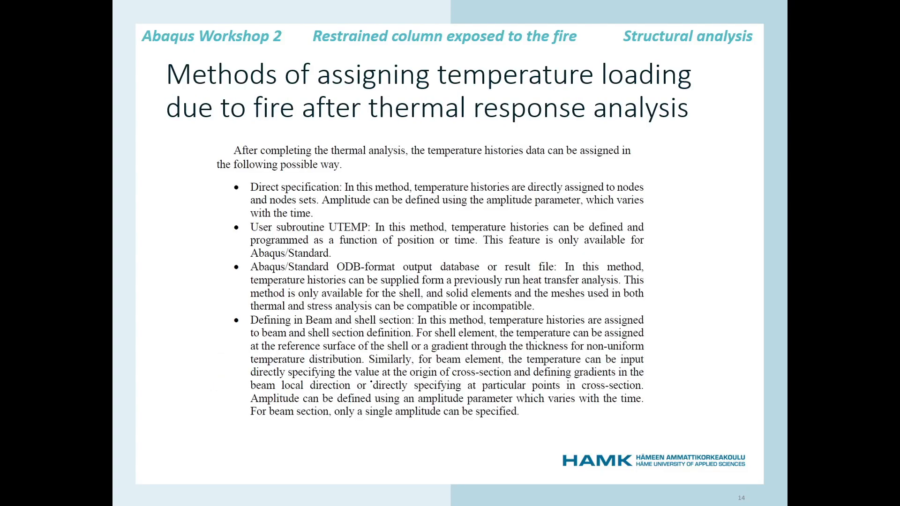
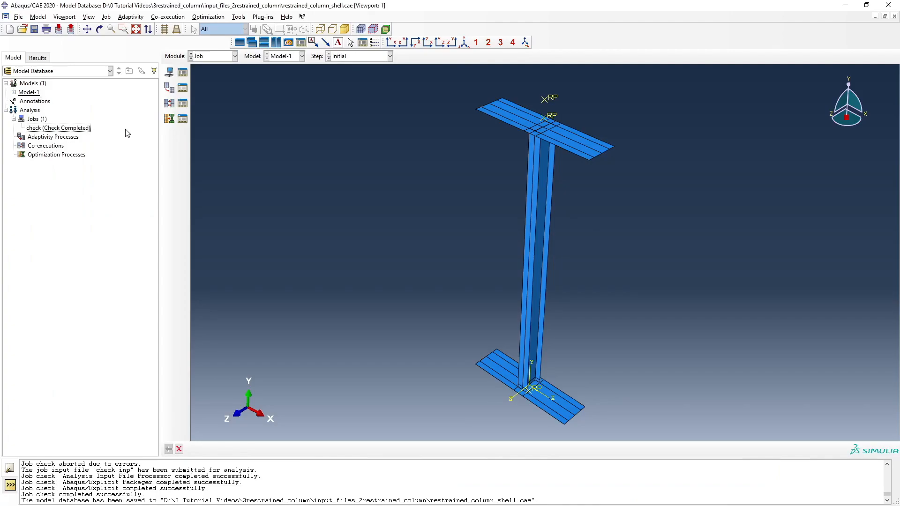
Copy Model-1 to a new model named structural_shell_buckle.
click(14, 93)
click(15, 92)
click(14, 93)
click(14, 93)
click(27, 94)
right_click(27, 96)
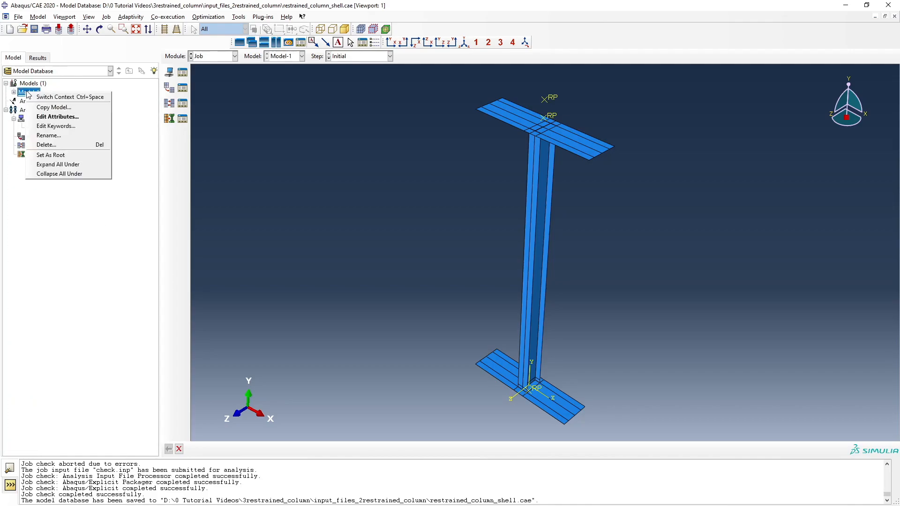
click(45, 109)
click(124, 197)
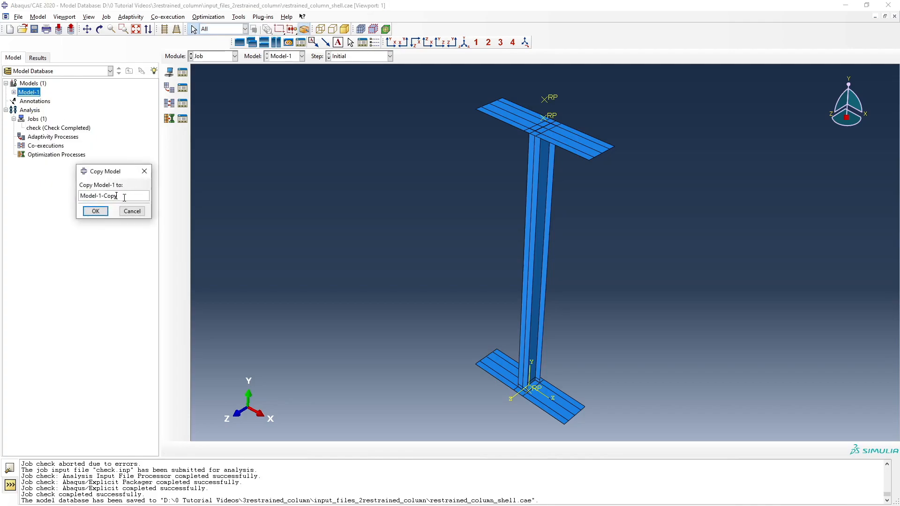
key(BackSpace)
key(BackSpace)
key(BackSpace)
key(BackSpace)
key(BackSpace)
key(BackSpace)
key(BackSpace)
key(BackSpace)
key(BackSpace)
key(BackSpace)
key(BackSpace)
text(structuck)
click(95, 211)
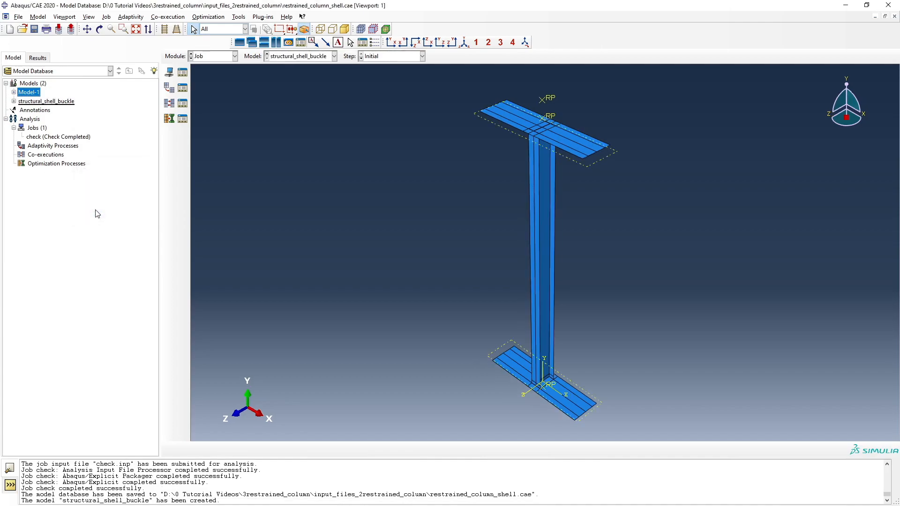
Copy the structural_shell_buckle model to a new model named structural_shell.
click(66, 104)
right_click(66, 104)
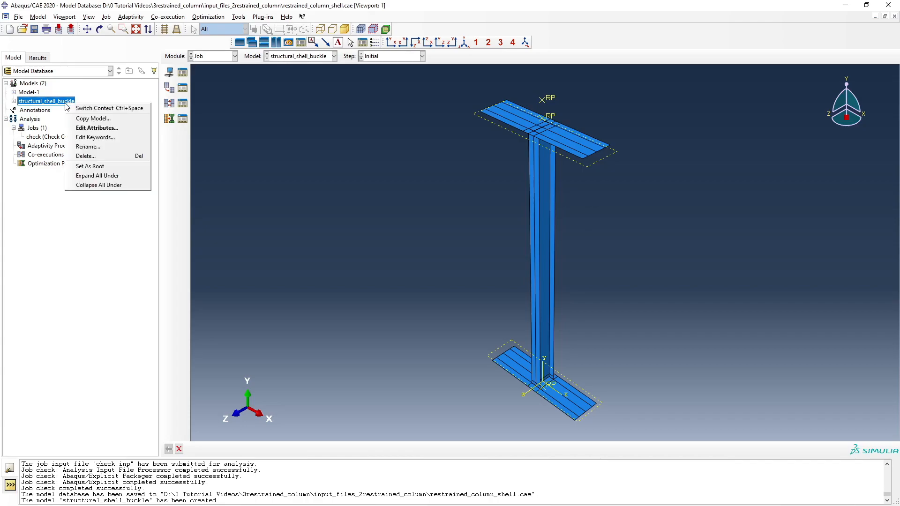
click(87, 116)
click(153, 196)
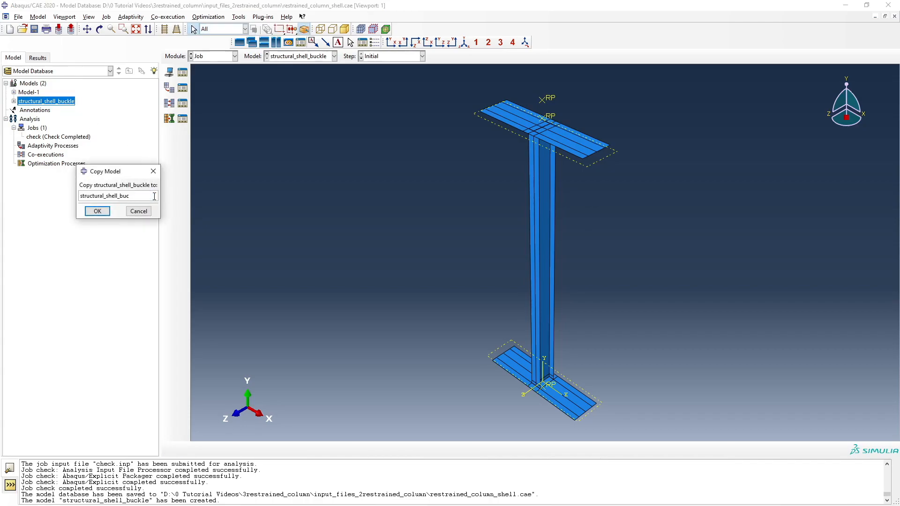
click(103, 212)
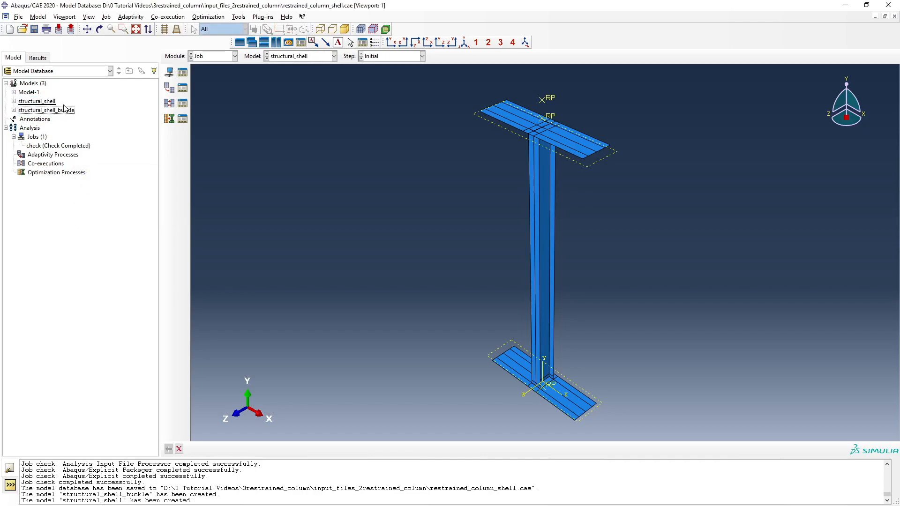
Make structural_shell_buckle the current model and switch to the Step module.
click(47, 100)
click(48, 111)
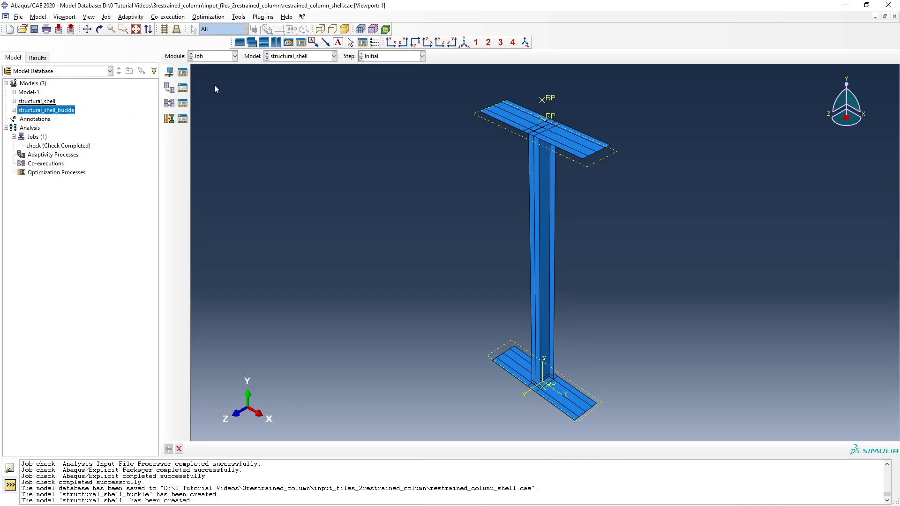
click(298, 56)
click(296, 85)
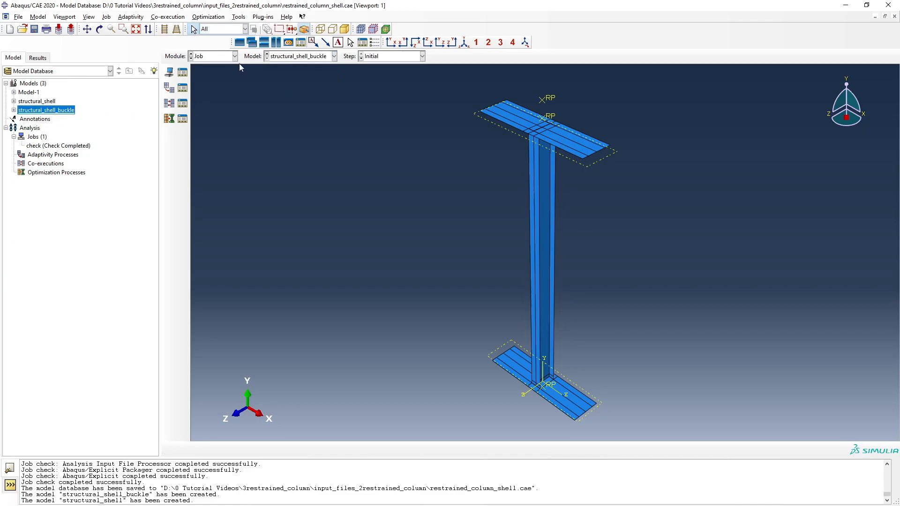
click(234, 56)
click(215, 93)
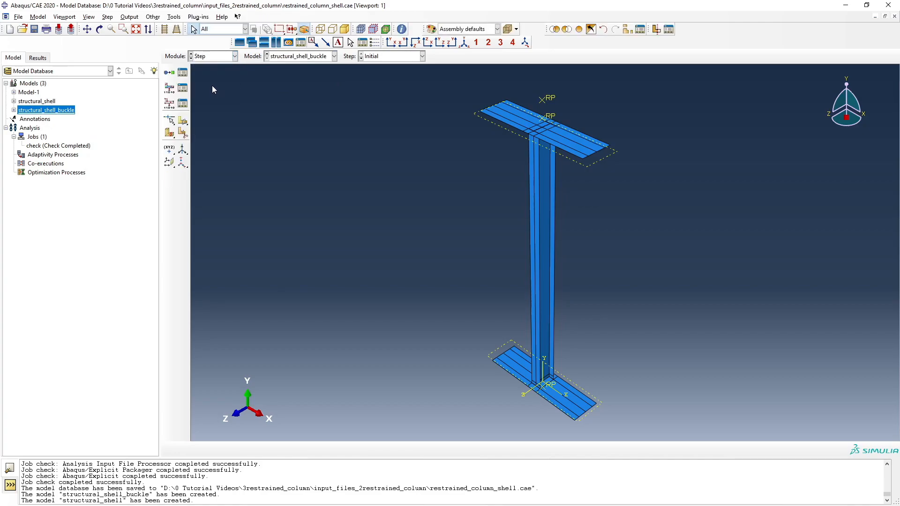
click(169, 72)
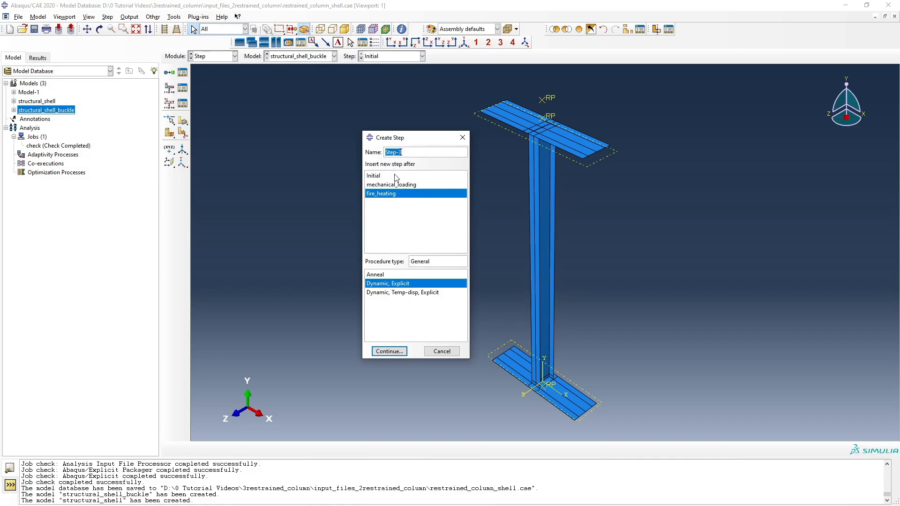
click(377, 177)
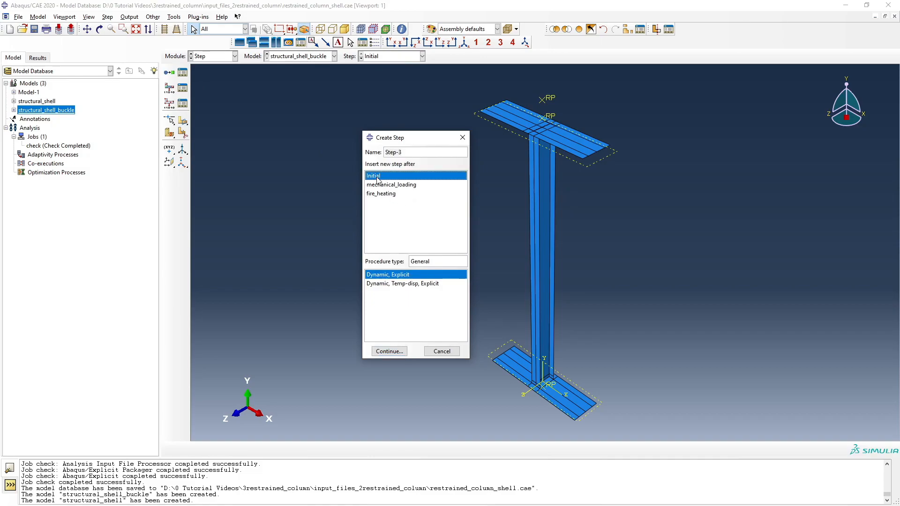
click(410, 153)
key(BackSpace)
key(BackSpace)
key(BackSpace)
key(BackSpace)
key(BackSpace)
text(buck)
click(397, 354)
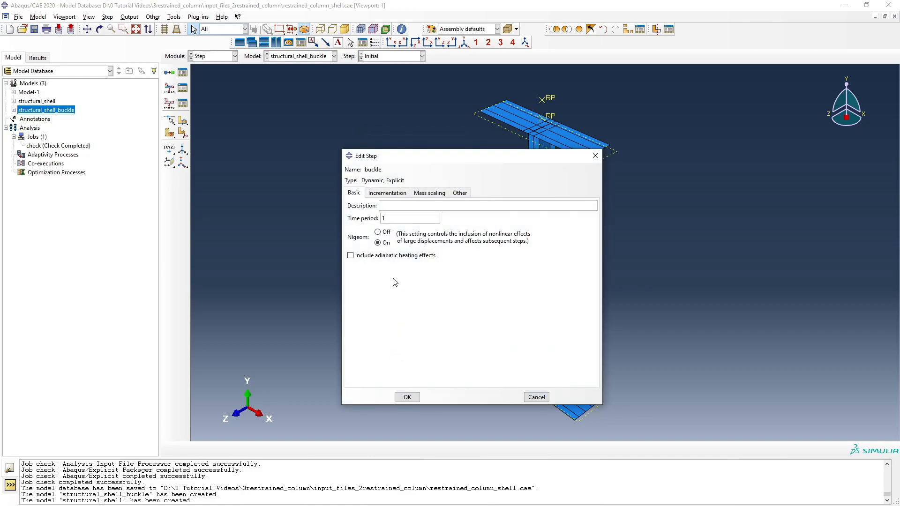
click(541, 399)
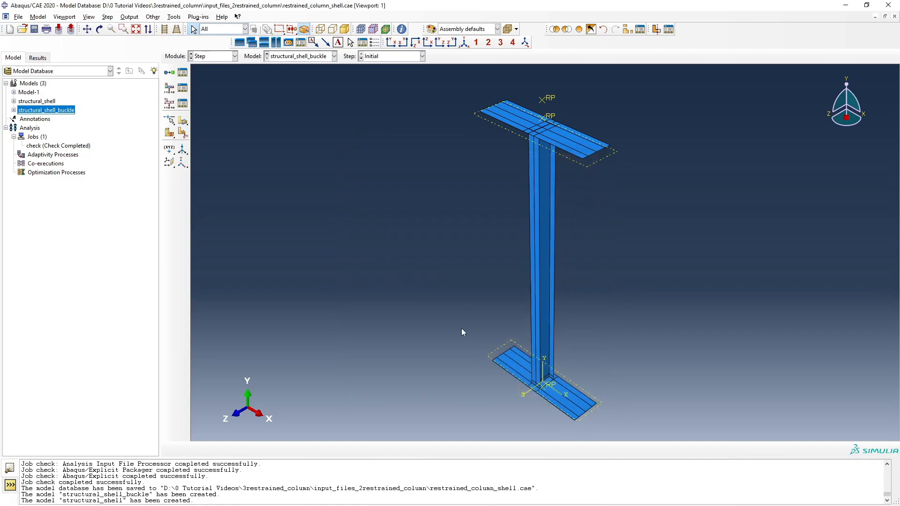
Open the Step Manager to review the analysis steps of structural_shell_buckle.
click(184, 75)
click(288, 154)
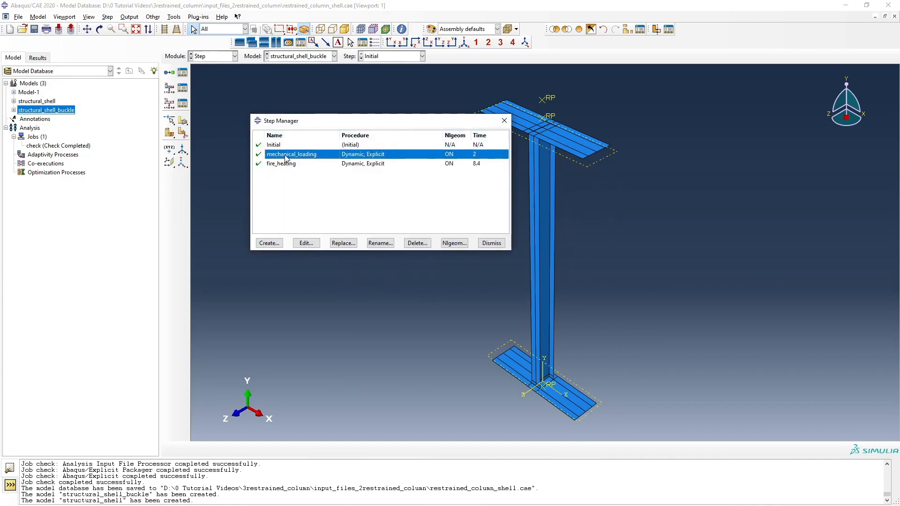
click(286, 146)
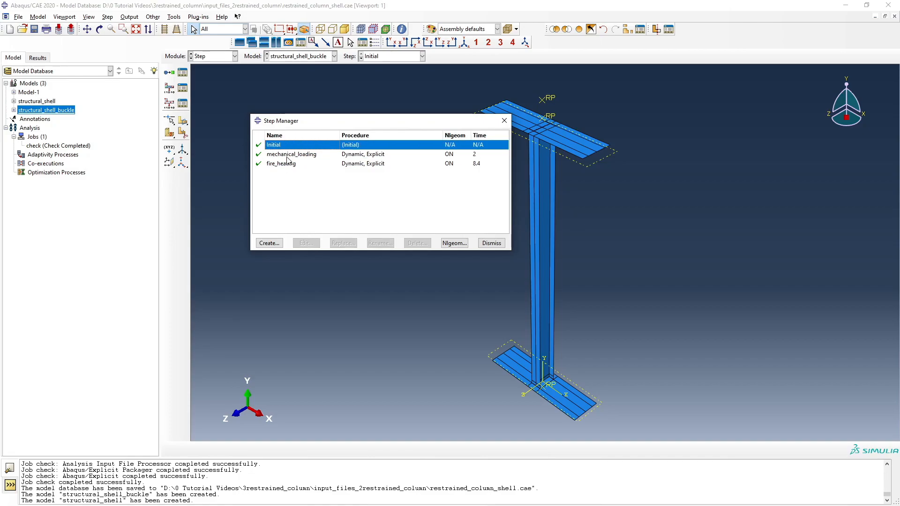
click(288, 155)
click(343, 243)
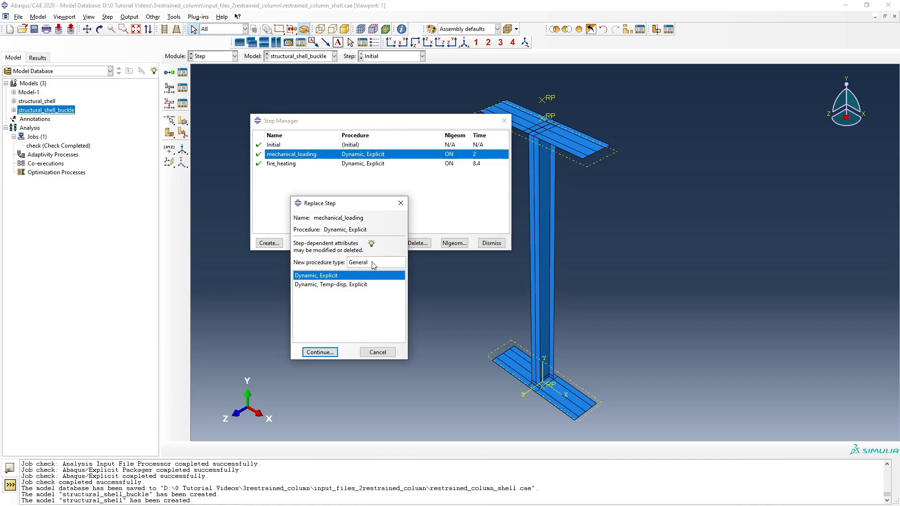
click(379, 353)
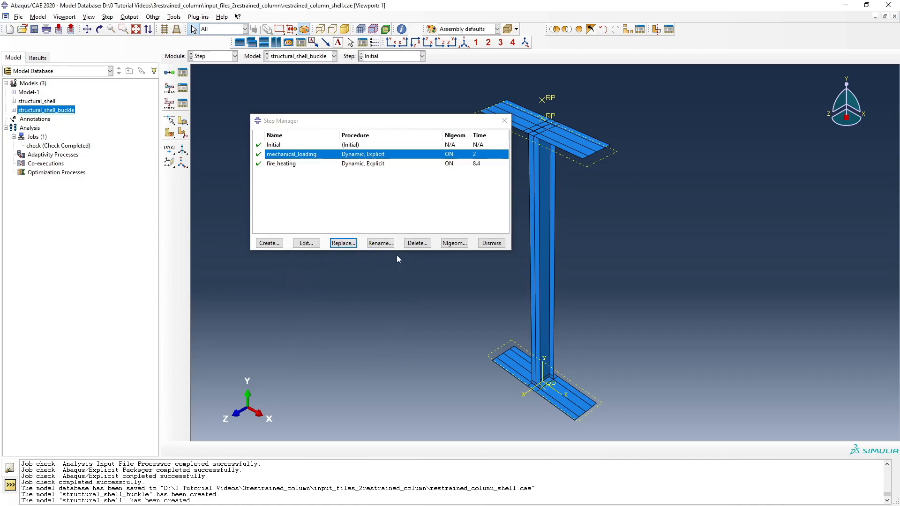
Delete the steps mechanical_loading and fire_heating from the structural_shell_buckle model.
click(378, 165)
click(377, 157)
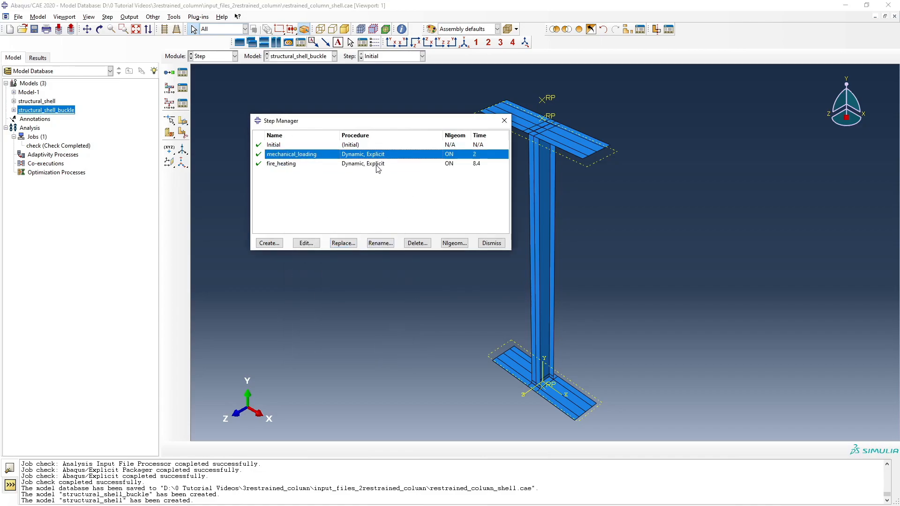
shift+click(377, 164)
click(417, 243)
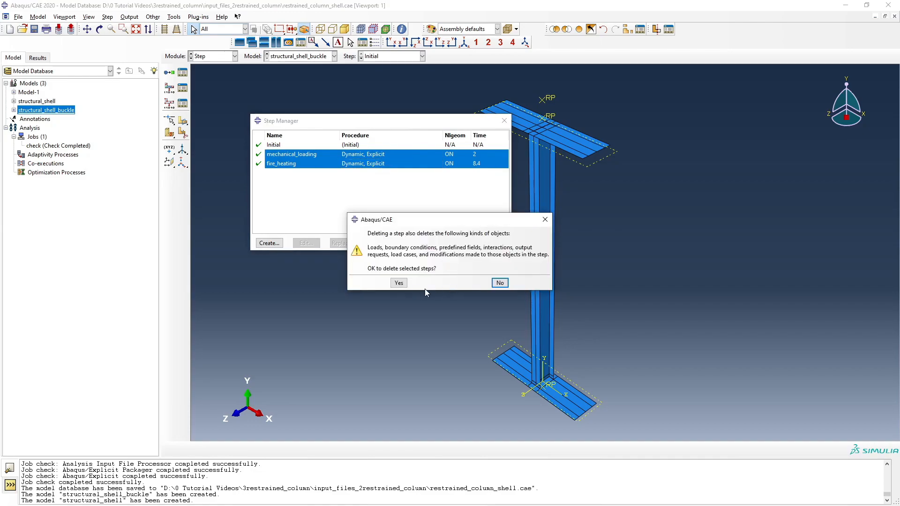
click(399, 282)
Try to create a linear perturbation Buckle step named buckle after Initial, and close the Step Manager.
click(269, 243)
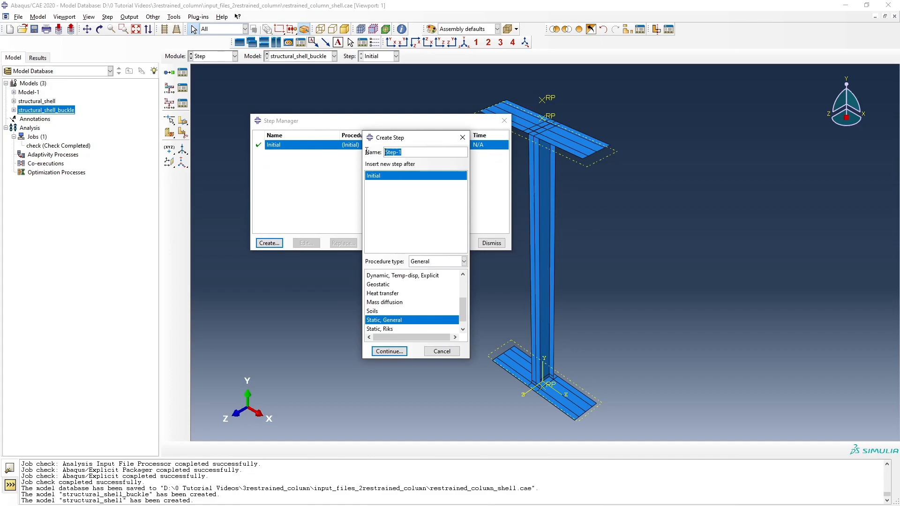
text(buckle)
click(448, 262)
click(435, 278)
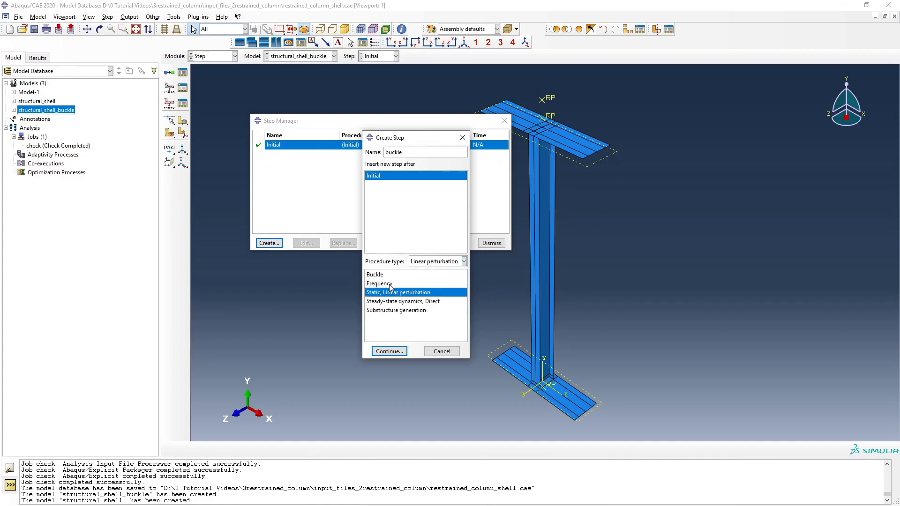
click(380, 275)
click(399, 352)
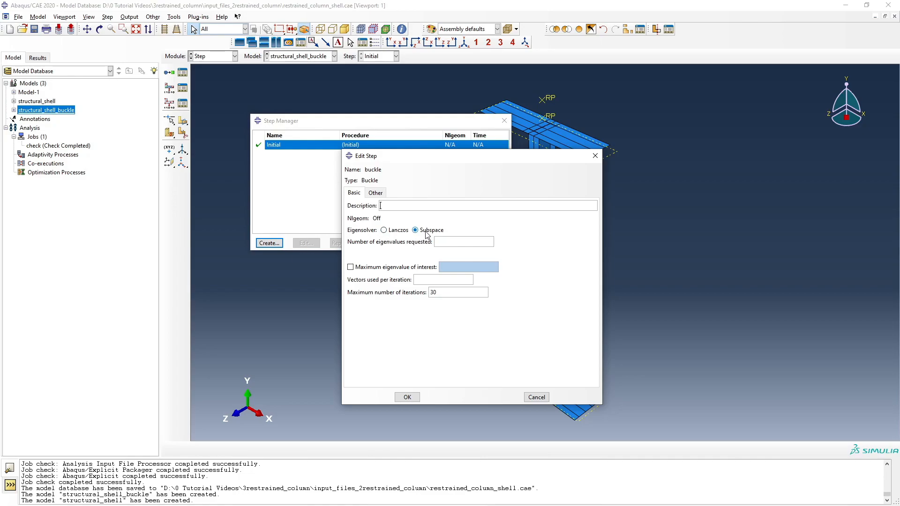
click(452, 241)
click(411, 398)
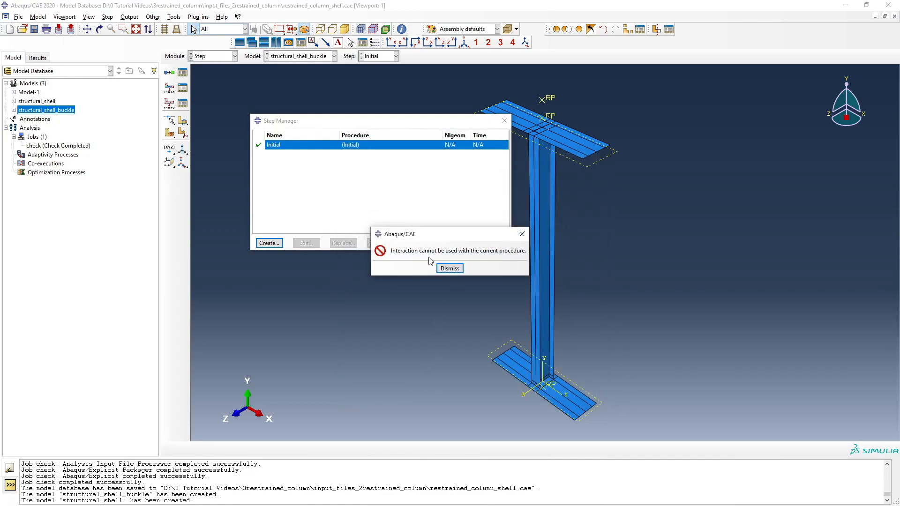
click(450, 268)
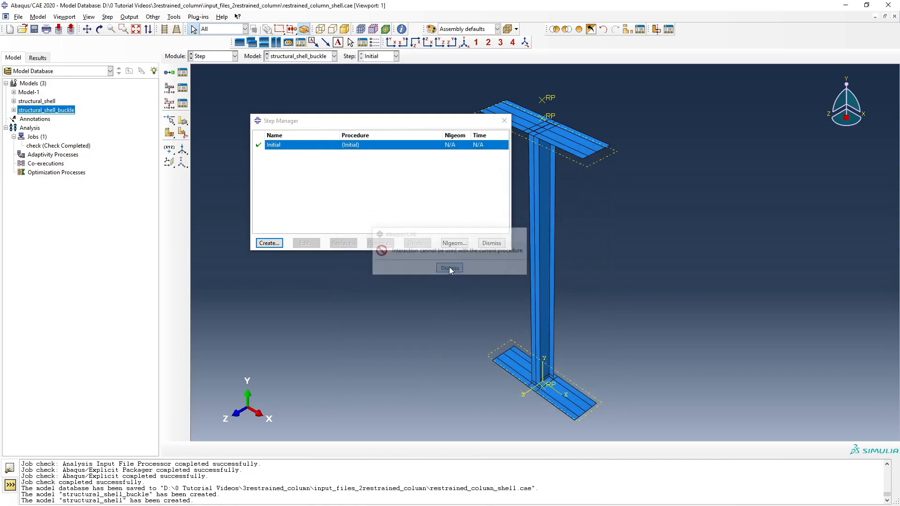
click(485, 243)
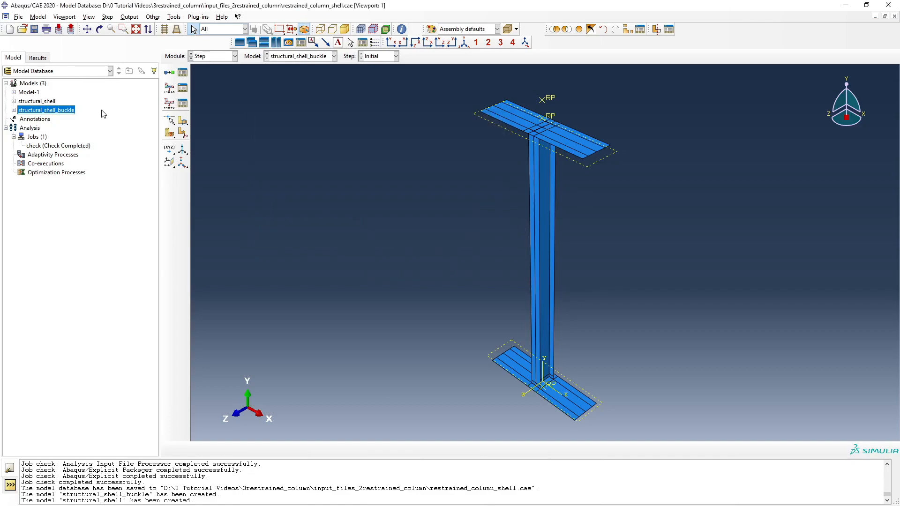
Suppress the general_contact interaction of the structural_shell_buckle model in the model tree.
click(14, 109)
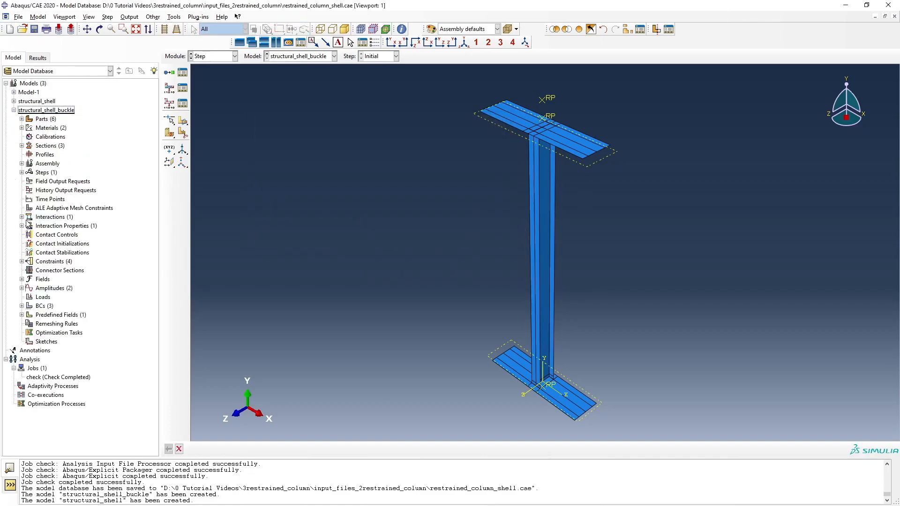
click(22, 216)
click(45, 226)
right_click(48, 228)
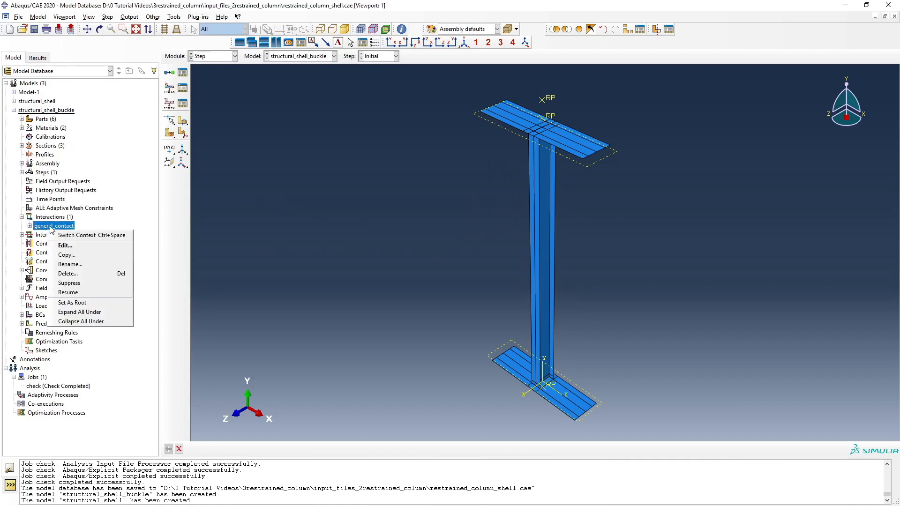
click(62, 284)
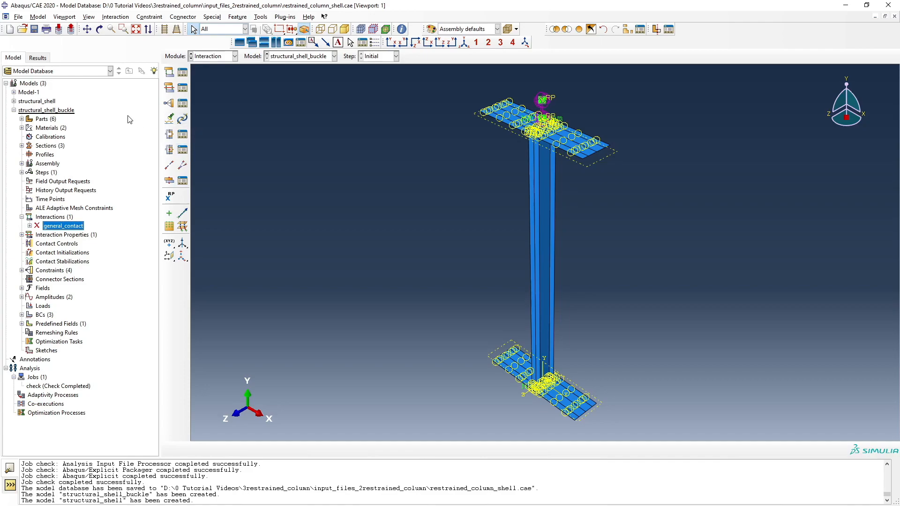
In the Step module, create a linear perturbation Buckle step named buckle after Initial, requesting 3 eigenvalues with the Subspace eigensolver.
click(213, 56)
click(203, 93)
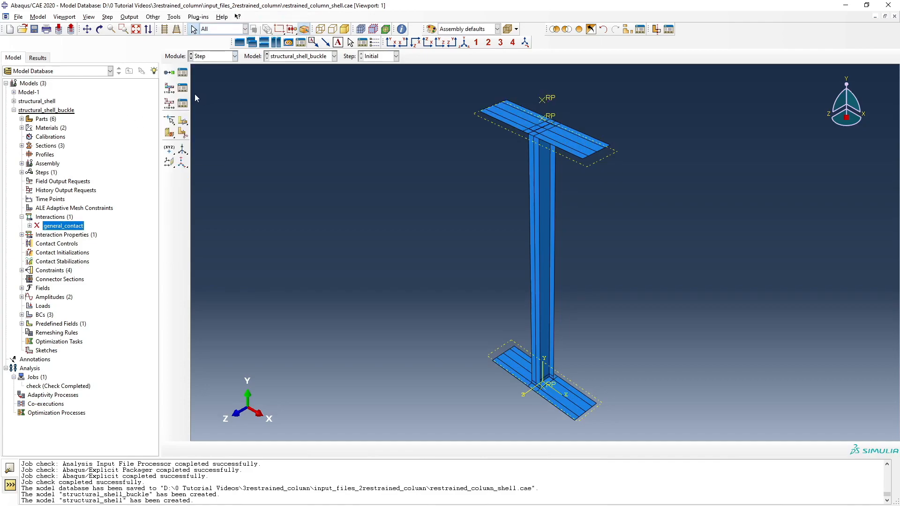
click(170, 72)
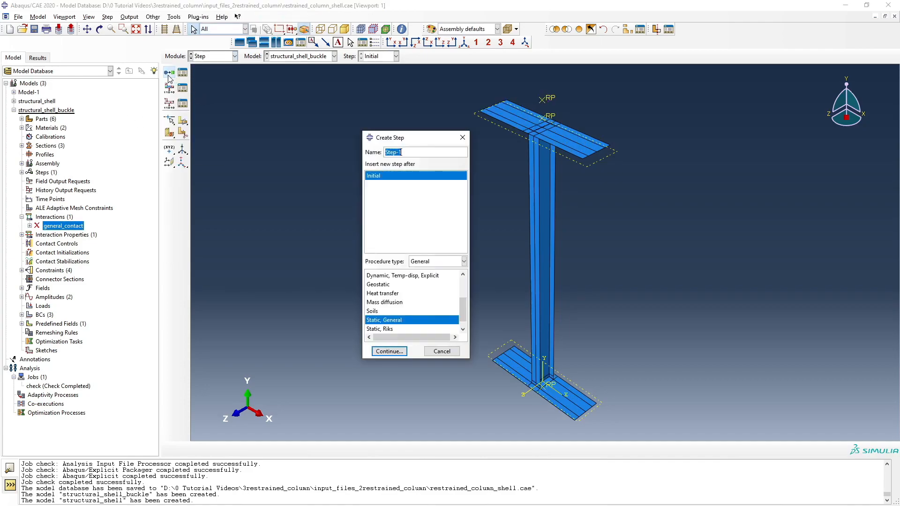
click(438, 261)
click(434, 282)
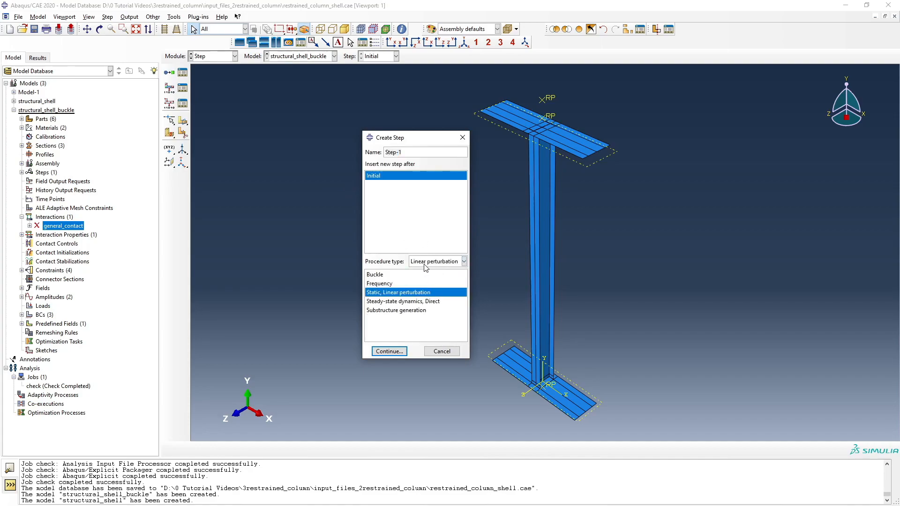
click(385, 276)
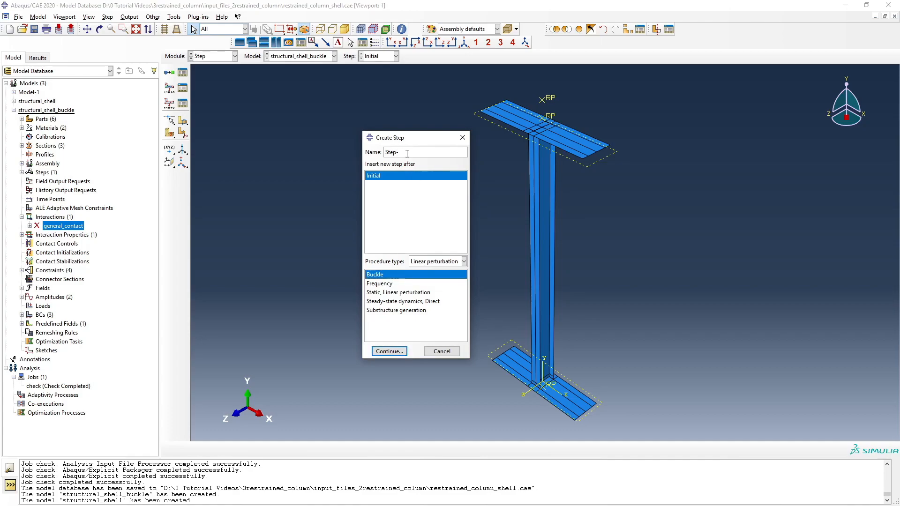
key(BackSpace)
key(BackSpace)
key(BackSpace)
key(BackSpace)
key(BackSpace)
text(buck)
click(380, 352)
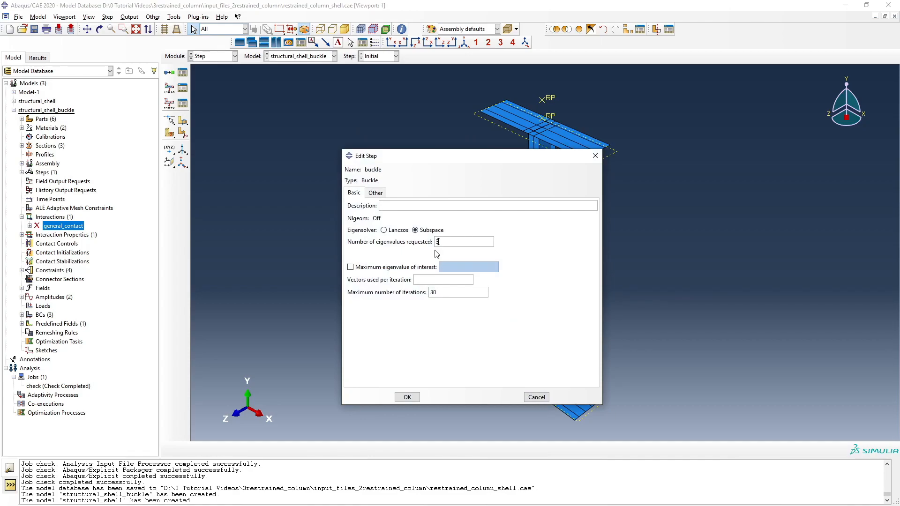
click(407, 397)
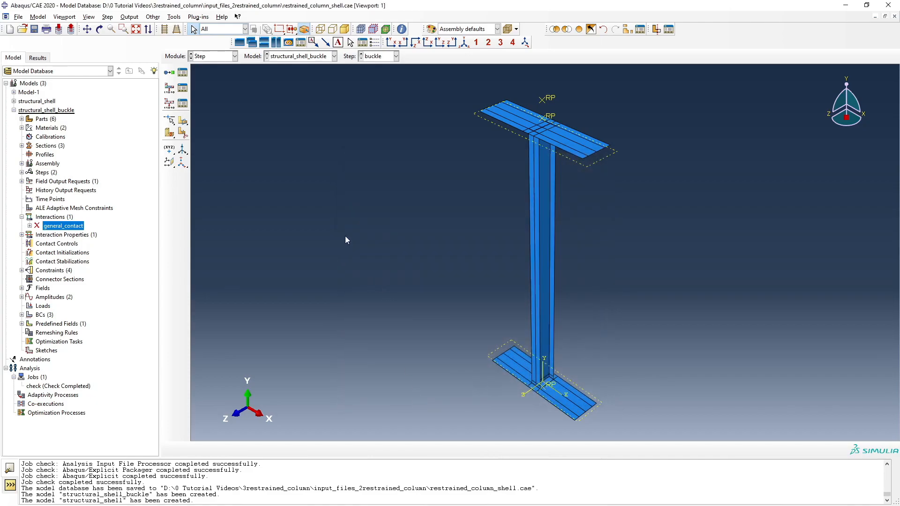
Create a full analysis job named structural_shell_buckle from the structural_shell_buckle model, keeping the default submission settings.
click(14, 110)
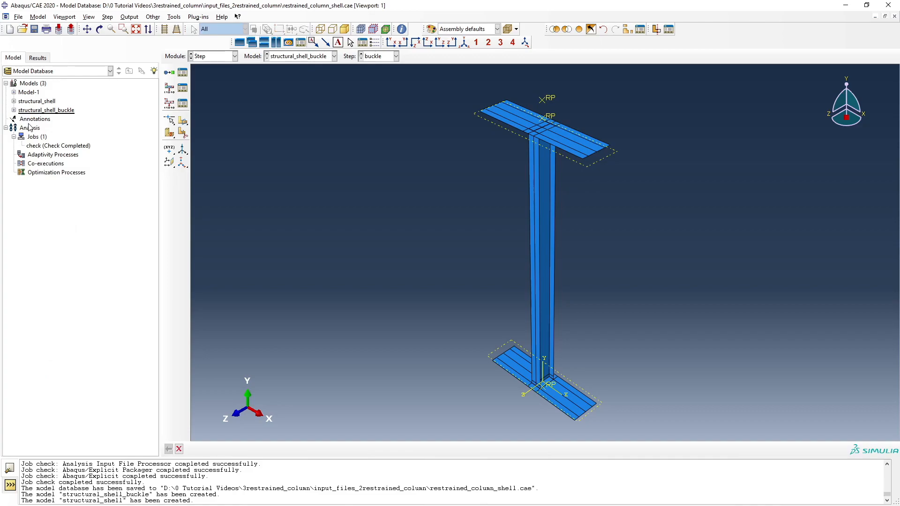
click(37, 138)
right_click(37, 140)
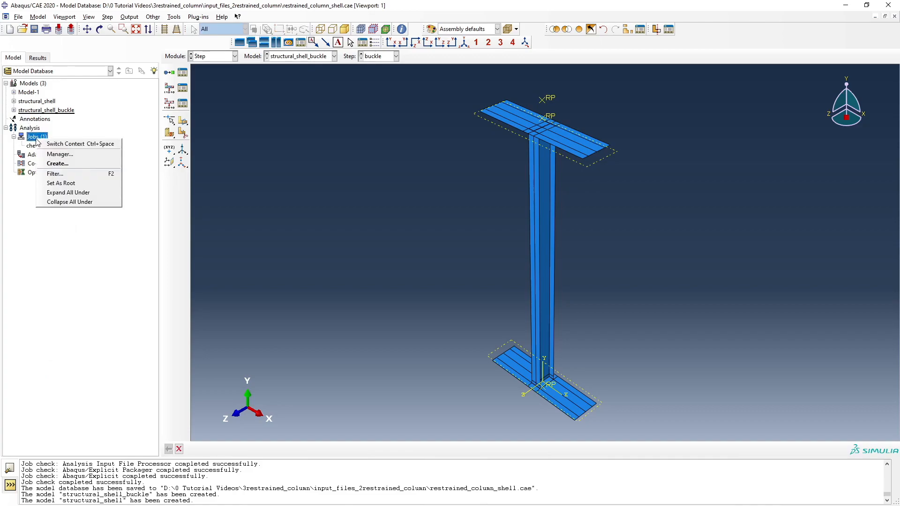
click(57, 163)
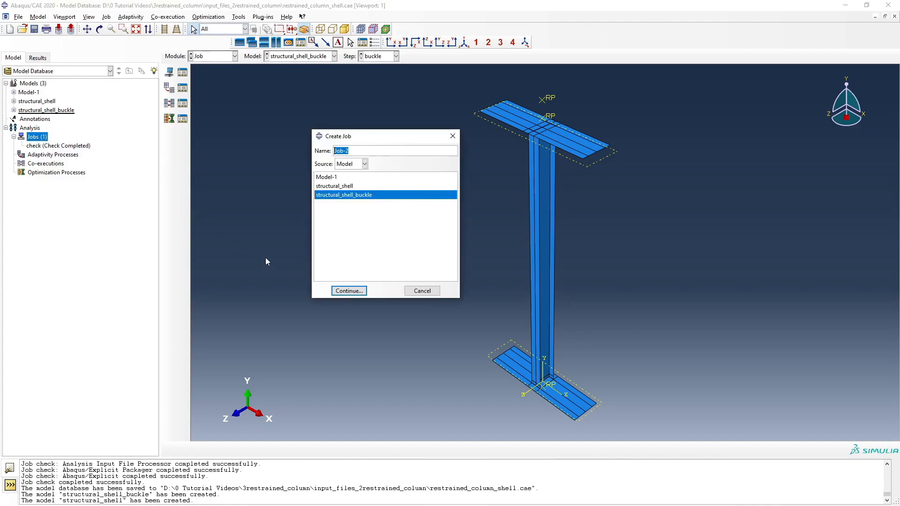
click(349, 197)
click(354, 151)
key(BackSpace)
key(BackSpace)
text(_buck)
click(347, 291)
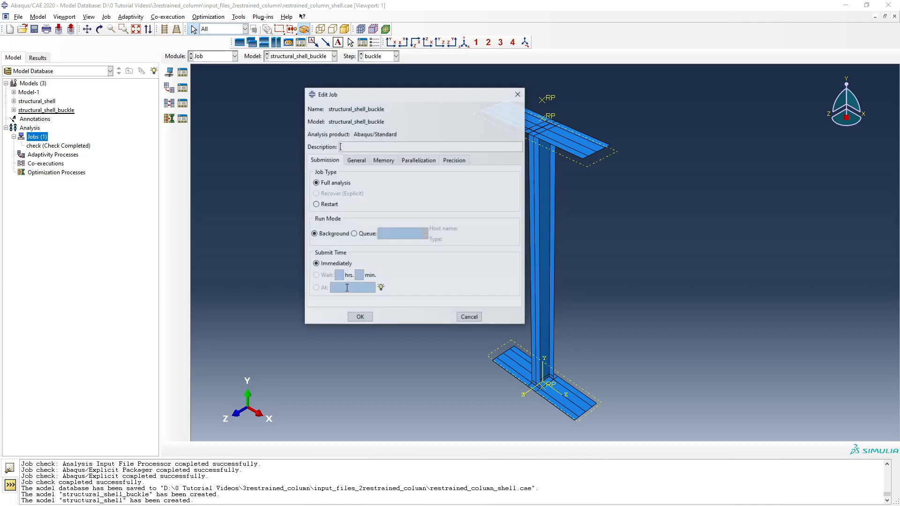
click(359, 318)
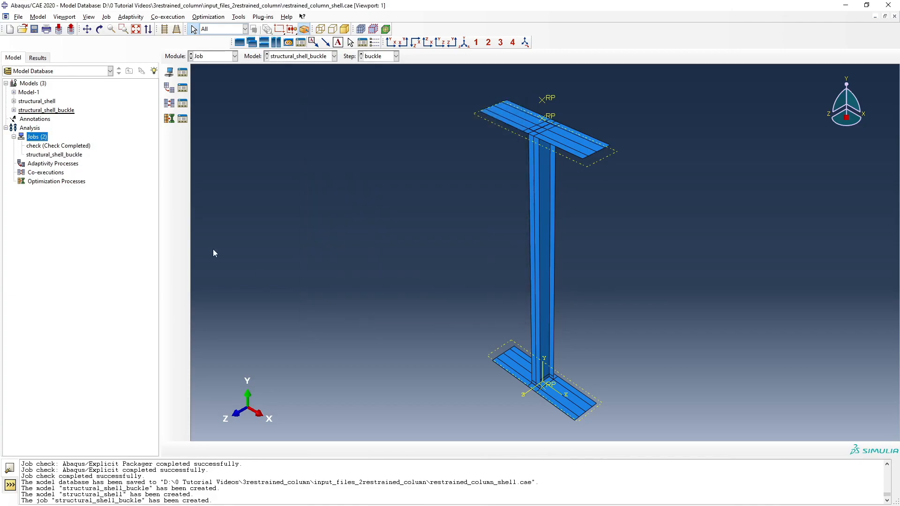
Try to submit the structural_shell_buckle job, decline to continue with the unsupported element types, and close the Job Manager.
click(66, 156)
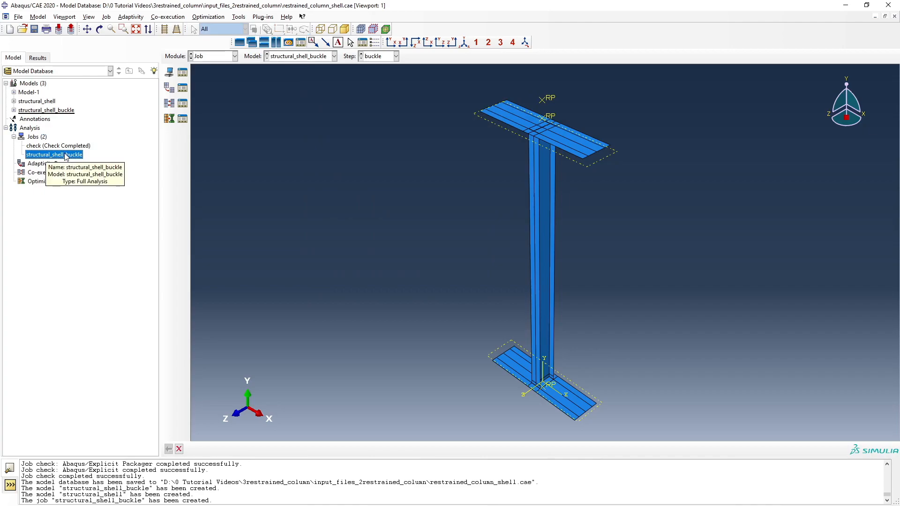
right_click(66, 156)
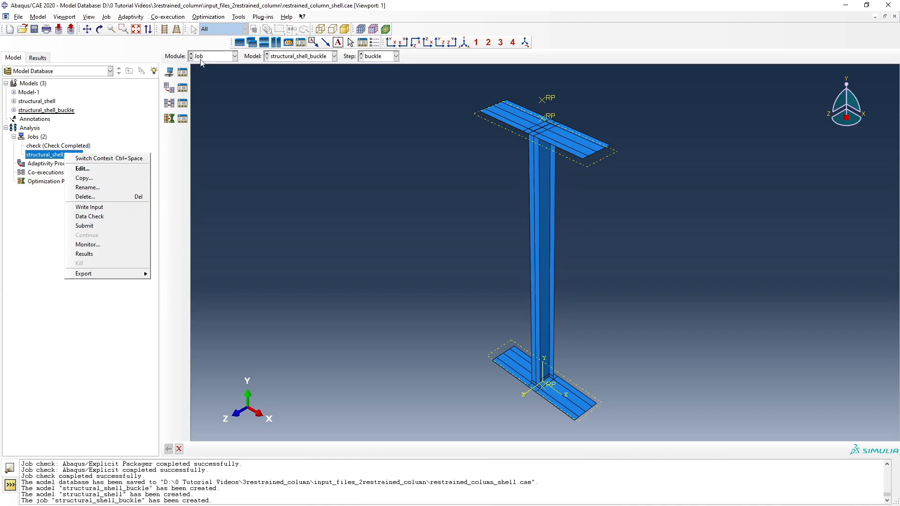
click(182, 72)
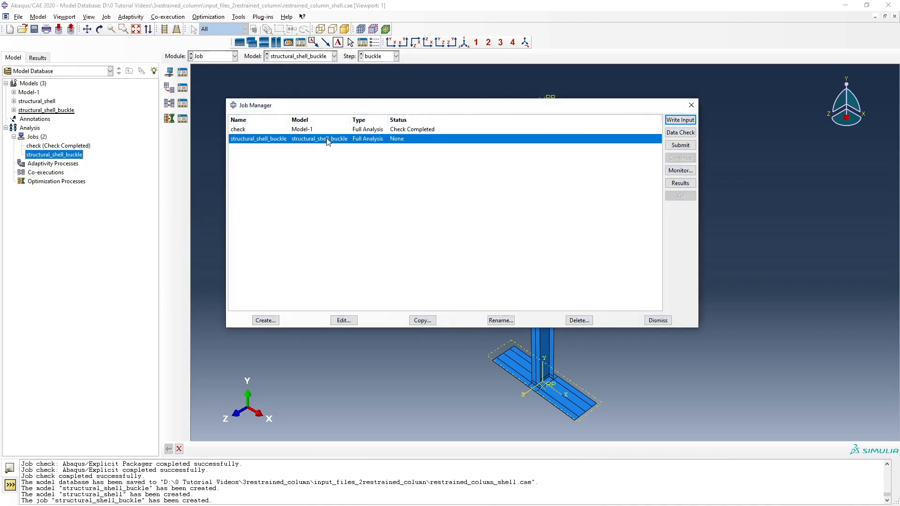
click(679, 145)
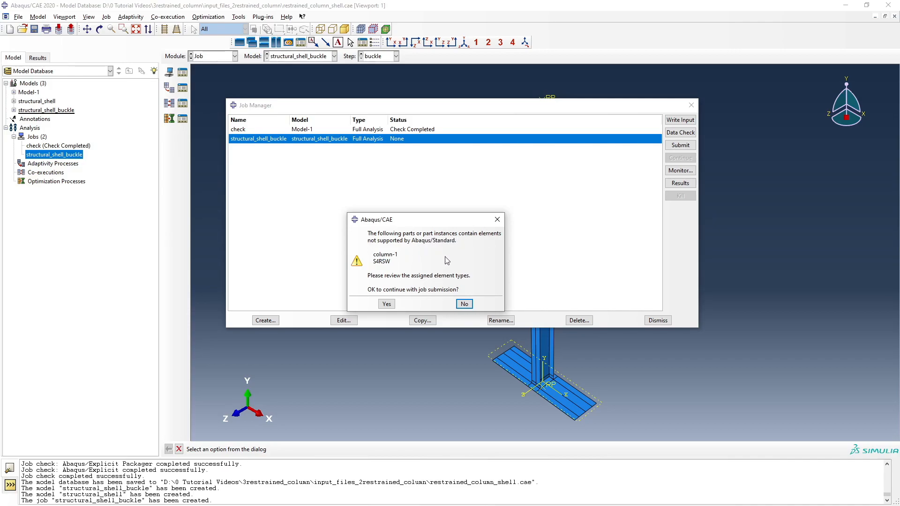
click(464, 305)
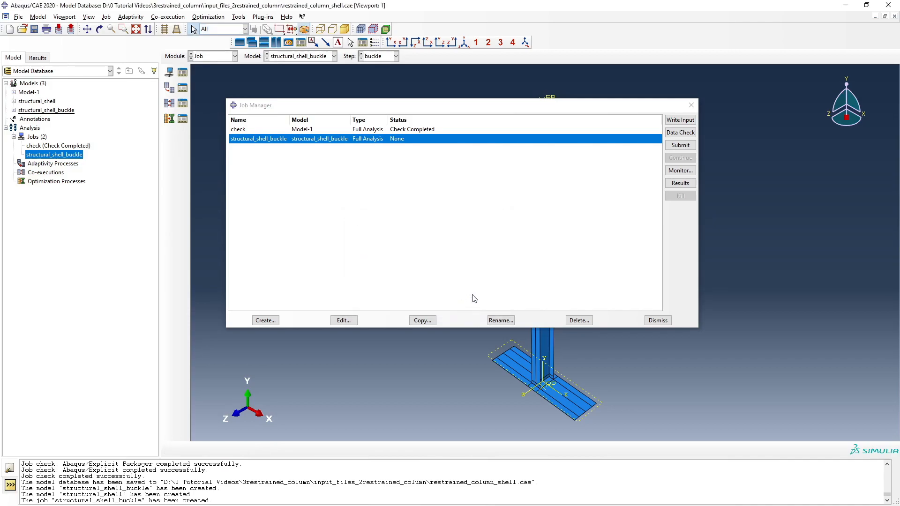
click(652, 321)
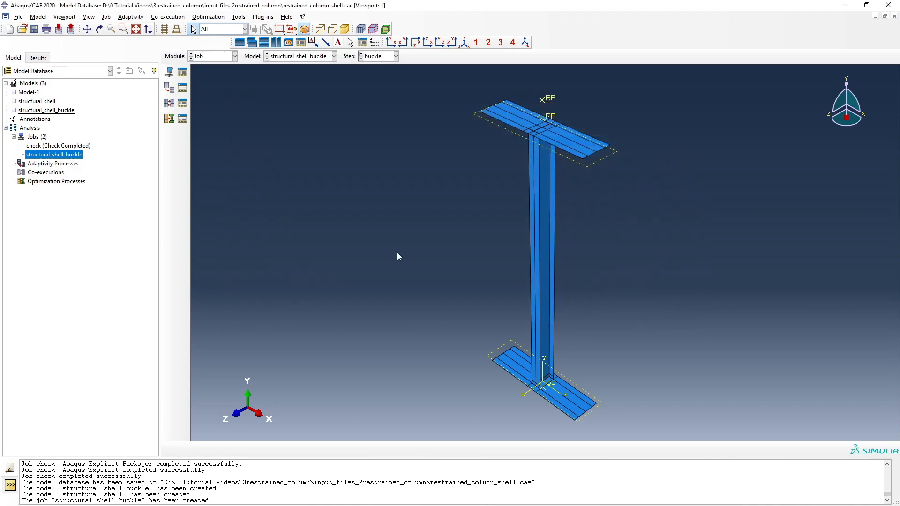
In the Mesh module, assign Standard linear Shell elements (S4R) with reduced integration to all regions of the structural_shell_buckle assembly.
click(14, 111)
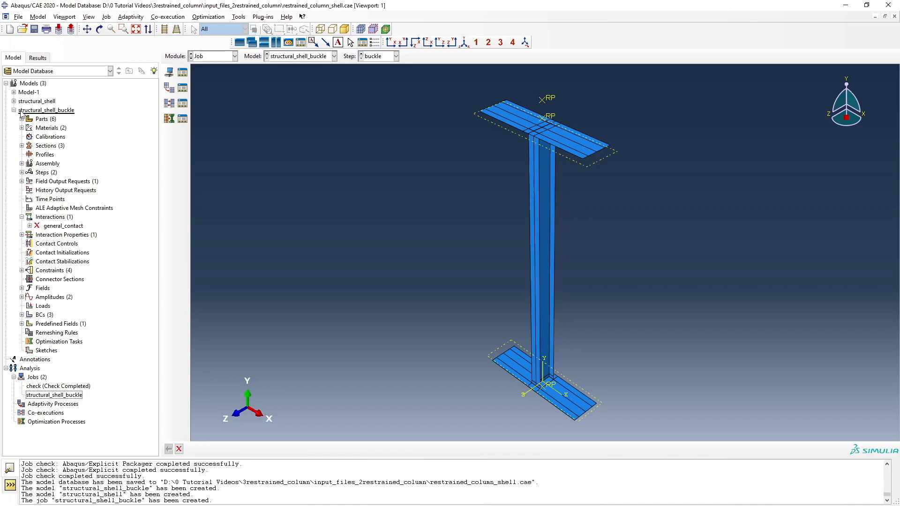
click(222, 58)
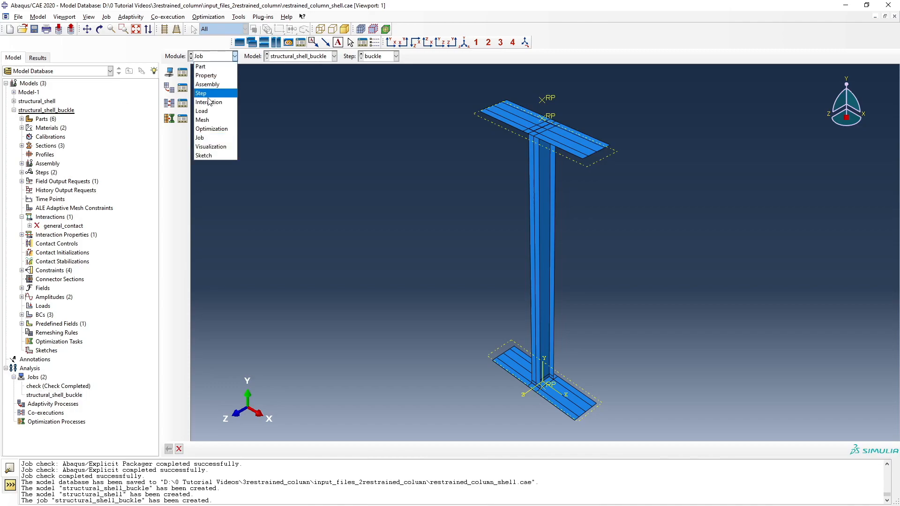
click(209, 119)
scroll(389, 138, down, 2)
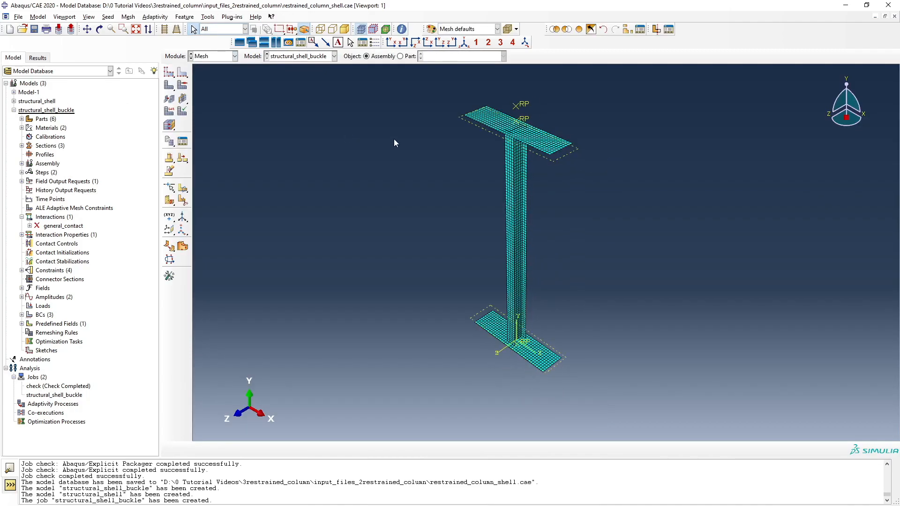
click(182, 111)
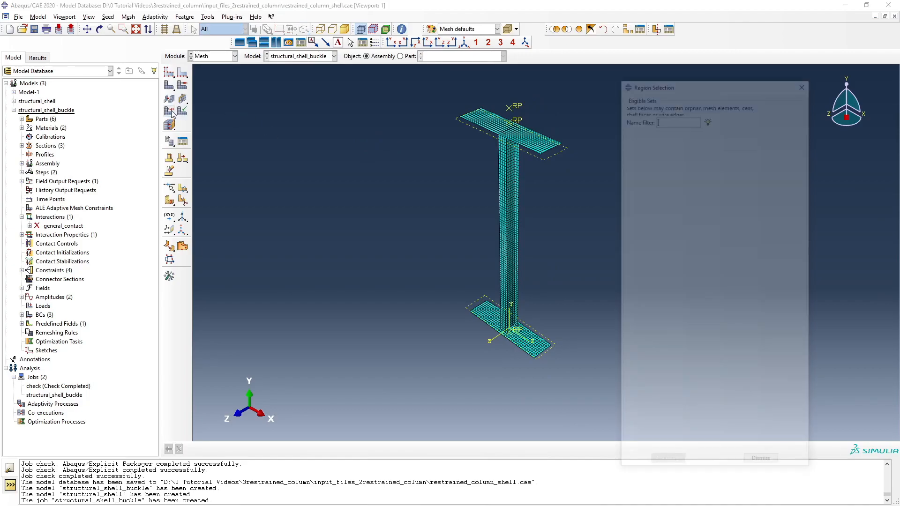
click(763, 465)
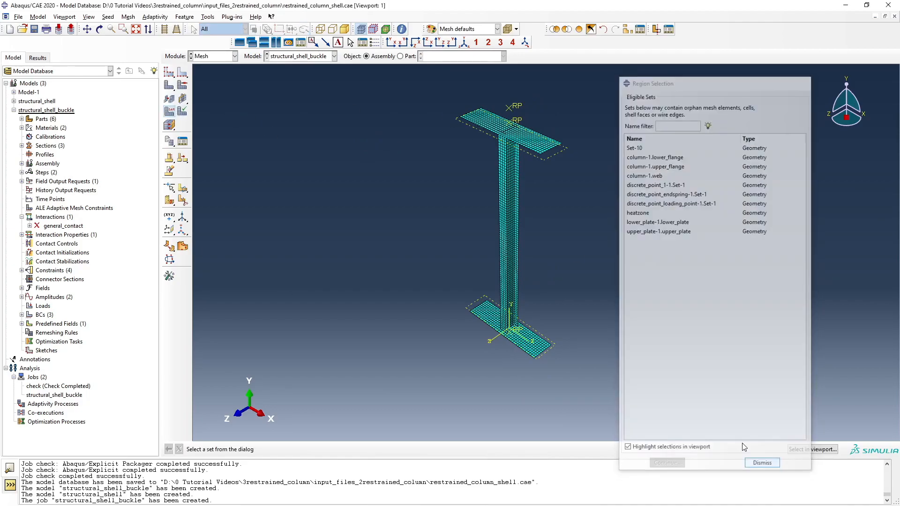
drag(399, 97, 682, 392)
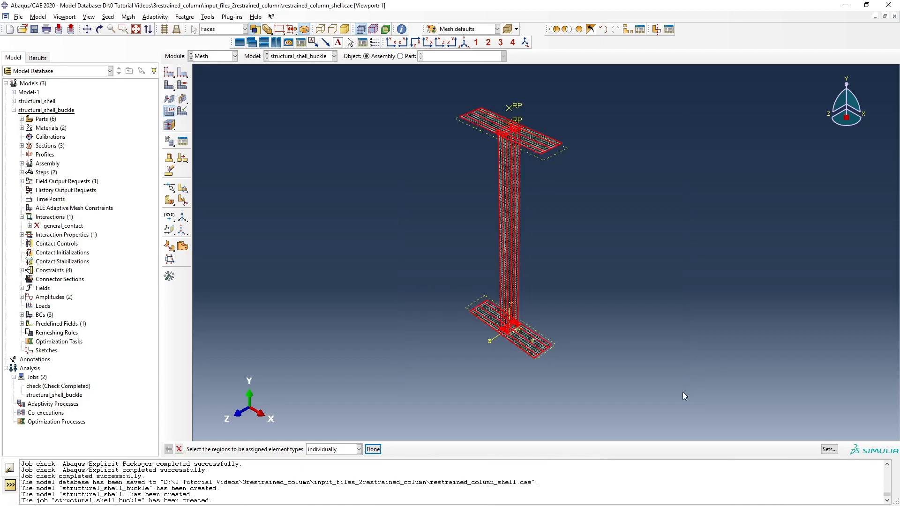
middle_click(607, 279)
click(289, 107)
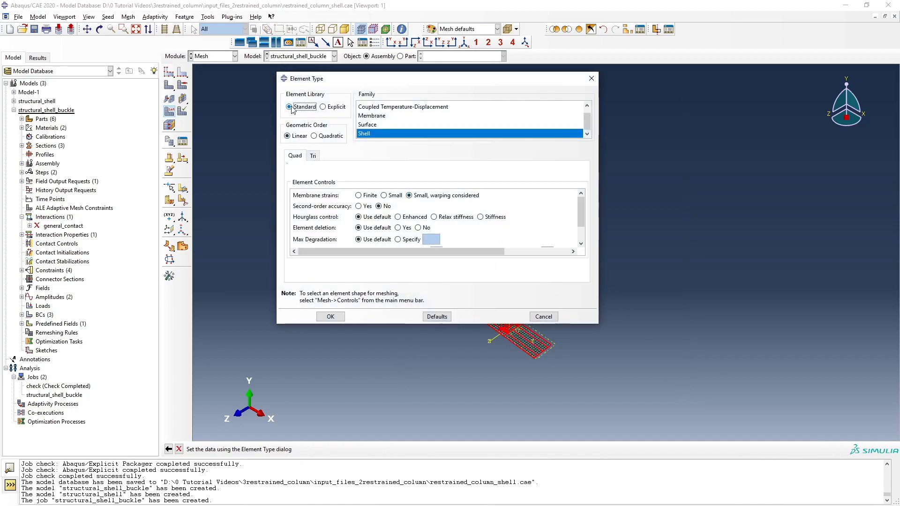
scroll(393, 127, down, 1)
scroll(393, 128, down, 1)
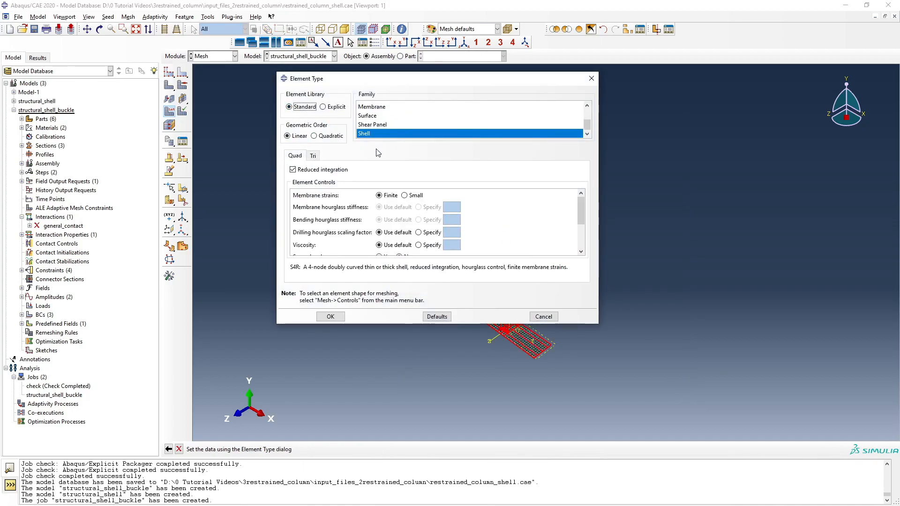
click(339, 321)
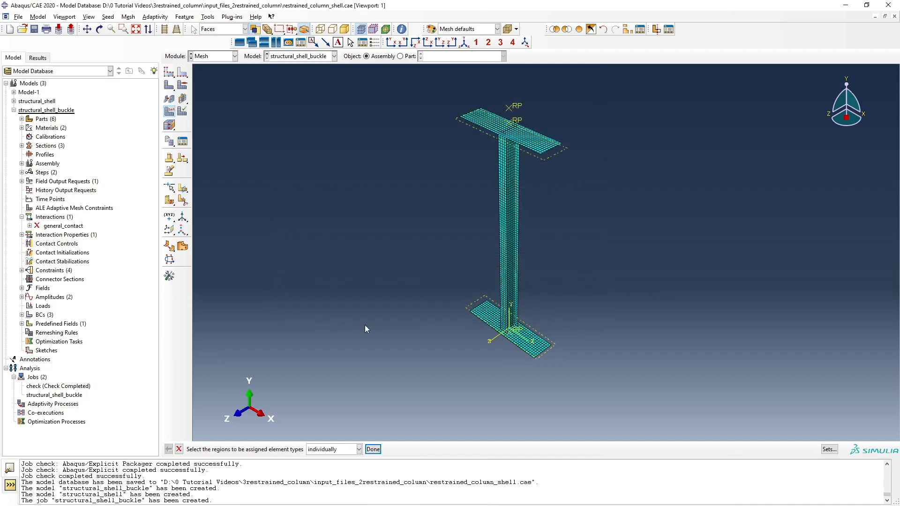
click(179, 449)
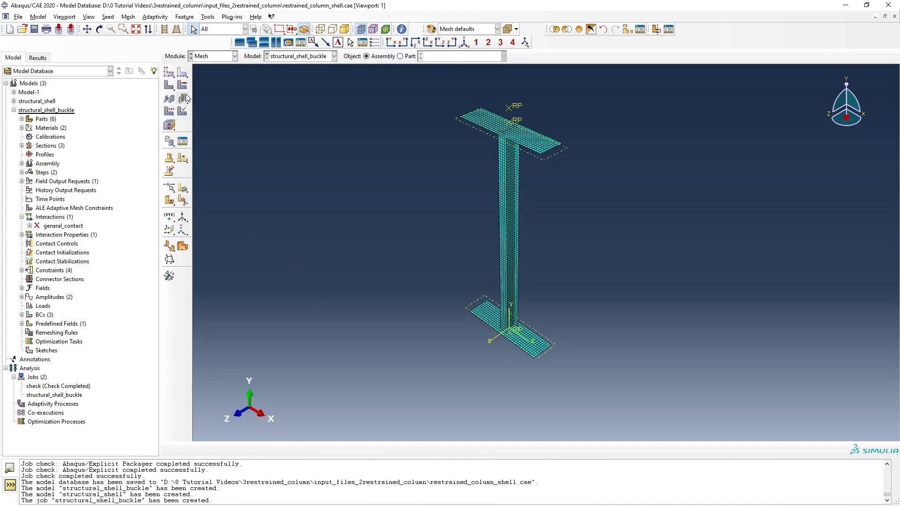
Try to run the structural_shell_buckle job from the Job Manager, and examine the error messages about the buckling loading pattern.
click(209, 57)
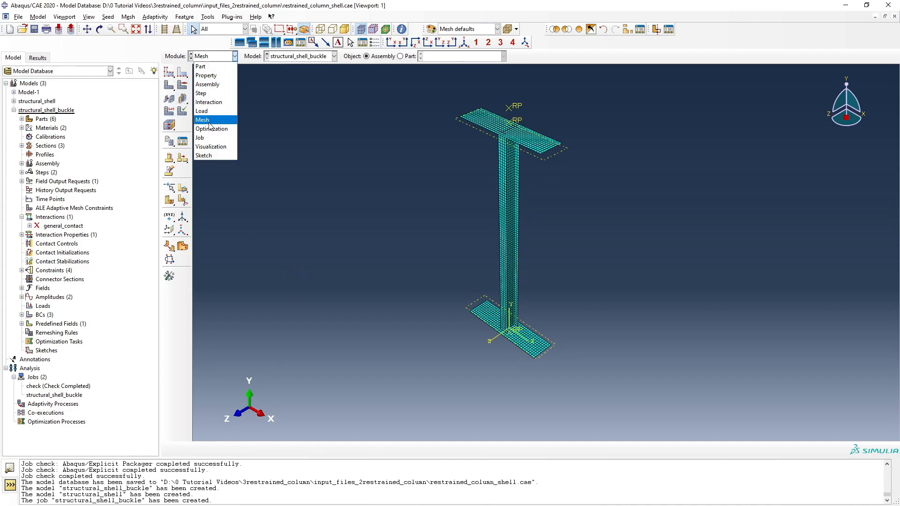
click(209, 138)
click(183, 72)
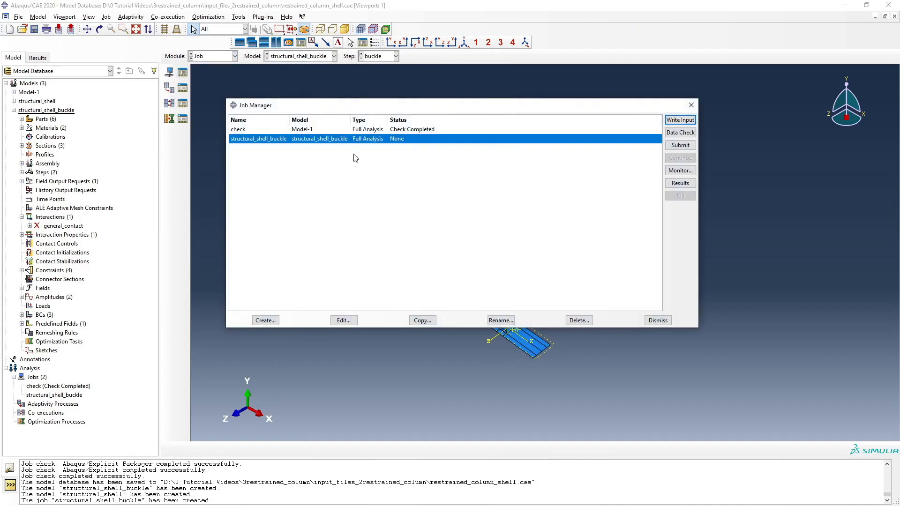
click(678, 146)
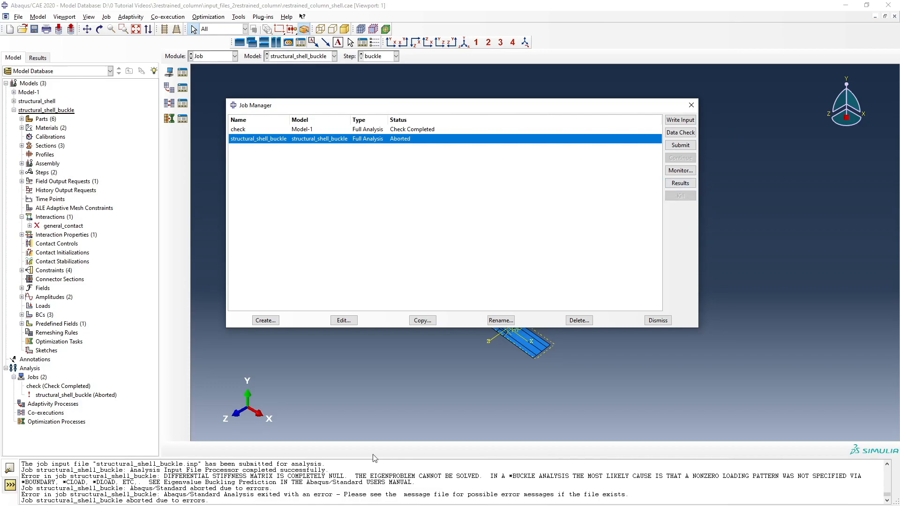
drag(165, 479, 446, 486)
click(446, 482)
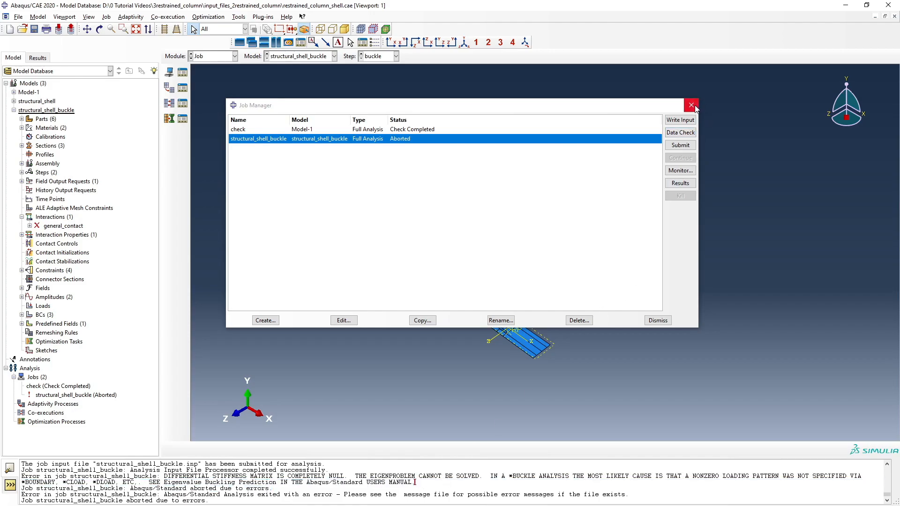
click(691, 105)
Create a concentrated force in the buckle step on the set discrete_point_loading_point-1.Set-1 with CF2 set to -1.
click(234, 55)
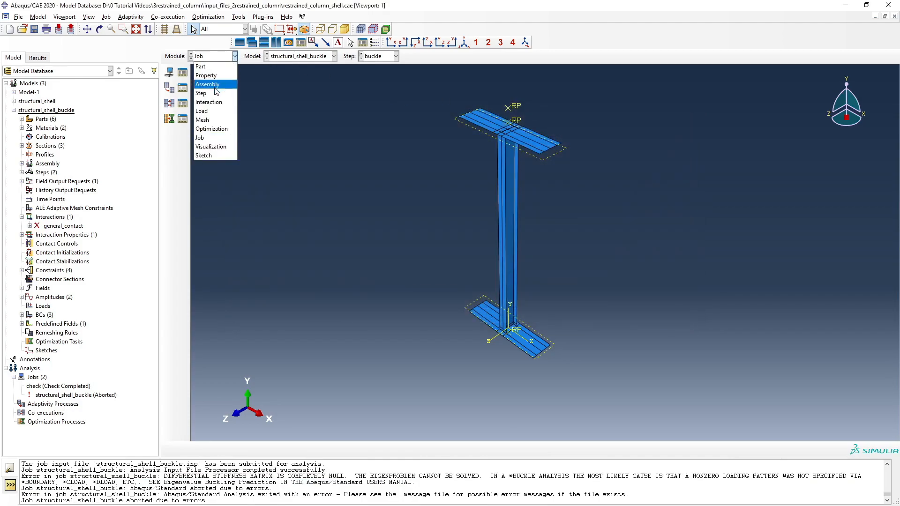
click(212, 111)
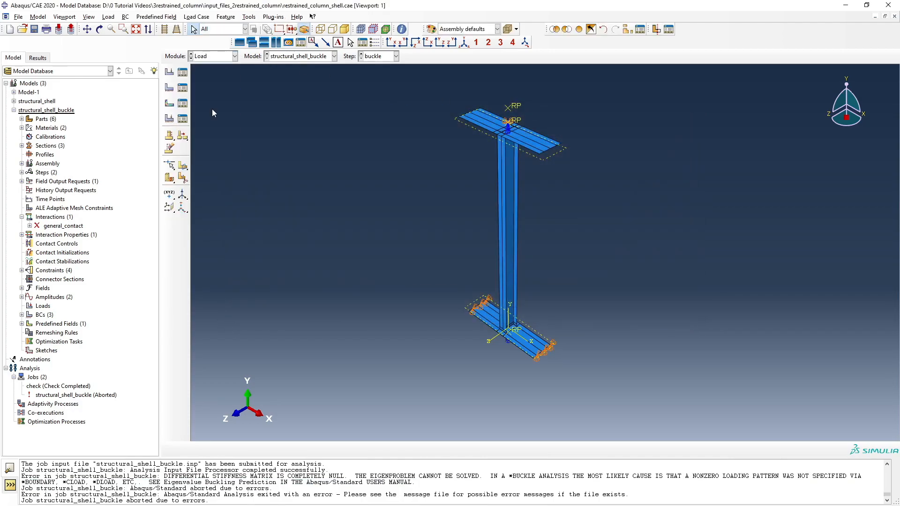
click(169, 75)
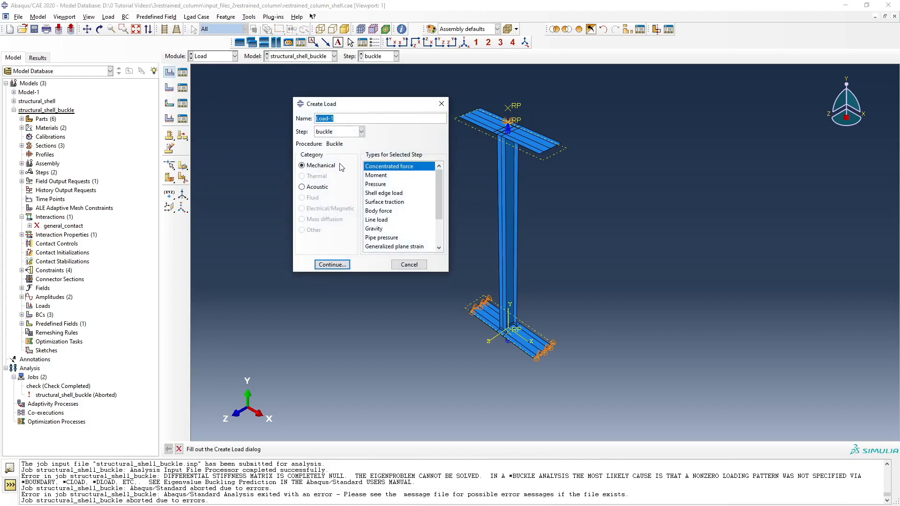
click(332, 265)
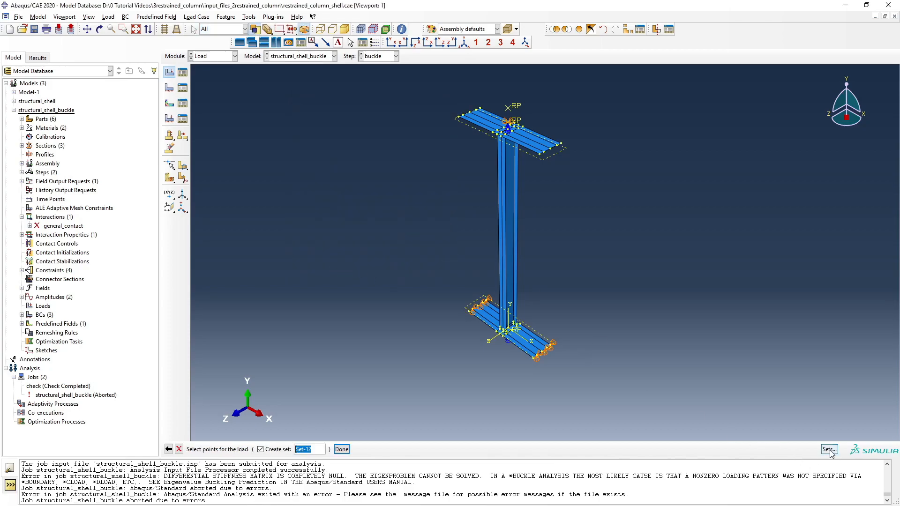
click(828, 449)
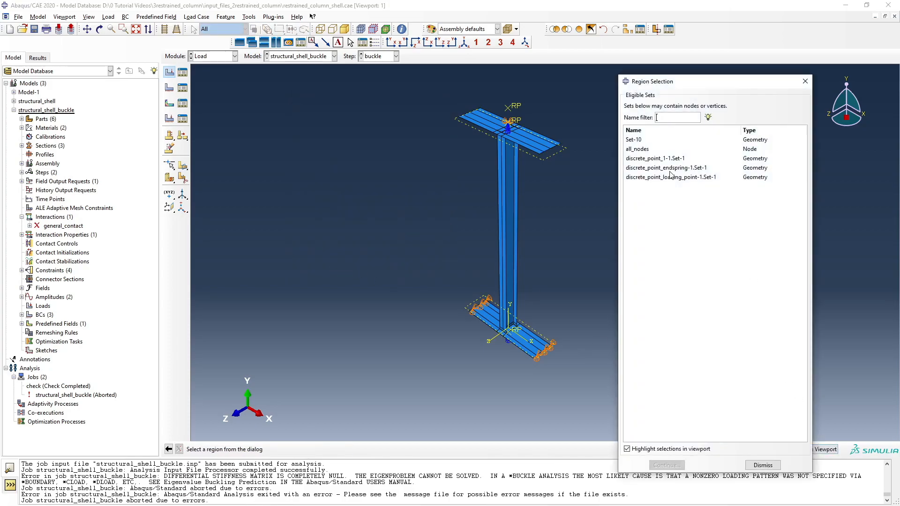
click(671, 181)
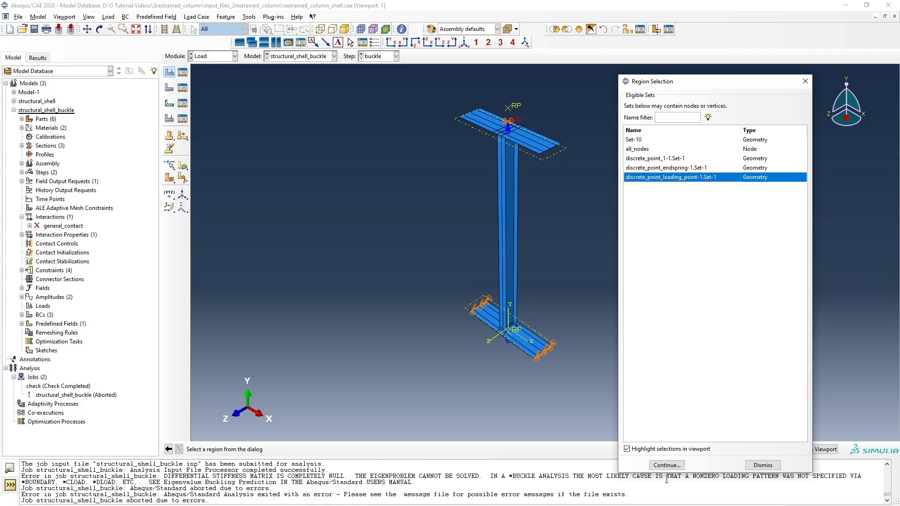
click(667, 465)
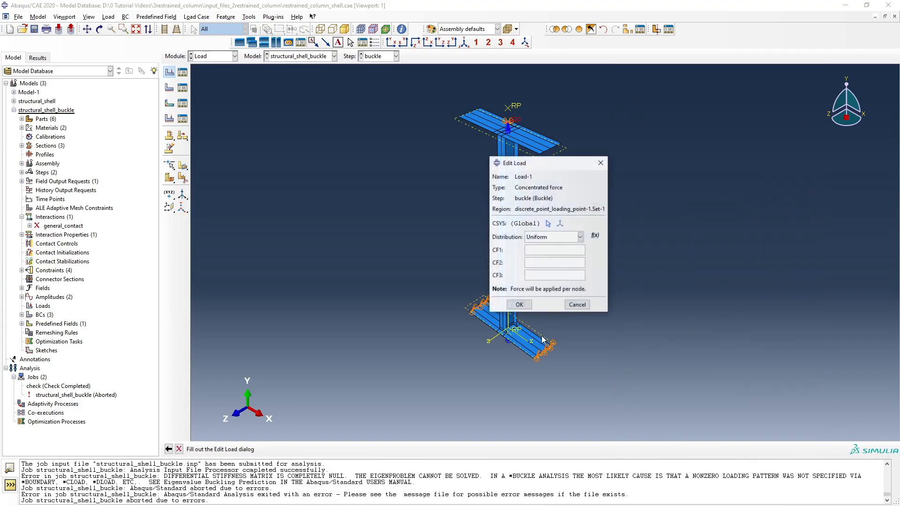
click(539, 260)
text(-1)
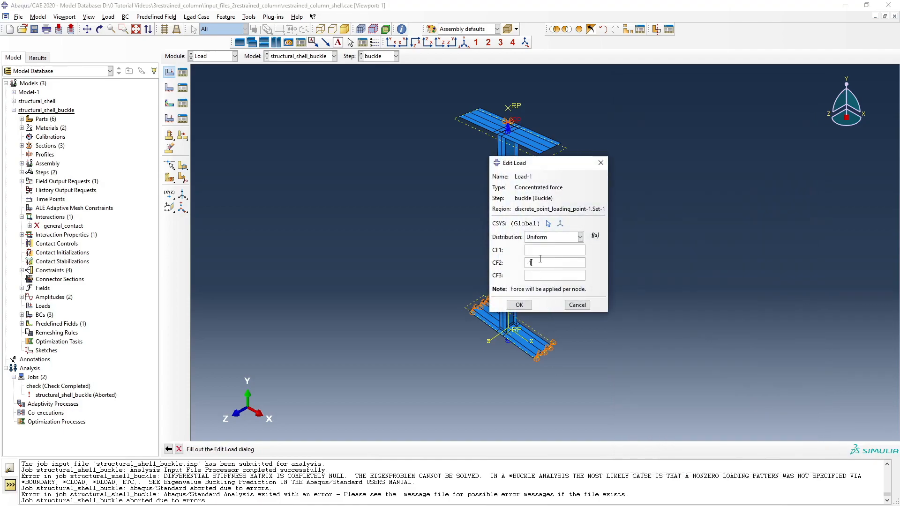
click(518, 305)
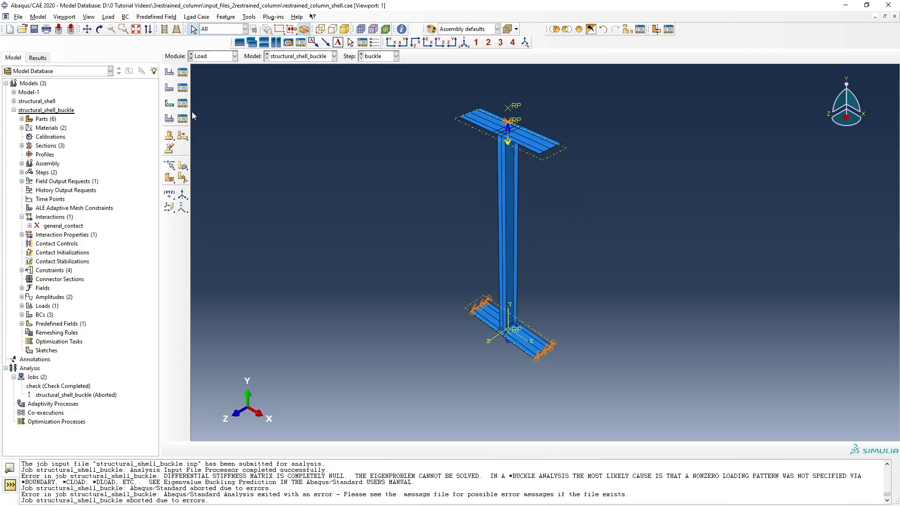
Run the structural_shell_buckle job, overwriting its existing job files, and monitor its progress in the log.
click(218, 56)
click(203, 136)
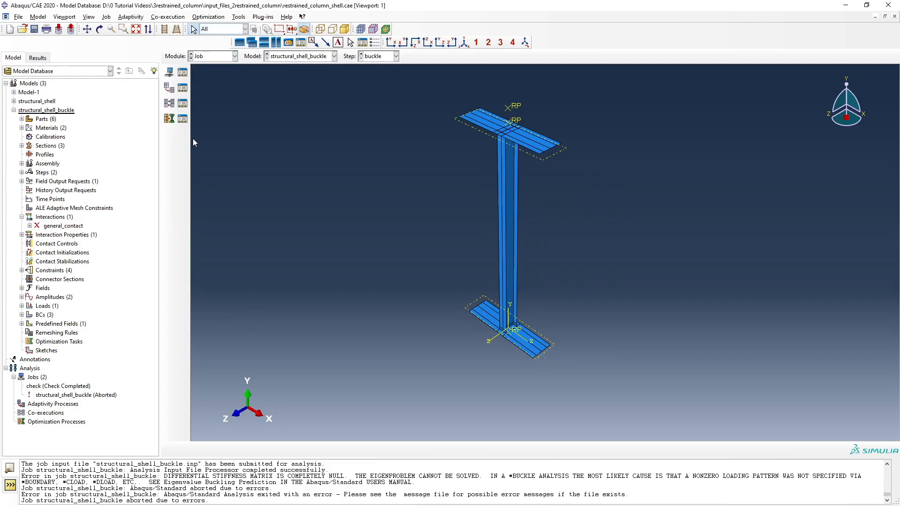
click(183, 74)
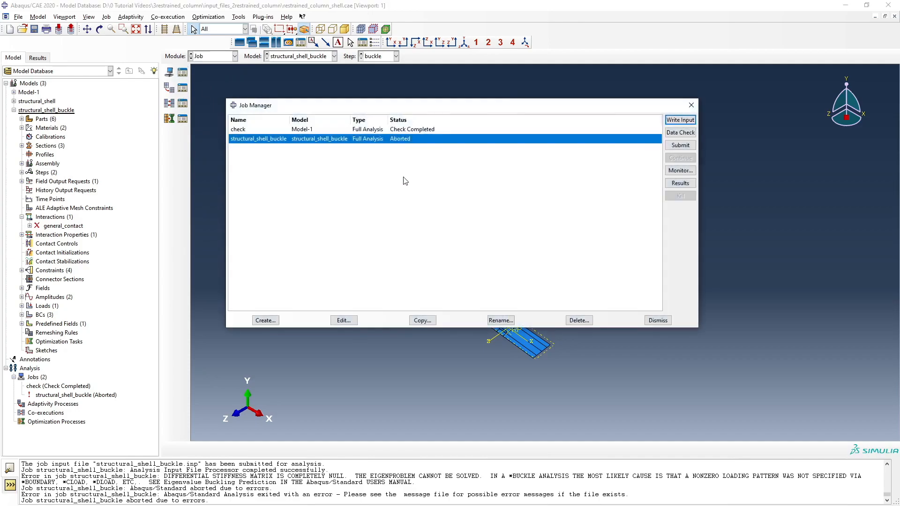
click(680, 145)
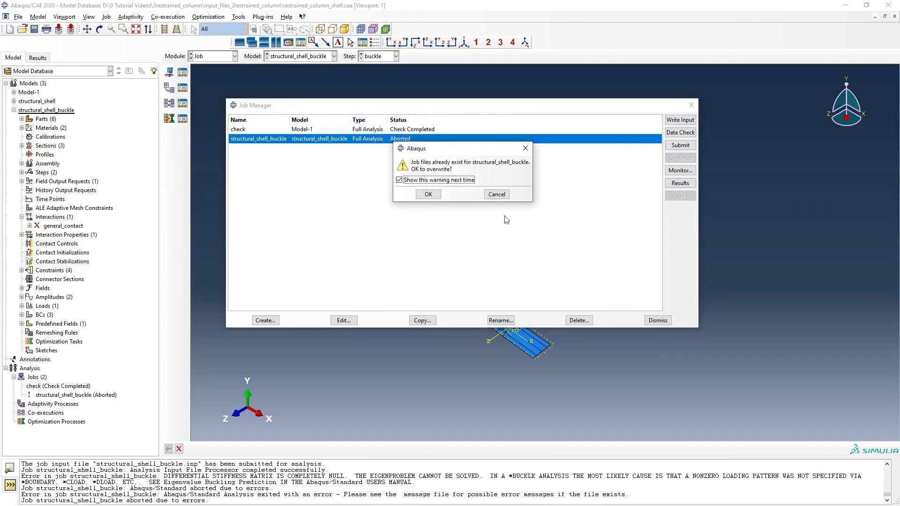
click(430, 194)
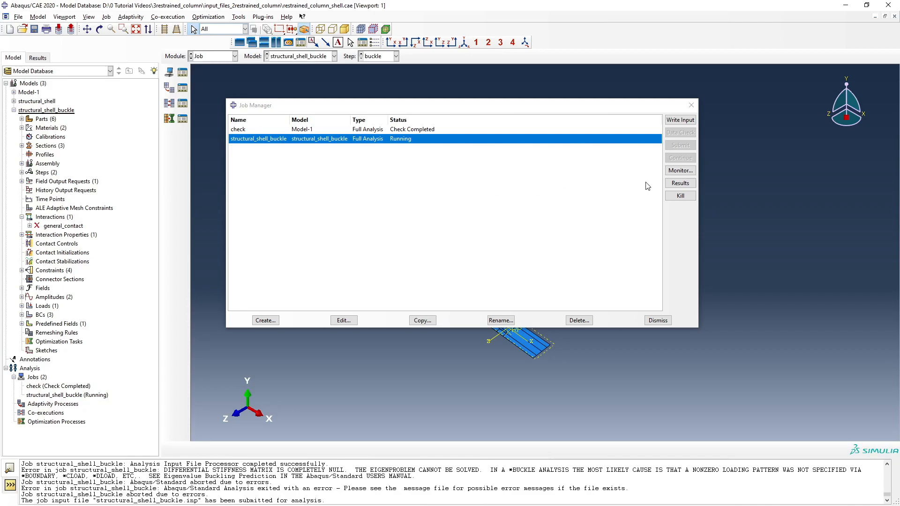
click(680, 170)
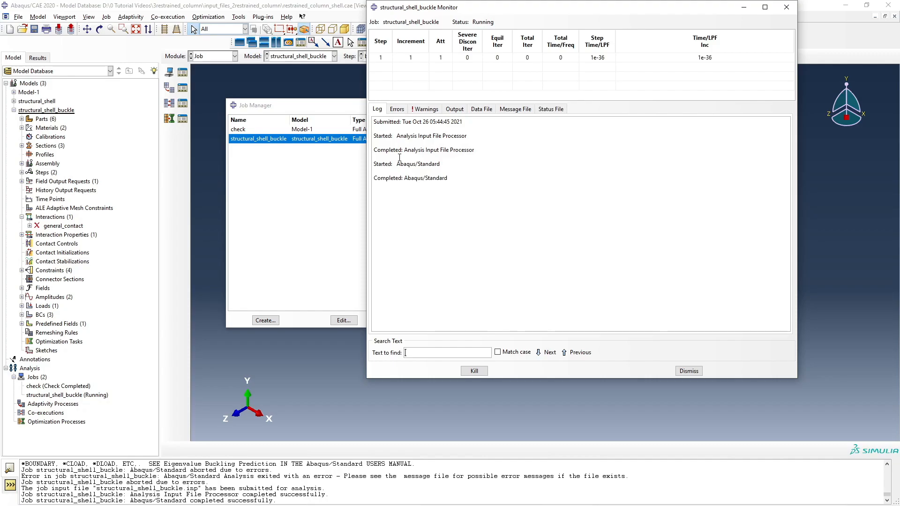
click(690, 373)
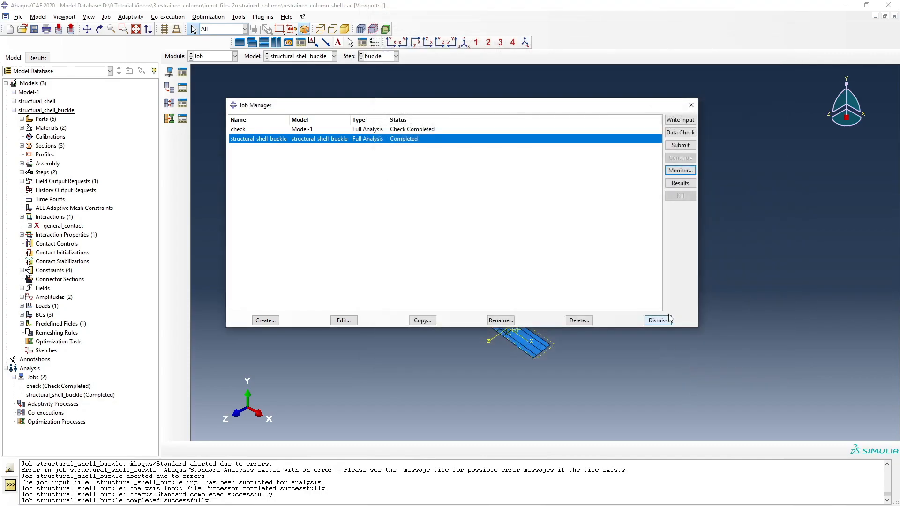
Open the structural_shell_buckle results, plot displacement magnitude contours on the deformed shape, and animate mode 1 in the XY view.
click(677, 185)
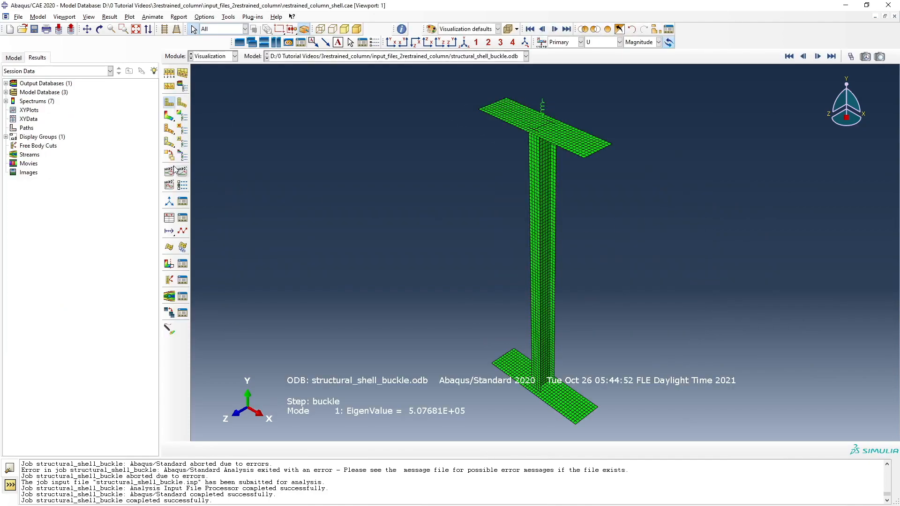
click(170, 115)
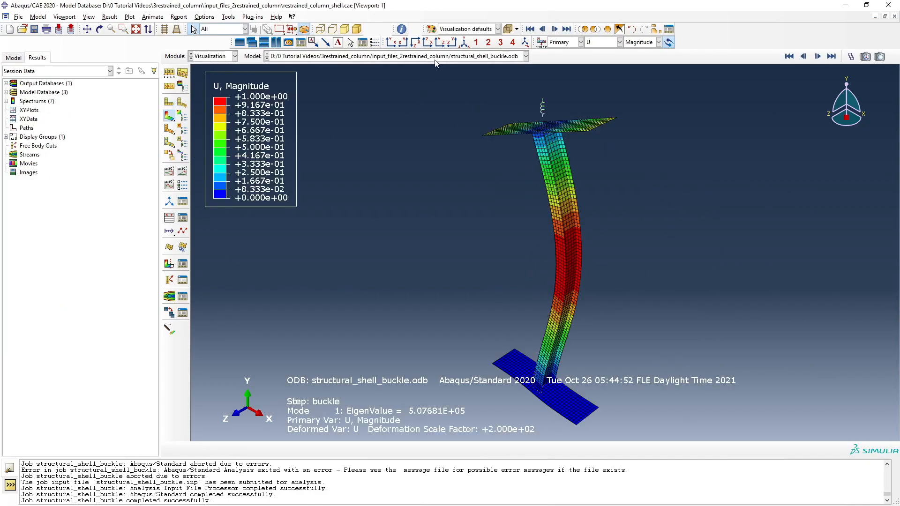
click(390, 42)
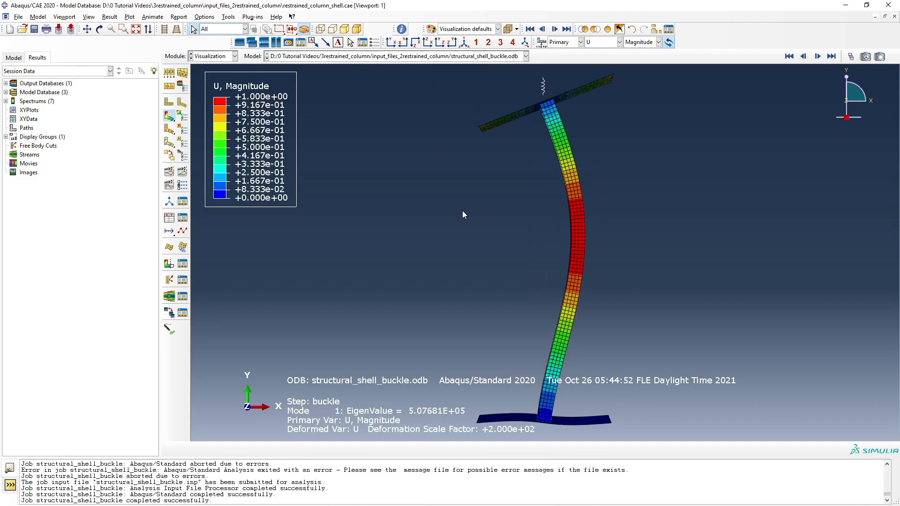
ctrl+alt+drag(470, 218, 471, 276)
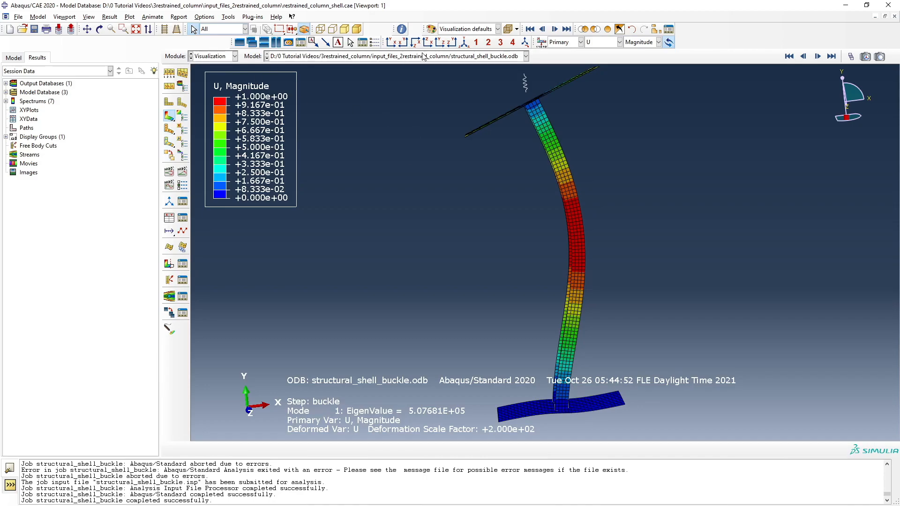
click(391, 42)
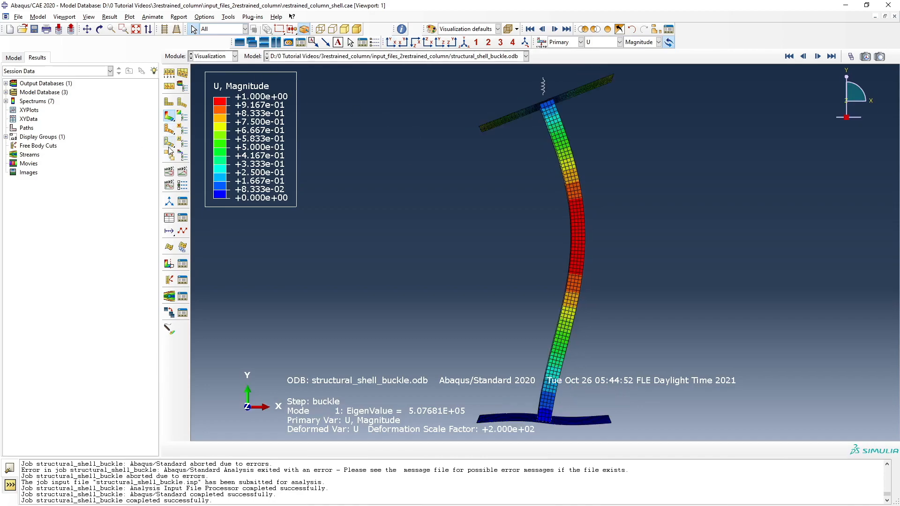
click(170, 172)
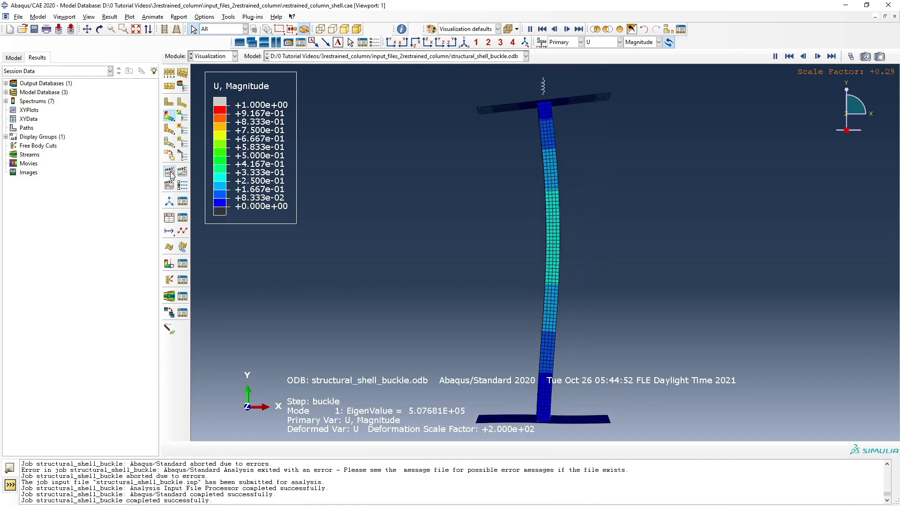
click(775, 56)
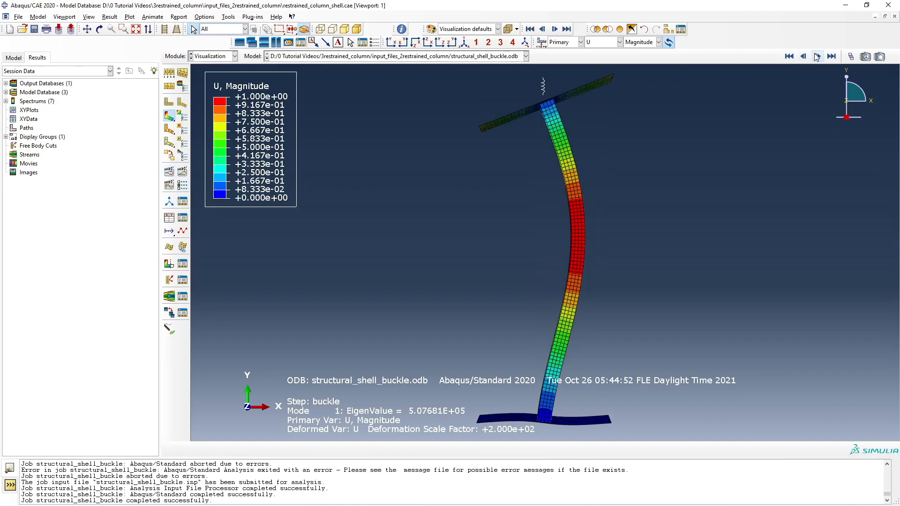
Advance through buckling modes 2 and 3 and animate their mode shapes.
click(818, 56)
click(168, 173)
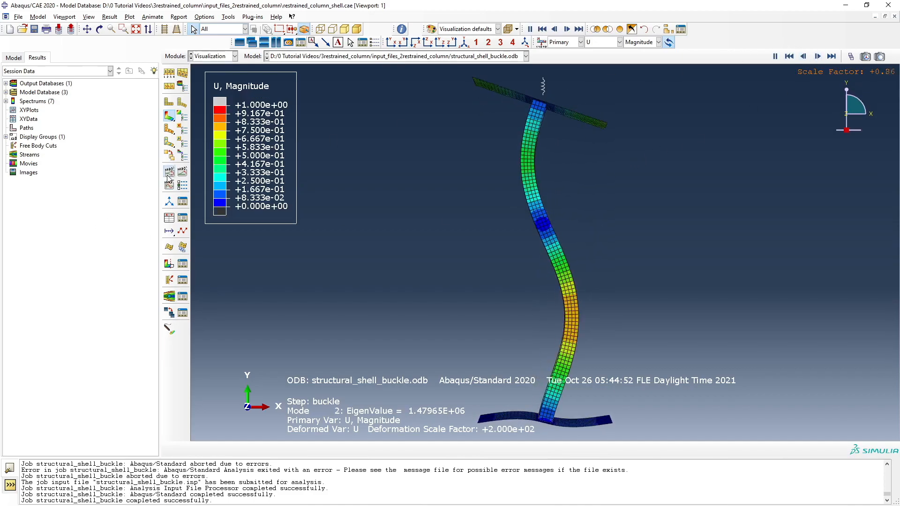
click(817, 56)
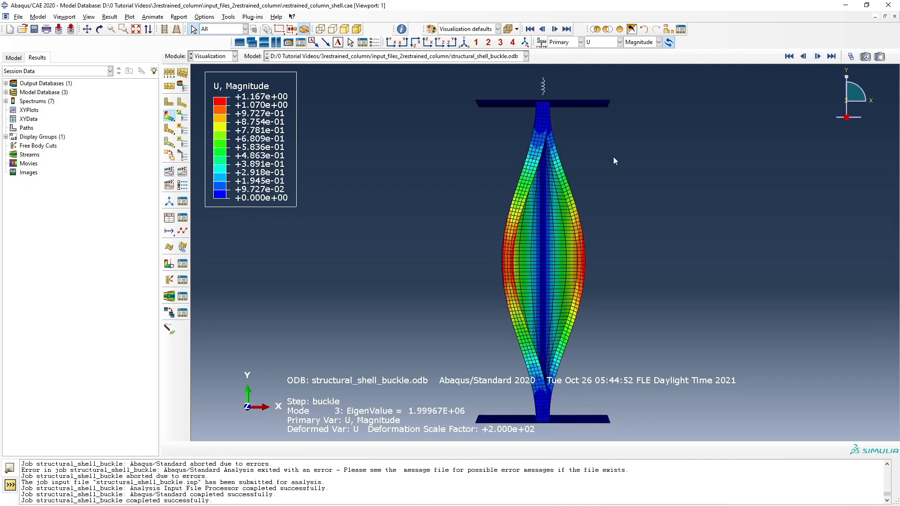
click(168, 174)
click(168, 173)
Return to the model database, collapse the structural_shell_buckle model, and open the Job Manager.
click(13, 58)
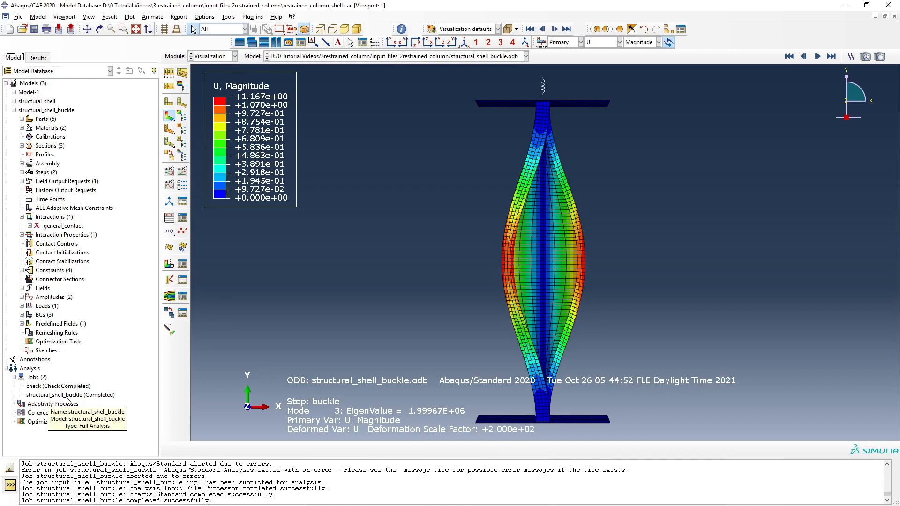
click(13, 110)
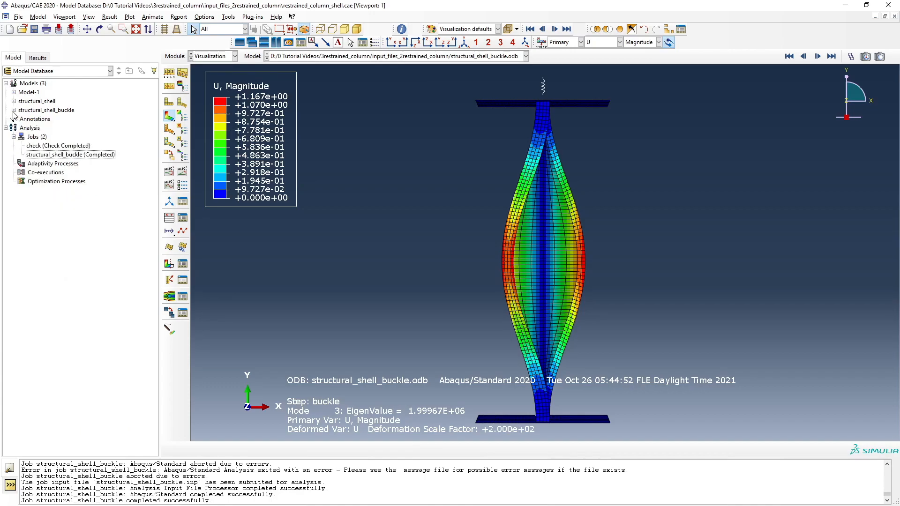
right_click(37, 139)
click(52, 156)
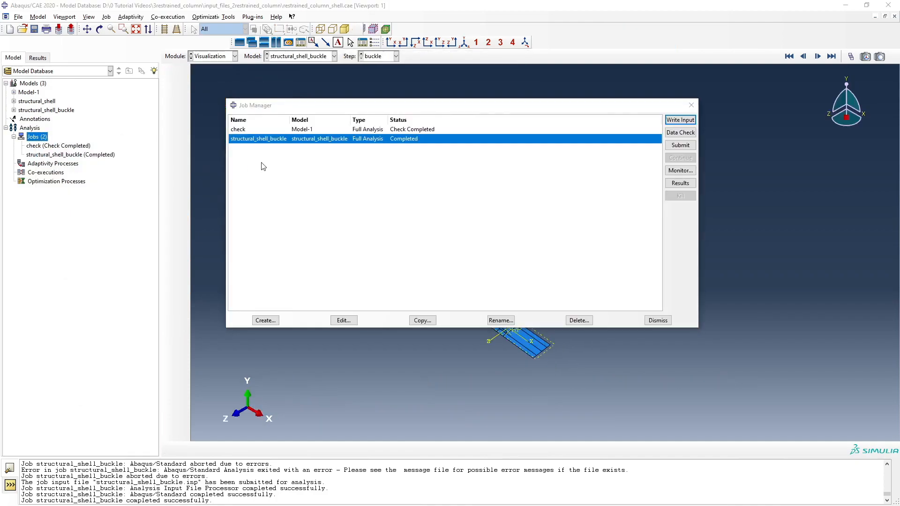
click(265, 320)
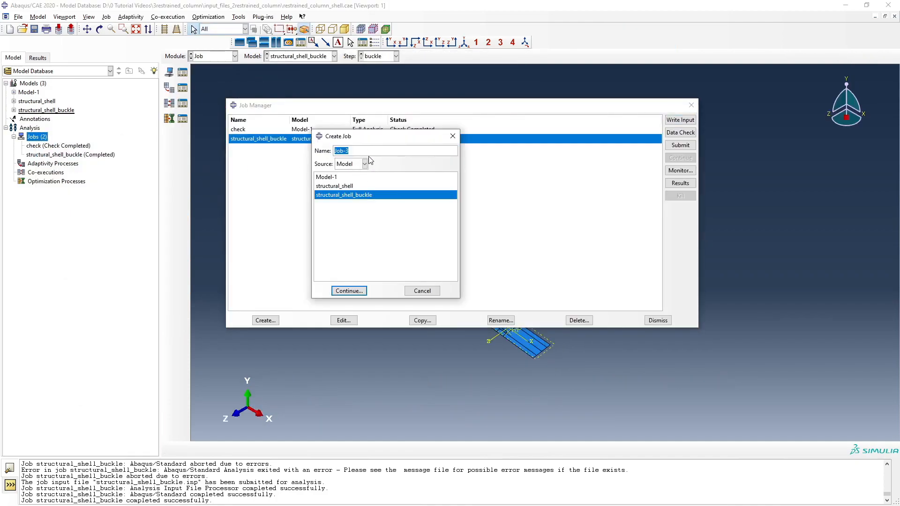
click(367, 152)
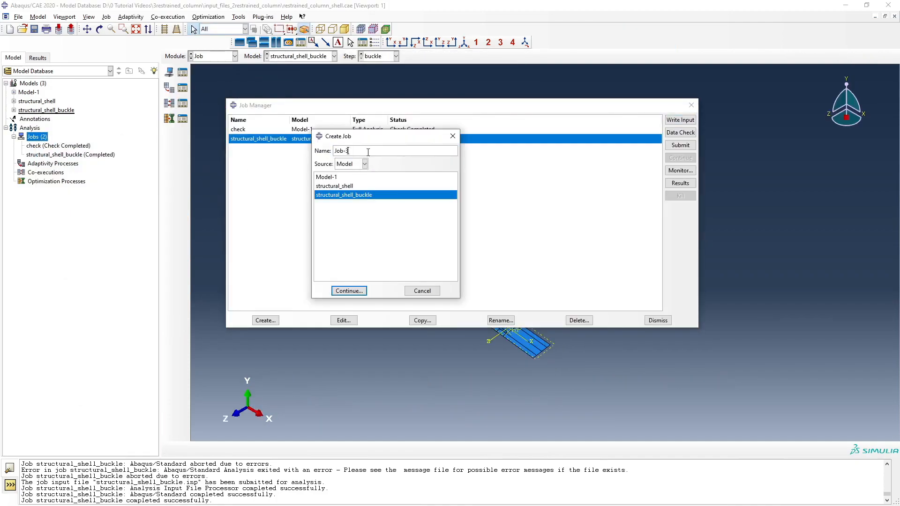
click(345, 187)
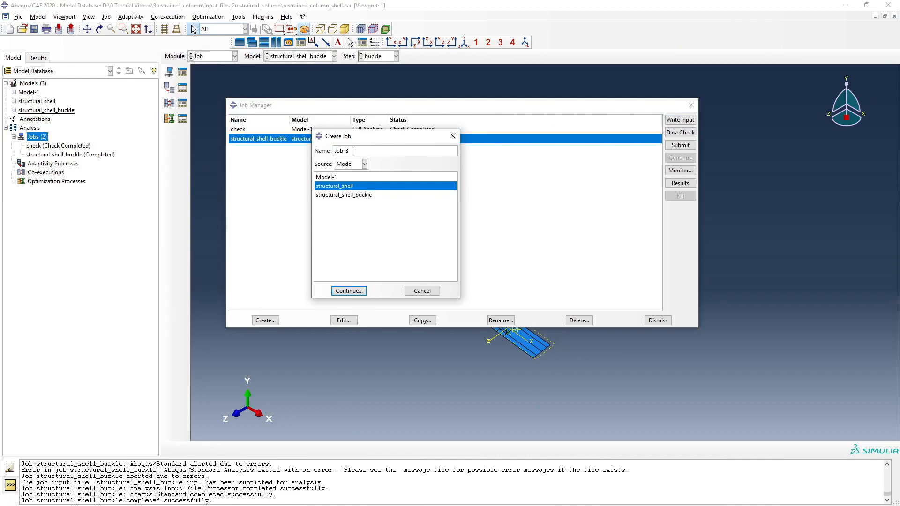
key(BackSpace)
key(BackSpace)
key(BackSpace)
key(BackSpace)
key(BackSpace)
text(structural_shell)
click(349, 291)
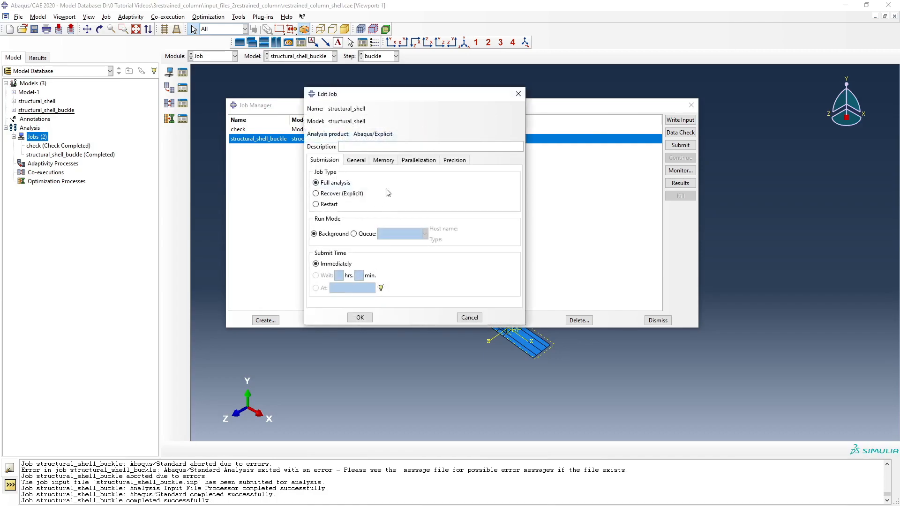
click(421, 160)
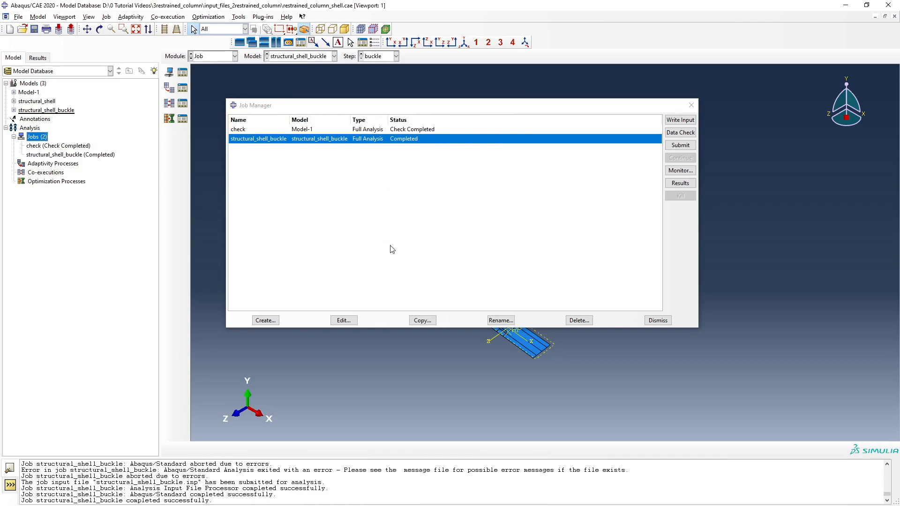
Create a full analysis job named structural_shell from the structural_shell model and run a data check on it.
click(266, 320)
click(351, 185)
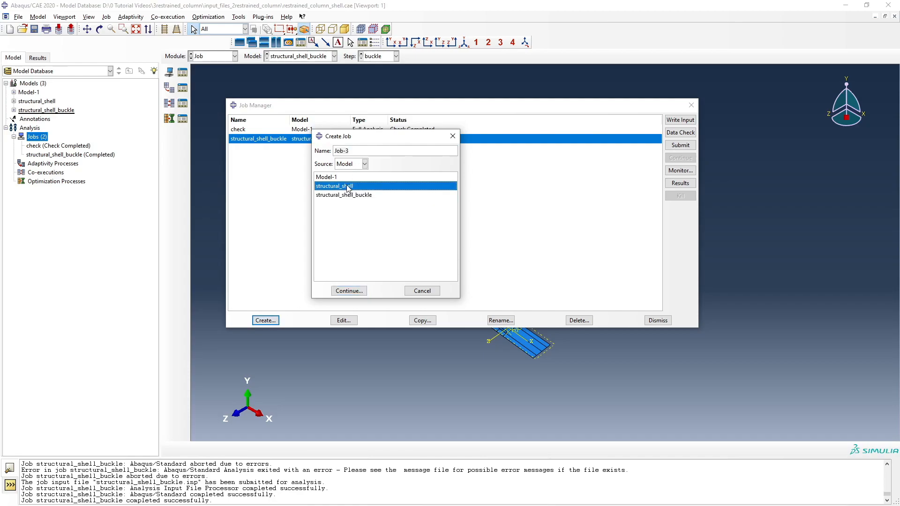
click(357, 151)
key(BackSpace)
key(BackSpace)
key(BackSpace)
key(BackSpace)
key(BackSpace)
text(structural_shell)
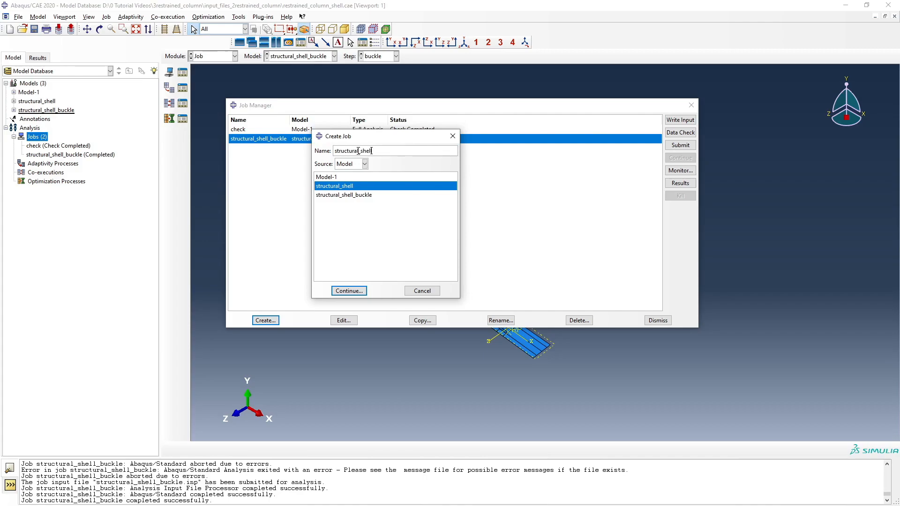
click(348, 290)
click(359, 317)
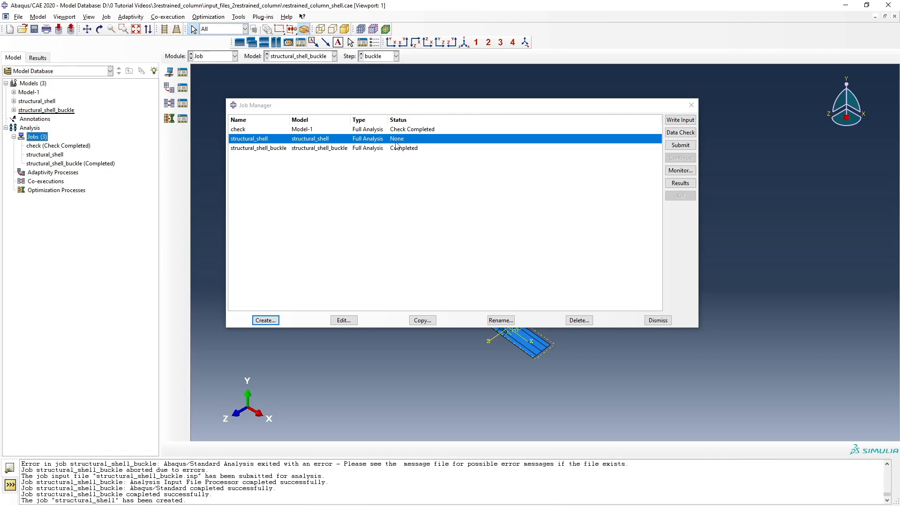
click(682, 133)
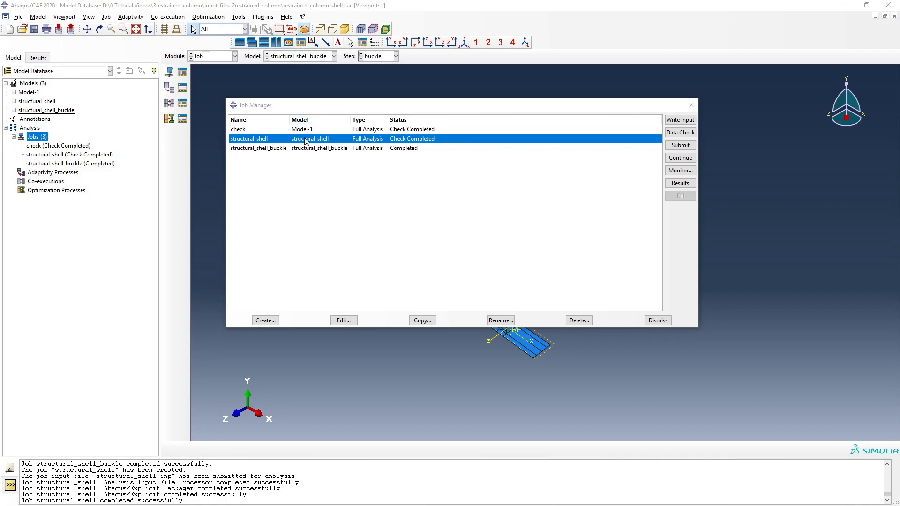
Switch to File Explorer and sort the files in the input_files_2restrained_column folder by type.
drag(0, 4, 0, 20)
drag(0, 141, 293, 54)
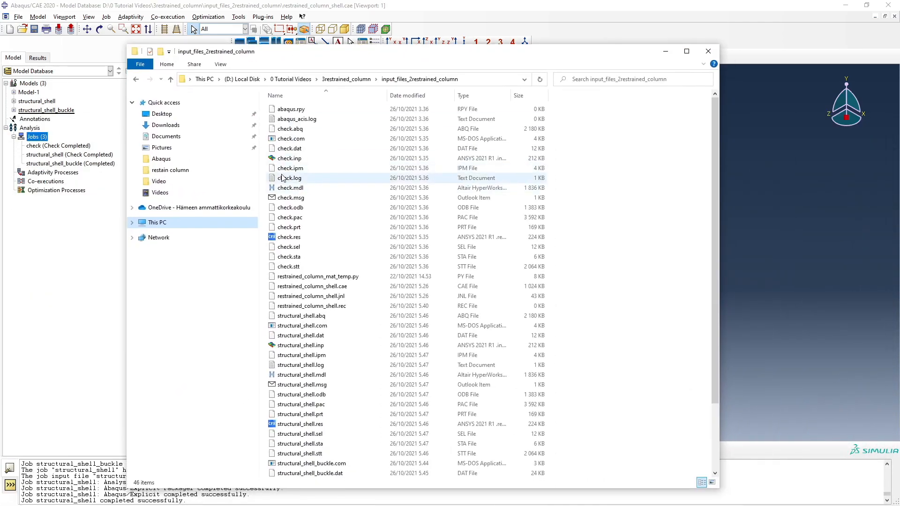
scroll(295, 162, down, 1)
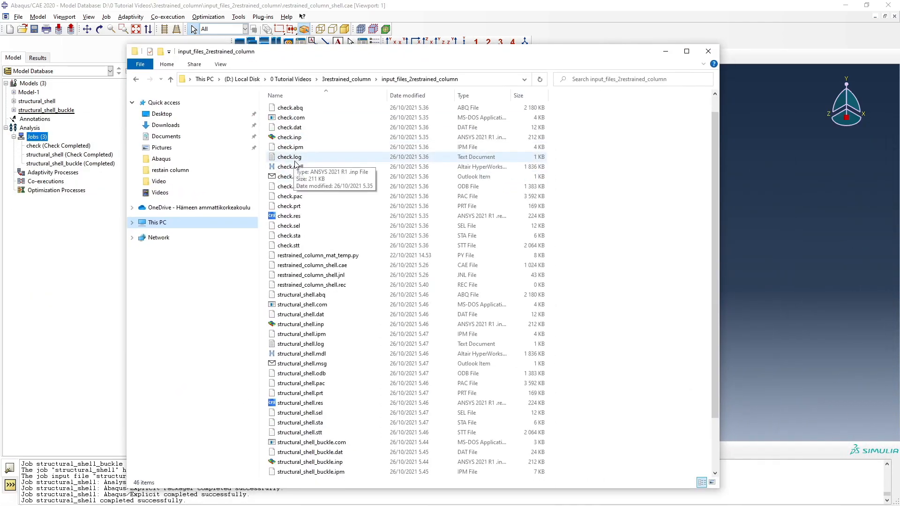
right_click(643, 229)
mouse_move(665, 236)
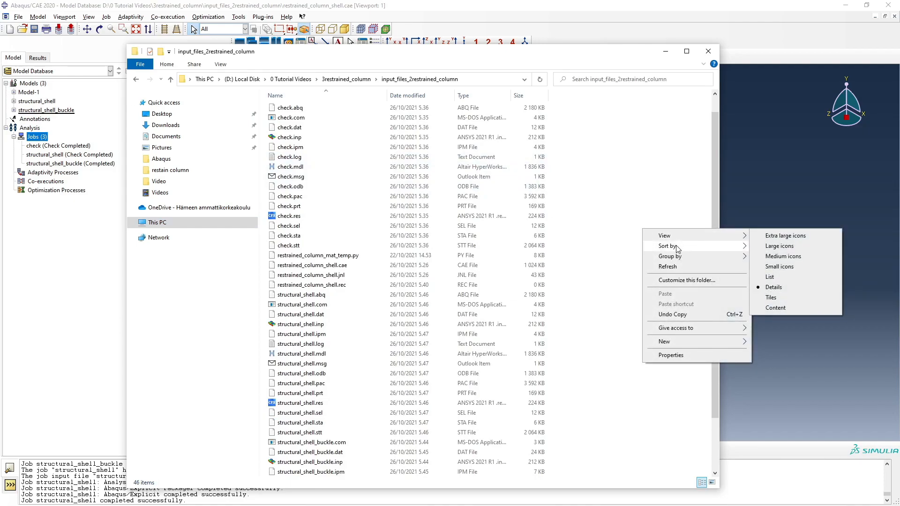
click(771, 268)
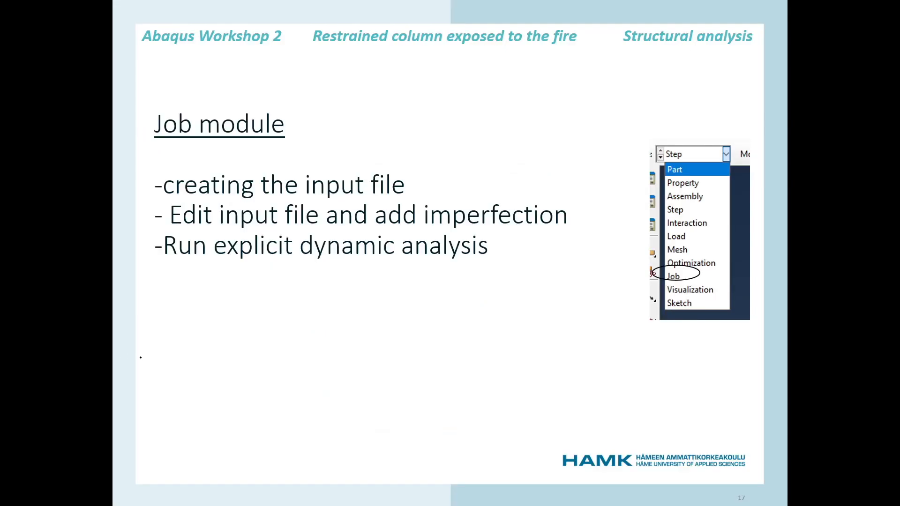
drag(172, 226, 310, 226)
drag(388, 227, 560, 226)
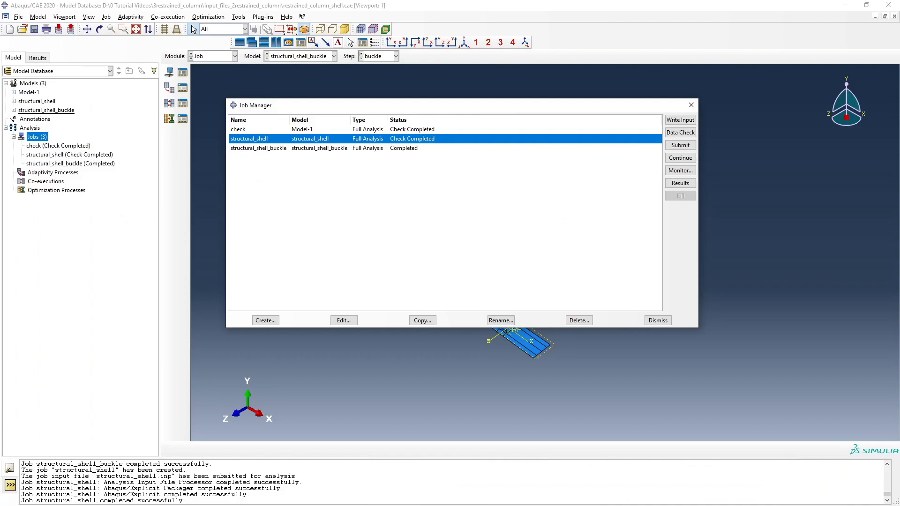
Switch to File Explorer and open structural_shell_buckle.inp and structural_shell.inp in Notepad++.
key(alt+Tab)
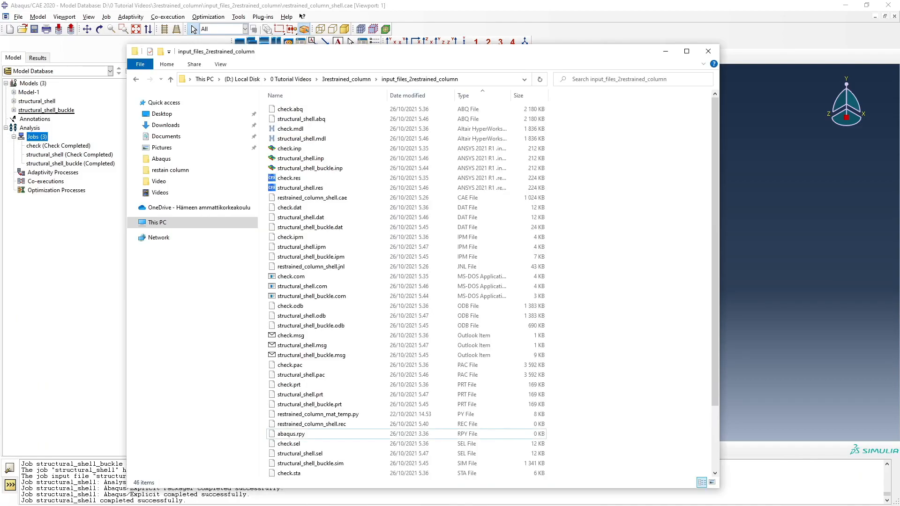
click(312, 160)
click(317, 168)
right_click(317, 172)
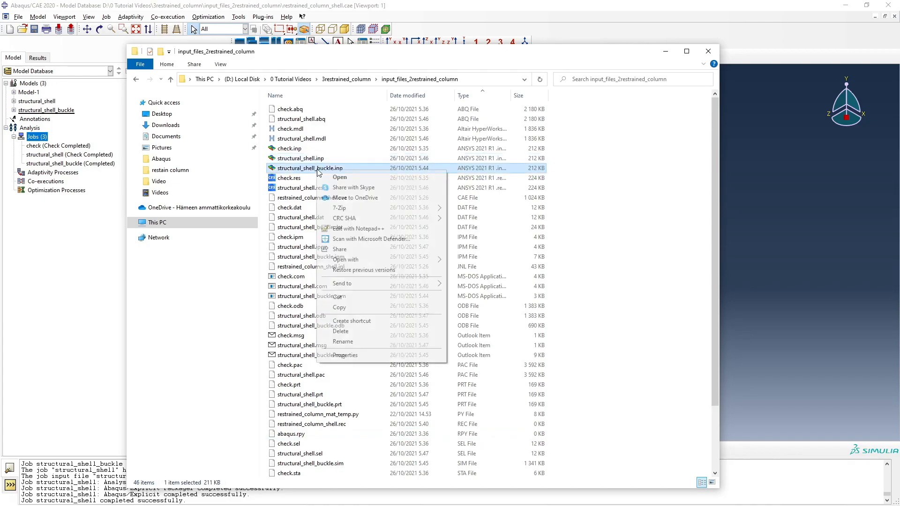
click(345, 230)
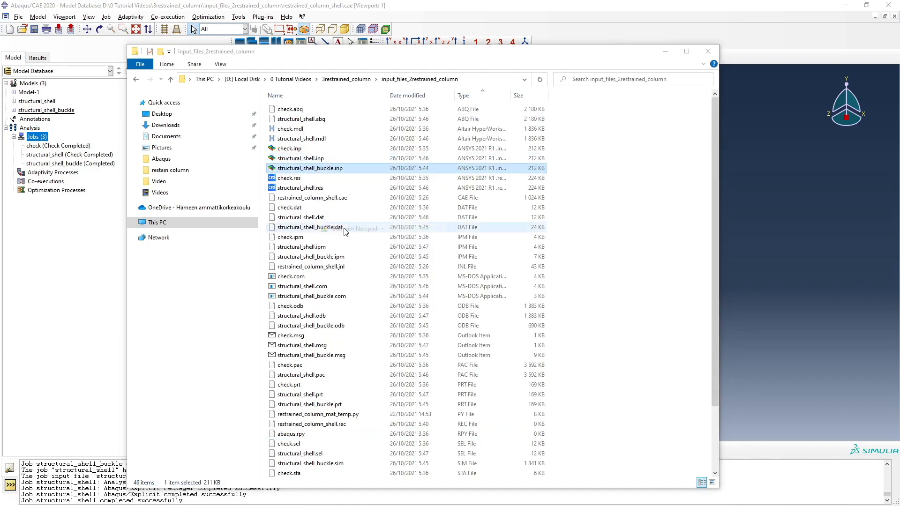
right_click(308, 161)
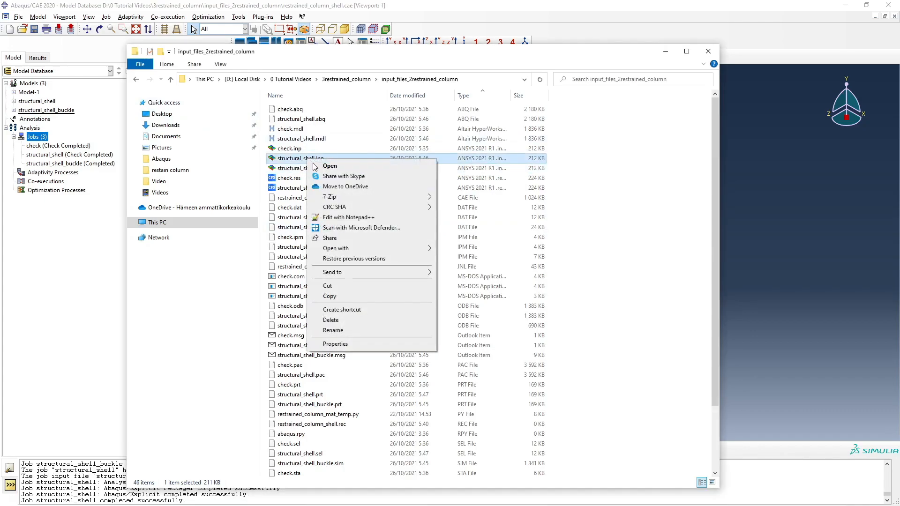
click(337, 218)
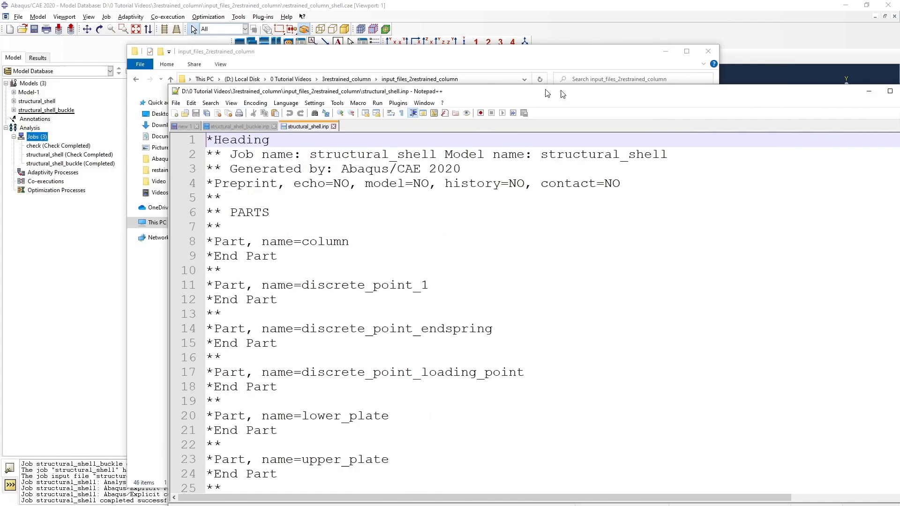
drag(559, 92, 506, 37)
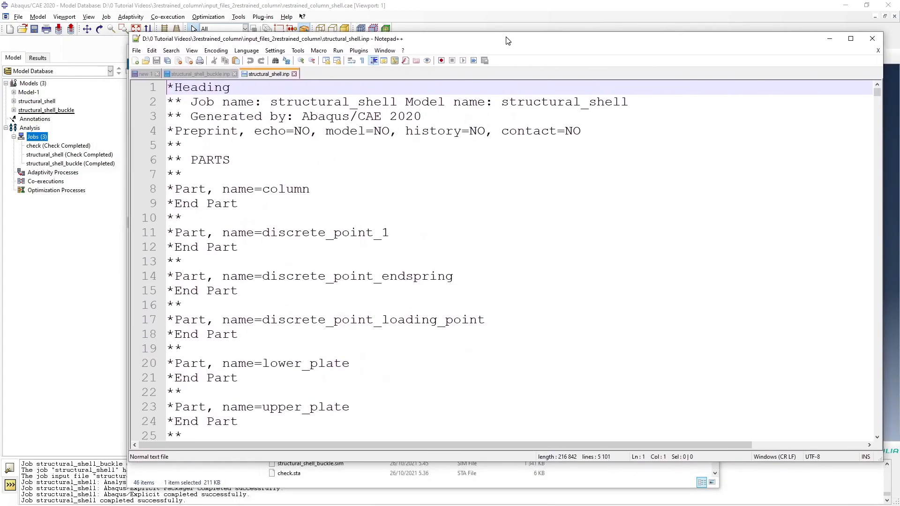
In structural_shell_buckle.inp, insert an empty line after the *Output, field, variable=PRESELECT line near the end of the file.
click(207, 74)
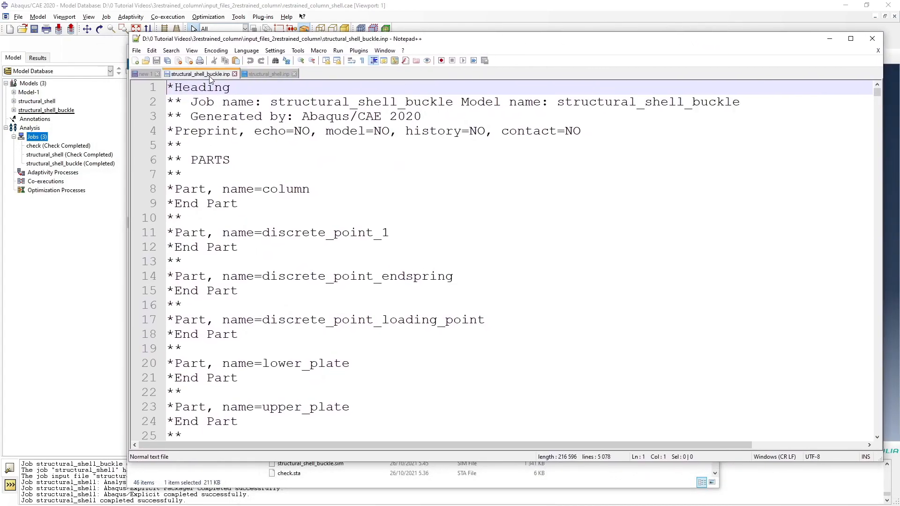
click(268, 75)
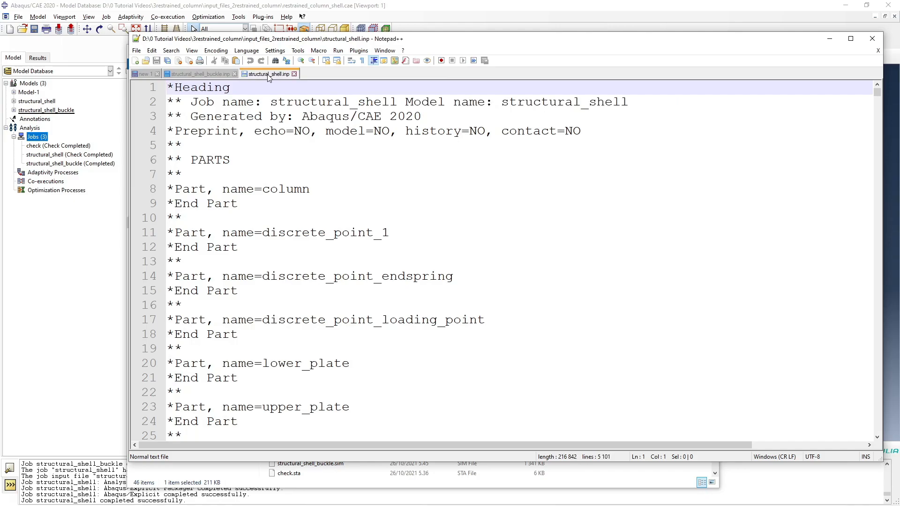
click(214, 74)
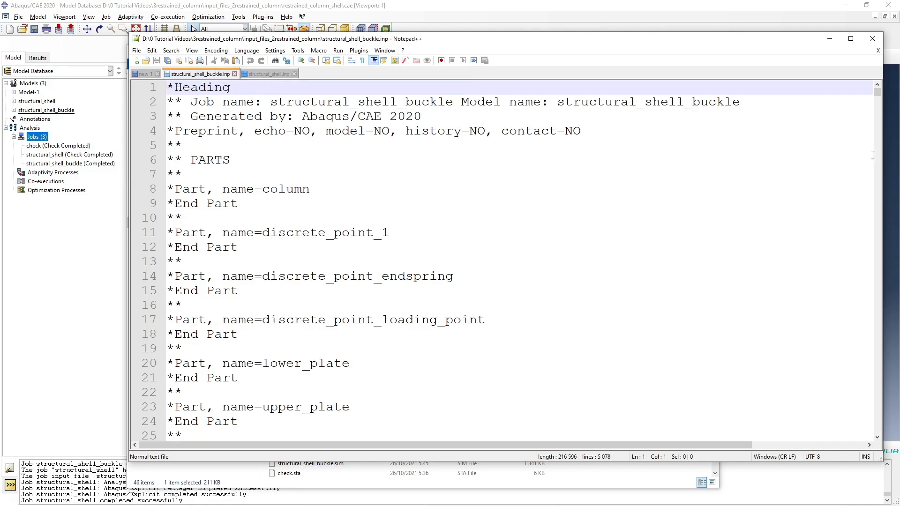
drag(878, 93, 877, 429)
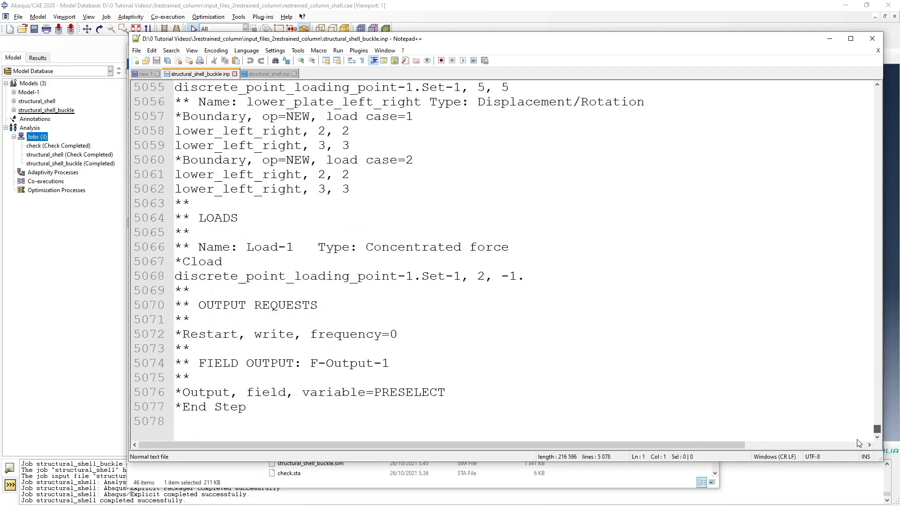
click(452, 396)
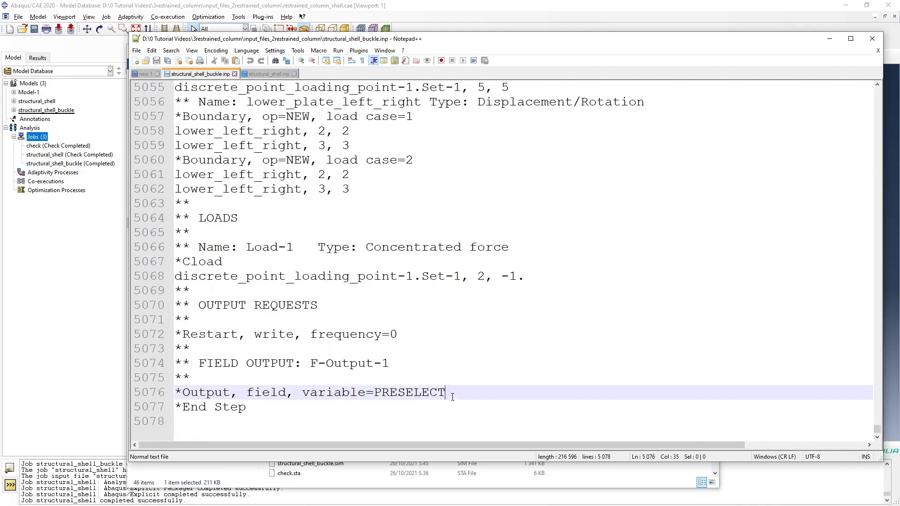
key(Return)
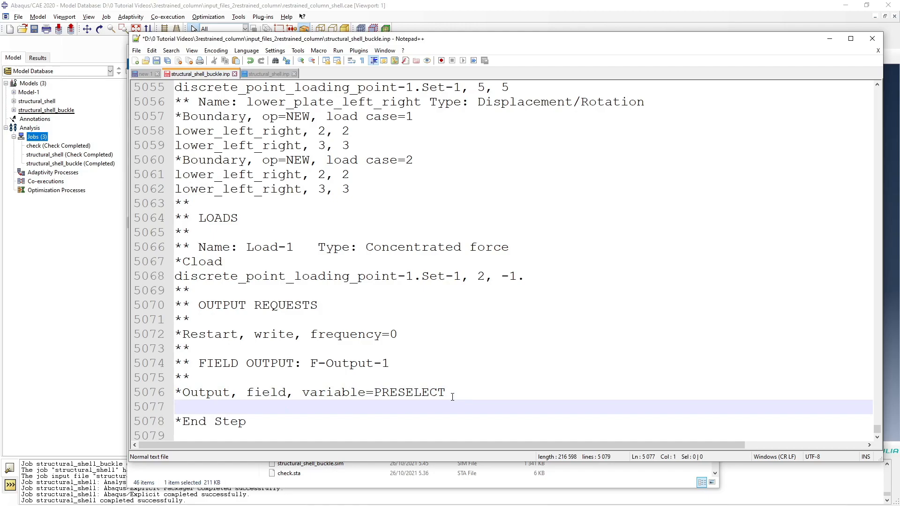
Copy the *NODE FIL and U, lines from the new 1 notes into the empty line before *End Step, and save structural_shell_buckle.inp.
click(144, 74)
click(195, 145)
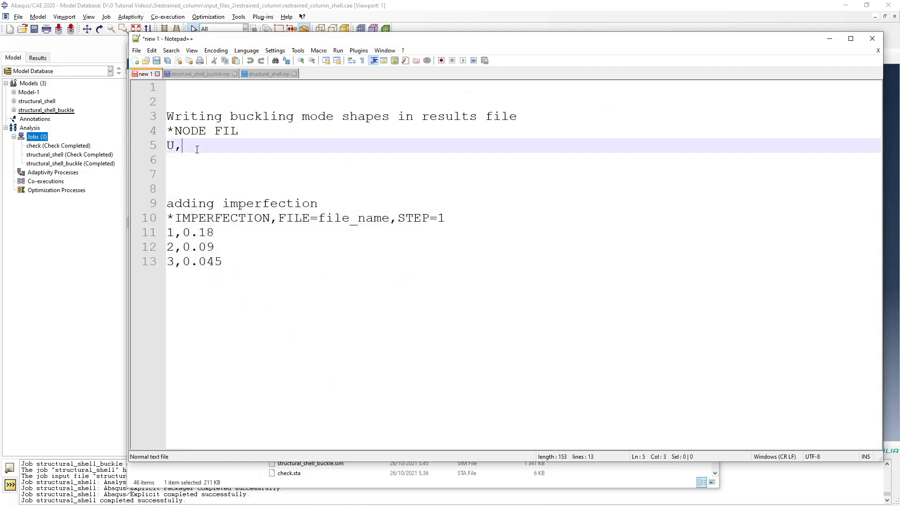
drag(195, 145, 166, 131)
key(ctrl+c)
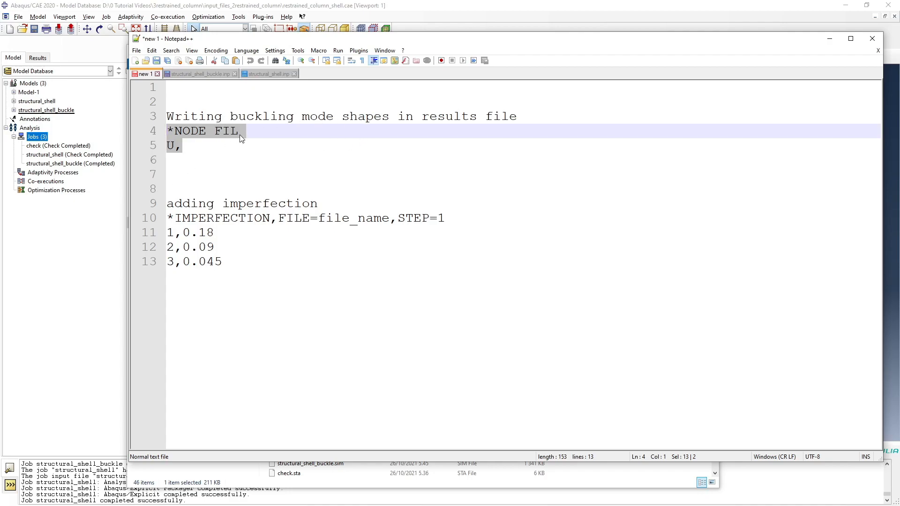
click(216, 72)
key(ctrl+v)
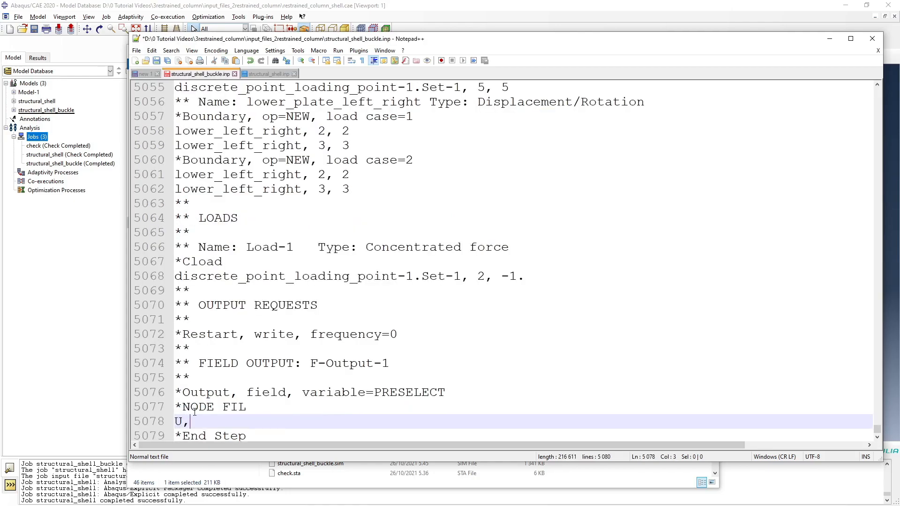
scroll(190, 409, down, 1)
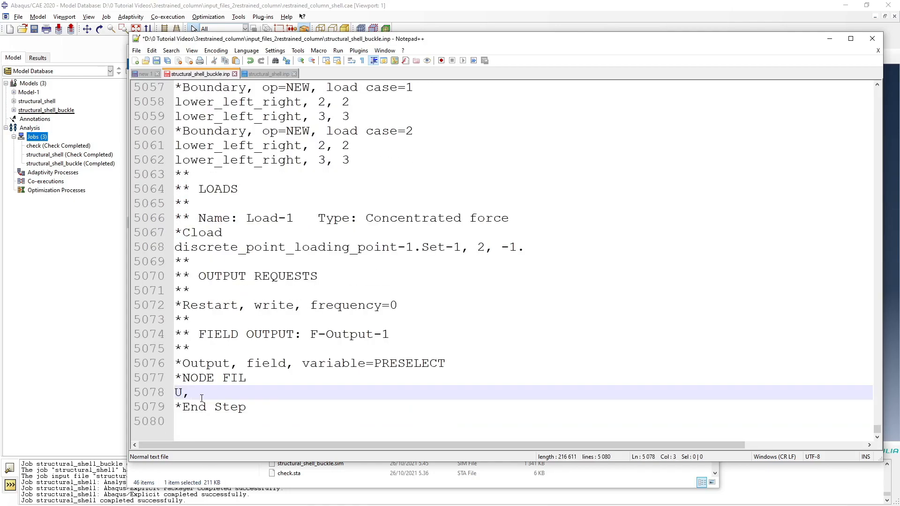
key(ctrl+s)
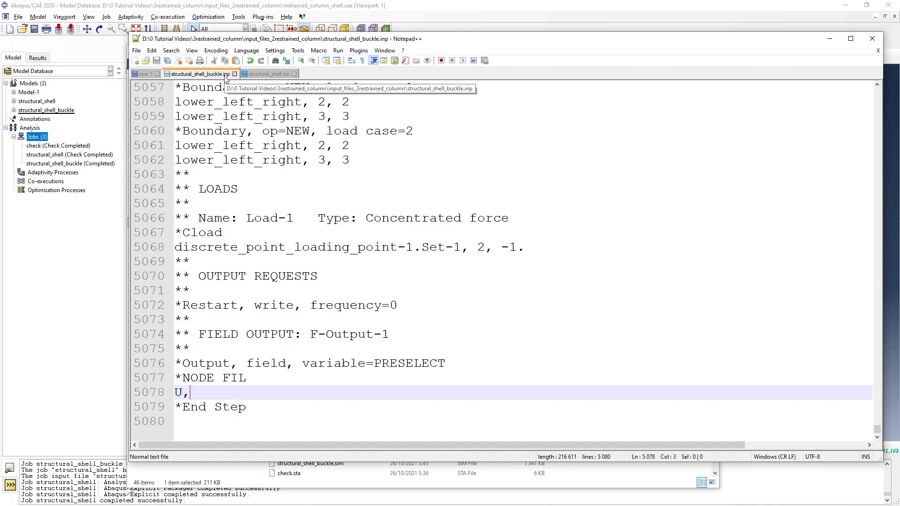
In structural_shell.inp, insert an empty line below the dashed separator that precedes the mechanical_loading step.
click(263, 75)
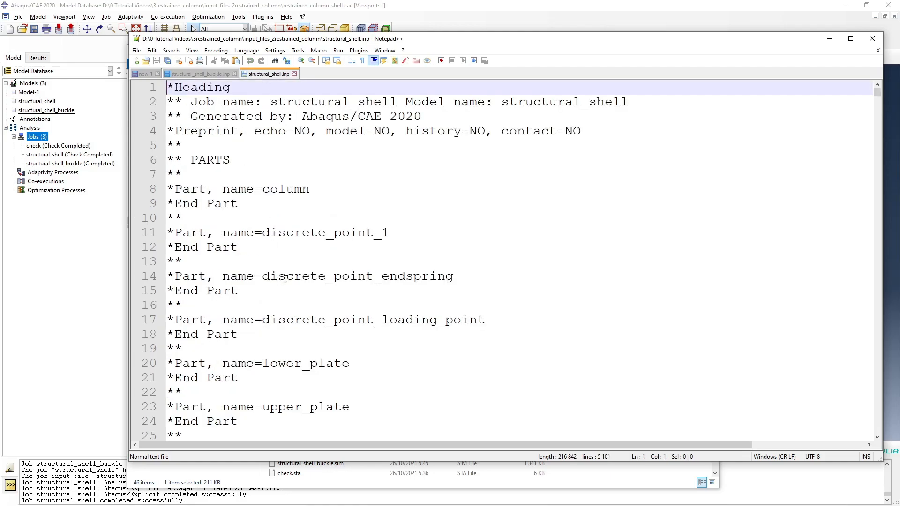
scroll(285, 279, down, 20)
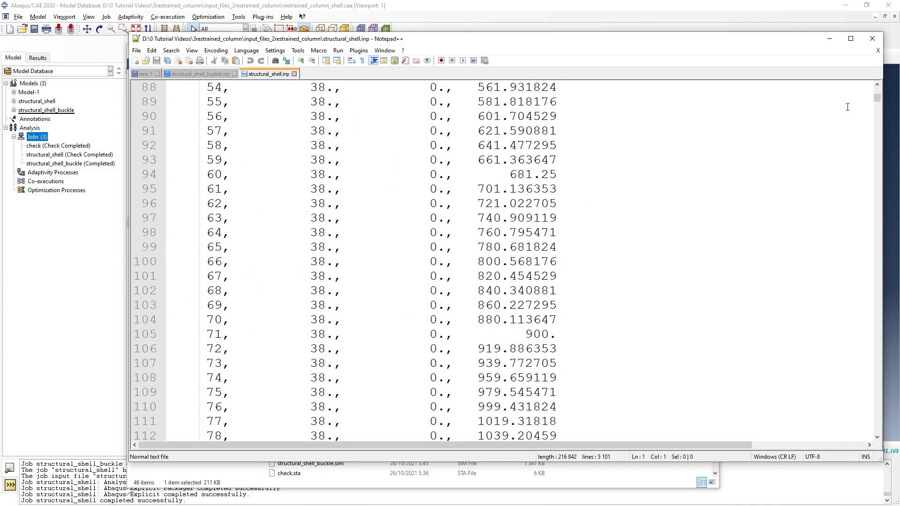
drag(876, 101, 877, 404)
drag(876, 427, 876, 432)
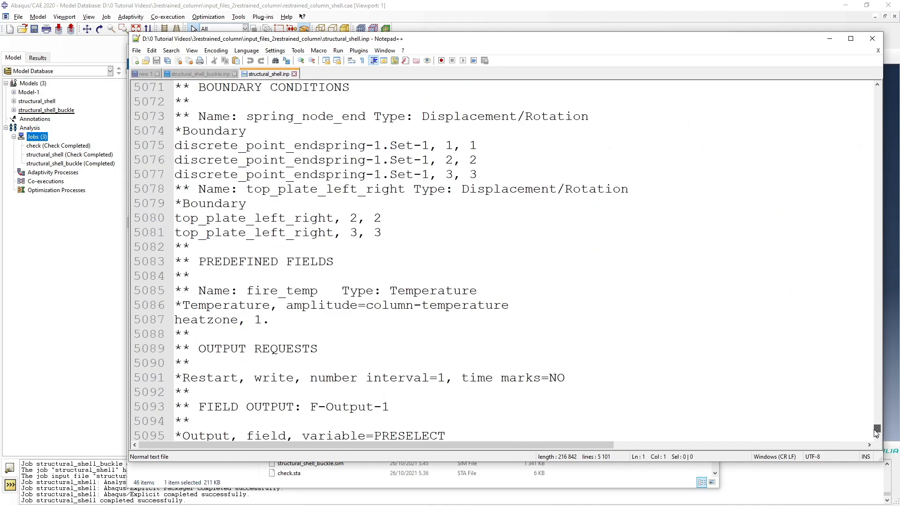
scroll(434, 186, up, 5)
scroll(434, 185, up, 12)
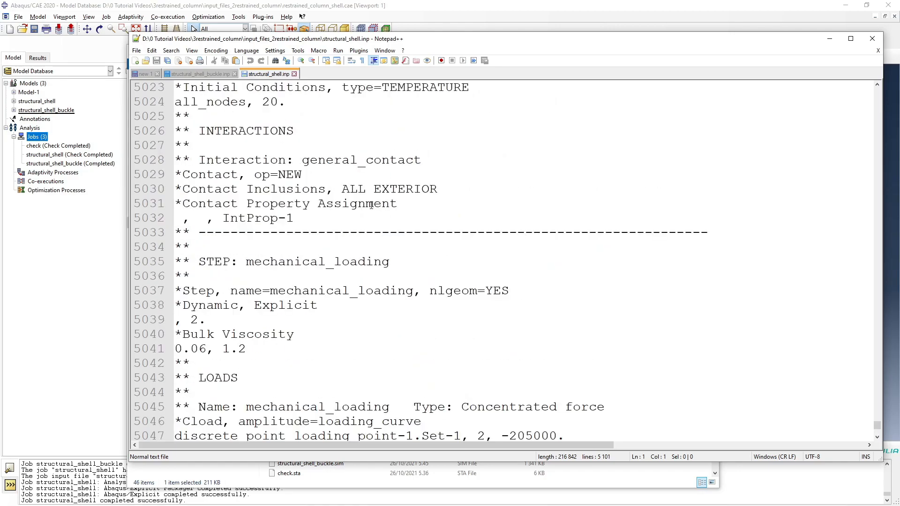
click(178, 247)
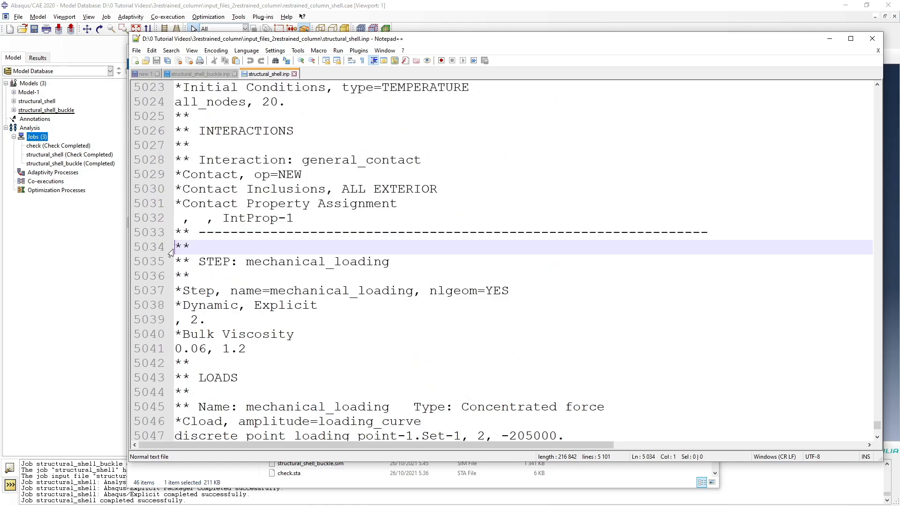
key(Return)
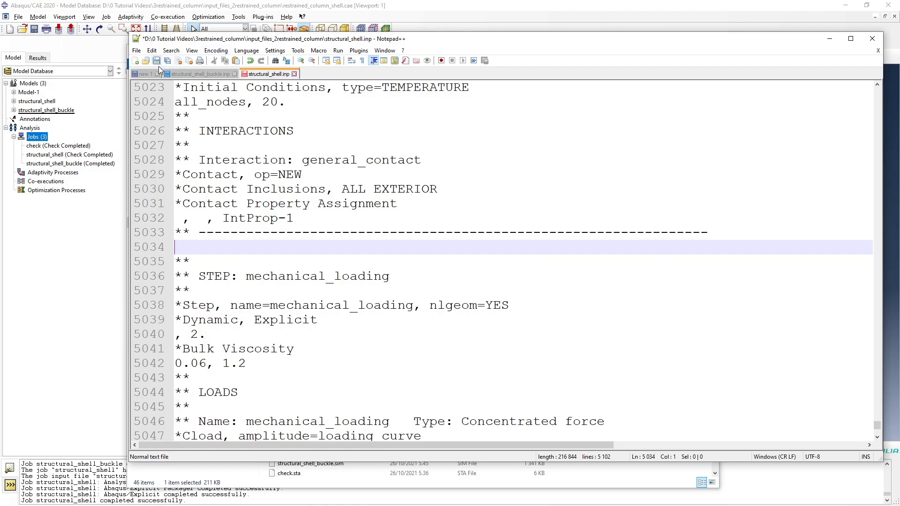
Copy the *IMPERFECTION block with factors 1,0.18, 2,0.09 and 3,0.045 from the notes into the empty line of structural_shell.inp.
click(139, 74)
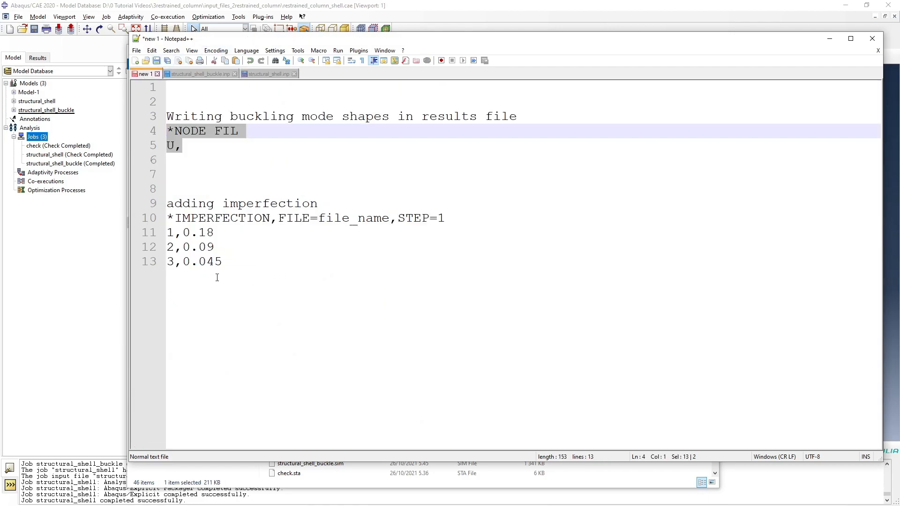
drag(233, 271, 158, 221)
key(ctrl+c)
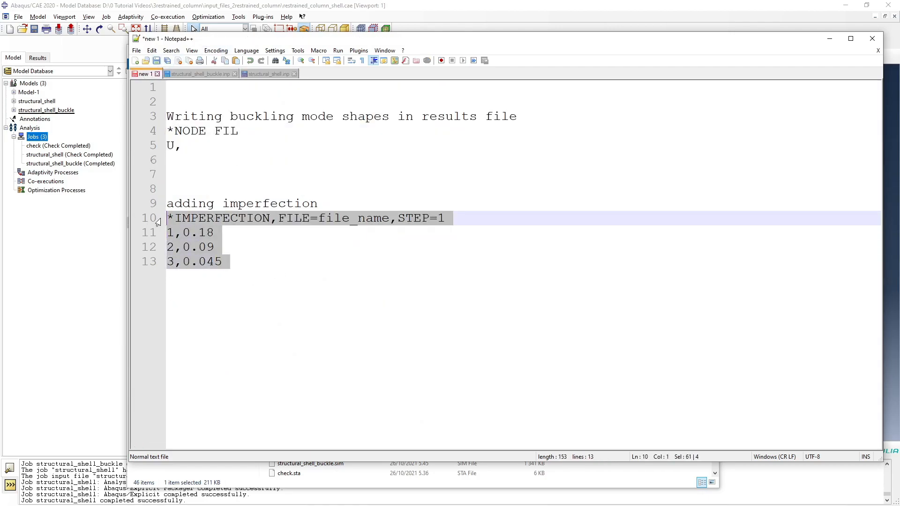
click(265, 74)
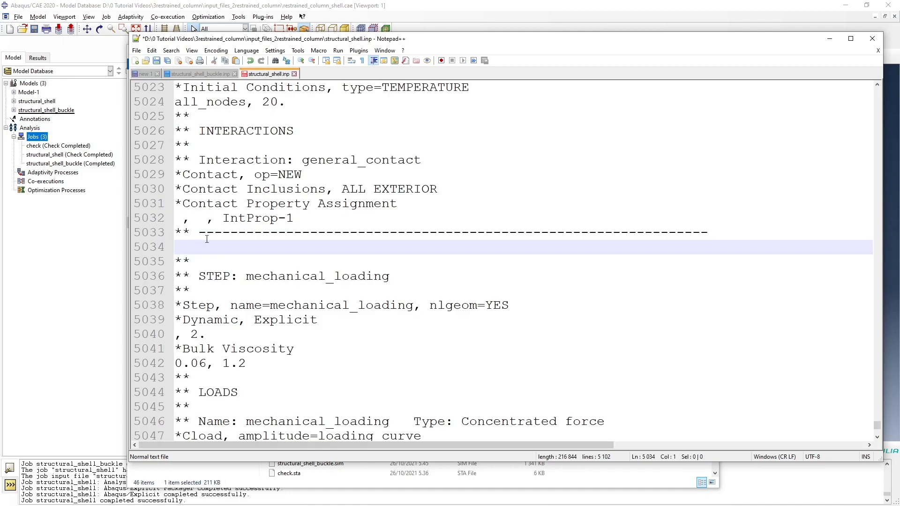
key(ctrl+v)
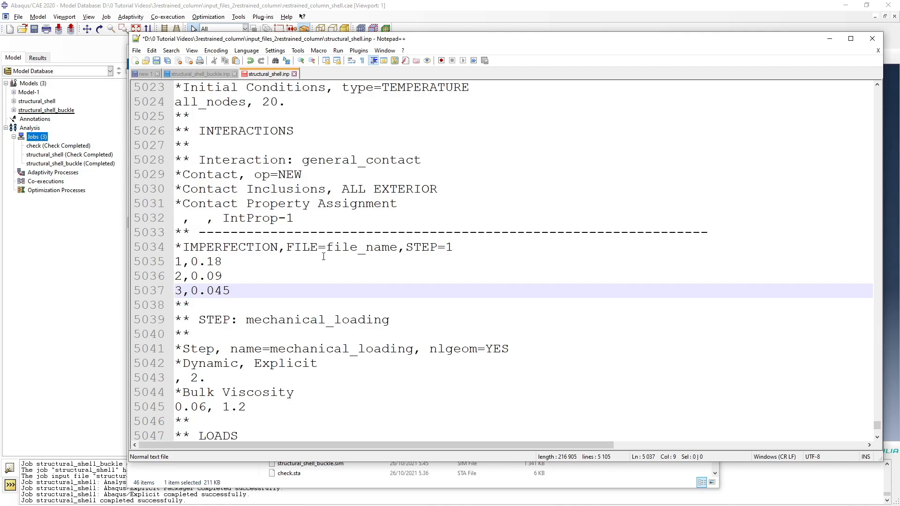
Replace the file_name placeholder in the *IMPERFECTION line with input_structural_shell_buckle.
drag(329, 247, 397, 248)
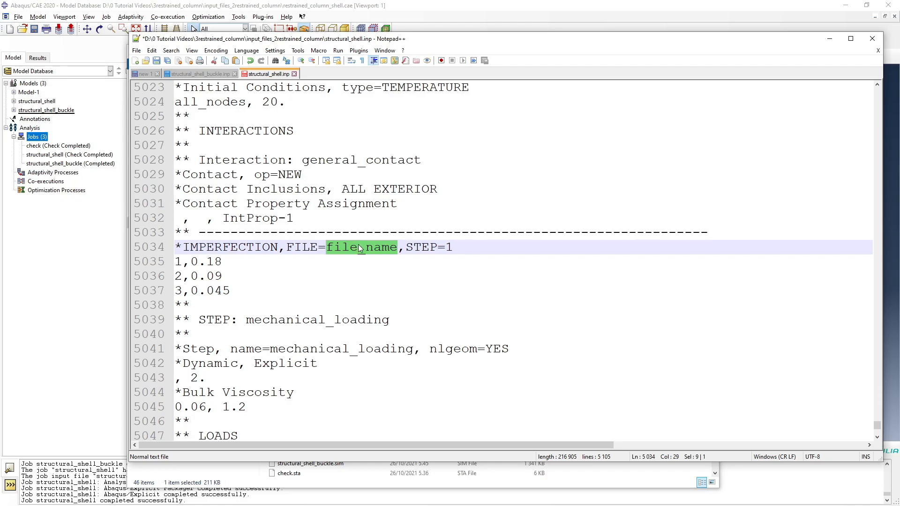
text(input)
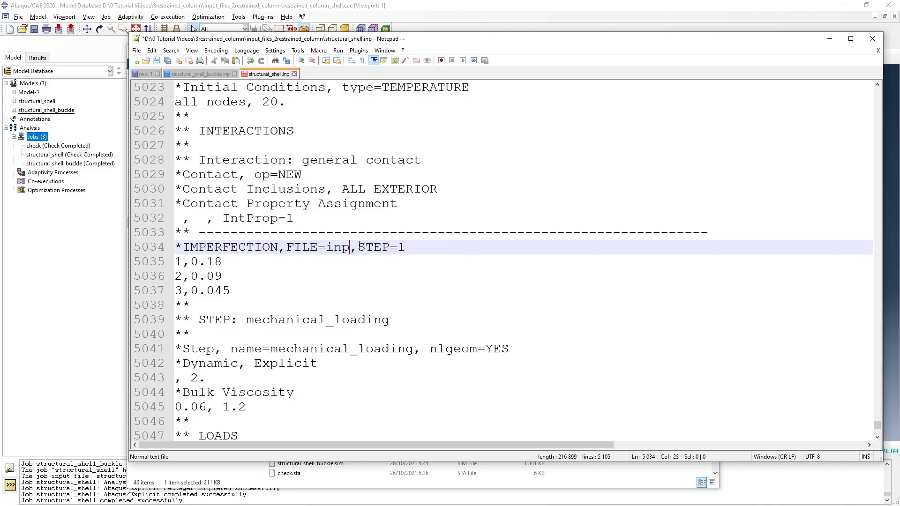
text(_)
text(stru)
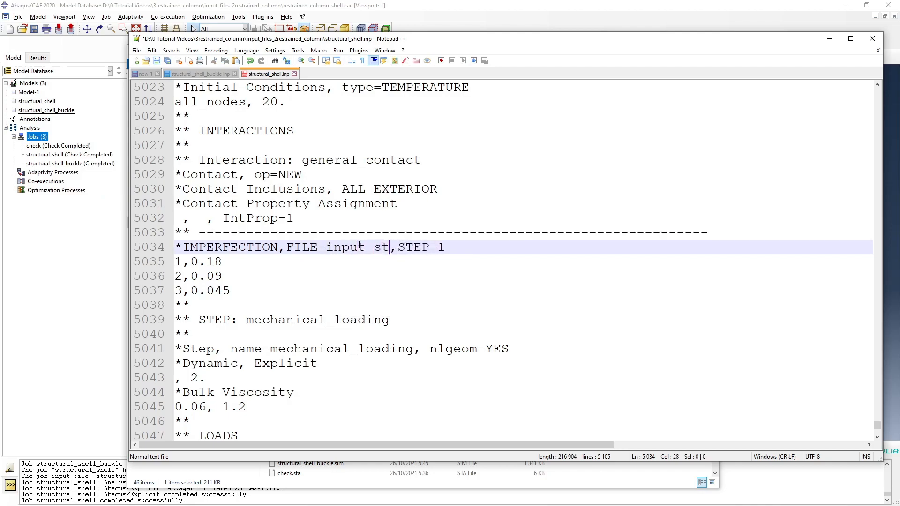
text(ctural)
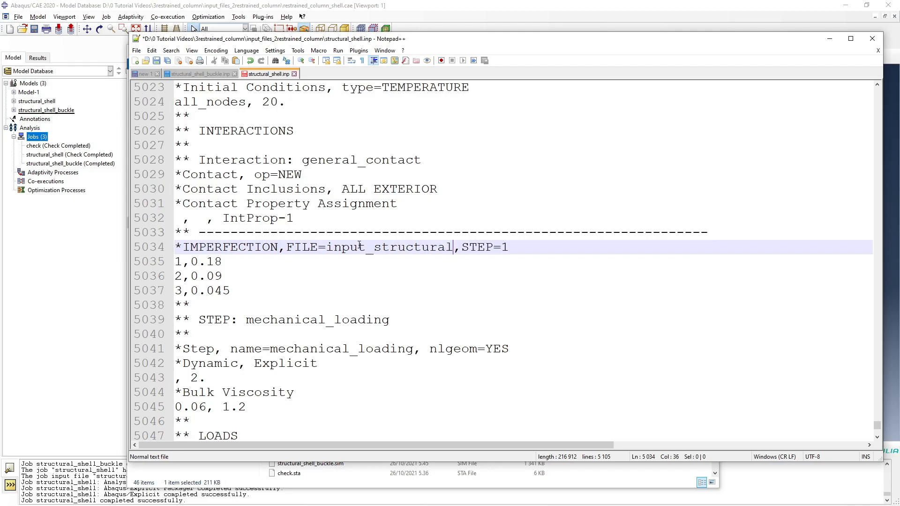
text(_shell)
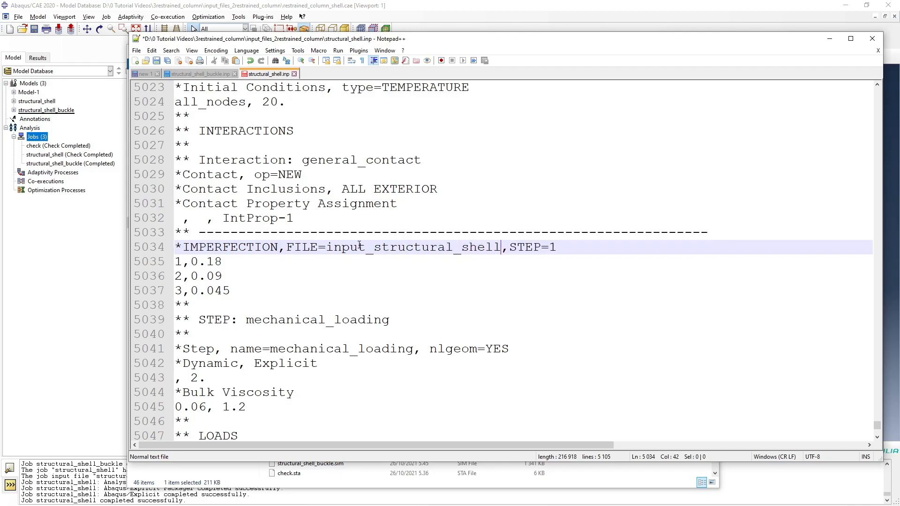
text(_buckle)
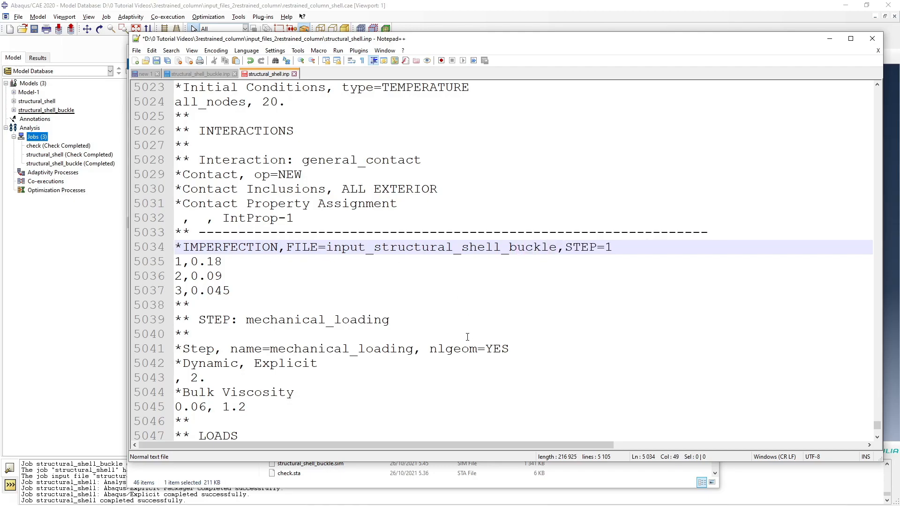
Bring up structural_shell_buckle.inp and return to the Job Manager in Abaqus/CAE.
click(213, 75)
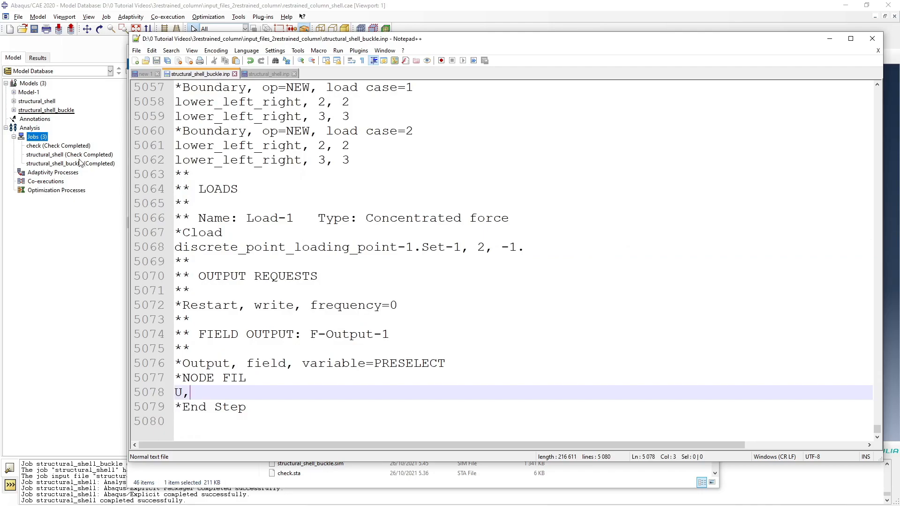
click(68, 228)
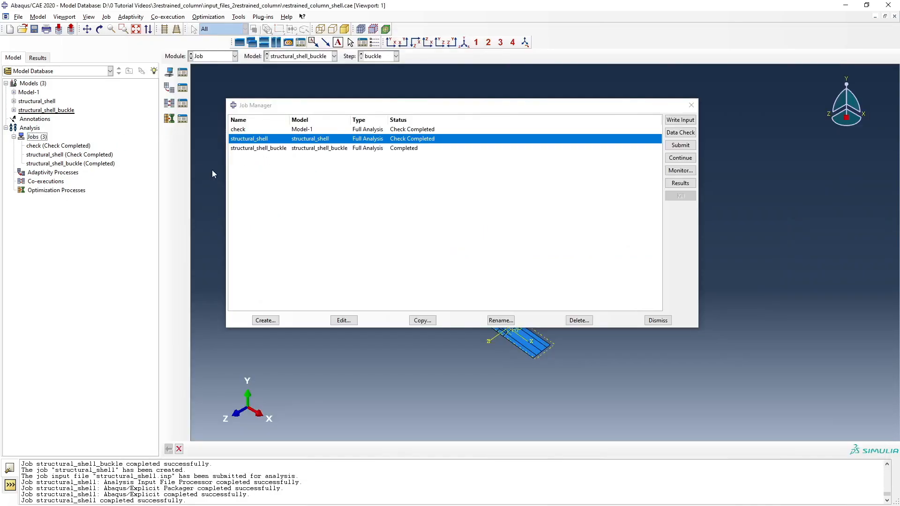
Start a new job with an input file as its source and choose structural_shell_buckle.inp.
click(265, 321)
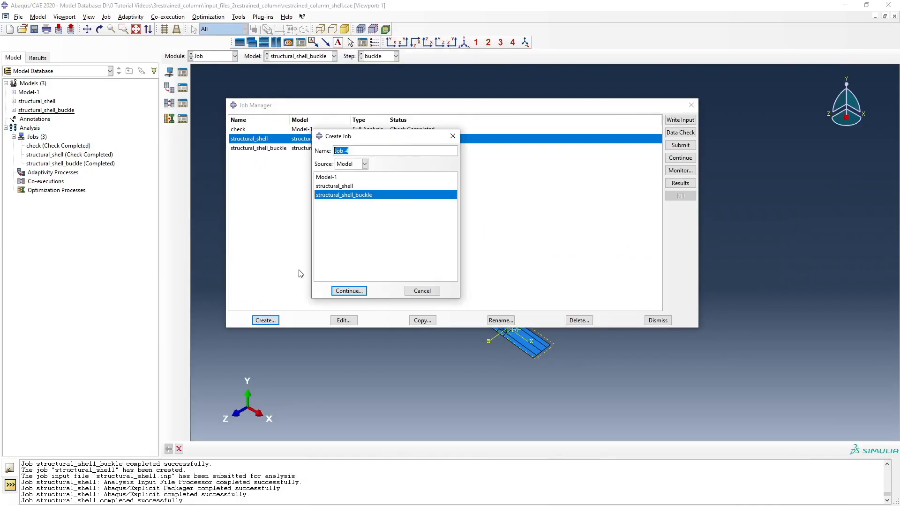
click(356, 164)
click(349, 180)
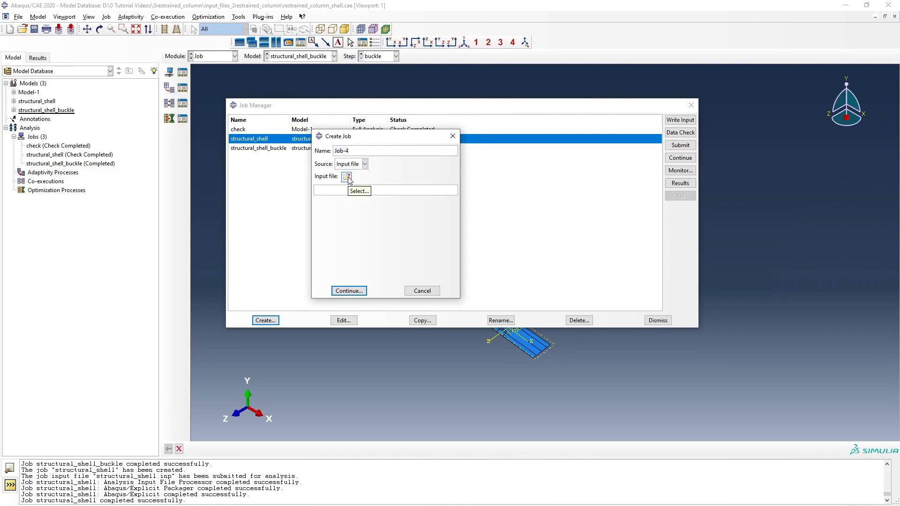
click(347, 177)
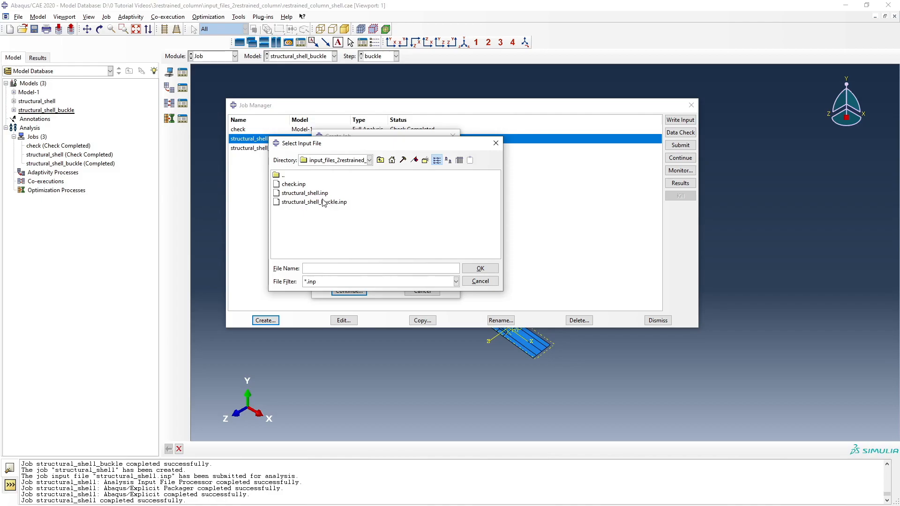
click(323, 202)
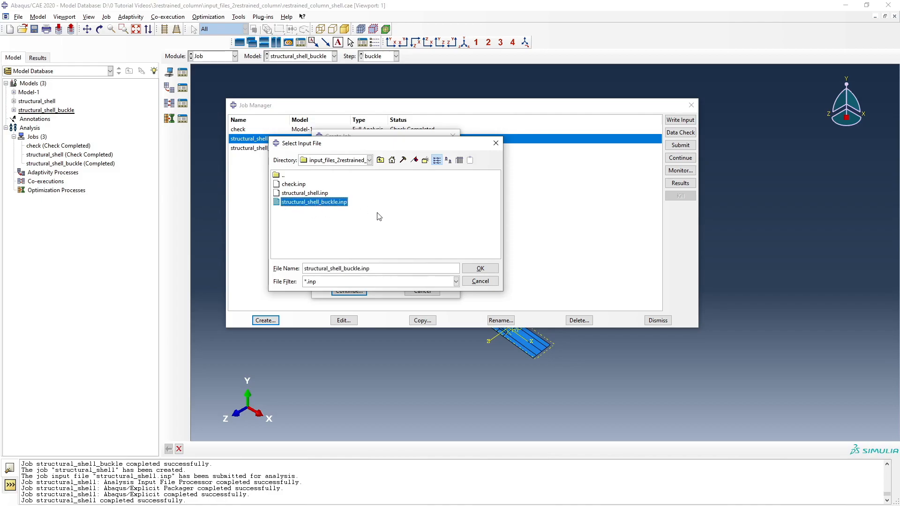
click(480, 268)
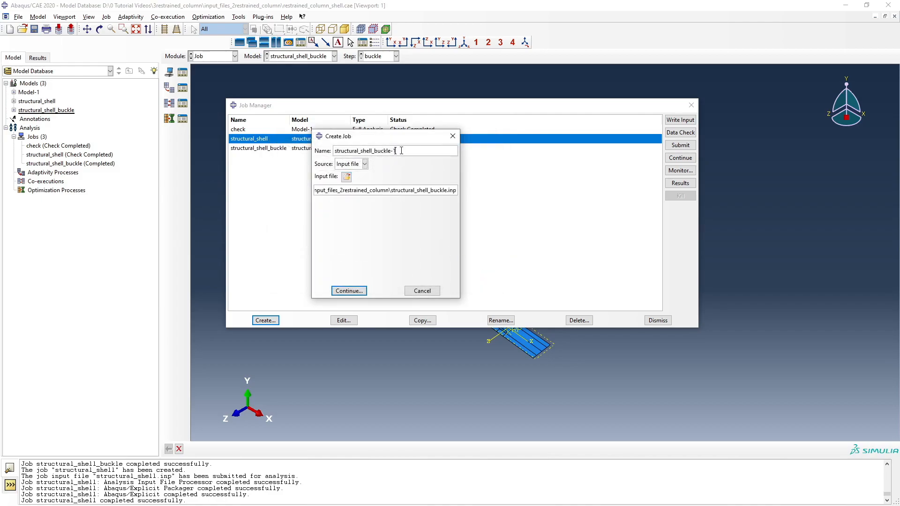
Name the job input_structural_shell_buckle, create it as a full analysis with the default settings, and submit it.
key(BackSpace)
key(BackSpace)
key(Left)
key(Left)
key(Left)
key(Left)
key(Left)
key(Left)
key(Left)
key(Left)
key(Left)
key(Left)
key(Left)
key(Left)
key(Left)
key(Left)
key(Left)
key(Left)
key(Left)
key(Left)
key(Left)
key(Left)
text(input_)
drag(414, 150, 331, 151)
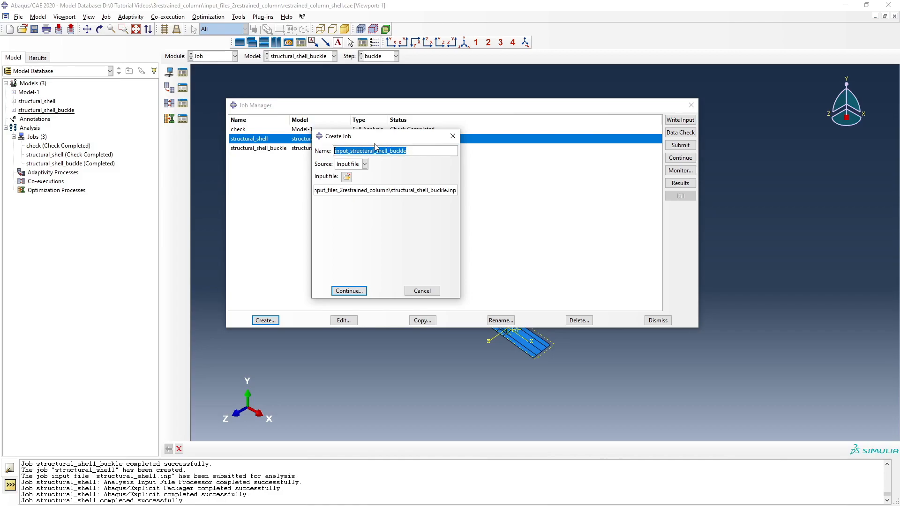
click(356, 292)
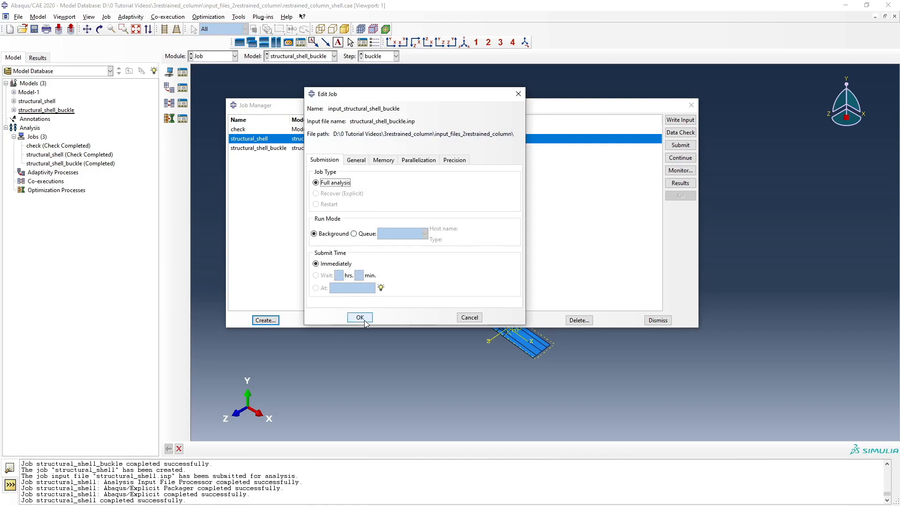
click(364, 321)
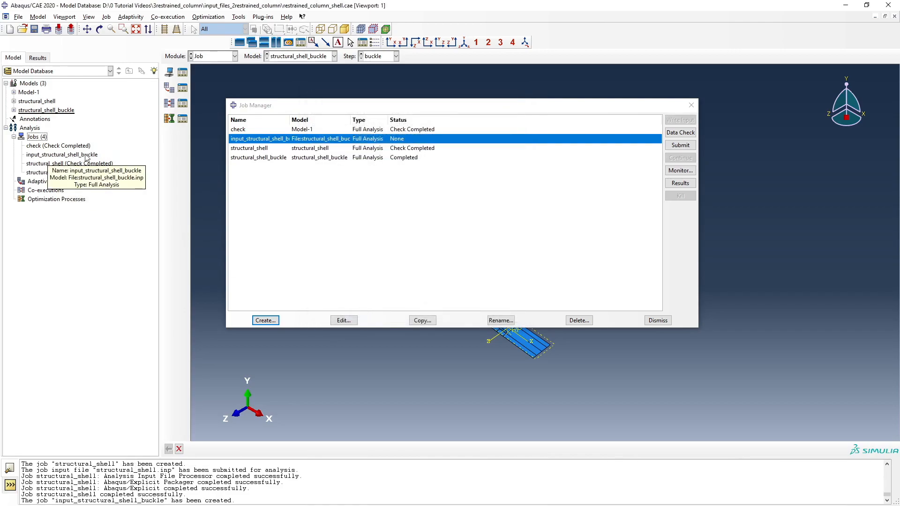
click(680, 146)
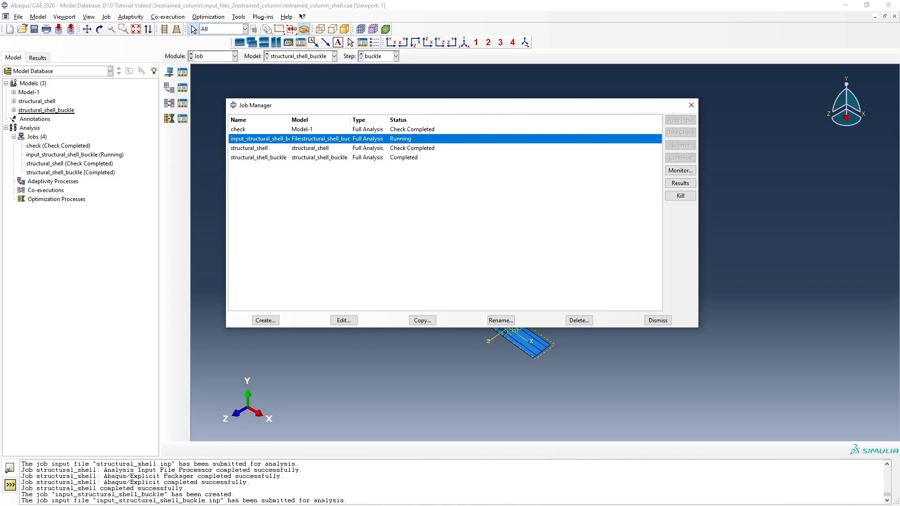
Switch to Notepad++ and check the file name referenced by the *IMPERFECTION line in structural_shell.inp.
key(alt+Tab)
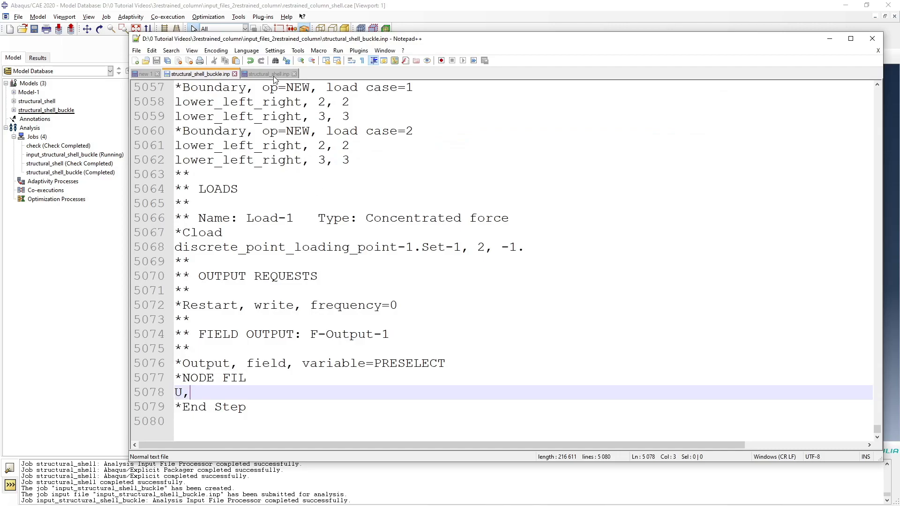
key(ctrl+Tab)
click(347, 268)
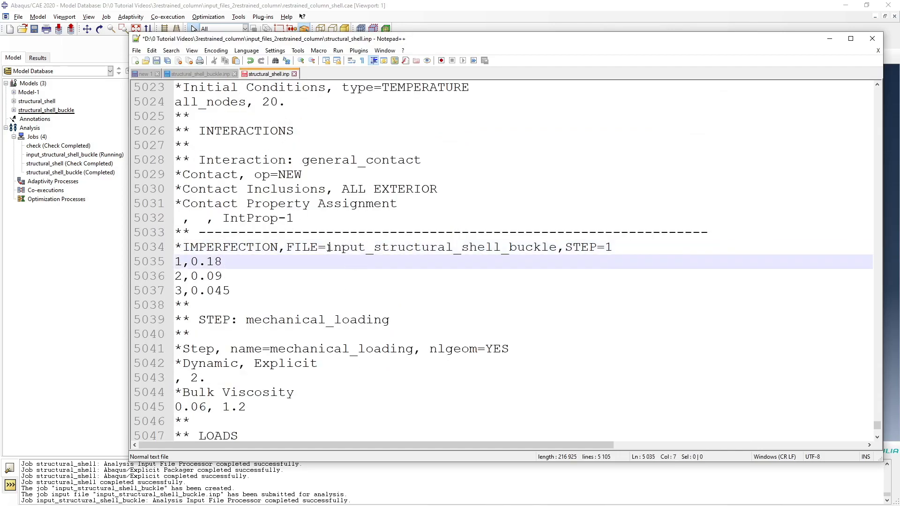
drag(327, 247, 557, 253)
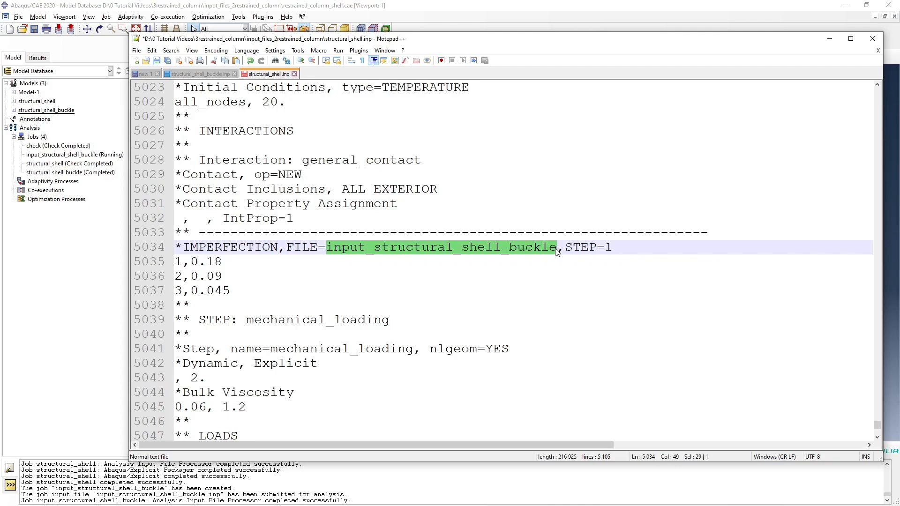
click(556, 252)
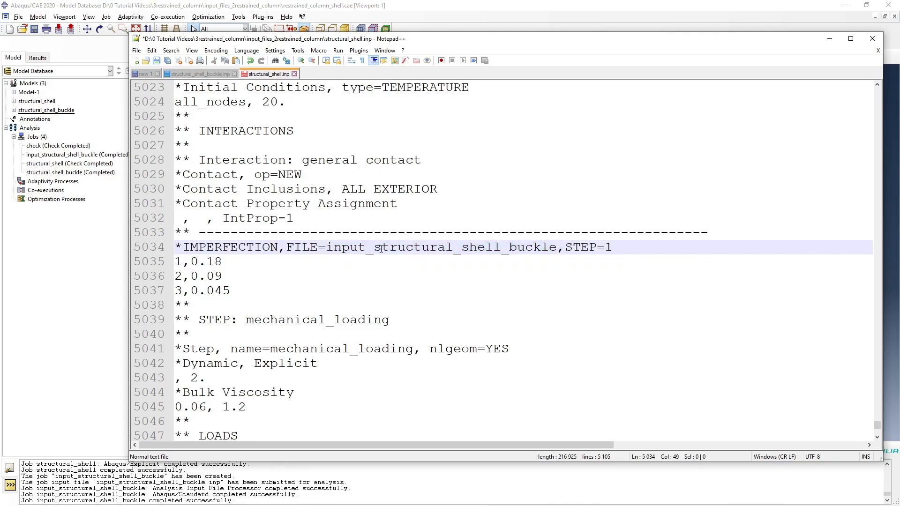
Back in Abaqus/CAE, open the results of the input_structural_shell_buckle job and plot contours on the deformed shape.
click(85, 155)
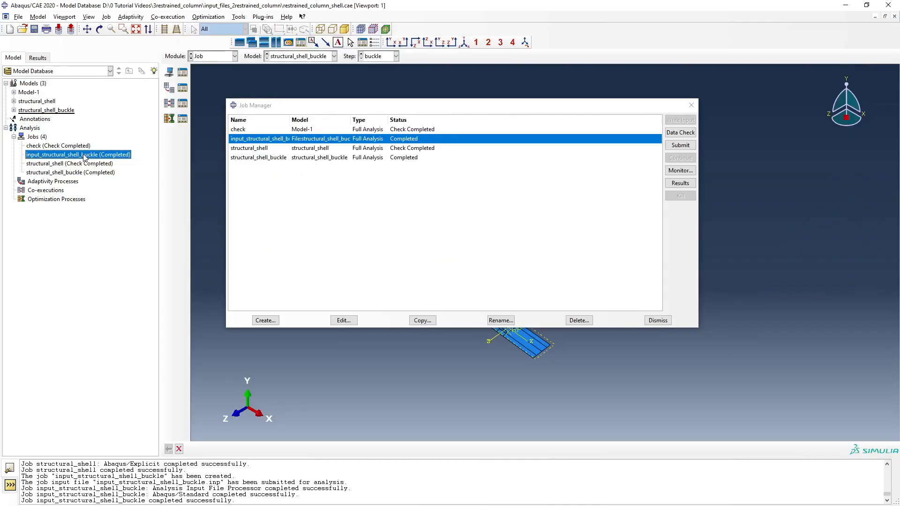
right_click(85, 157)
click(121, 257)
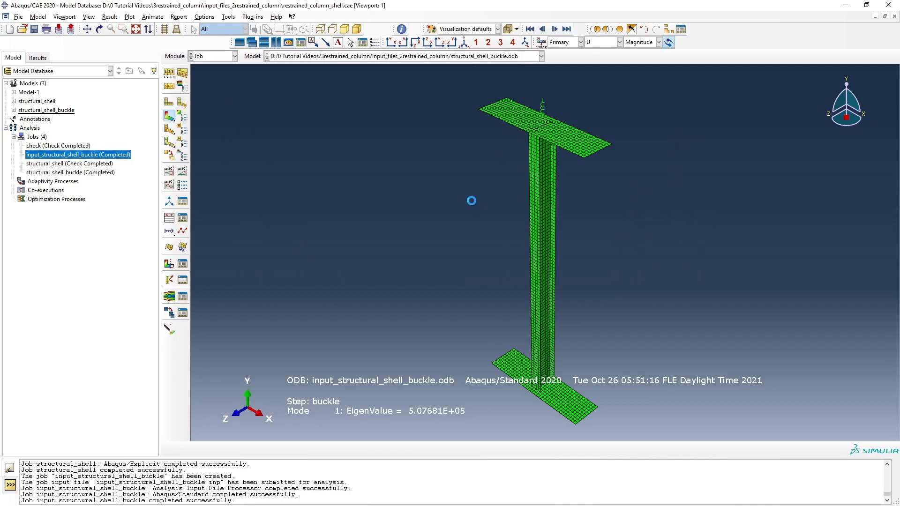
click(168, 115)
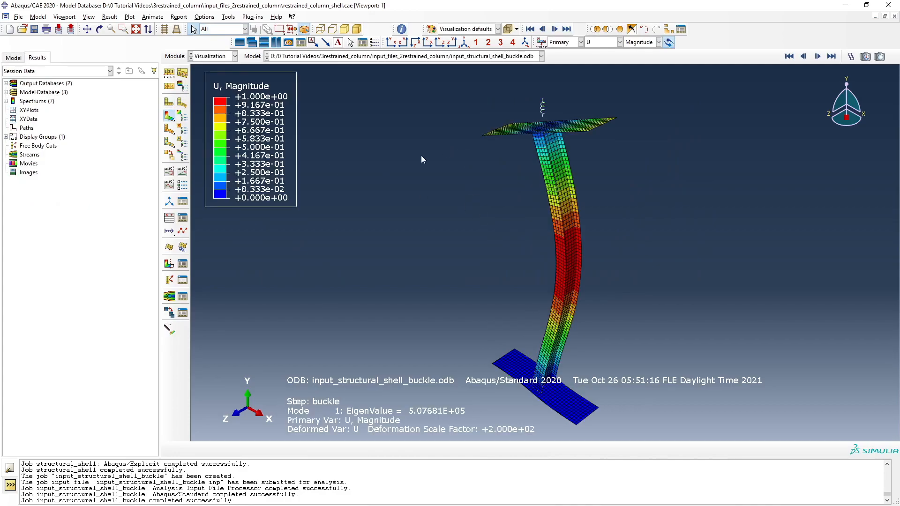
Step forward through the buckling modes to the third one and back to mode 1.
click(817, 56)
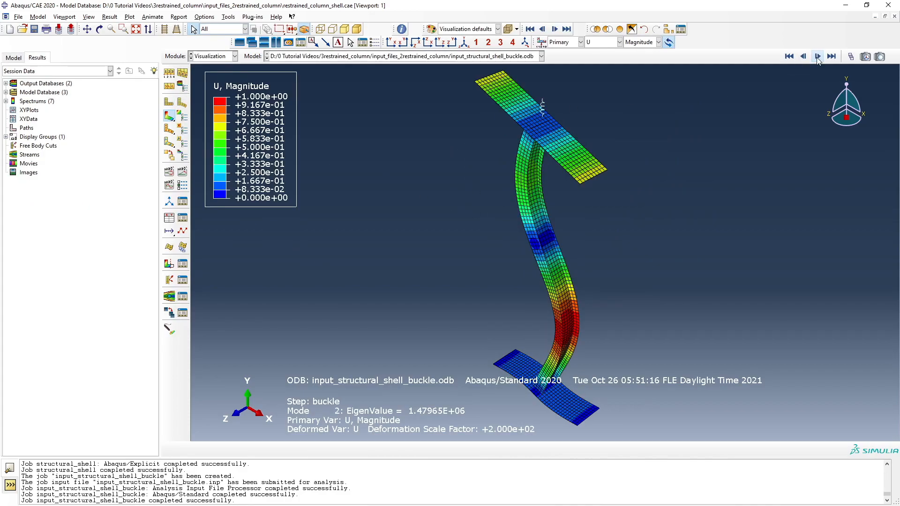
click(818, 57)
click(802, 57)
click(803, 56)
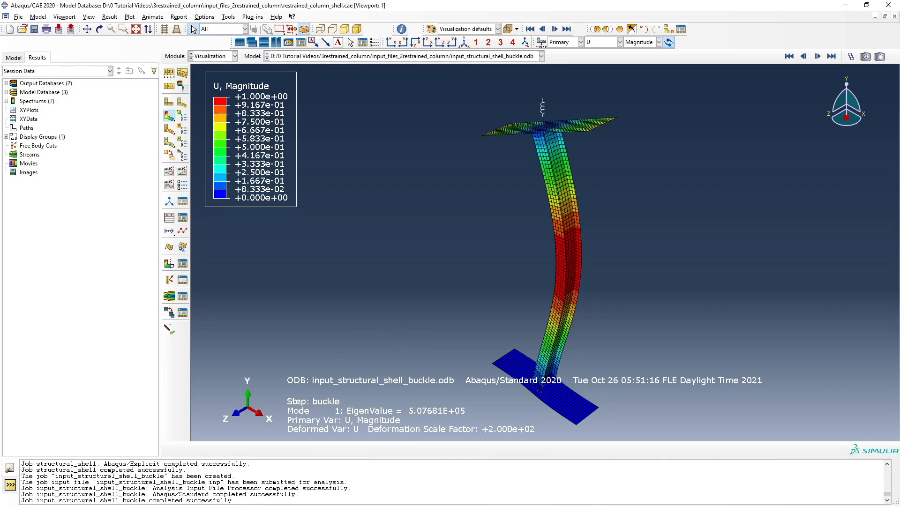
Switch to Notepad++ and review the *IMPERFECTION block with its three mode scale factors in structural_shell.inp.
key(alt+Tab)
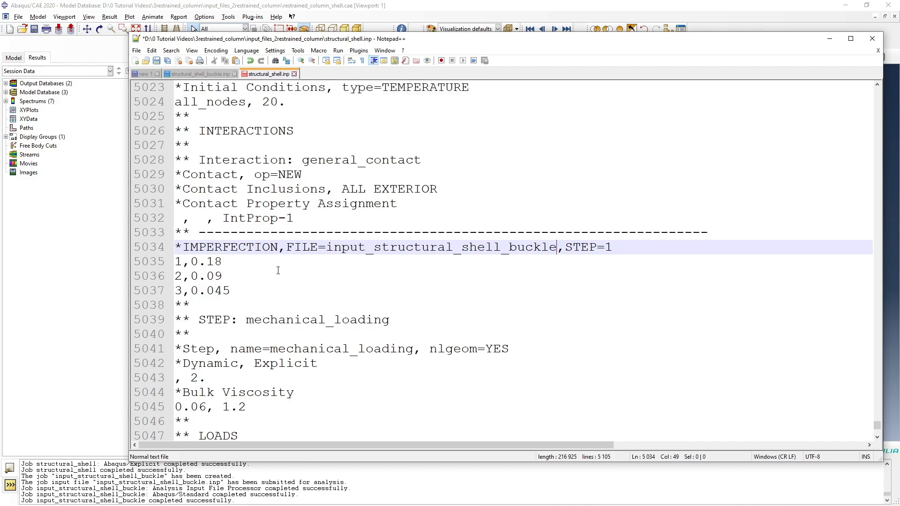
drag(232, 290, 176, 248)
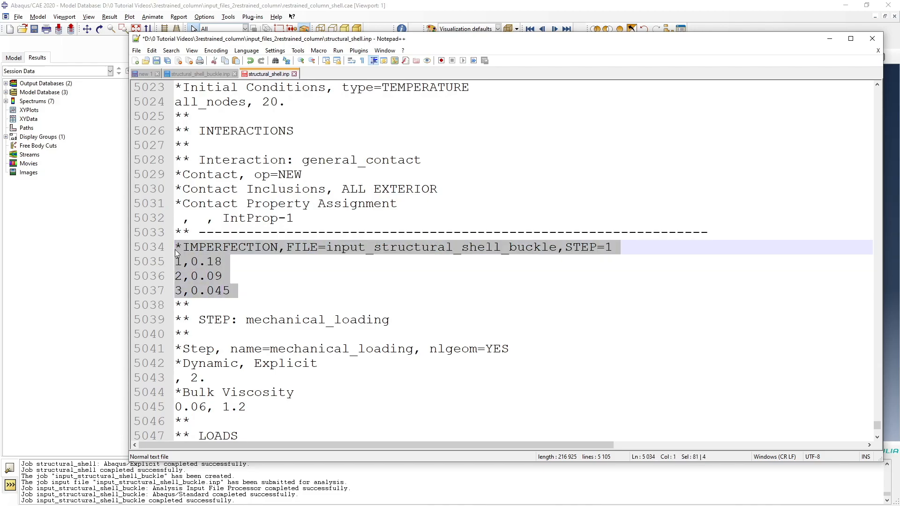
click(257, 280)
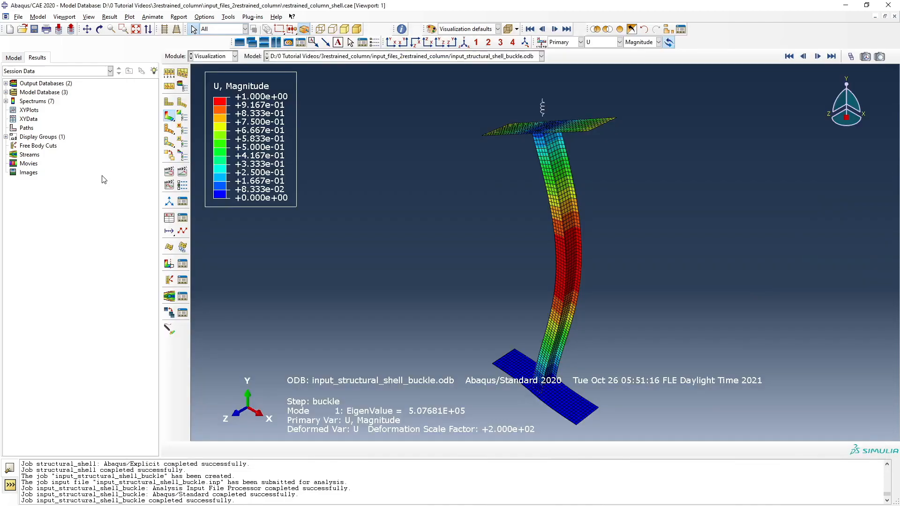
Return to the Job module in Abaqus/CAE and start a new job with an input file as its source.
click(106, 180)
click(14, 57)
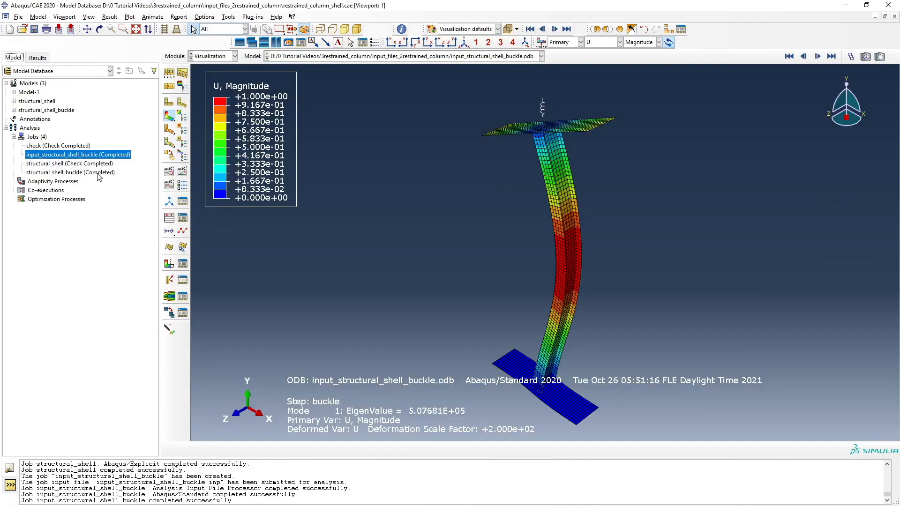
click(224, 56)
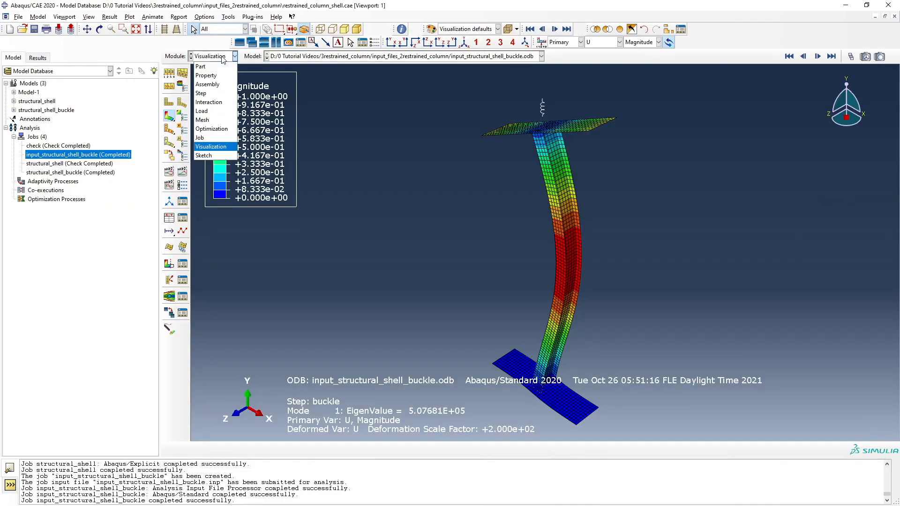
click(222, 124)
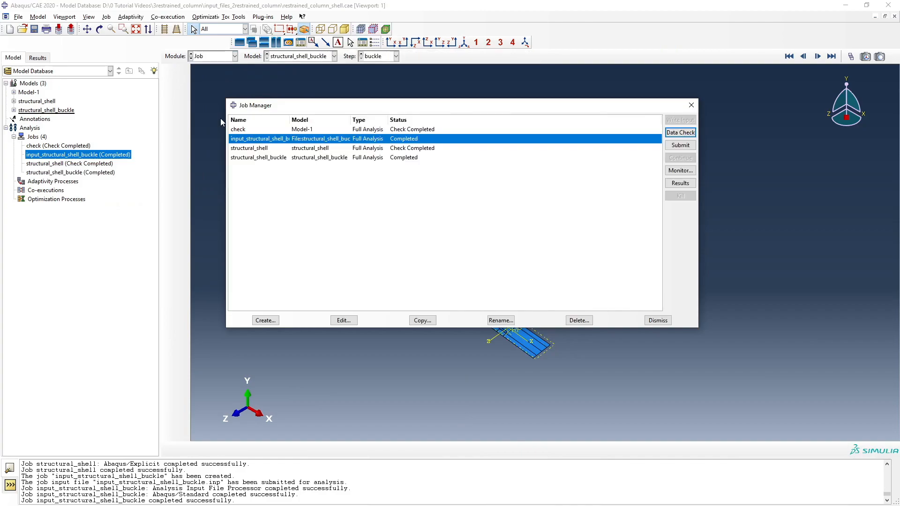
click(263, 320)
click(363, 163)
click(357, 178)
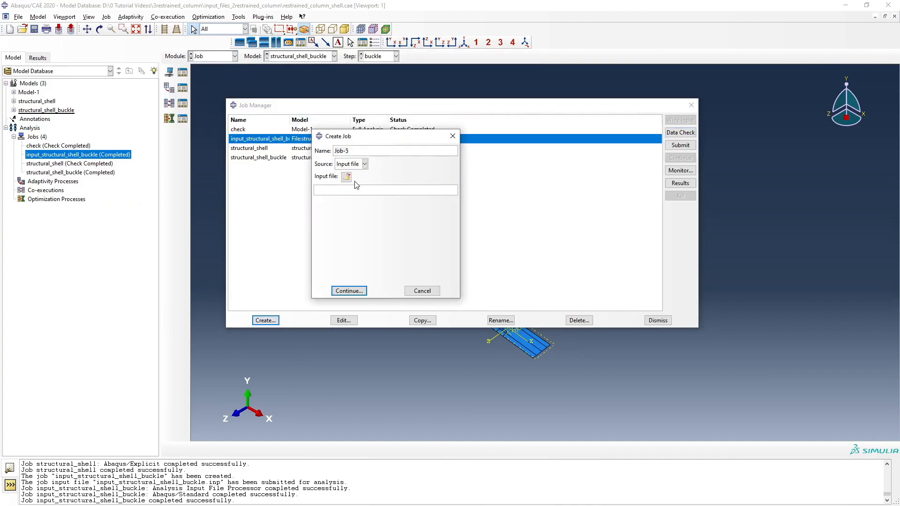
click(346, 176)
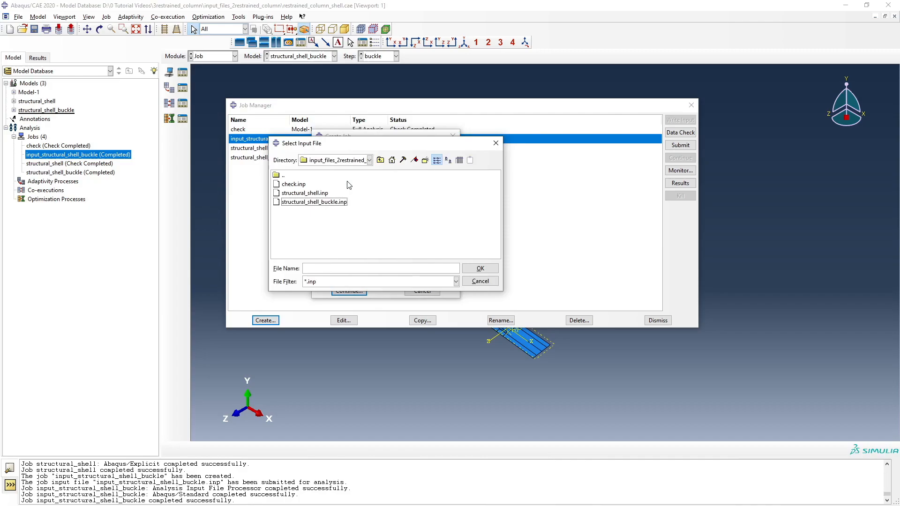
click(326, 205)
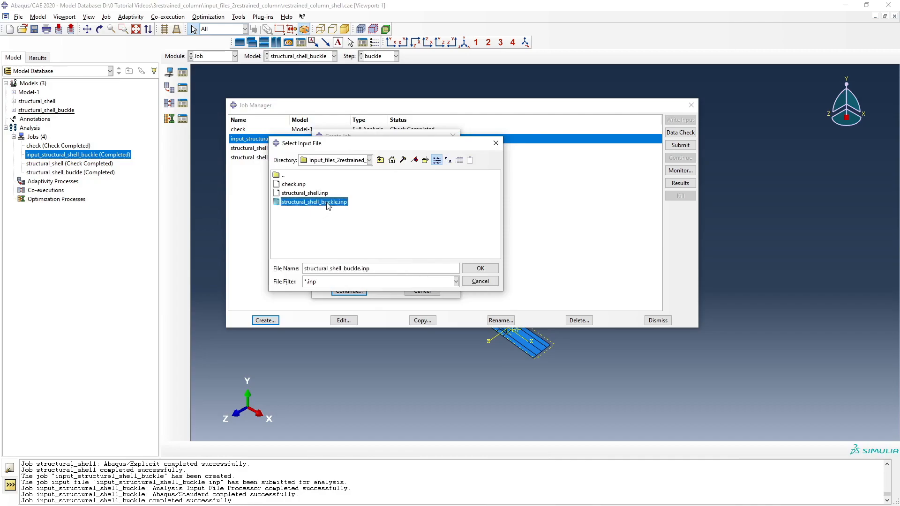
click(478, 268)
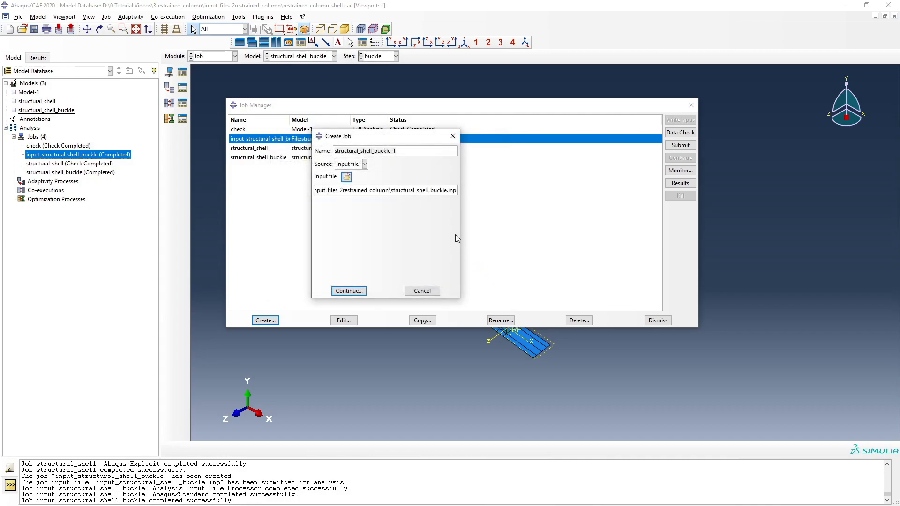
click(413, 151)
key(Left)
key(Left)
key(Left)
key(Left)
key(Left)
key(Left)
key(Left)
key(Left)
key(Left)
key(Left)
key(Left)
key(Left)
key(Left)
key(Left)
key(Left)
text(input_)
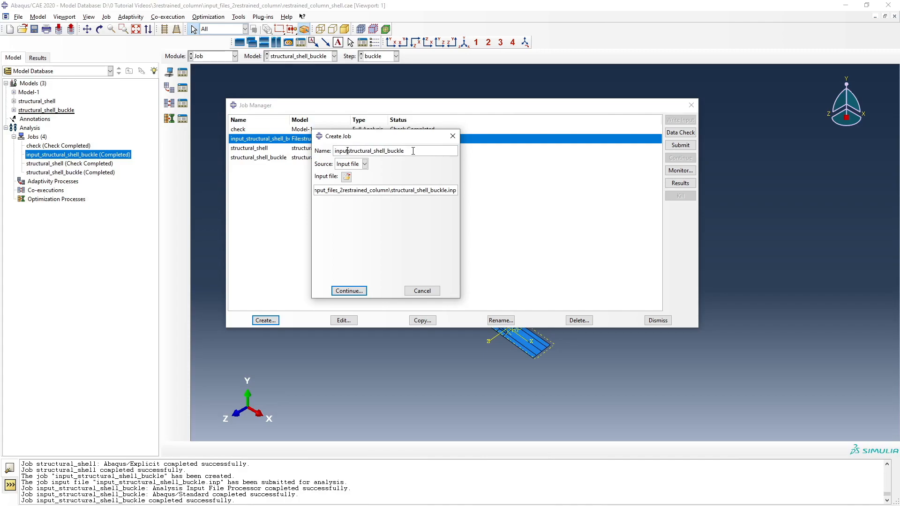
text(_)
click(361, 291)
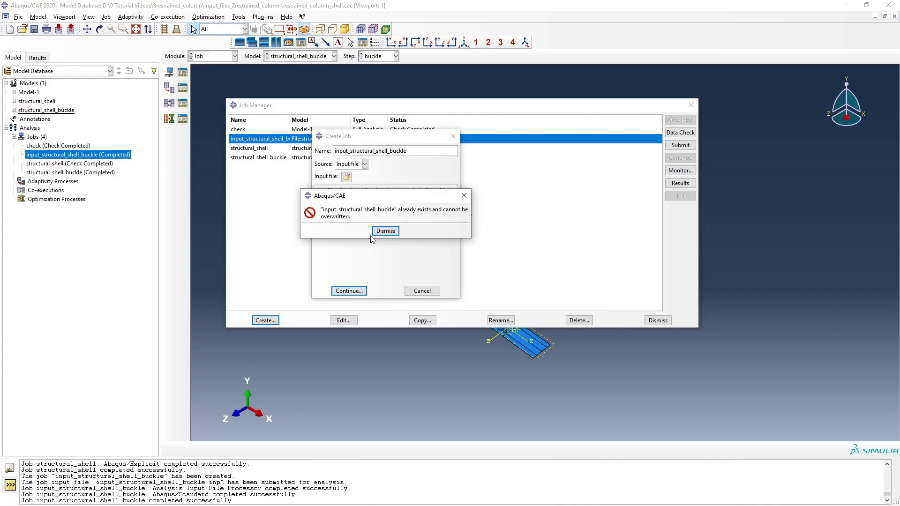
click(395, 232)
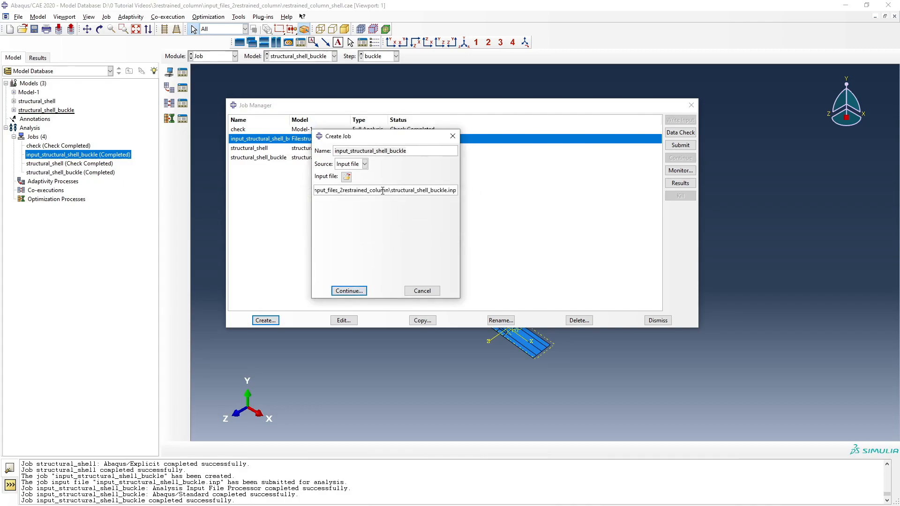
triple_click(455, 191)
key(BackSpace)
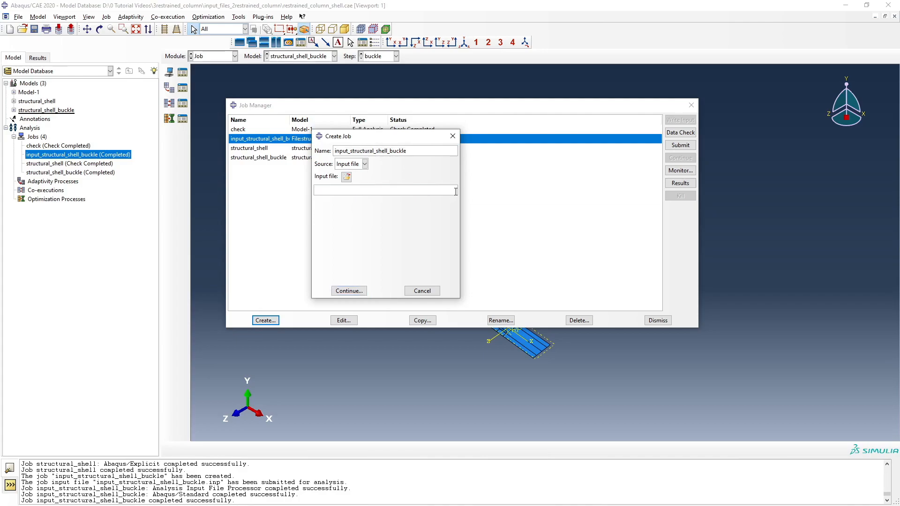
triple_click(412, 151)
key(BackSpace)
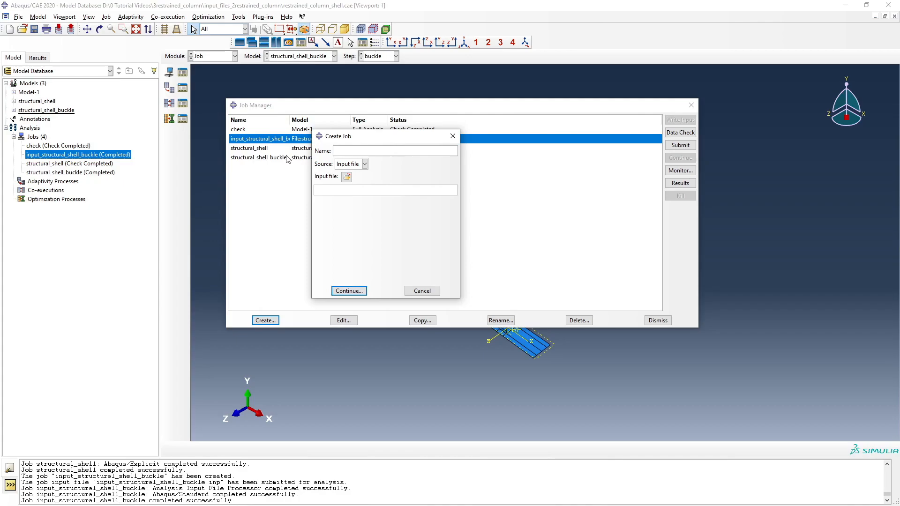
Create the job input_structural_shell from the structural_shell.inp input file.
click(346, 177)
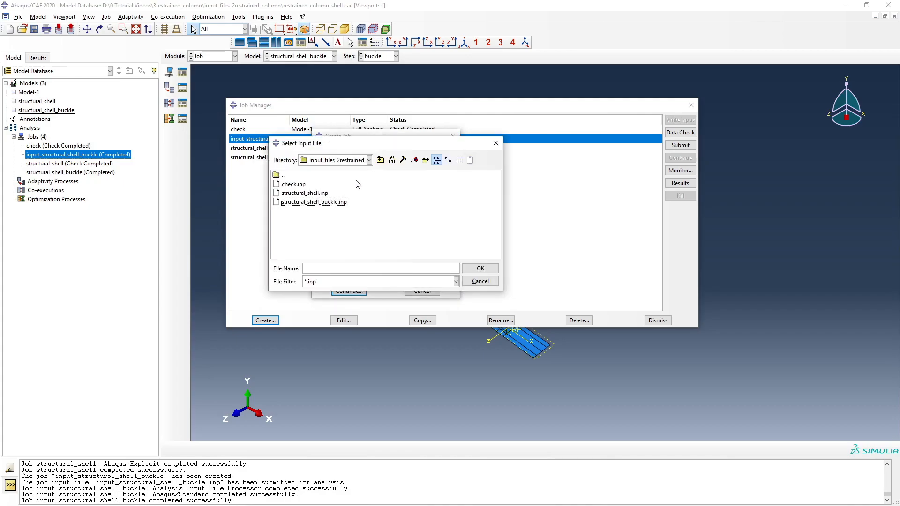
click(320, 193)
click(479, 270)
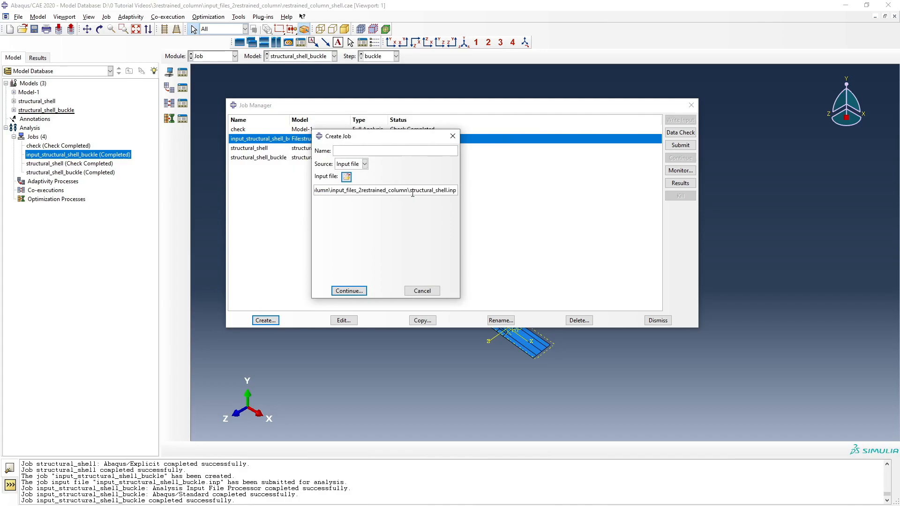
drag(429, 195, 446, 198)
key(ctrl+c)
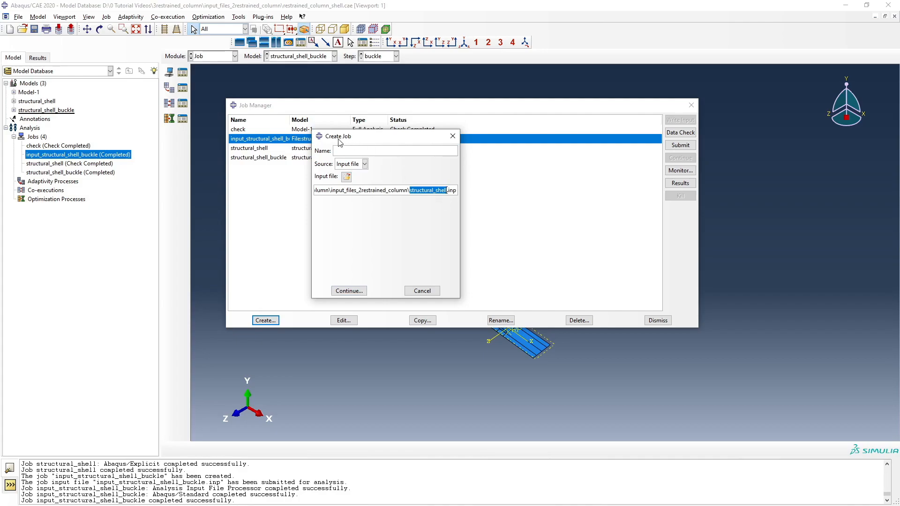
click(345, 151)
key(ctrl+v)
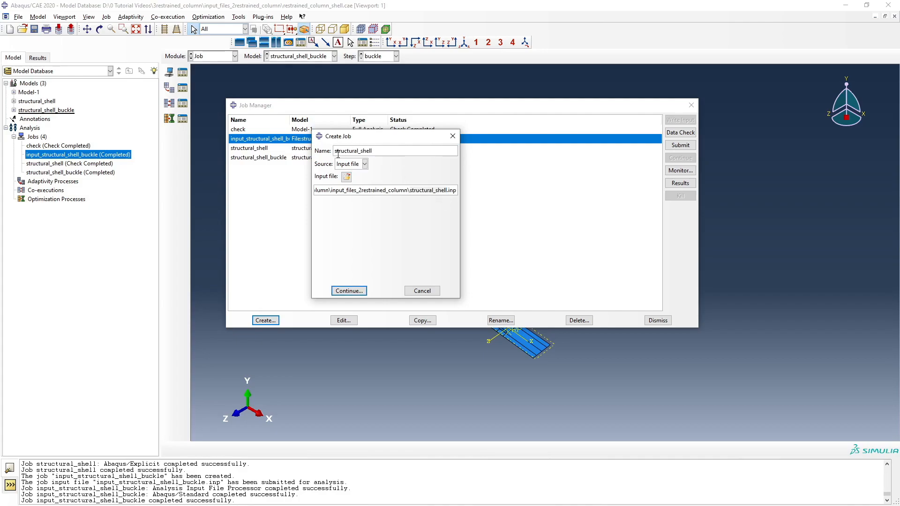
text(input_)
click(354, 291)
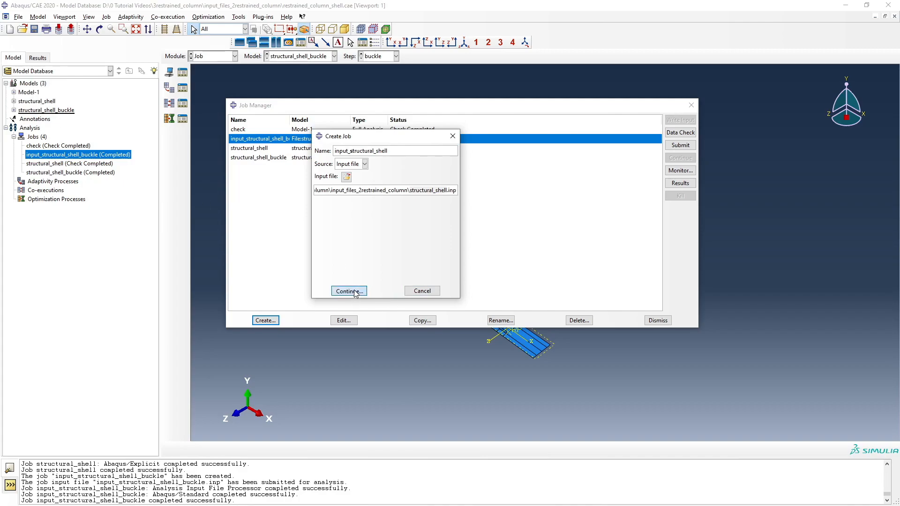
Set the input_structural_shell job to run on multiple processors with 8 cores and confirm its settings.
click(418, 161)
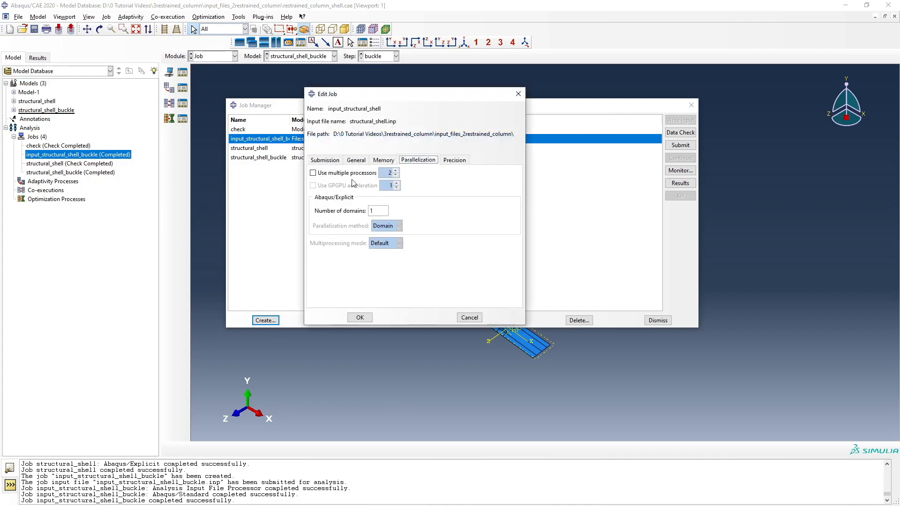
click(313, 172)
click(395, 171)
click(395, 170)
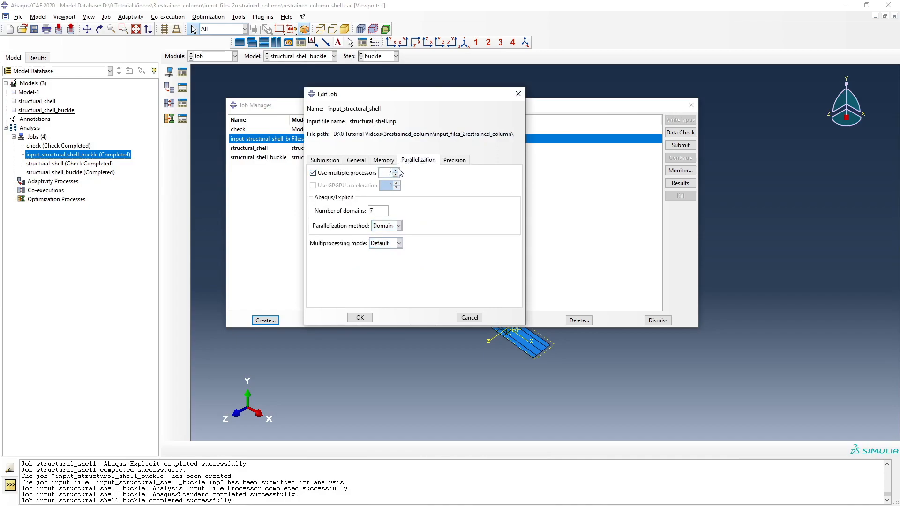
click(363, 319)
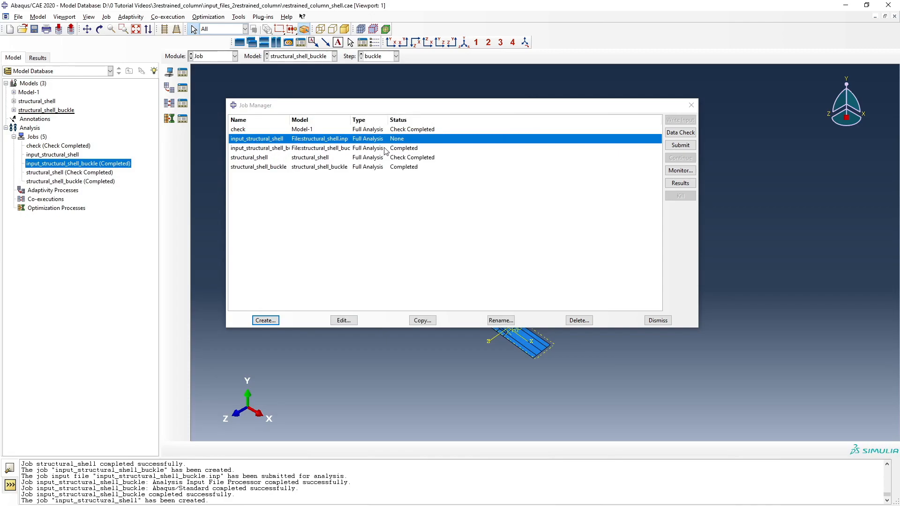
Submit the input_structural_shell job and monitor its log until the analysis ends.
click(680, 146)
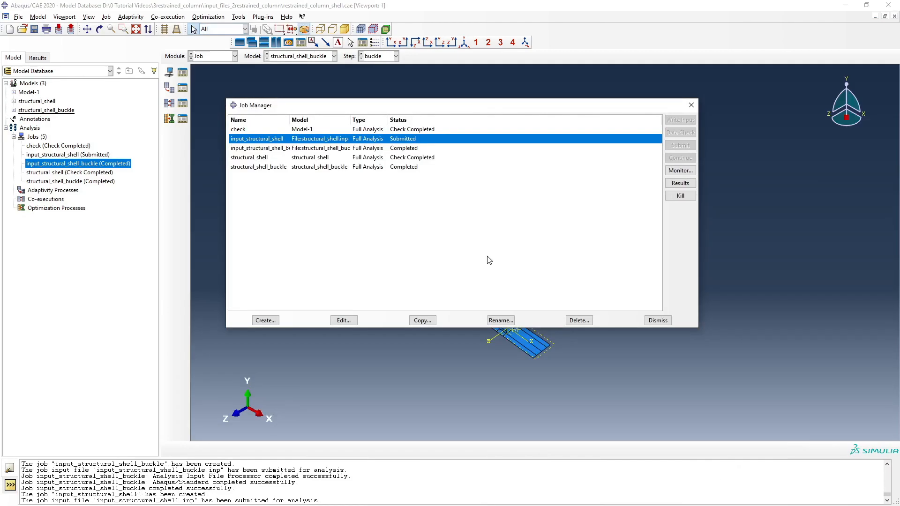
click(680, 171)
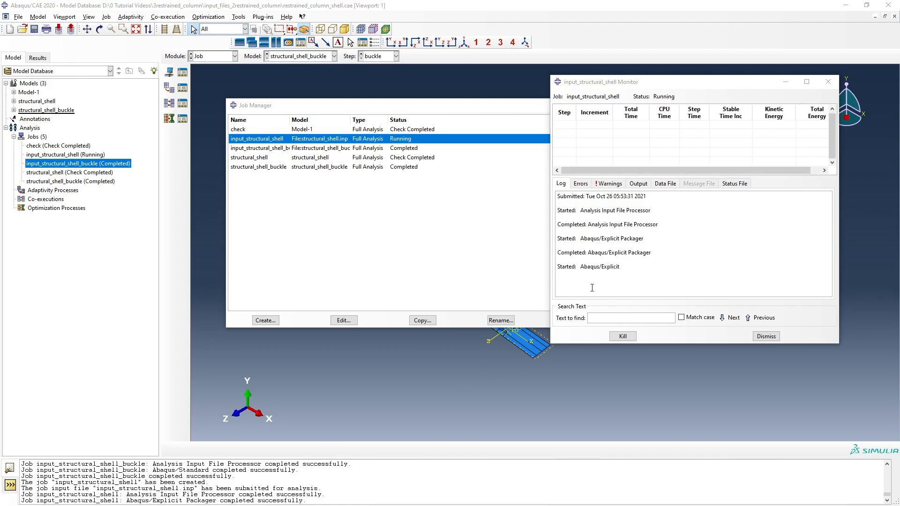
drag(560, 268, 627, 269)
click(629, 268)
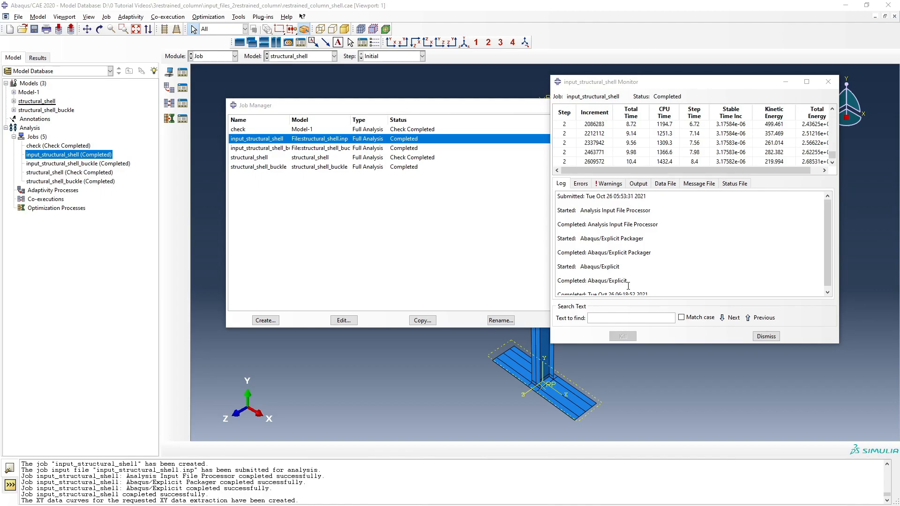
click(759, 337)
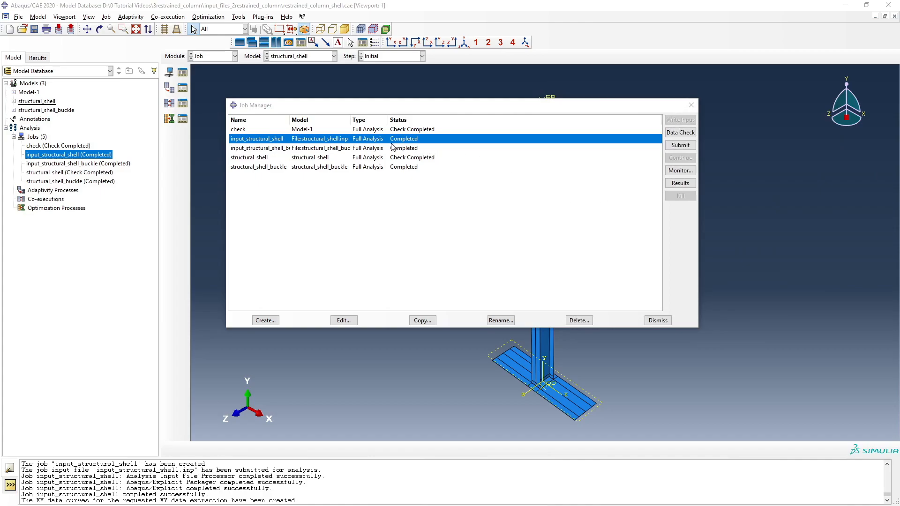
Open the results of the input_structural_shell job and plot the U1 displacement contours on the deformed shape.
click(676, 184)
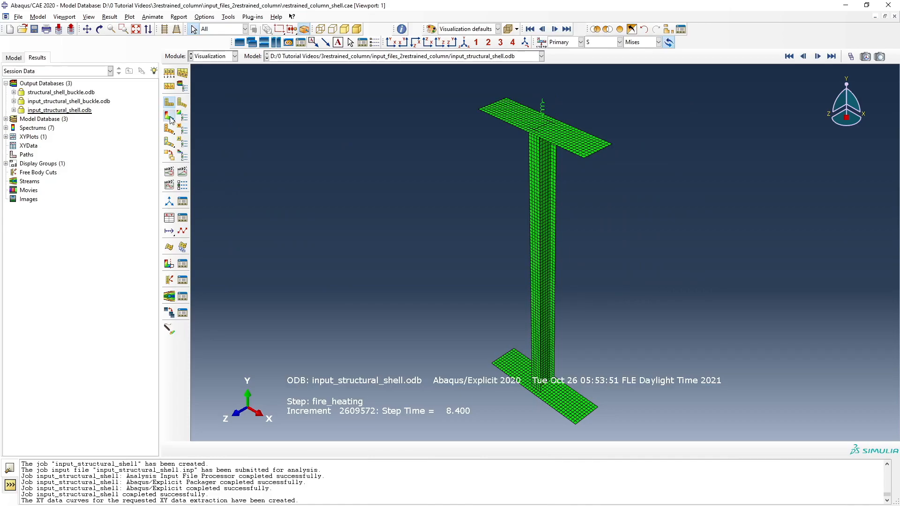
click(170, 115)
click(606, 44)
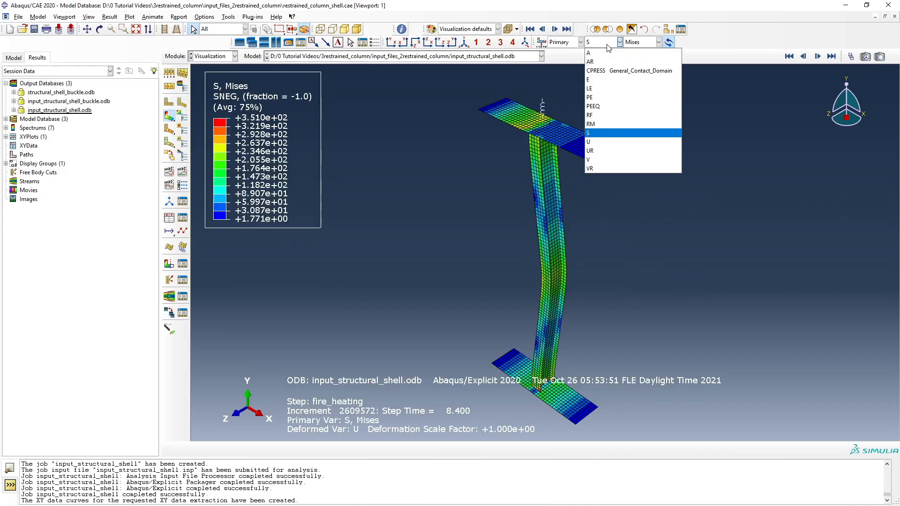
click(605, 140)
click(641, 42)
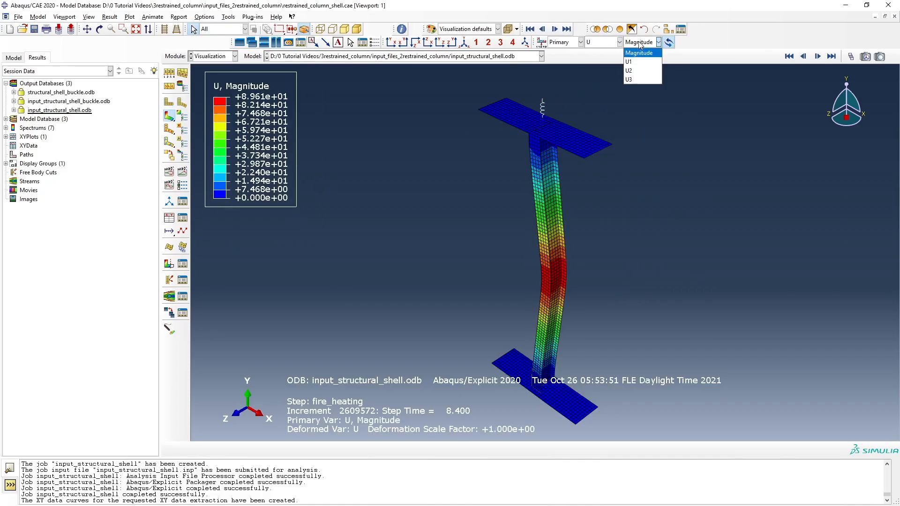
click(638, 55)
Inspect the deformed column from several angles, animate its time history and return to the last frame.
ctrl+alt+drag(507, 265, 539, 293)
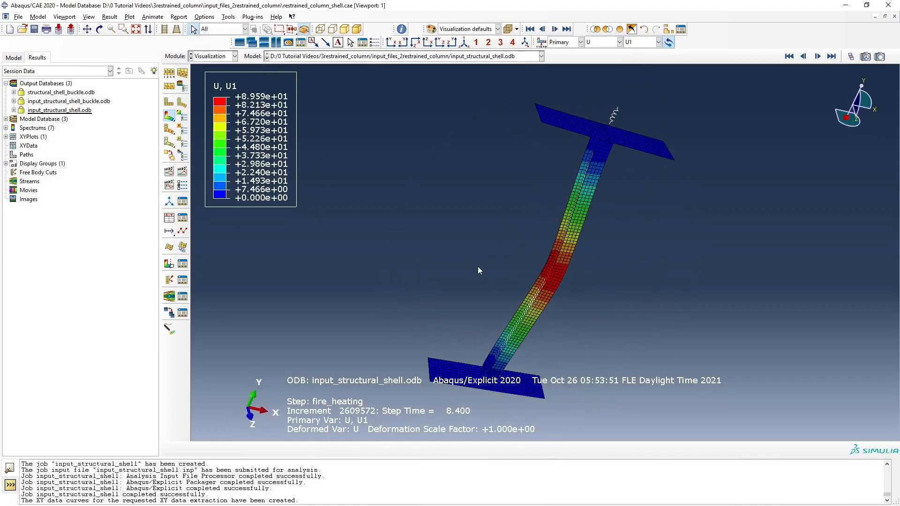
ctrl+alt+drag(392, 268, 440, 336)
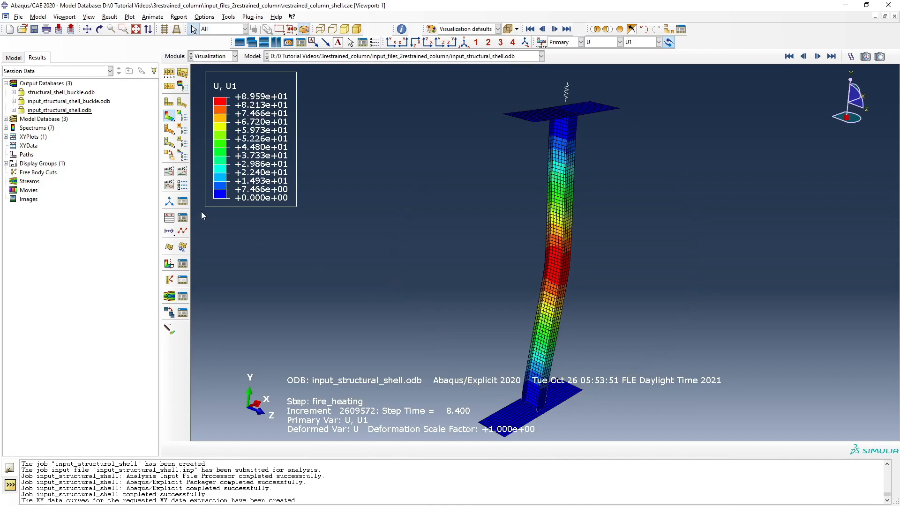
click(182, 172)
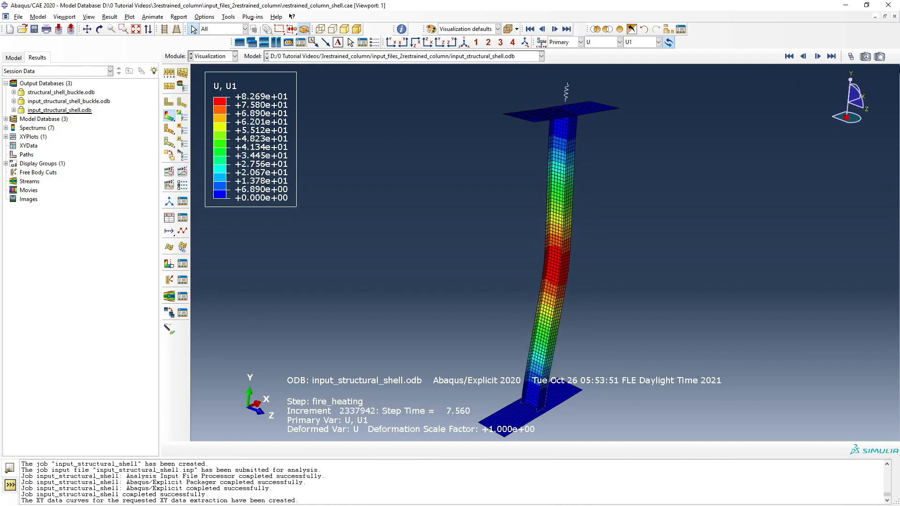
click(831, 57)
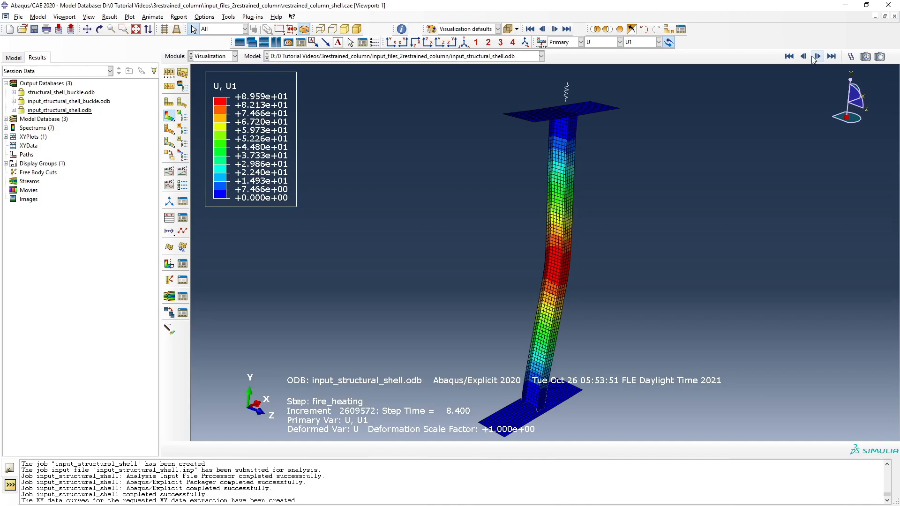
Start extracting XY data from the ODB field output at unique nodal positions, with U1 spatial displacement as the variable.
ctrl+alt+drag(634, 271, 608, 283)
scroll(556, 274, down, 4)
scroll(543, 246, down, 2)
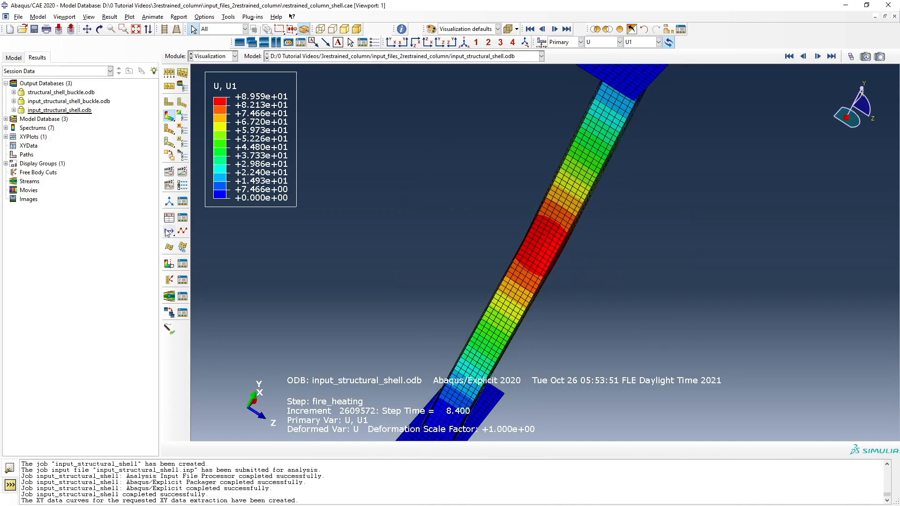
click(170, 218)
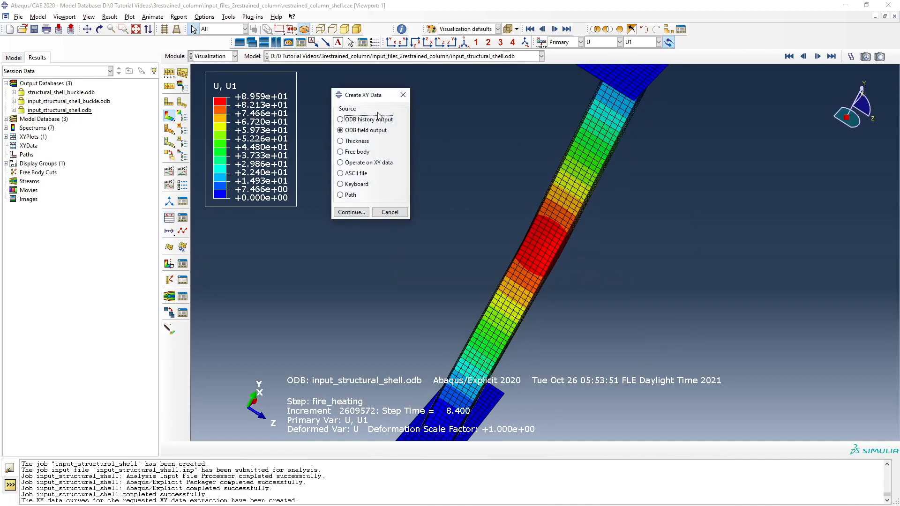
click(351, 211)
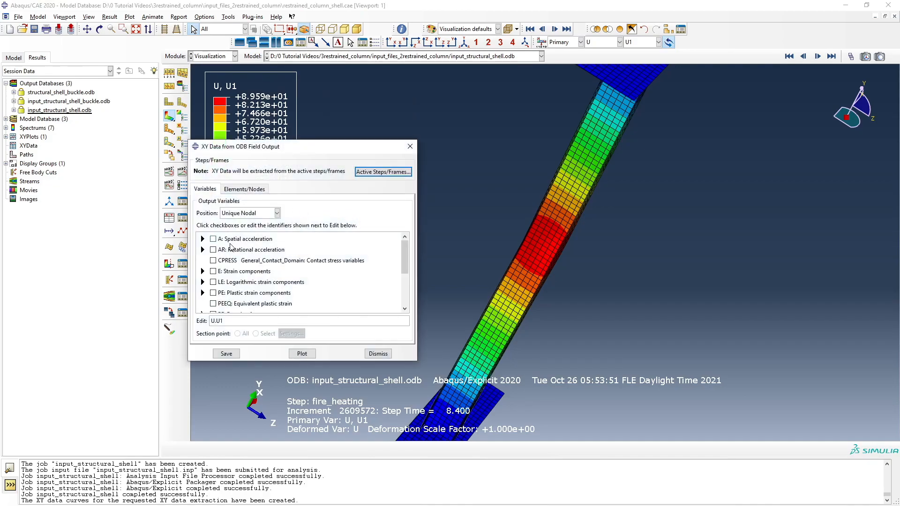
scroll(231, 277, down, 3)
click(203, 274)
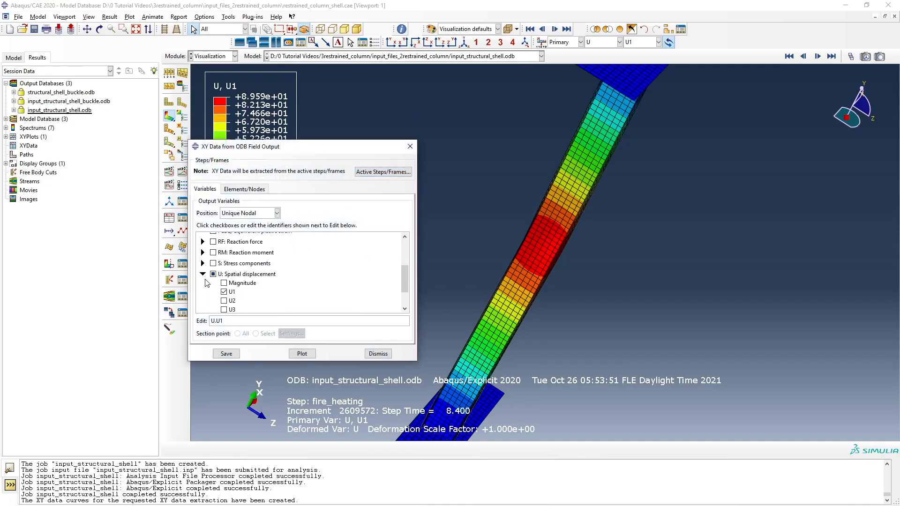
Pick a node in the column's mid-height region, plot its U1 displacement against time and close the extraction dialog.
click(248, 189)
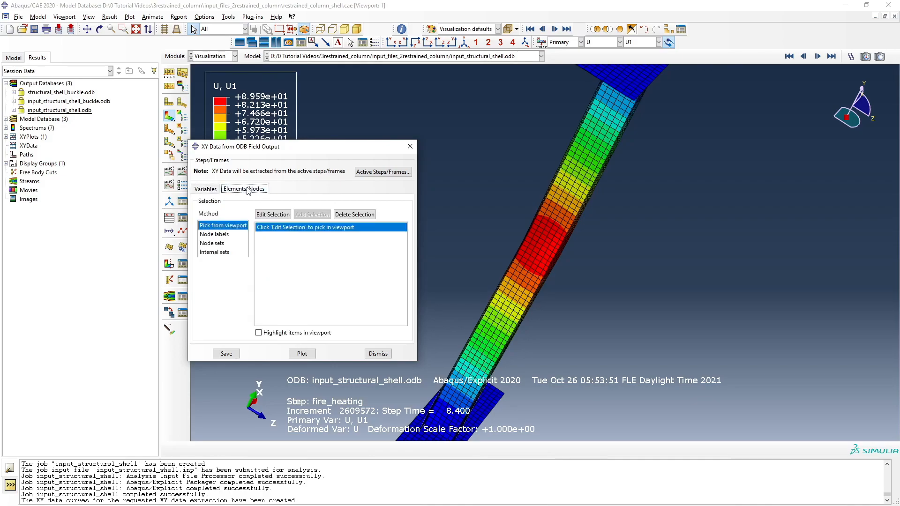
click(273, 214)
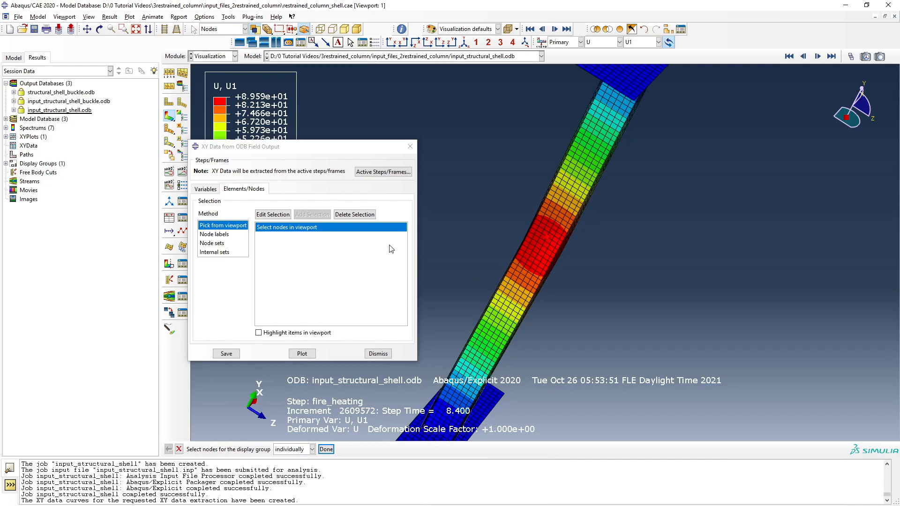
middle_click(497, 242)
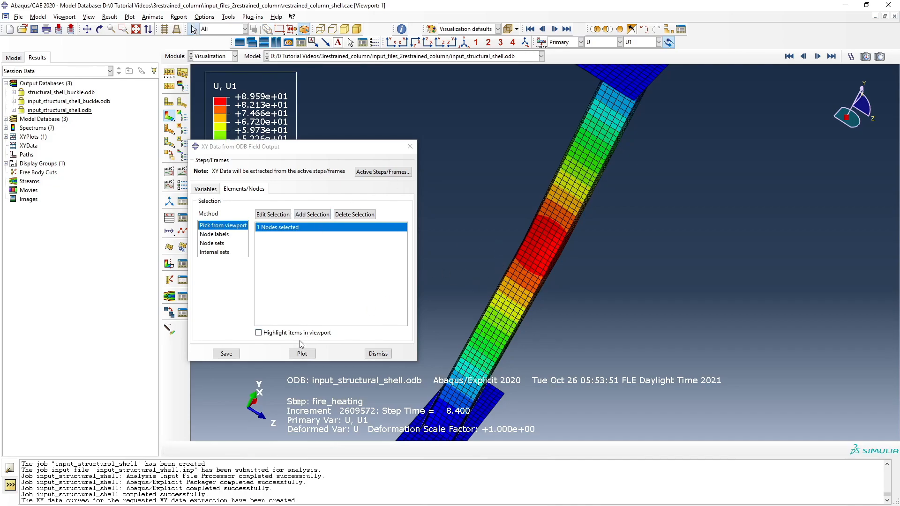
click(300, 355)
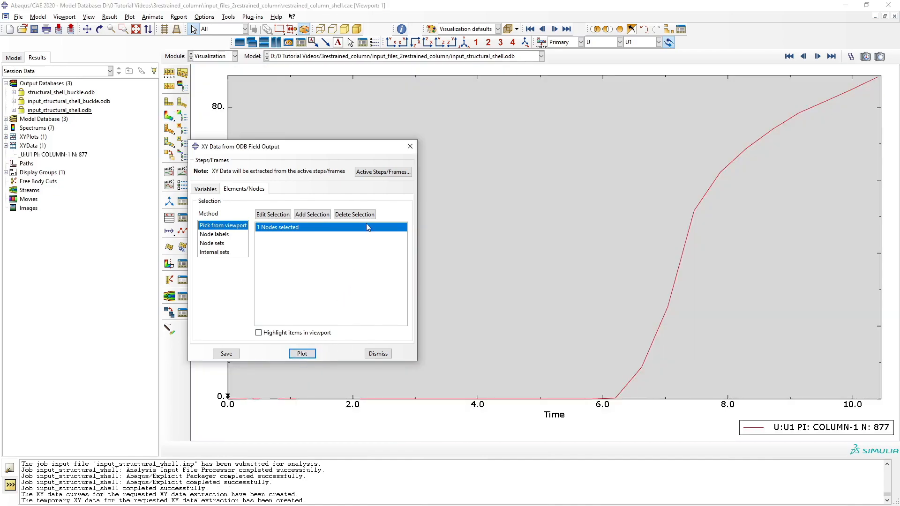
click(410, 146)
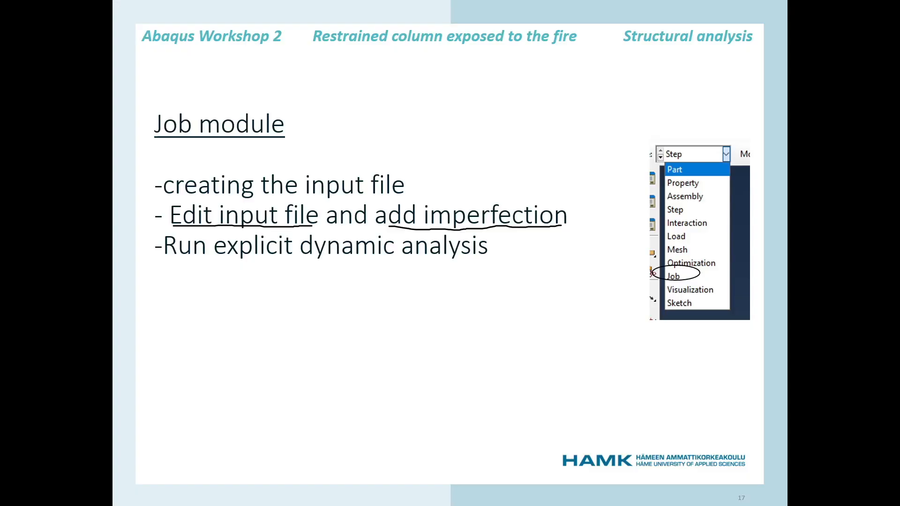
key(Right)
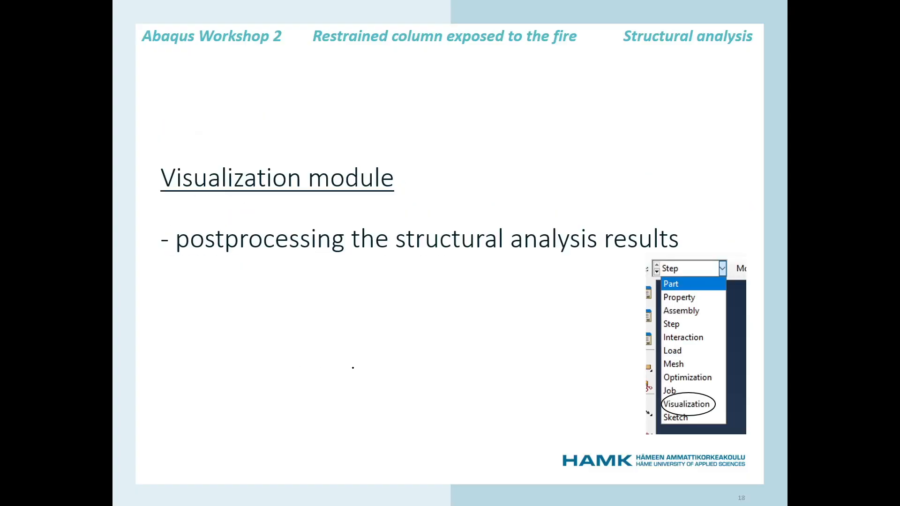
key(Right)
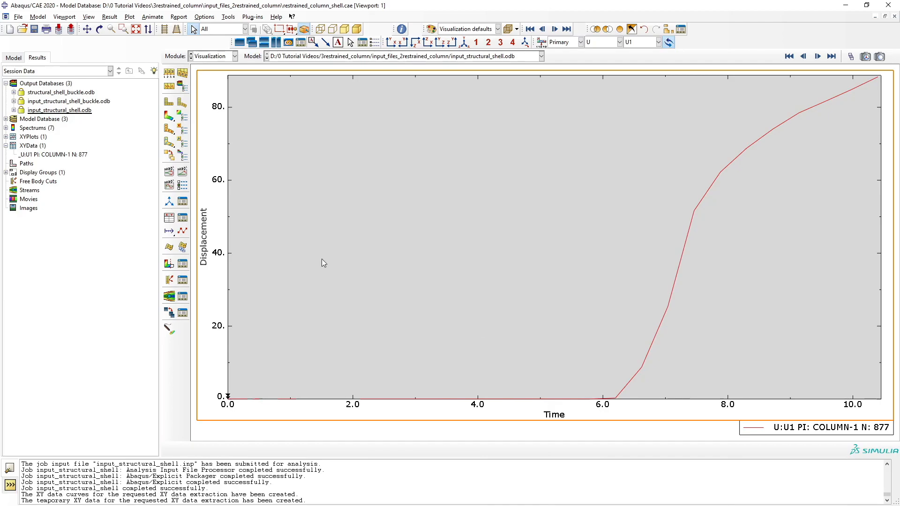
Edit field output request F-Output-1 of the structural_shell model's mechanical_loading step to include all Thermal variables.
click(13, 58)
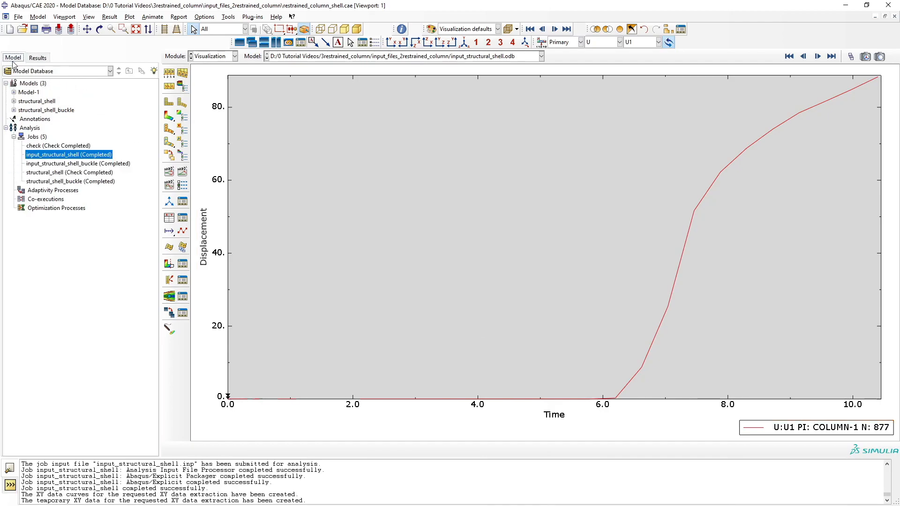
click(208, 56)
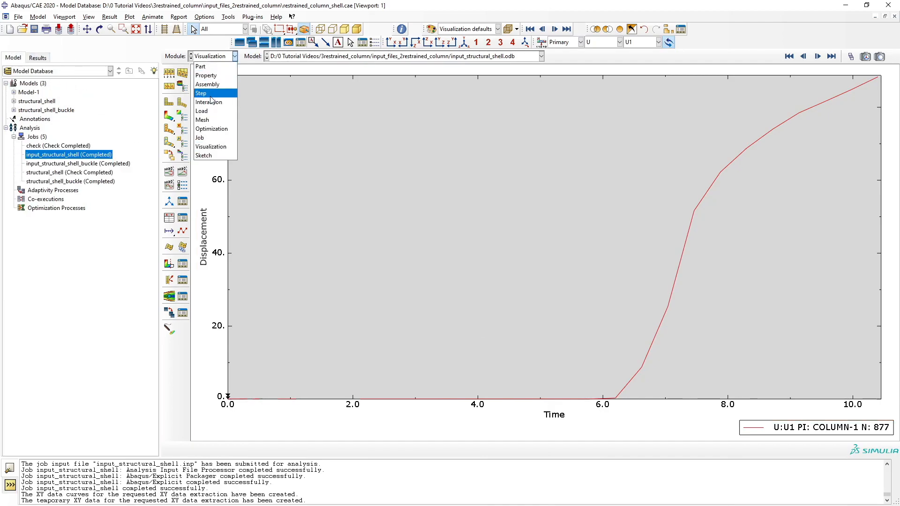
click(206, 93)
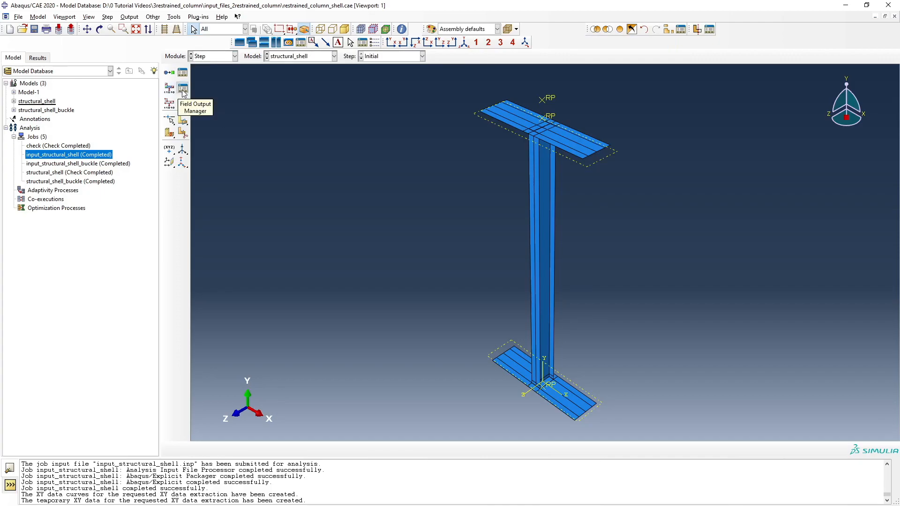
click(183, 92)
click(454, 145)
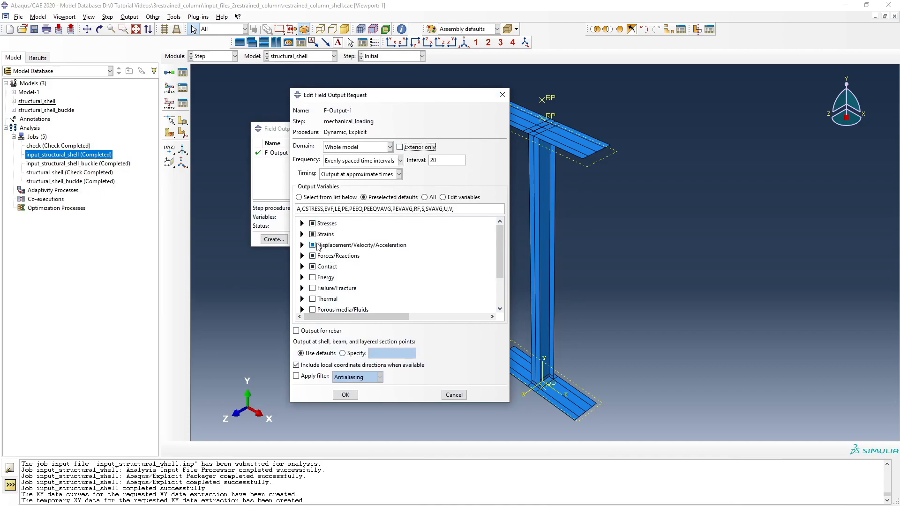
scroll(315, 255, down, 2)
click(312, 252)
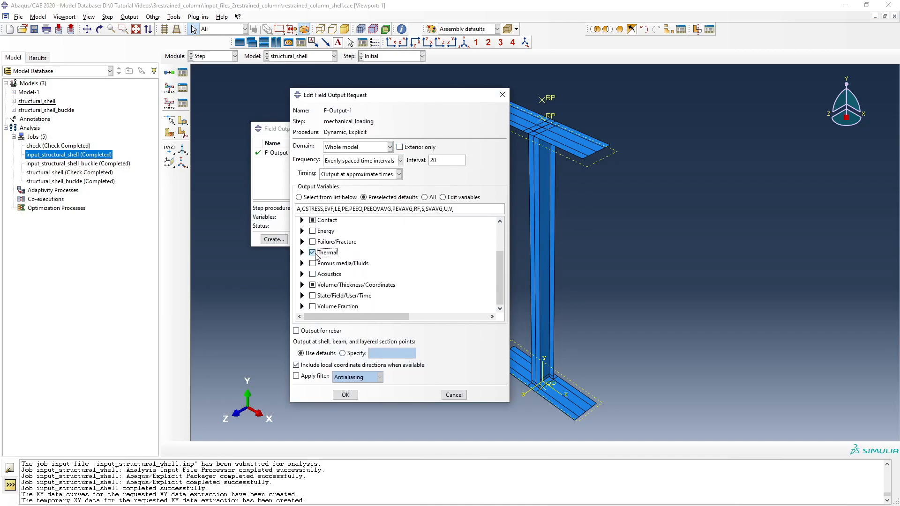
Set the field output frequency to every 0.1 units of time and save the changes to the request.
click(401, 160)
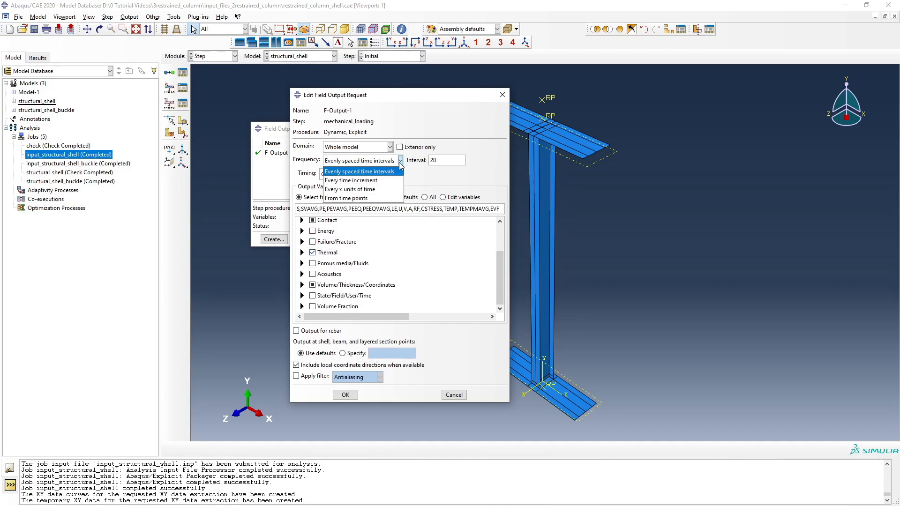
click(358, 184)
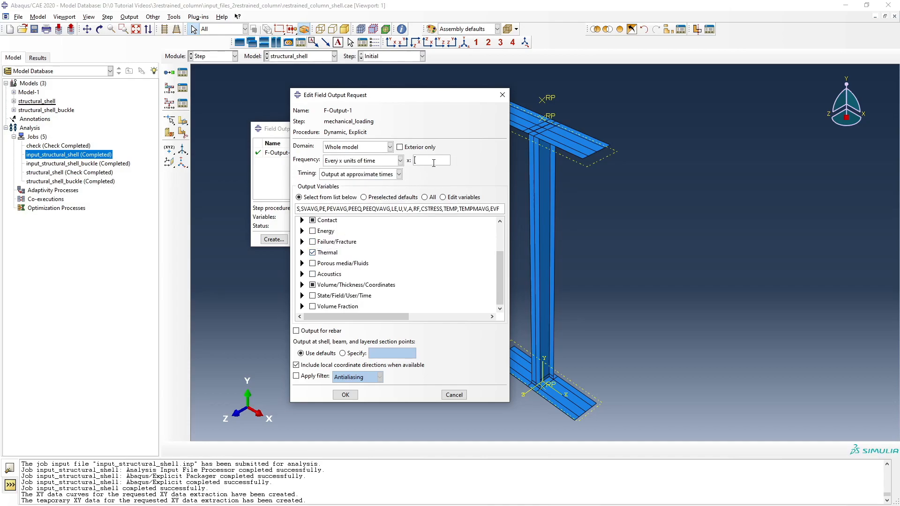
text(0.1)
mouse_move(502, 274)
mouse_down()
mouse_move(501, 249)
mouse_move(503, 274)
mouse_up()
click(449, 395)
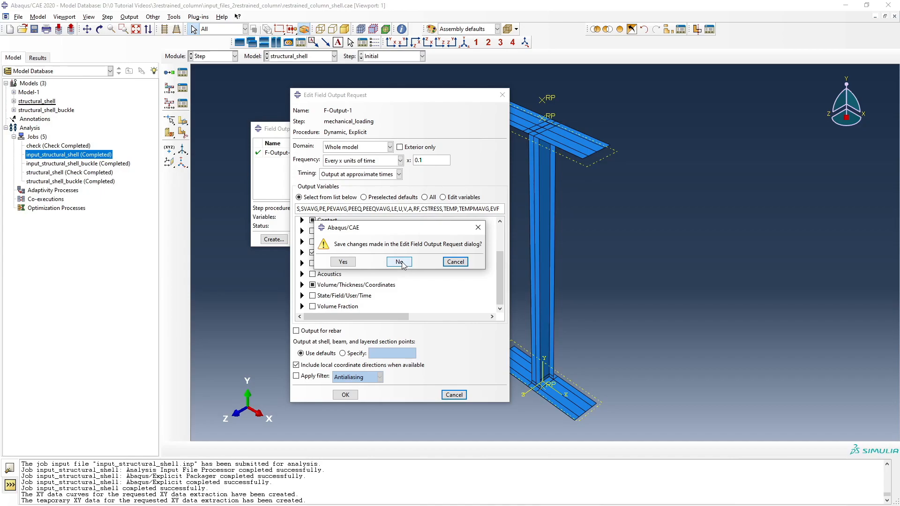
click(351, 264)
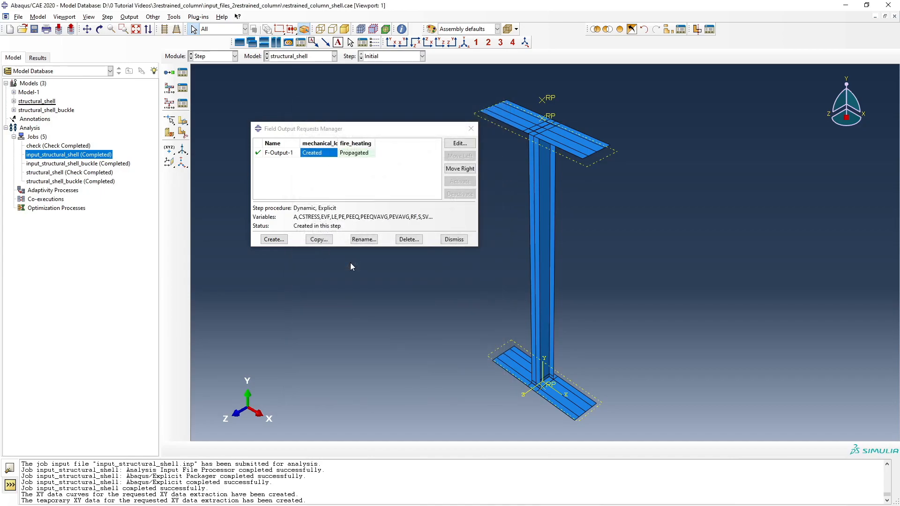
Remove the Stresses, Strains, Forces/Reactions and Contact variables from field output request F-Output-1 and close the request manager.
click(460, 143)
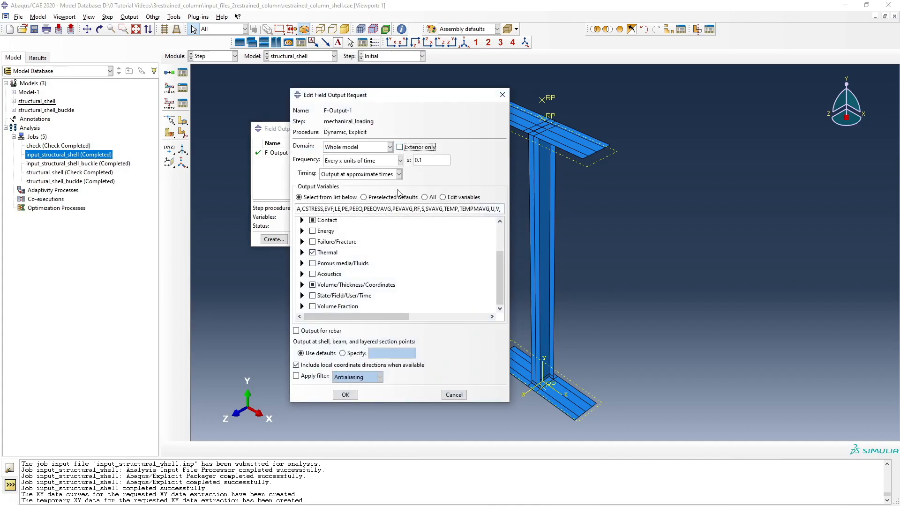
scroll(328, 275, up, 2)
click(312, 223)
click(312, 234)
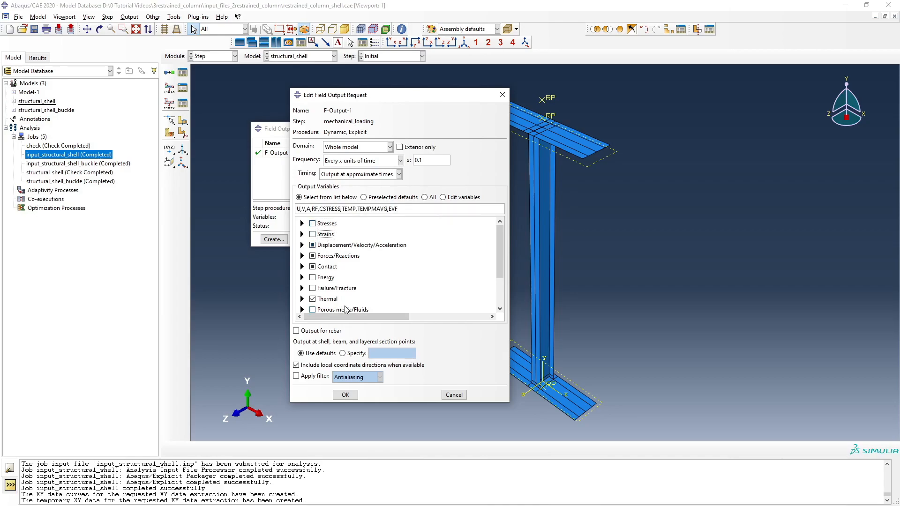
click(313, 256)
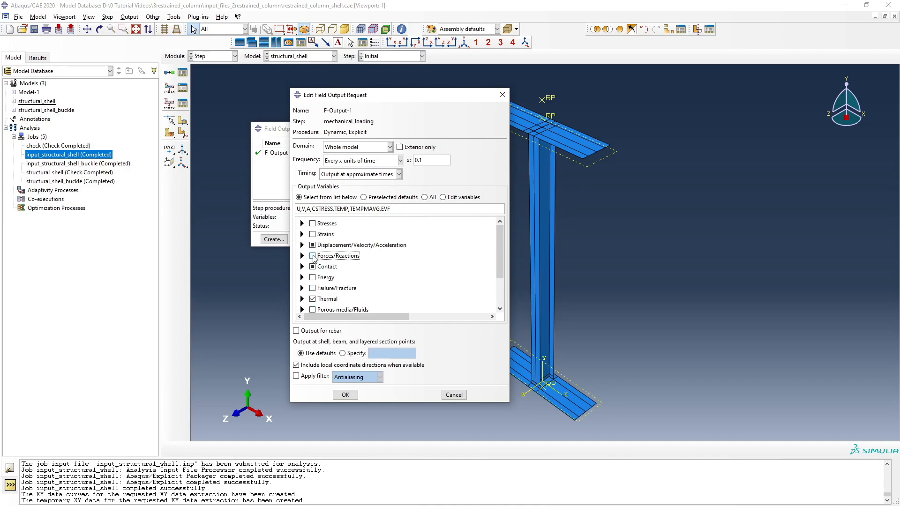
click(312, 267)
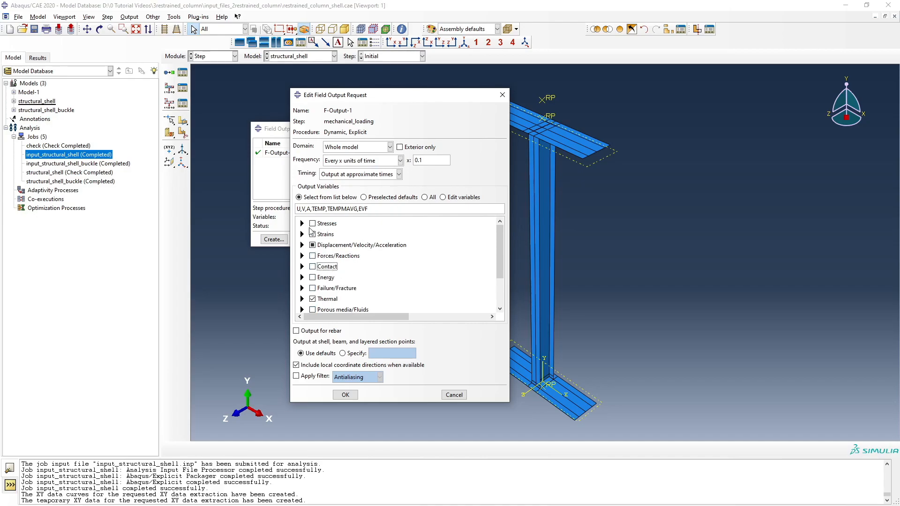
scroll(347, 259, down, 2)
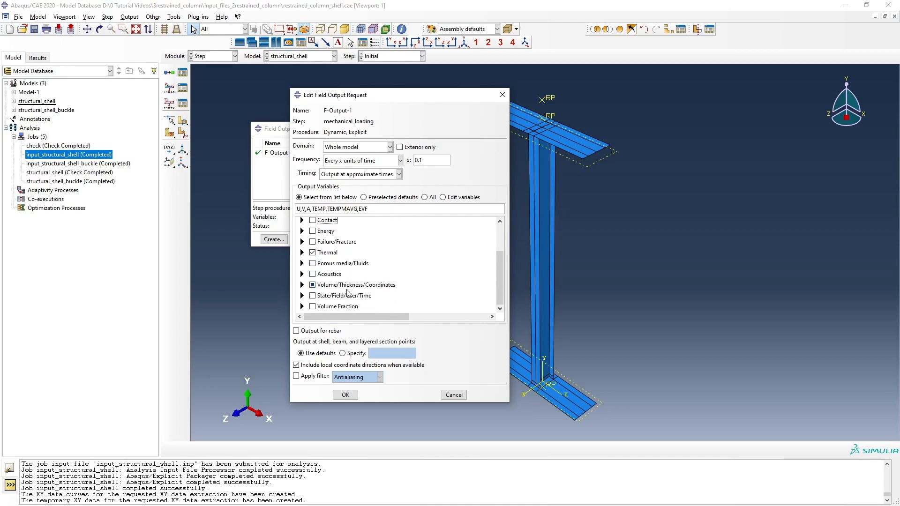
scroll(349, 291, up, 2)
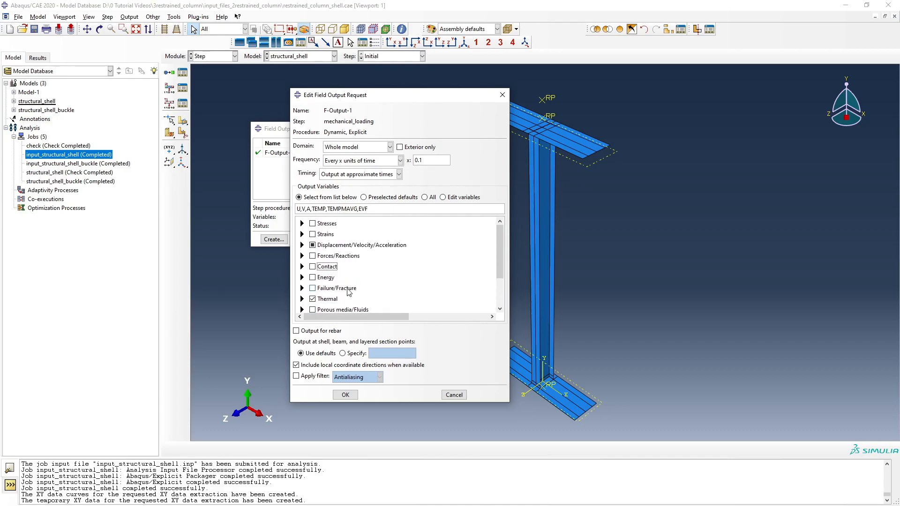
click(346, 395)
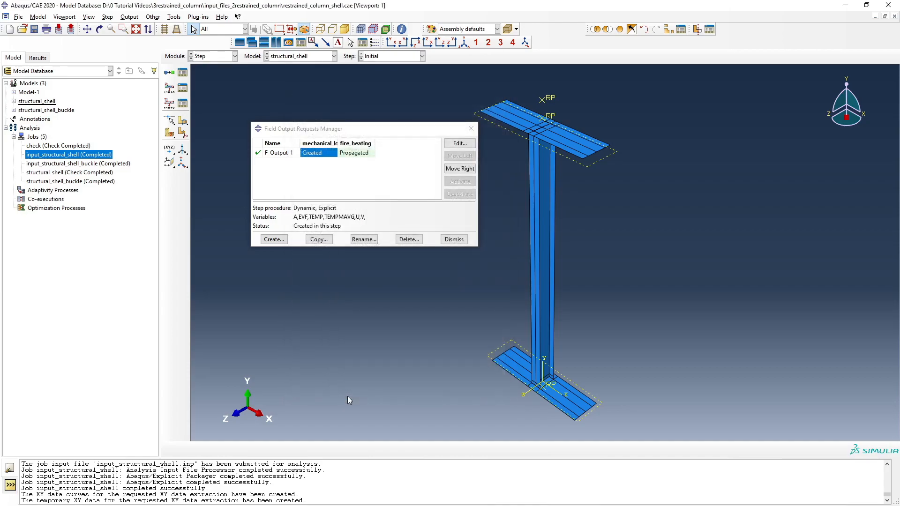
click(454, 240)
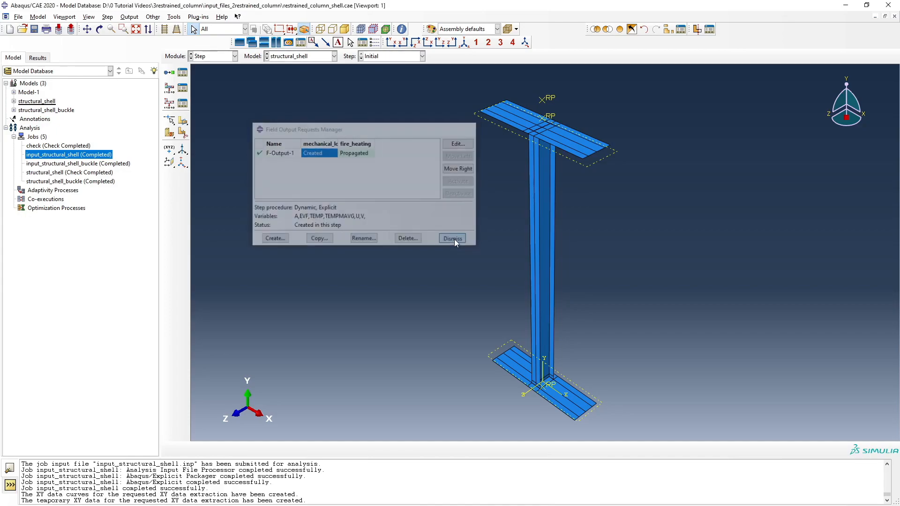
Write the input file for the structural_shell job again, overwriting the existing job files.
click(218, 57)
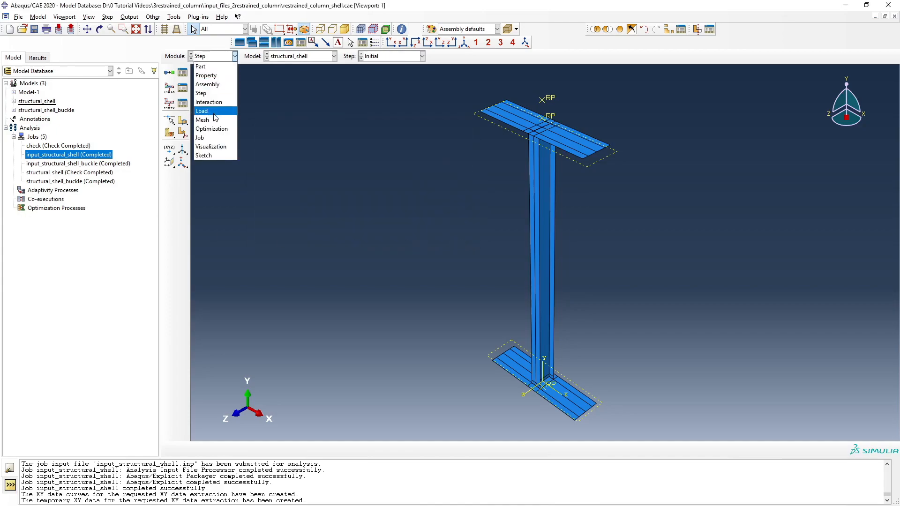
click(202, 138)
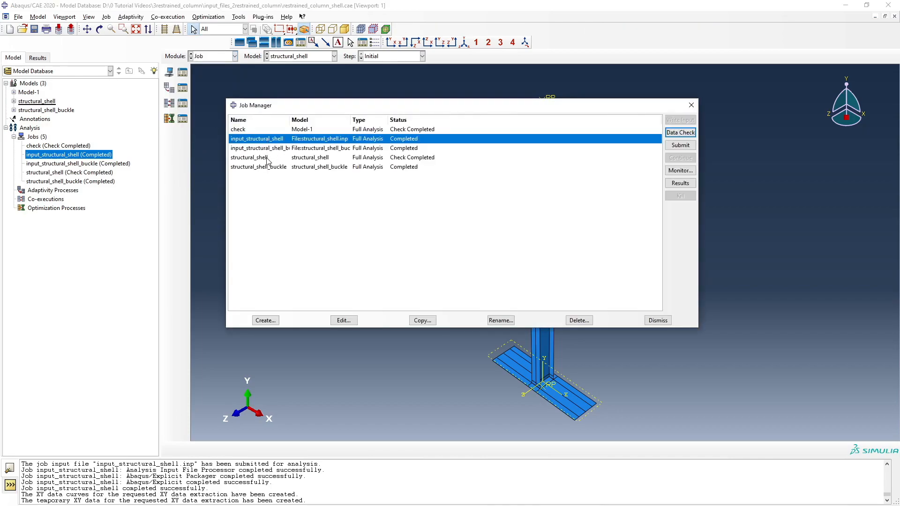
click(268, 159)
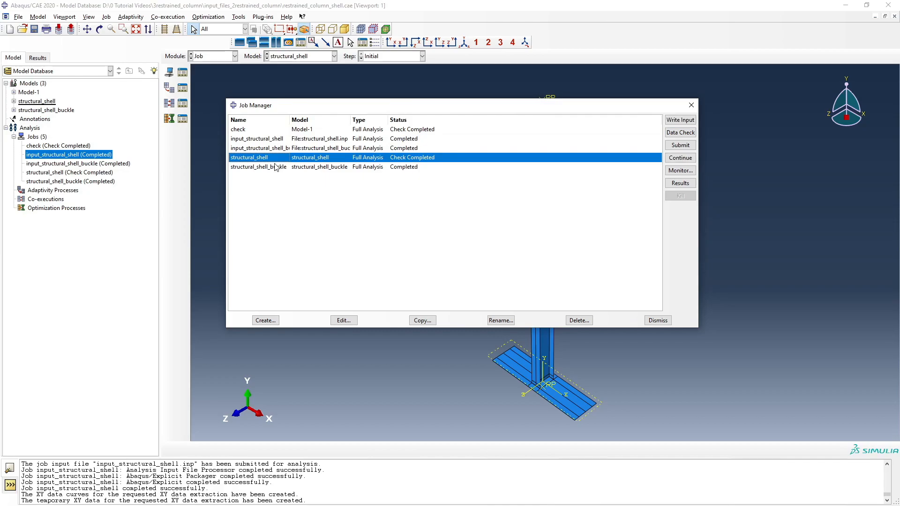
click(672, 121)
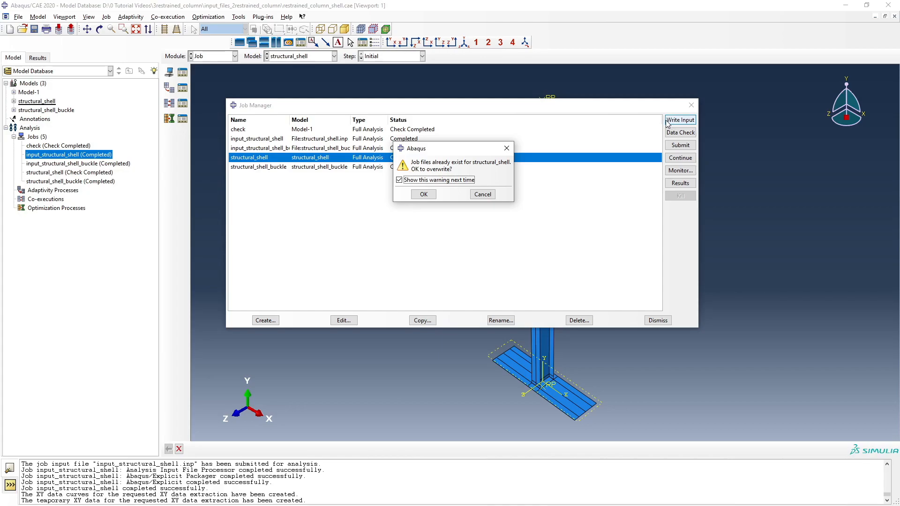
click(423, 194)
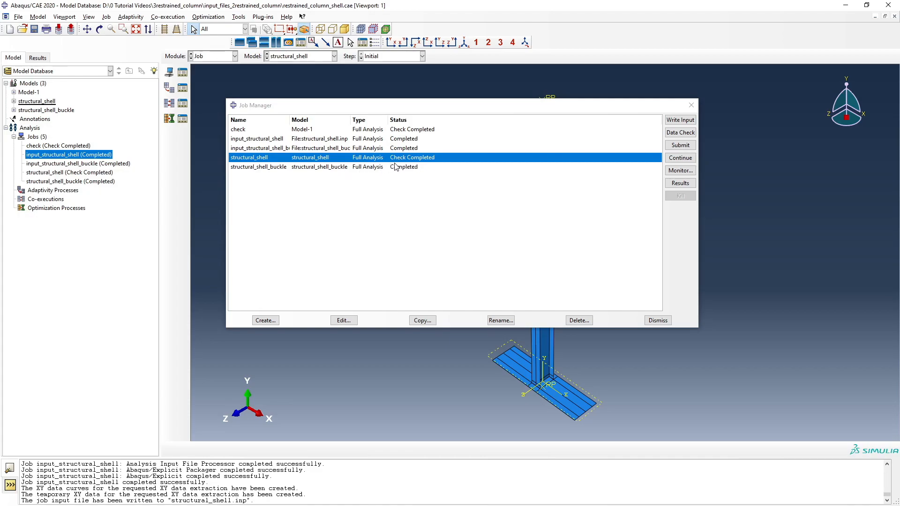
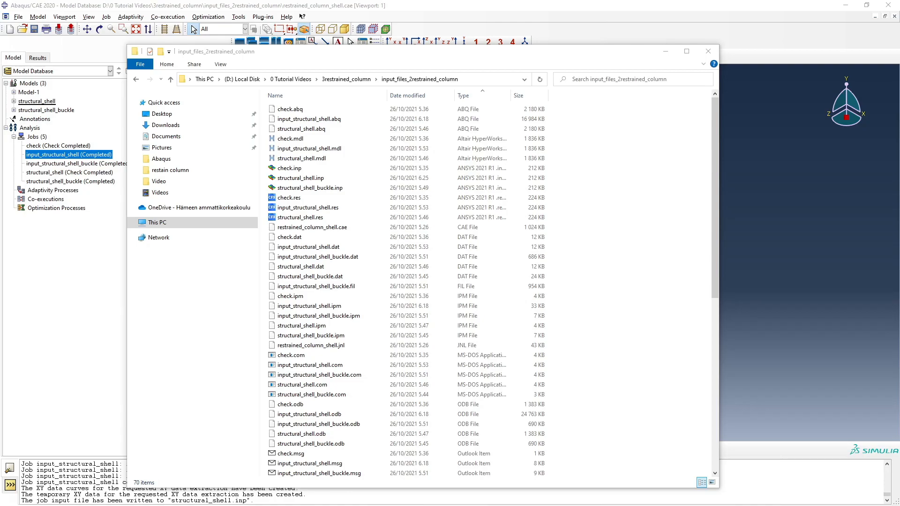
Switch to Notepad++ and review the field and history output requests of the mechanical_loading and fire_heating steps in structural_shell.inp.
drag(1, 106, 498, 86)
double_click(496, 87)
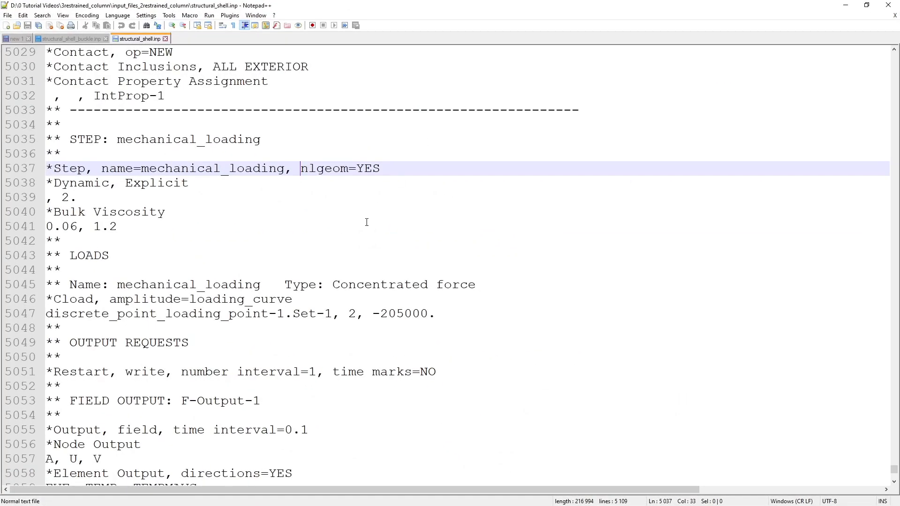
scroll(367, 222, down, 2)
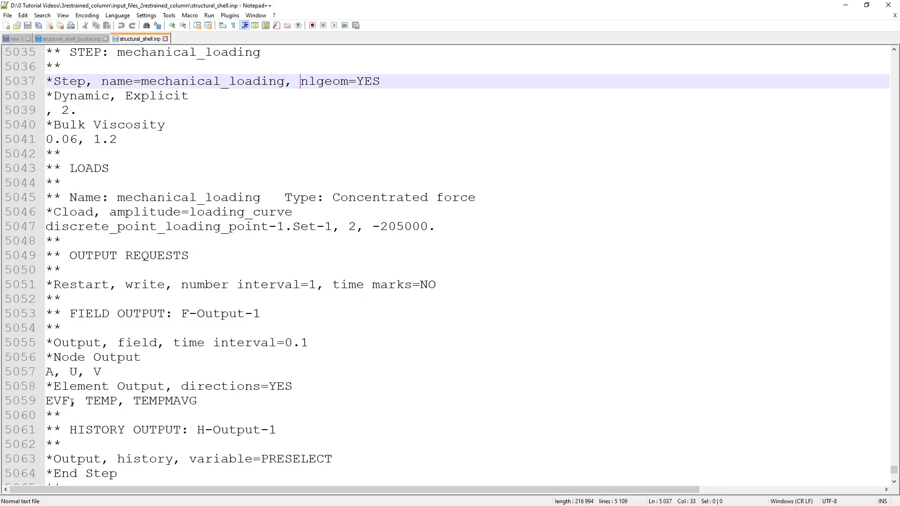
scroll(141, 406, down, 6)
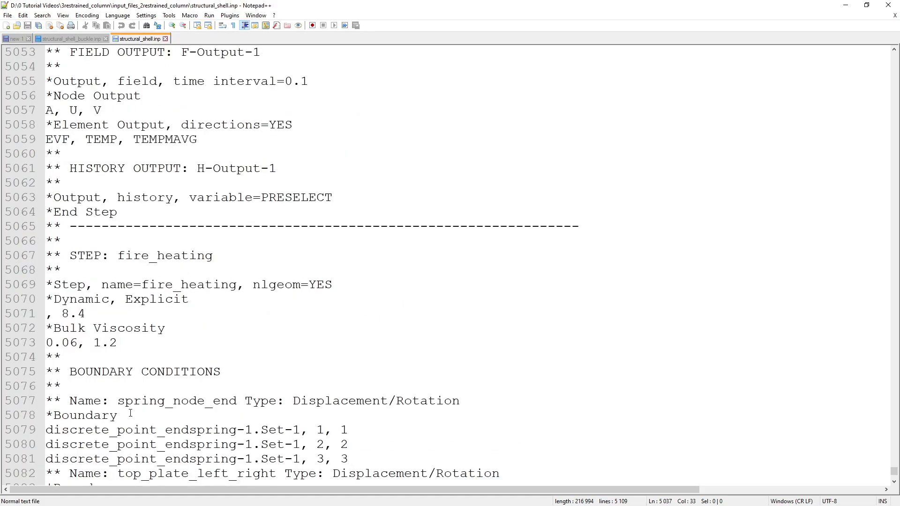
scroll(130, 413, down, 3)
scroll(149, 415, up, 3)
scroll(149, 416, down, 9)
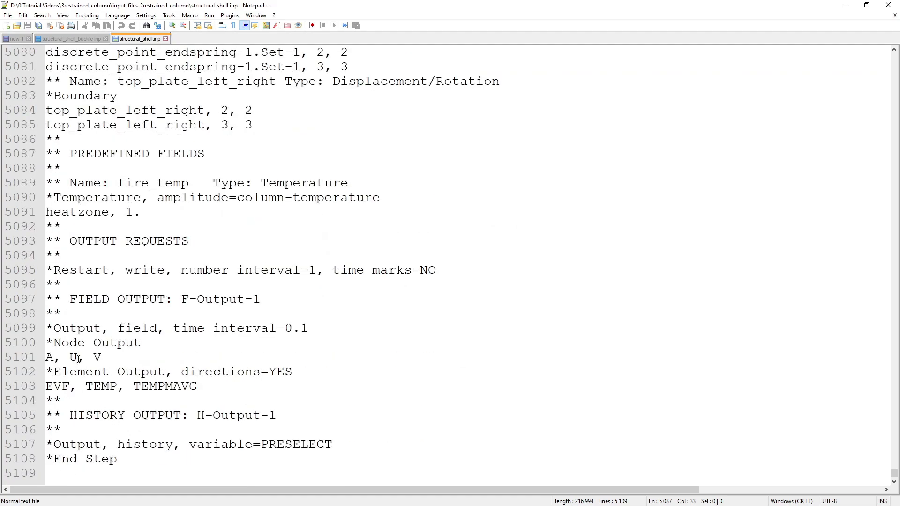
scroll(198, 371, up, 11)
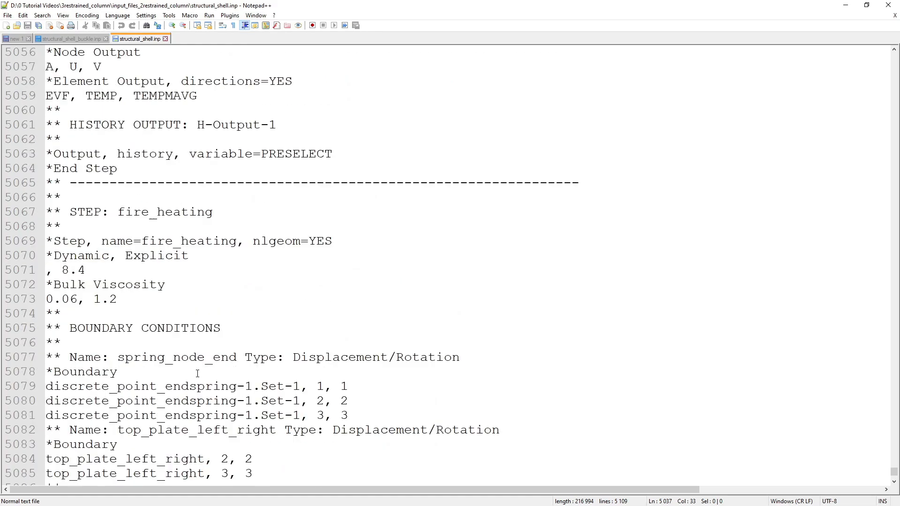
scroll(199, 373, up, 10)
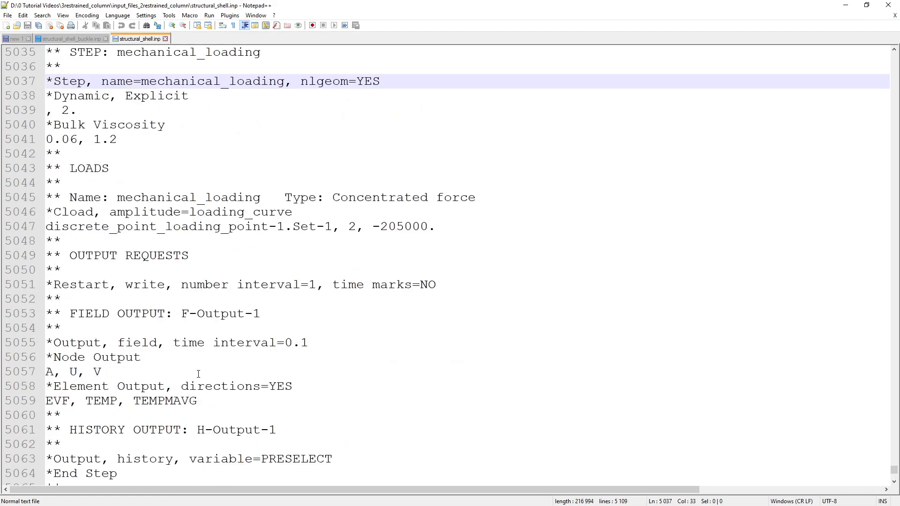
scroll(198, 373, up, 2)
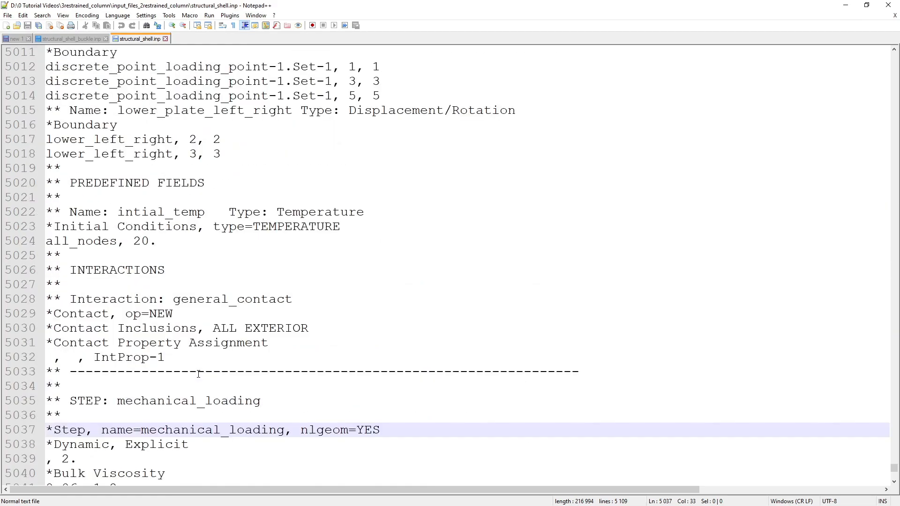
Copy the *IMPERFECTION block with modes 1,0.18, 2,0.09 and 3,0.045 from the notes file into structural_shell.inp, just above the mechanical_loading step.
scroll(198, 374, down, 2)
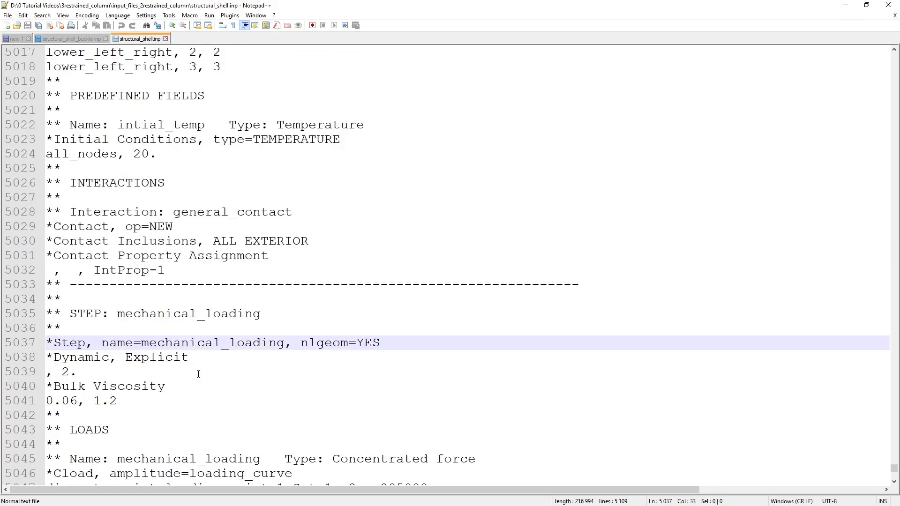
click(48, 298)
key(Return)
key(Up)
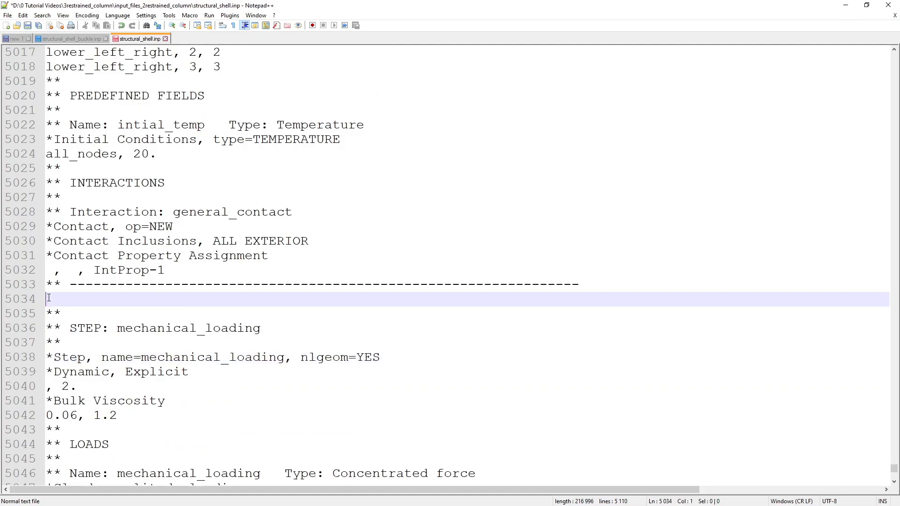
click(19, 38)
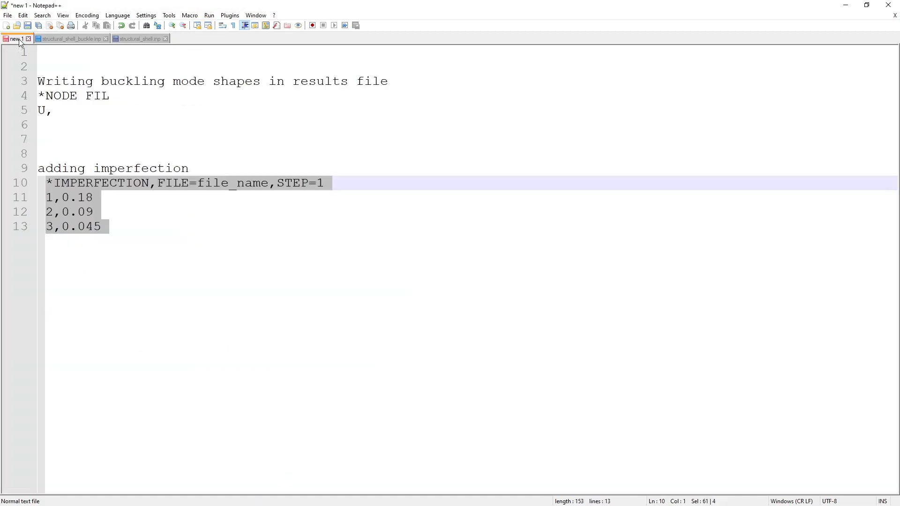
click(109, 228)
drag(109, 227, 27, 184)
key(ctrl+c)
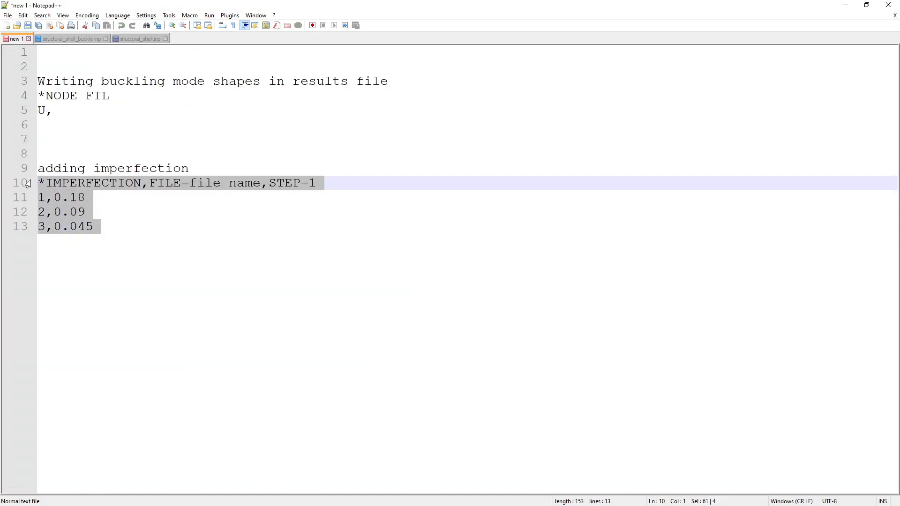
click(136, 40)
key(ctrl+v)
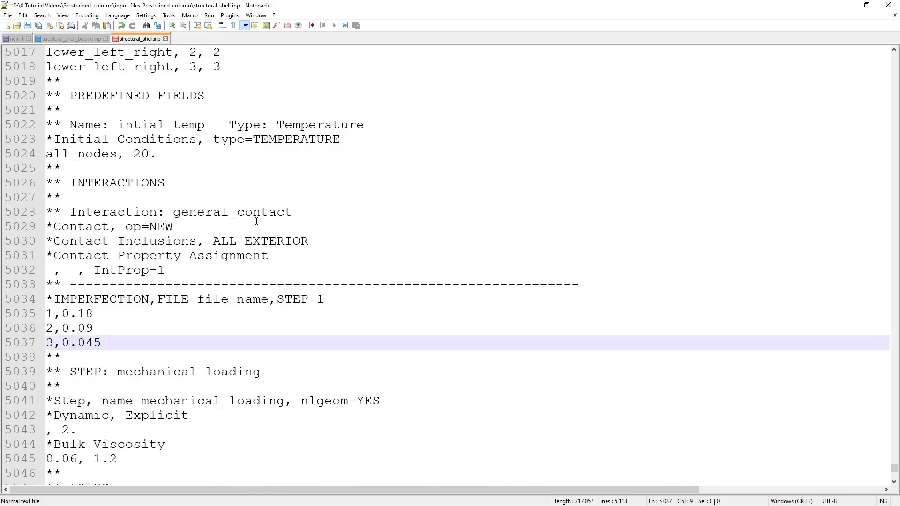
Replace the file_name placeholder in the *IMPERFECTION line with input_structural_shell_buckle and save structural_shell.inp.
drag(443, 3, 578, 19)
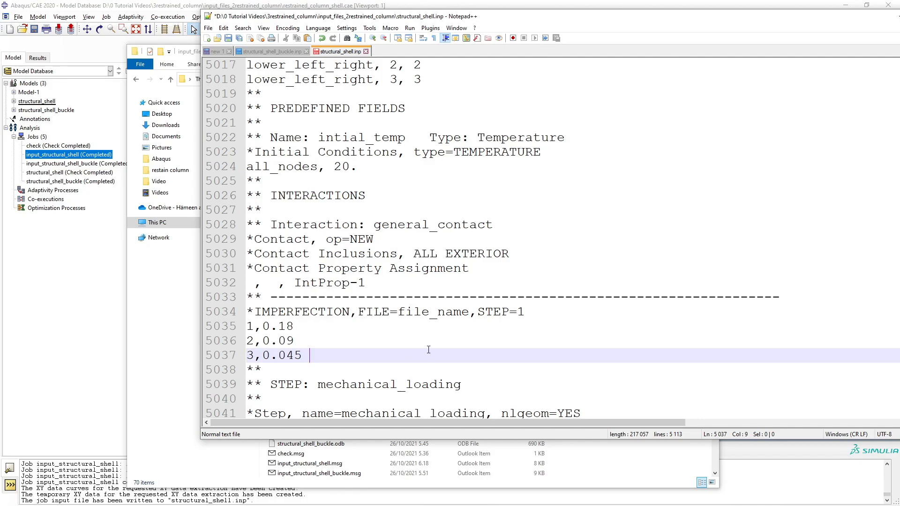
click(168, 347)
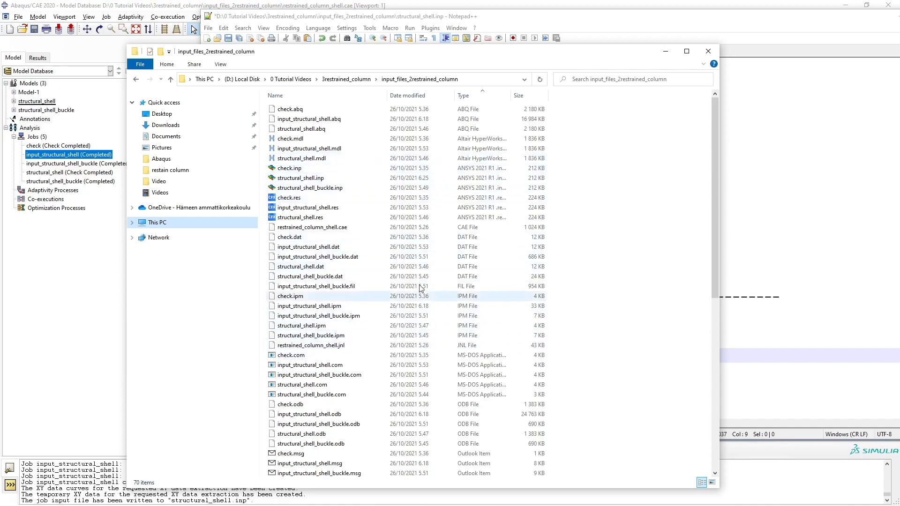
click(665, 52)
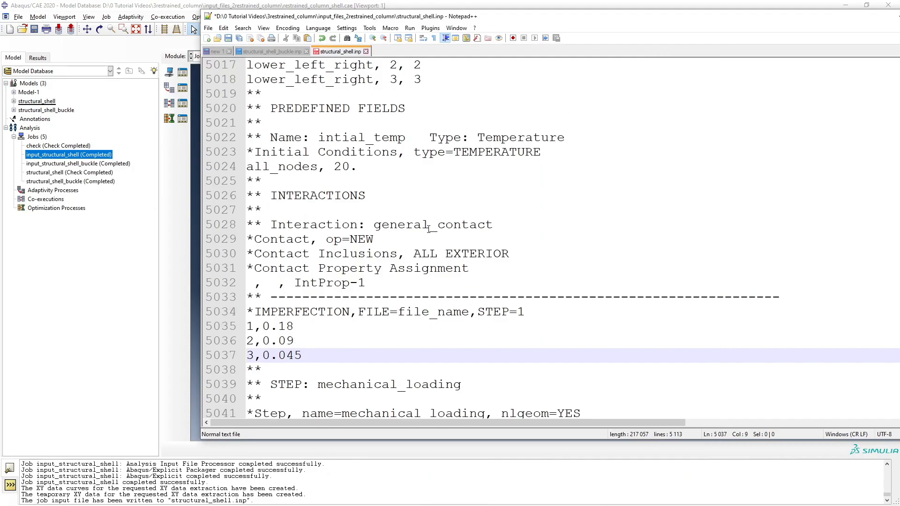
drag(397, 311, 469, 313)
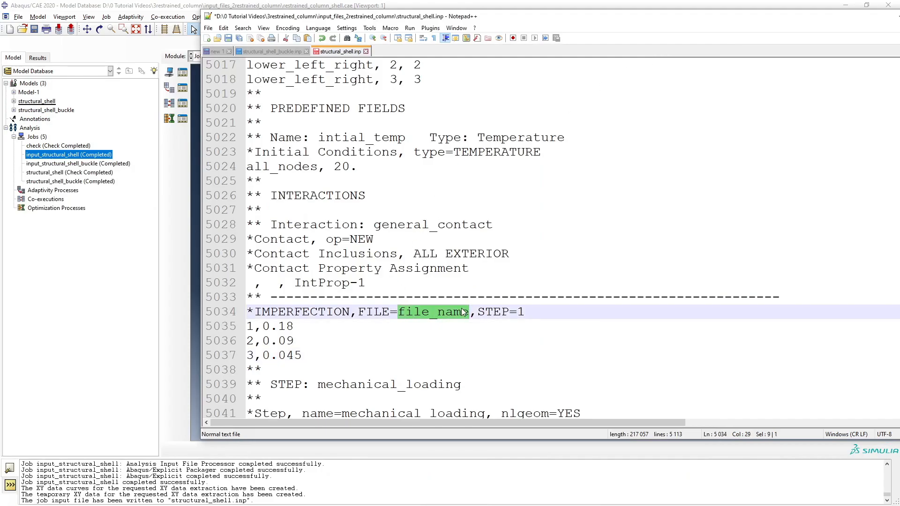
text(input)
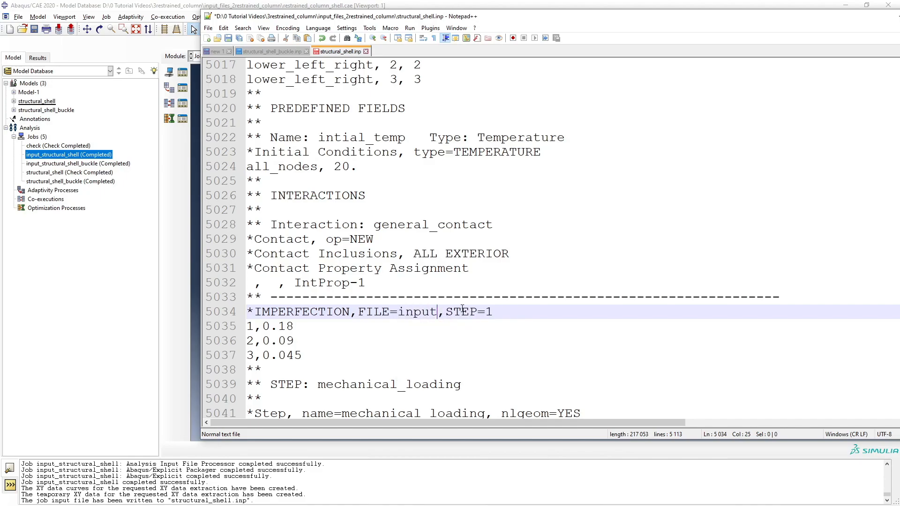
text(_stru)
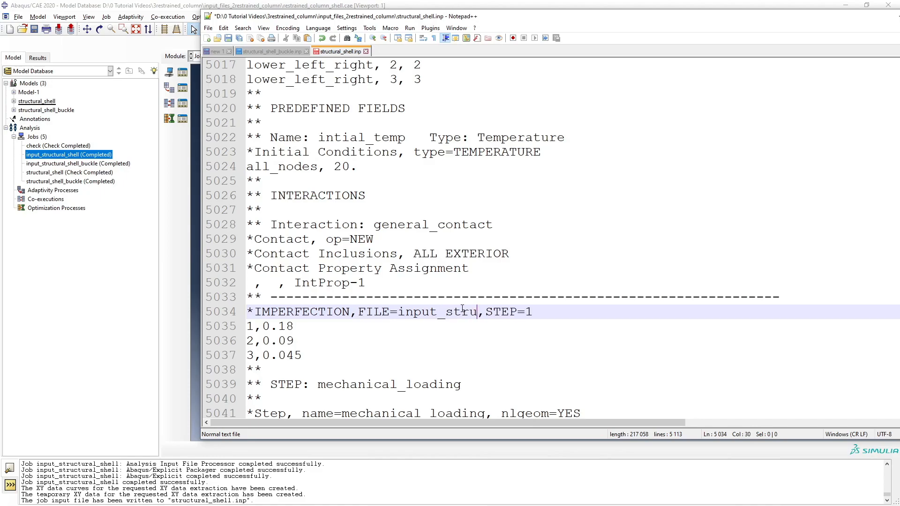
text(ctural)
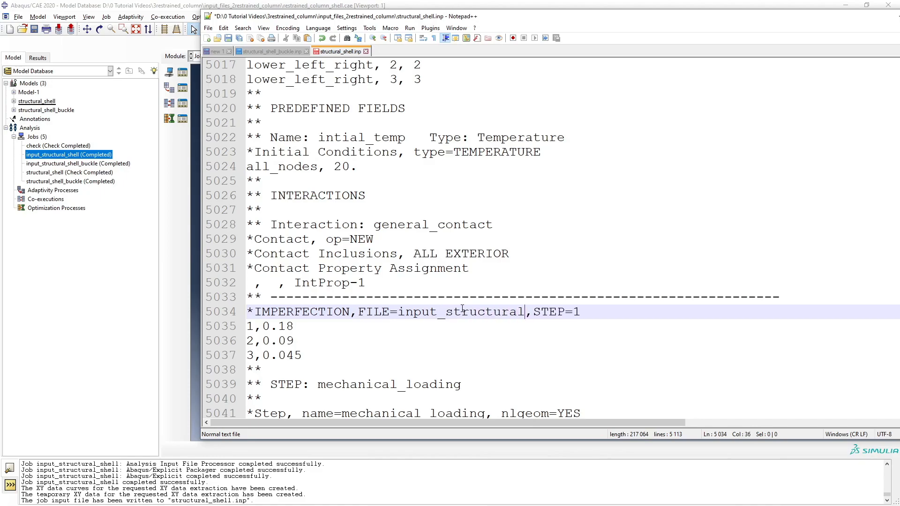
text(_shell)
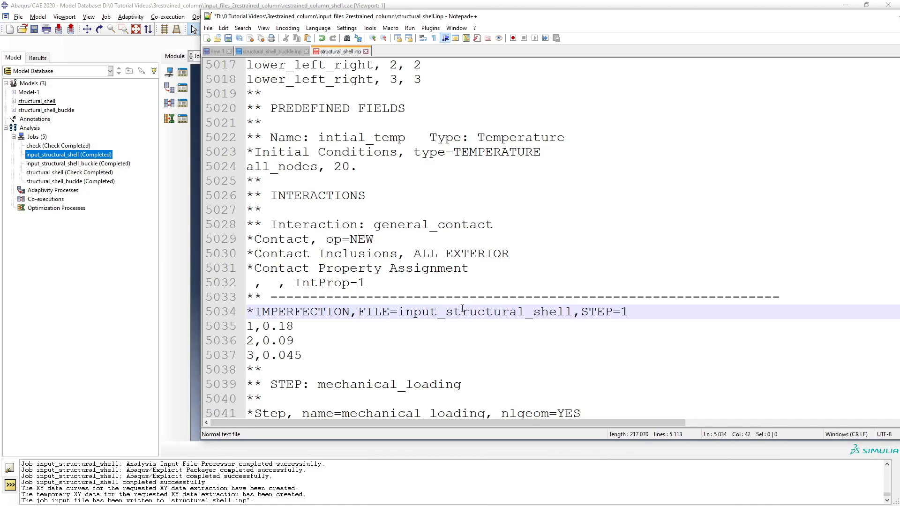
text(_buckle)
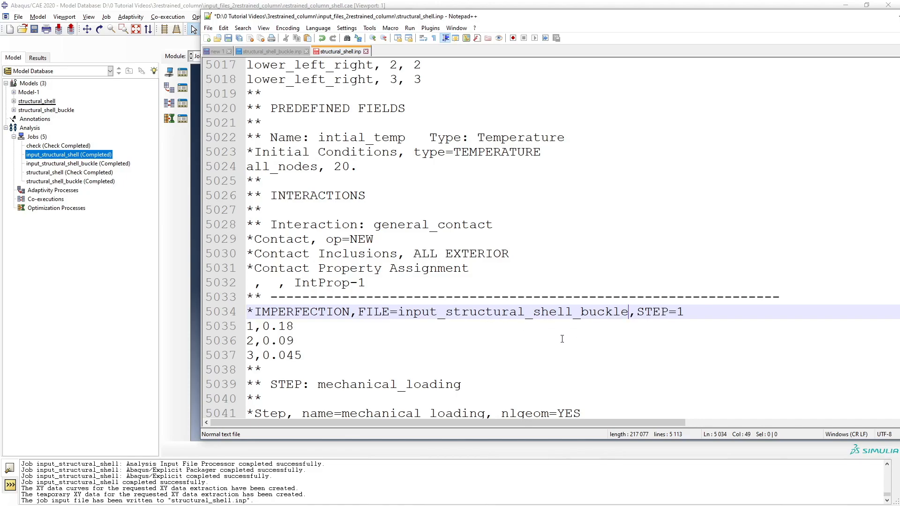
click(334, 358)
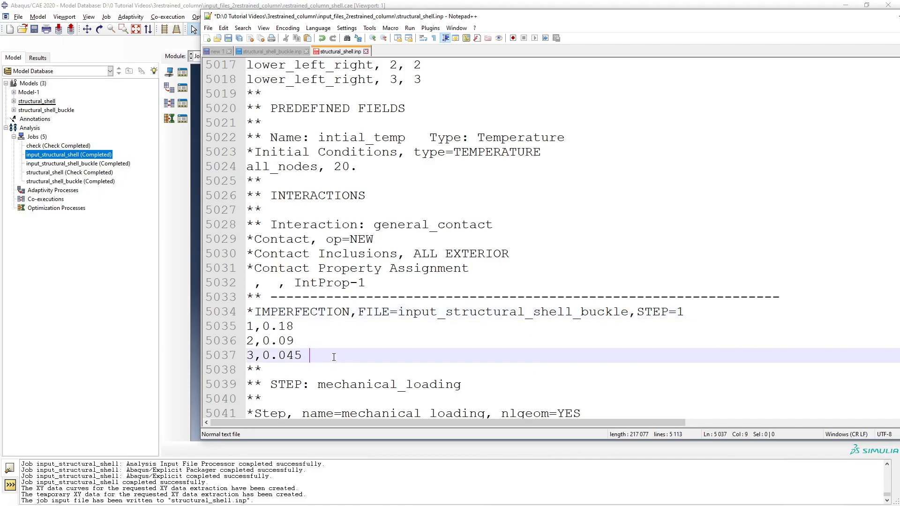
key(ctrl+s)
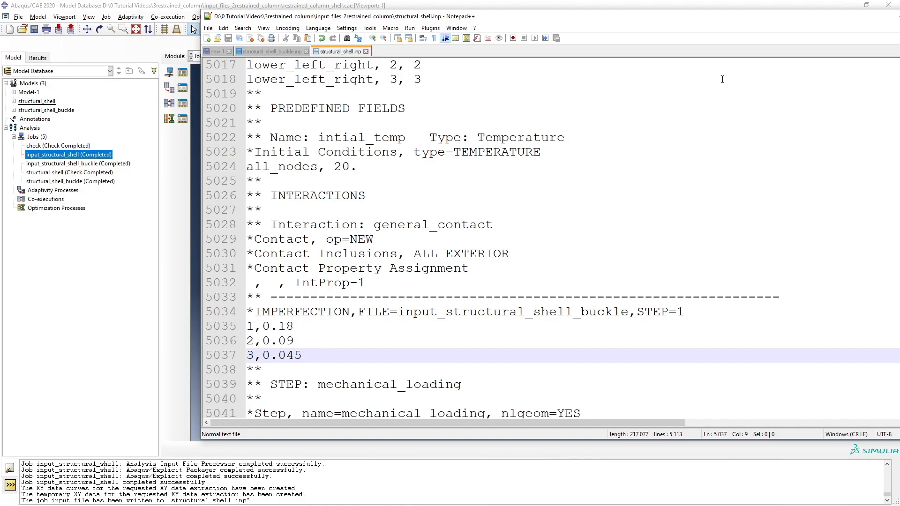
Return to Abaqus/CAE and submit the input_structural_shell job, overwriting its existing job files, then close the job monitor.
double_click(823, 21)
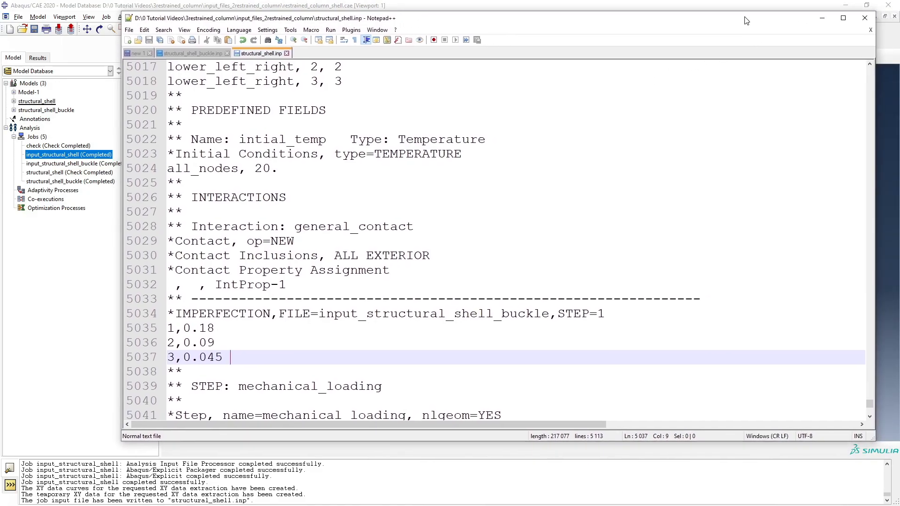
click(820, 21)
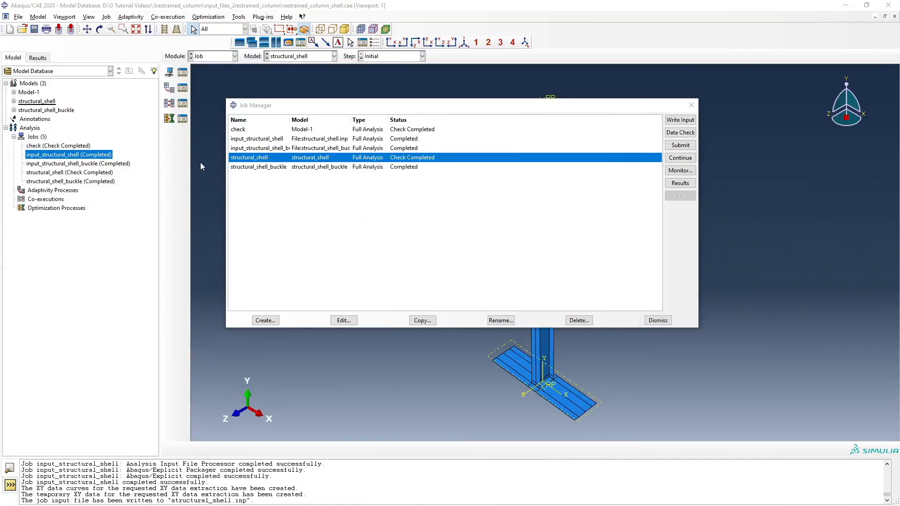
click(261, 149)
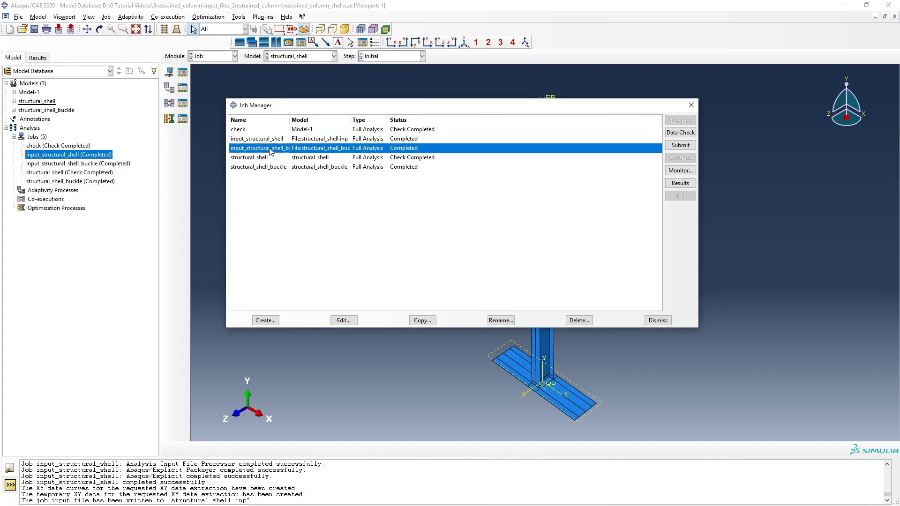
click(335, 140)
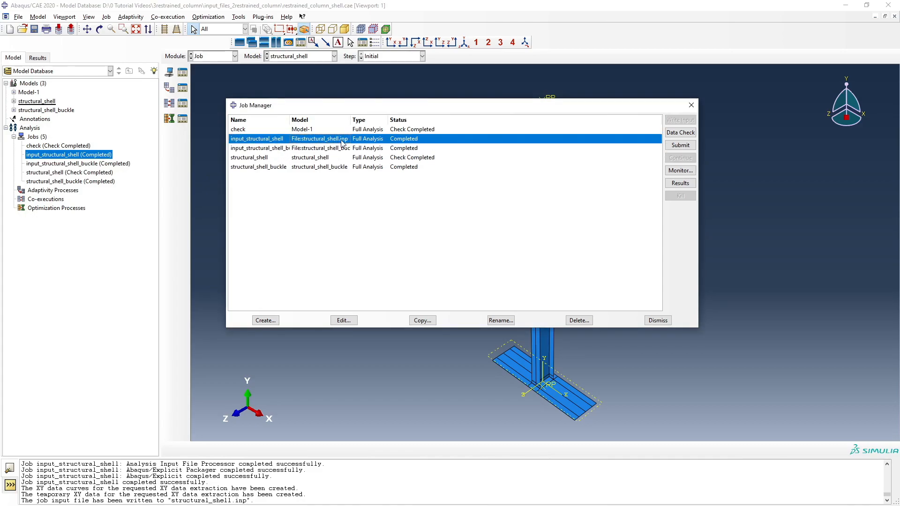
click(679, 145)
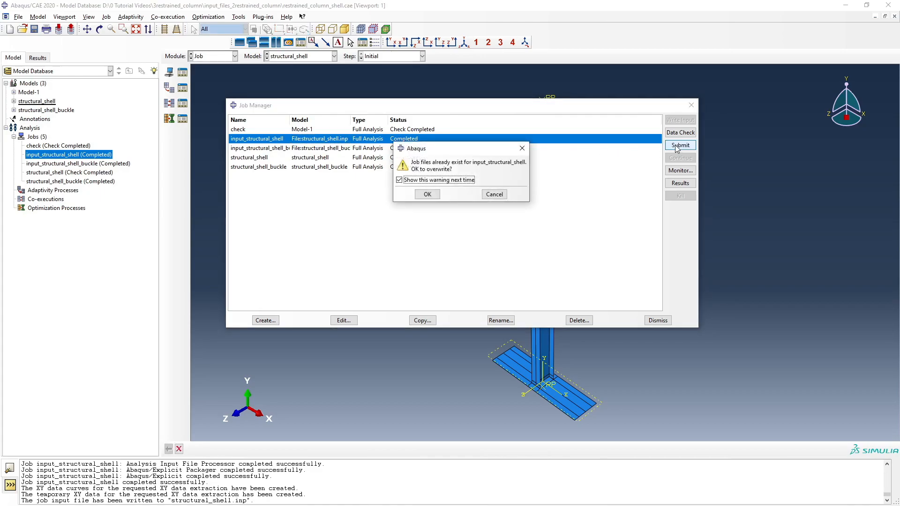
click(428, 195)
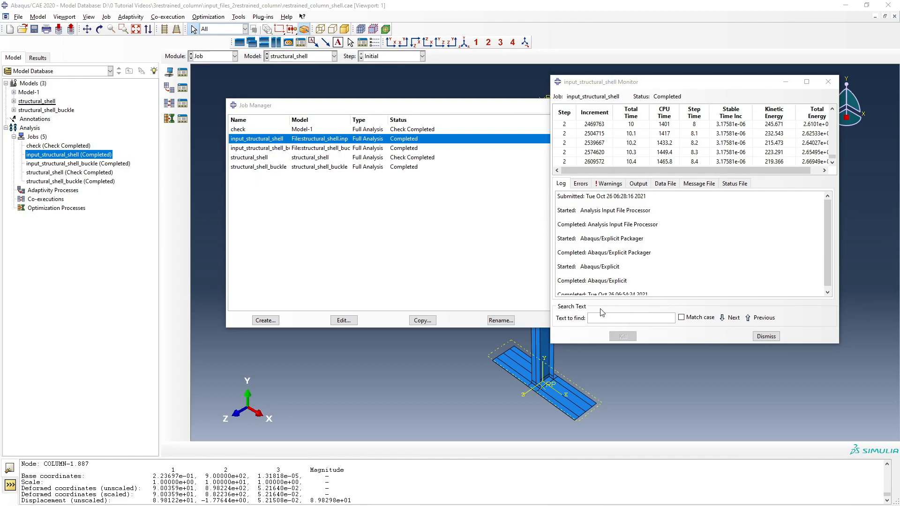
click(766, 337)
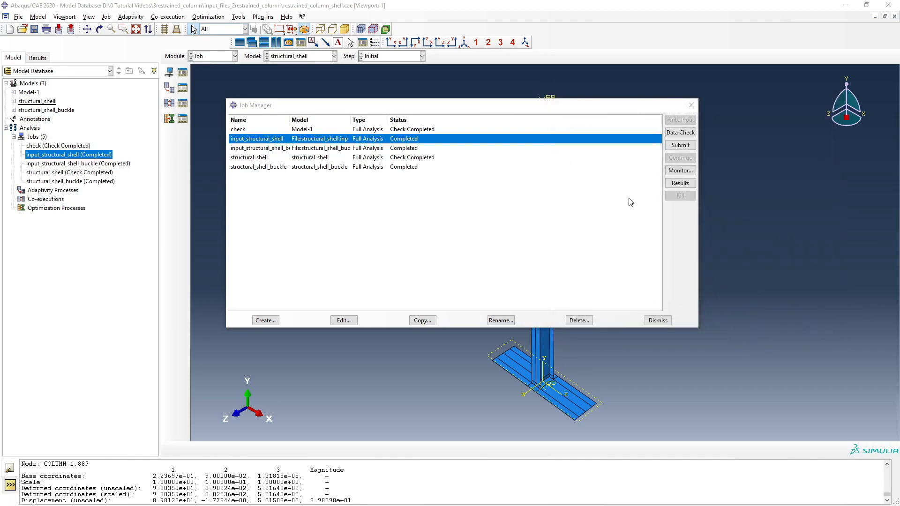
Open the input_structural_shell results and view the TEMP contours on the deformed column from another angle.
click(682, 184)
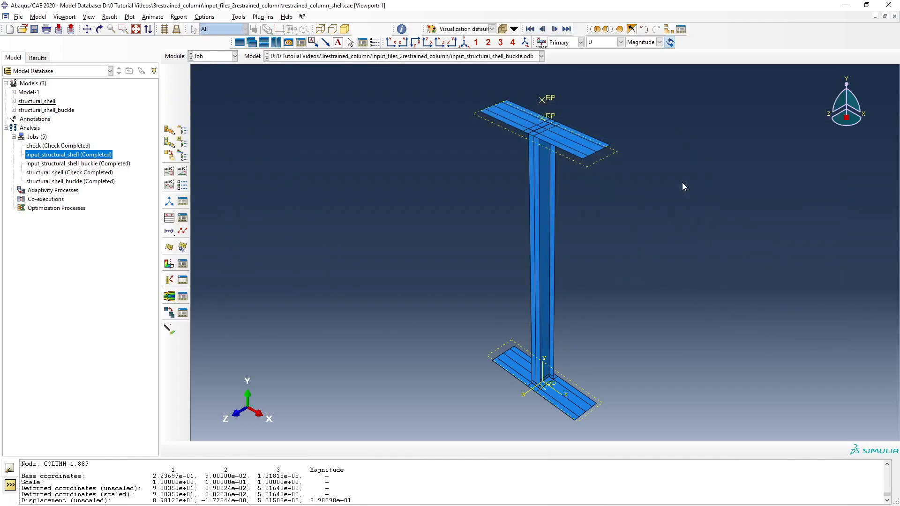
click(170, 116)
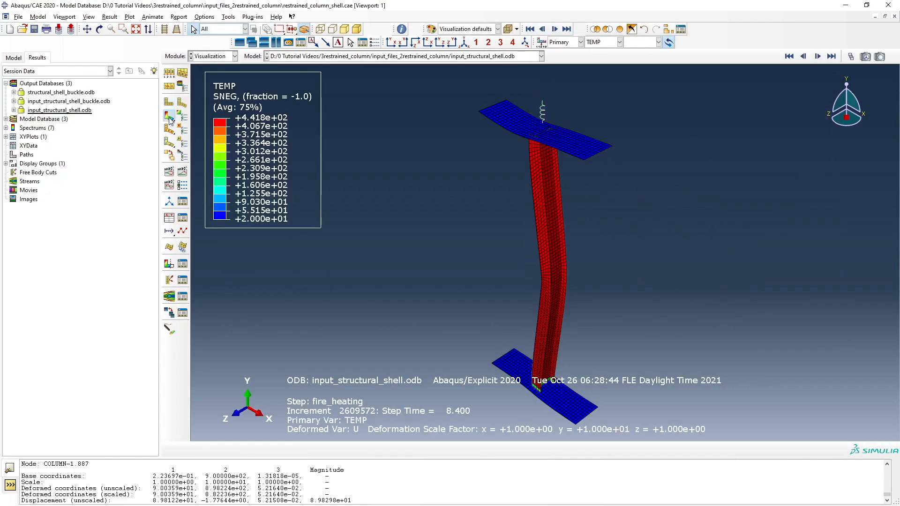
ctrl+alt+drag(453, 236, 588, 218)
ctrl+alt+drag(422, 192, 439, 284)
ctrl+alt+drag(484, 260, 481, 282)
Switch the contour plot to spatial displacement component U1 and examine the deformed column at mid-height.
click(607, 43)
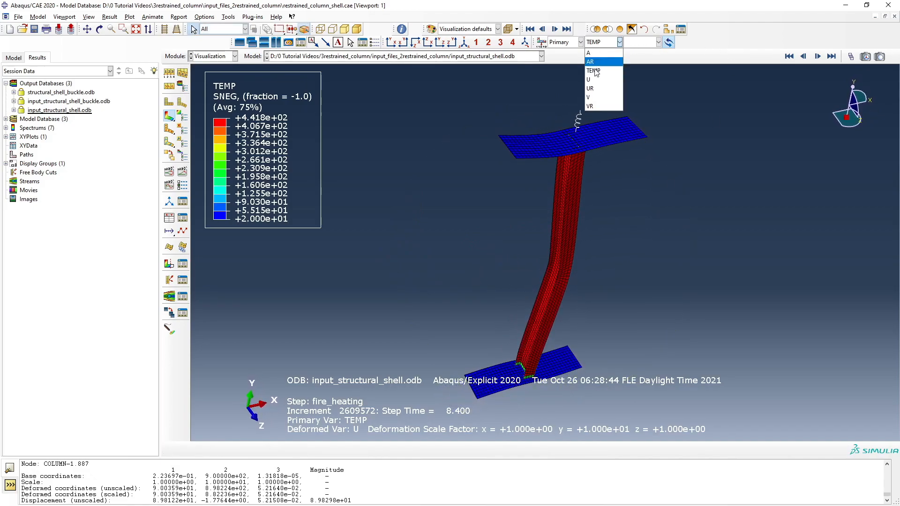
click(602, 79)
click(603, 44)
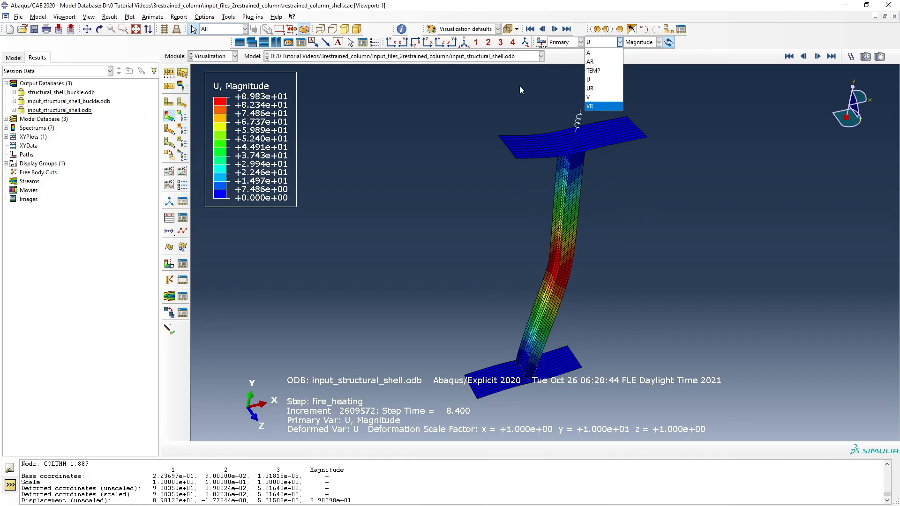
click(619, 42)
click(642, 44)
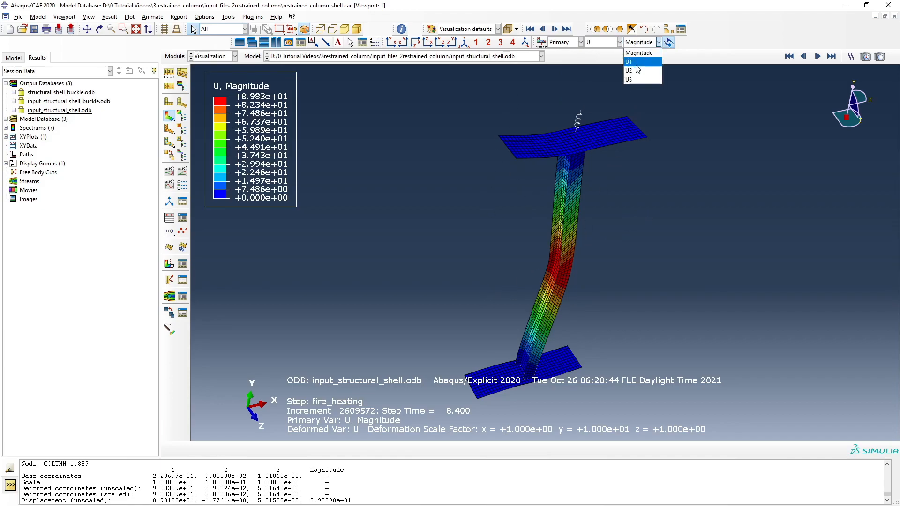
click(636, 63)
ctrl+alt+drag(533, 276, 569, 274)
scroll(566, 275, up, 5)
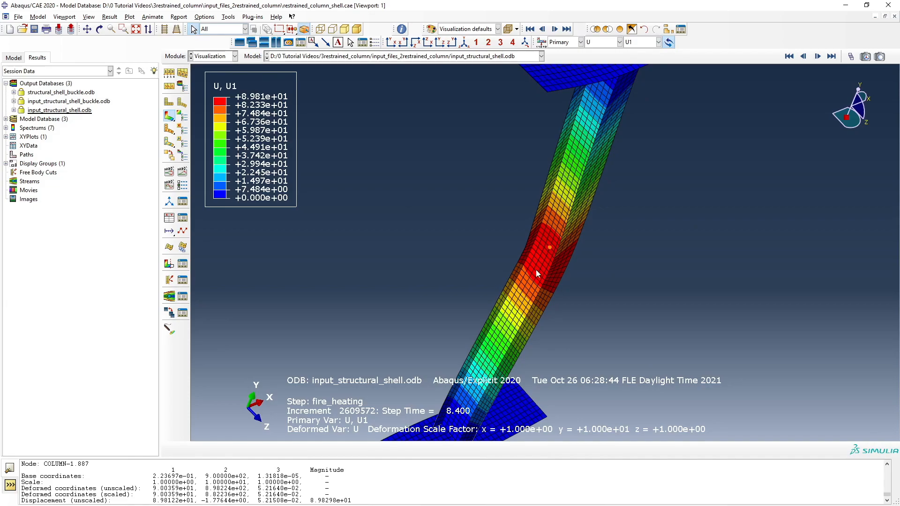
scroll(549, 249, down, 4)
scroll(585, 169, up, 2)
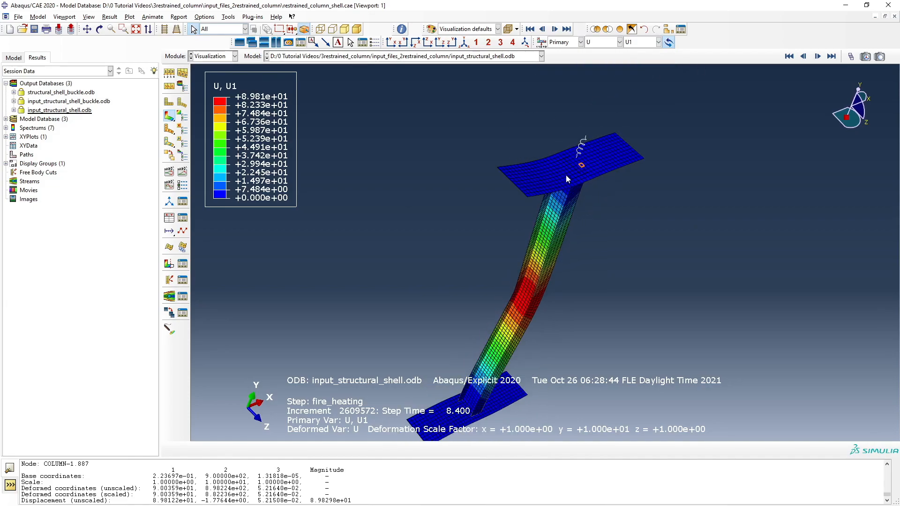
Remove the upper end plate's part instance from the display, exposing the column's top end.
click(608, 29)
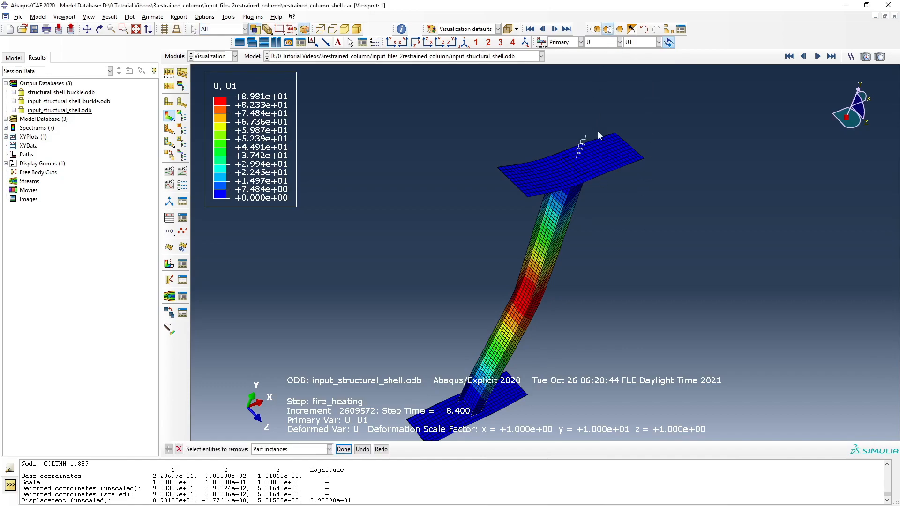
click(609, 156)
middle_click(662, 209)
scroll(578, 170, up, 4)
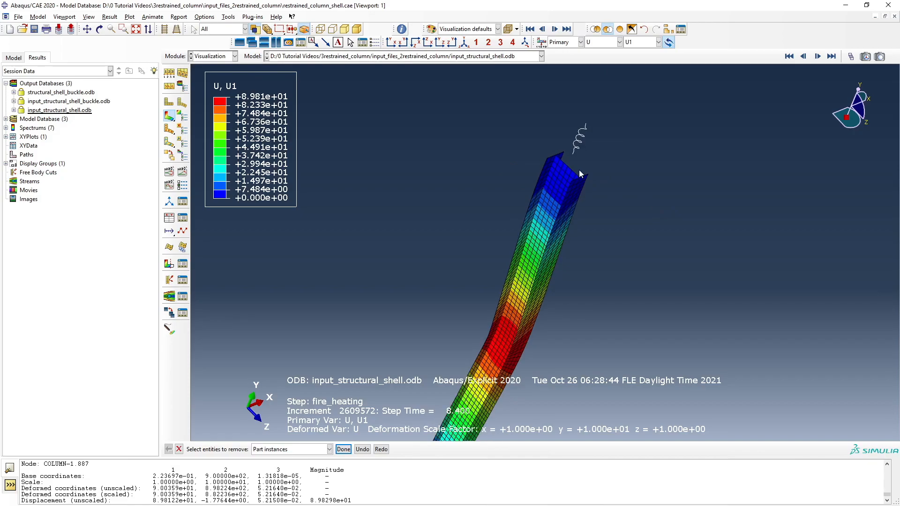
scroll(580, 187, up, 2)
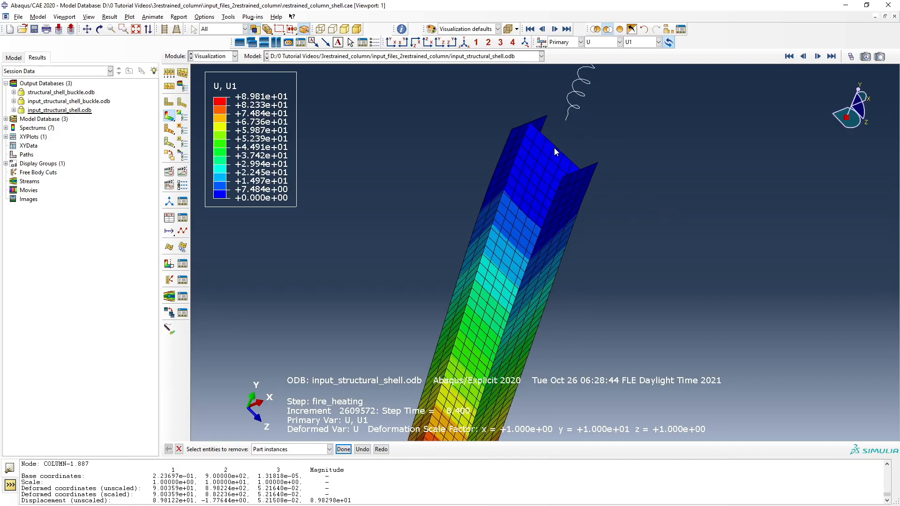
click(554, 149)
click(179, 449)
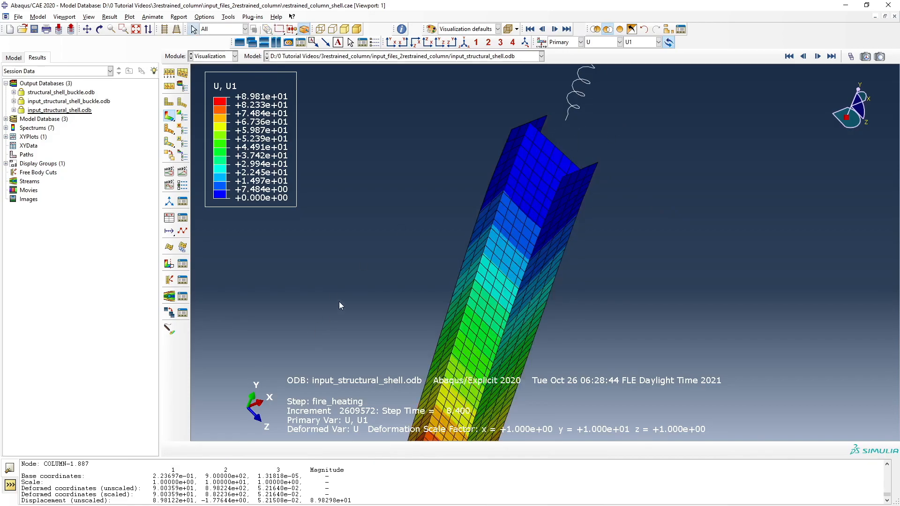
Set up XY data extraction from ODB field output at the Unique Nodal position for TEMP, U1 and U2.
scroll(384, 216, down, 1)
scroll(578, 148, down, 3)
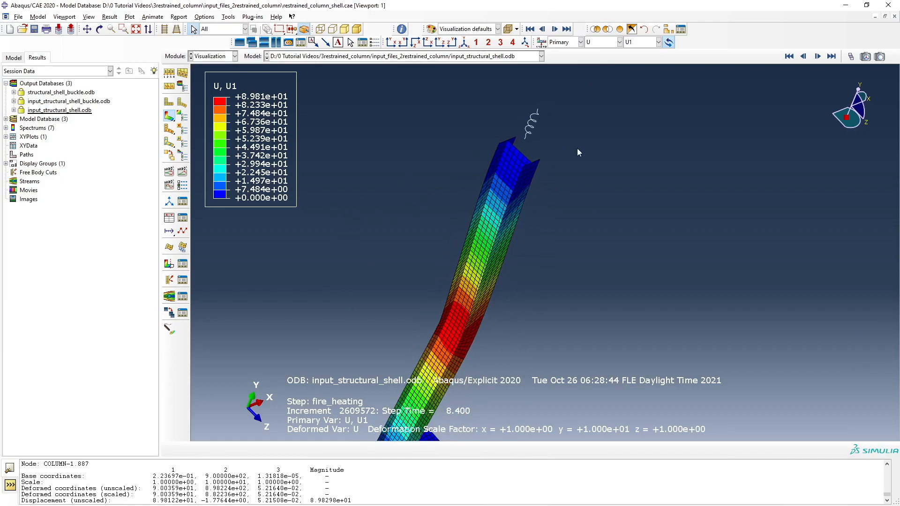
scroll(504, 328, up, 2)
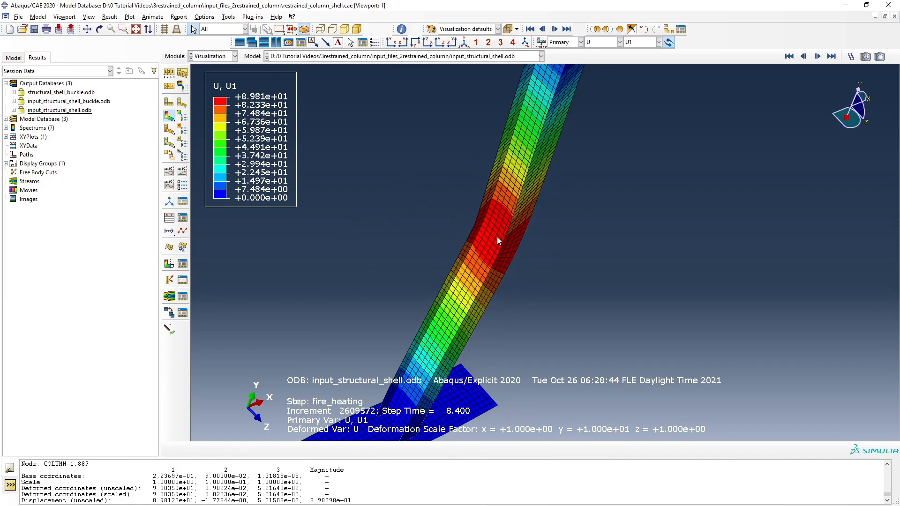
click(170, 218)
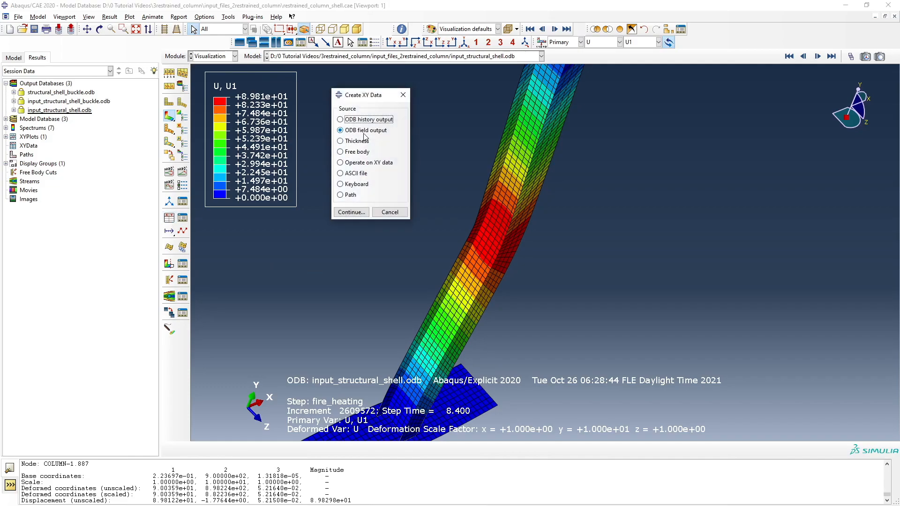
click(352, 212)
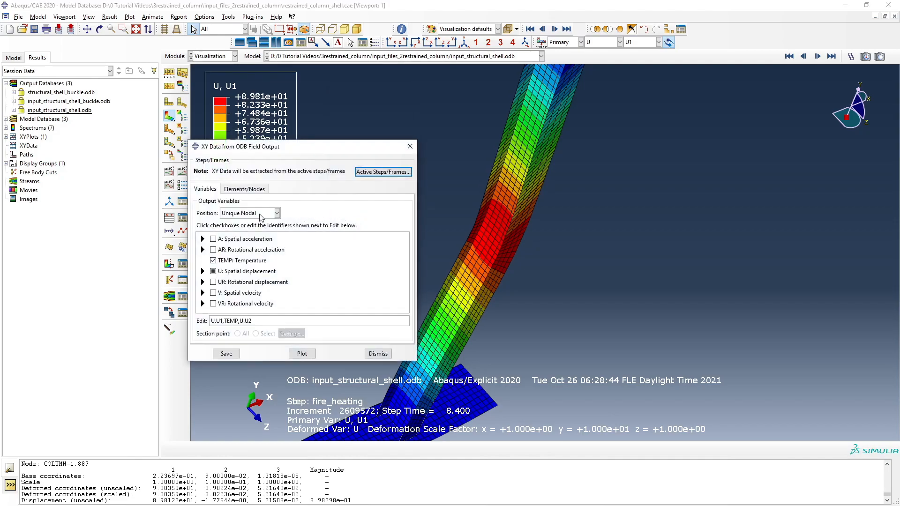
click(261, 214)
click(248, 252)
click(203, 272)
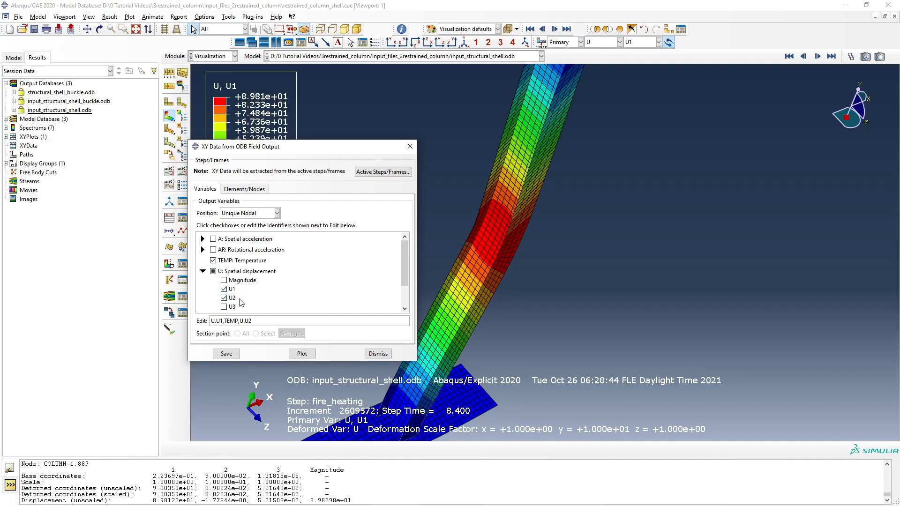
Select two column nodes in the viewport for extraction: the middle of the web's top edge and one at mid-height.
click(256, 191)
scroll(459, 318, down, 2)
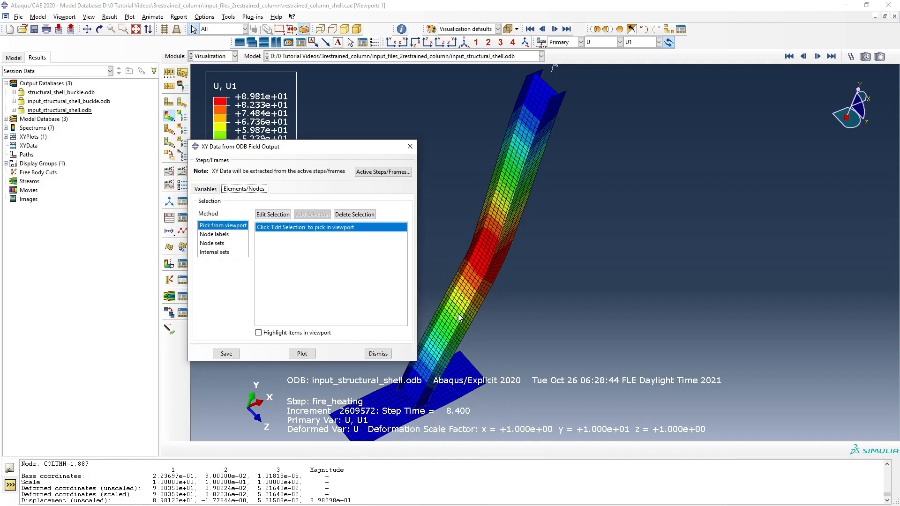
scroll(539, 129, up, 3)
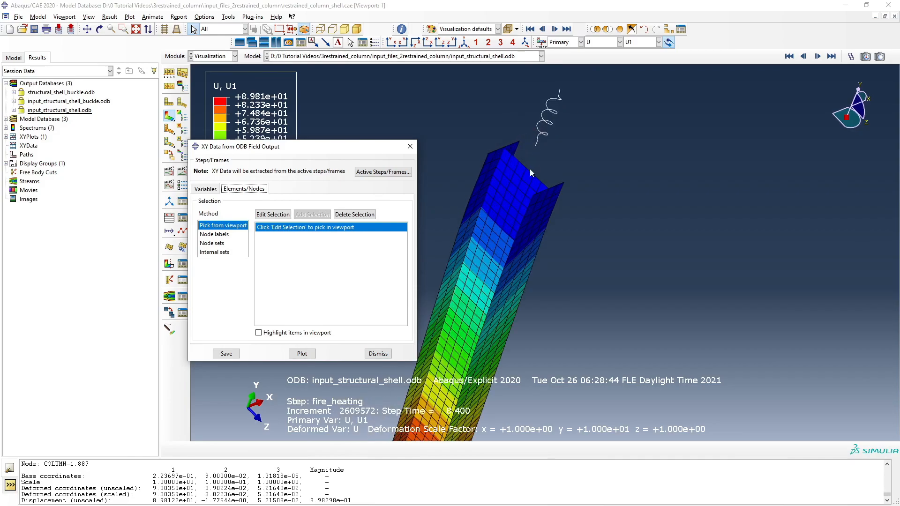
click(526, 169)
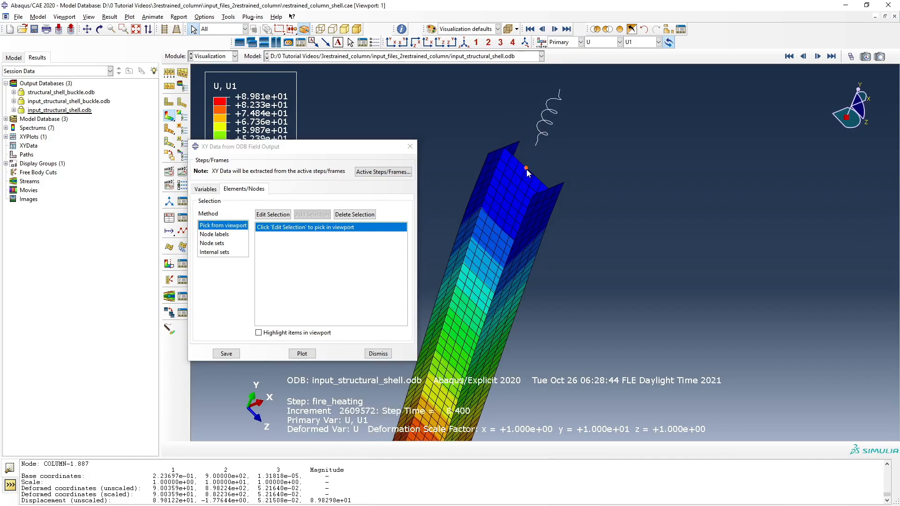
scroll(586, 239, down, 3)
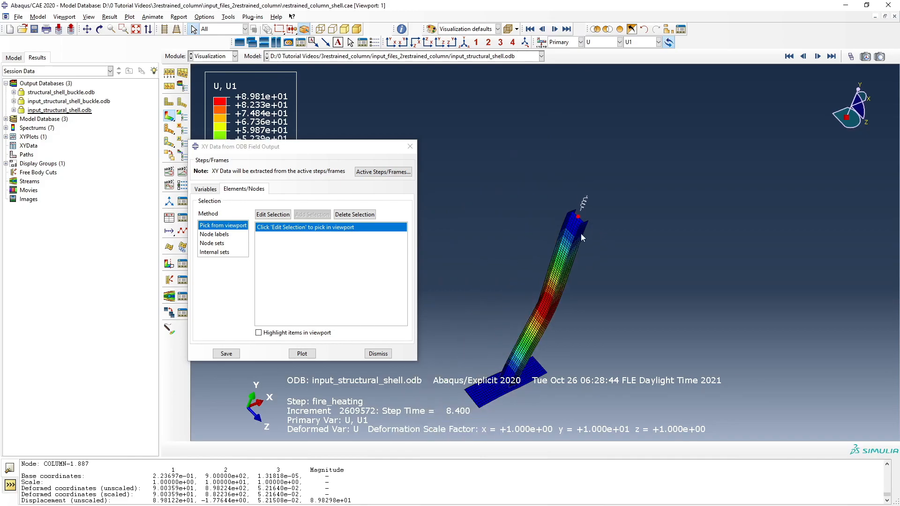
scroll(557, 253, up, 5)
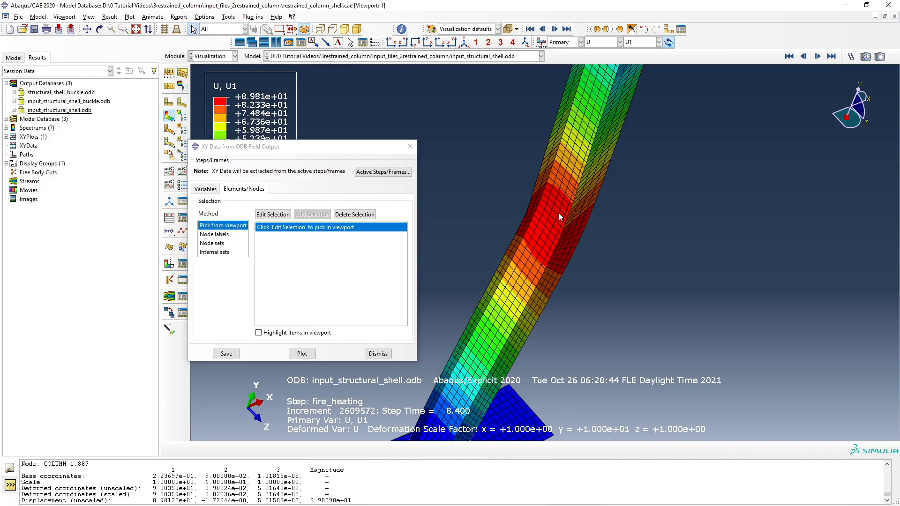
click(277, 216)
scroll(472, 248, down, 4)
scroll(542, 263, up, 2)
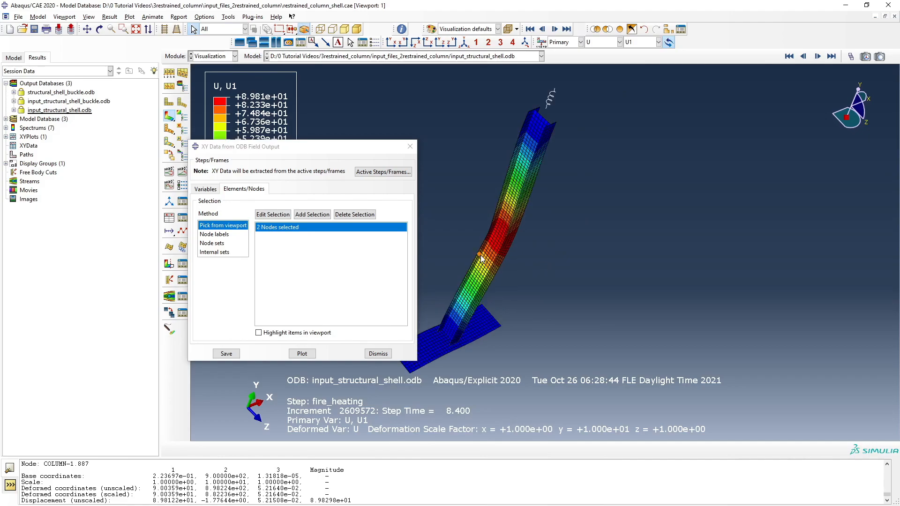
Save the XY data for the two selected nodes under default names and close the extraction dialog.
click(229, 354)
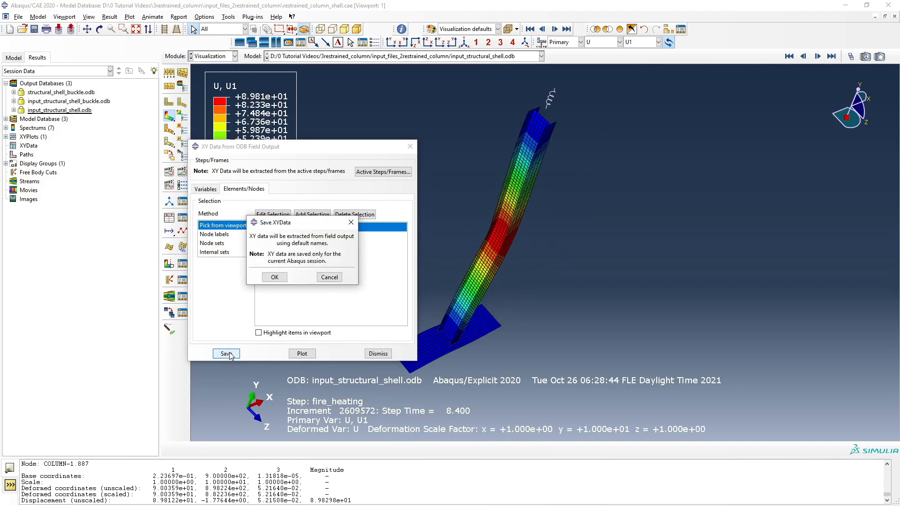
click(276, 280)
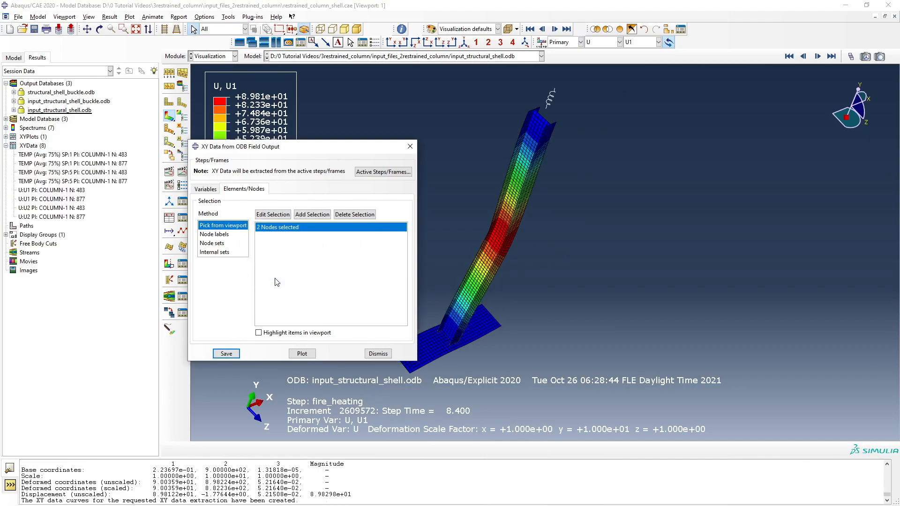
click(373, 354)
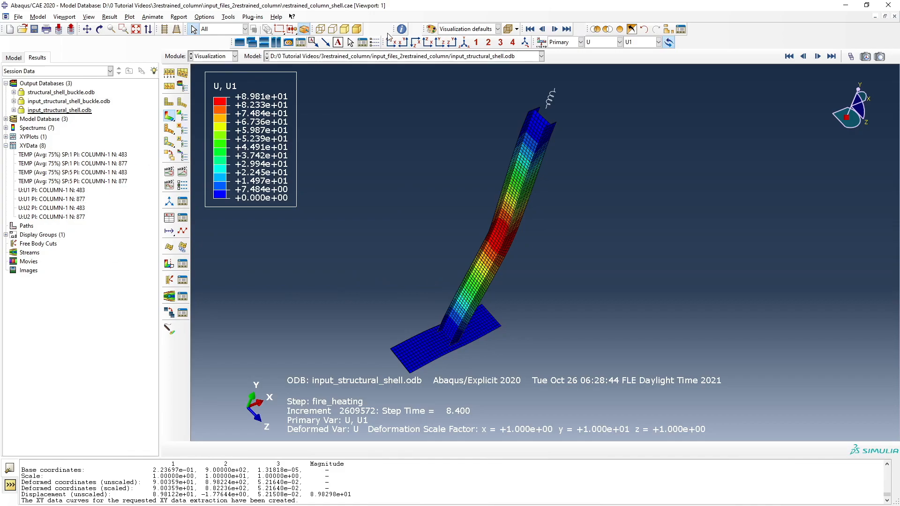
Query node 483 of COLUMN-1 to locate it on the column, and redisplay the complete model.
click(401, 29)
click(240, 127)
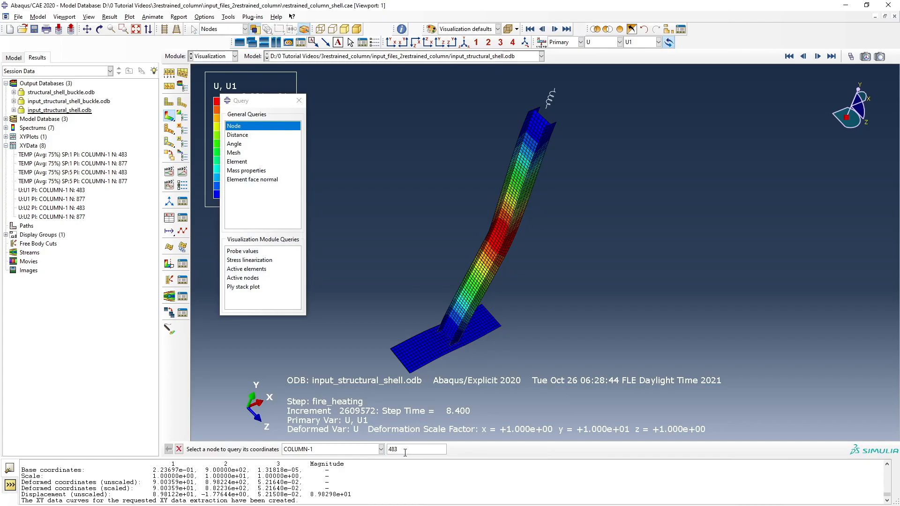
key(Return)
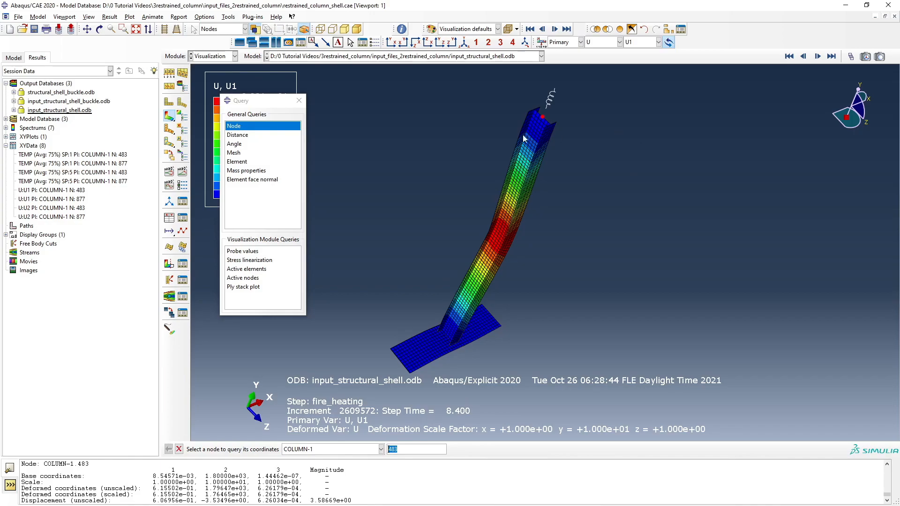
scroll(550, 114, up, 5)
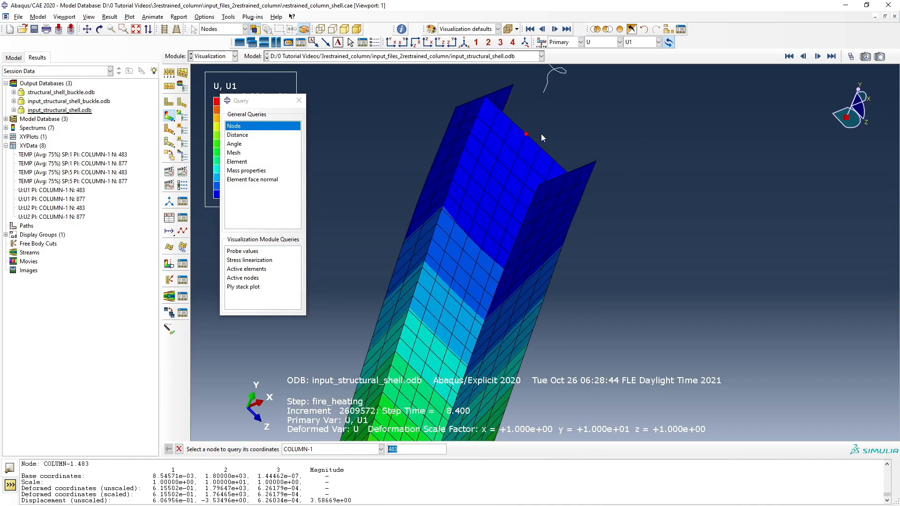
scroll(542, 135, down, 4)
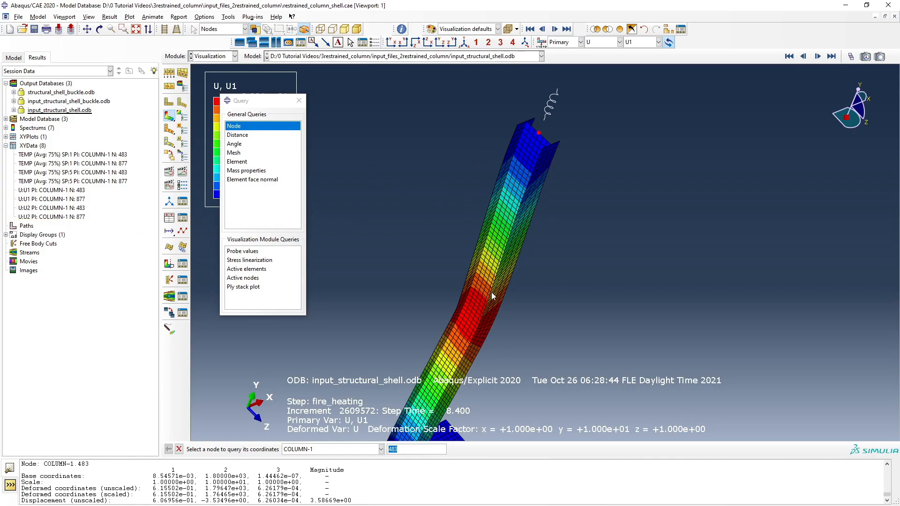
scroll(477, 299, up, 3)
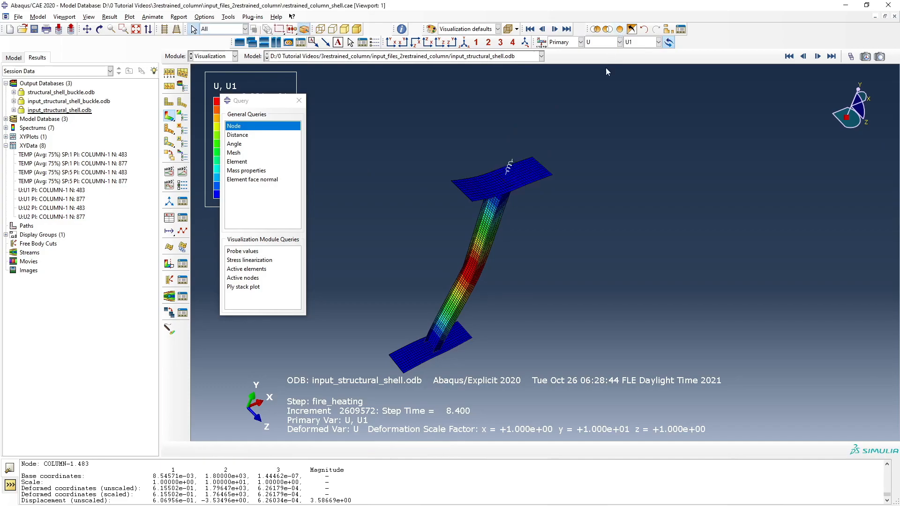
click(299, 101)
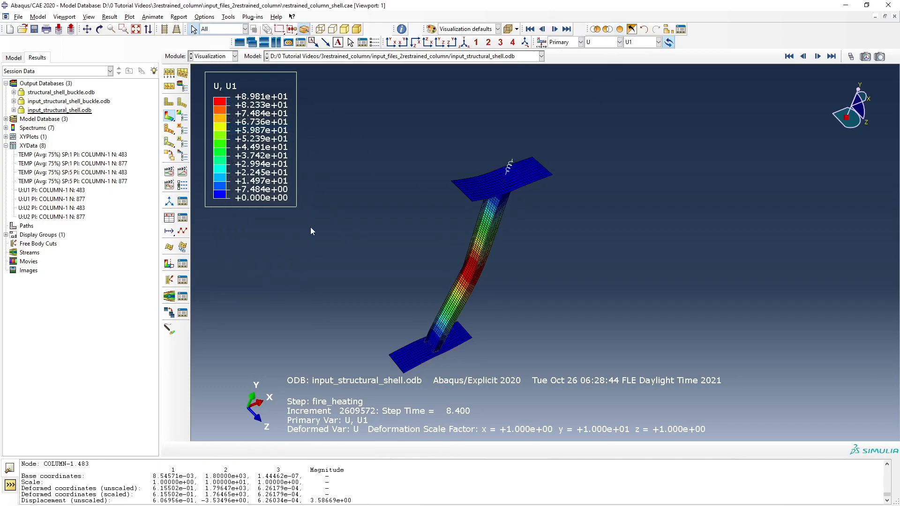
Plot the saved U1 displacement history of COLUMN-1 node 877 against time.
right_click(81, 190)
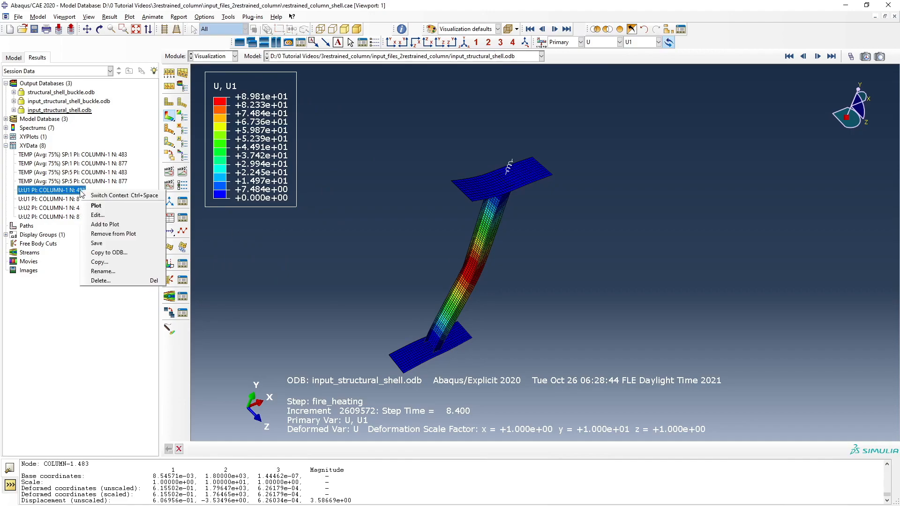
click(65, 210)
right_click(73, 201)
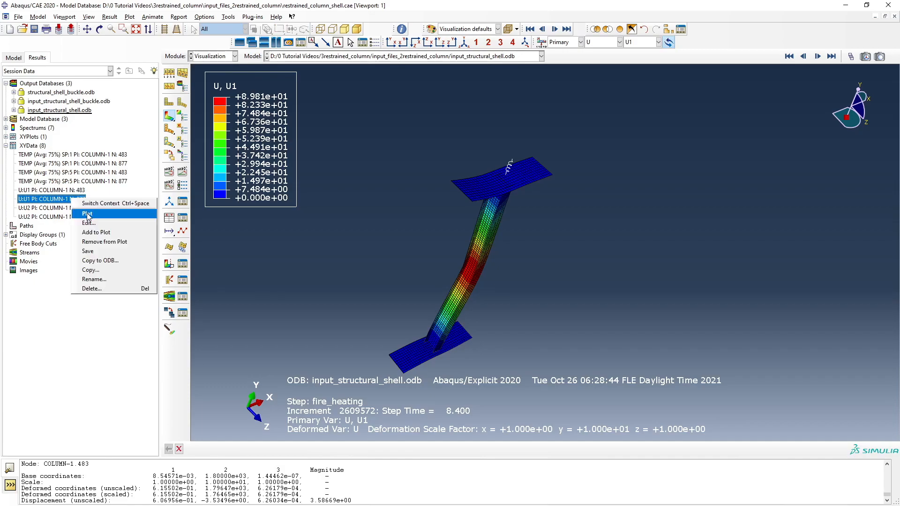
click(88, 214)
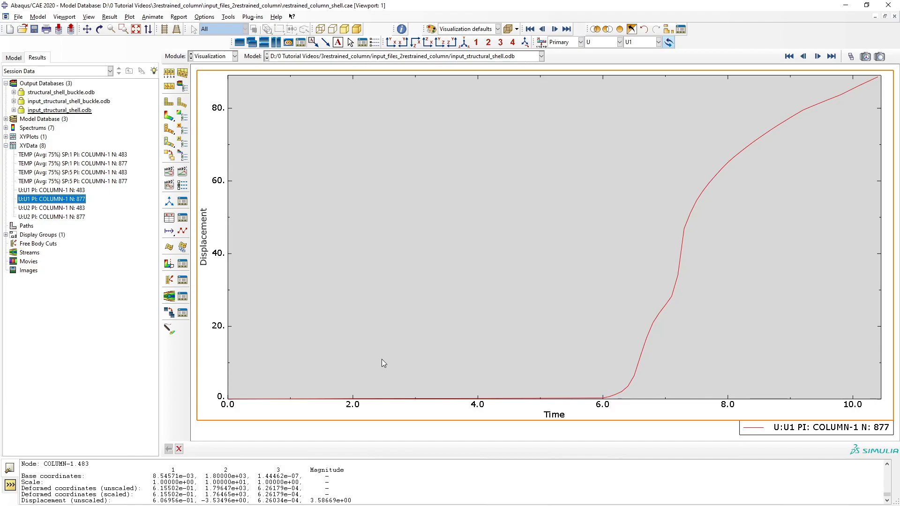
Plot the saved TEMP history at section point SP:5 of COLUMN-1 node 877 against time.
click(118, 155)
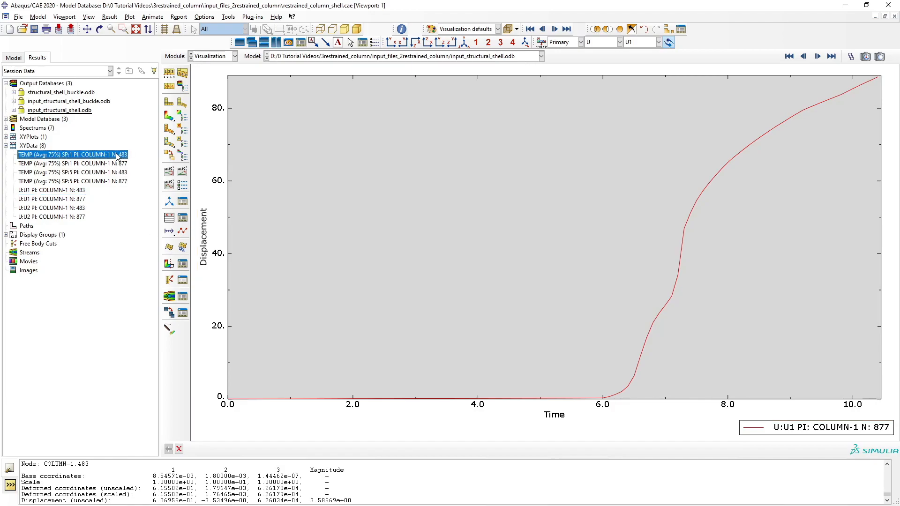
click(117, 181)
right_click(117, 182)
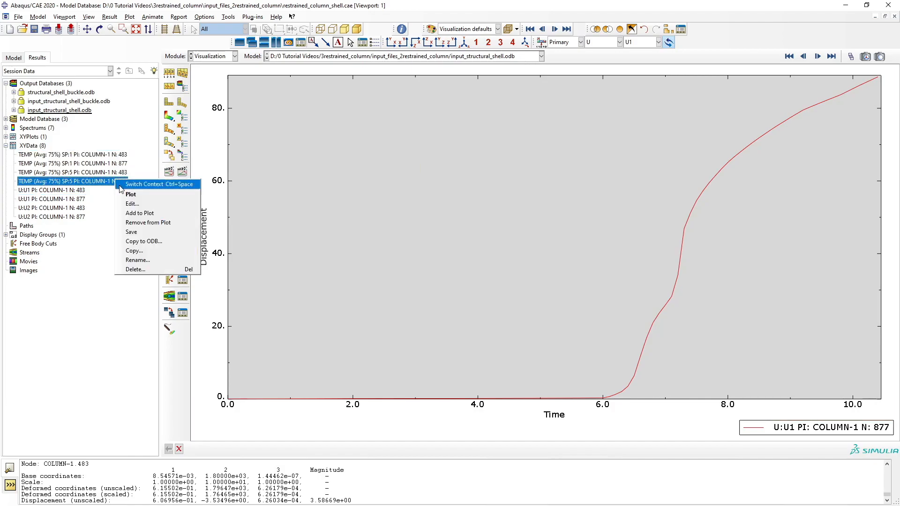
click(127, 194)
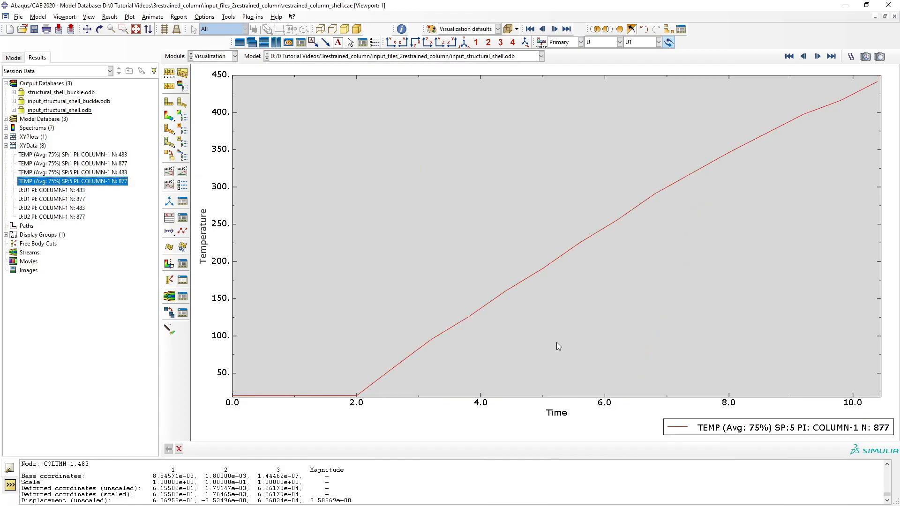
Operate on XY data and build a combine expression from node 877's SP:5 TEMP history and its U1 displacement history.
click(169, 218)
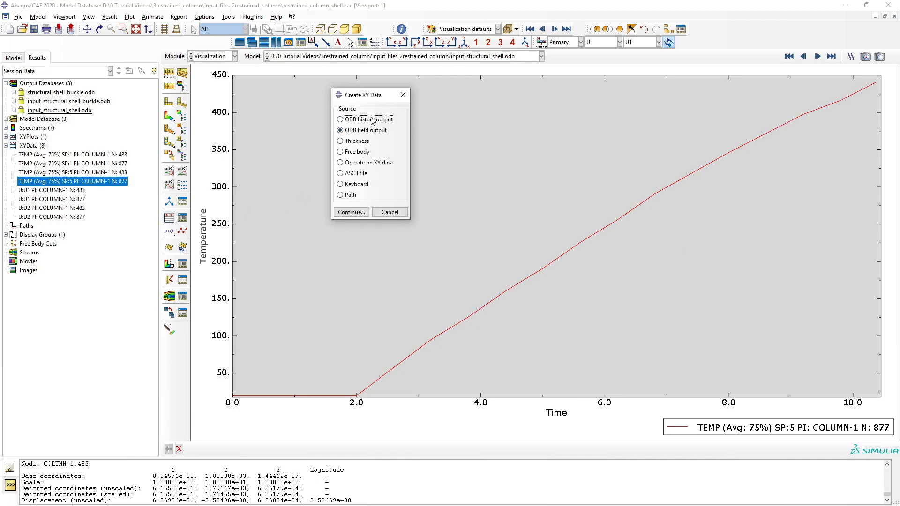
click(343, 163)
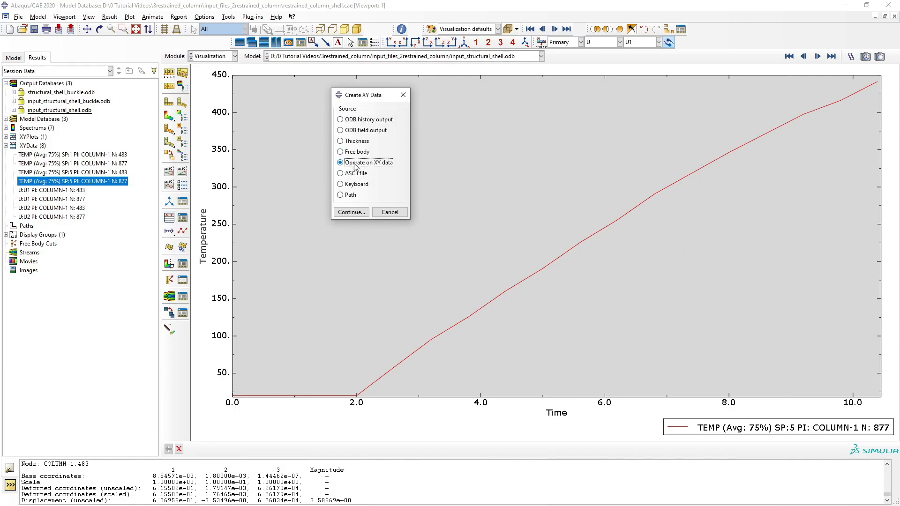
click(351, 212)
scroll(590, 337, down, 2)
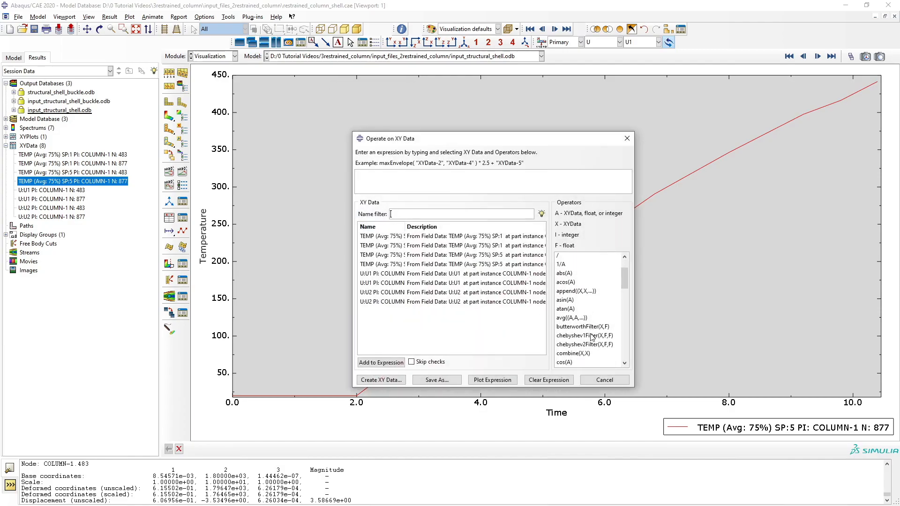
click(572, 311)
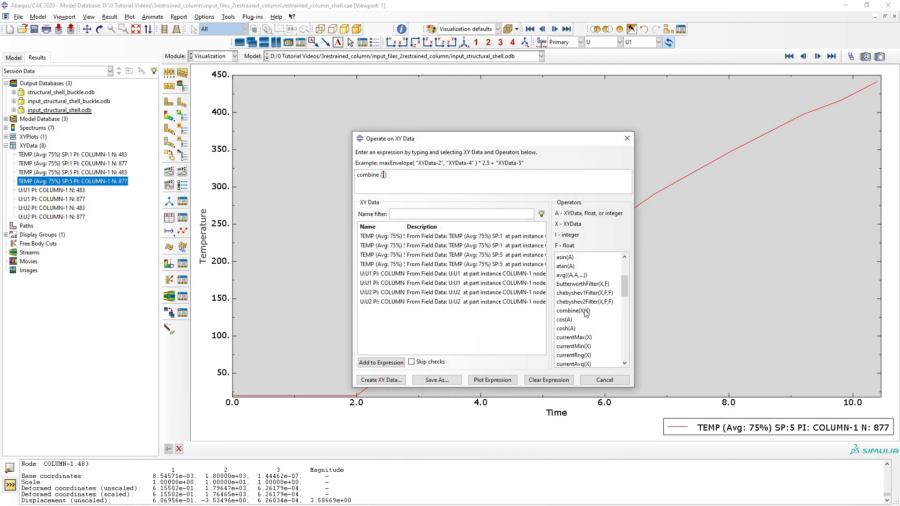
double_click(412, 264)
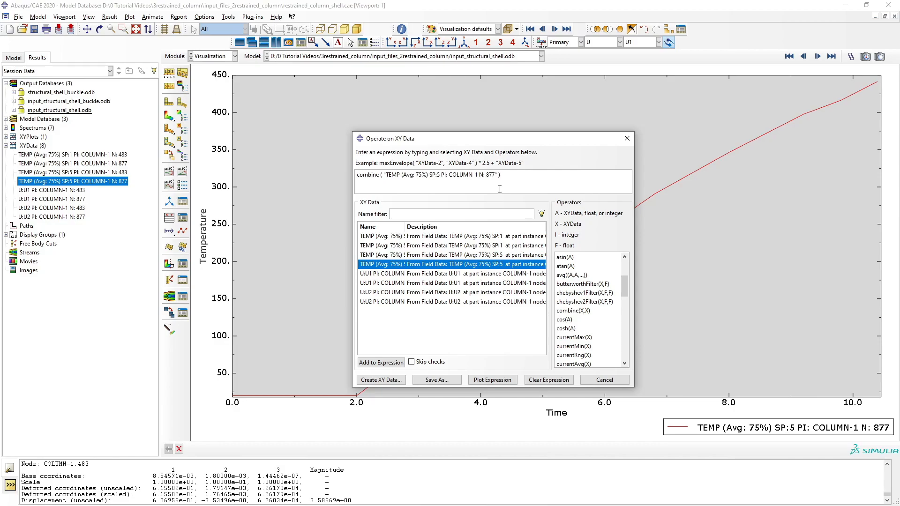
text(,)
click(425, 283)
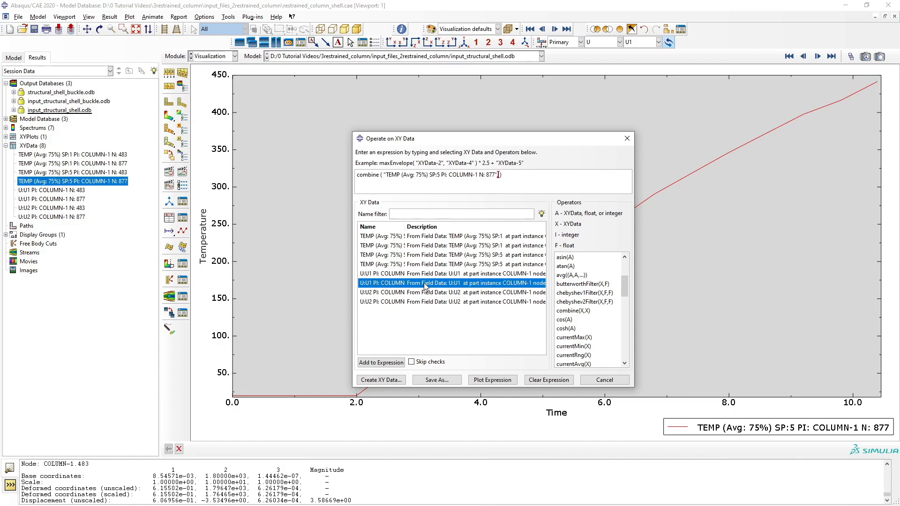
double_click(425, 283)
Try to save the combined temperature-displacement data as laternal_disp_mid_column.
click(432, 381)
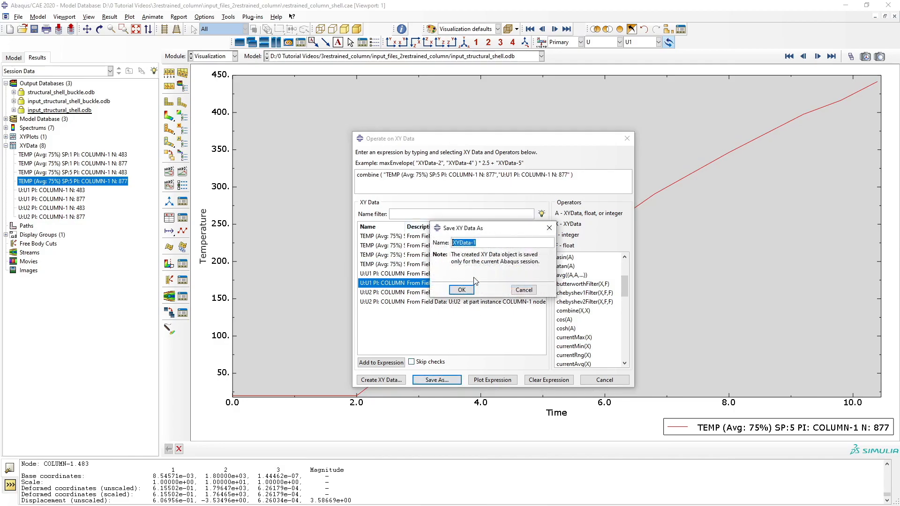
click(487, 244)
key(BackSpace)
key(BackSpace)
key(BackSpace)
key(BackSpace)
key(BackSpace)
key(BackSpace)
key(BackSpace)
text(laternal_disp_midp)
key(BackSpace)
text(_colum)
click(462, 290)
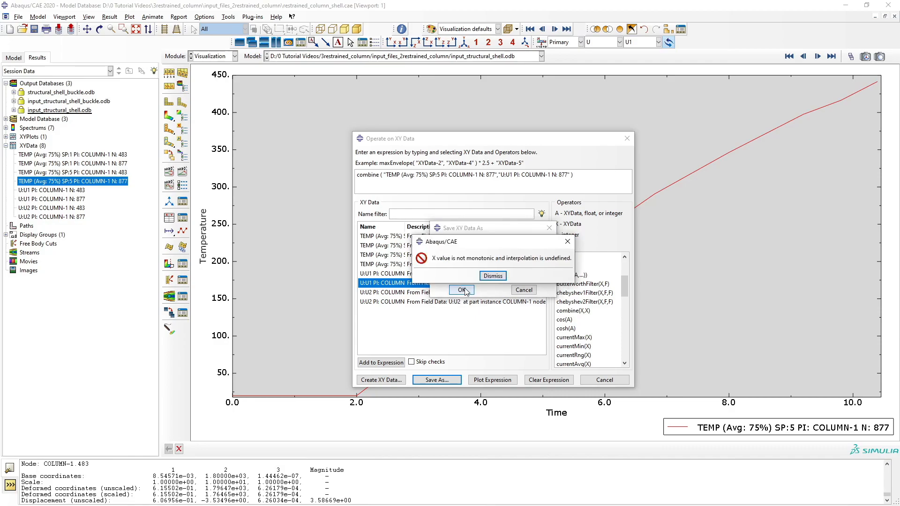
click(490, 275)
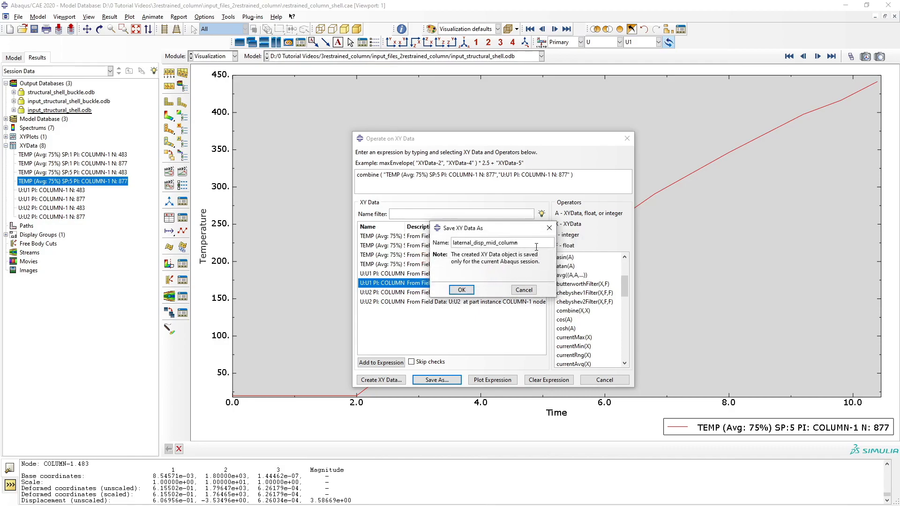
click(519, 291)
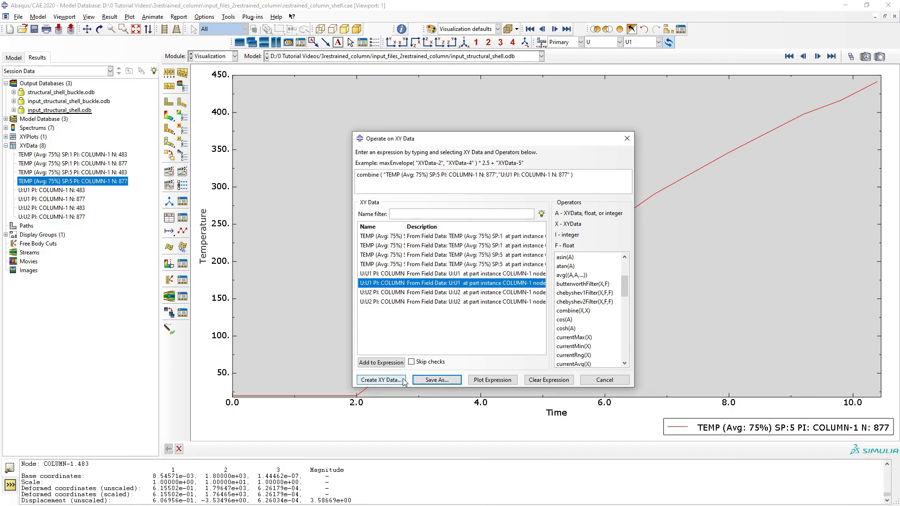
Try to save the combined data under the default name XYData-1, and clear the expression.
click(437, 379)
click(462, 291)
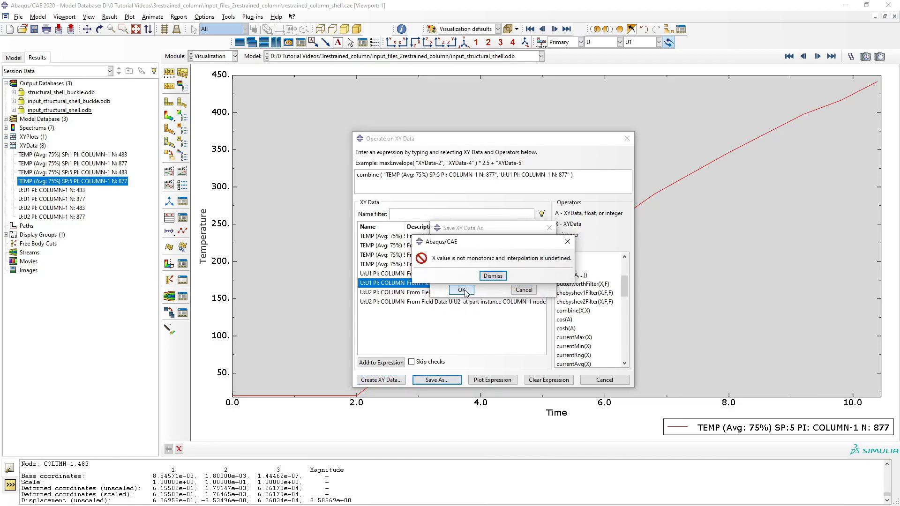
click(493, 276)
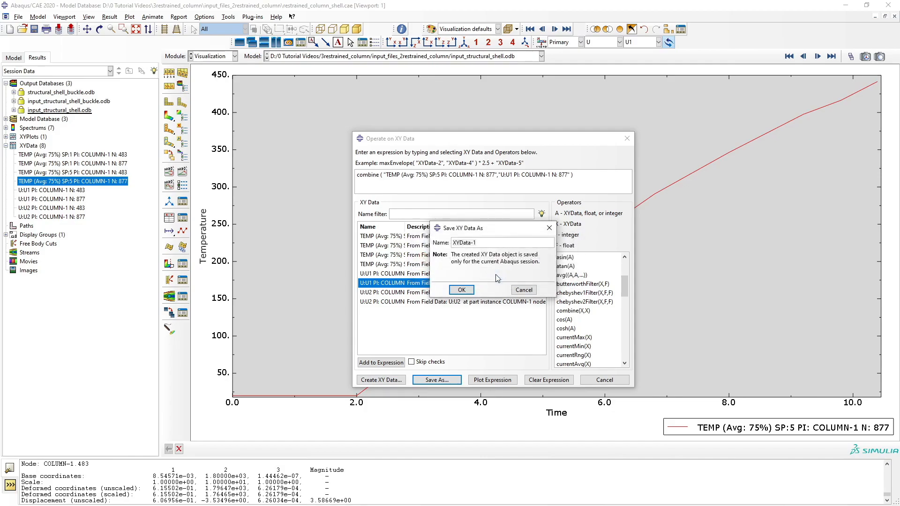
click(523, 290)
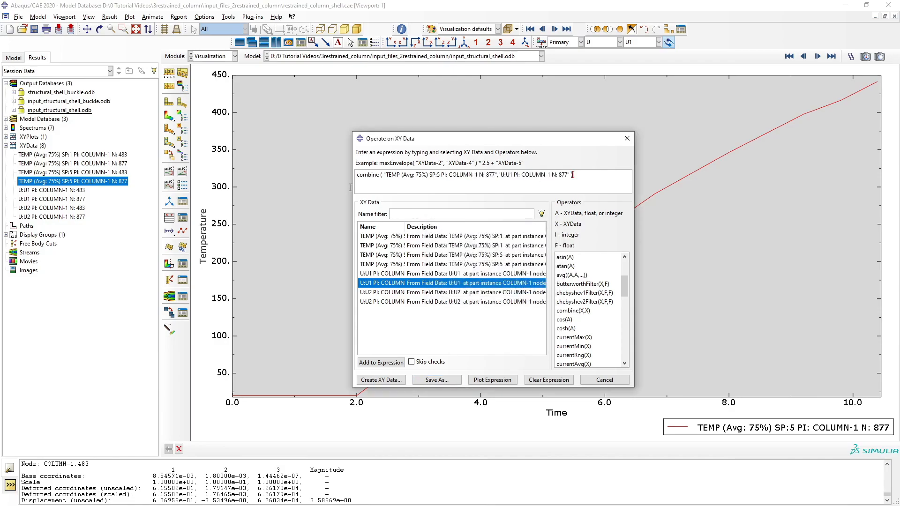
drag(572, 175, 344, 173)
key(BackSpace)
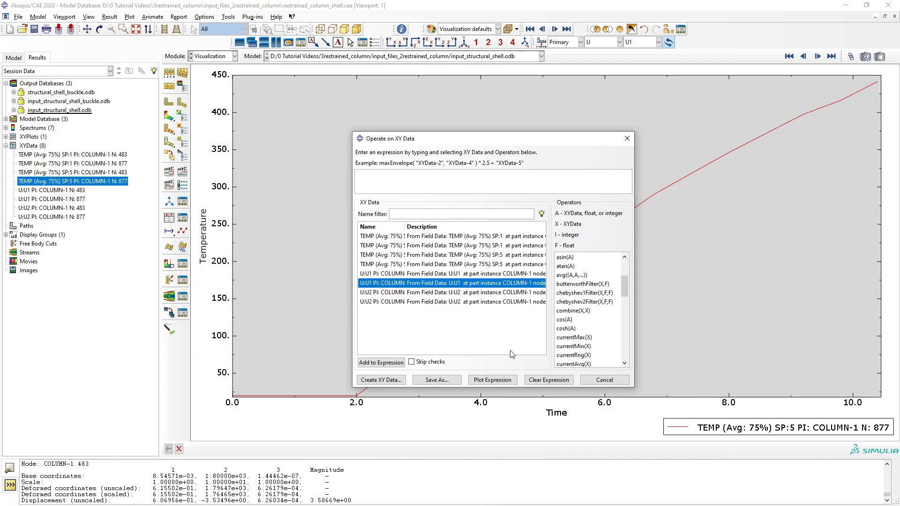
click(575, 311)
double_click(421, 255)
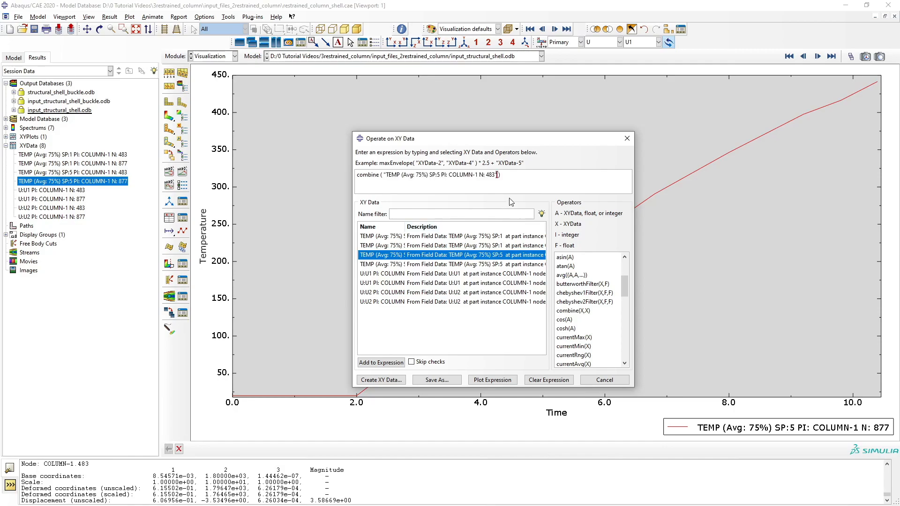
click(515, 178)
drag(359, 183, 337, 169)
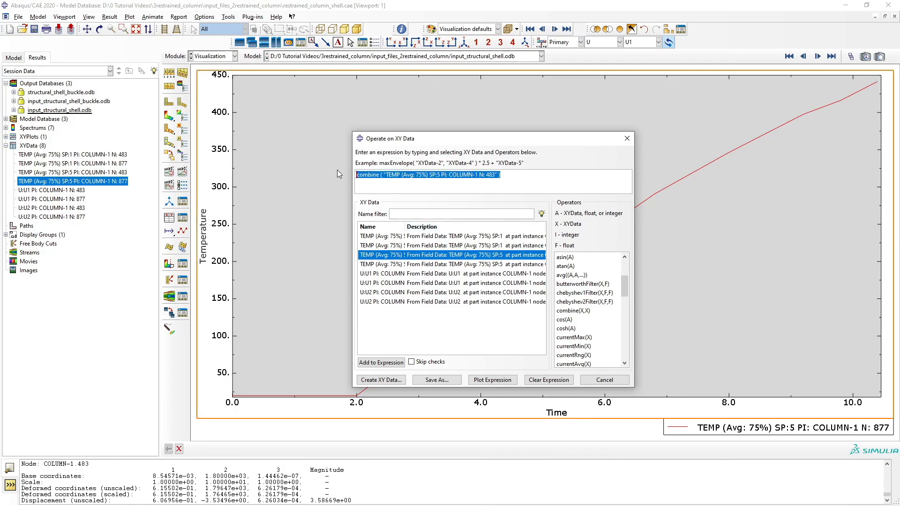
key(BackSpace)
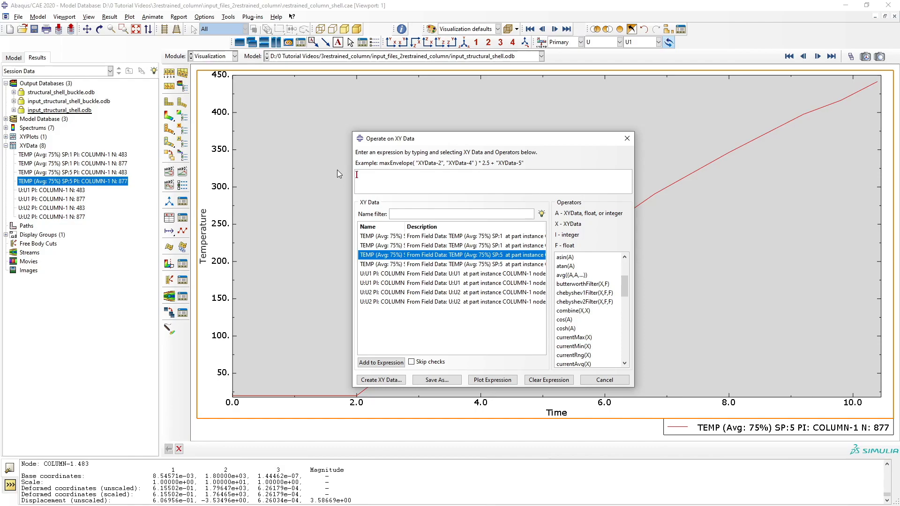
double_click(564, 311)
key(BackSpace)
key(BackSpace)
key(BackSpace)
key(BackSpace)
key(BackSpace)
key(BackSpace)
key(BackSpace)
key(BackSpace)
key(BackSpace)
key(Delete)
key(Delete)
click(453, 238)
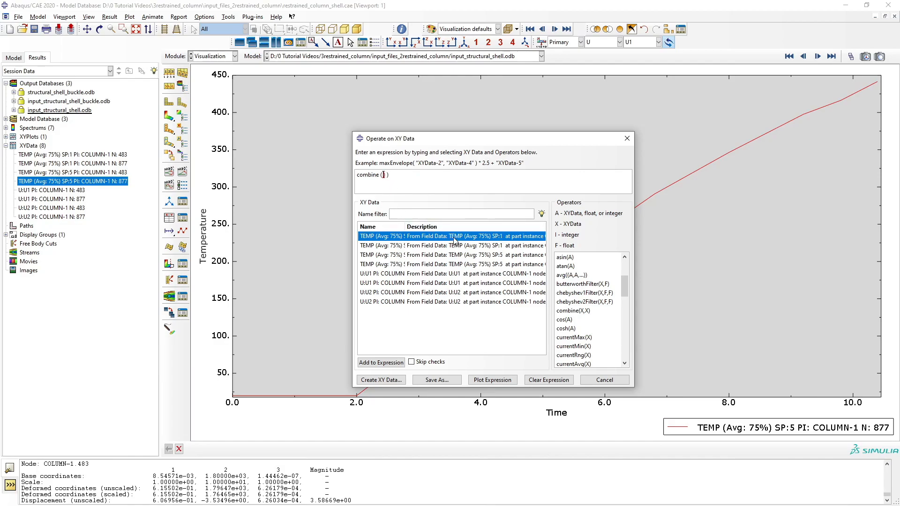
double_click(454, 238)
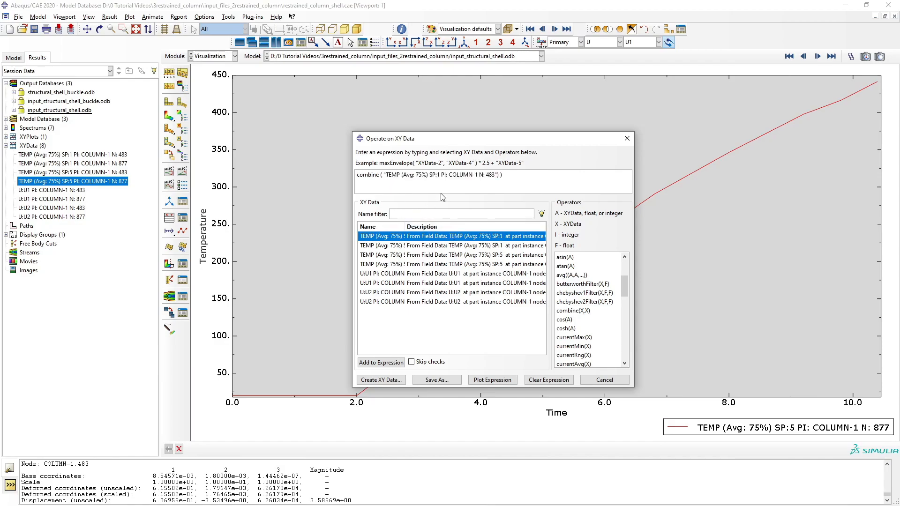
drag(503, 174, 332, 179)
key(Delete)
click(585, 311)
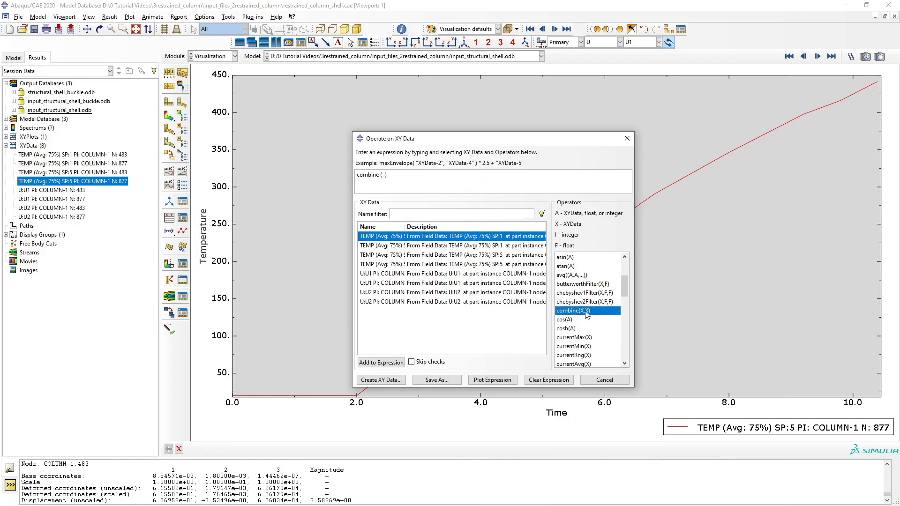
click(585, 311)
key(BackSpace)
key(BackSpace)
key(BackSpace)
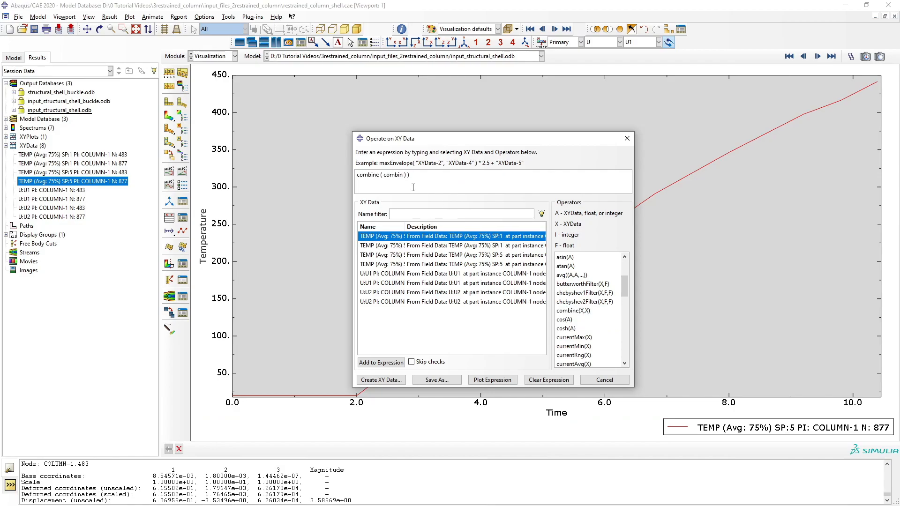
drag(411, 174, 344, 173)
click(586, 312)
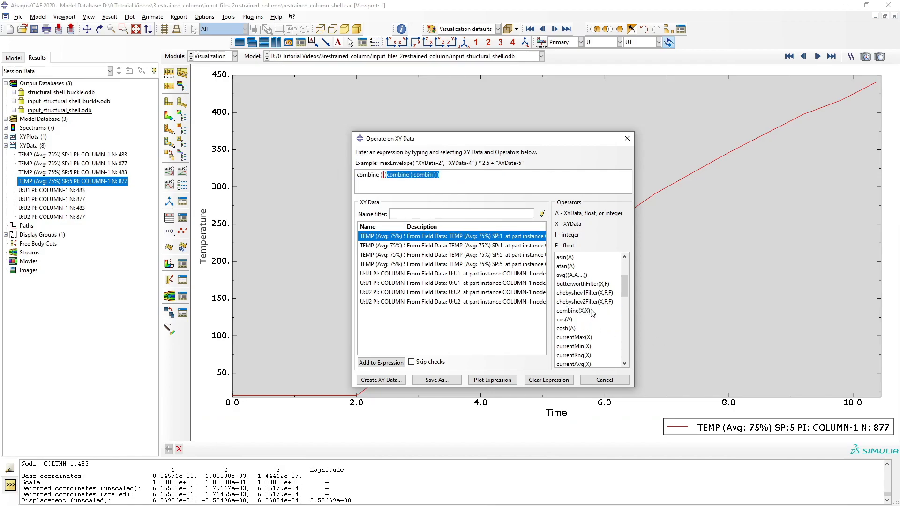
key(Left)
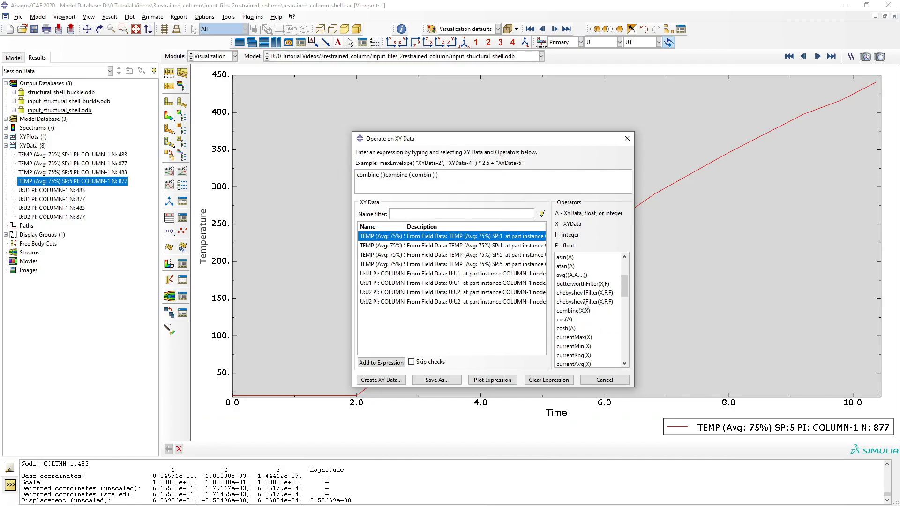
drag(439, 175, 331, 175)
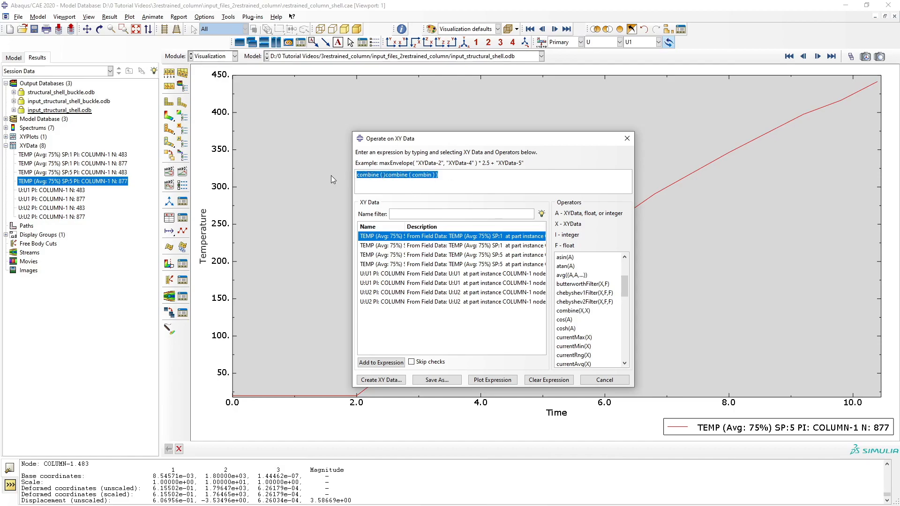
key(BackSpace)
Build a combine expression from the SP:1 TEMP history and the U1 displacement history of COLUMN-1 node 877.
click(576, 312)
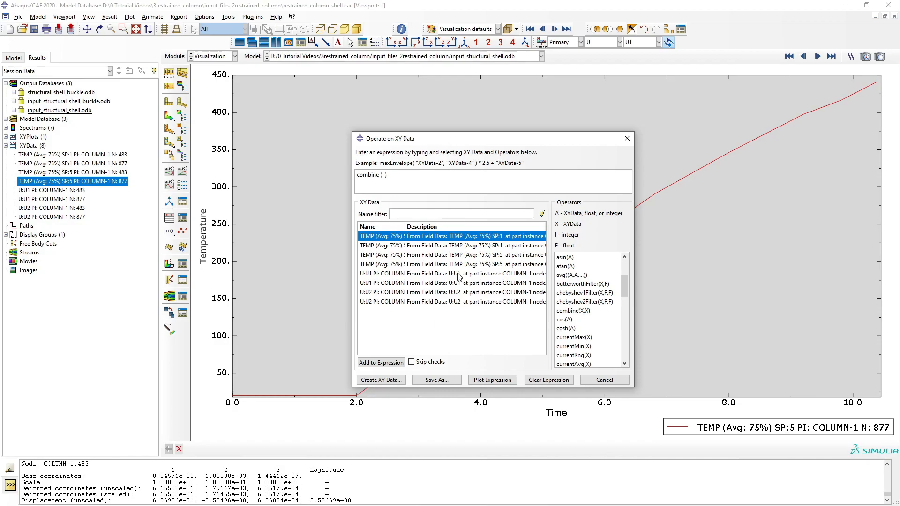
click(409, 246)
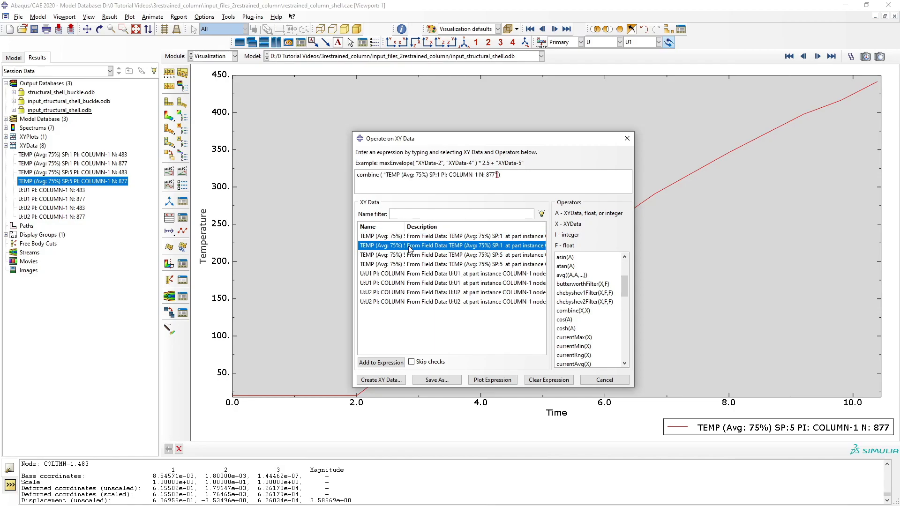
text(,)
key(BackSpace)
key(BackSpace)
key(BackSpace)
key(BackSpace)
double_click(396, 284)
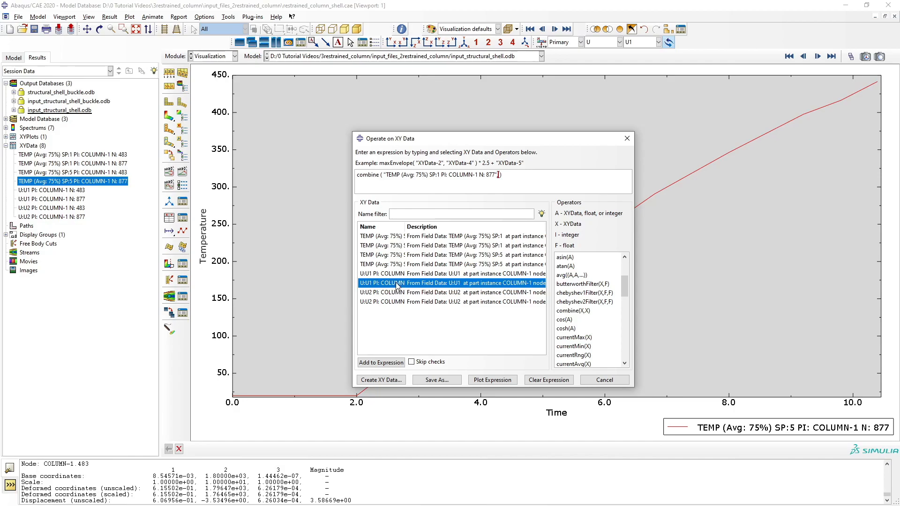
Try to save the SP:1 temperature-U1 combination under its default name, and close the XY data operation dialog.
click(442, 381)
click(461, 290)
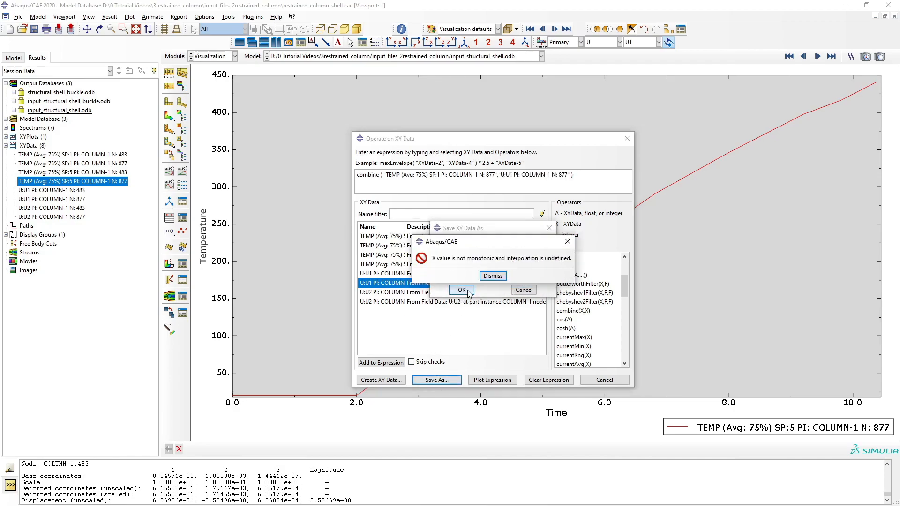
click(493, 276)
click(524, 290)
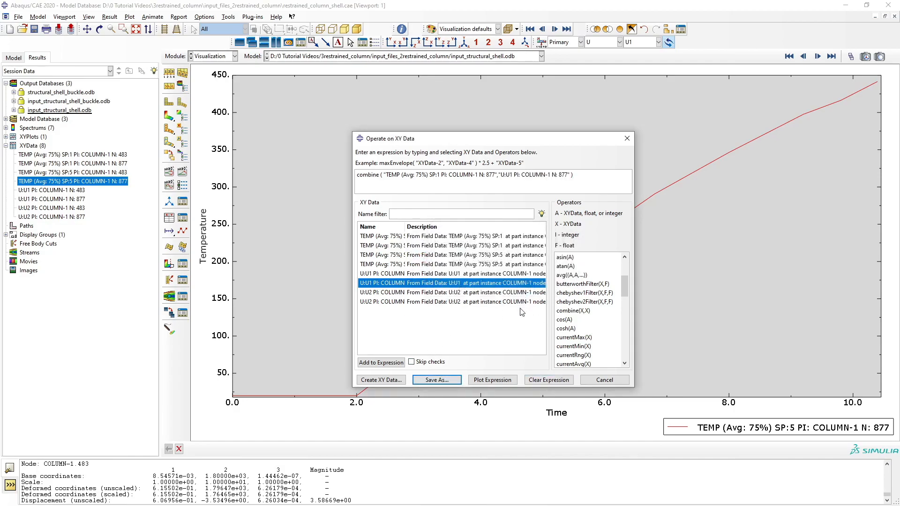
click(603, 380)
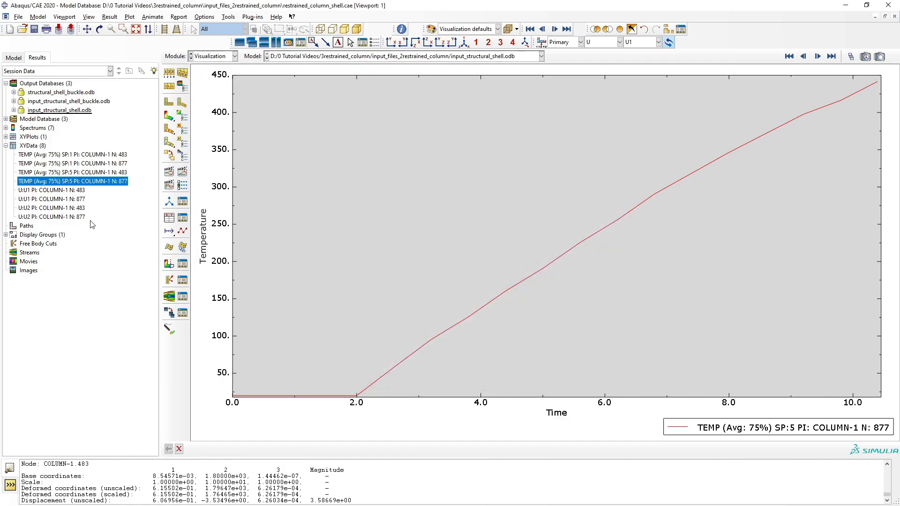
Plot the saved U2 displacement history of COLUMN-1 node 483 against time.
click(69, 191)
click(70, 208)
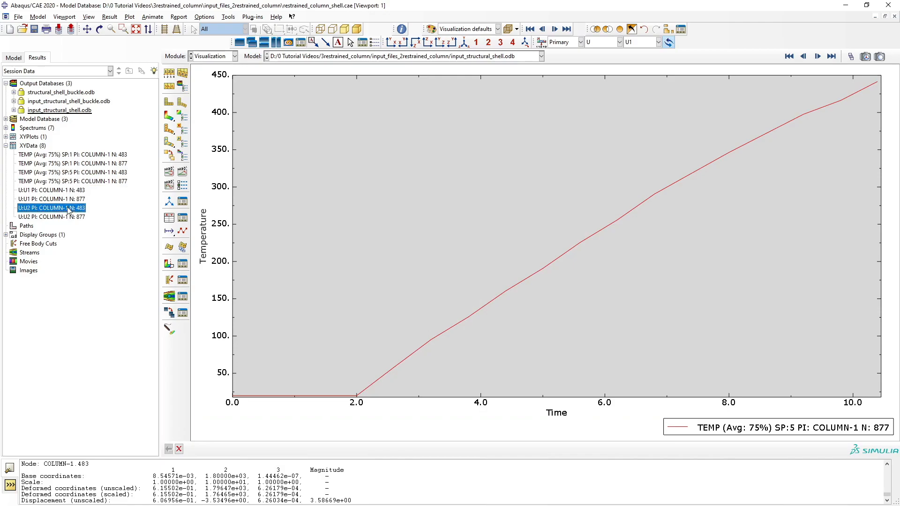
right_click(69, 208)
click(82, 224)
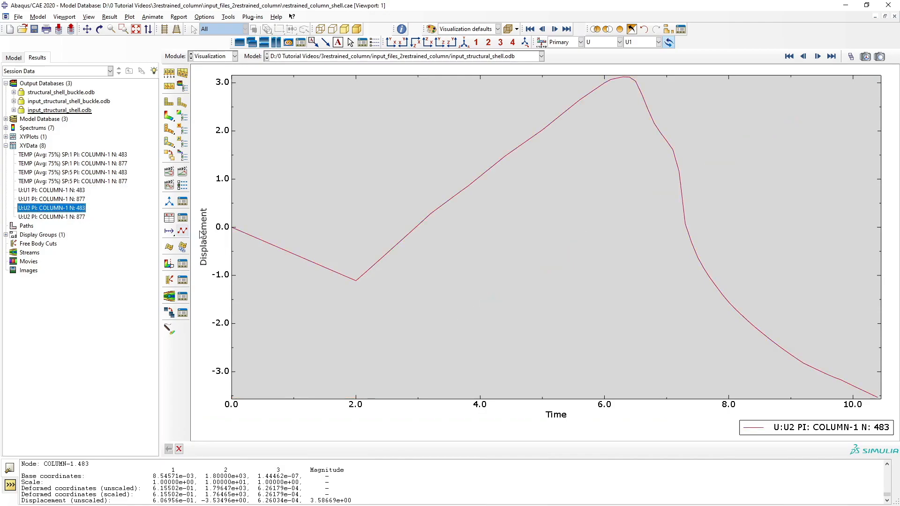